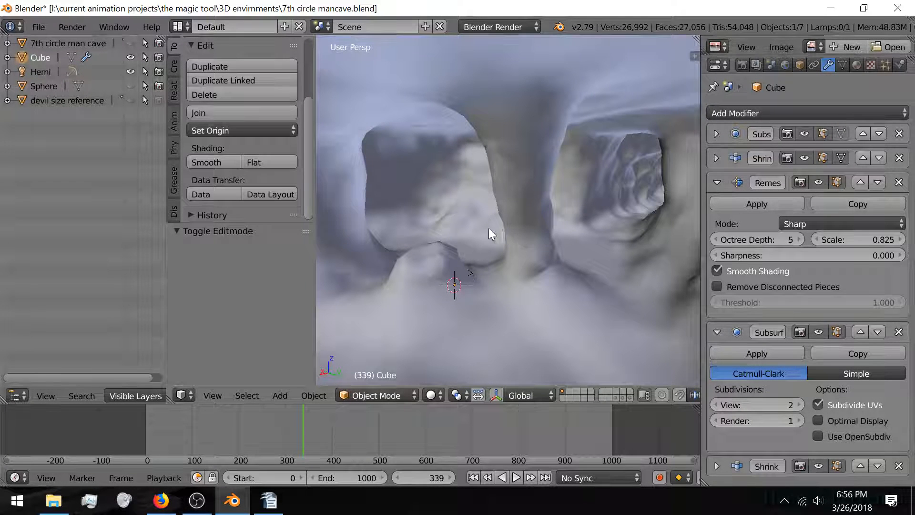
Step: Orbit around the cave openings and raise the Remesh octree depth from 5 to 6
middle_drag(436, 252, 458, 258)
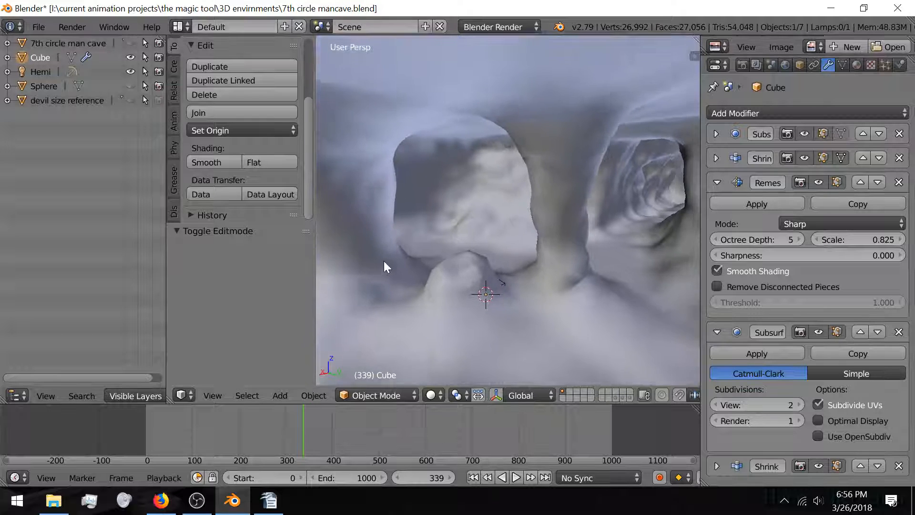
mouse_move(385, 262)
middle_down()
mouse_move(467, 258)
mouse_move(456, 253)
mouse_move(439, 293)
mouse_move(404, 251)
mouse_move(427, 263)
middle_up()
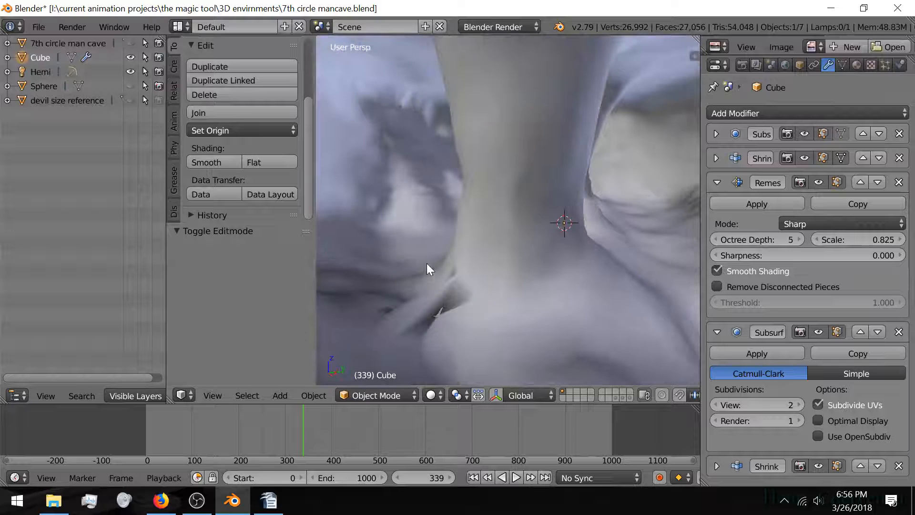
click(801, 240)
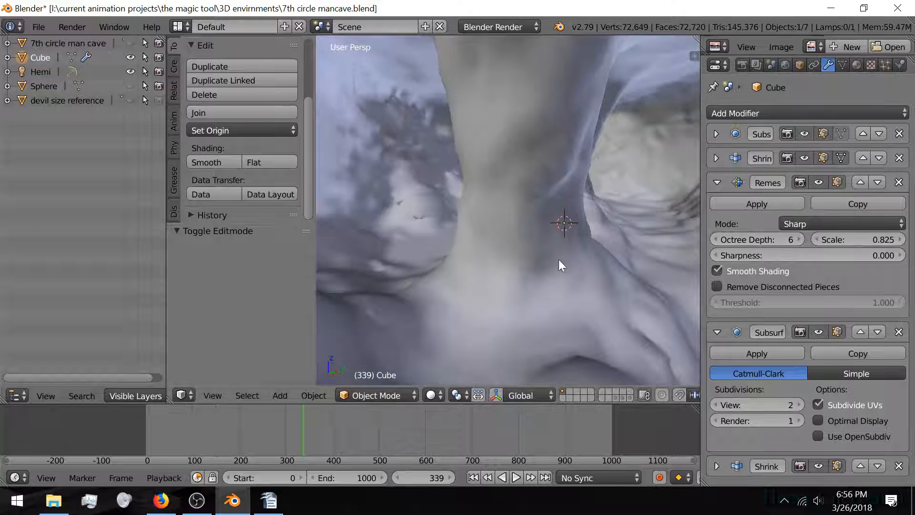
Step: Lower the Subsurf viewport subdivisions to 1, cutting the cave to 27,816 faces
middle_drag(558, 260, 505, 268)
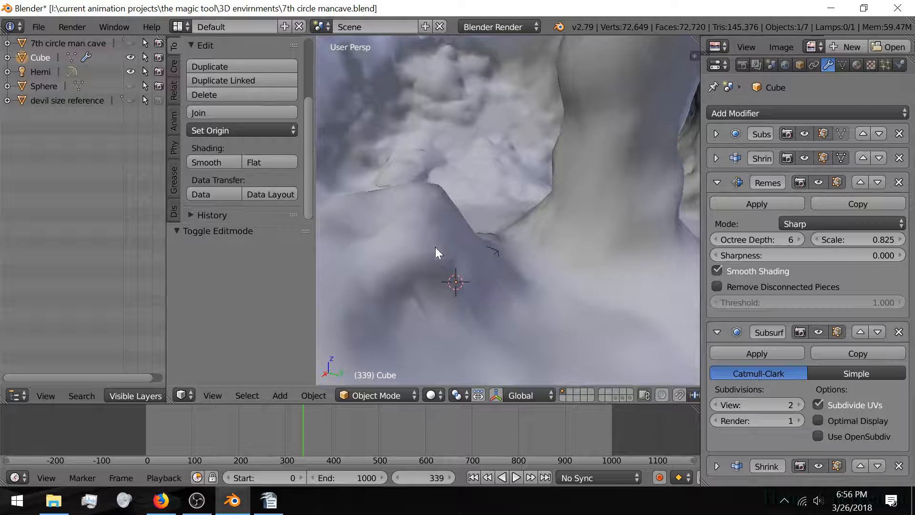
middle_drag(435, 247, 475, 270)
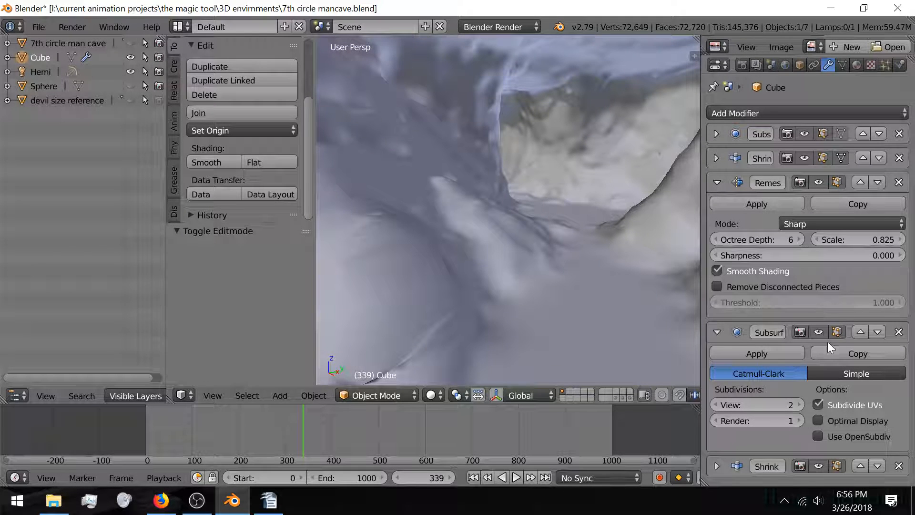
click(713, 405)
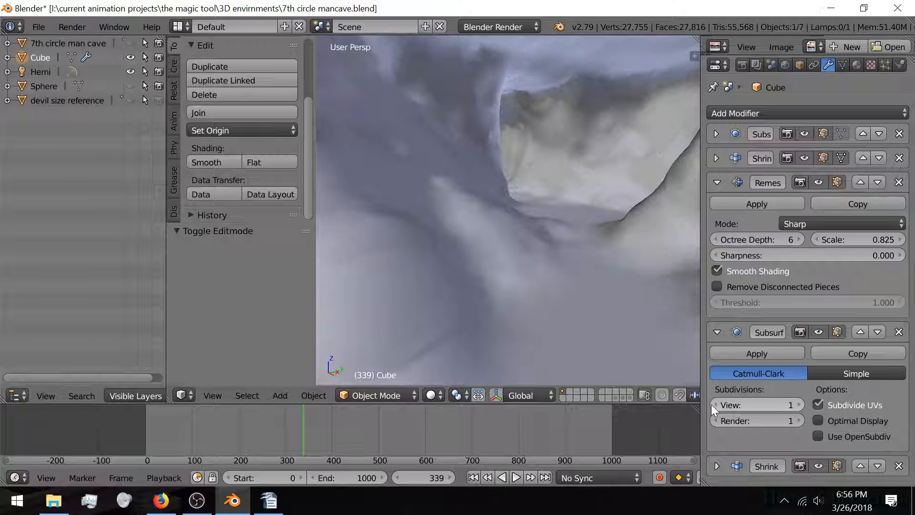
middle_drag(488, 251, 459, 281)
middle_drag(559, 247, 542, 259)
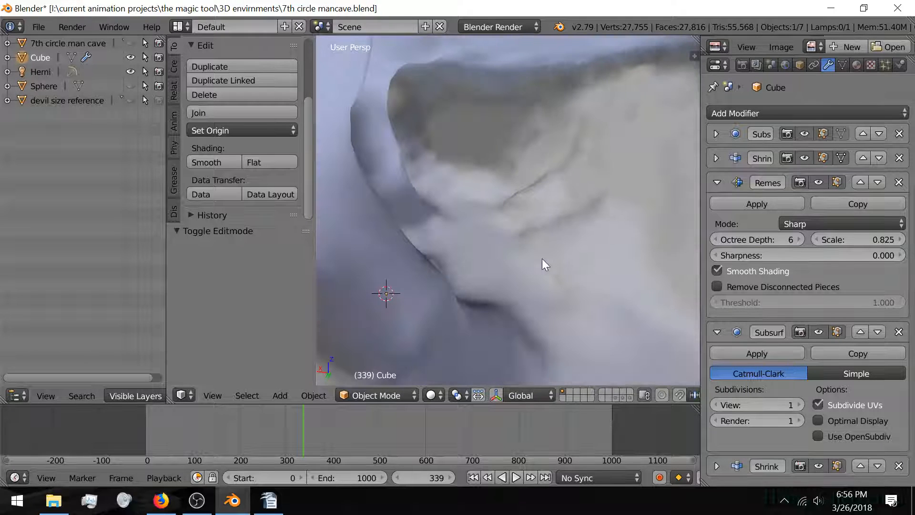
Step: Hide both Subsurf, both Shrinkwrap and the Remesh modifier in the viewport, collapsing the Remesh panel (13,506 faces)
click(816, 332)
click(819, 177)
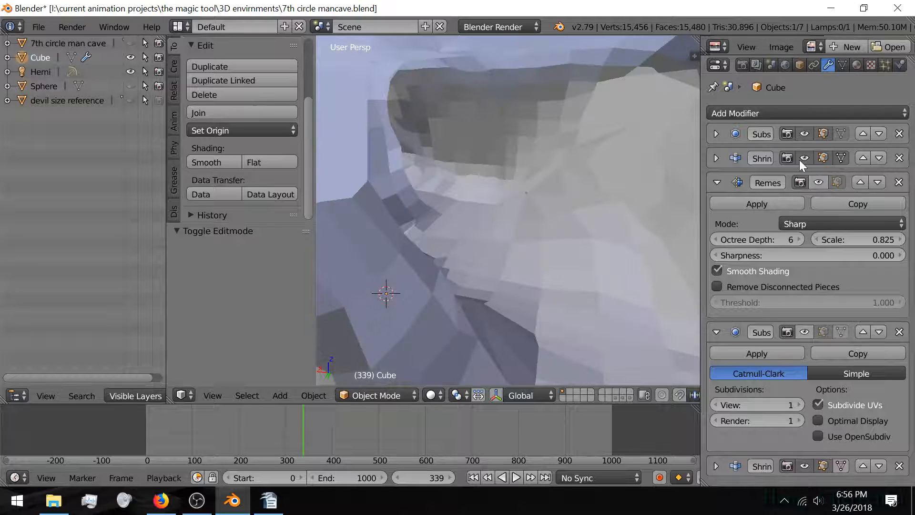
click(801, 159)
click(803, 129)
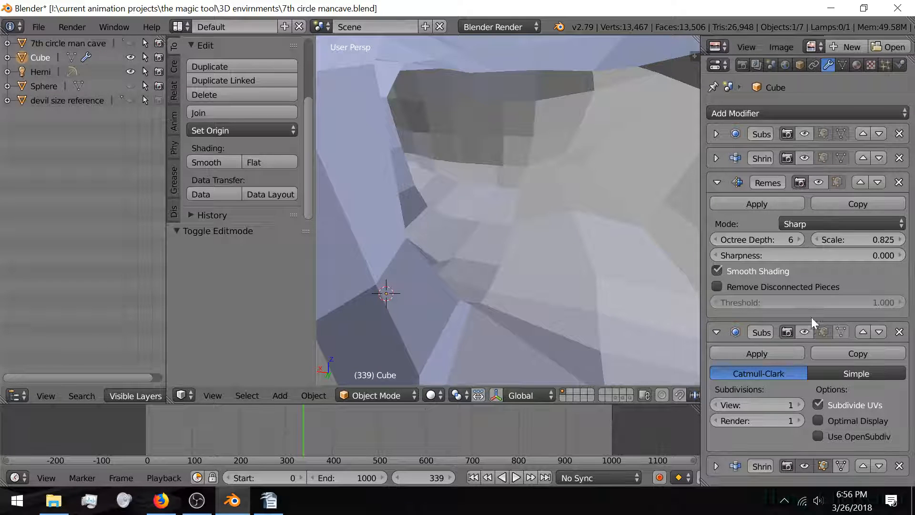
scroll(514, 208, down, 6)
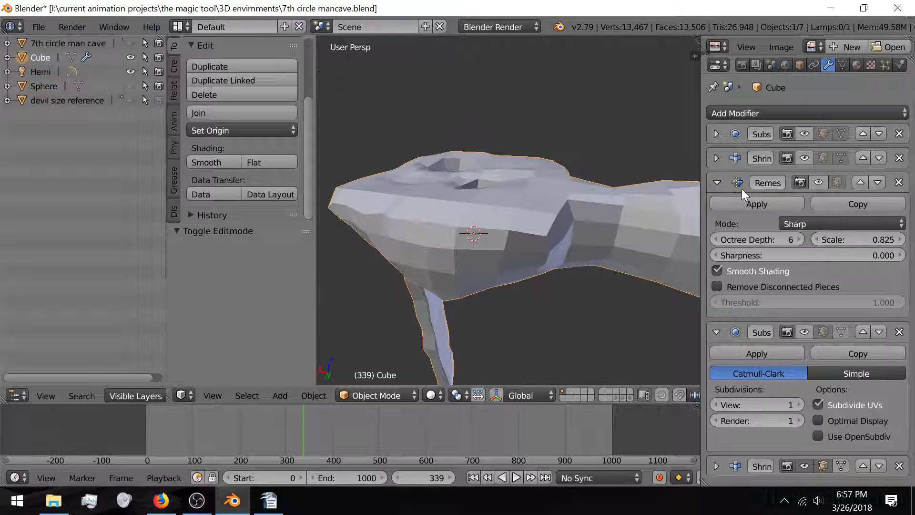
click(717, 182)
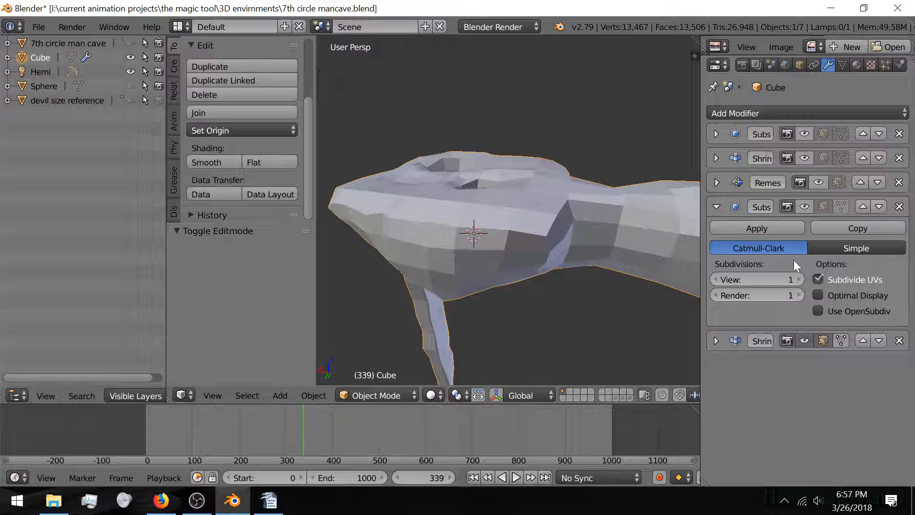
click(804, 341)
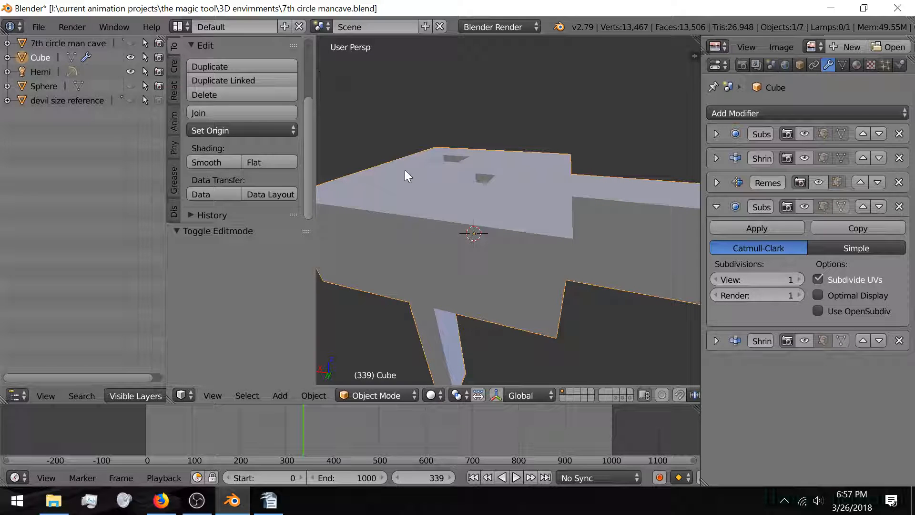
middle_drag(382, 171, 489, 206)
scroll(448, 160, up, 4)
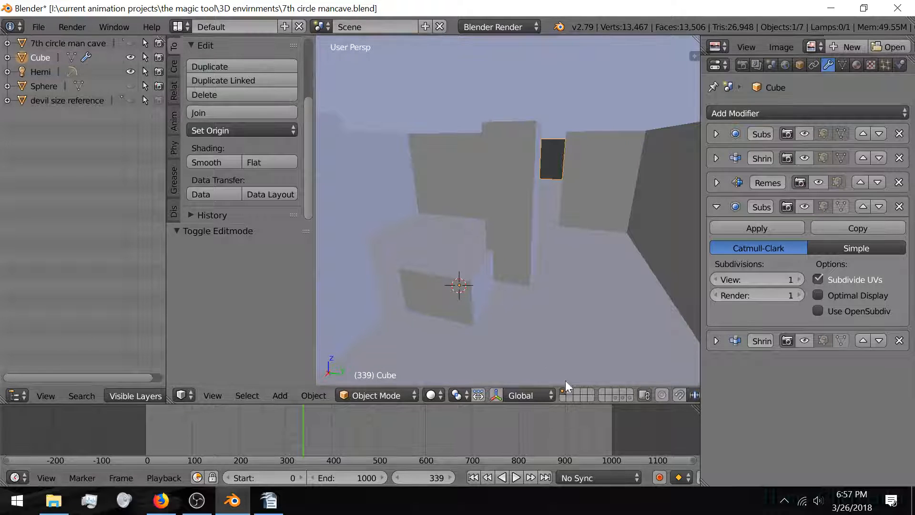
Step: Unhide all objects and select the 7th circle man cave mesh
key(alt+h)
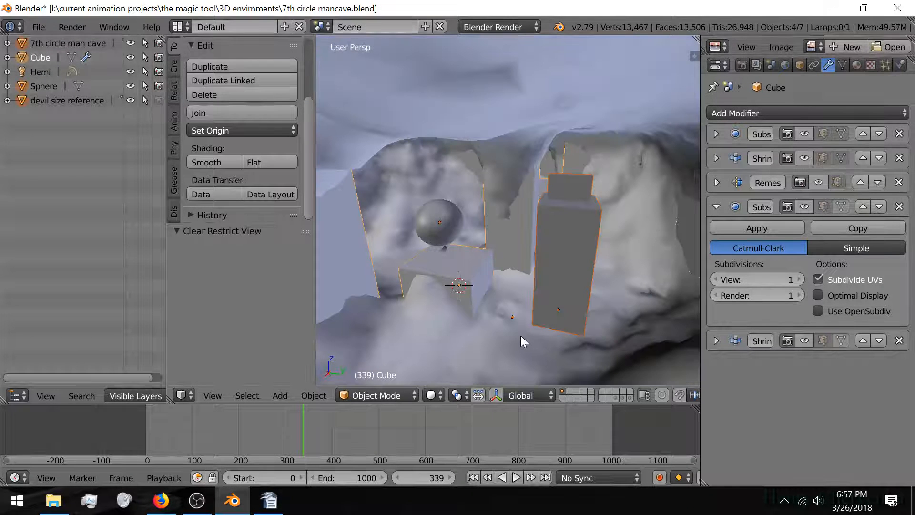
scroll(428, 319, down, 4)
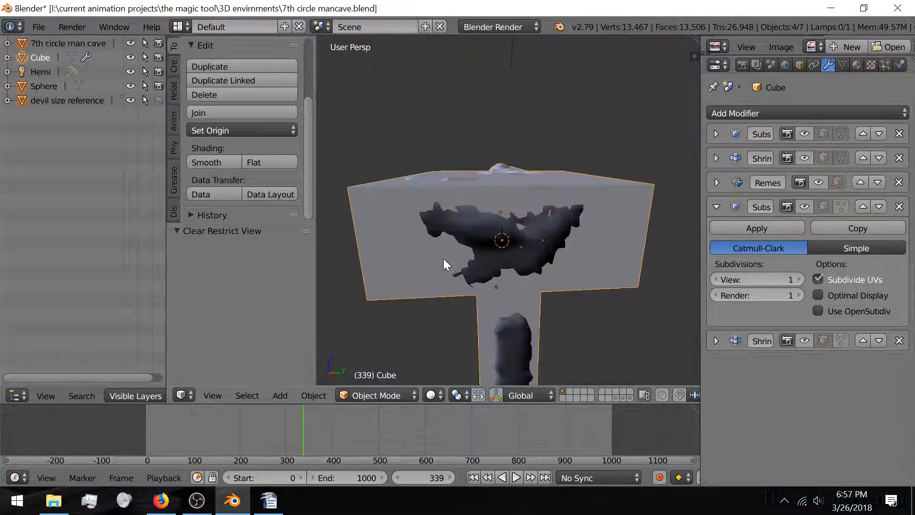
right_click(475, 245)
right_click(479, 244)
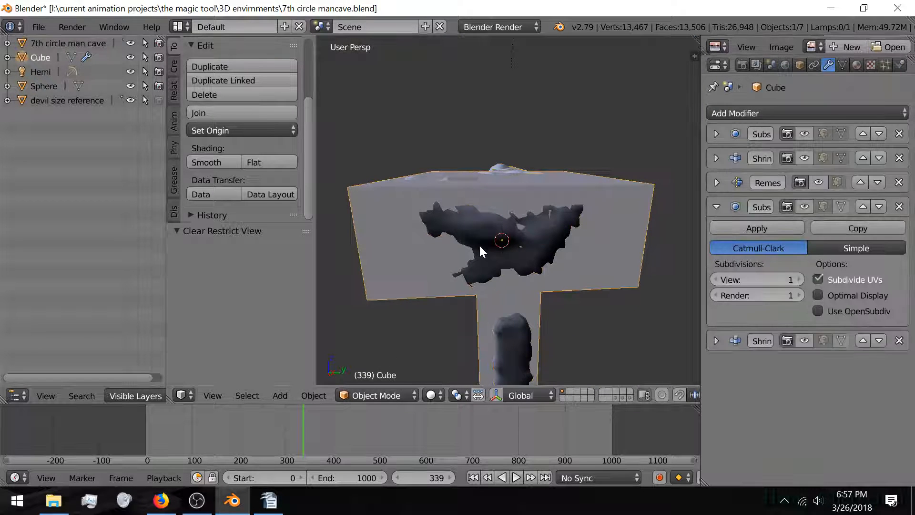
right_click(479, 244)
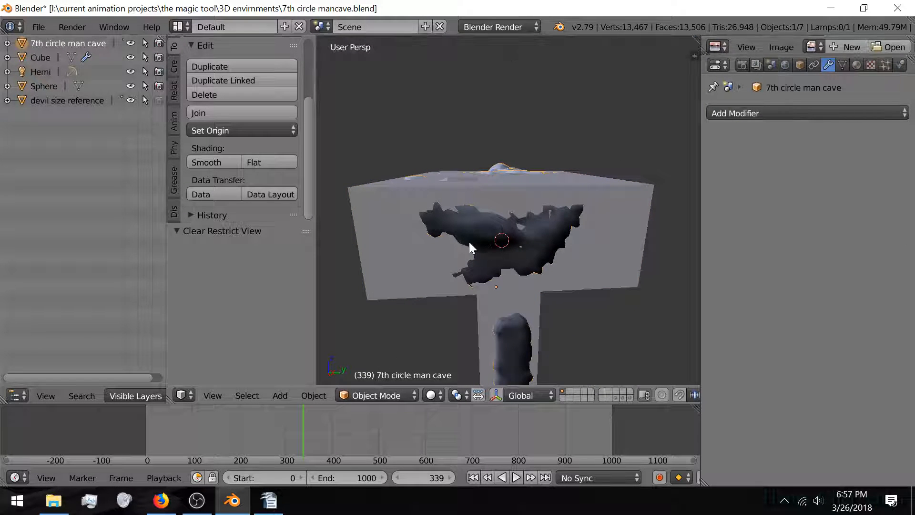
scroll(469, 242, up, 4)
Step: Isolate the 7th circle man cave in local view and pan toward its textured wall
key(KP_Divide)
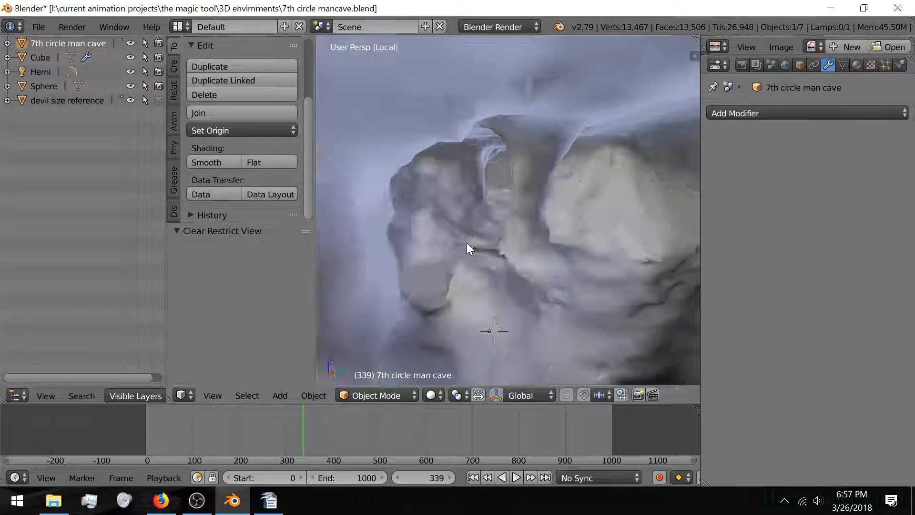
scroll(409, 238, up, 4)
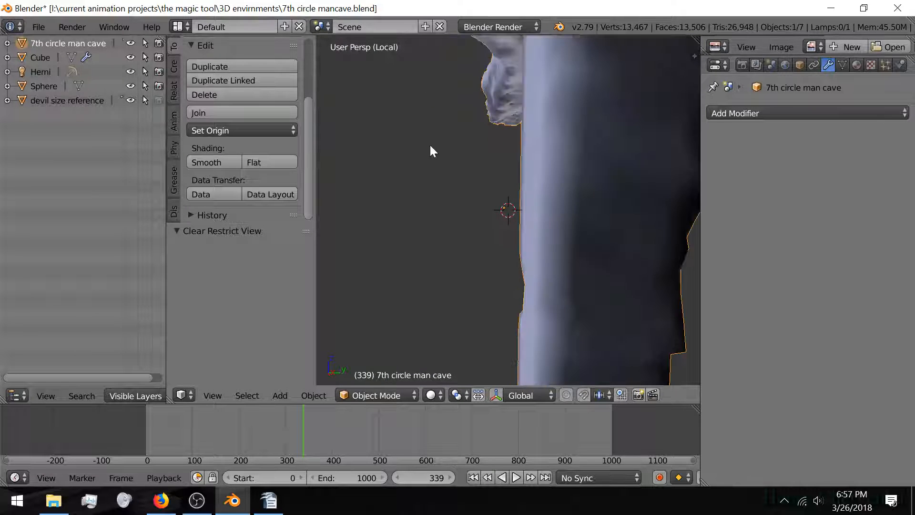
shift+middle_drag(430, 145, 426, 273)
scroll(408, 233, up, 1)
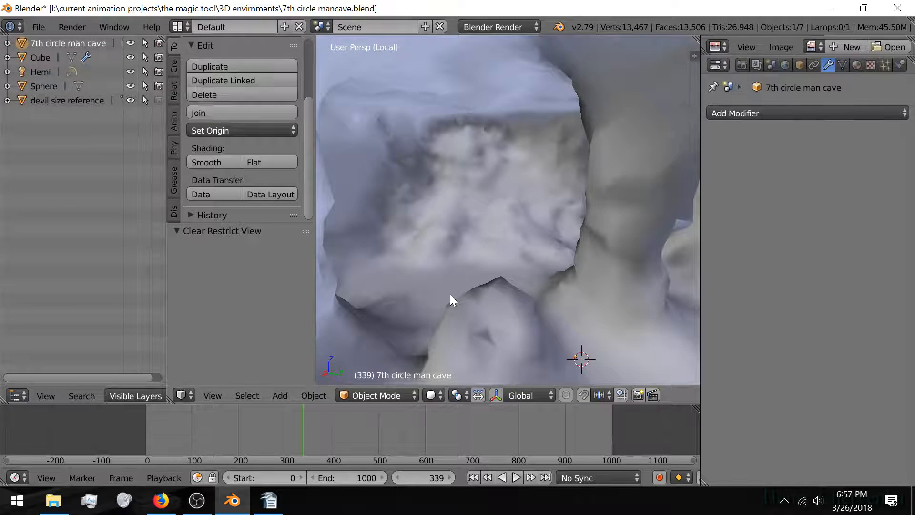
Step: Inspect the cave's curved walls in Edit Mode, then exit local view and return to Object Mode
key(Tab)
middle_drag(450, 295, 524, 286)
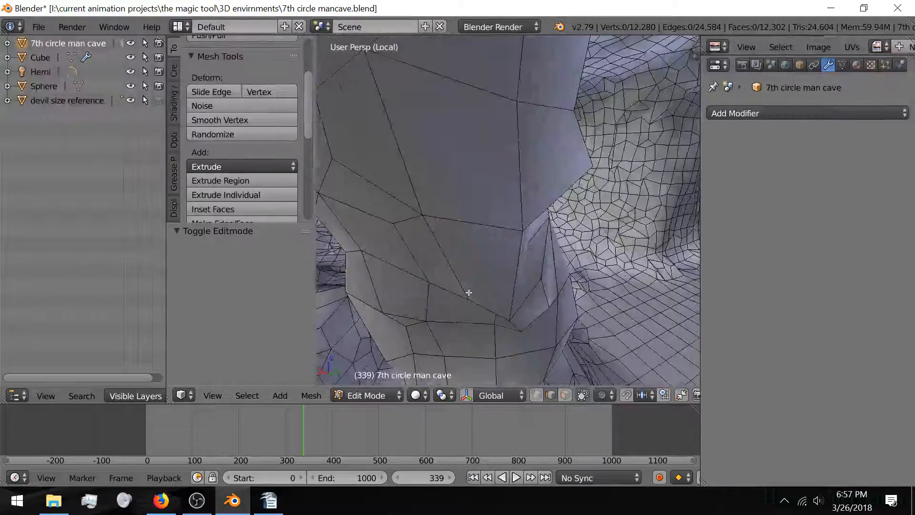
middle_drag(469, 293, 401, 283)
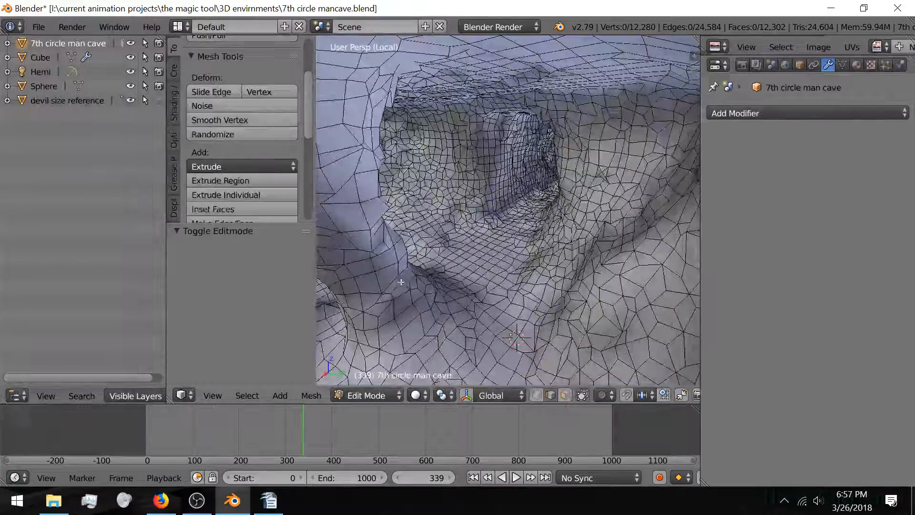
key(KP_Divide)
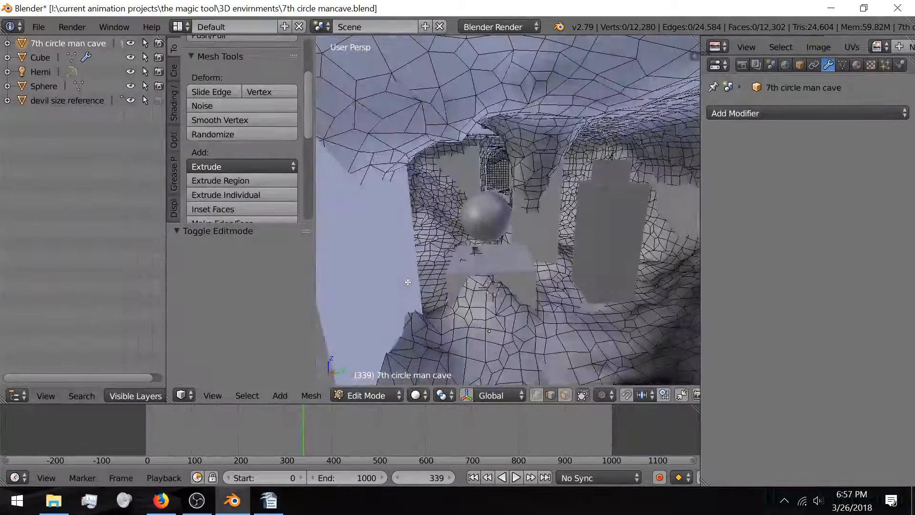
scroll(368, 273, down, 2)
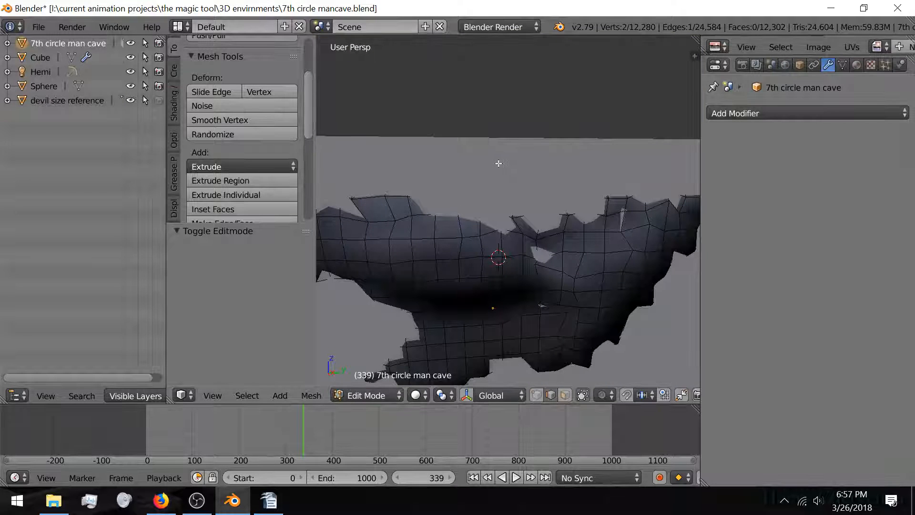
key(Tab)
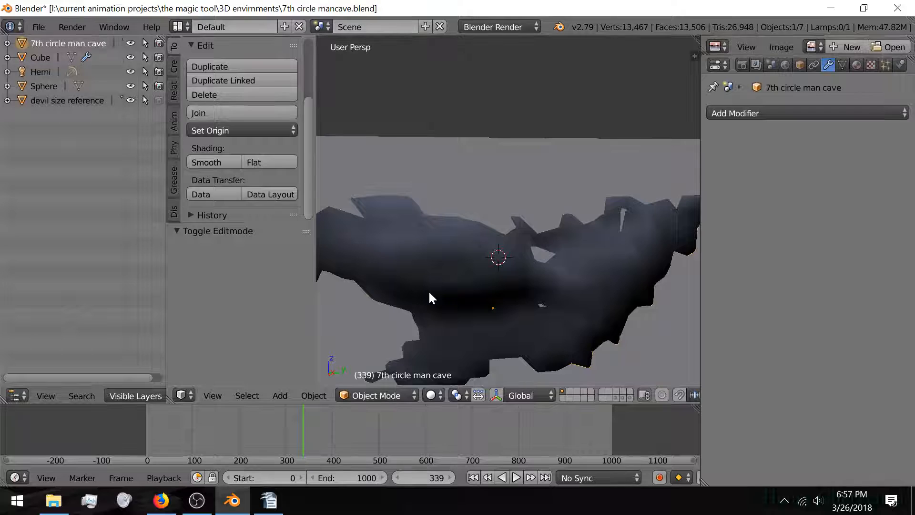
Step: Hide the 7th circle man cave and select the Cube to show its Subsurf, Remesh and Shrinkwrap stack
key(h)
scroll(451, 273, up, 6)
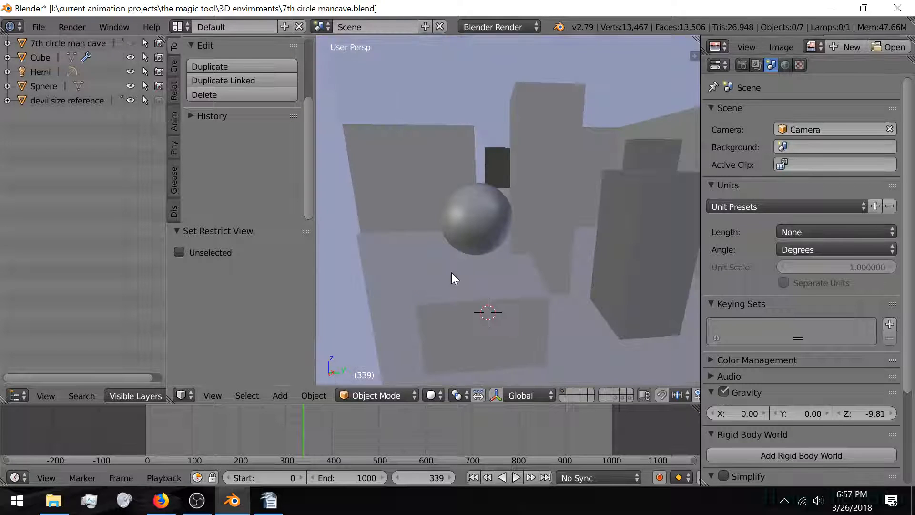
shift+middle_drag(396, 282, 480, 247)
scroll(482, 245, down, 5)
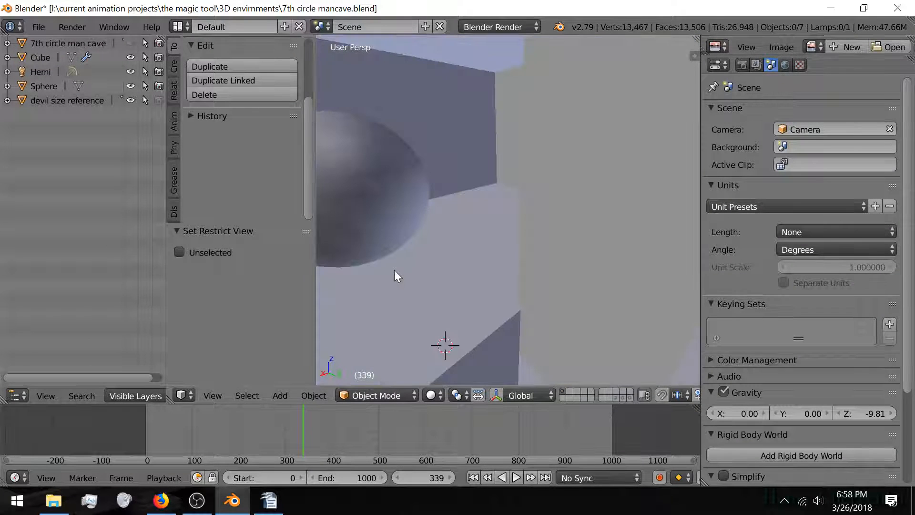
scroll(399, 273, down, 3)
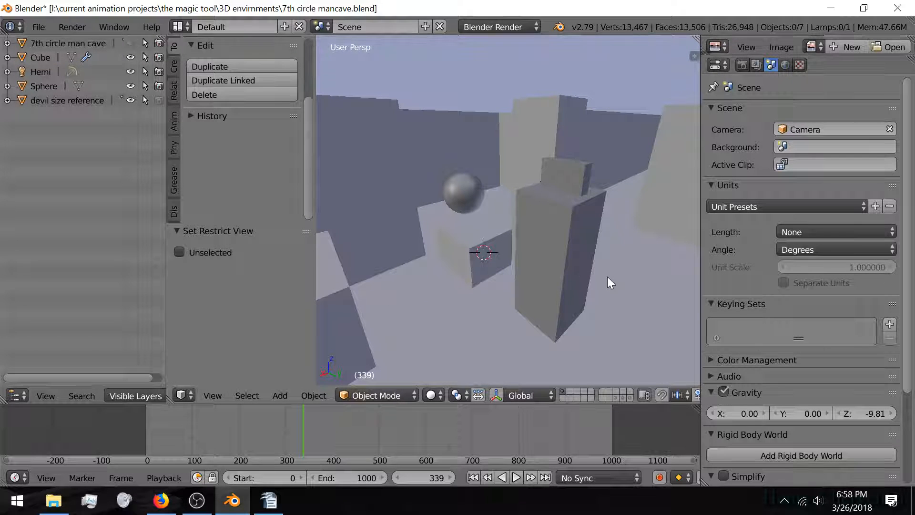
mouse_move(544, 272)
middle_down()
mouse_move(509, 264)
mouse_move(545, 267)
middle_up()
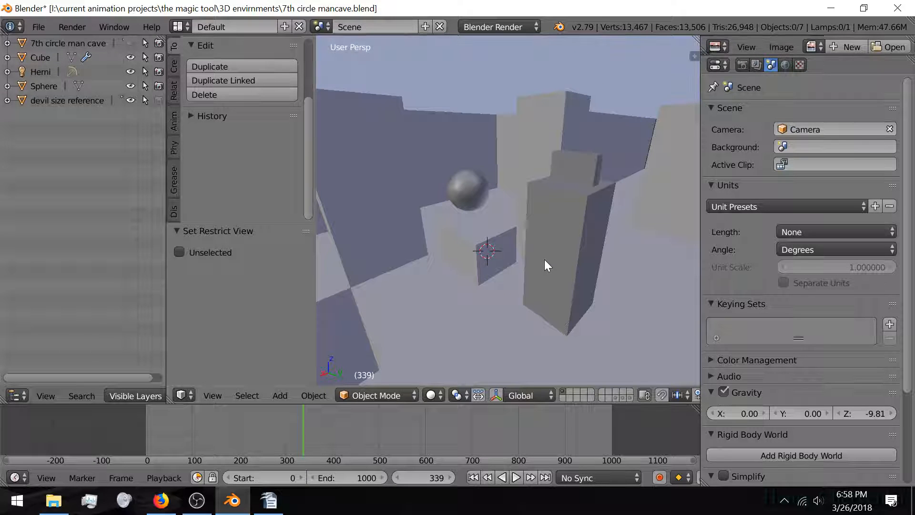
middle_drag(525, 213, 486, 233)
scroll(487, 233, down, 9)
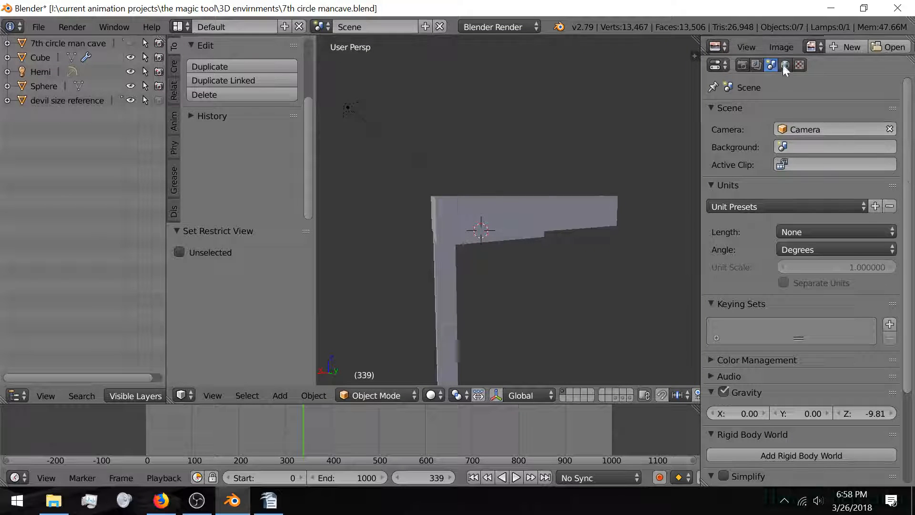
right_click(508, 228)
scroll(508, 228, up, 5)
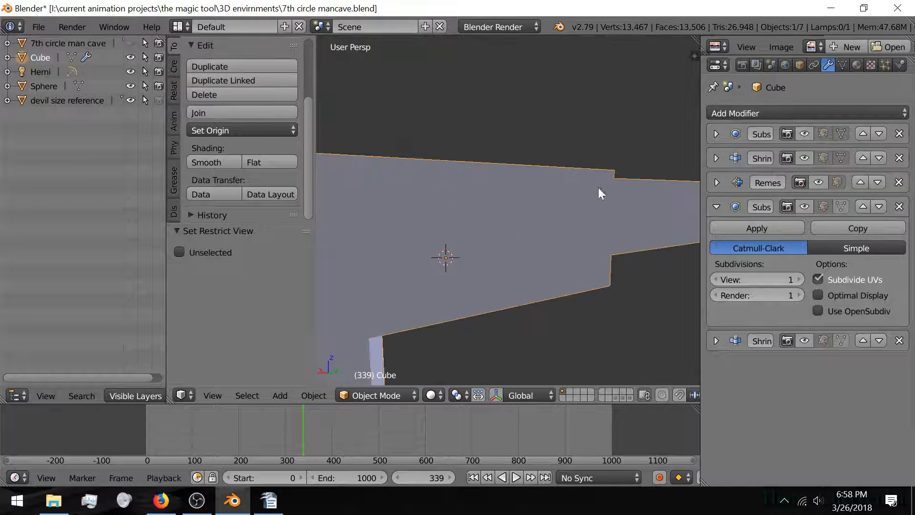
Step: Tick Wire display in the Cube's Object properties to overlay its mesh edges
click(791, 70)
click(798, 66)
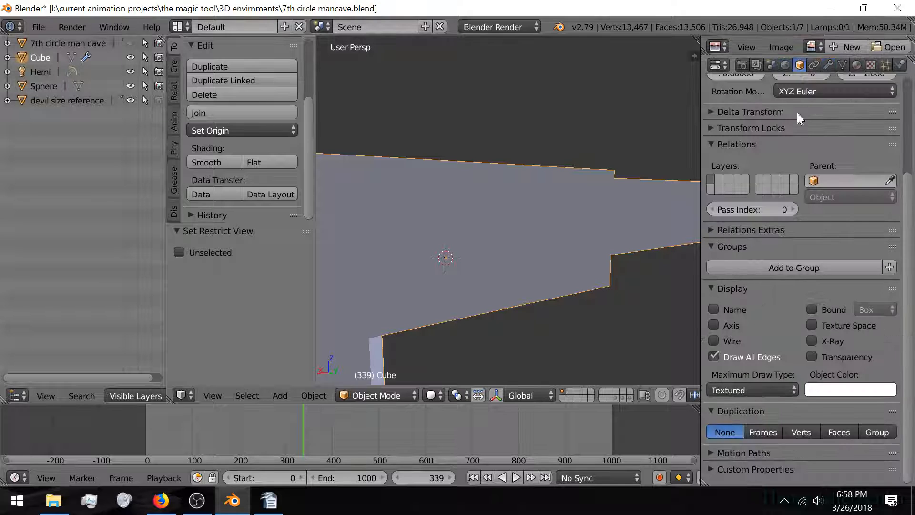
click(714, 341)
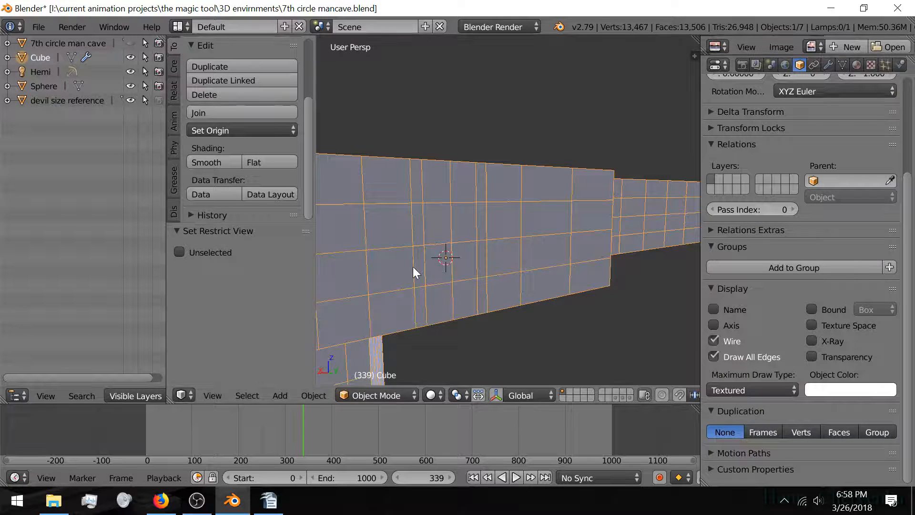
middle_drag(412, 267, 467, 281)
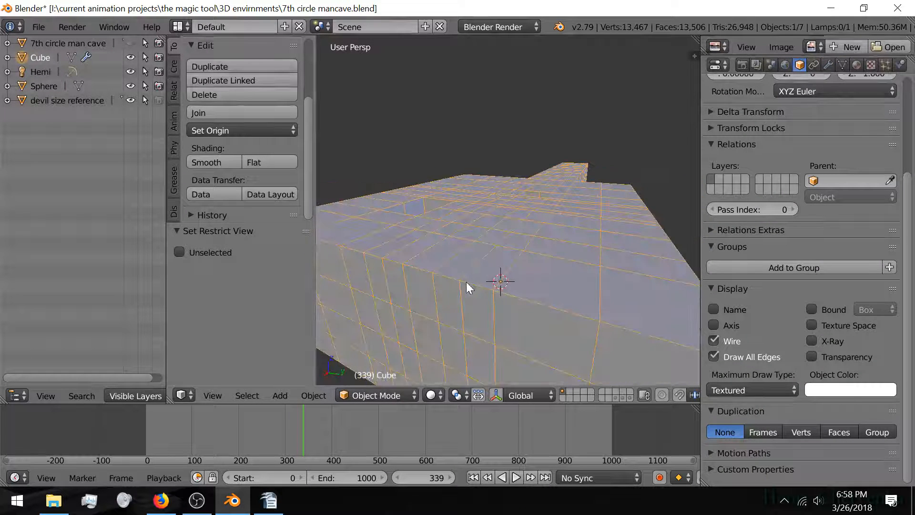
Step: Toggle the Cube in and out of Edit Mode, deselect all, and orbit the room interior
key(Tab)
key(Tab)
key(a)
scroll(467, 282, up, 6)
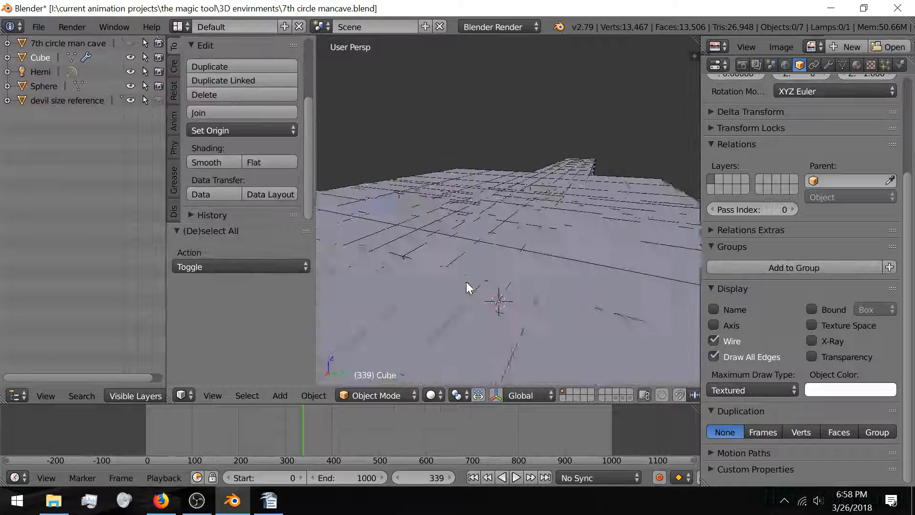
middle_drag(467, 282, 420, 271)
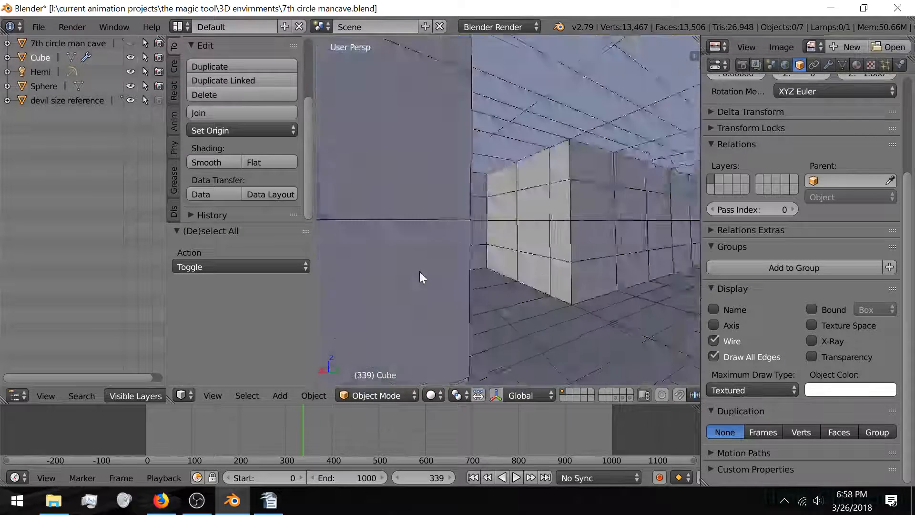
scroll(428, 278, down, 5)
scroll(431, 280, up, 5)
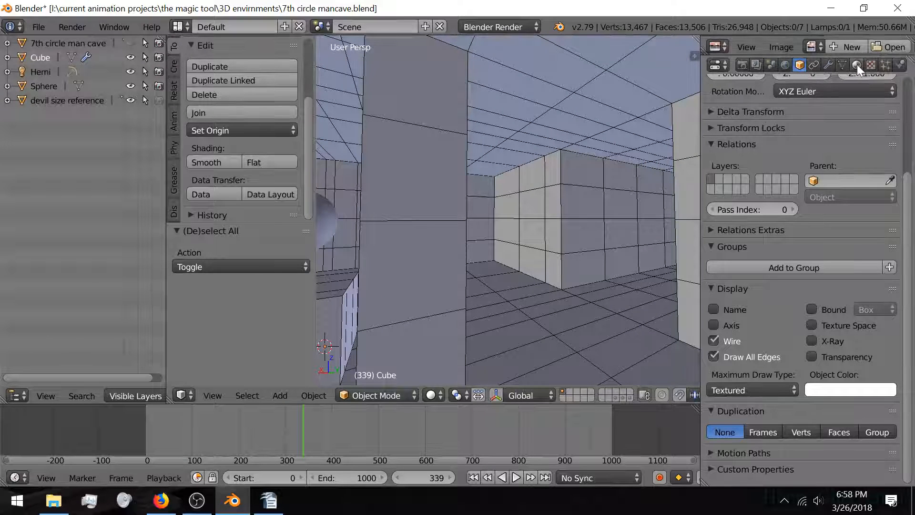
Step: Re-enable the Subsurf and Shrinkwrap modifiers in the viewport while orbiting the cave
click(829, 65)
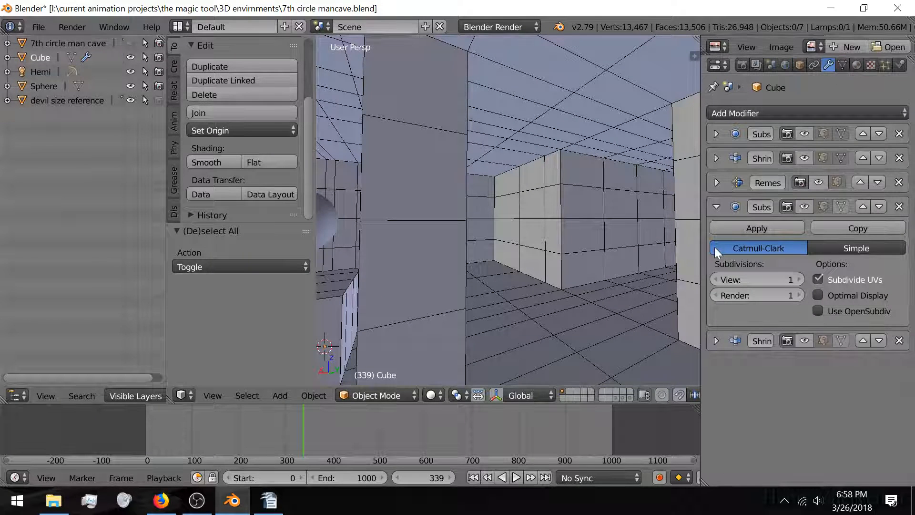
click(803, 133)
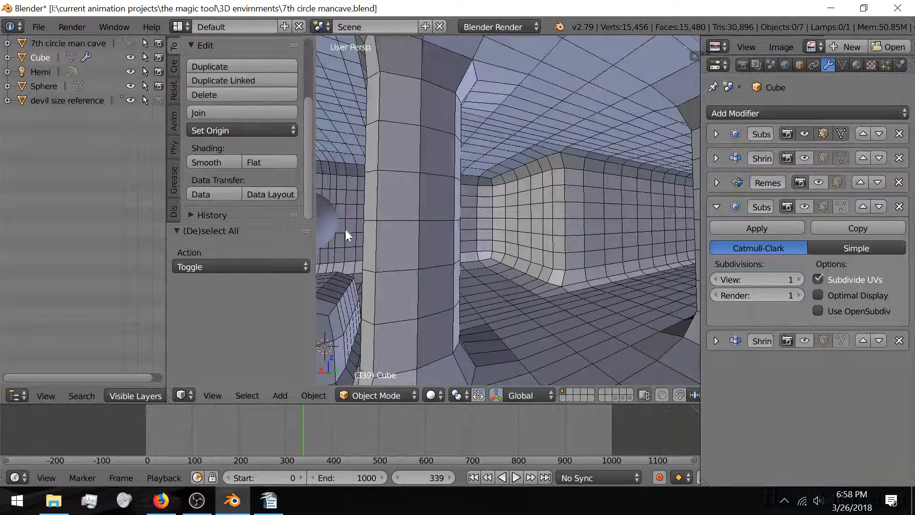
middle_drag(487, 280, 585, 252)
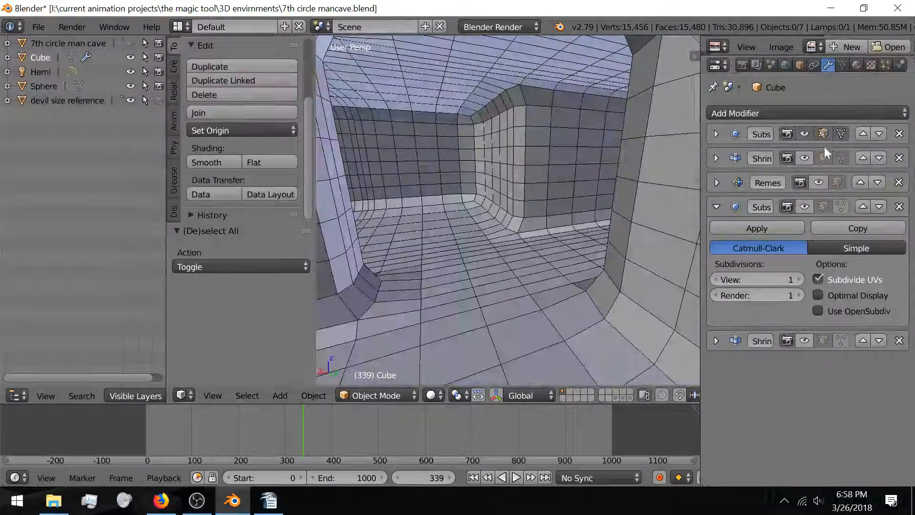
click(809, 156)
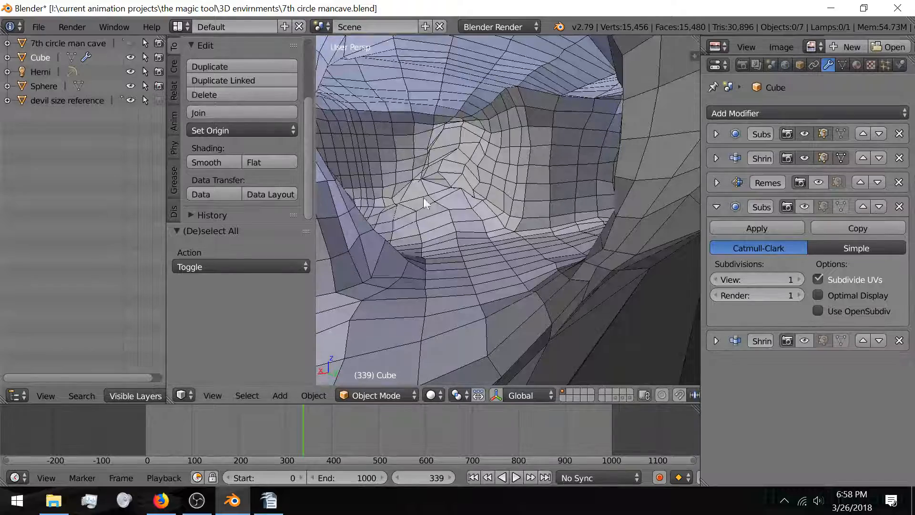
middle_drag(427, 200, 620, 219)
middle_drag(666, 203, 347, 246)
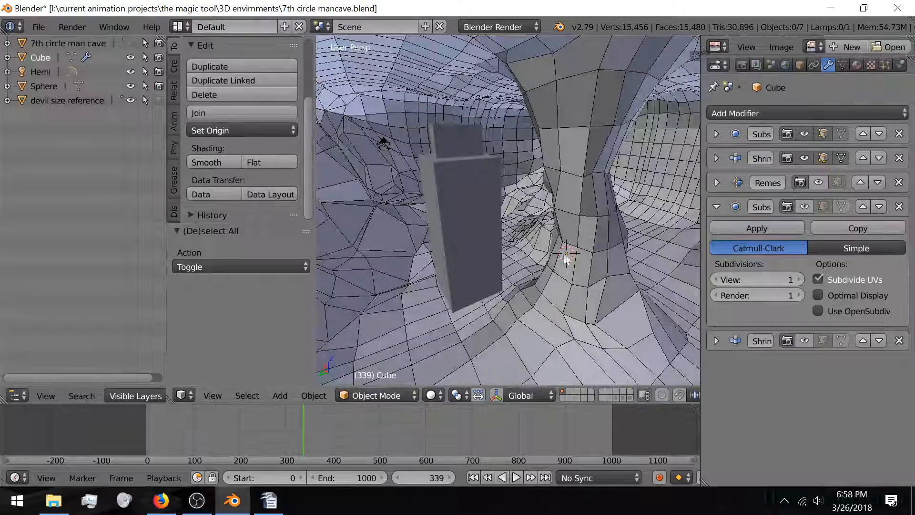
middle_drag(618, 234, 586, 243)
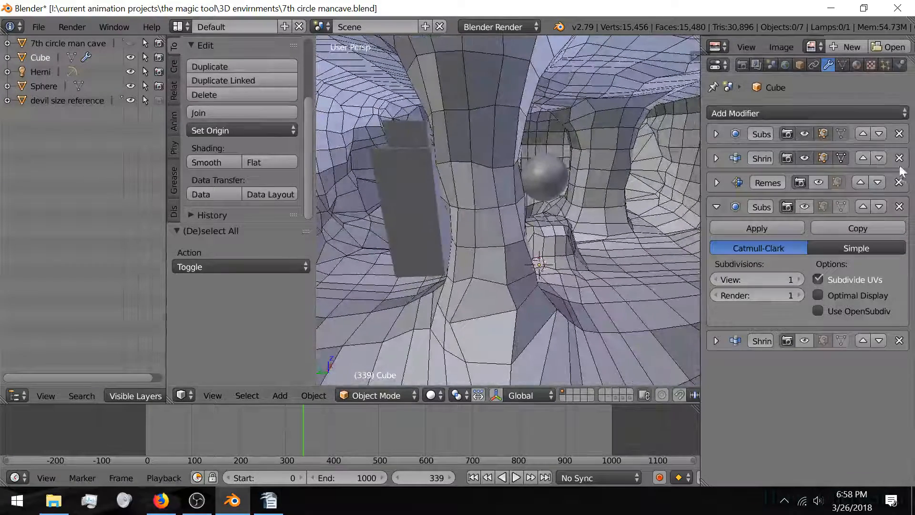
Step: Re-enable Remesh in the viewport, collapse the Subsurf panel and expand Remesh (16,590 faces)
click(819, 182)
middle_drag(487, 224, 637, 243)
scroll(411, 235, up, 3)
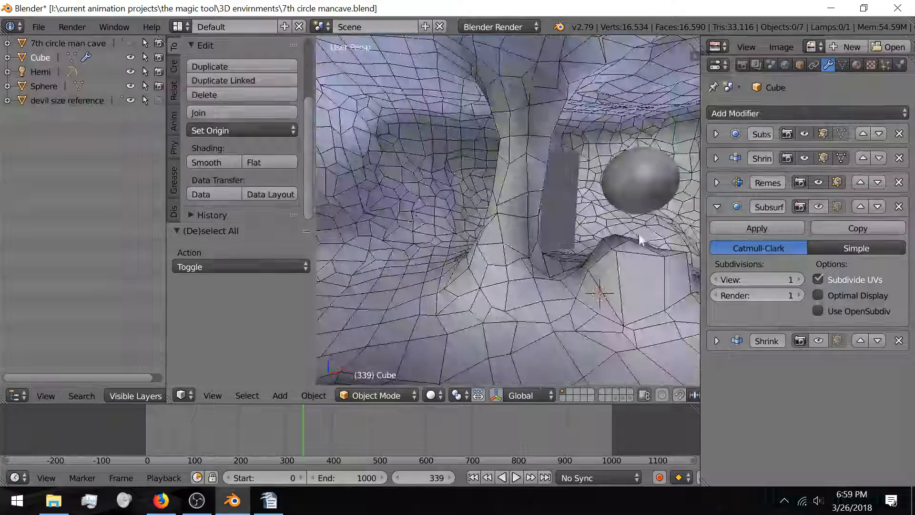
click(717, 207)
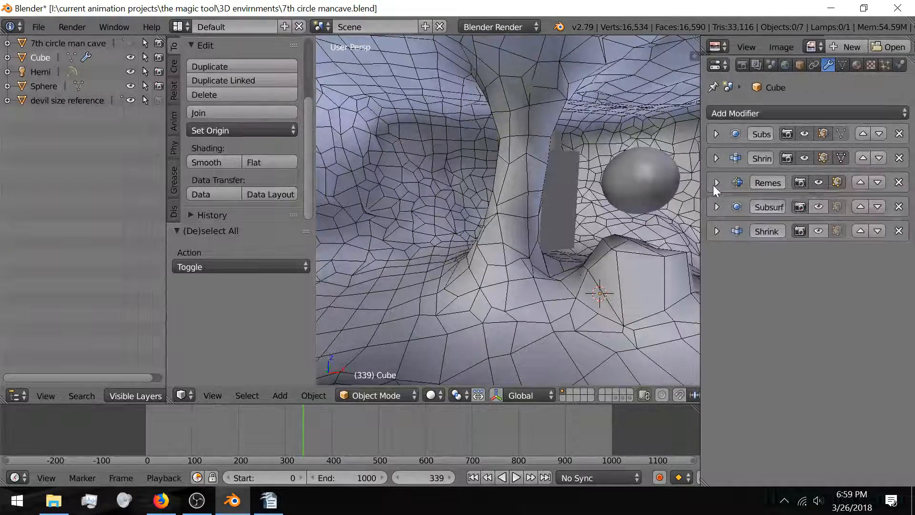
click(716, 183)
Step: Set the Remesh octree depth to 5 and fine-tune its scale to 0.820
click(711, 239)
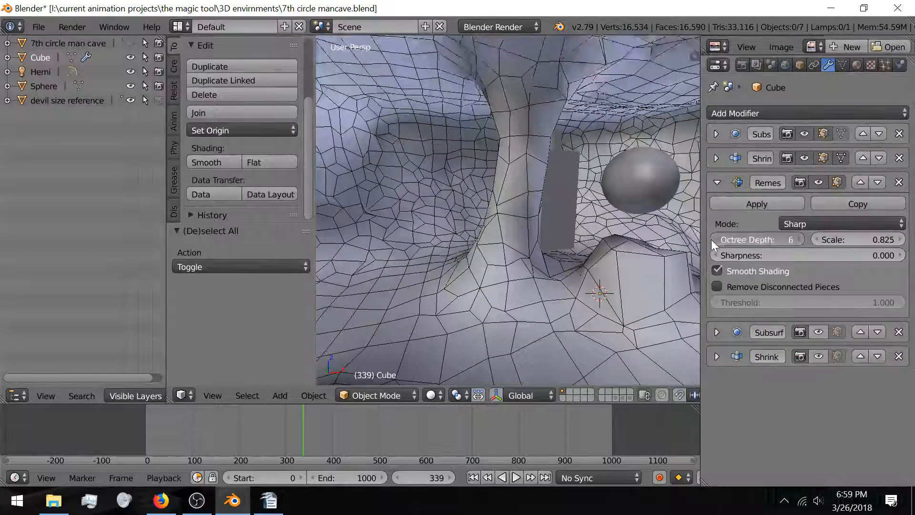
scroll(565, 239, up, 3)
mouse_move(565, 239)
middle_down()
mouse_move(447, 241)
mouse_move(628, 248)
mouse_move(521, 247)
mouse_move(561, 257)
middle_up()
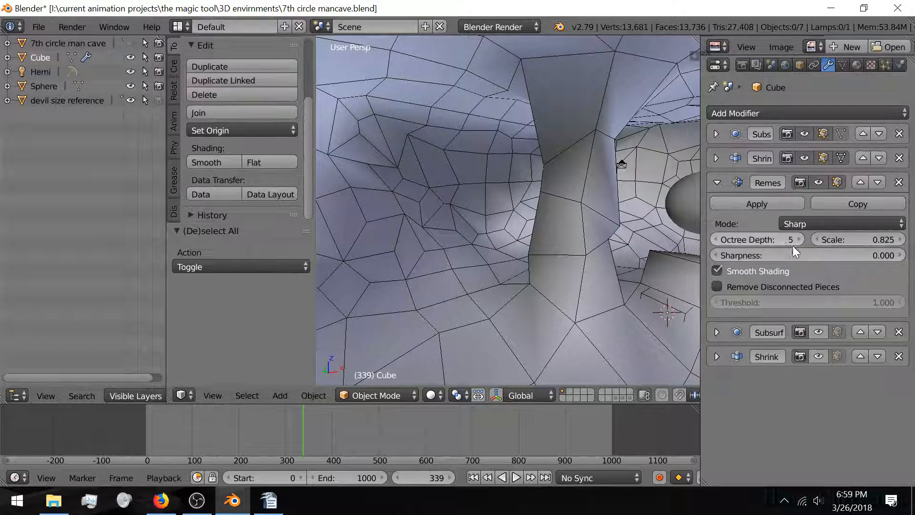
drag(871, 242, 842, 241)
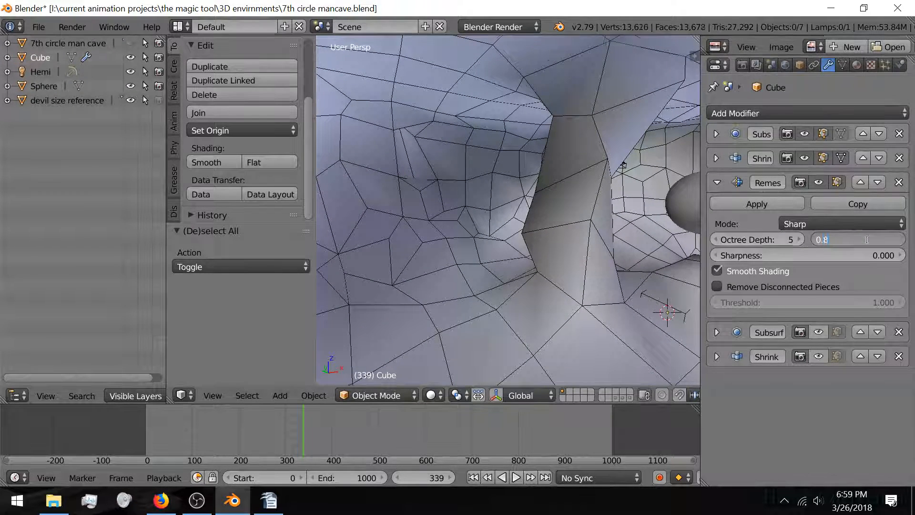
key(Return)
drag(868, 239, 873, 240)
drag(858, 240, 859, 239)
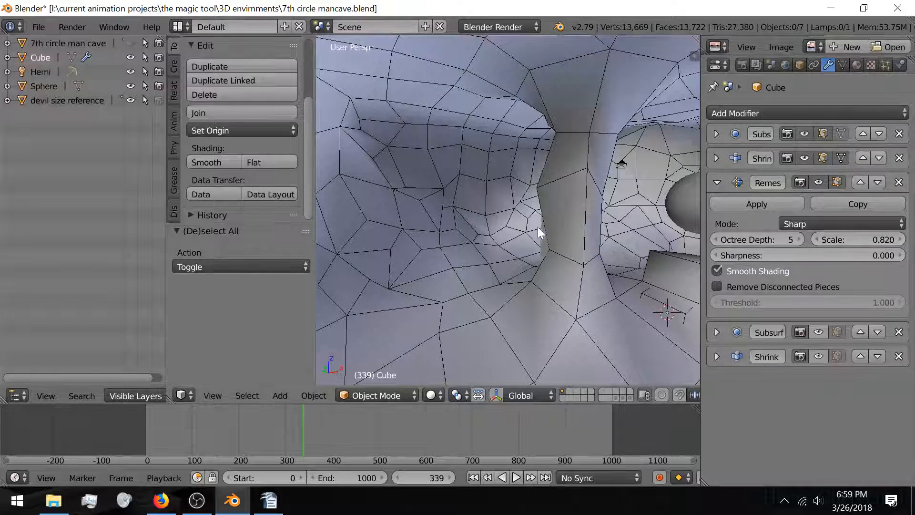
Step: Hide the devil size reference and the sphere, cancel a stray Cube move, and deselect all
scroll(559, 228, up, 6)
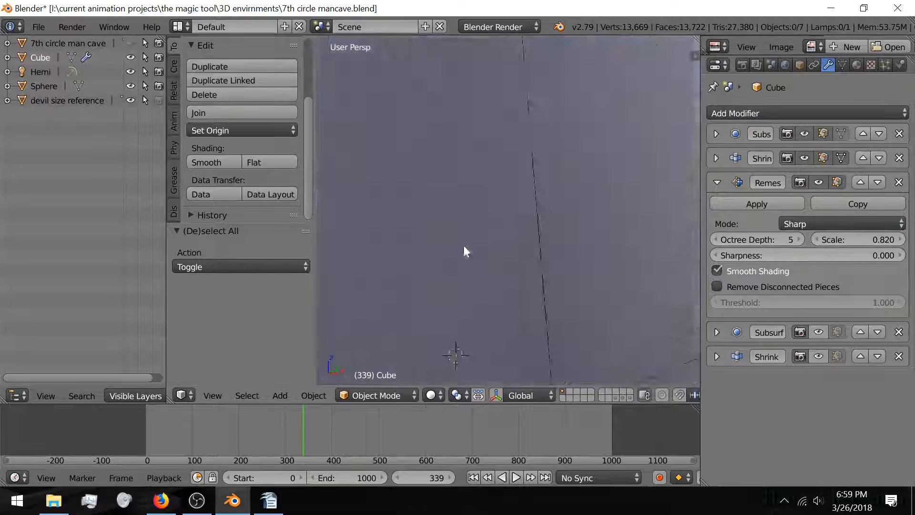
shift+middle_drag(464, 246, 540, 231)
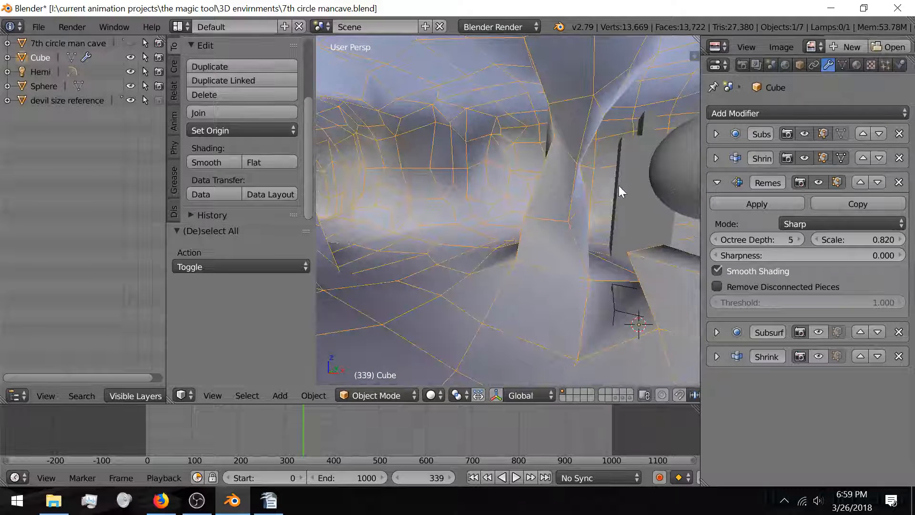
right_click(639, 193)
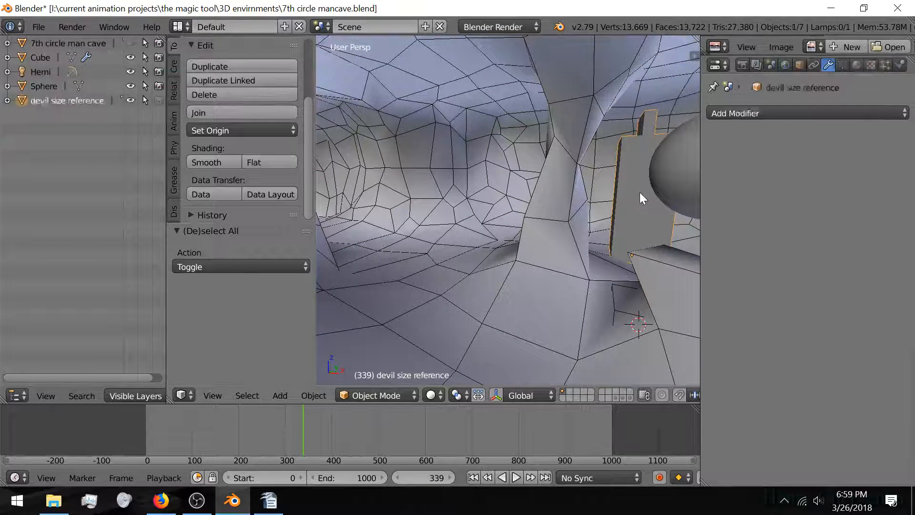
key(h)
right_drag(674, 171, 671, 158)
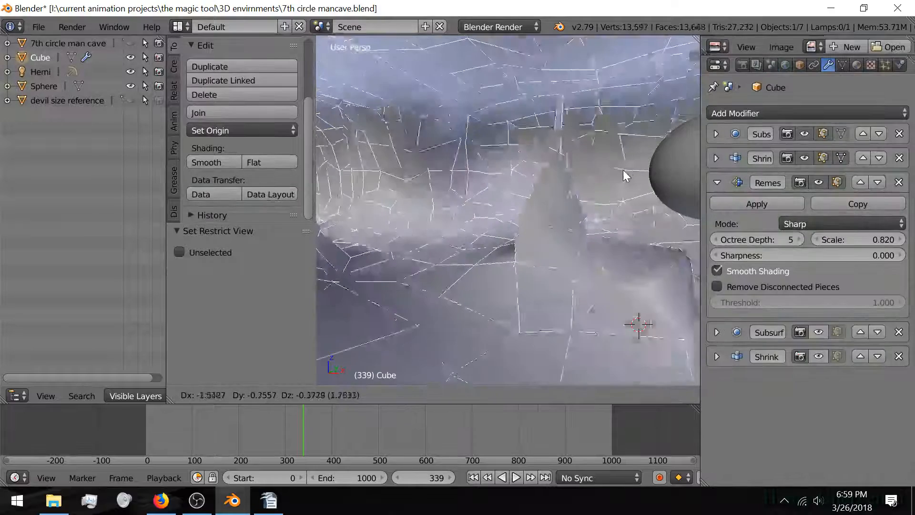
right_click(622, 170)
right_click(667, 167)
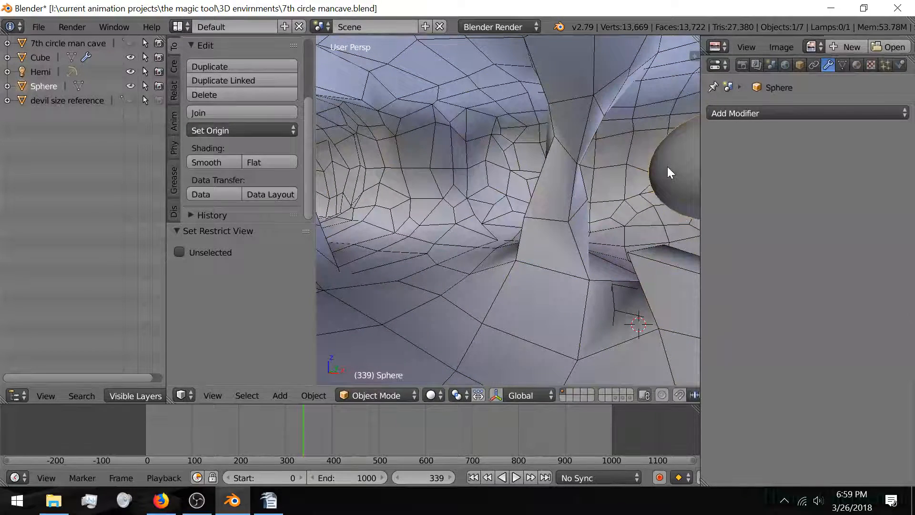
key(h)
right_click(595, 187)
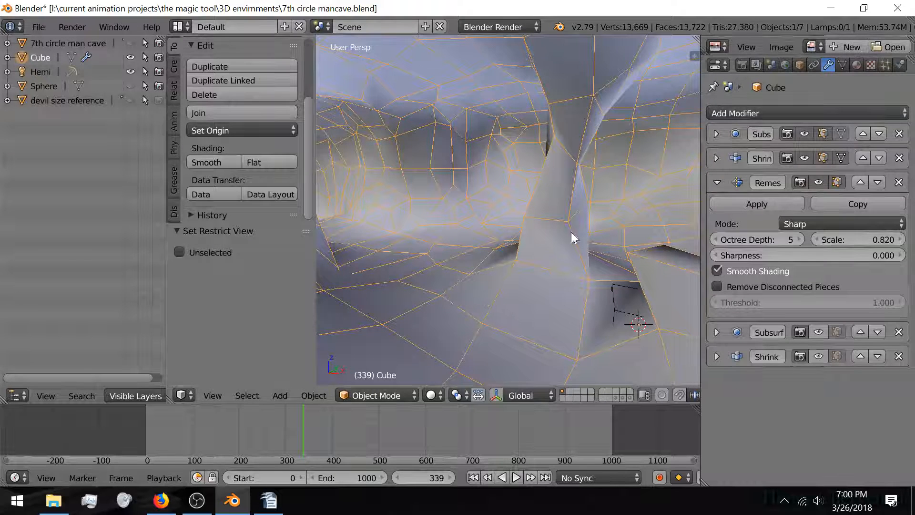
middle_drag(437, 244, 450, 249)
key(a)
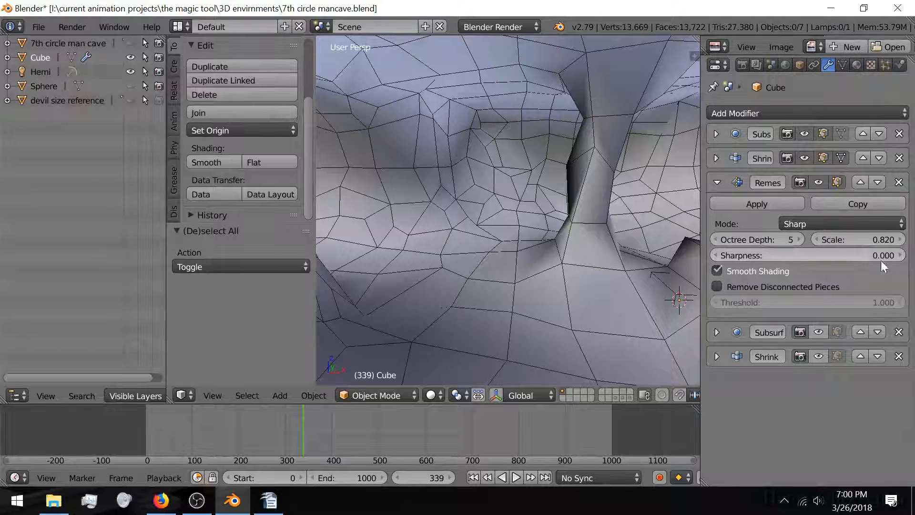
Step: Trial the Remesh at octree depth 4 with scale around 0.819
click(715, 240)
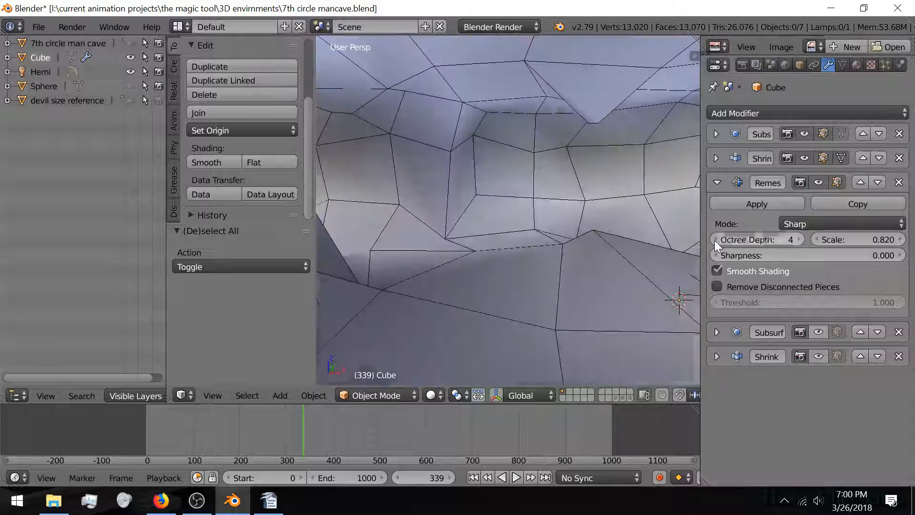
drag(888, 241, 914, 241)
middle_drag(594, 184, 524, 215)
Step: Enter a Remesh scale of 0.82 and restore octree depth 5, leaving 13,724 faces
click(877, 239)
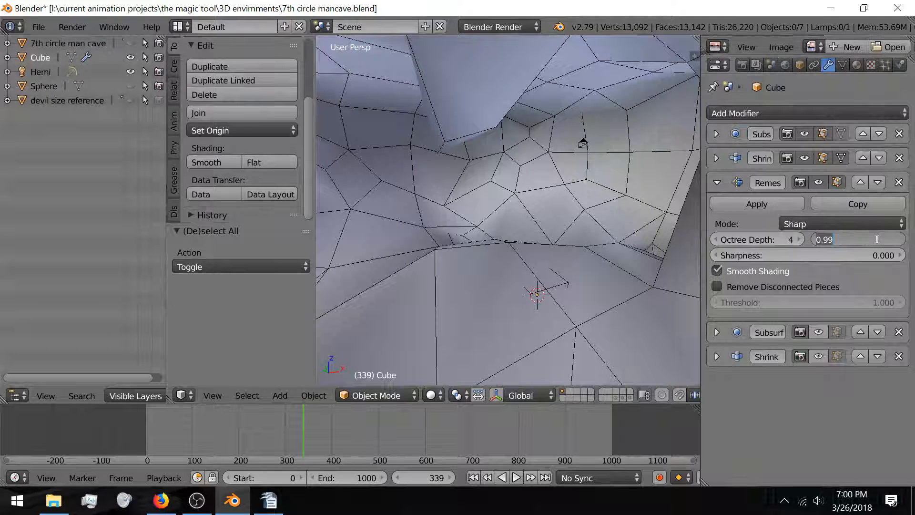
text(0.82)
key(Return)
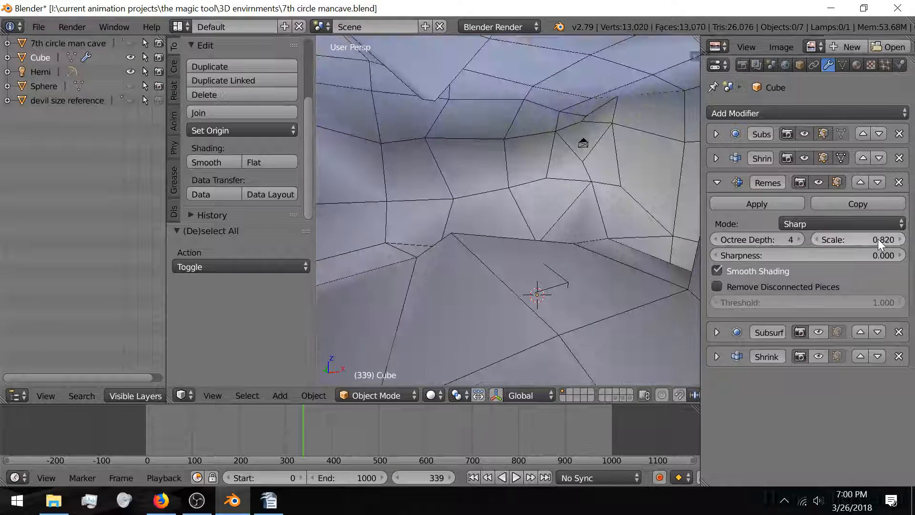
click(799, 240)
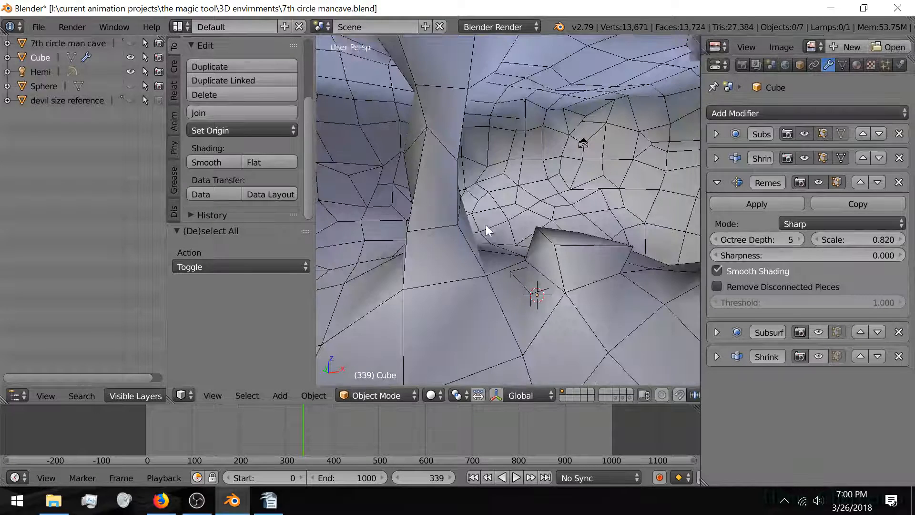
mouse_move(485, 225)
middle_down()
mouse_move(476, 231)
mouse_move(528, 228)
mouse_move(481, 231)
middle_up()
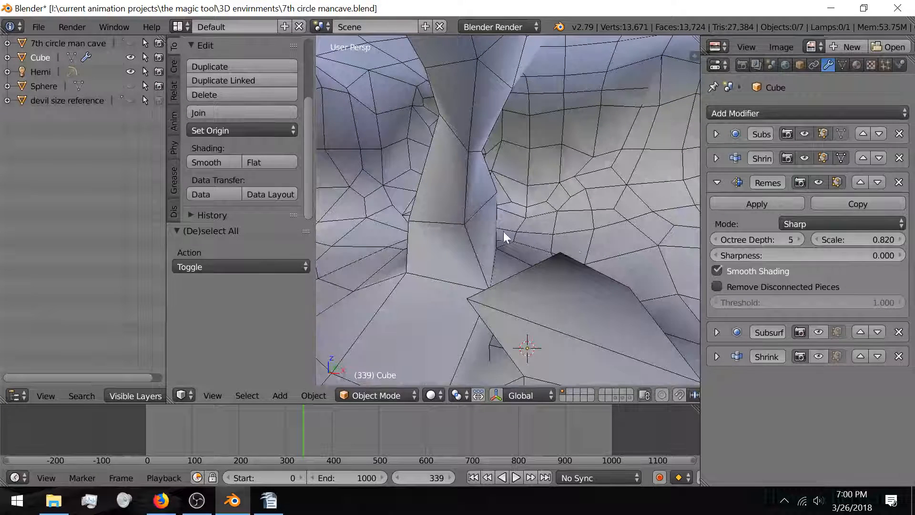
mouse_move(591, 253)
middle_down()
mouse_move(484, 260)
mouse_move(565, 246)
mouse_move(518, 264)
mouse_move(590, 241)
middle_up()
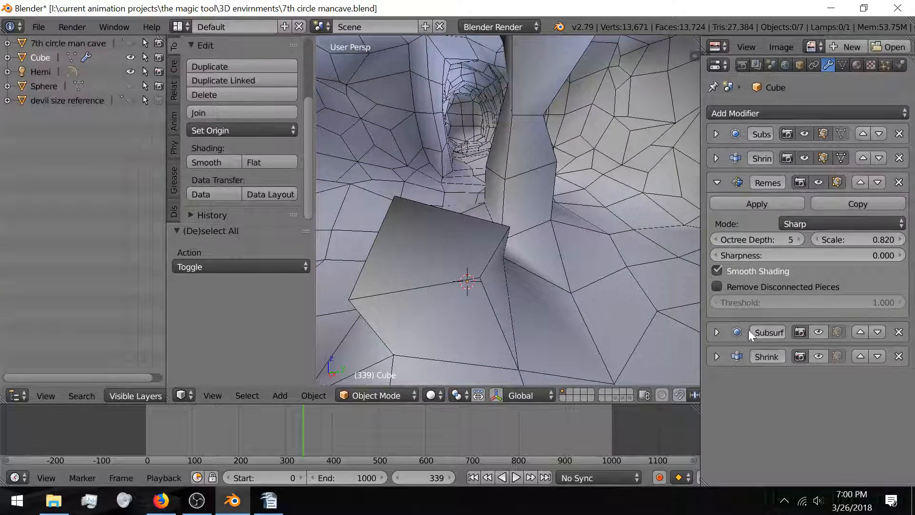
Step: Show Subsurf in the viewport with View subdivisions 2, then enable Shrinkwrap's viewport display (26,864 faces)
click(825, 336)
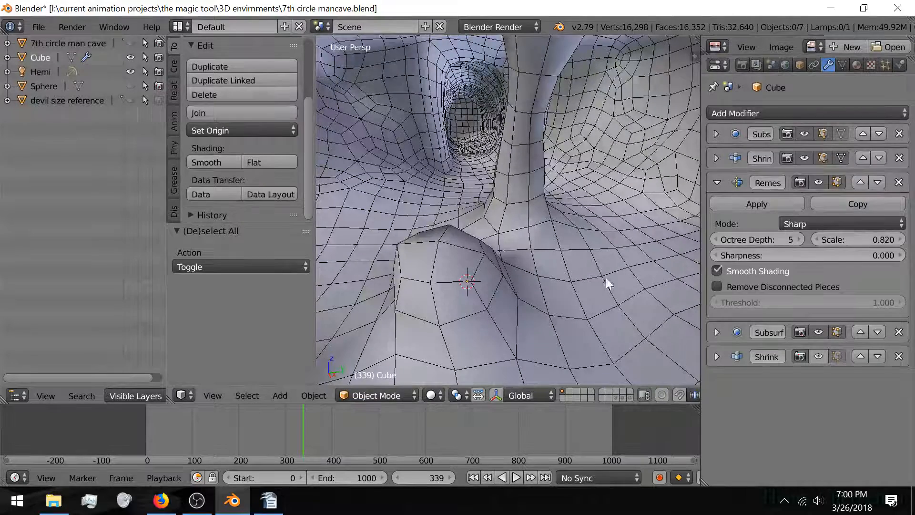
scroll(516, 267, up, 6)
scroll(516, 267, down, 5)
mouse_move(515, 267)
middle_down()
mouse_move(471, 268)
mouse_move(455, 234)
mouse_move(550, 261)
mouse_move(511, 256)
middle_up()
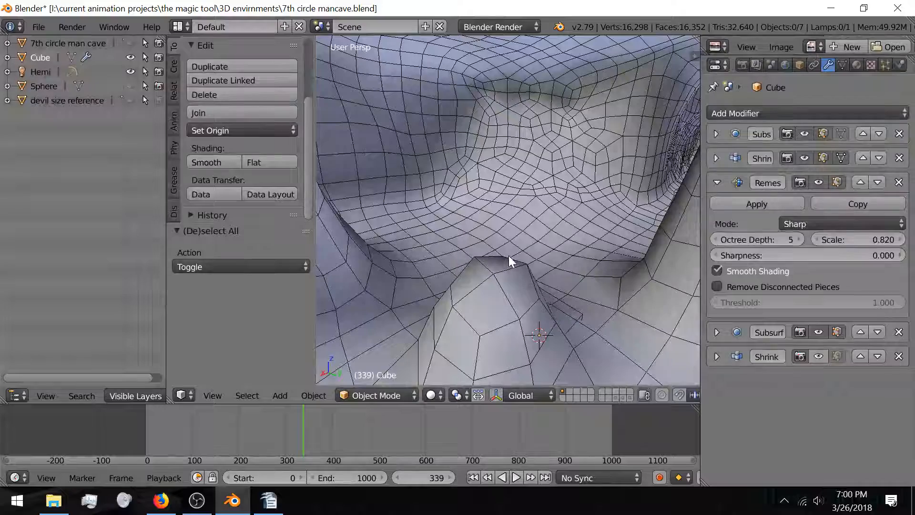
mouse_move(567, 279)
middle_down()
mouse_move(538, 274)
mouse_move(565, 279)
mouse_move(543, 288)
mouse_move(550, 277)
middle_up()
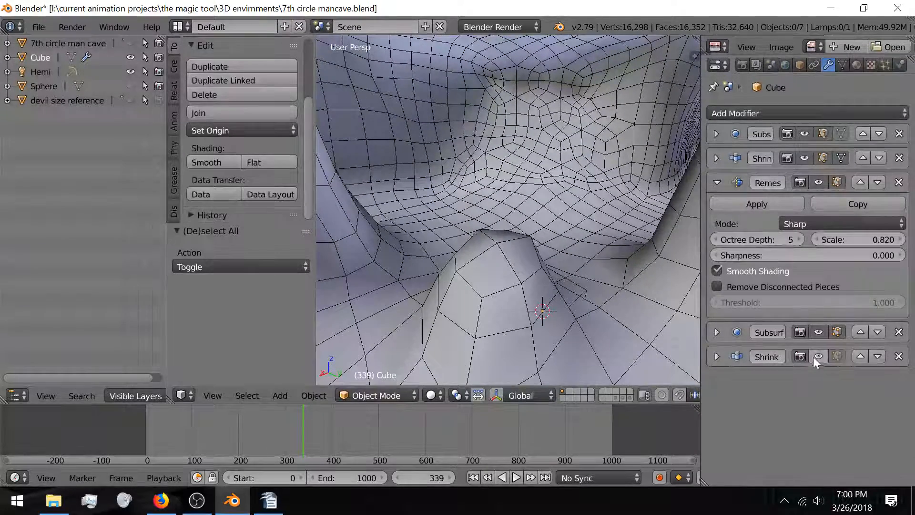
click(720, 336)
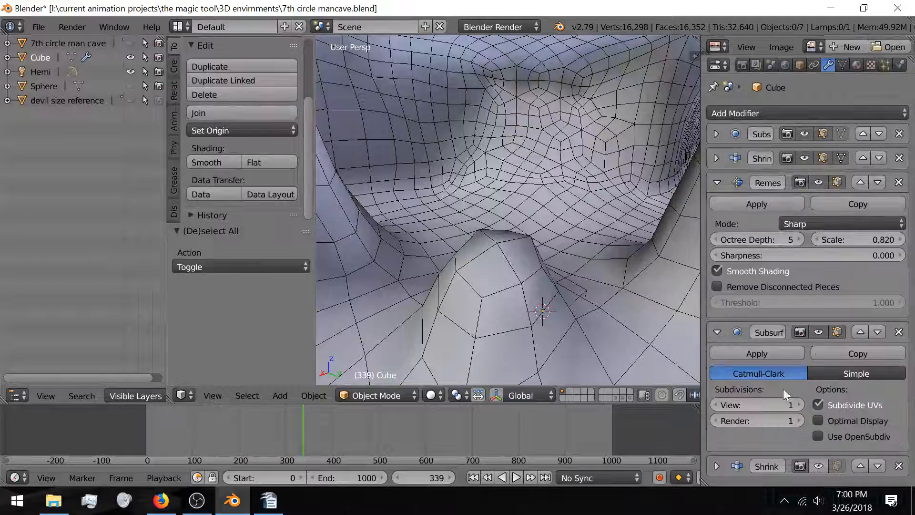
click(799, 404)
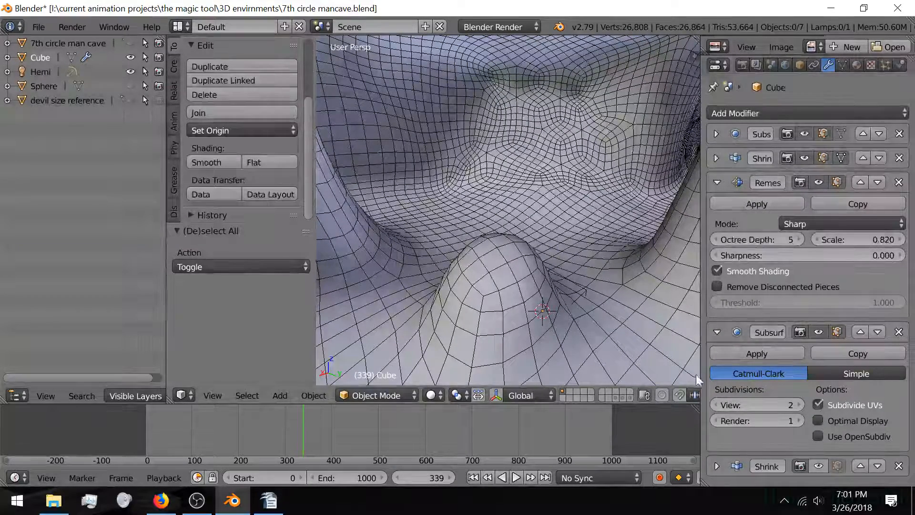
click(718, 332)
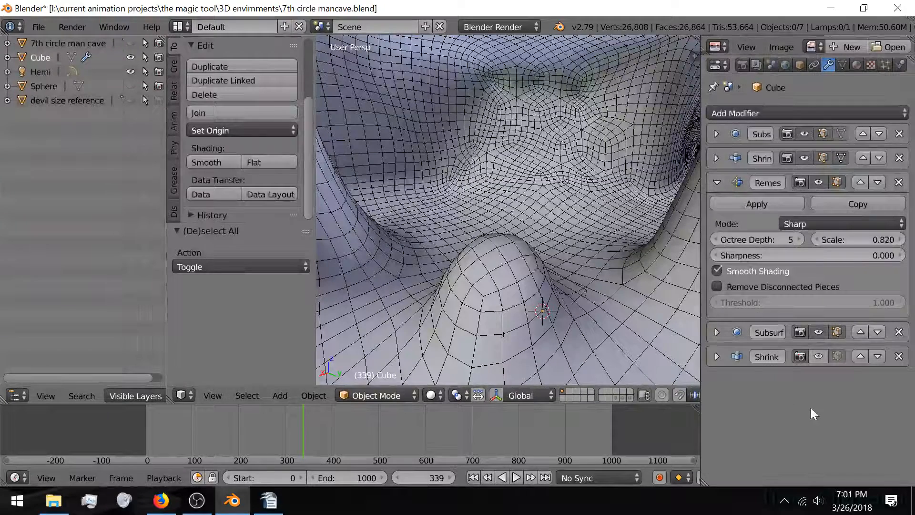
click(818, 358)
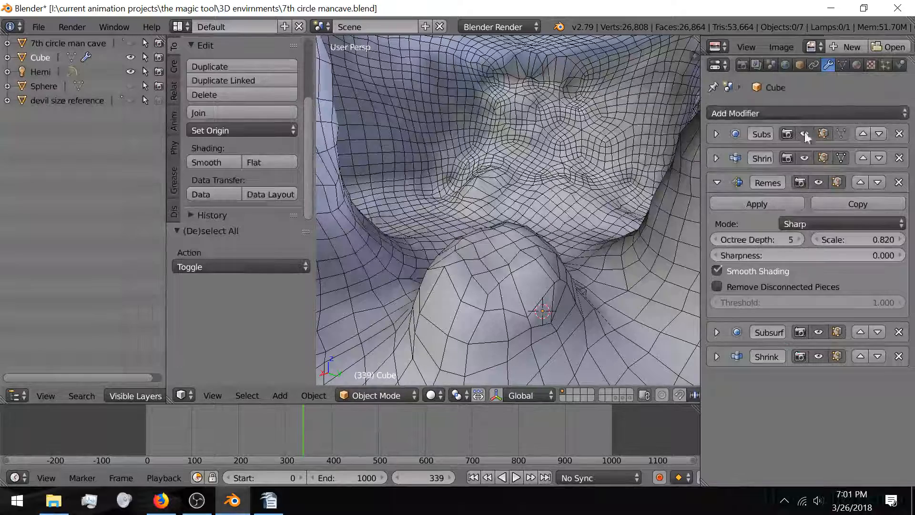
Step: Uncheck Wire in the Object tab's Display panel so the cave shows without edges
click(800, 66)
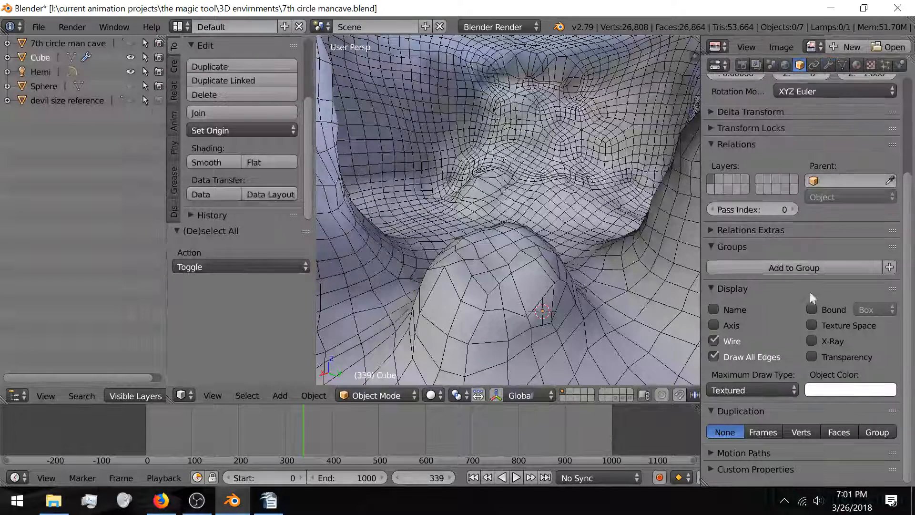
click(714, 341)
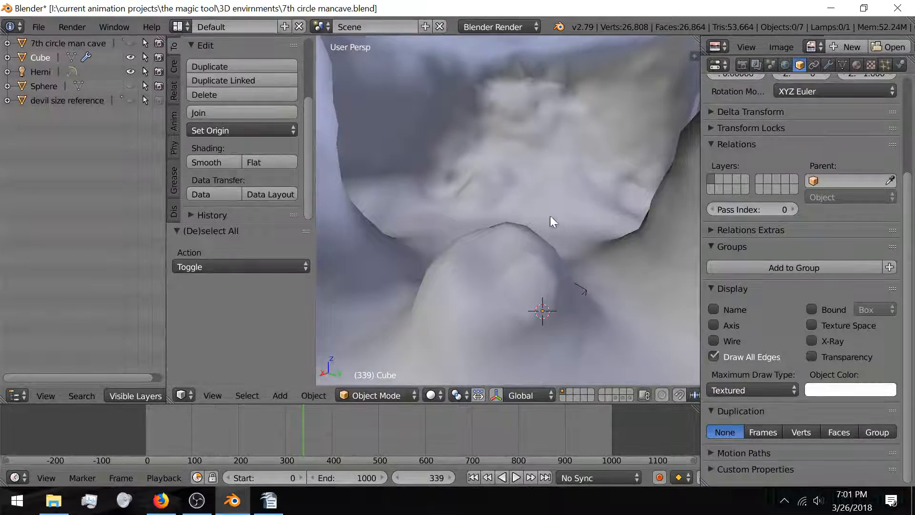
middle_drag(550, 216, 540, 233)
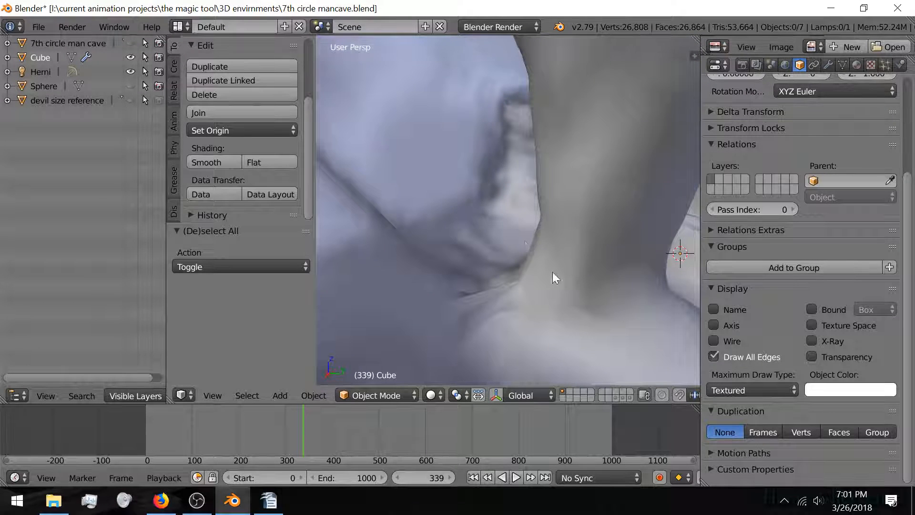
middle_drag(553, 273, 498, 244)
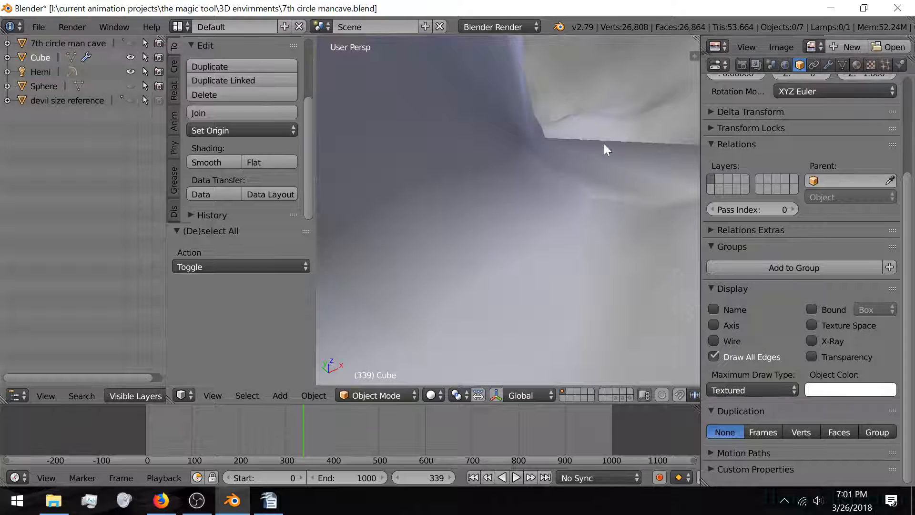
Step: Orbit and zoom for close-up views of the smooth cave interior
middle_drag(604, 144, 478, 231)
scroll(419, 235, down, 4)
scroll(450, 215, up, 4)
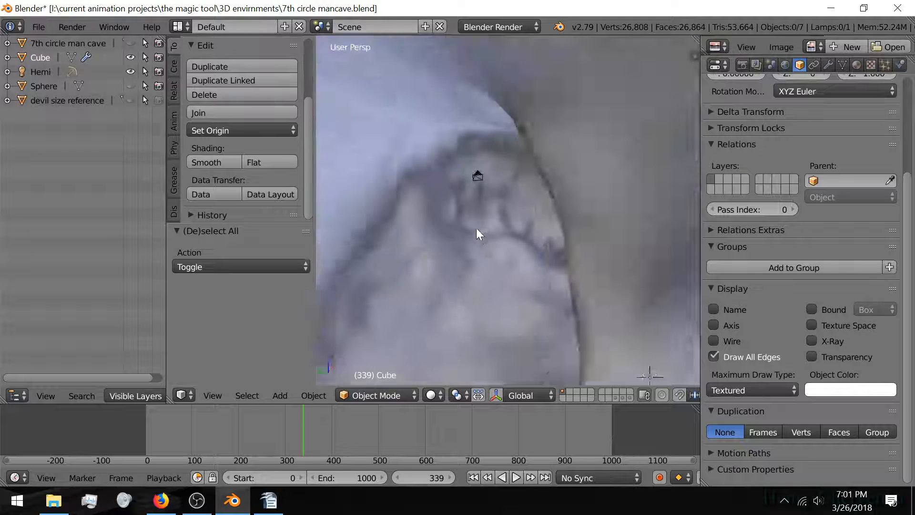
scroll(478, 231, down, 2)
middle_drag(574, 237, 529, 258)
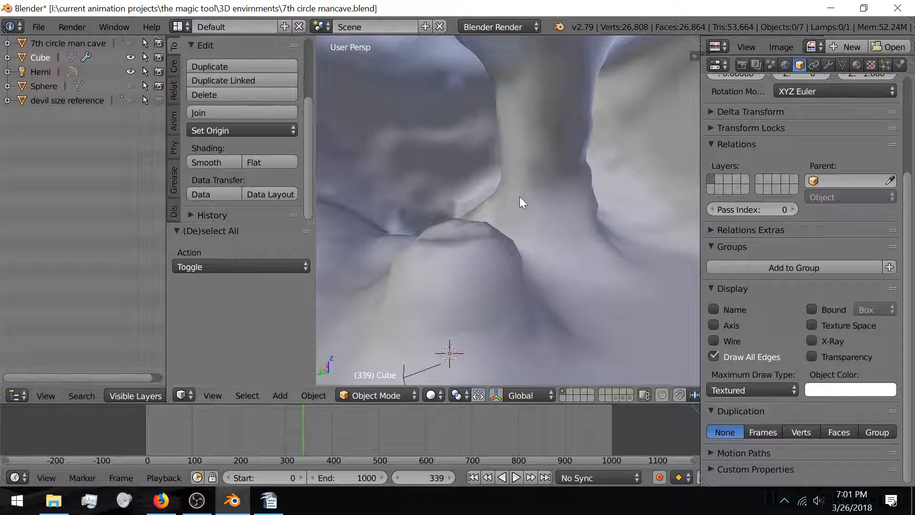
scroll(526, 191, down, 4)
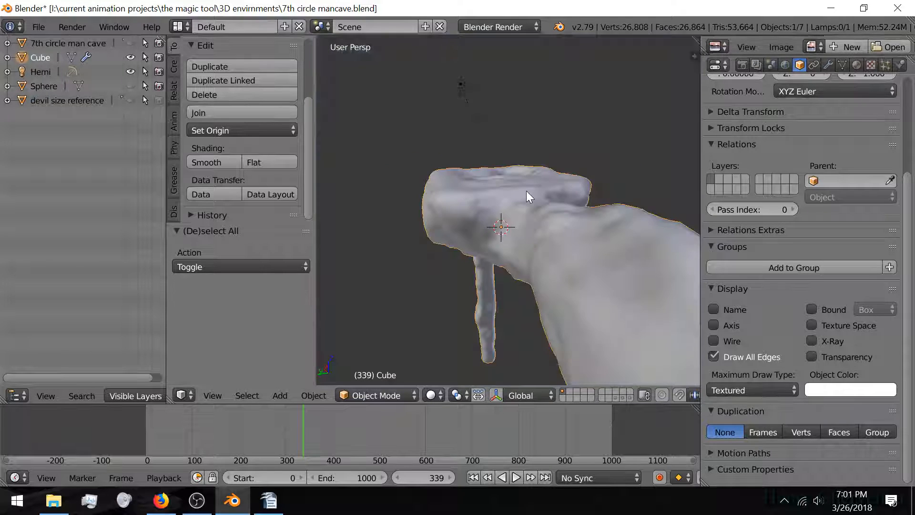
scroll(526, 191, up, 4)
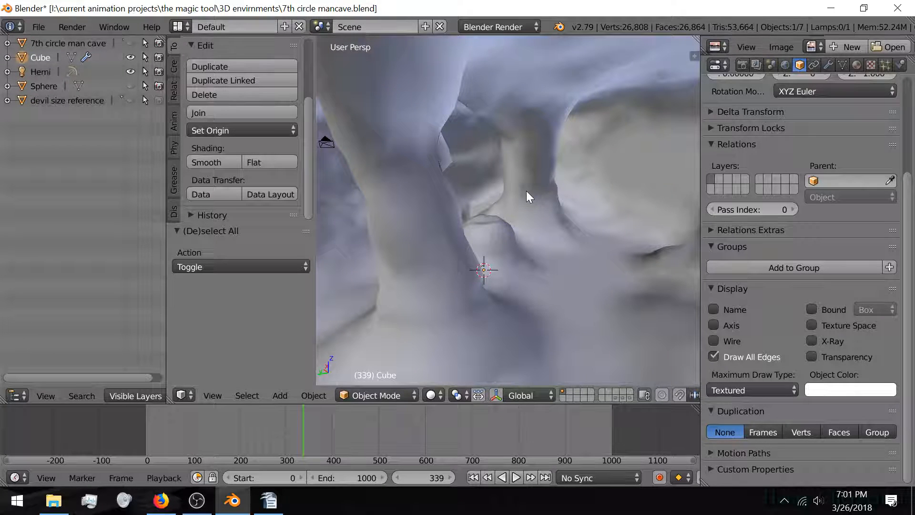
Step: Duplicate the cave in place as Cube.004 and move the copy to another layer
key(shift+d)
right_click(568, 175)
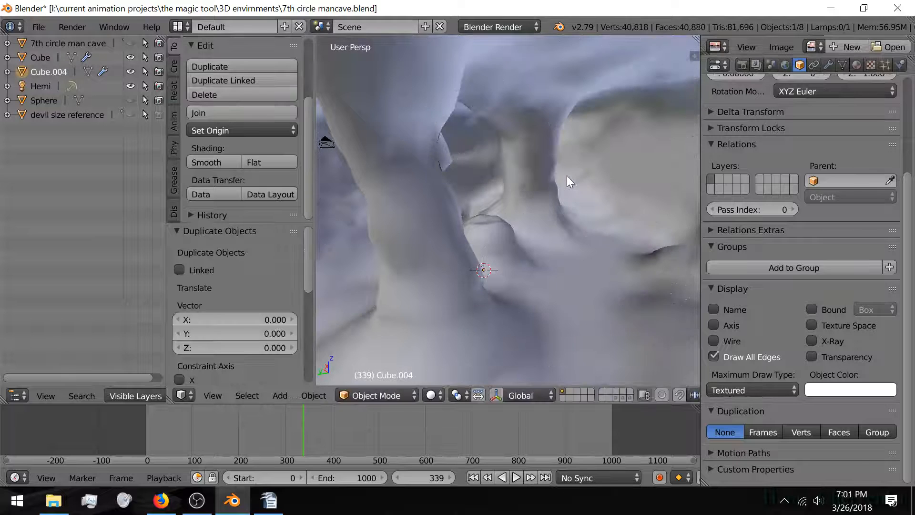
key(m)
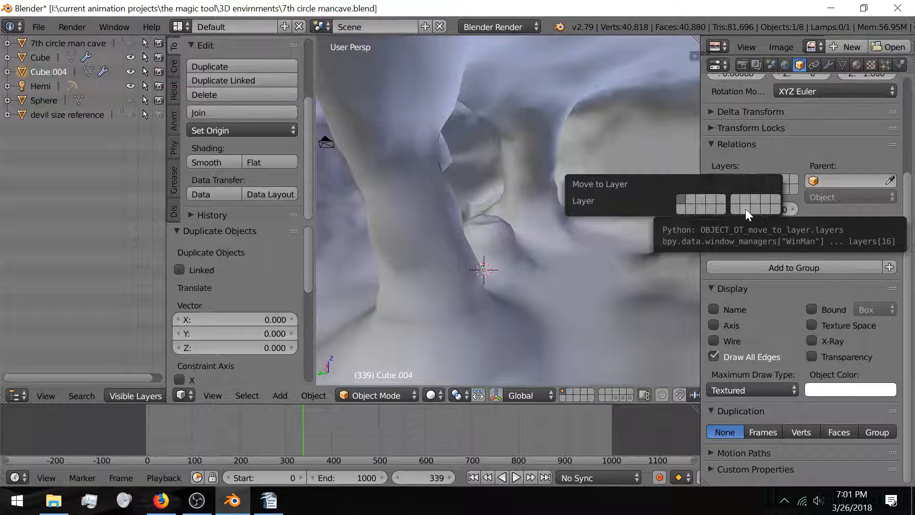
click(745, 208)
scroll(500, 312, down, 8)
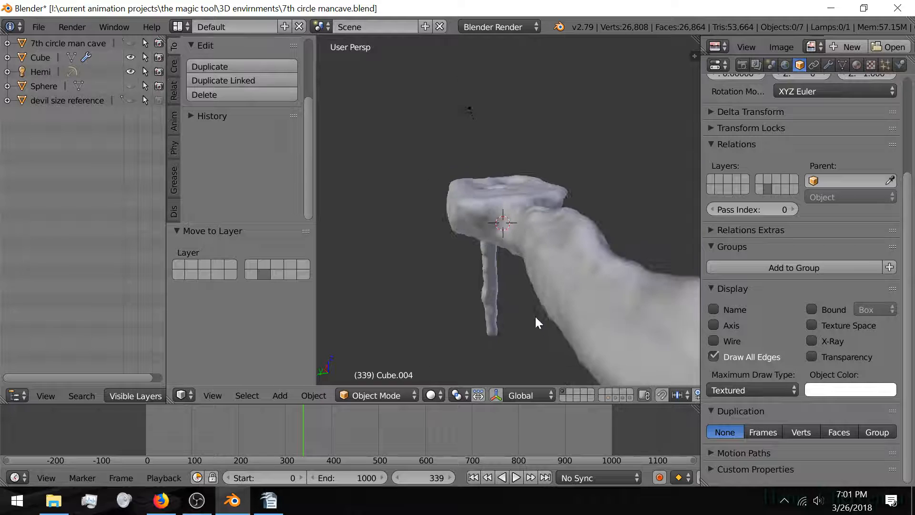
scroll(515, 296, up, 8)
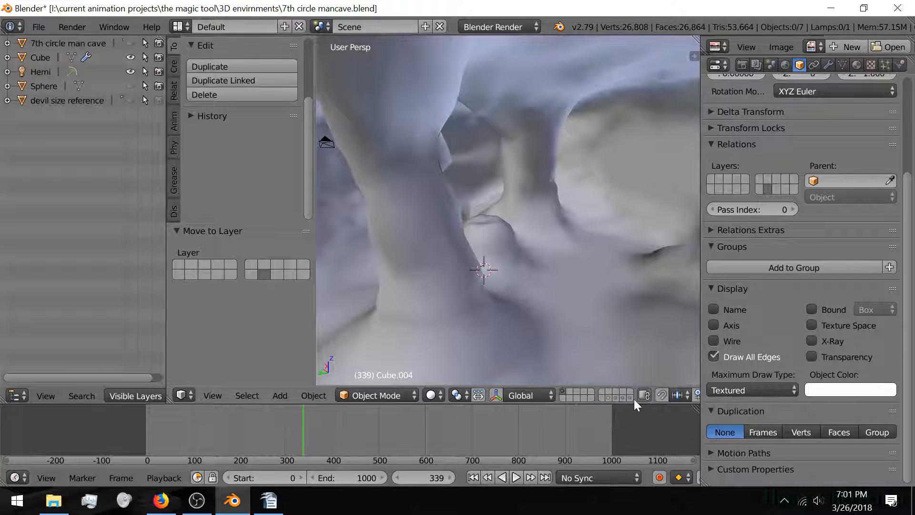
Step: Show the layer holding only Cube.003
click(628, 396)
scroll(499, 250, down, 5)
scroll(477, 249, up, 7)
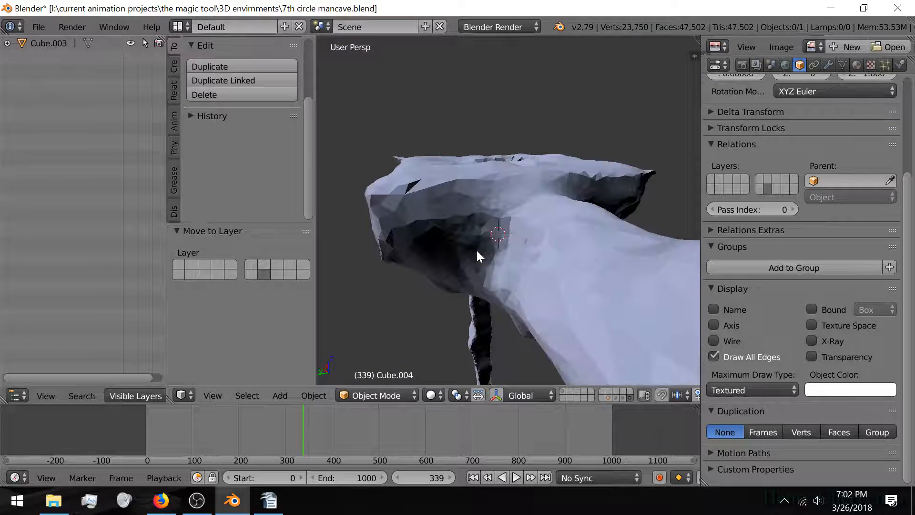
Step: Select Cube.003 and enter Edit Mode, orbiting to view the cave wall and column
scroll(477, 250, down, 2)
scroll(477, 250, down, 3)
right_click(476, 249)
scroll(476, 249, up, 6)
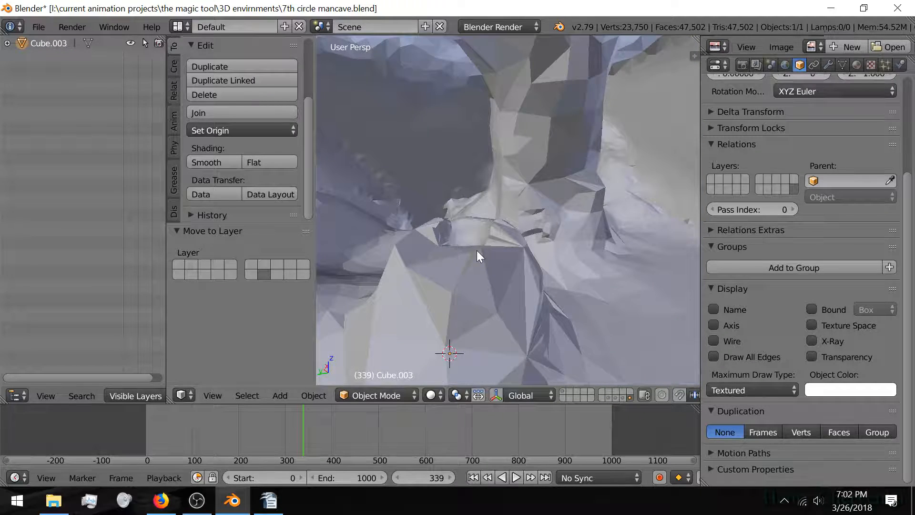
key(Tab)
mouse_move(561, 237)
middle_down()
mouse_move(458, 257)
mouse_move(548, 250)
middle_up()
scroll(517, 248, down, 2)
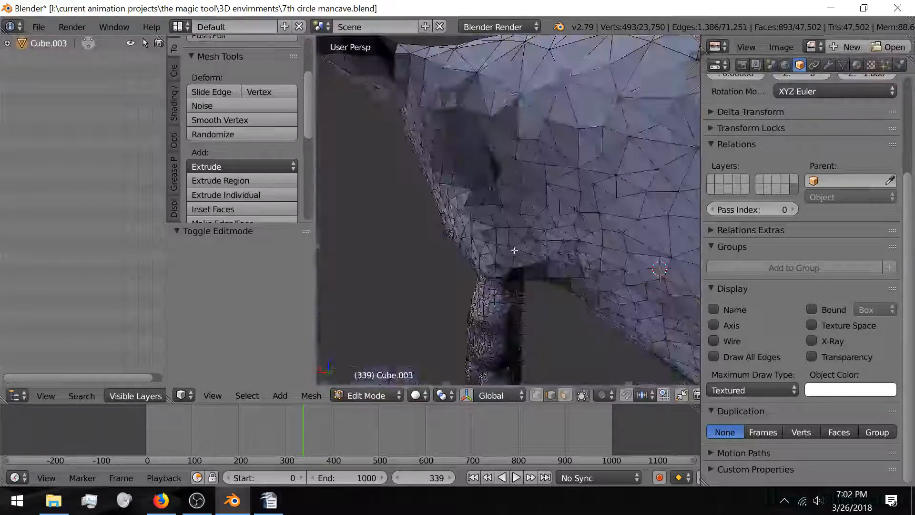
scroll(516, 250, up, 1)
scroll(516, 250, up, 5)
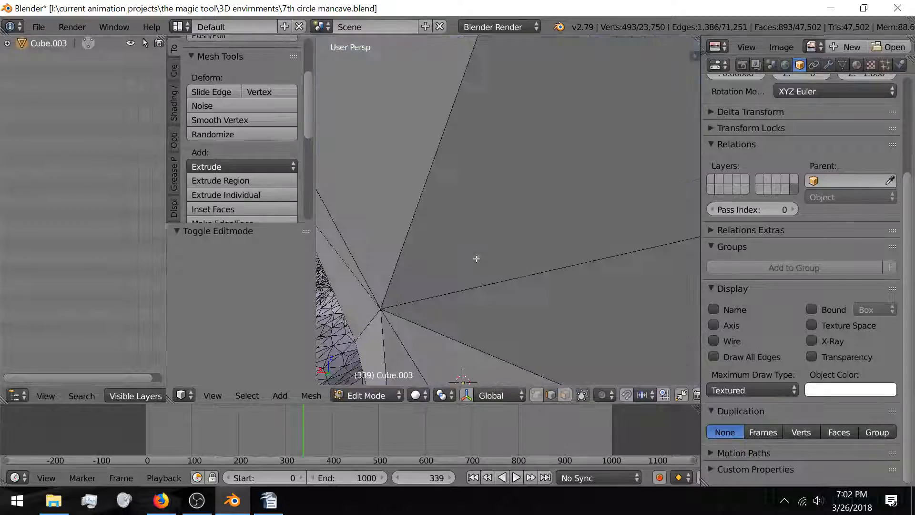
scroll(454, 226, down, 5)
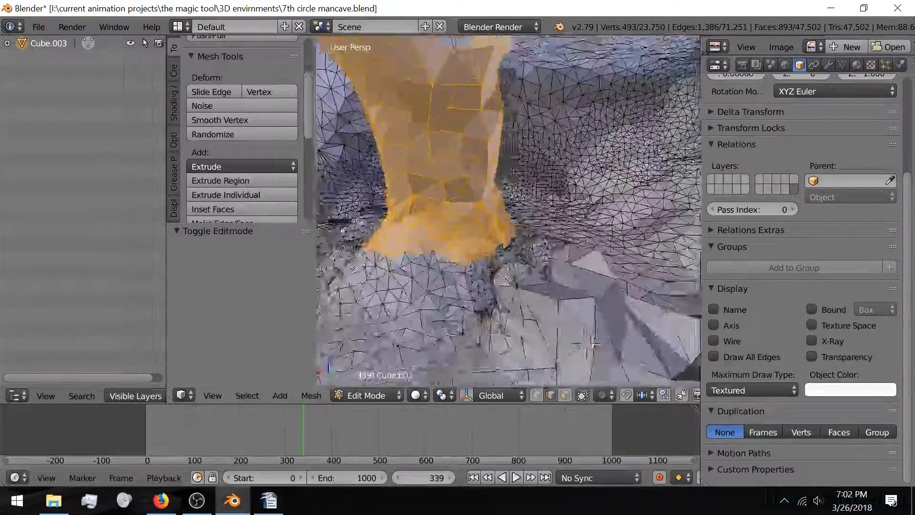
middle_drag(526, 300, 558, 267)
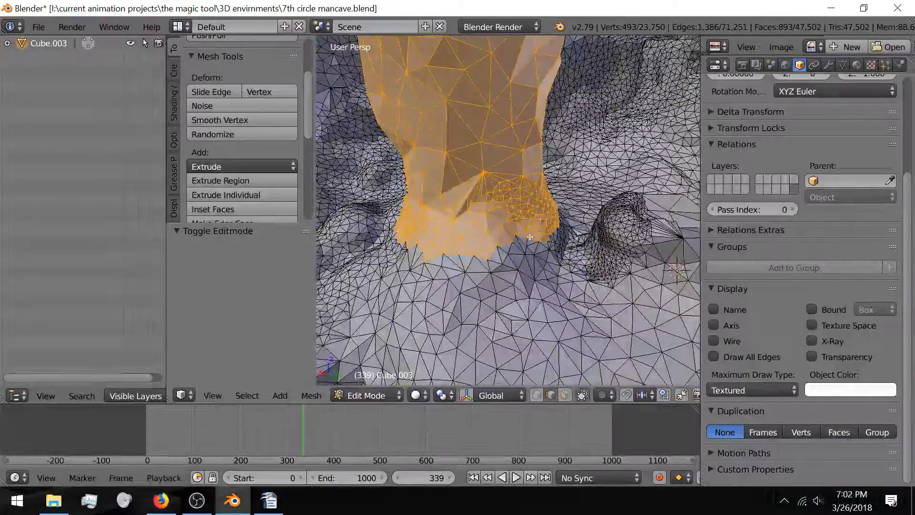
Step: Deselect all faces on the cave mesh, then leave and re-enter Edit Mode
key(a)
key(Tab)
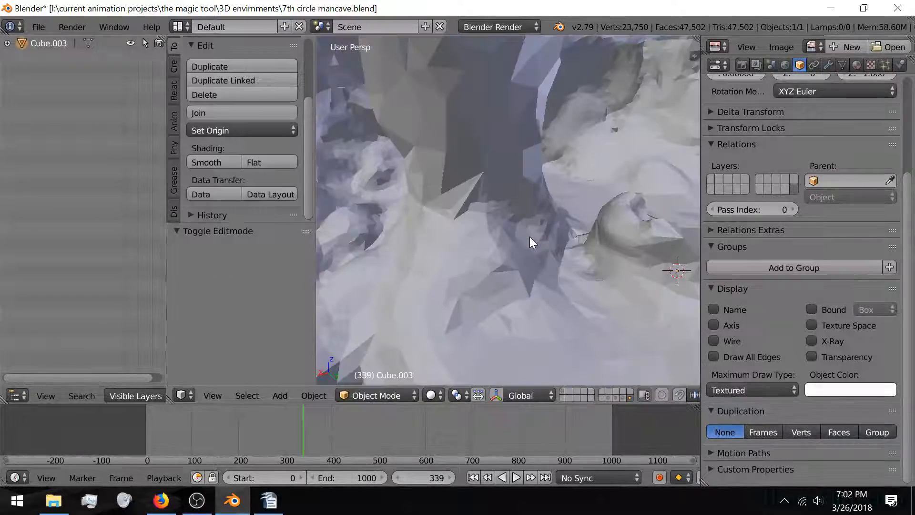
key(Tab)
middle_drag(577, 262, 505, 287)
Step: Switch Cube.003 to Sculpt Mode from the interaction mode list
click(363, 391)
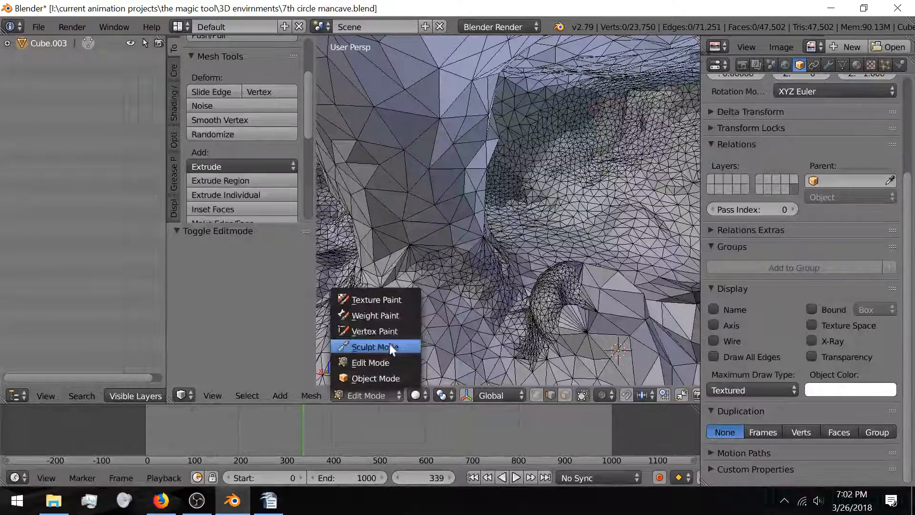
scroll(231, 168, down, 5)
scroll(199, 150, down, 2)
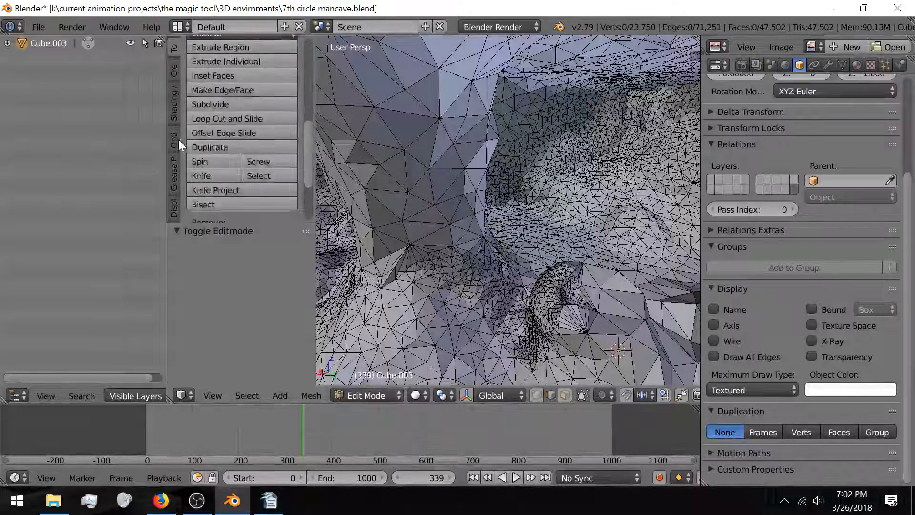
scroll(178, 139, down, 2)
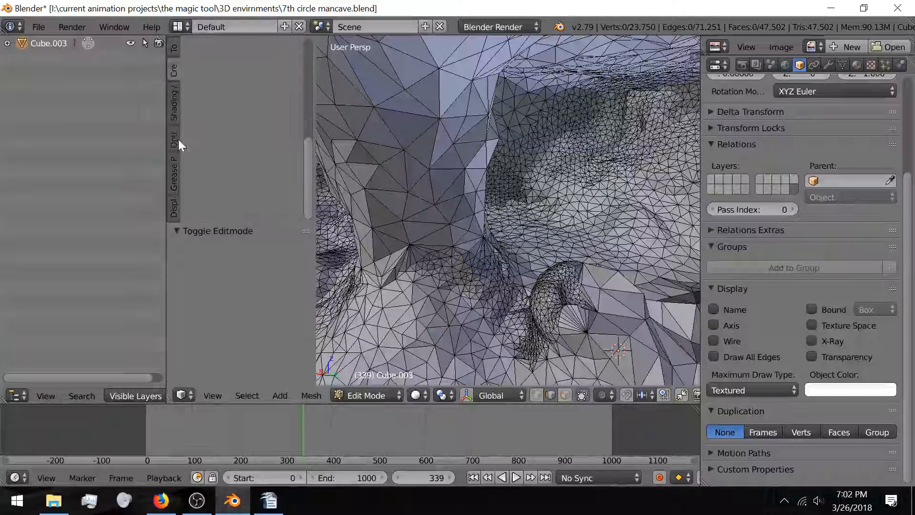
click(367, 396)
click(375, 347)
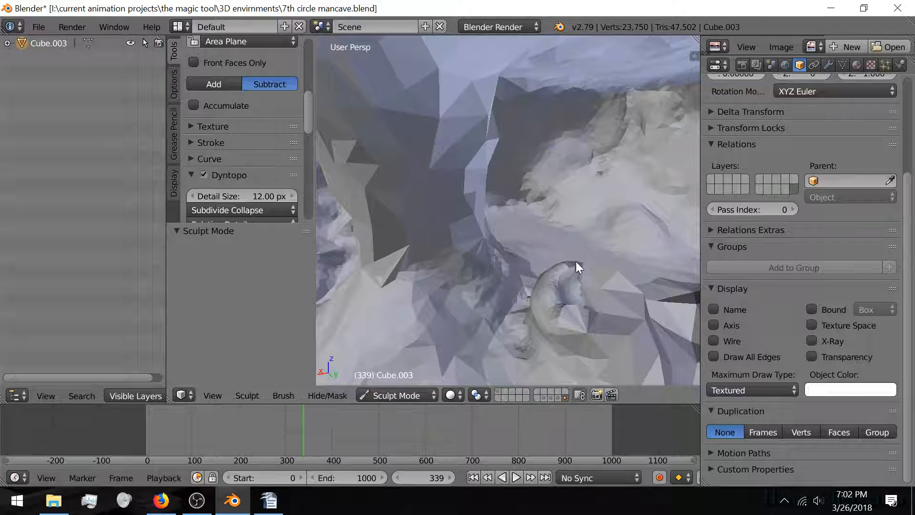
middle_drag(576, 262, 476, 307)
Step: Return the cave mesh to Object Mode, briefly toggling Edit Mode to view its wireframe
click(406, 394)
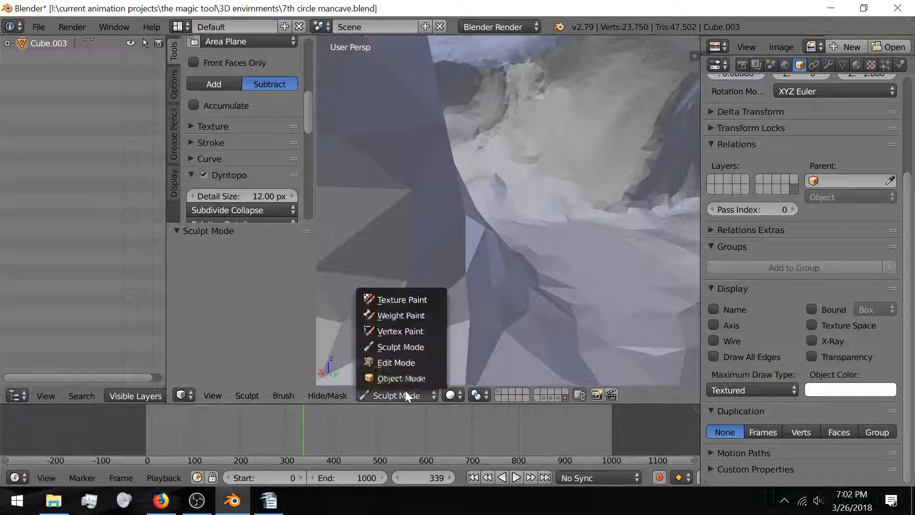
click(405, 377)
middle_drag(439, 299, 507, 255)
key(Tab)
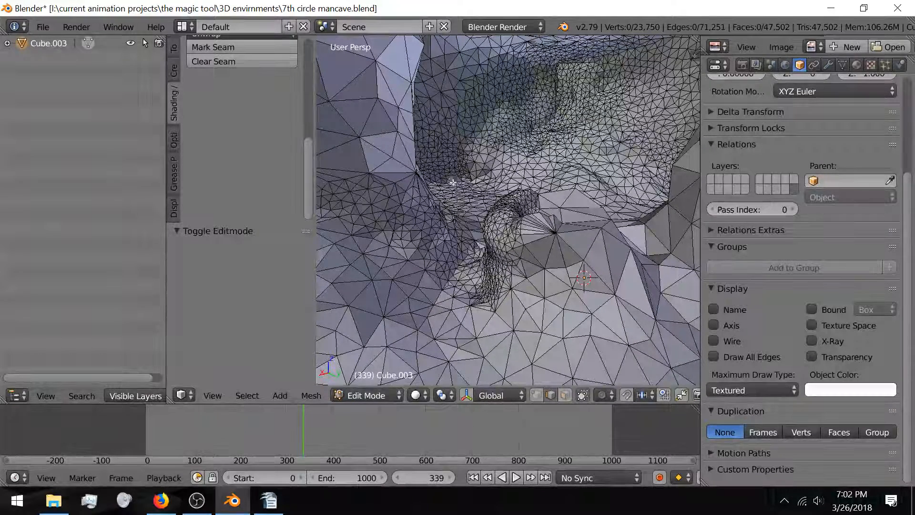
key(Tab)
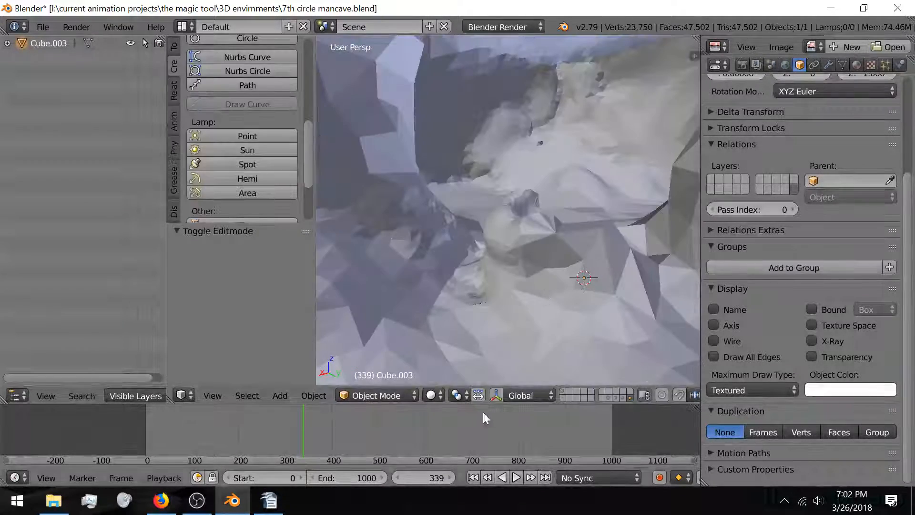
Step: Show the Cube.001 layer and briefly inspect its mesh in Edit Mode
click(623, 398)
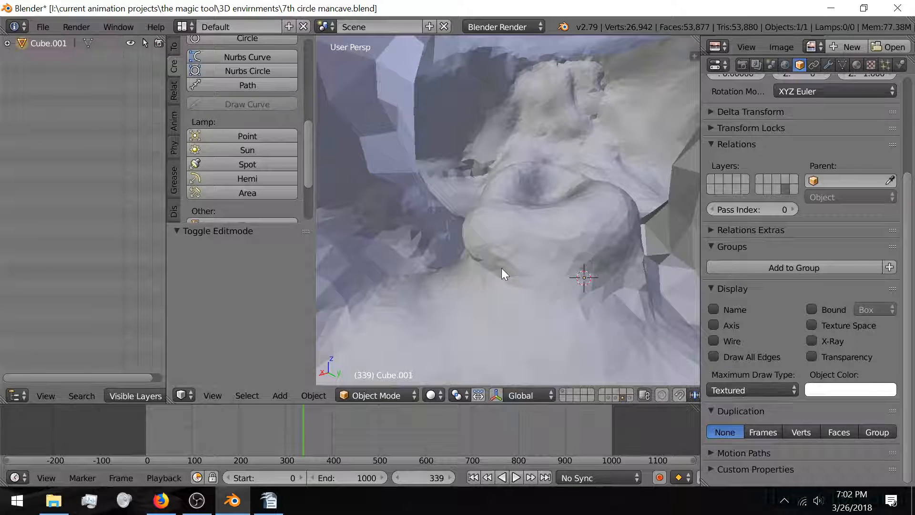
key(Tab)
scroll(502, 262, down, 4)
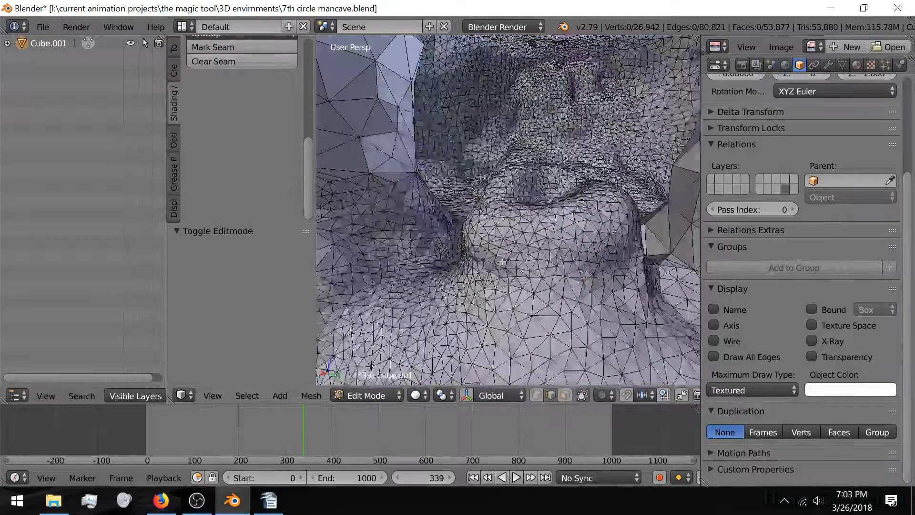
key(Tab)
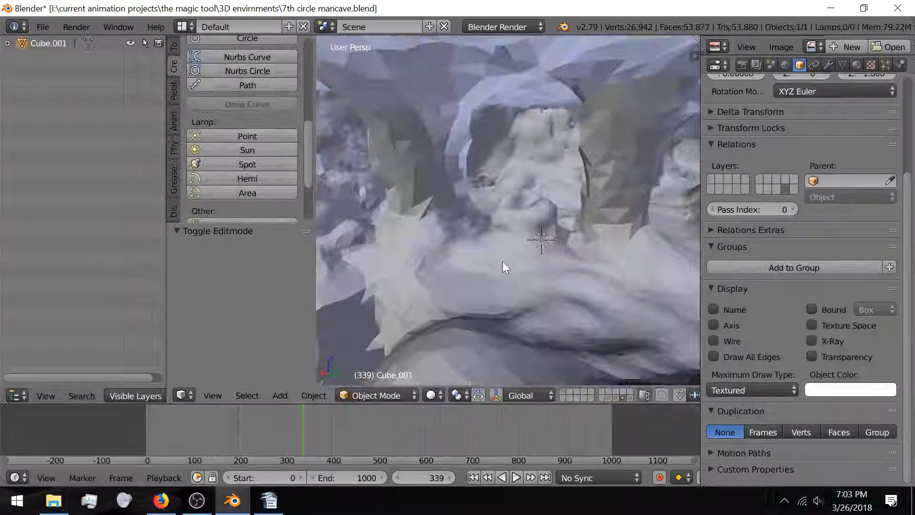
Step: Show the Cube.002 layer, select the gun-shaped mesh and inspect it in Edit Mode
click(616, 398)
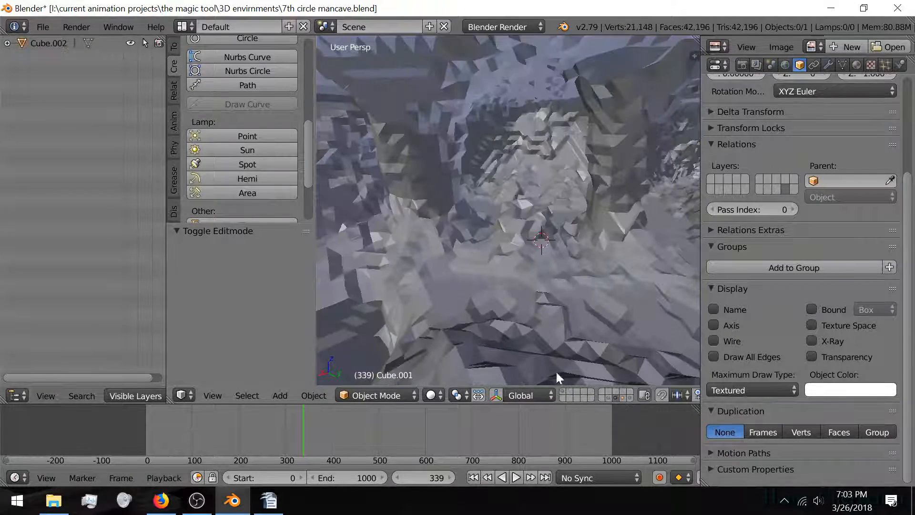
right_click(481, 267)
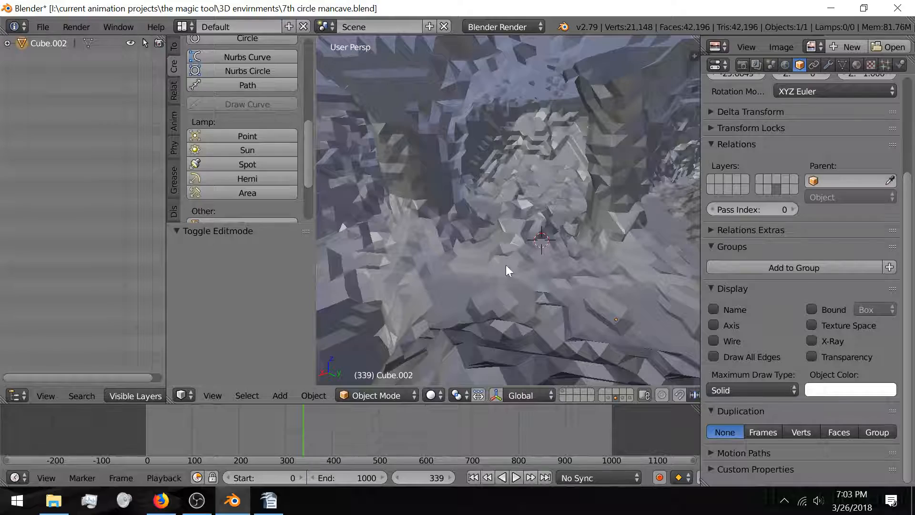
key(Tab)
scroll(489, 279, up, 3)
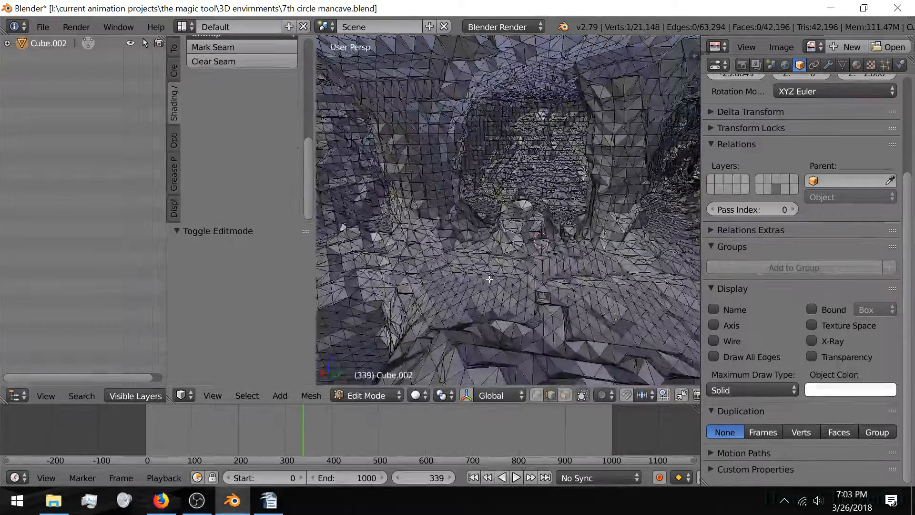
scroll(485, 277, down, 6)
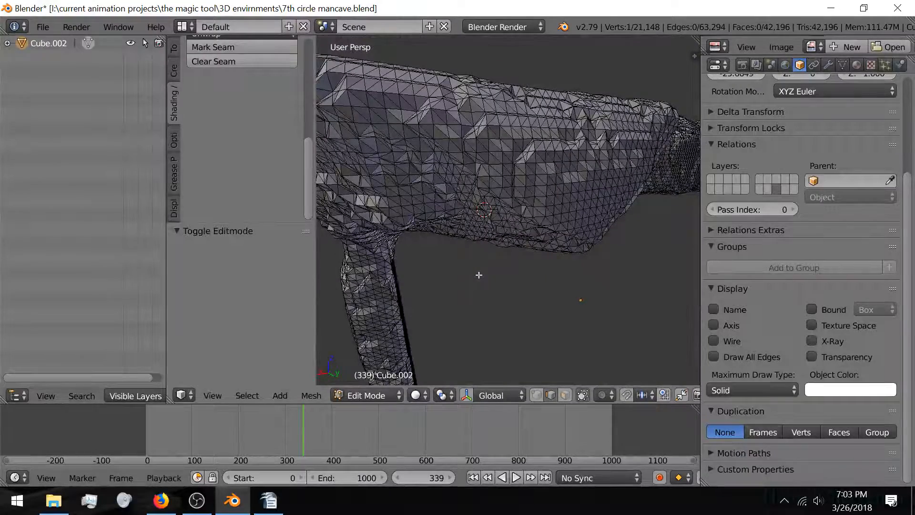
middle_drag(479, 275, 548, 283)
scroll(548, 283, up, 8)
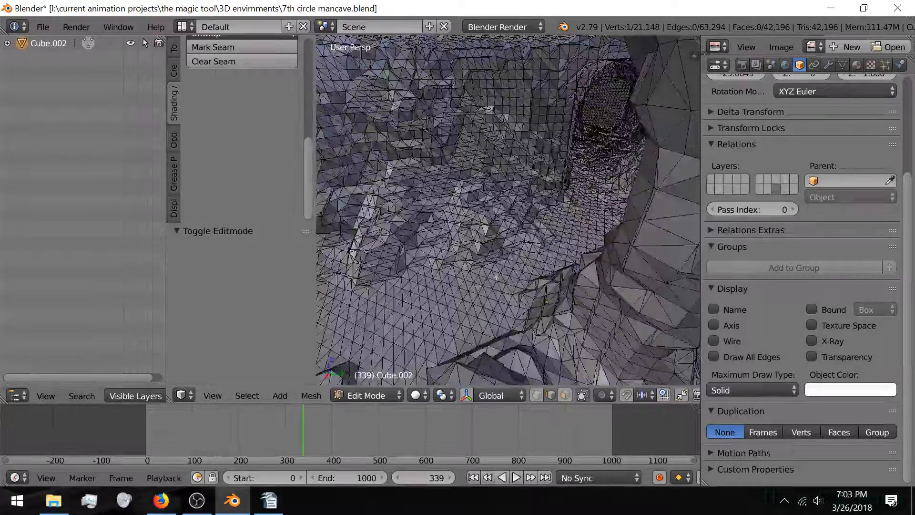
scroll(530, 260, up, 8)
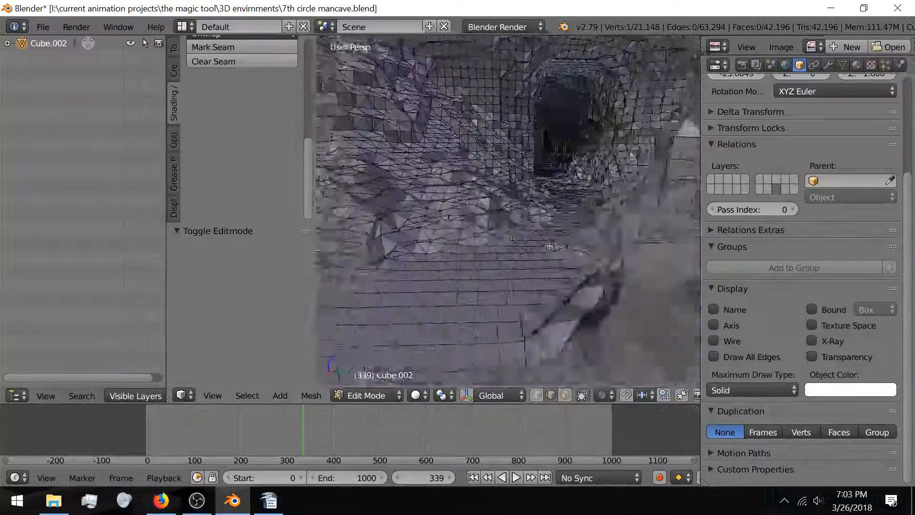
scroll(538, 252, down, 3)
scroll(532, 253, up, 4)
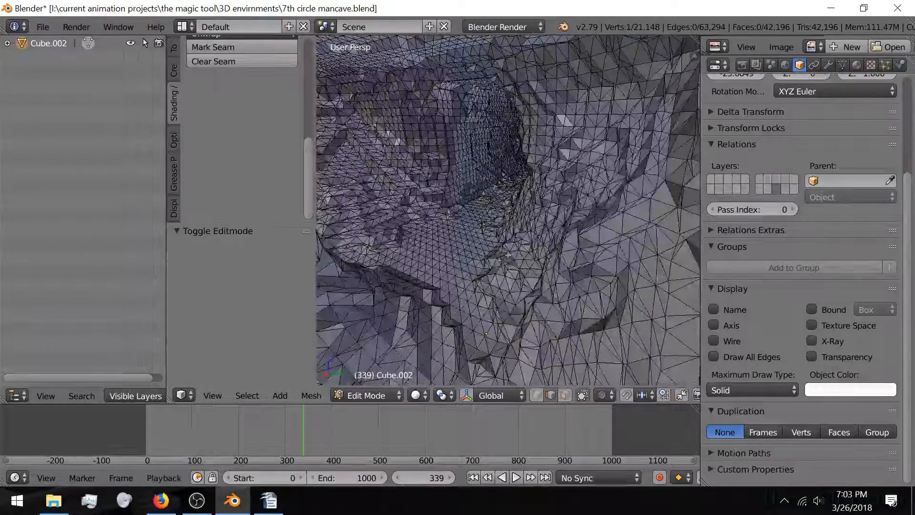
scroll(483, 270, down, 5)
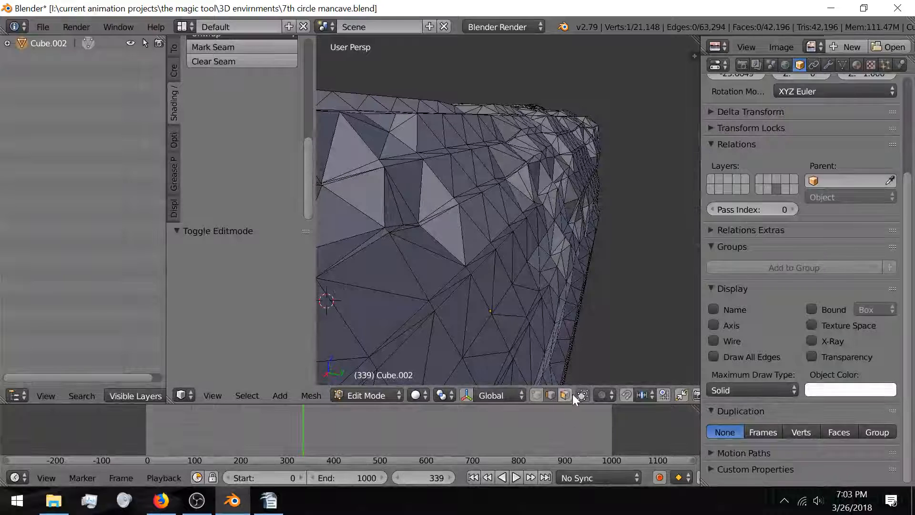
key(Tab)
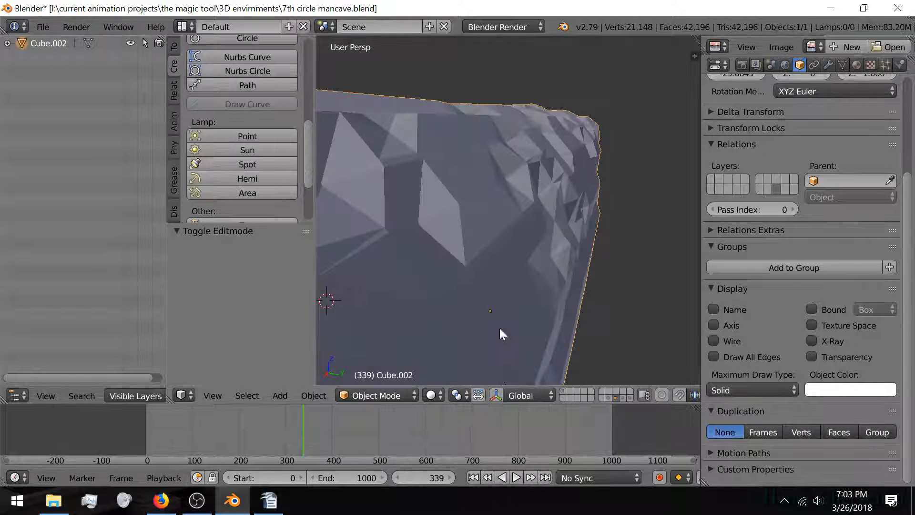
Step: Show the Cube.003 layer and look around the cave interior
click(631, 399)
scroll(482, 305, up, 4)
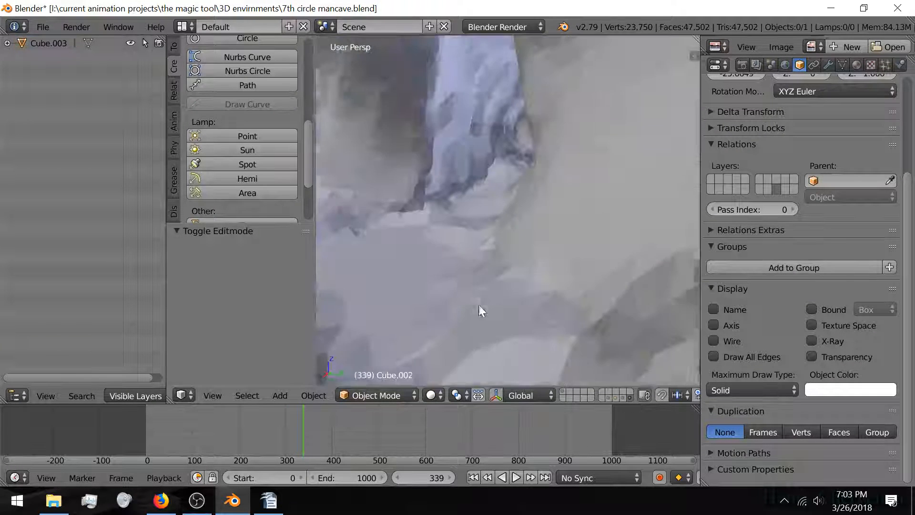
middle_drag(395, 259, 444, 264)
scroll(445, 265, up, 2)
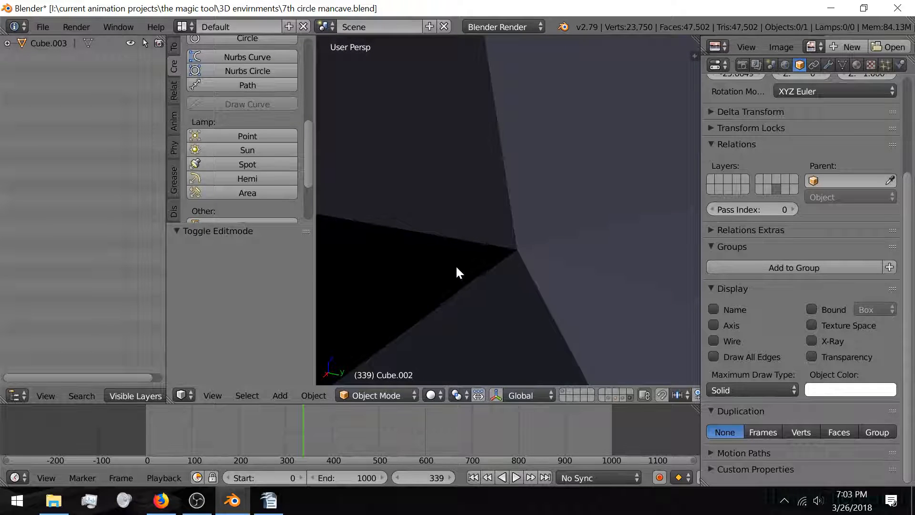
scroll(443, 267, down, 2)
scroll(422, 273, down, 2)
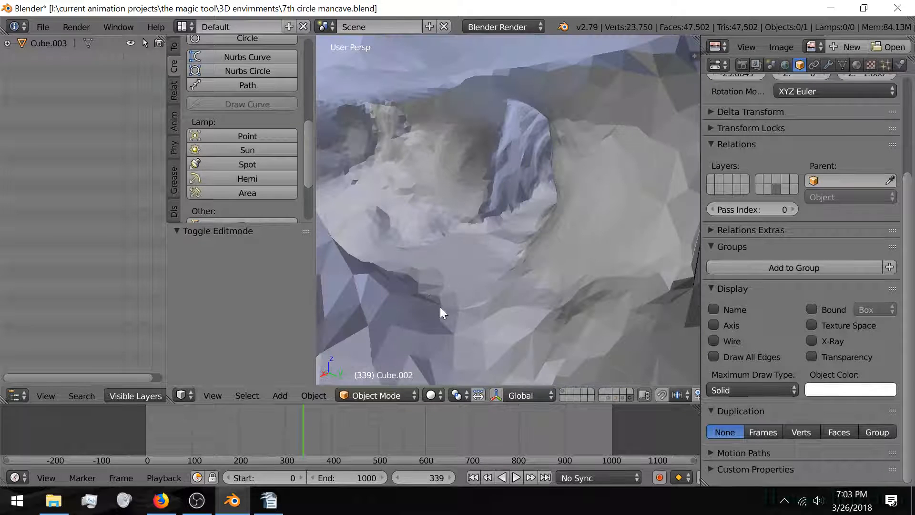
Step: Show the Cube.002 layer again and inspect the cave tunnel mesh in Edit Mode
click(616, 399)
scroll(502, 319, down, 3)
scroll(502, 318, up, 3)
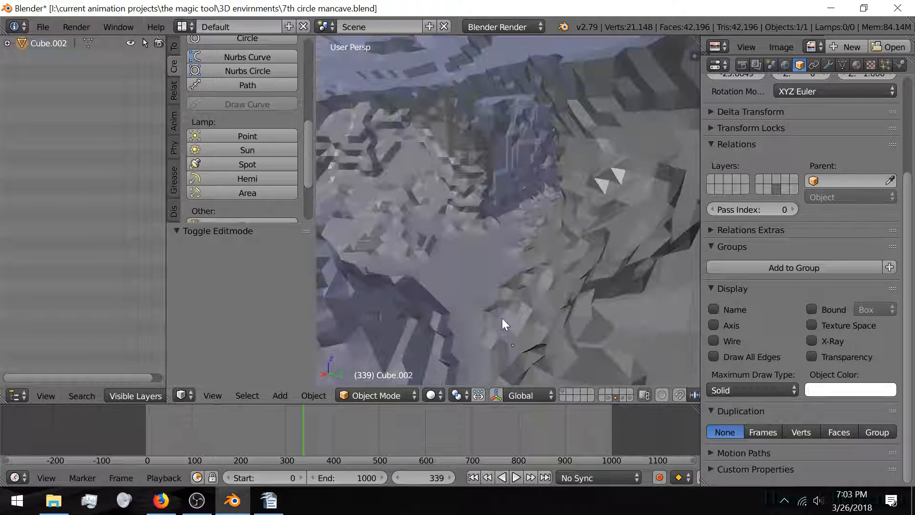
scroll(457, 285, down, 3)
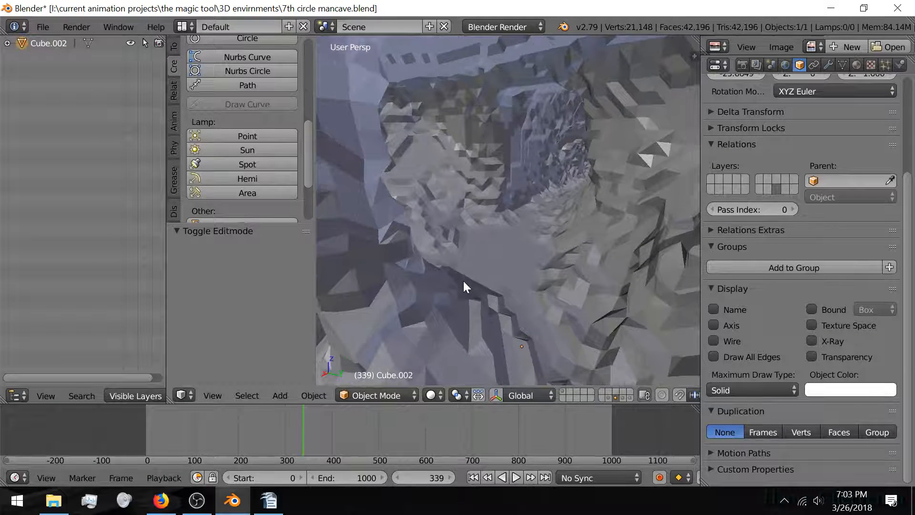
key(Tab)
scroll(459, 276, up, 5)
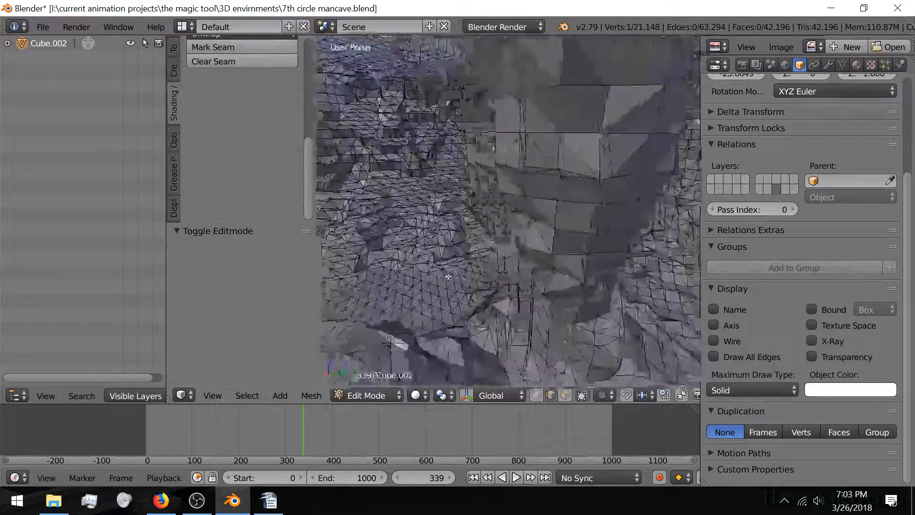
scroll(466, 278, up, 4)
scroll(466, 278, down, 5)
scroll(451, 277, up, 2)
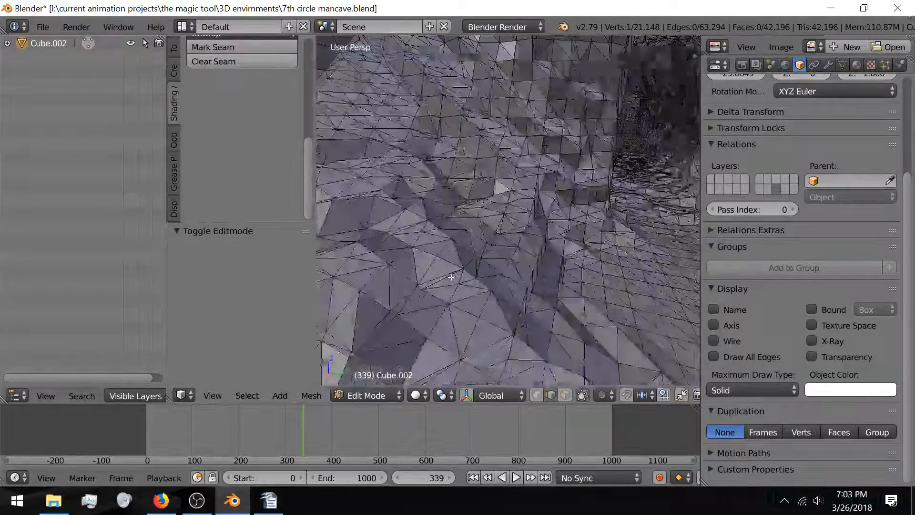
scroll(451, 277, down, 3)
key(Tab)
Step: Show layer 1 with the main cave objects, restoring the full scene
scroll(451, 277, up, 3)
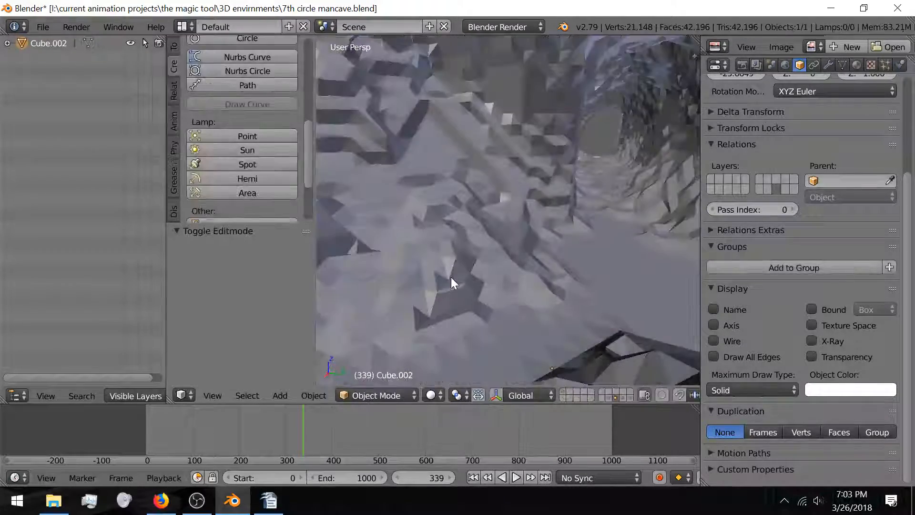
middle_drag(451, 276, 465, 302)
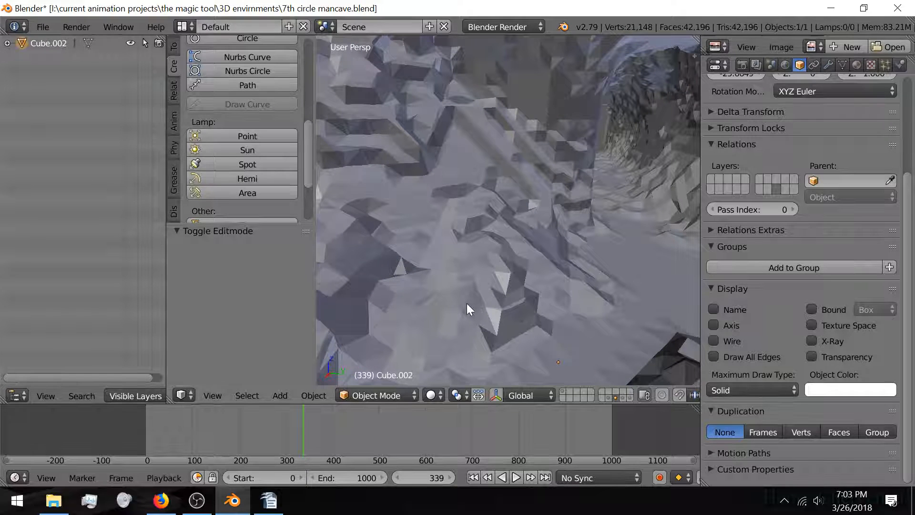
scroll(467, 303, down, 2)
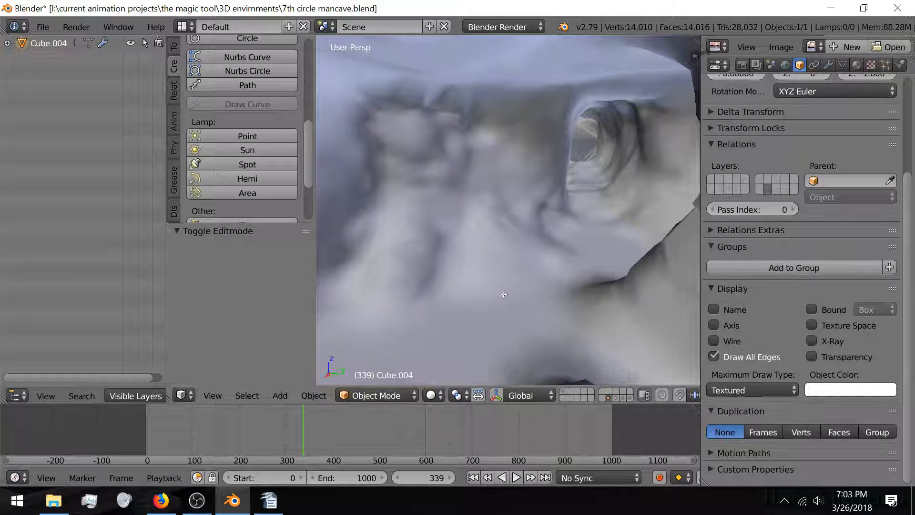
key(Tab)
key(Tab)
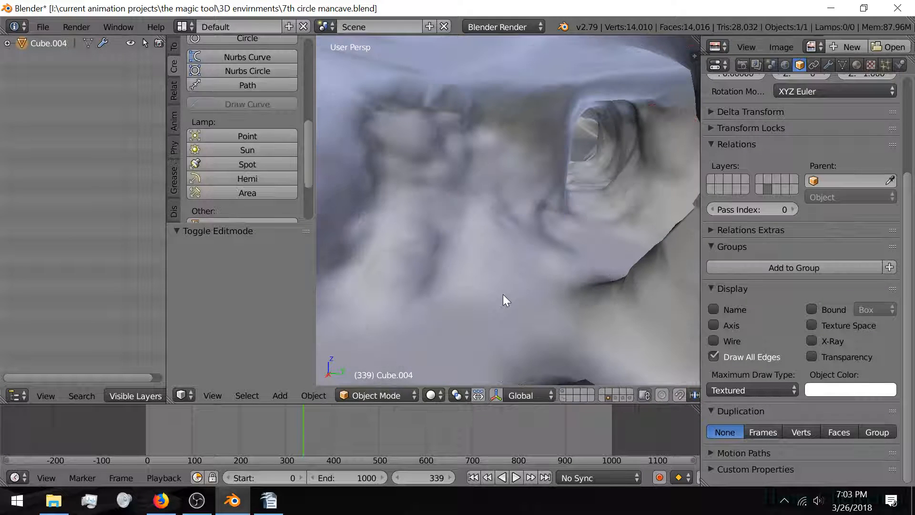
click(563, 391)
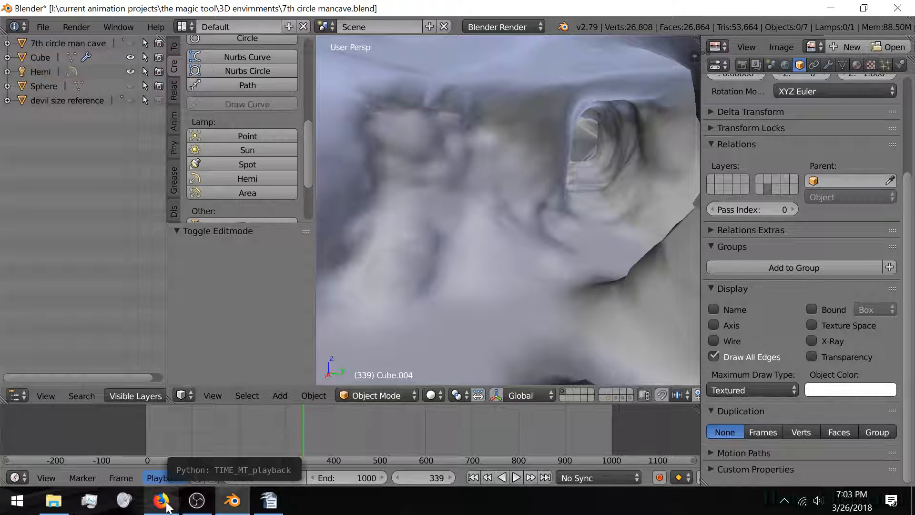
click(166, 504)
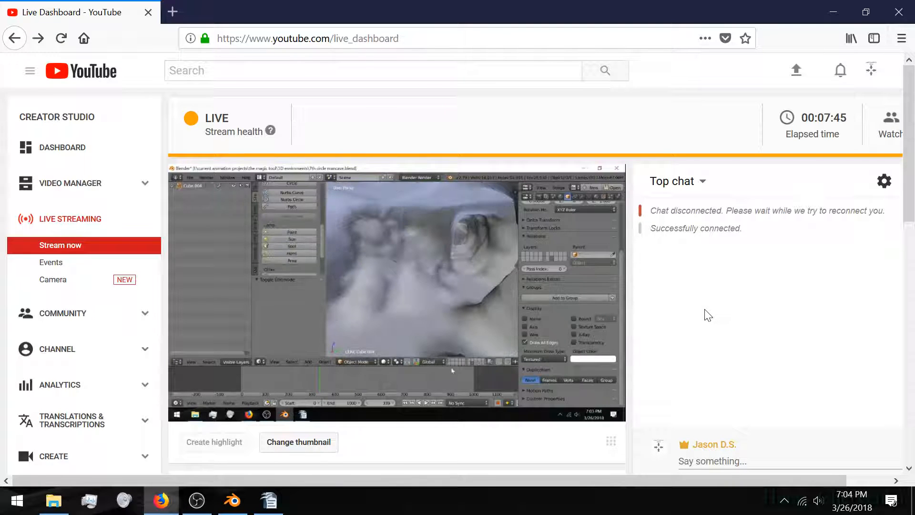
scroll(911, 218, down, 3)
scroll(911, 219, down, 3)
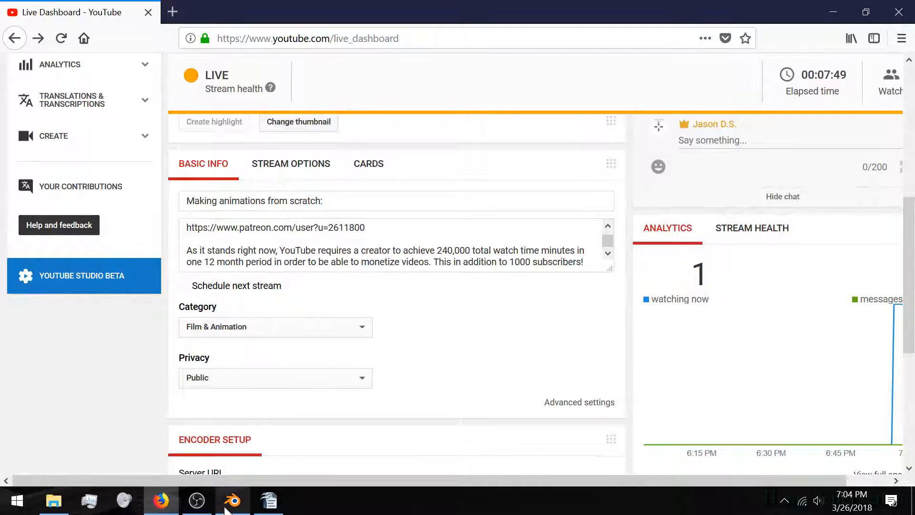
click(225, 508)
middle_drag(451, 242, 502, 222)
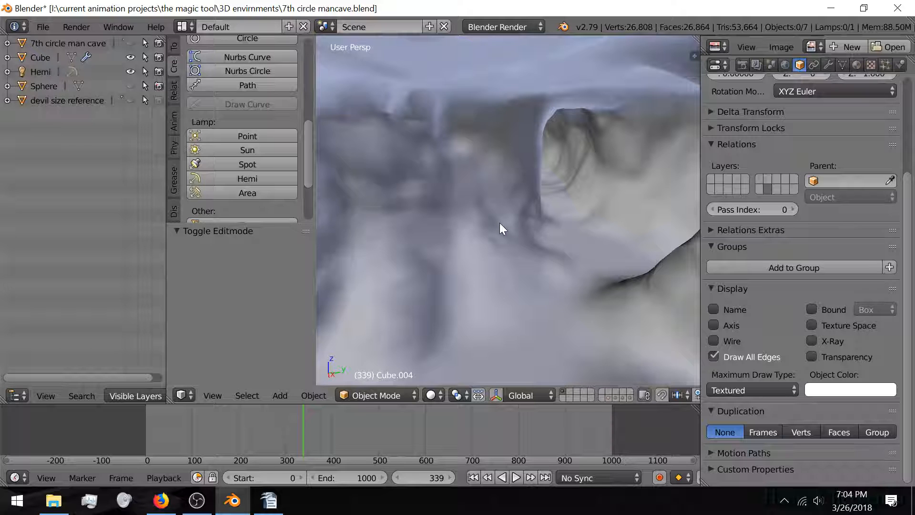
Step: Select the Cube cave mesh and review its modifier stack in the Modifiers tab
right_click(500, 222)
key(Tab)
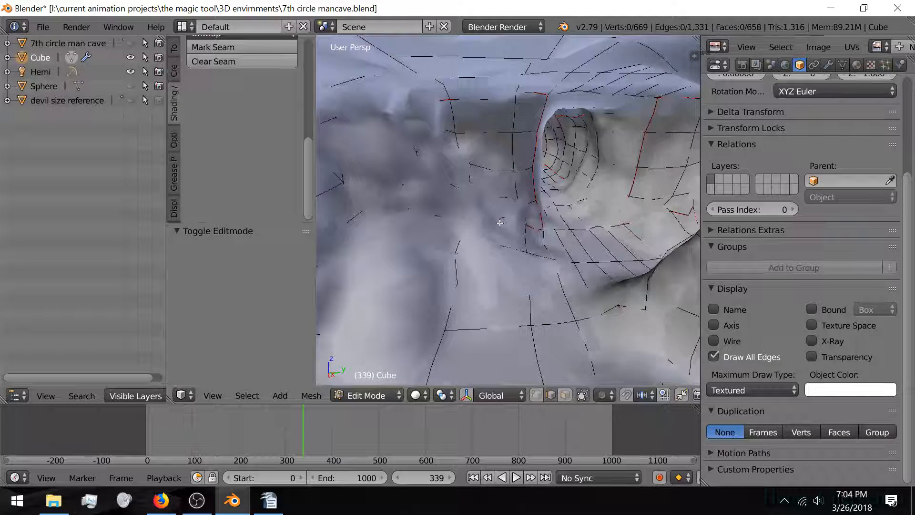
key(Tab)
scroll(904, 307, up, 5)
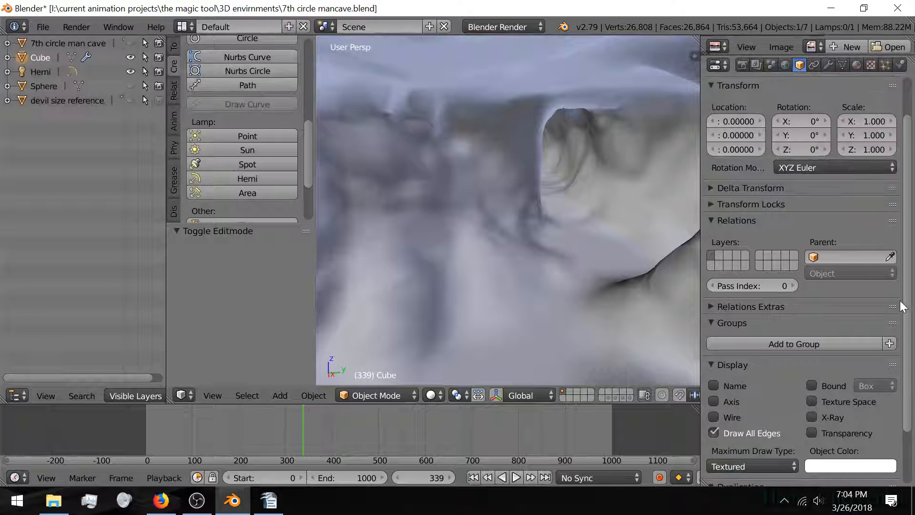
click(829, 63)
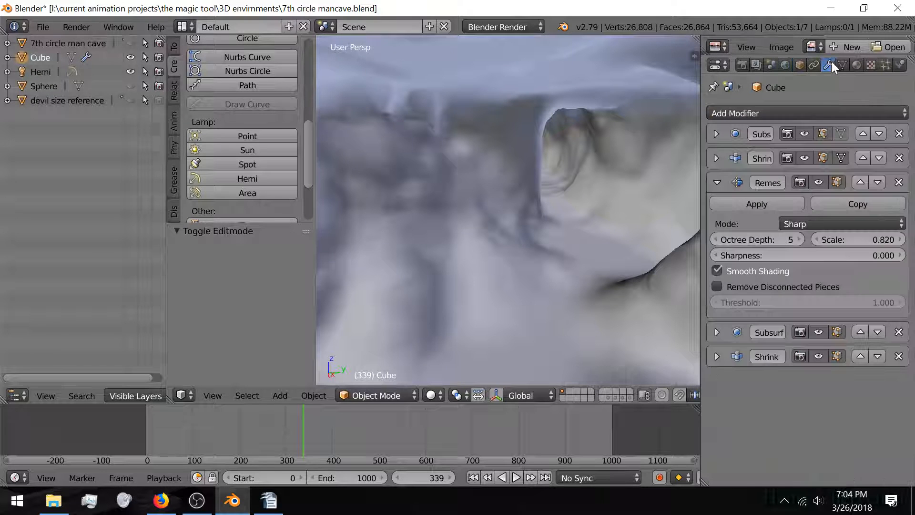
click(717, 183)
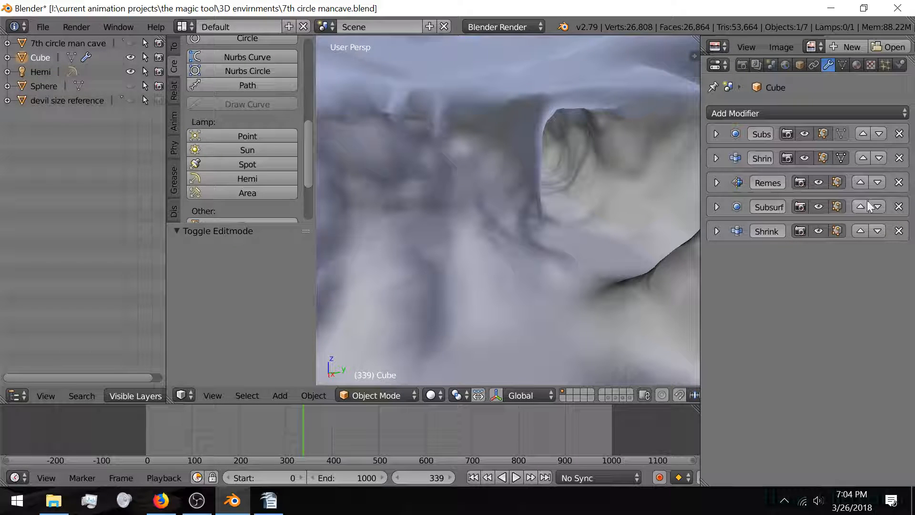
click(716, 207)
click(716, 207)
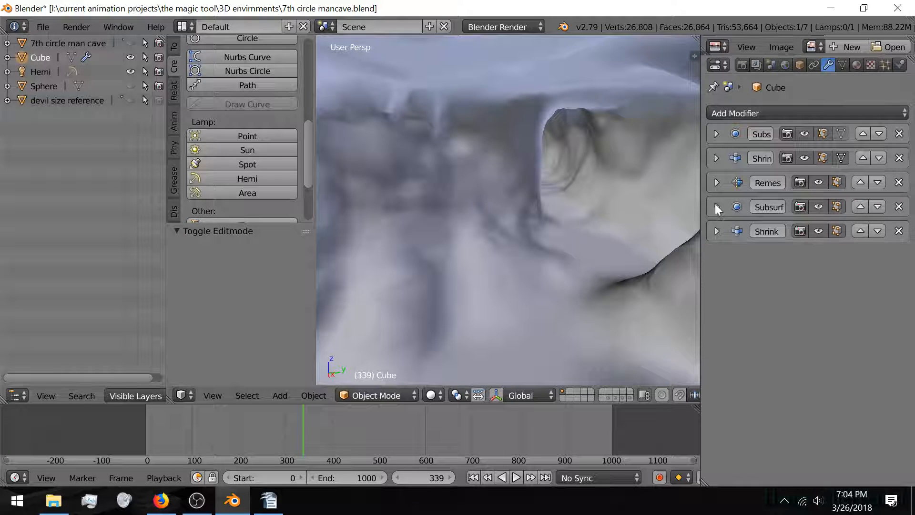
Step: Apply the top Subsurf, Shrinkwrap and Remesh modifiers one after another
click(716, 133)
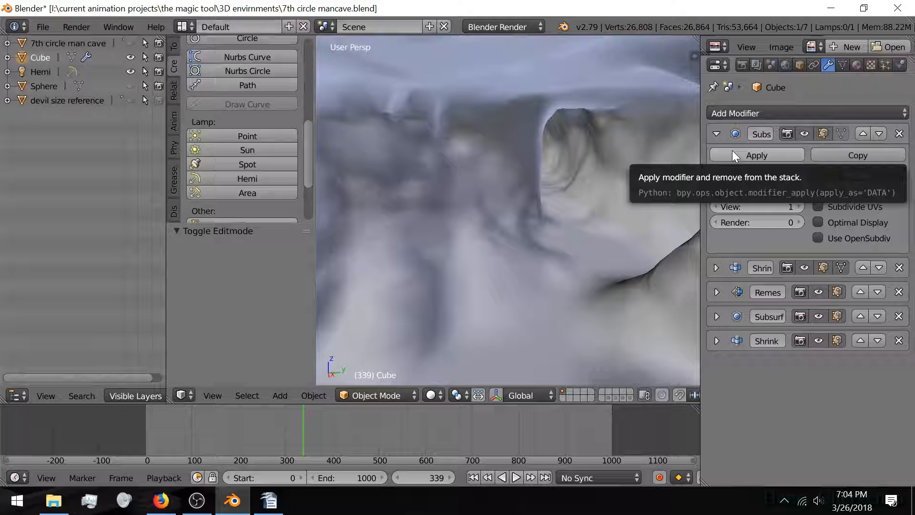
click(732, 150)
click(717, 135)
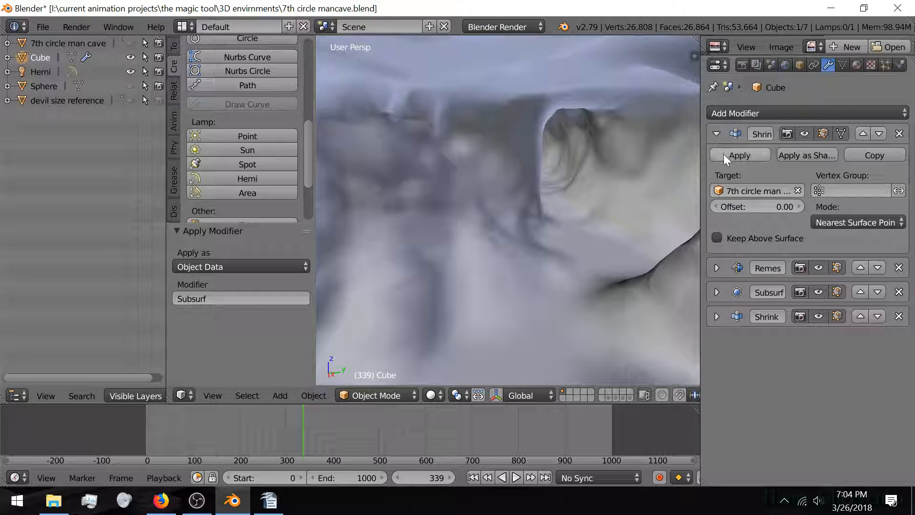
click(724, 154)
click(716, 134)
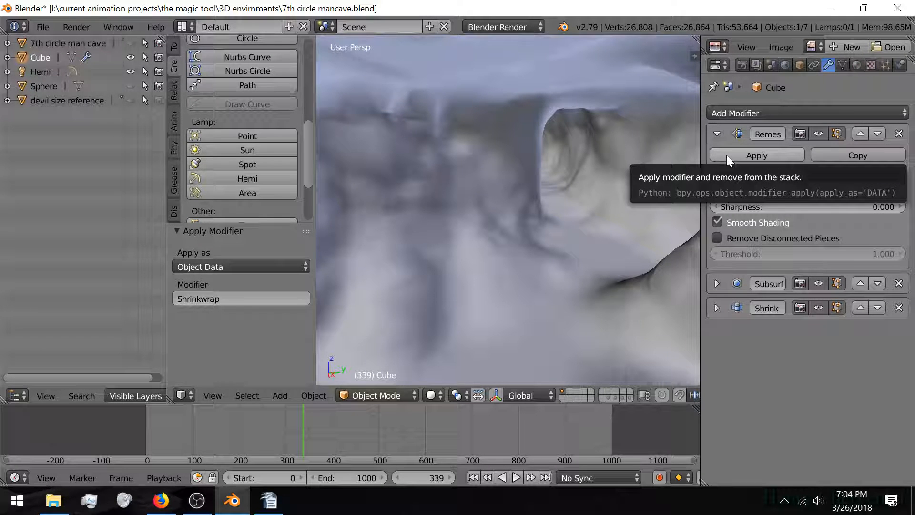
click(727, 155)
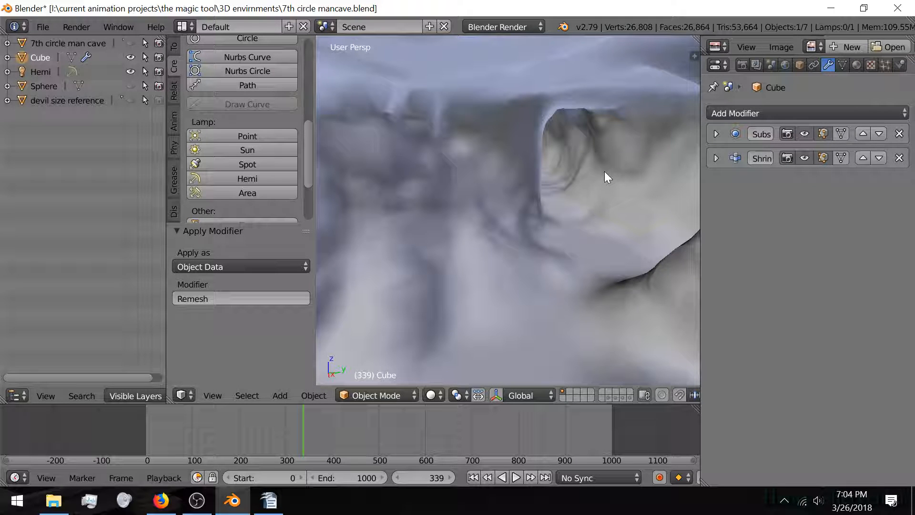
key(Tab)
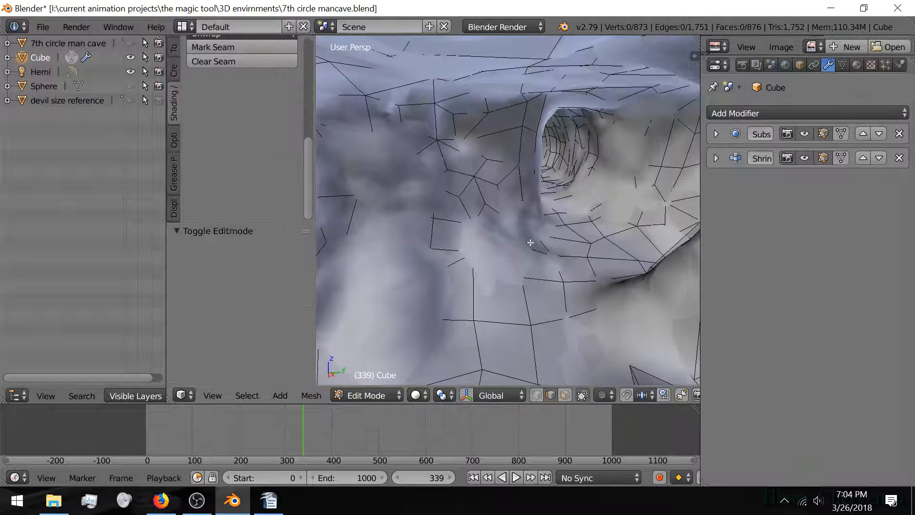
Step: Toggle off Subsurf's display-in-Edit-Mode button and view the pillar's raw 876-face edges
scroll(591, 254, up, 3)
middle_drag(592, 254, 639, 224)
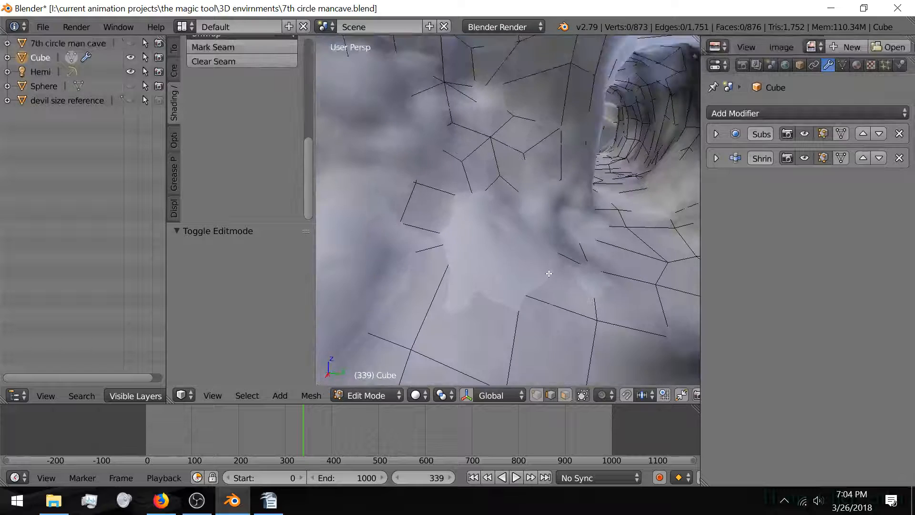
click(841, 135)
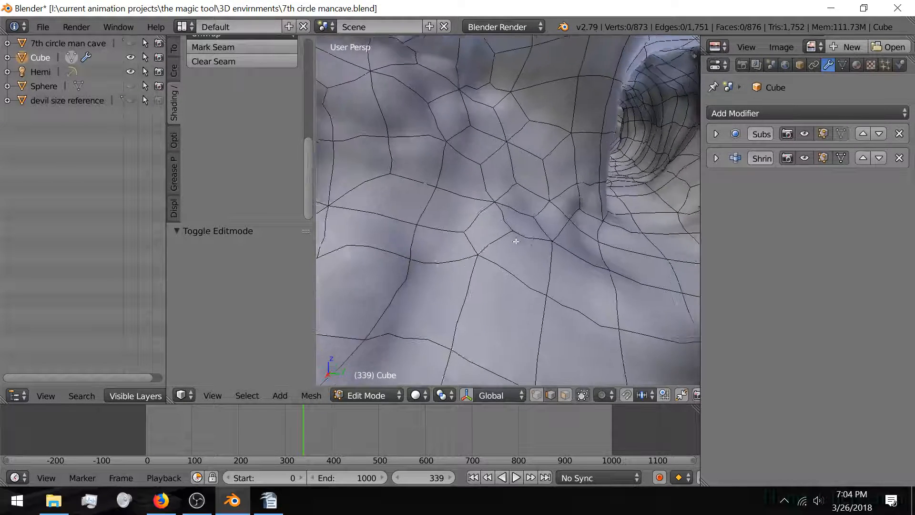
middle_drag(516, 242, 536, 262)
scroll(537, 267, up, 1)
scroll(536, 267, down, 1)
scroll(497, 263, down, 4)
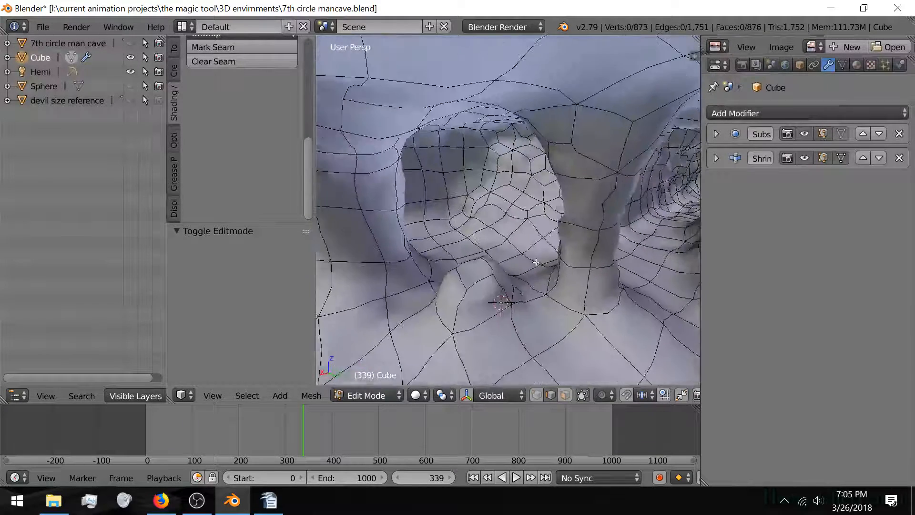
scroll(583, 314, up, 4)
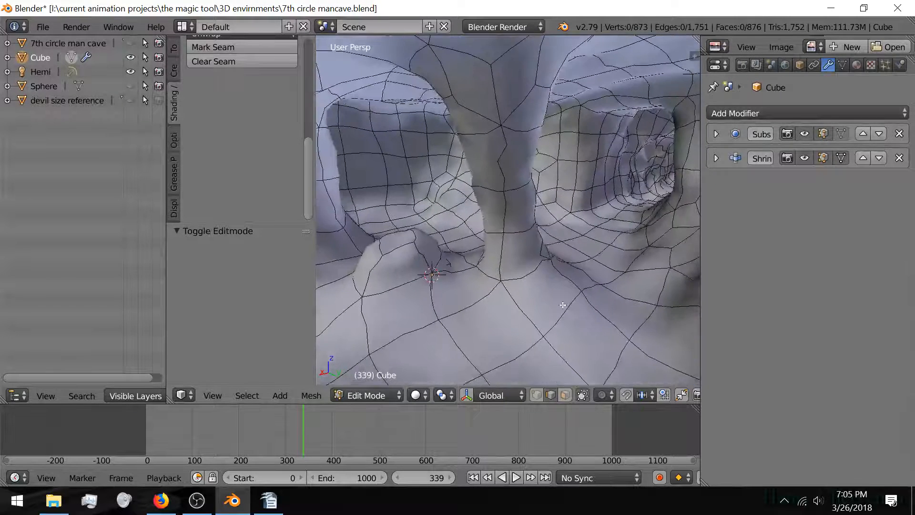
scroll(563, 307, down, 4)
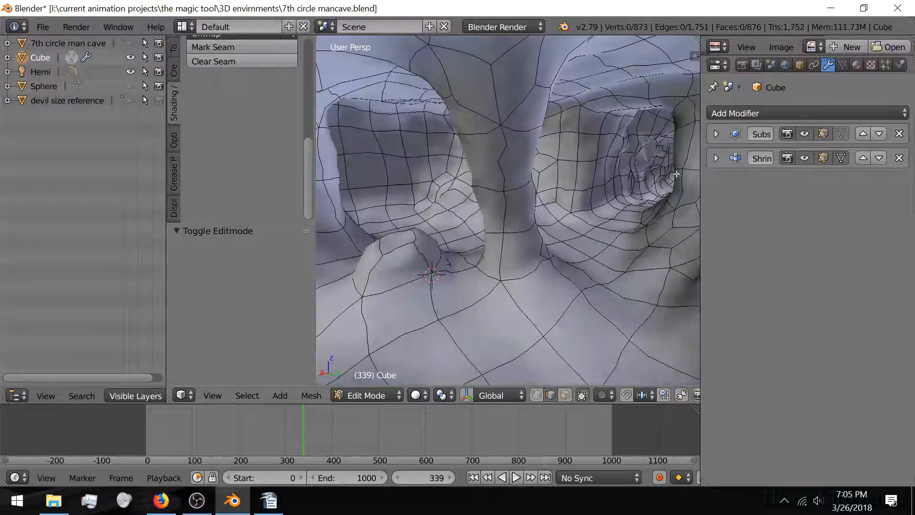
Step: Set the Subsurf modifier's View subdivisions back to 2 and return the cave to Object Mode
click(716, 158)
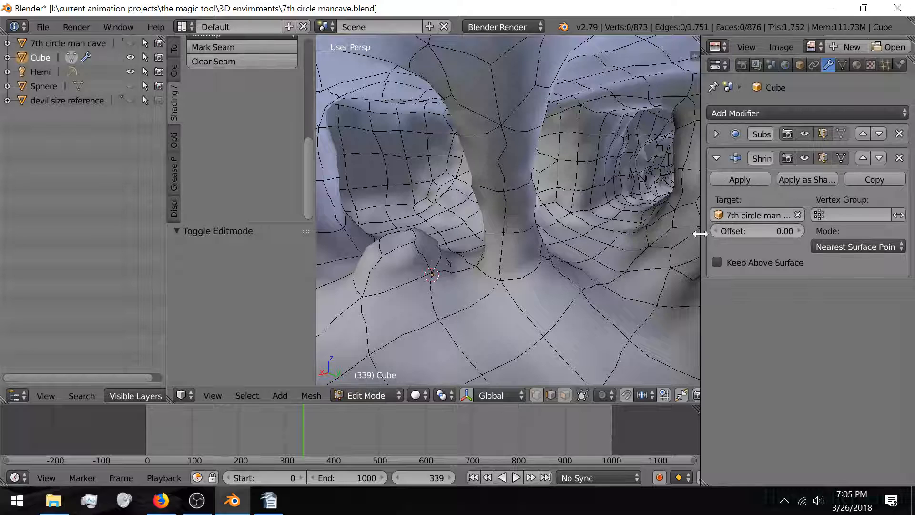
click(716, 158)
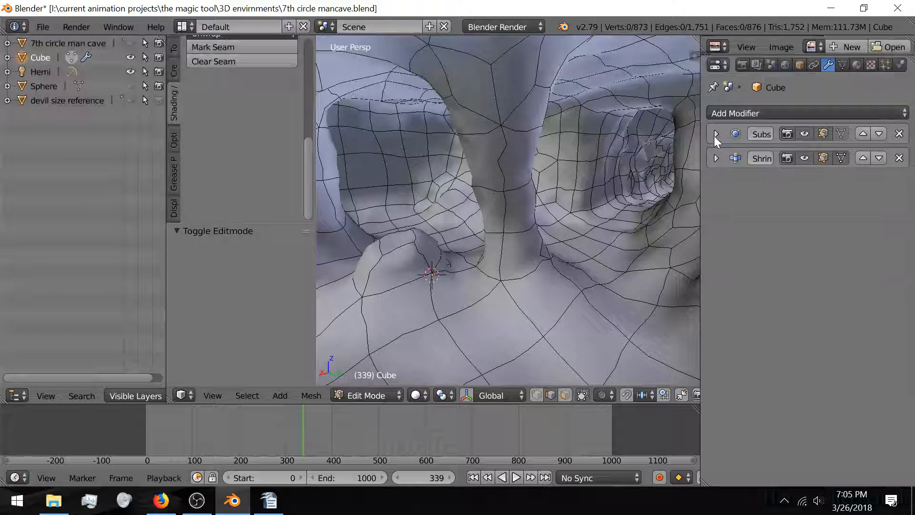
click(716, 134)
click(715, 208)
click(715, 208)
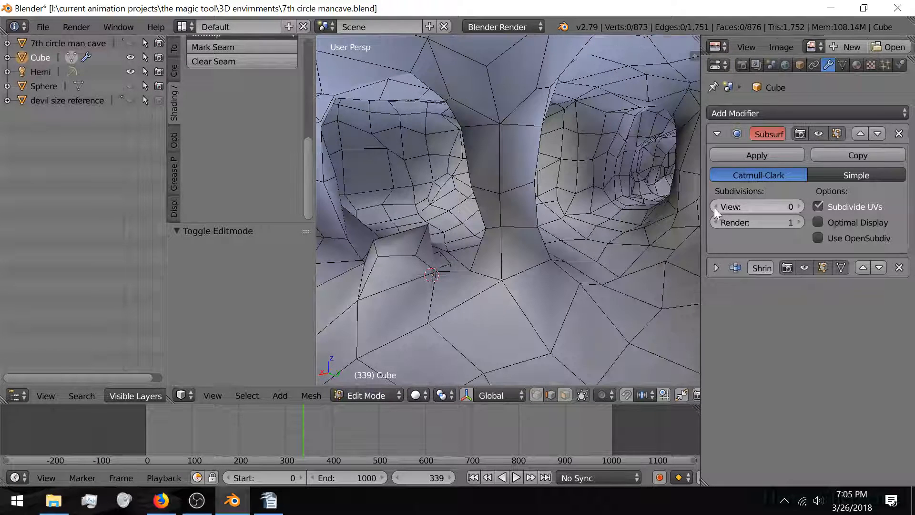
scroll(515, 234, up, 2)
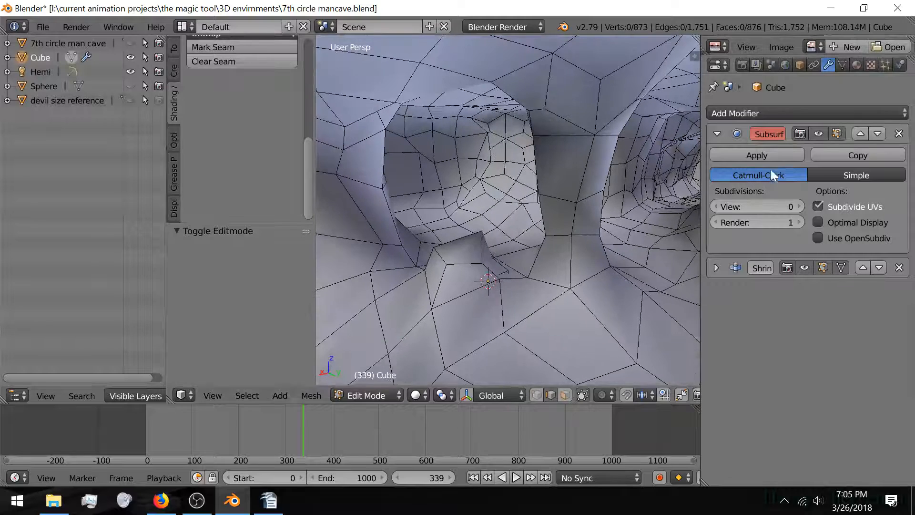
click(799, 205)
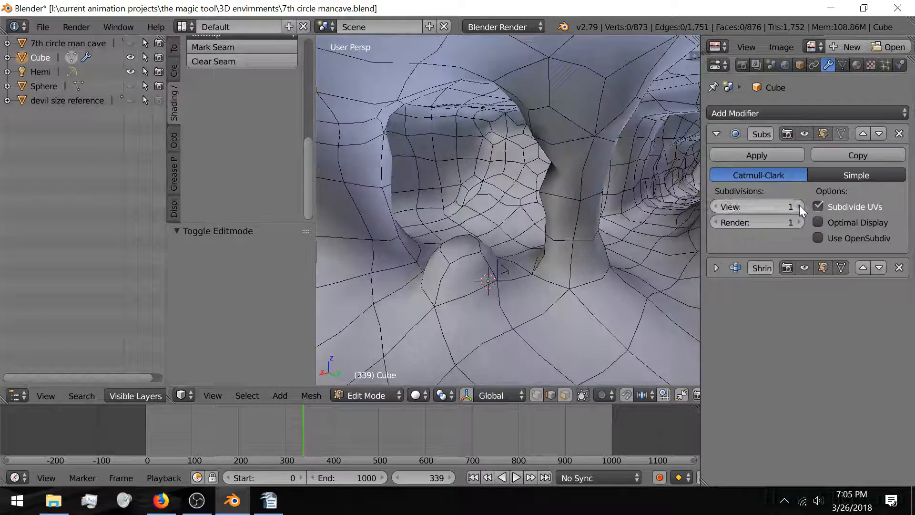
click(800, 205)
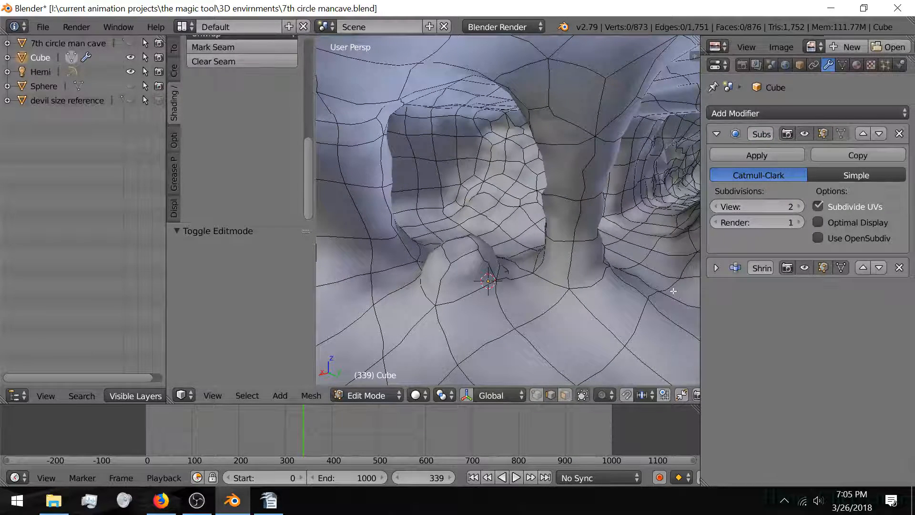
shift+middle_drag(498, 260, 529, 274)
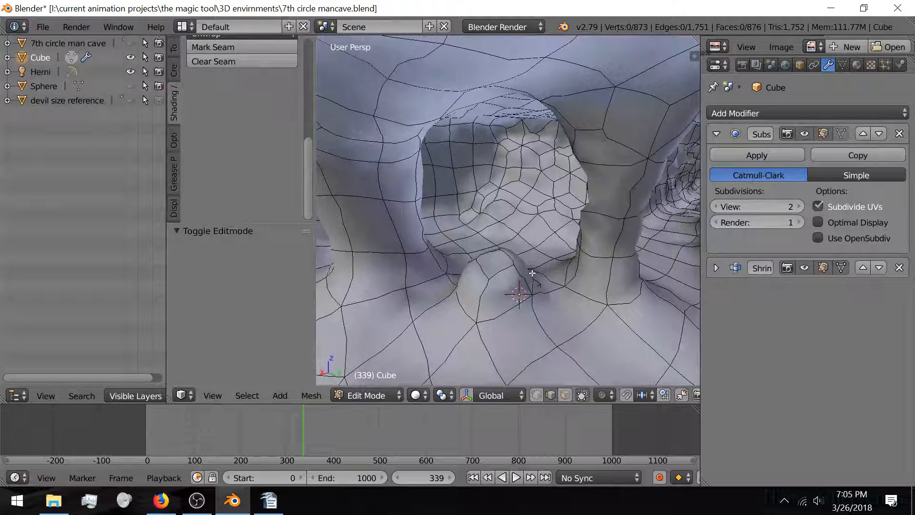
key(Tab)
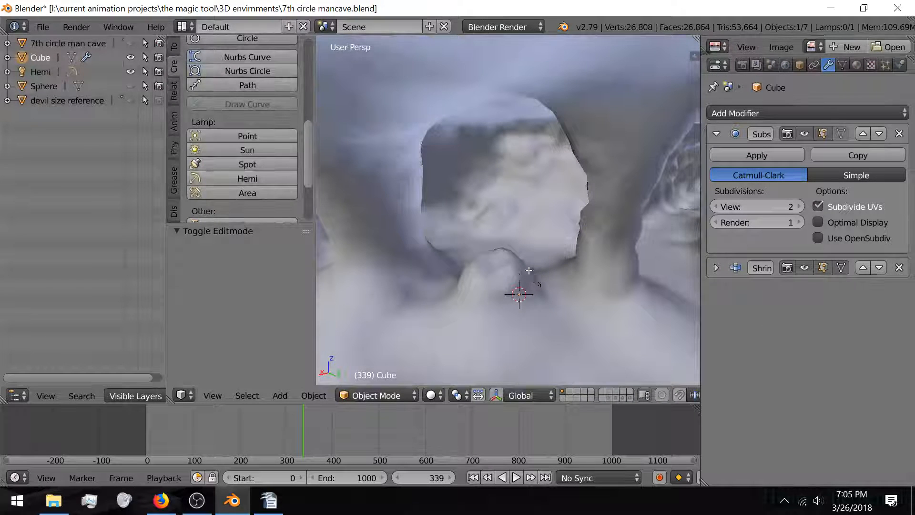
Step: Enter Edit Mode and start selecting edges around the floor bump's base
key(Tab)
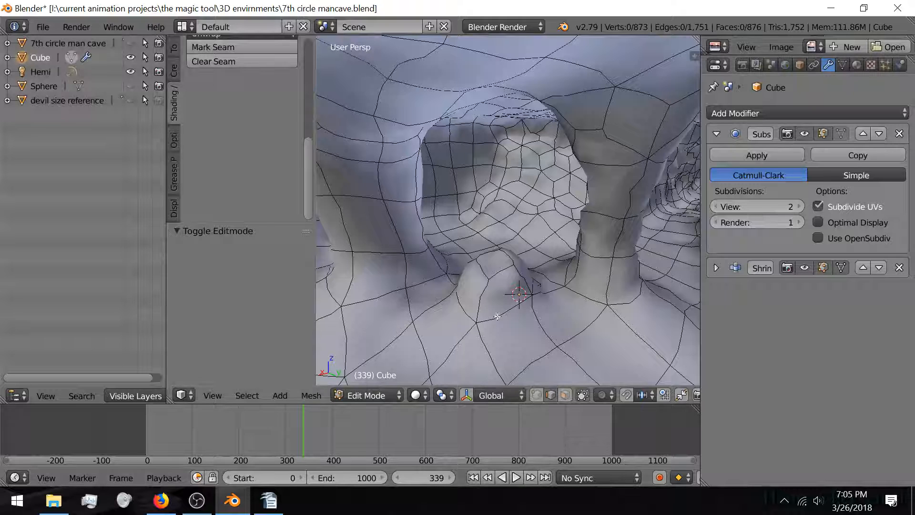
right_click(497, 316)
shift+right_click(465, 305)
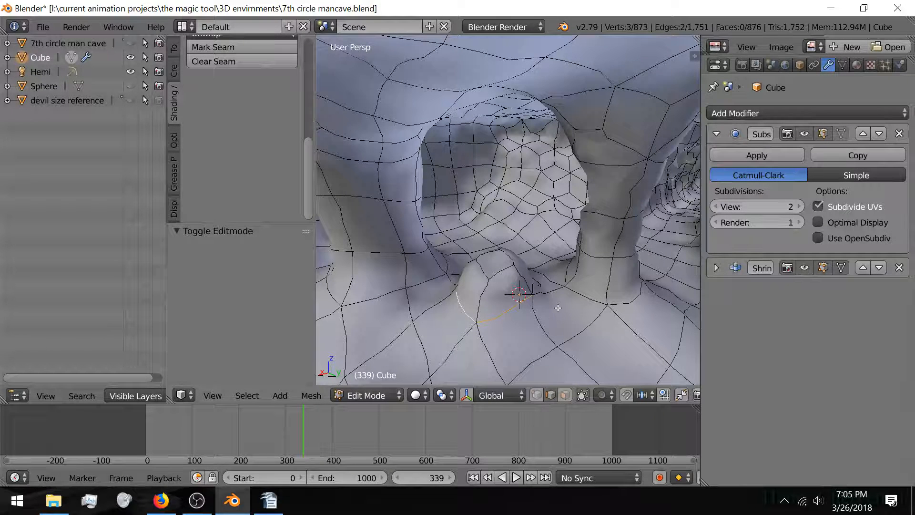
shift+middle_drag(558, 307, 520, 304)
scroll(531, 282, up, 1)
scroll(529, 293, down, 1)
shift+right_click(656, 273)
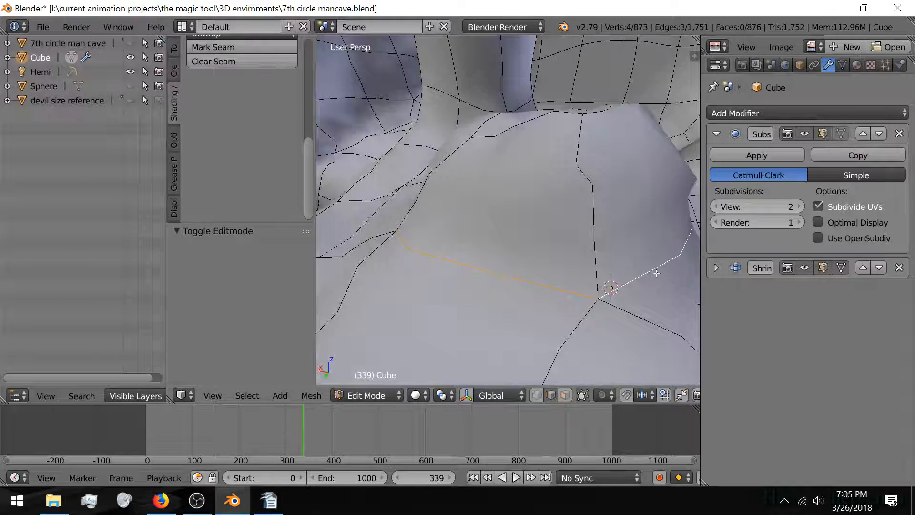
middle_drag(657, 273, 538, 267)
scroll(544, 270, down, 3)
mouse_move(593, 279)
middle_down()
mouse_move(545, 261)
mouse_move(515, 268)
mouse_move(574, 272)
middle_up()
Step: Extend the edge selection around the rest of the bump's base
shift+right_click(544, 246)
shift+right_click(622, 268)
shift+right_click(573, 232)
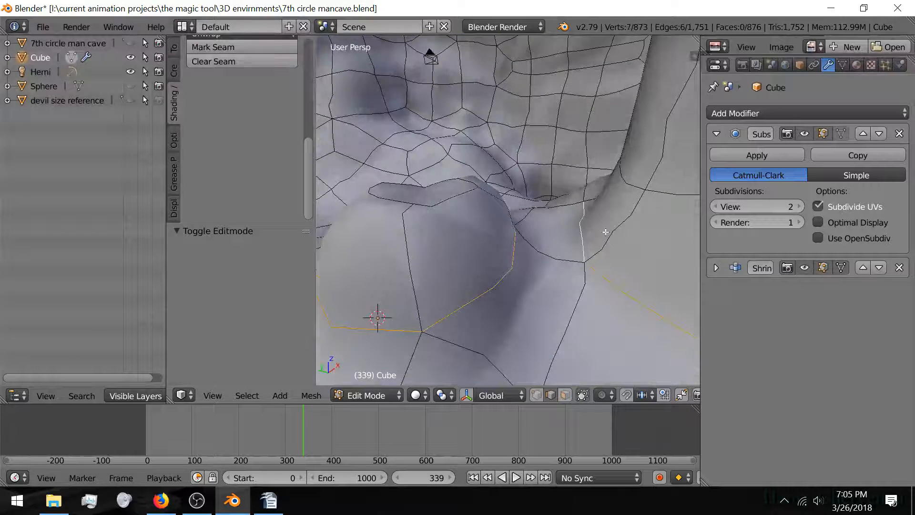
middle_drag(622, 234, 567, 233)
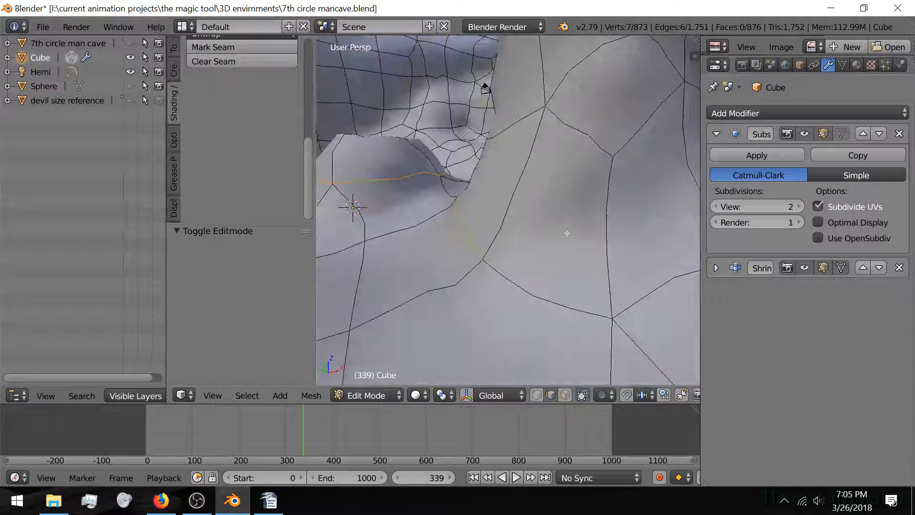
shift+right_click(566, 282)
shift+right_click(635, 301)
middle_drag(651, 280, 556, 308)
shift+right_click(551, 288)
Step: Select the crease corner vertex in vertex select mode and start moving it with G
right_click(476, 213)
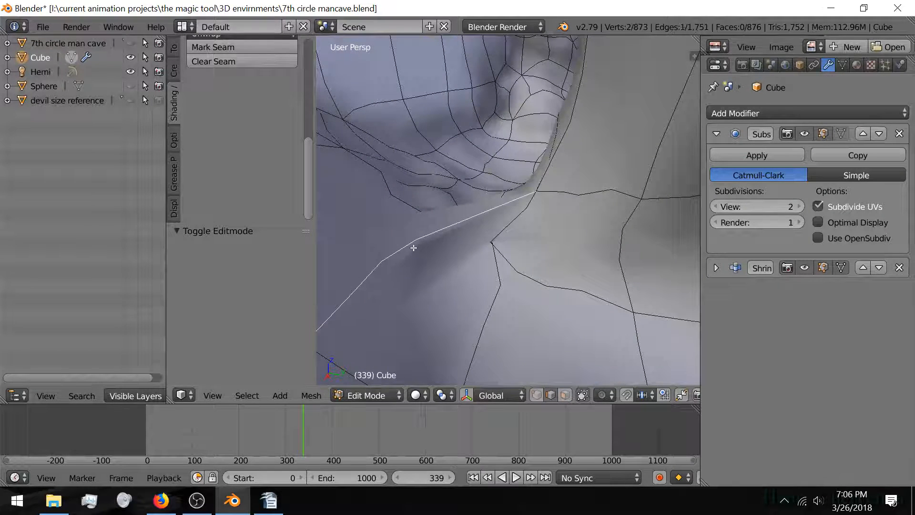
middle_drag(413, 245, 461, 257)
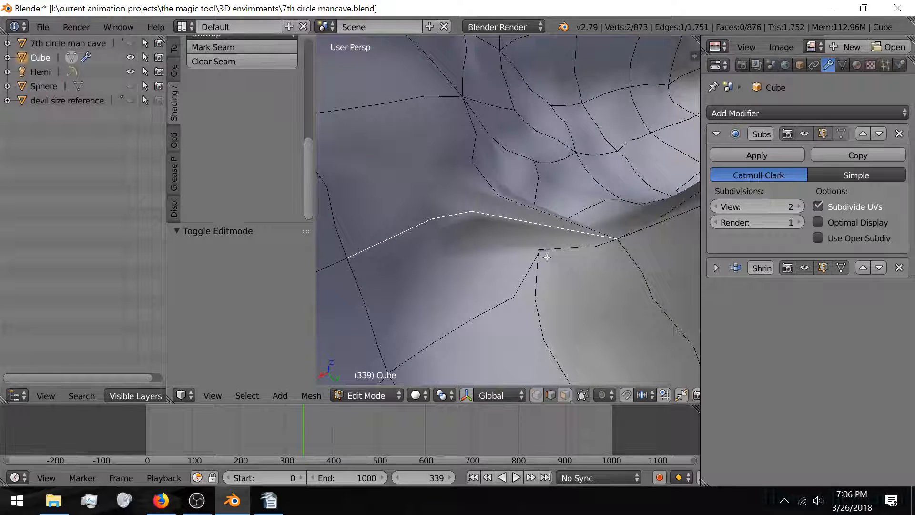
click(536, 395)
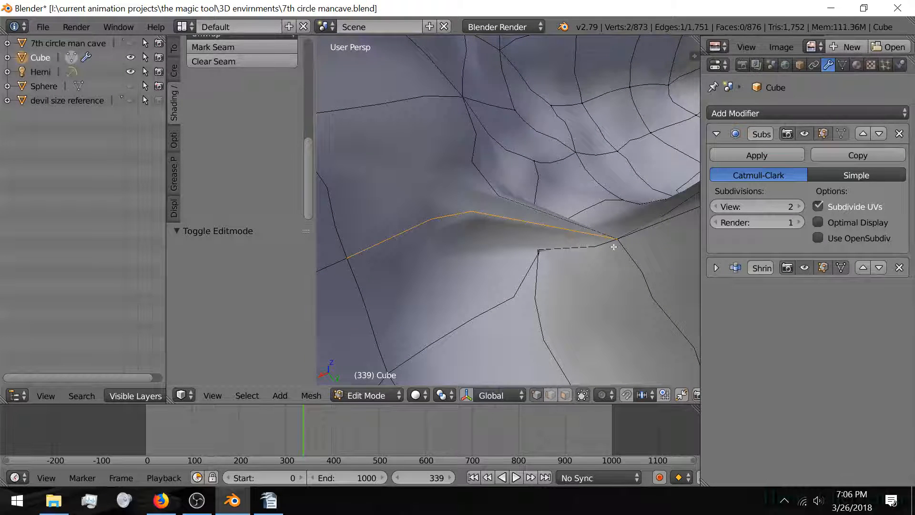
right_click(619, 242)
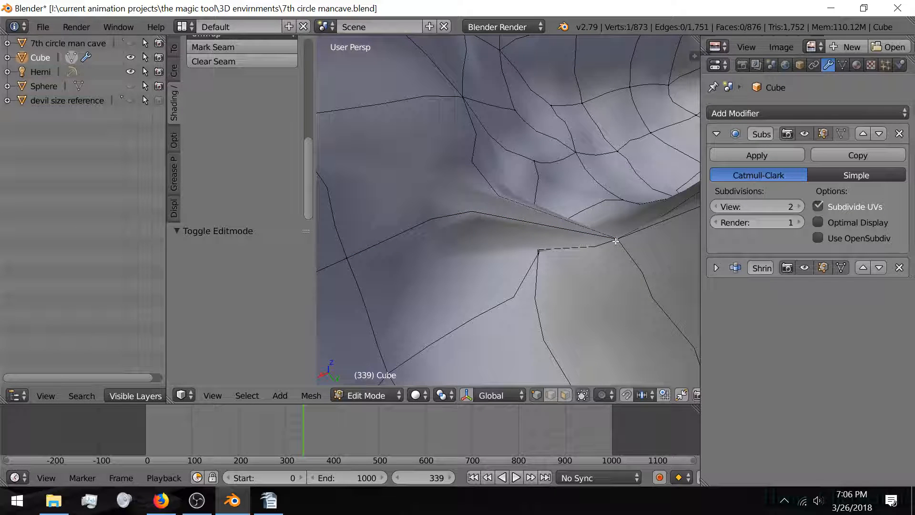
key(g)
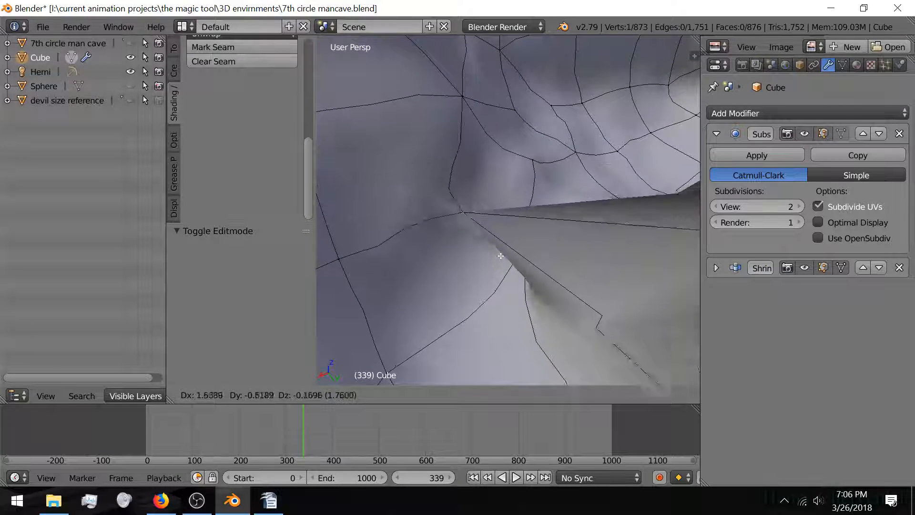
Step: Confirm the vertex's new position, then delete the crease vertex
click(527, 260)
key(x)
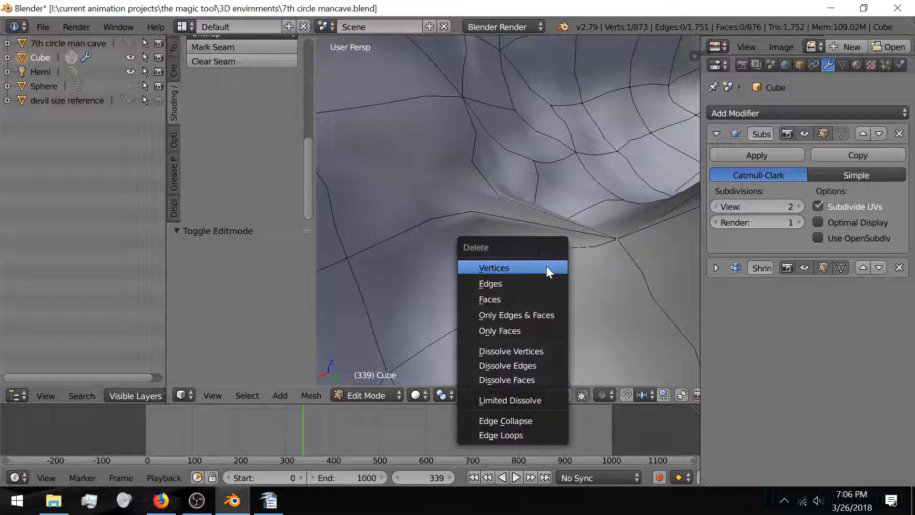
scroll(535, 267, down, 4)
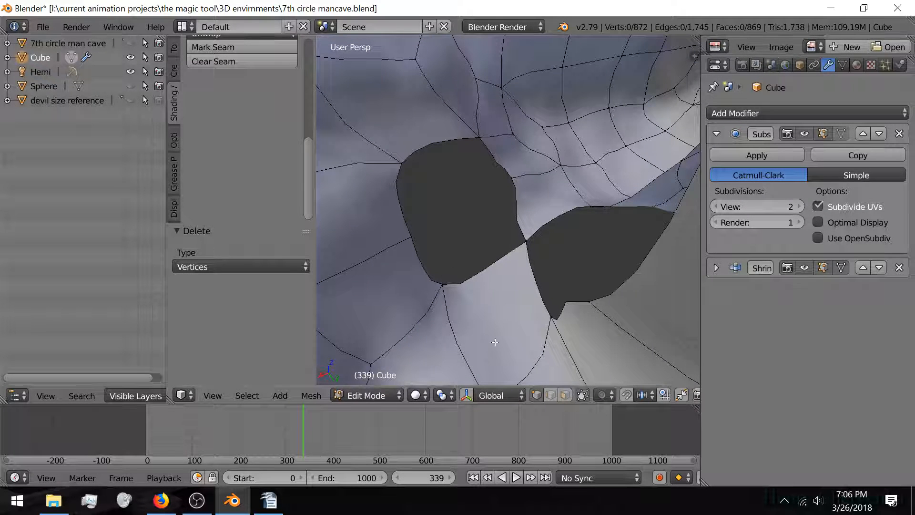
middle_drag(549, 251, 542, 265)
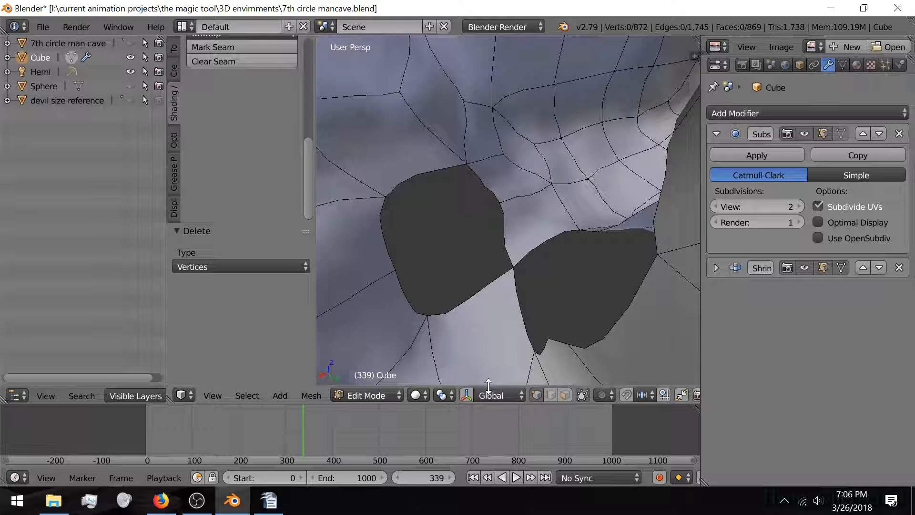
Step: Fill a face between the two holes and another inside the left hole
right_click(406, 291)
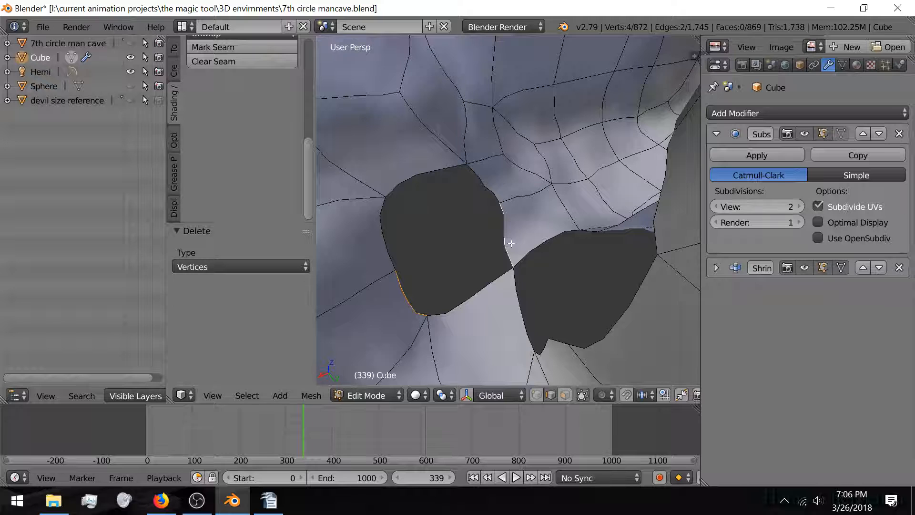
key(f)
right_click(386, 221)
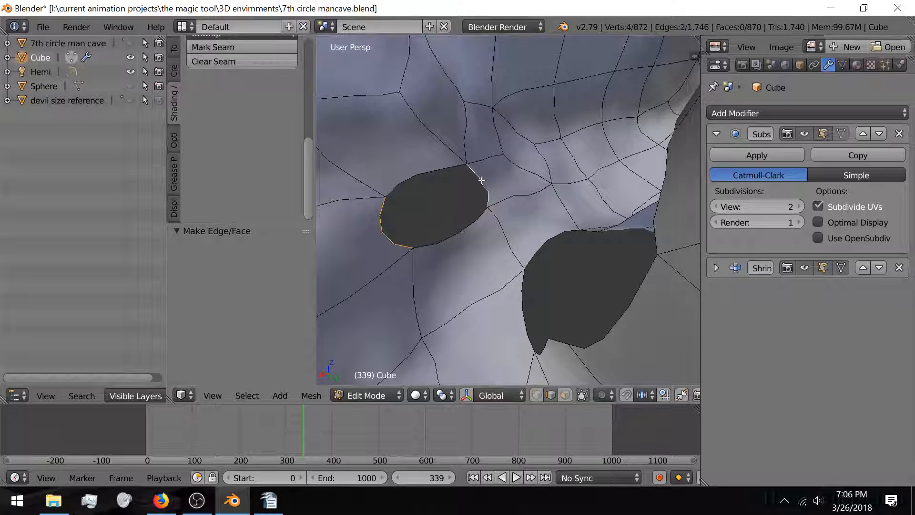
key(f)
Step: Select the bottom rim edge and top ridge edge of the remaining hole
middle_drag(518, 205, 516, 226)
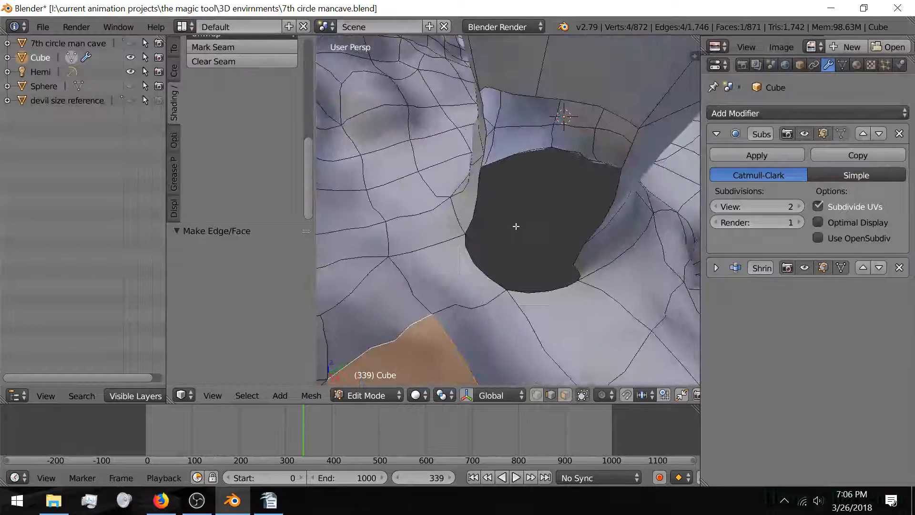
middle_drag(486, 266, 542, 203)
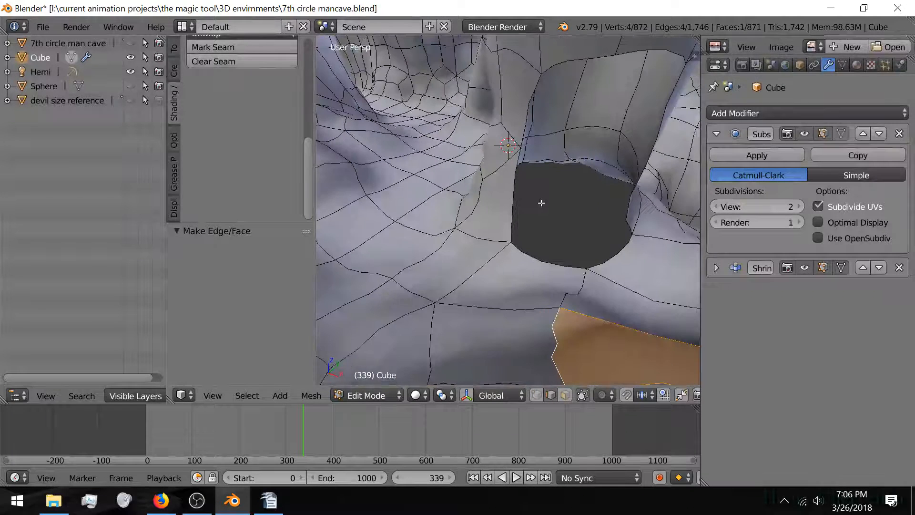
right_click(545, 262)
shift+right_click(567, 57)
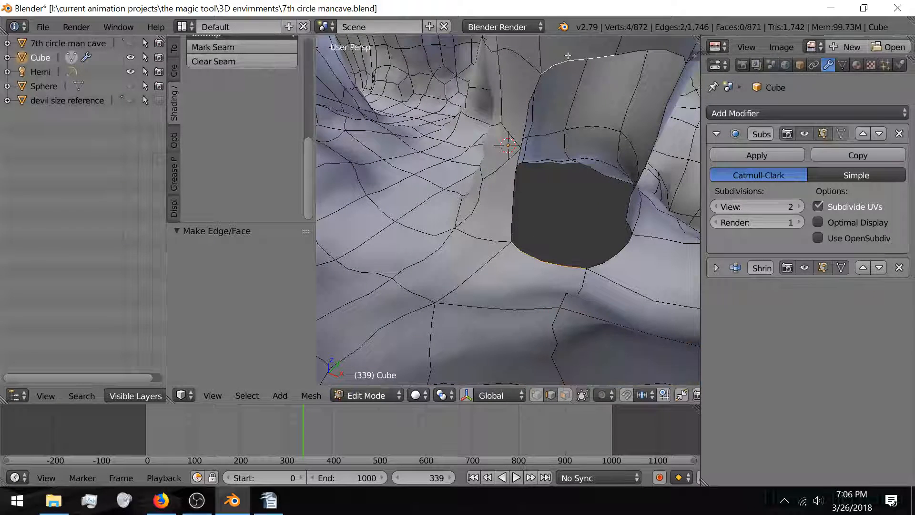
Step: Bridge the two edges with a new face and add a single loop cut across it
key(f)
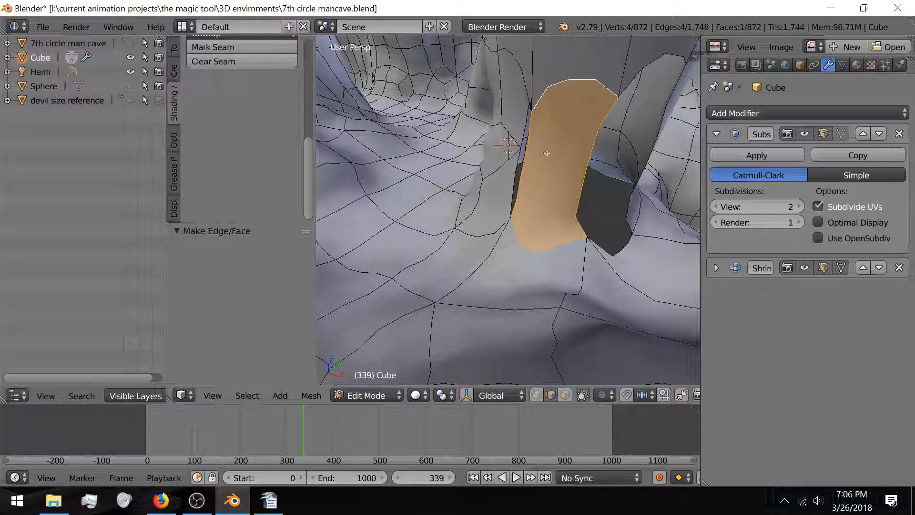
key(ctrl+r)
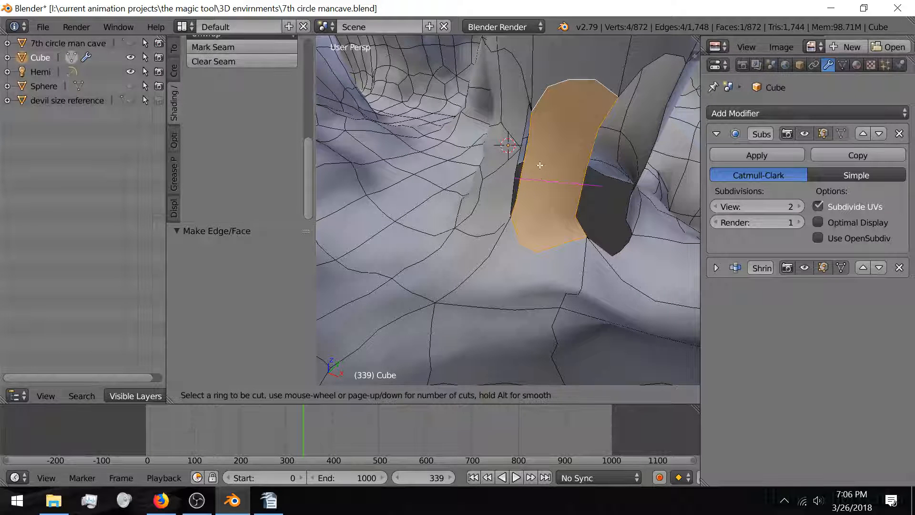
click(586, 165)
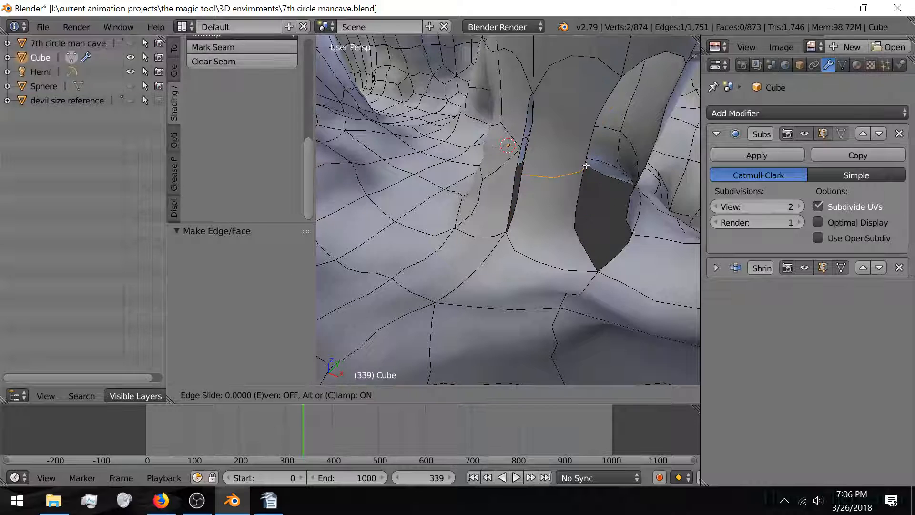
click(524, 180)
Step: Select a single vertex beside the new slit and bring up command search
scroll(539, 180, up, 3)
middle_drag(529, 180, 514, 204)
click(536, 395)
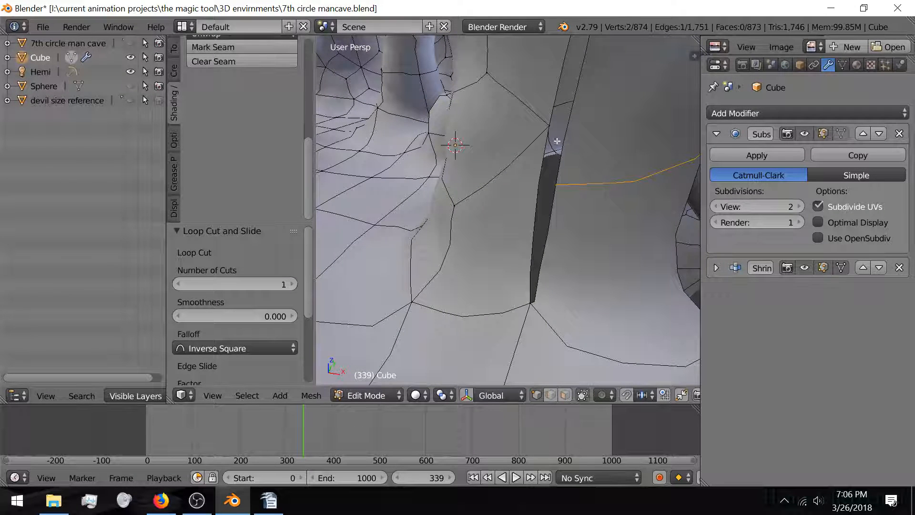
right_click(562, 181)
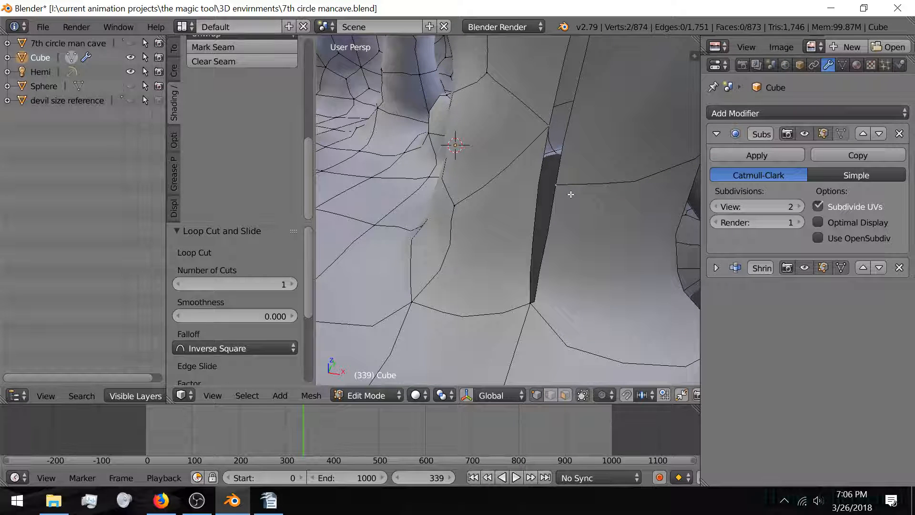
key(space)
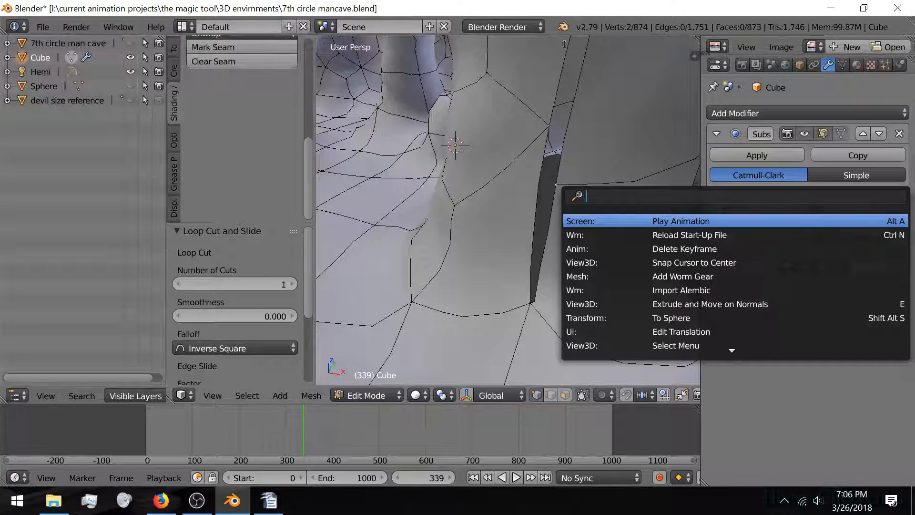
Step: Merge the selected vertices at their centre with Alt+M
key(Escape)
key(alt+m)
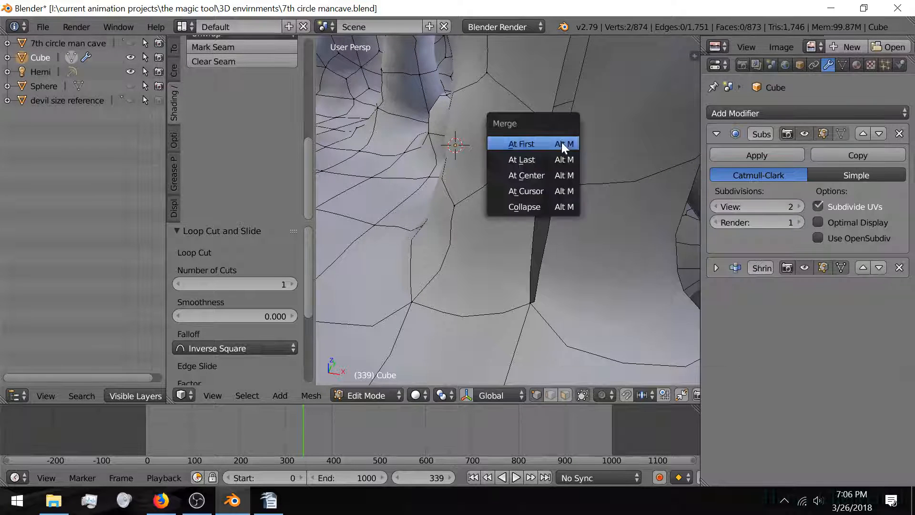
click(545, 174)
Step: Fill the first open hole by the pillar using its left and right edges
middle_drag(545, 175, 424, 157)
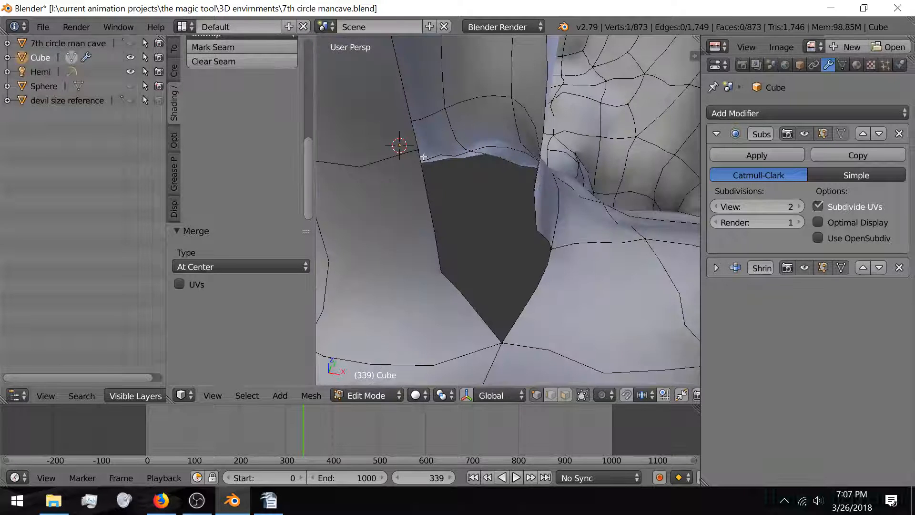
middle_drag(506, 232, 477, 219)
middle_drag(444, 188, 500, 211)
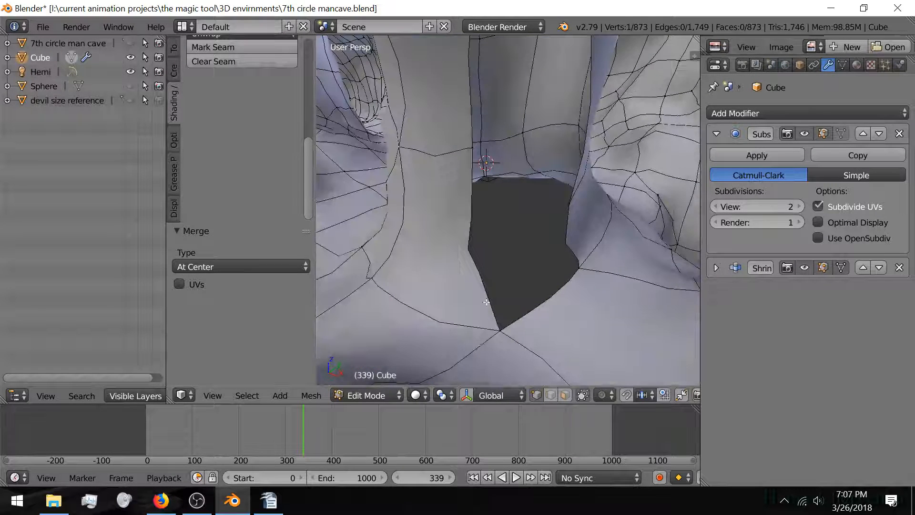
shift+right_click(475, 263)
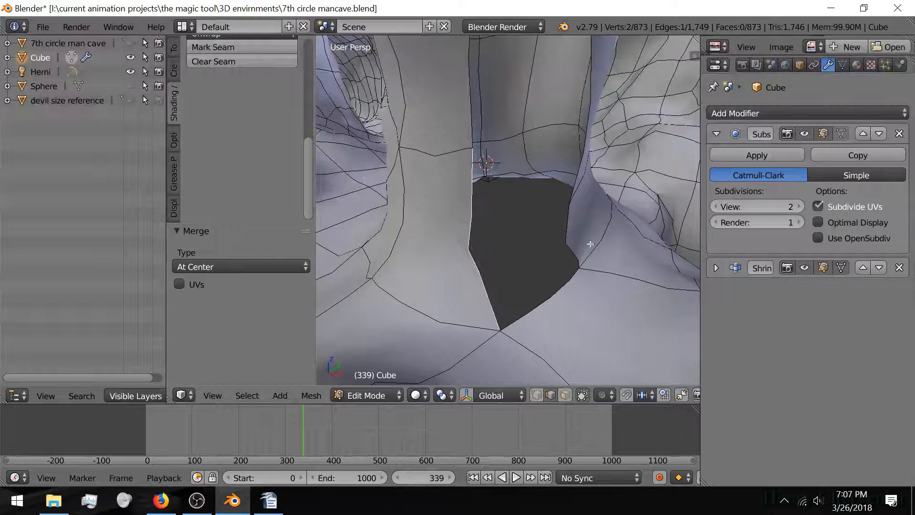
shift+right_click(566, 234)
middle_drag(548, 248, 507, 162)
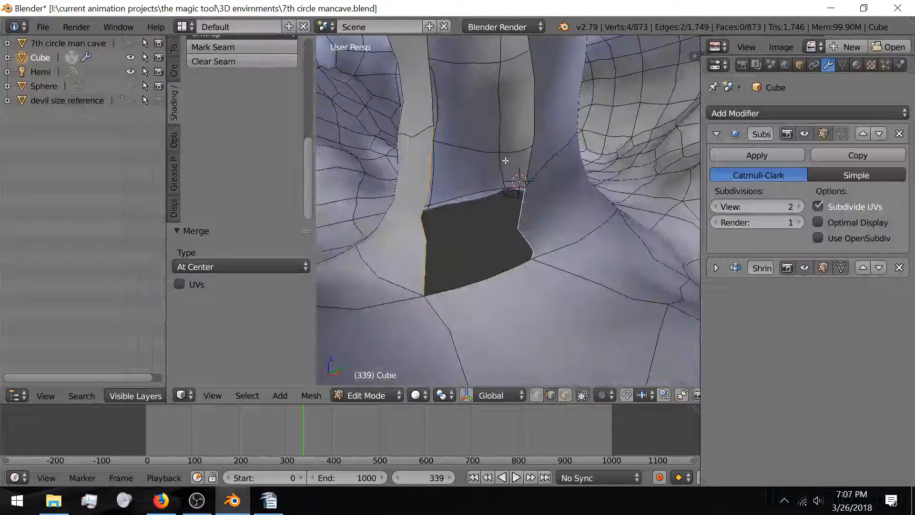
key(f)
Step: Fill a face between the next hole's two border edges, then deselect all
right_click(429, 59)
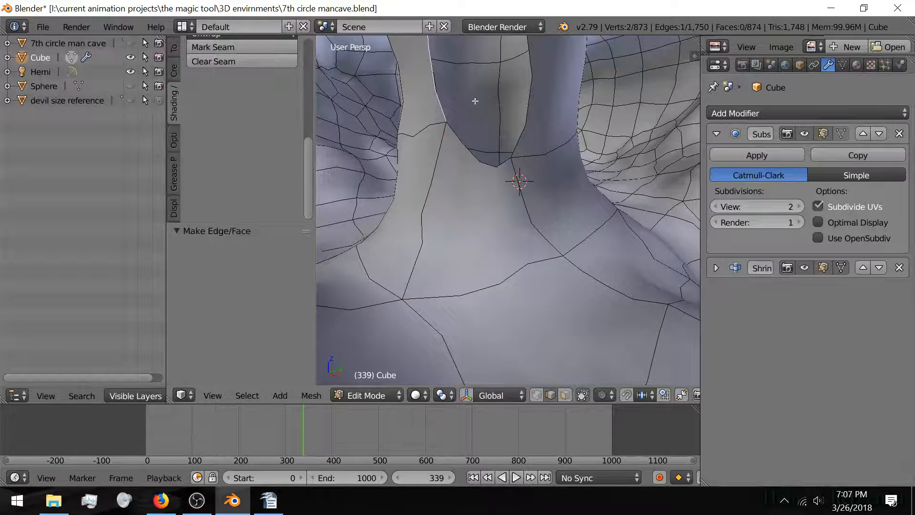
middle_drag(480, 107, 513, 168)
shift+right_click(551, 150)
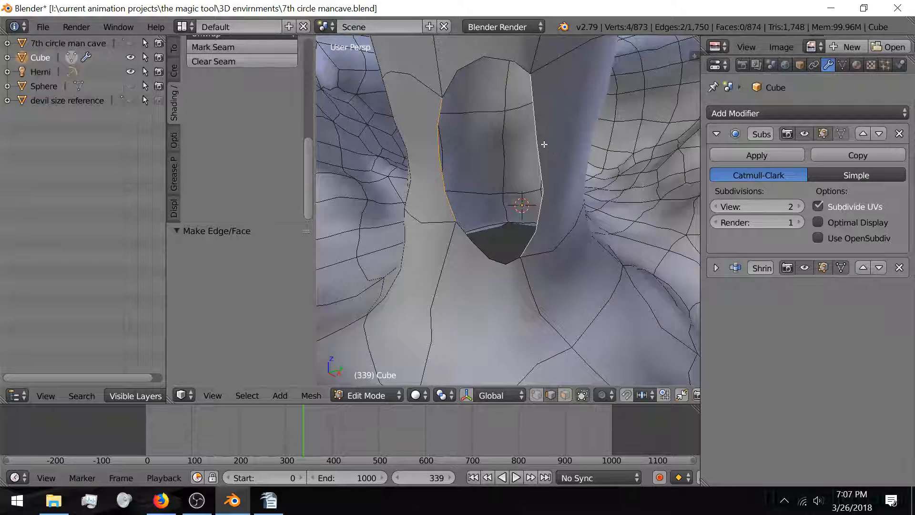
key(f)
middle_drag(521, 204, 619, 181)
key(a)
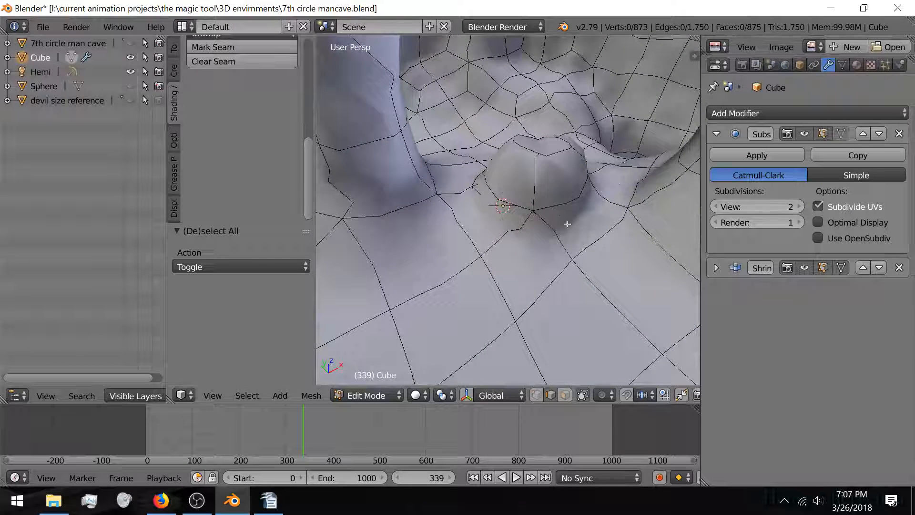
Step: Select a few front edges of the bump, trying and cancelling a move
right_click(559, 211)
key(g)
right_click(477, 206)
scroll(473, 216, up, 2)
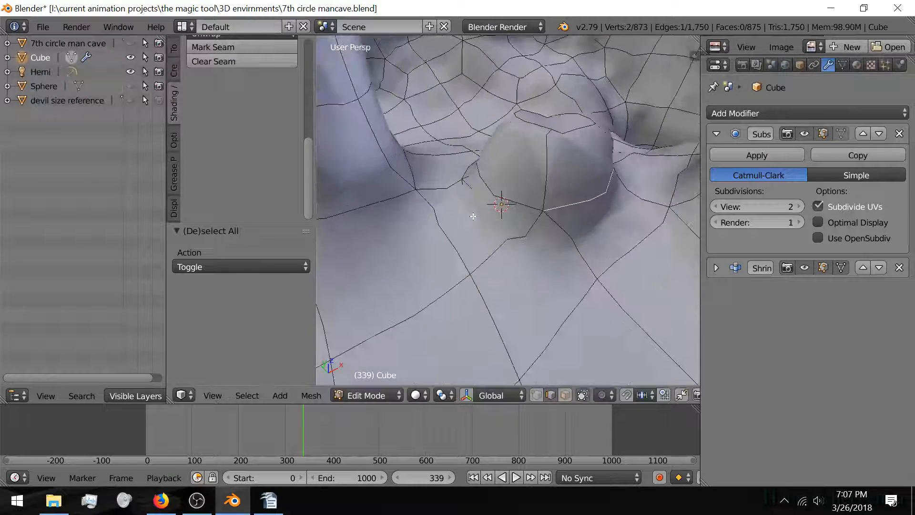
shift+right_click(501, 204)
middle_drag(476, 215, 593, 224)
middle_drag(413, 263, 476, 178)
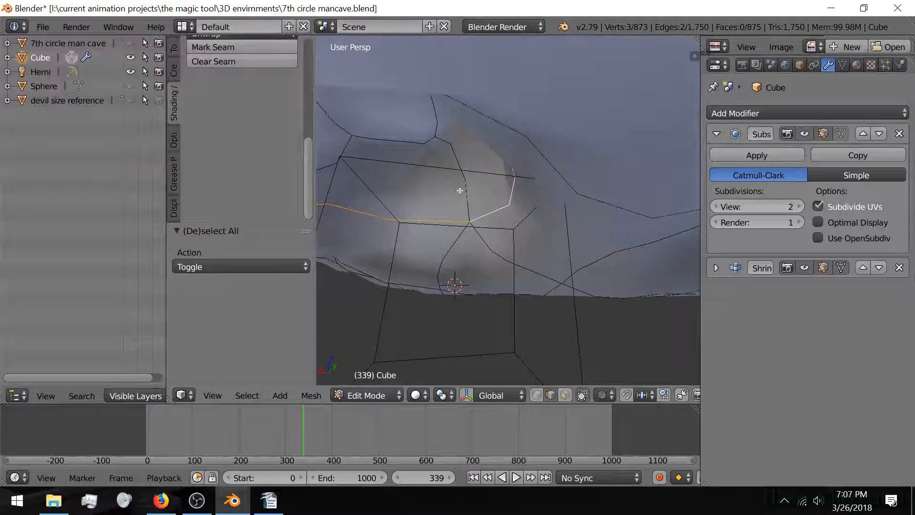
Step: Delete the wireframe Empty in Object Mode and re-enter Edit Mode on the Cube
key(Tab)
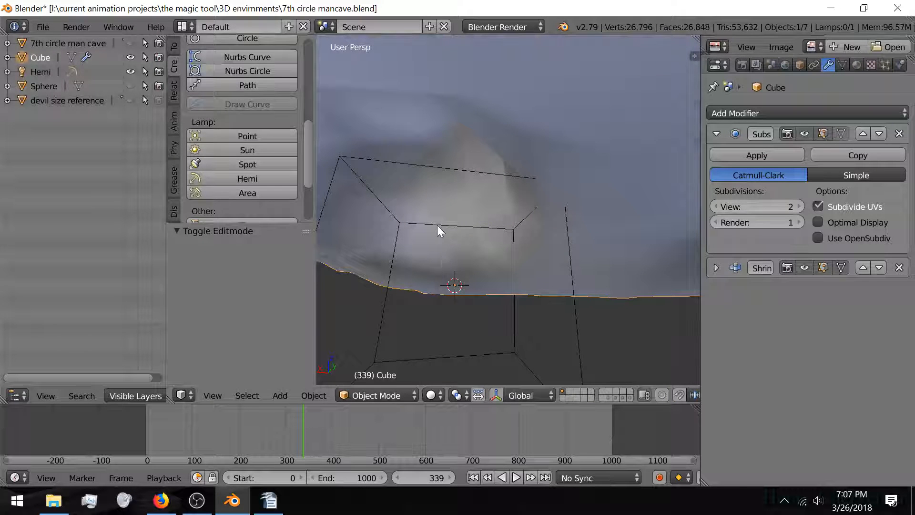
right_click(438, 227)
key(x)
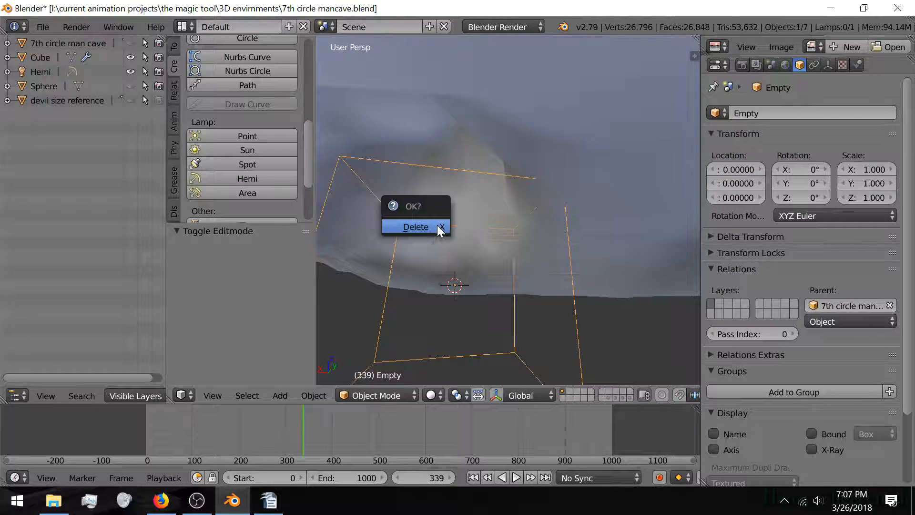
click(438, 226)
middle_drag(462, 230, 408, 260)
right_click(487, 245)
key(Tab)
Step: Select the first edges around the base of the floor mound
scroll(409, 260, down, 3)
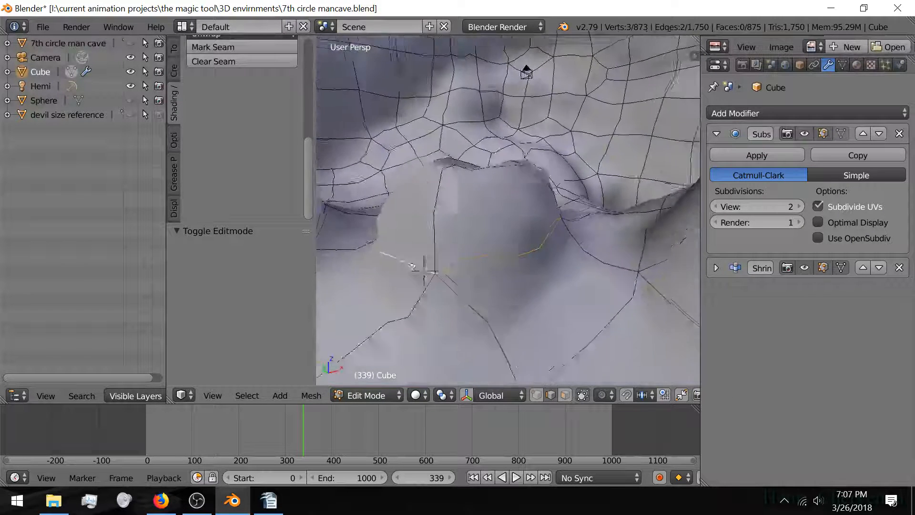
middle_drag(457, 274, 542, 278)
shift+right_click(505, 254)
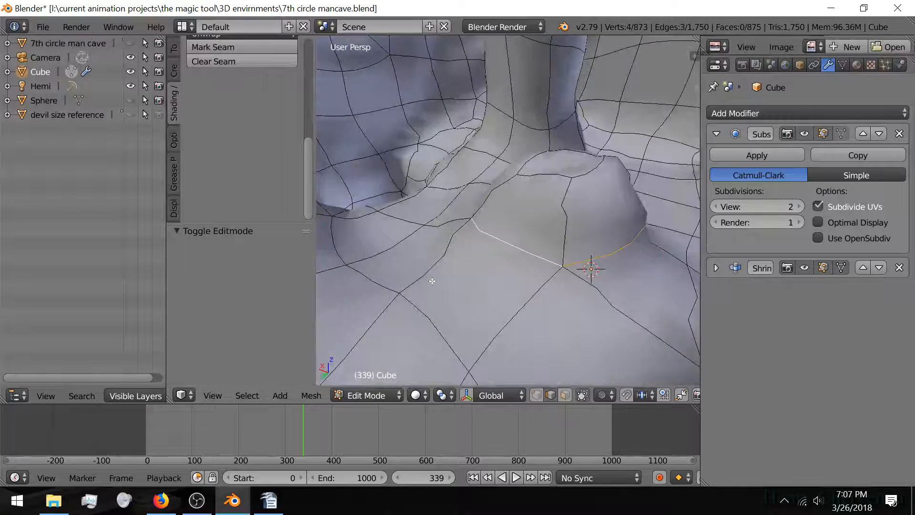
middle_drag(431, 280, 572, 283)
shift+right_click(490, 234)
middle_drag(446, 240, 556, 253)
scroll(463, 265, down, 2)
middle_drag(463, 265, 528, 263)
shift+right_click(528, 263)
shift+right_click(579, 282)
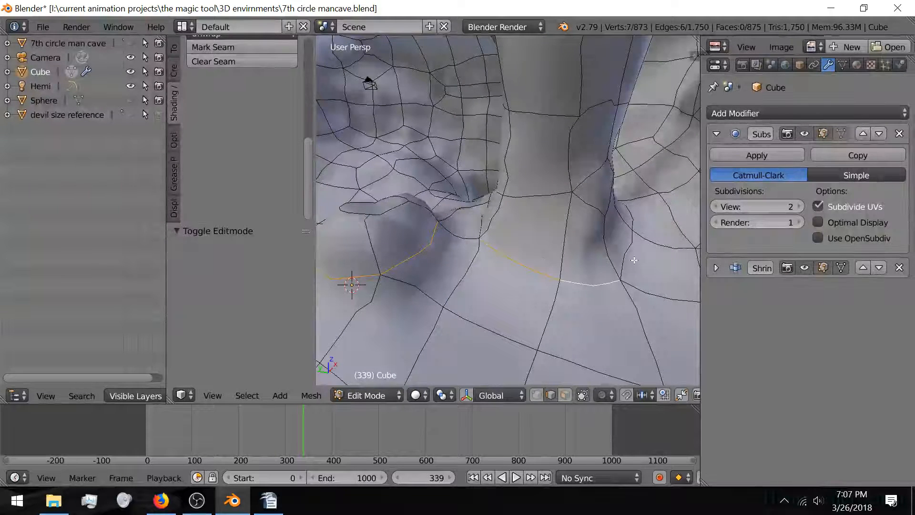
Step: Continue adding edges further around the mound's base
middle_drag(636, 257, 521, 255)
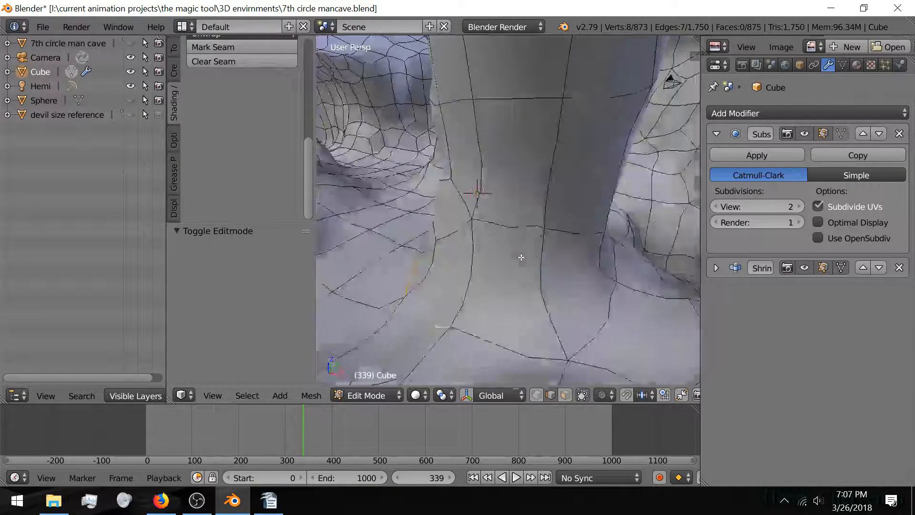
shift+right_click(520, 328)
shift+right_click(618, 311)
middle_drag(618, 311, 487, 302)
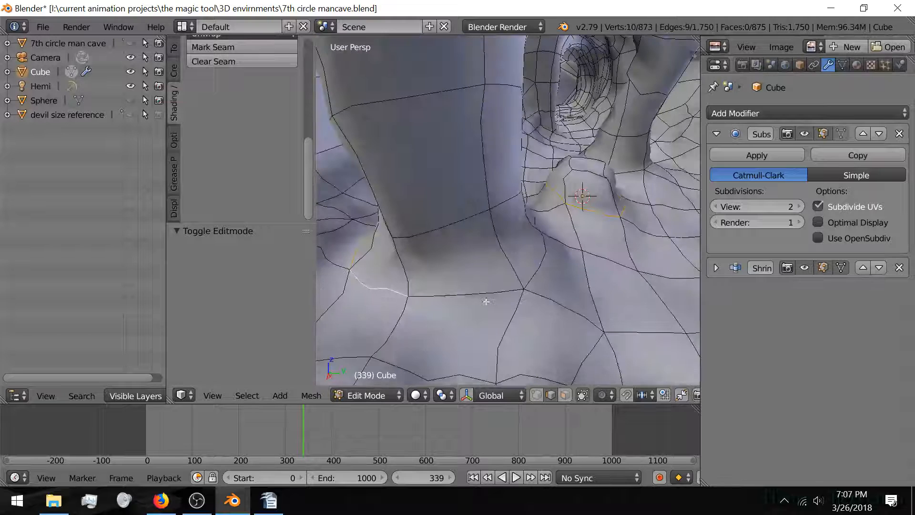
shift+right_click(538, 284)
middle_drag(536, 274, 645, 311)
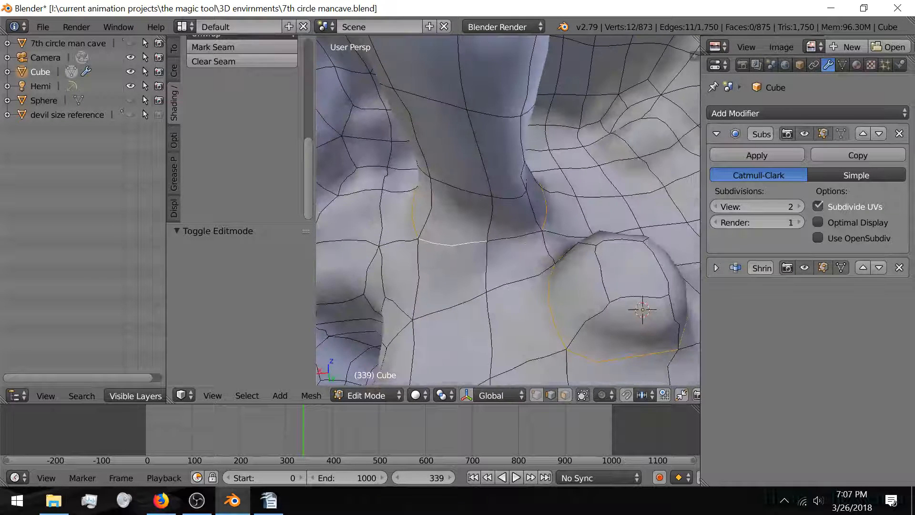
shift+right_click(563, 239)
Step: Add edges around the next pillar's base to the selection
middle_drag(563, 239, 491, 188)
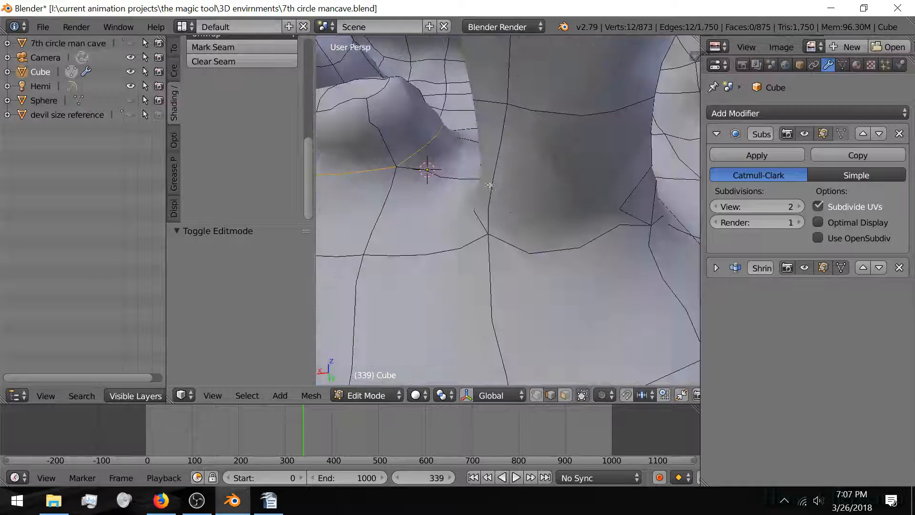
middle_drag(508, 236, 553, 206)
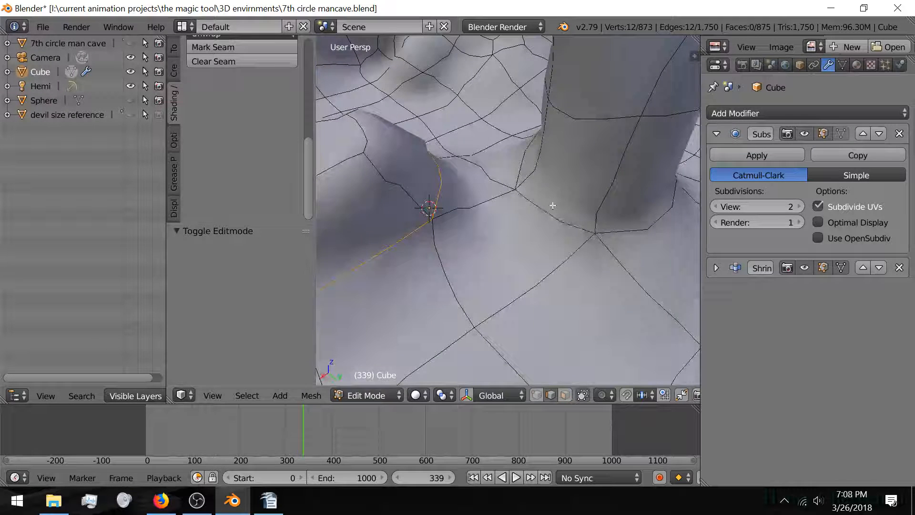
shift+right_click(639, 228)
middle_drag(639, 228, 431, 206)
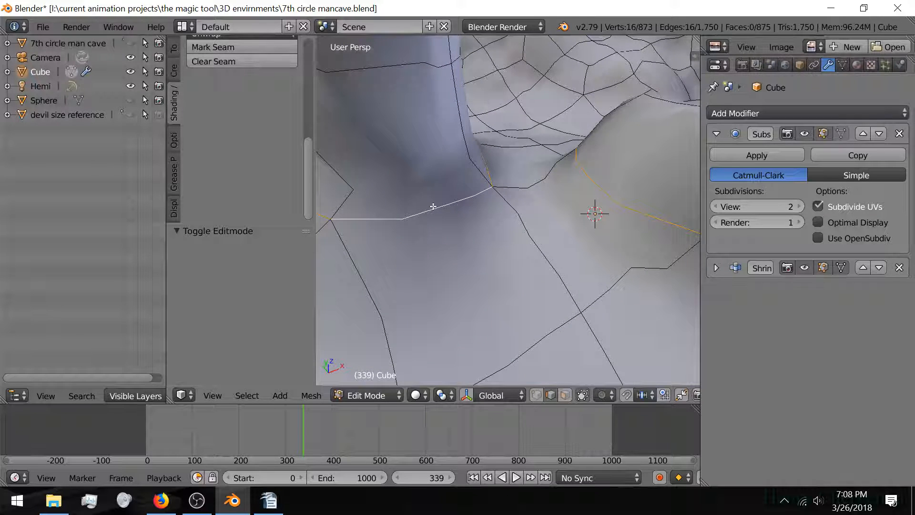
scroll(433, 206, down, 4)
middle_drag(609, 227, 499, 231)
shift+click(473, 248)
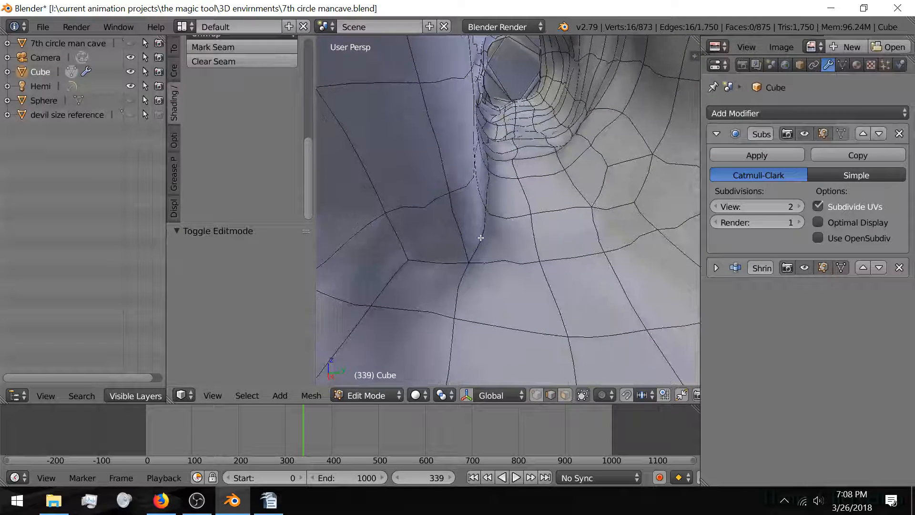
shift+click(394, 270)
middle_drag(392, 271, 504, 236)
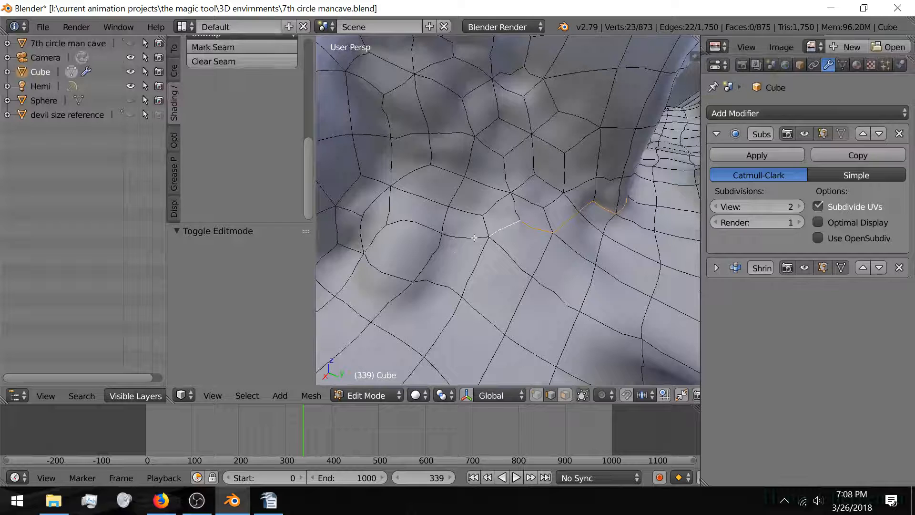
Step: Extend the selection with more pillar-base edges
shift+right_click(380, 233)
shift+middle_drag(357, 252, 502, 255)
shift+right_click(438, 229)
shift+right_click(388, 254)
scroll(439, 245, up, 3)
shift+right_click(558, 267)
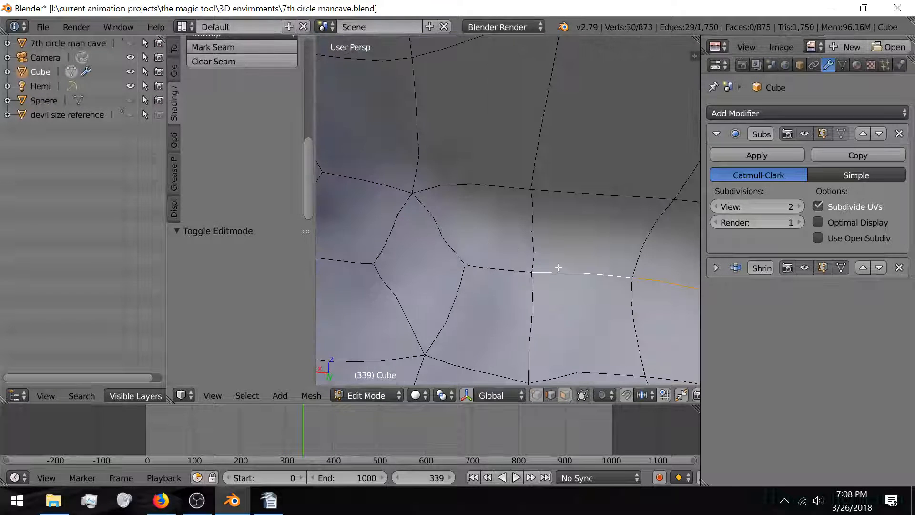
shift+right_click(464, 275)
scroll(450, 270, down, 5)
middle_drag(450, 271, 522, 228)
scroll(484, 275, up, 3)
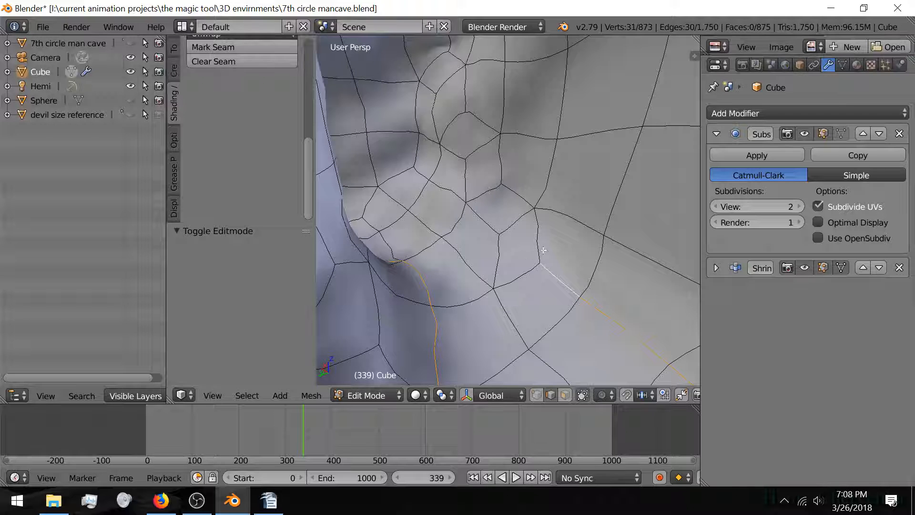
Step: Add the vertical edge and more base edges, removing two wrongly picked edges
shift+right_click(532, 231)
shift+right_click(432, 184)
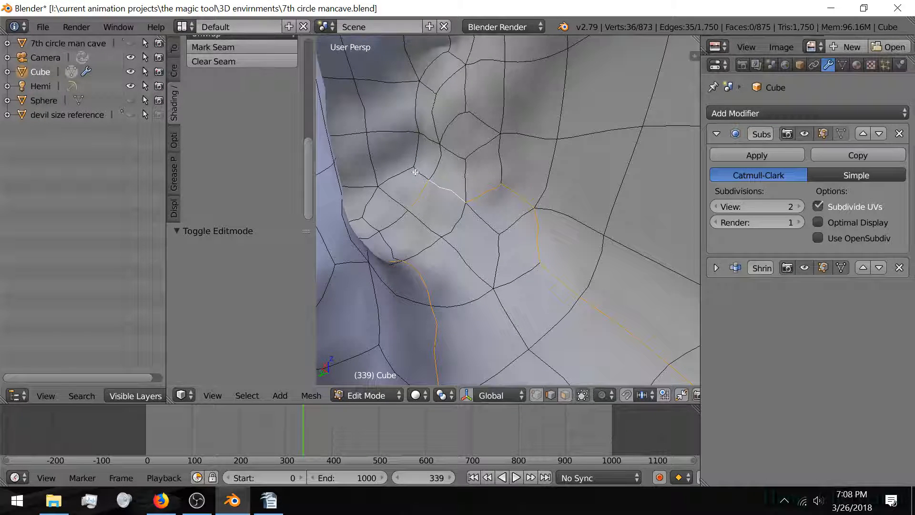
shift+right_click(420, 185)
shift+right_click(404, 176)
middle_drag(387, 213, 431, 205)
shift+right_click(458, 186)
scroll(438, 213, up, 6)
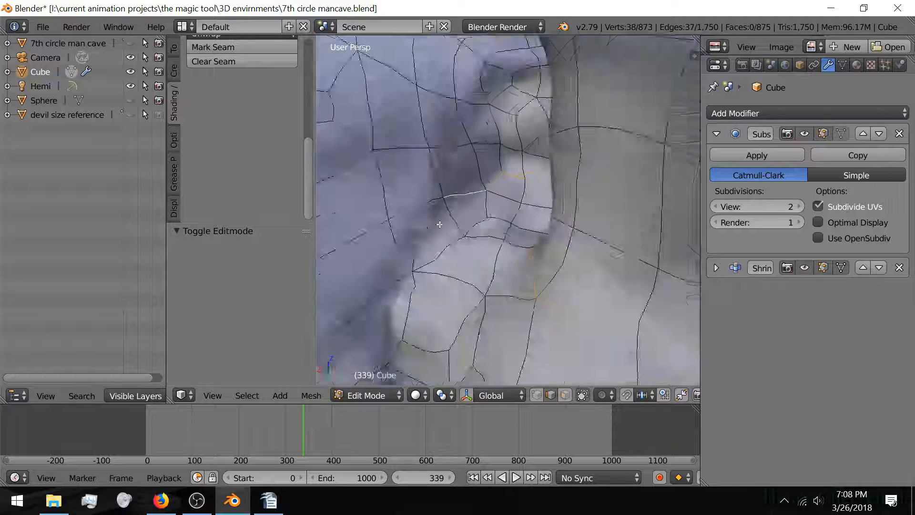
shift+right_click(430, 171)
shift+right_click(455, 208)
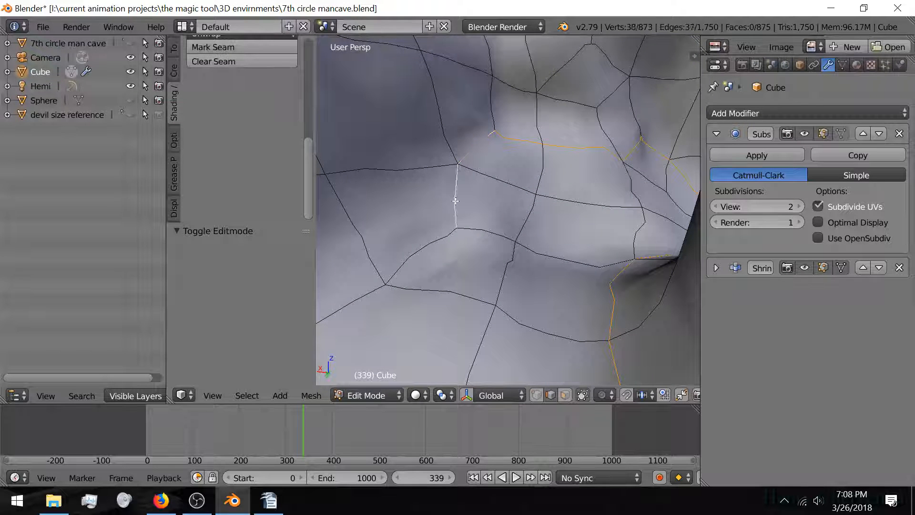
shift+right_click(437, 246)
Step: Add one final seam edge to complete the base chain
shift+right_click(360, 290)
scroll(364, 288, down, 7)
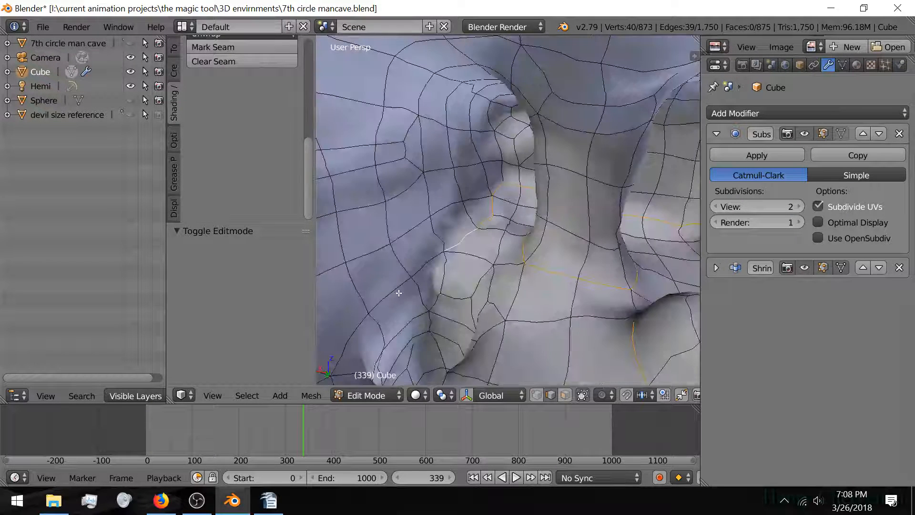
scroll(400, 292, up, 3)
middle_drag(403, 291, 441, 263)
scroll(444, 269, down, 3)
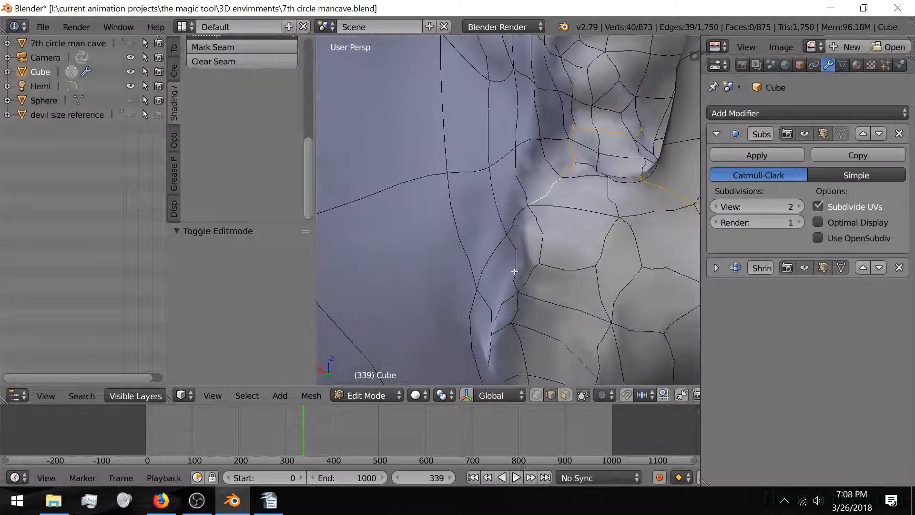
shift+middle_drag(515, 272, 435, 296)
scroll(433, 266, up, 4)
scroll(417, 268, down, 4)
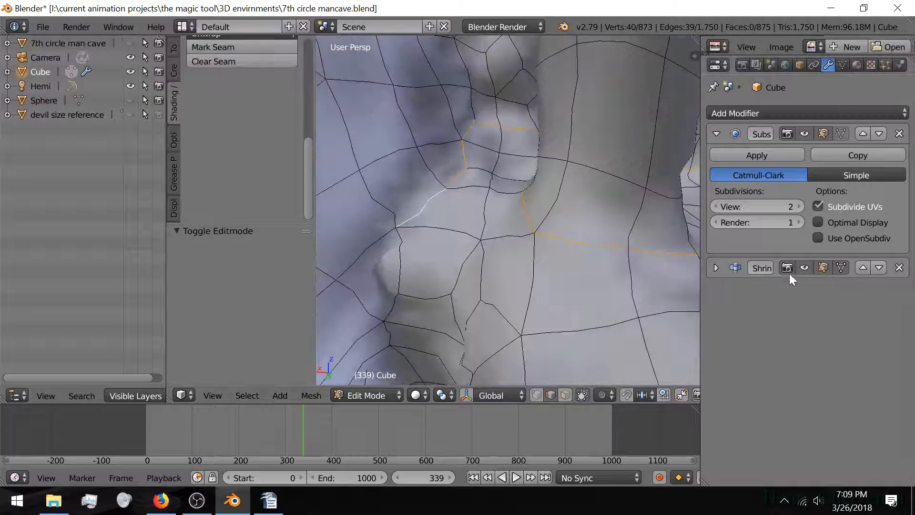
Step: Hide the Shrinkwrap modifier in the viewport and start adding the pillar base edges to the selection
click(805, 268)
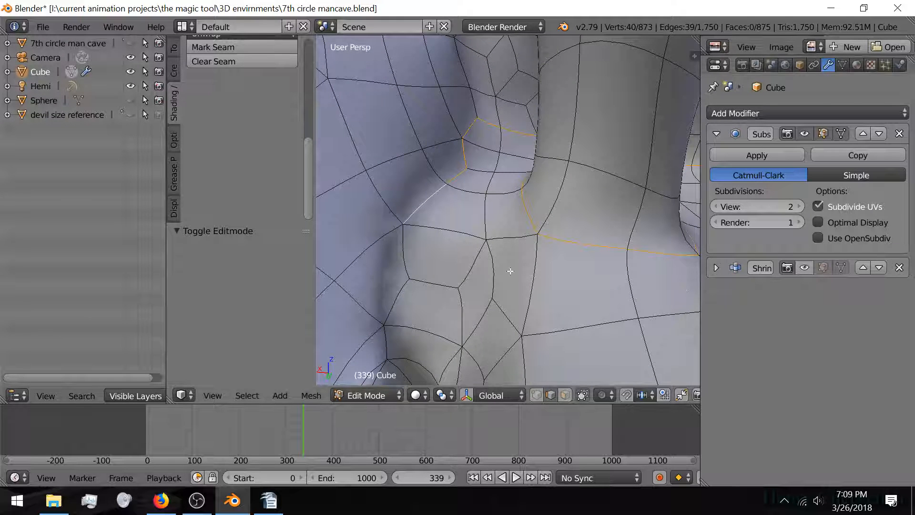
shift+right_click(458, 234)
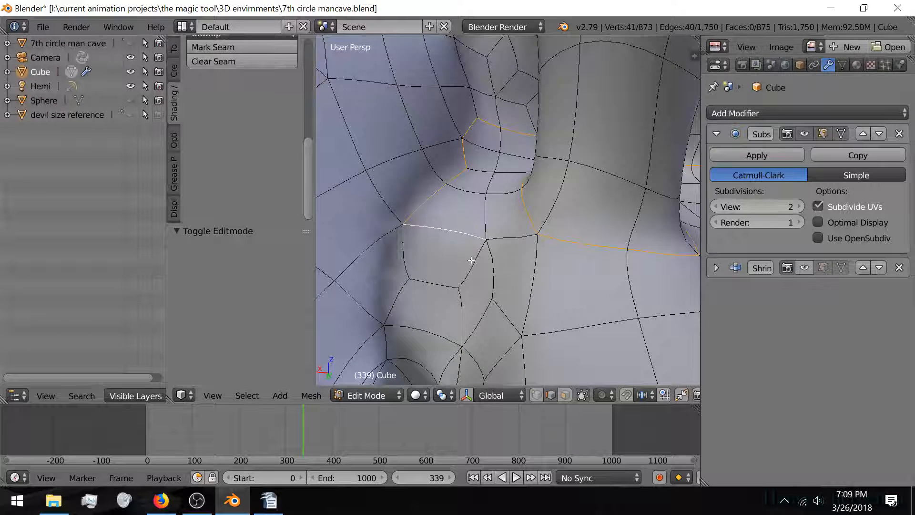
middle_drag(523, 306, 507, 274)
shift+right_click(575, 277)
shift+right_click(604, 300)
middle_drag(604, 299, 487, 286)
scroll(486, 287, down, 4)
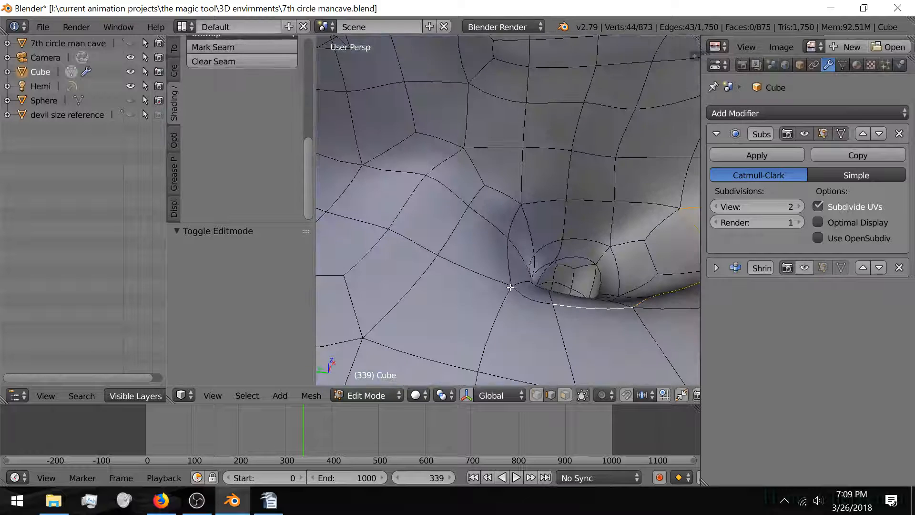
Step: Extend the selection with the neighbouring edges along the pillar base rim
shift+right_click(523, 273)
shift+right_click(508, 262)
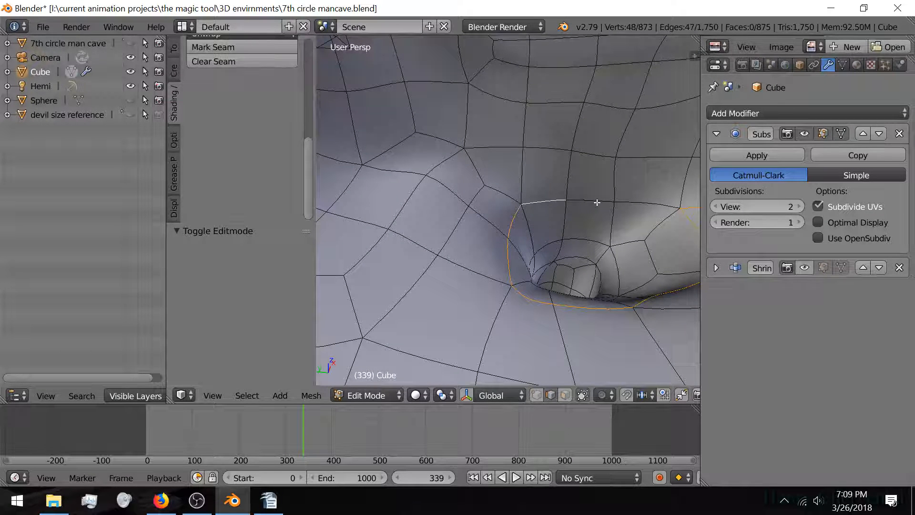
shift+right_click(597, 203)
mouse_move(474, 231)
middle_down()
mouse_move(510, 238)
mouse_move(466, 247)
middle_up()
shift+right_click(520, 228)
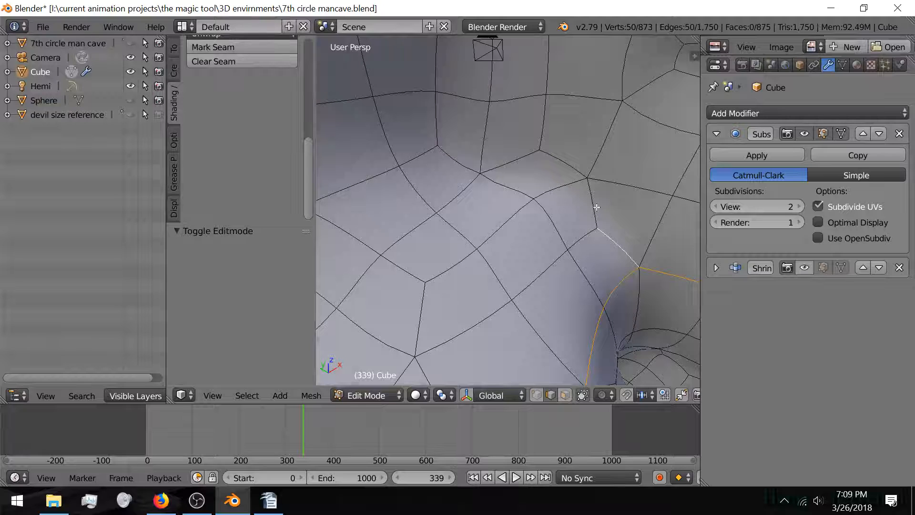
middle_drag(548, 215, 491, 241)
scroll(447, 222, up, 3)
scroll(455, 221, down, 3)
scroll(447, 219, up, 1)
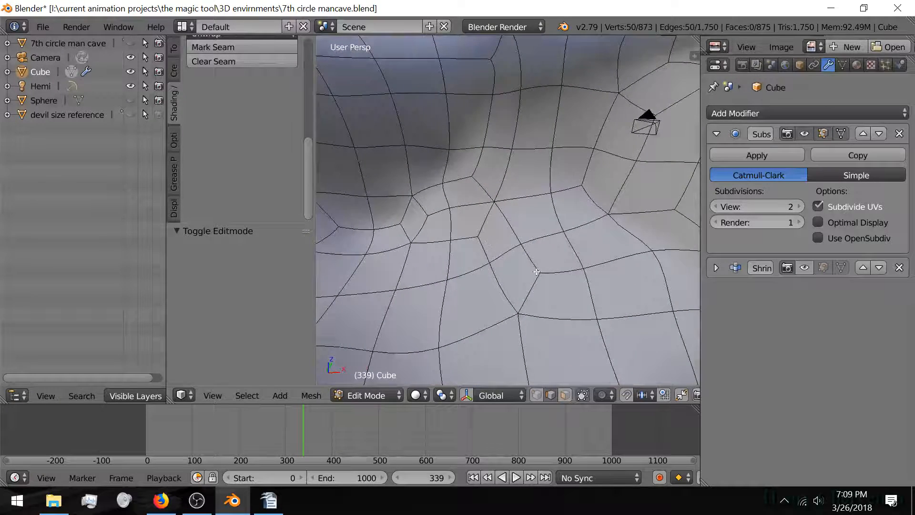
middle_drag(536, 272, 605, 270)
Step: Add the floor border edges running up toward the wall to the chain
shift+click(595, 243)
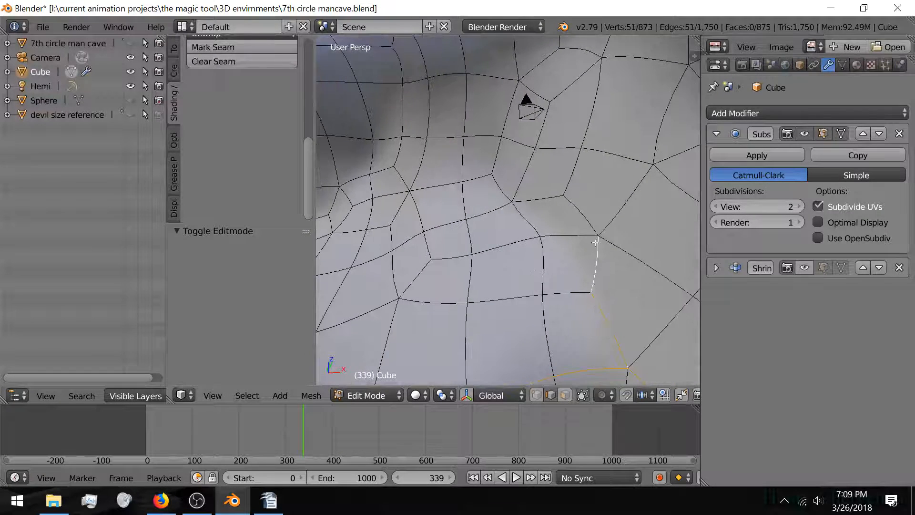
shift+click(555, 220)
shift+click(541, 200)
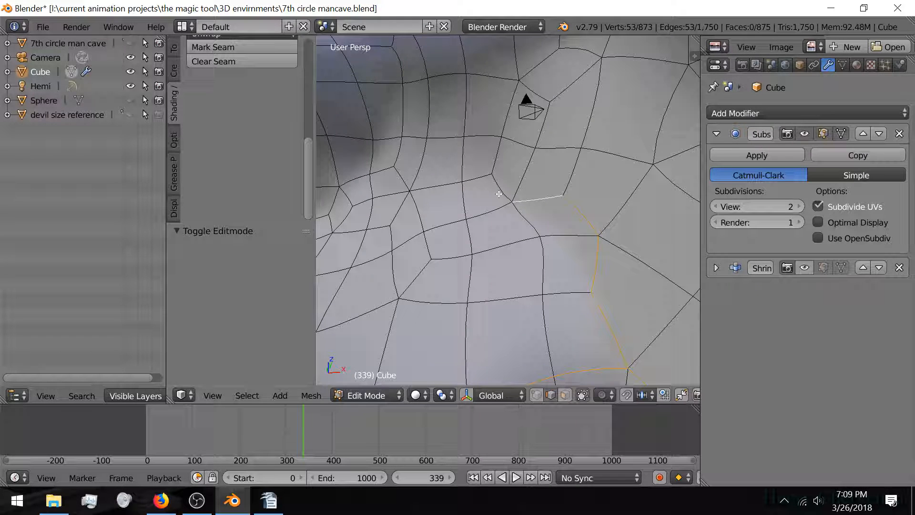
shift+click(477, 178)
shift+click(437, 188)
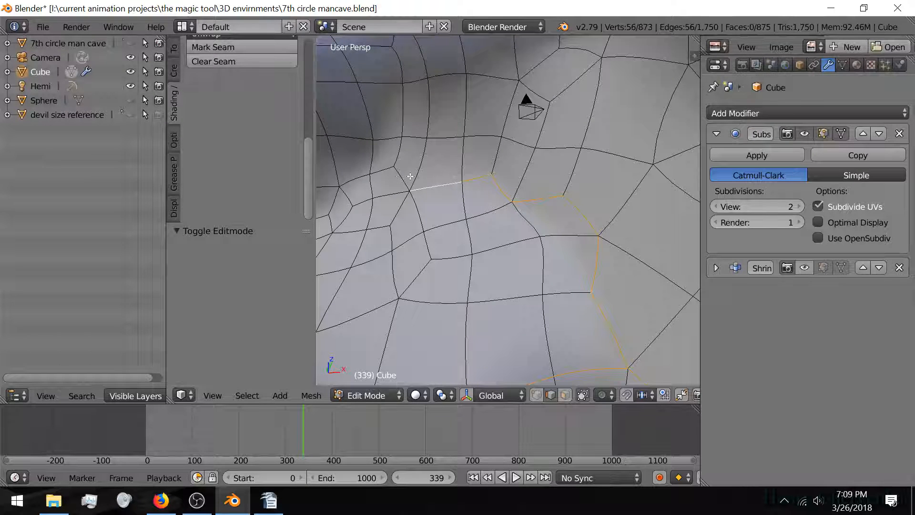
shift+click(411, 176)
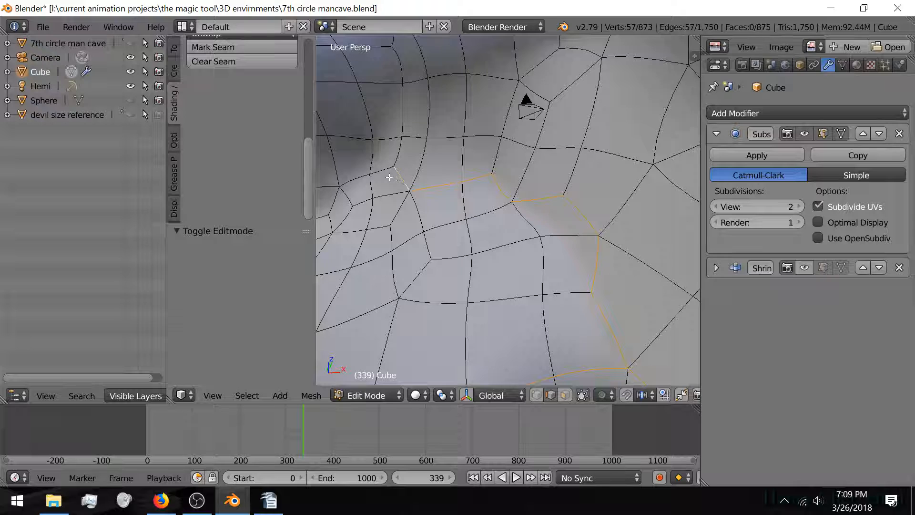
shift+right_click(380, 175)
shift+right_click(357, 180)
mouse_move(393, 176)
shift+middle_down()
mouse_move(439, 178)
mouse_move(453, 191)
mouse_move(381, 187)
shift+middle_up()
shift+middle_drag(382, 187, 440, 192)
Step: Continue the floor border edge chain leftward past the pillar
shift+right_click(526, 186)
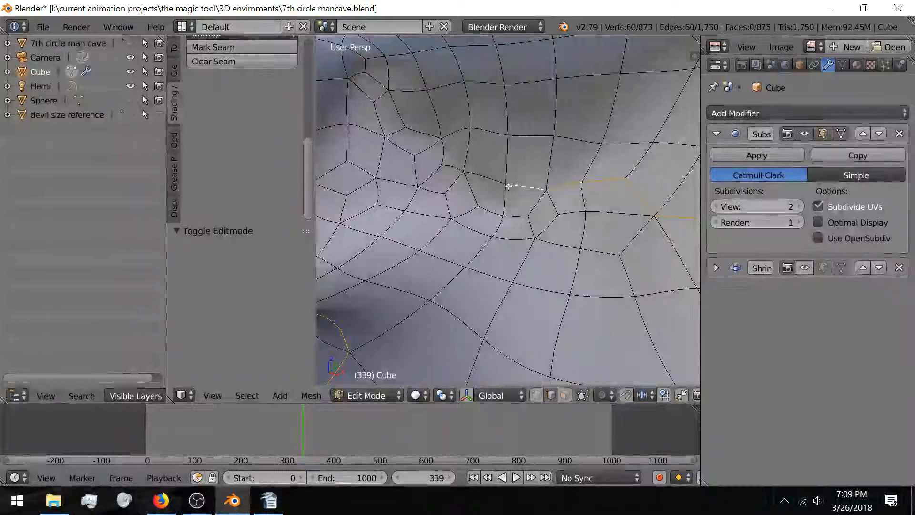
shift+right_click(473, 172)
shift+right_click(430, 190)
shift+right_click(396, 182)
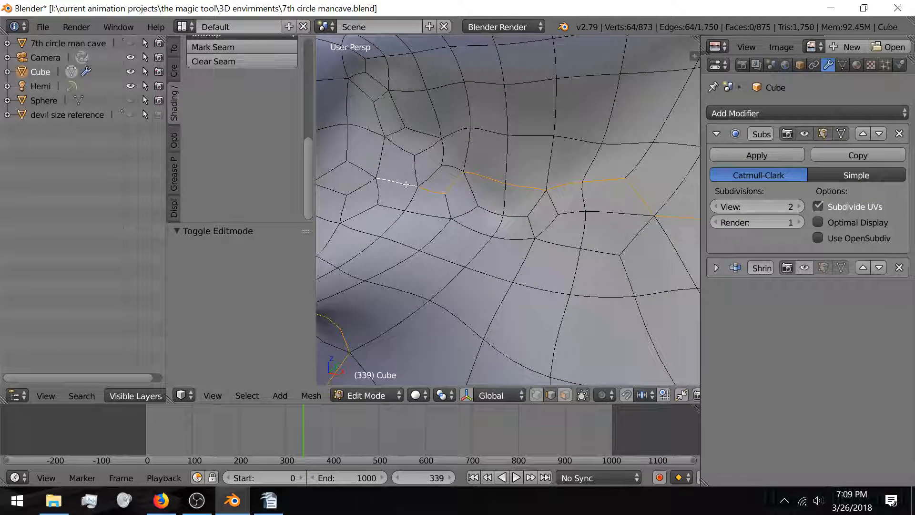
shift+right_click(347, 185)
shift+right_click(340, 186)
middle_drag(340, 186, 430, 190)
shift+right_click(487, 199)
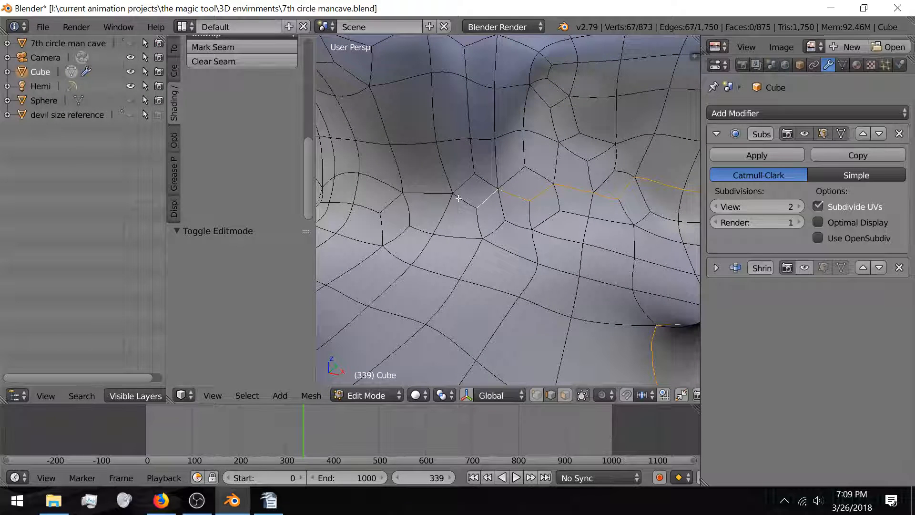
shift+right_click(465, 201)
shift+right_click(420, 192)
shift+right_click(387, 197)
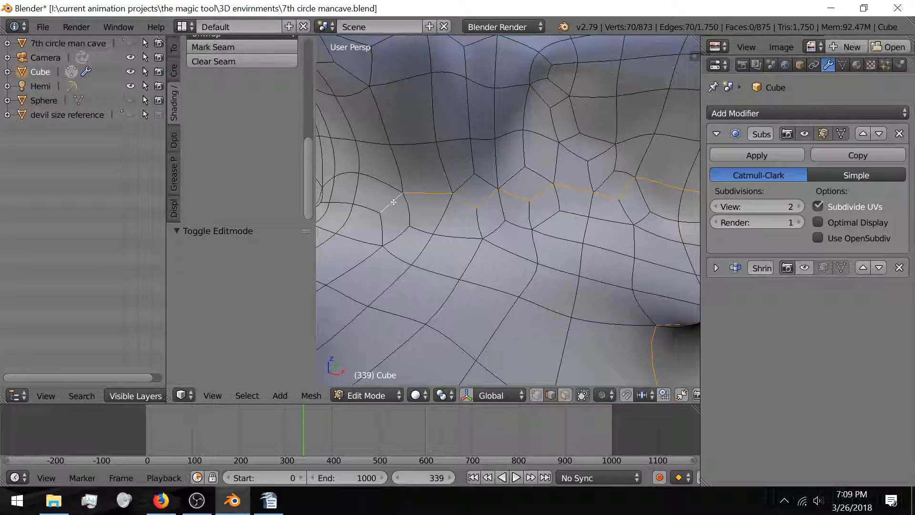
shift+right_click(367, 208)
middle_drag(413, 220, 469, 217)
Step: Drop a stray short edge and close the edge ring around the pillar base
shift+right_click(484, 214)
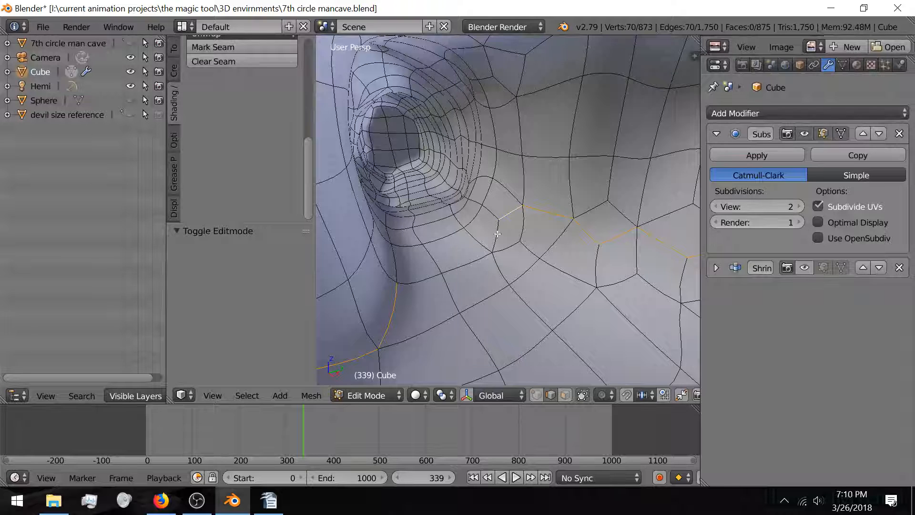
shift+right_click(498, 234)
shift+right_click(477, 263)
shift+right_click(429, 282)
middle_drag(413, 287, 464, 265)
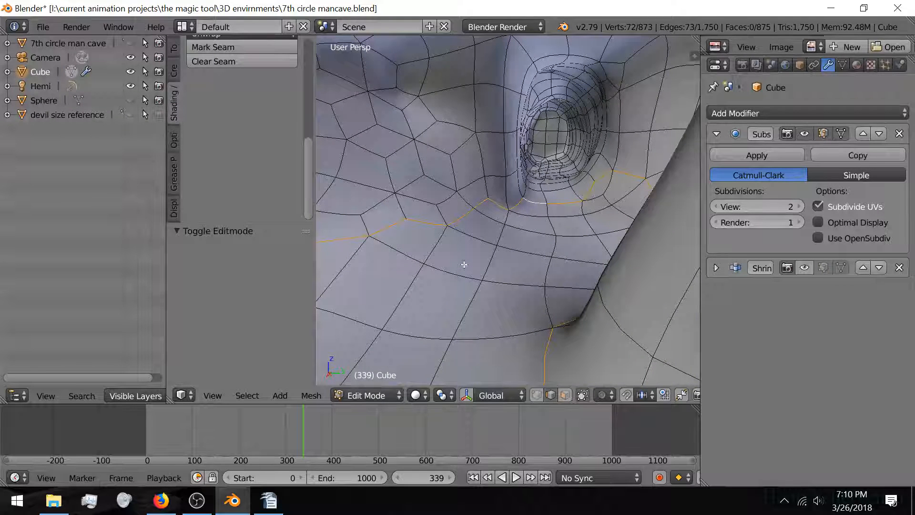
key(ctrl+e)
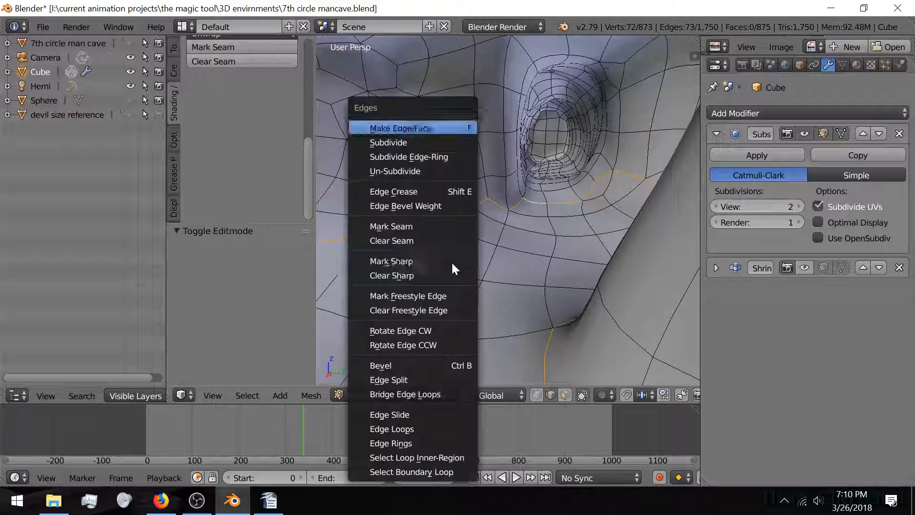
Step: Mark the selected edge chain as a seam, then deselect everything
click(448, 226)
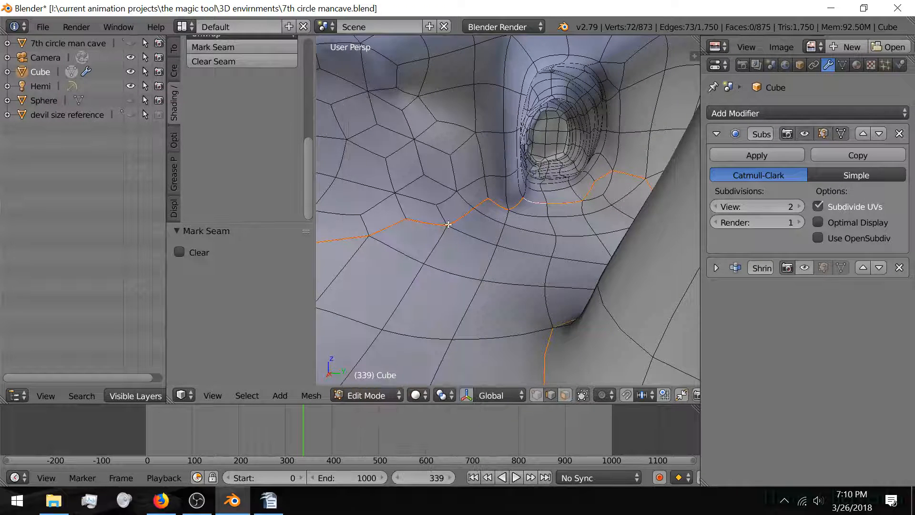
key(a)
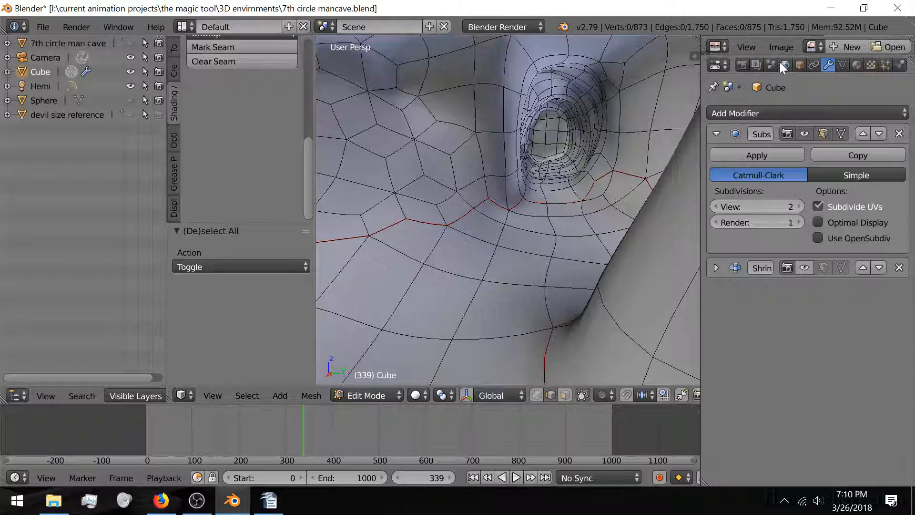
Step: Enlarge the image editor and select the floor faces linked within the seams, delimited by Seam
drag(782, 56, 754, 215)
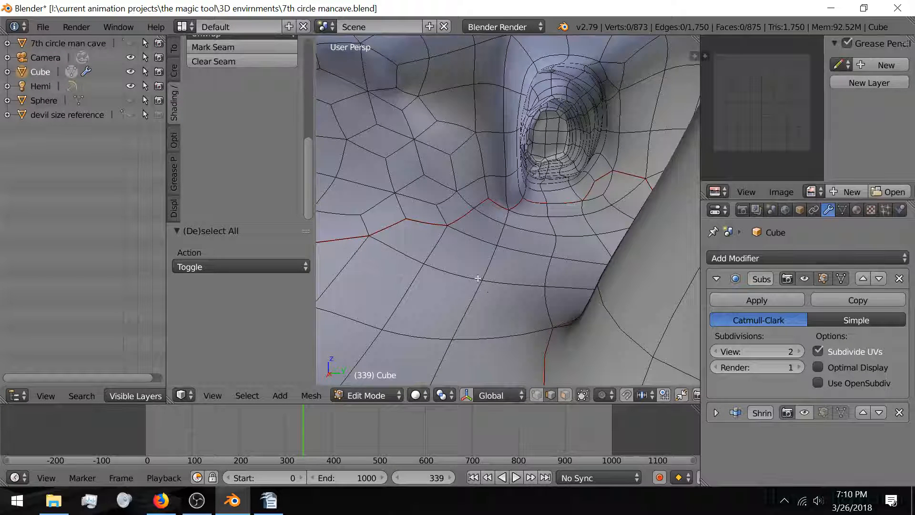
key(l)
click(219, 310)
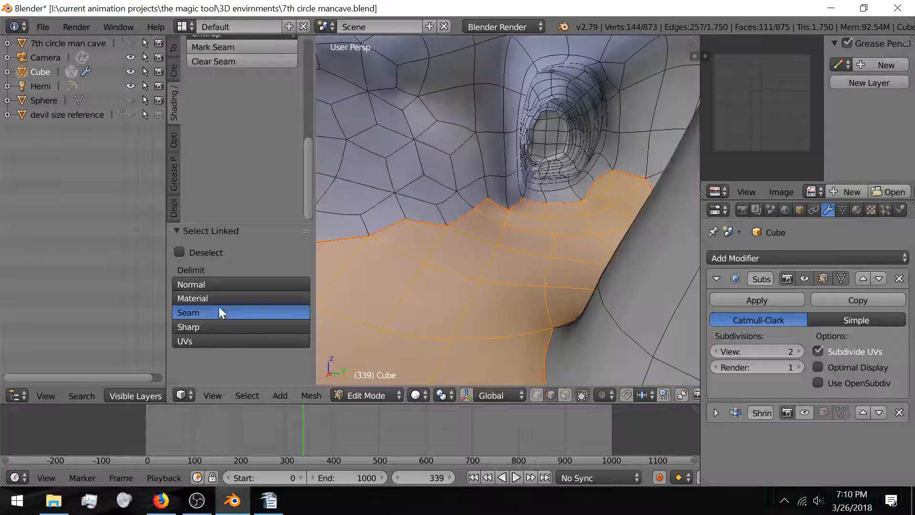
scroll(540, 276, down, 4)
middle_drag(534, 275, 498, 258)
scroll(506, 266, up, 3)
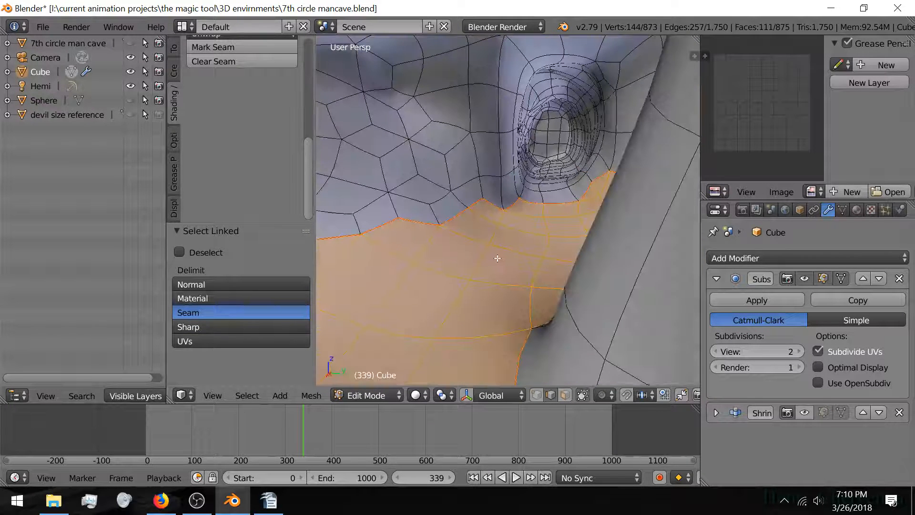
Step: Unwrap the selected floor faces into their own UV island
key(u)
click(494, 247)
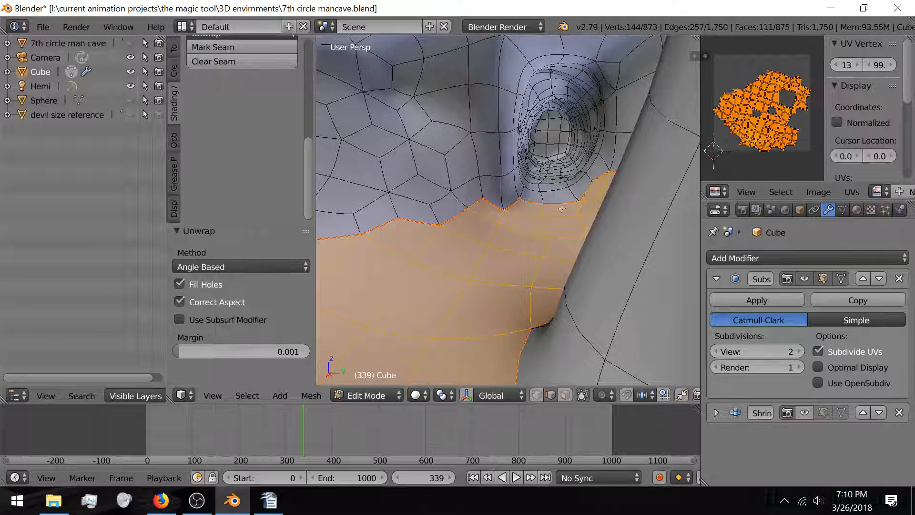
scroll(771, 106, up, 3)
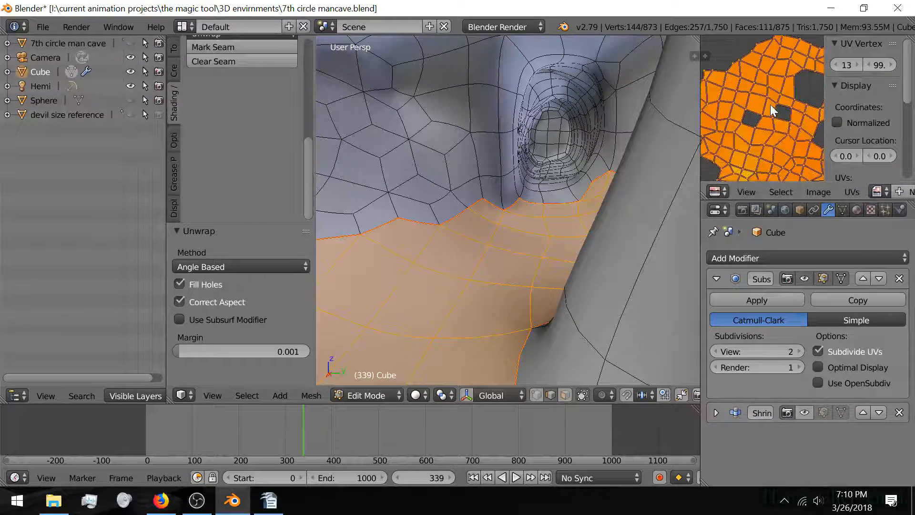
scroll(770, 107, down, 2)
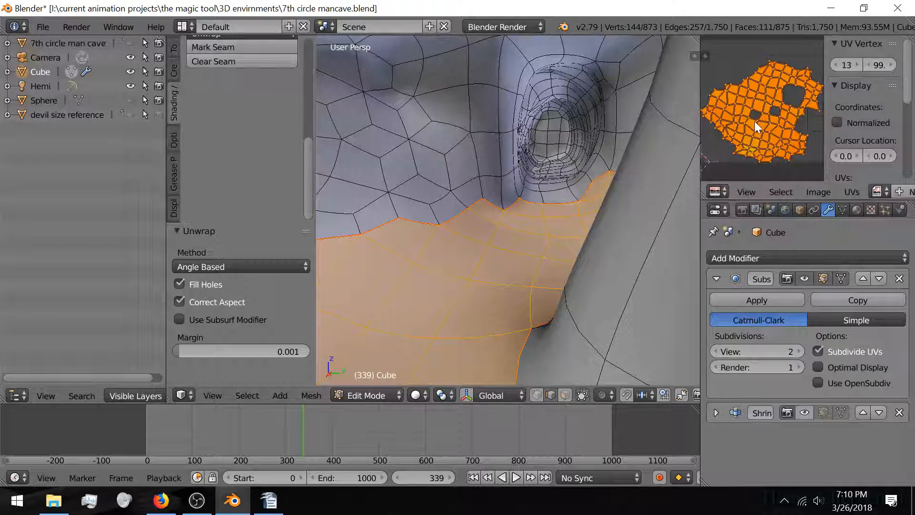
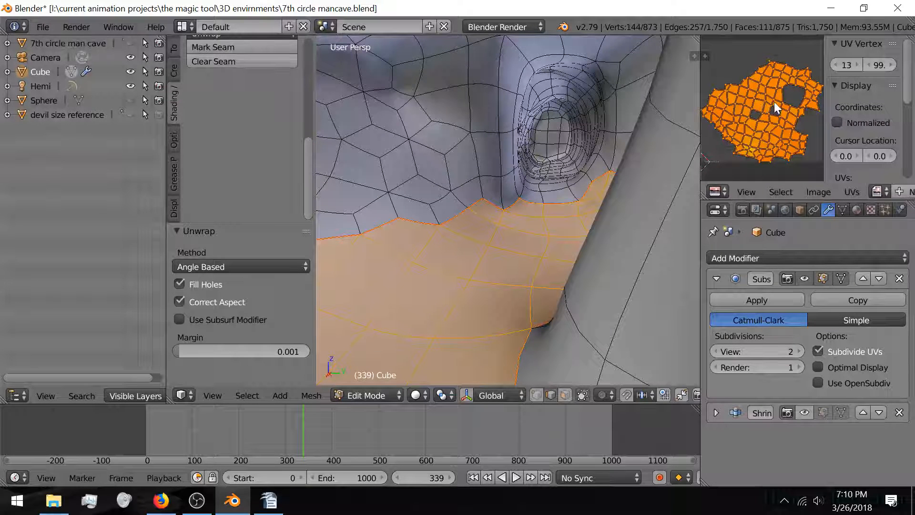
Step: Select all the UVs and rescale the cave's UV island
key(a)
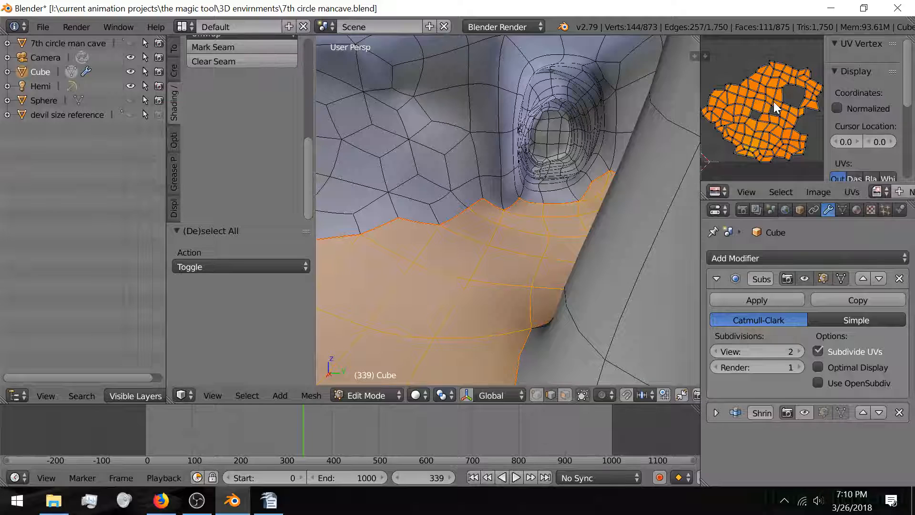
key(a)
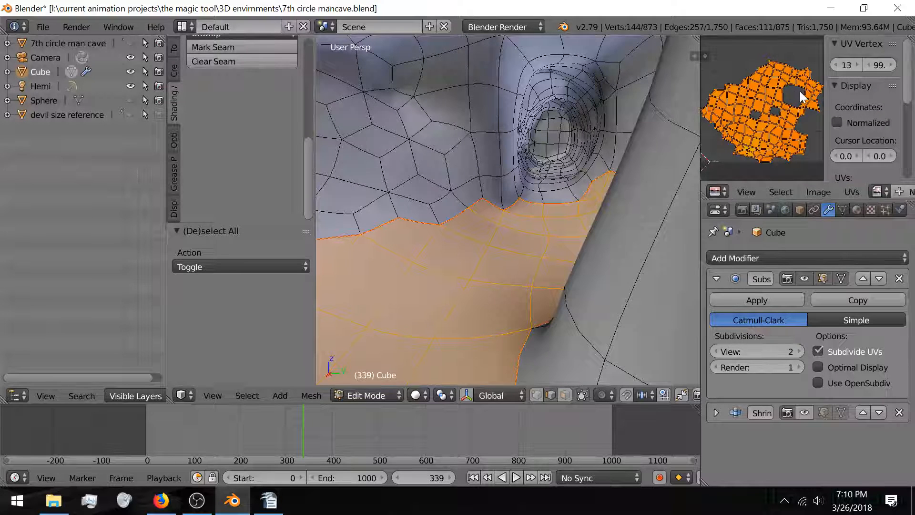
key(s)
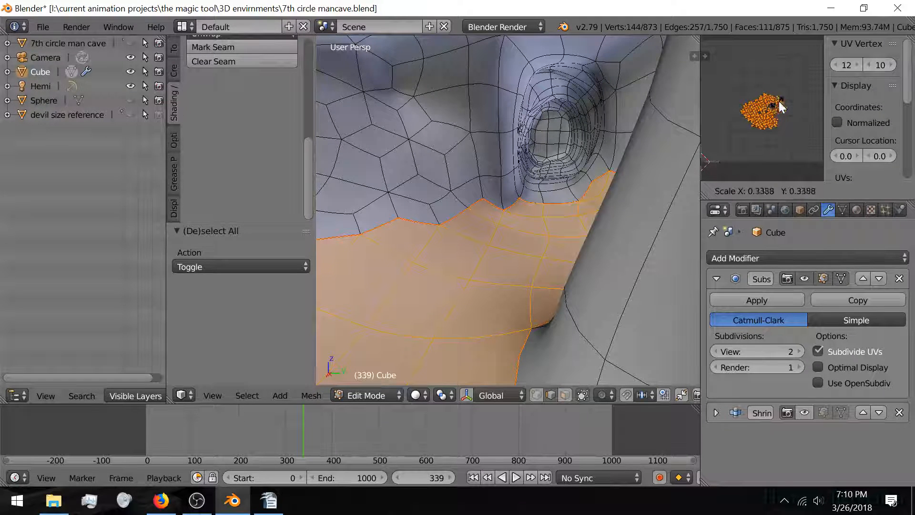
click(801, 93)
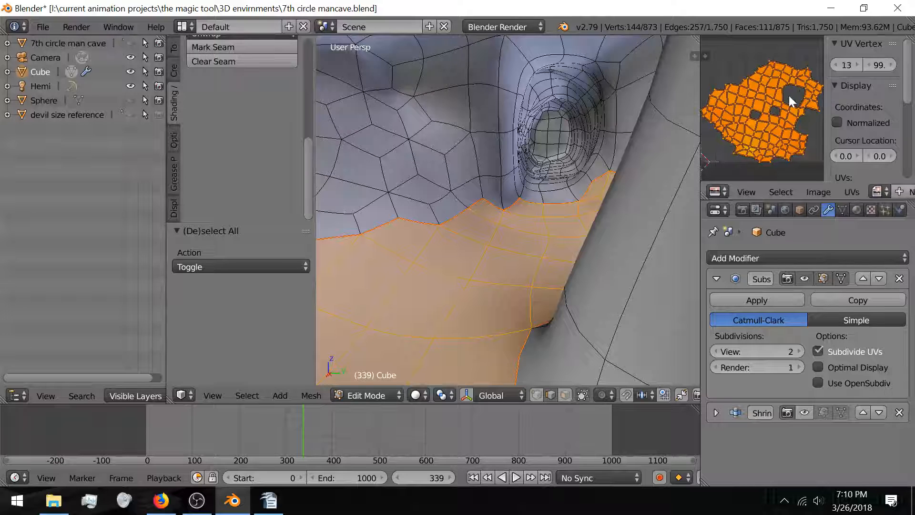
scroll(877, 123, down, 4)
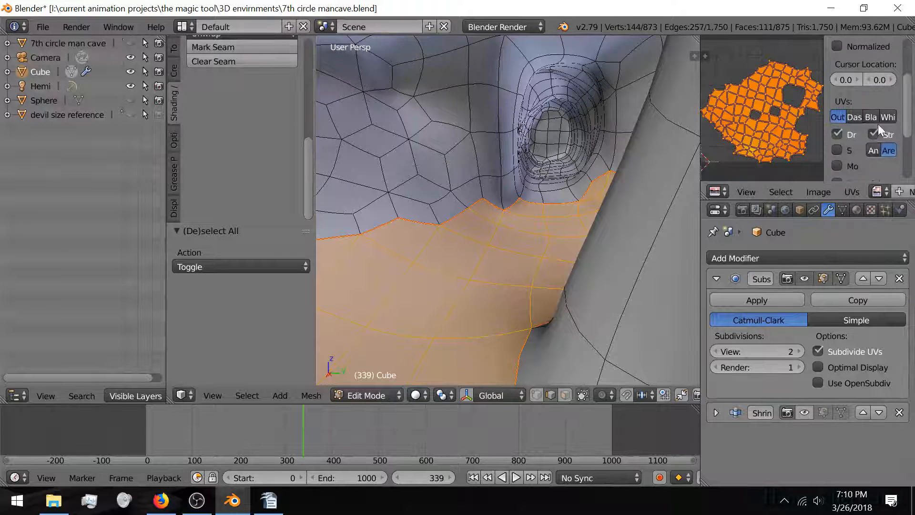
Step: Turn on the UV stretch display, comparing Angle with Area and ending on Area
click(874, 150)
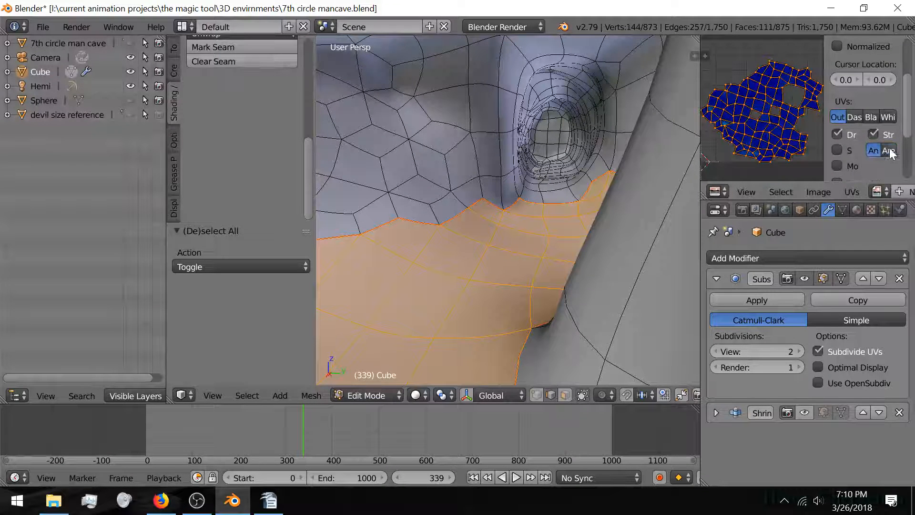
click(888, 150)
scroll(785, 129, up, 5)
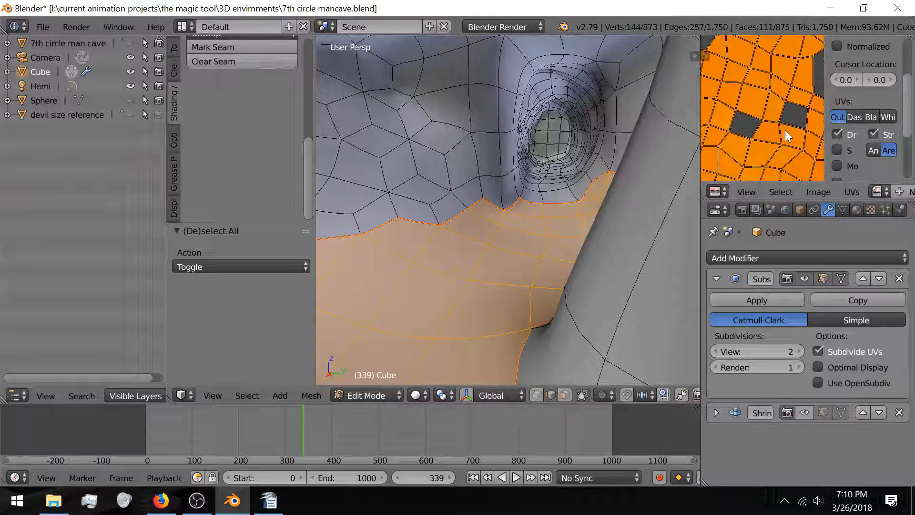
scroll(782, 128, down, 5)
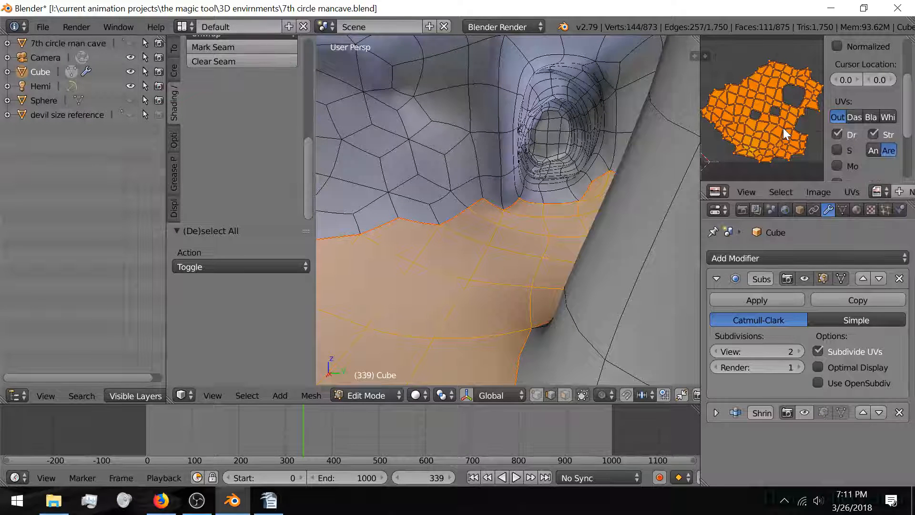
Step: Toggle the Shrinkwrap modifier's viewport display repeatedly to compare the cave mesh with and without it
click(804, 412)
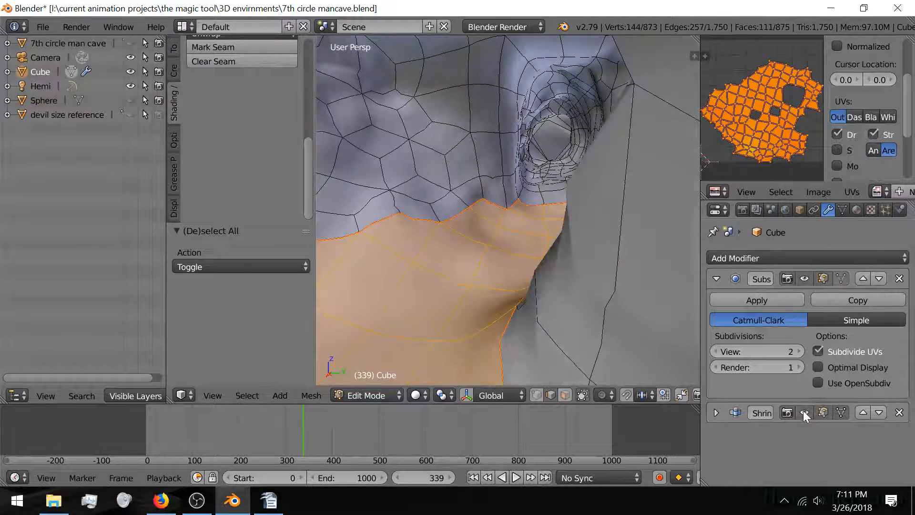
click(804, 411)
click(804, 412)
click(804, 412)
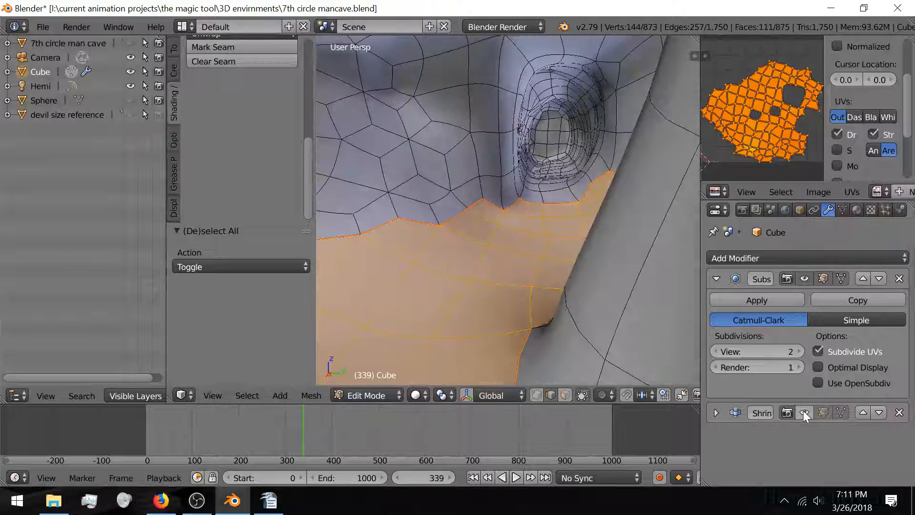
click(804, 412)
click(803, 412)
click(804, 412)
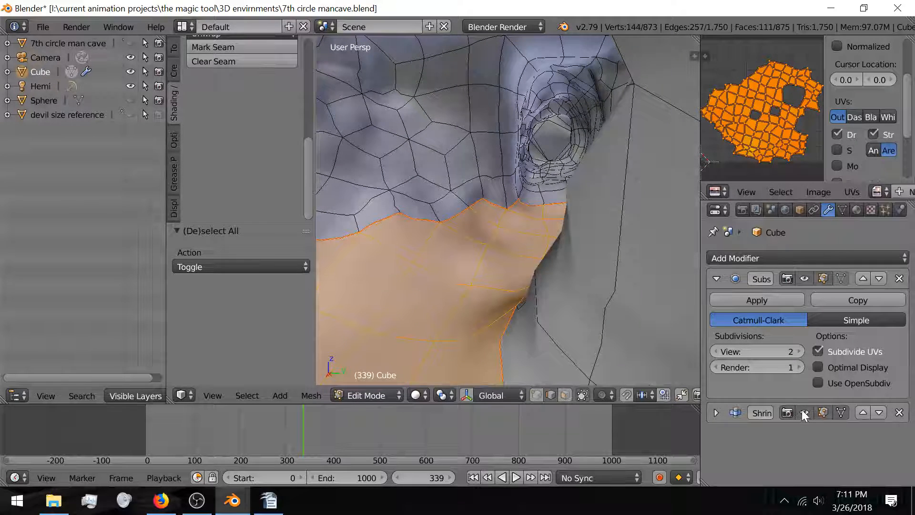
click(802, 415)
click(803, 416)
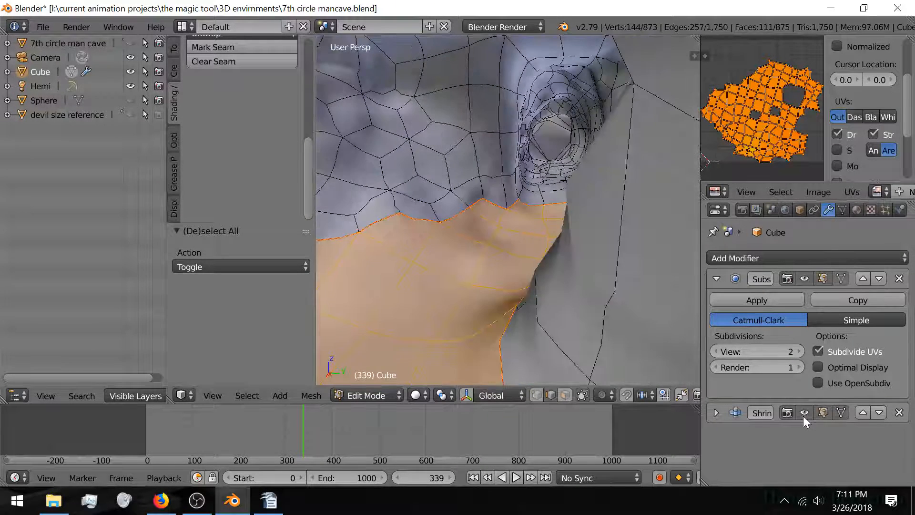
click(803, 416)
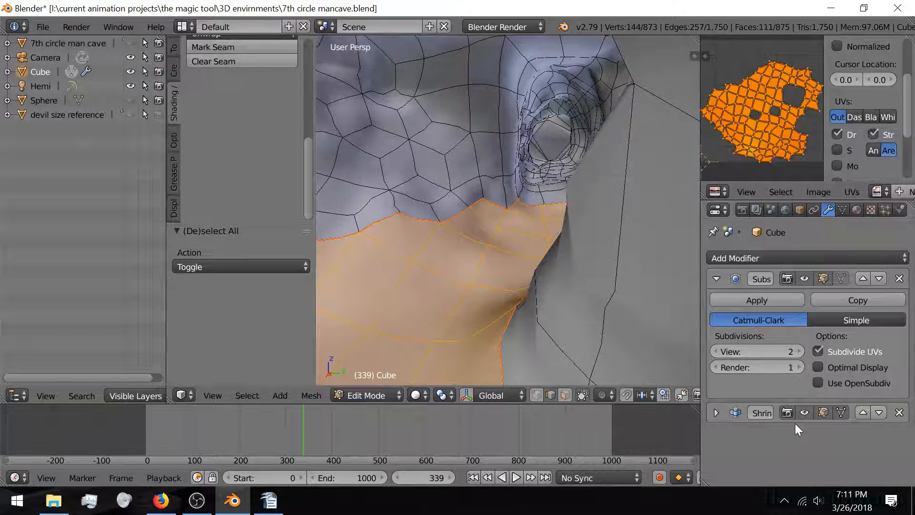
click(808, 418)
click(808, 418)
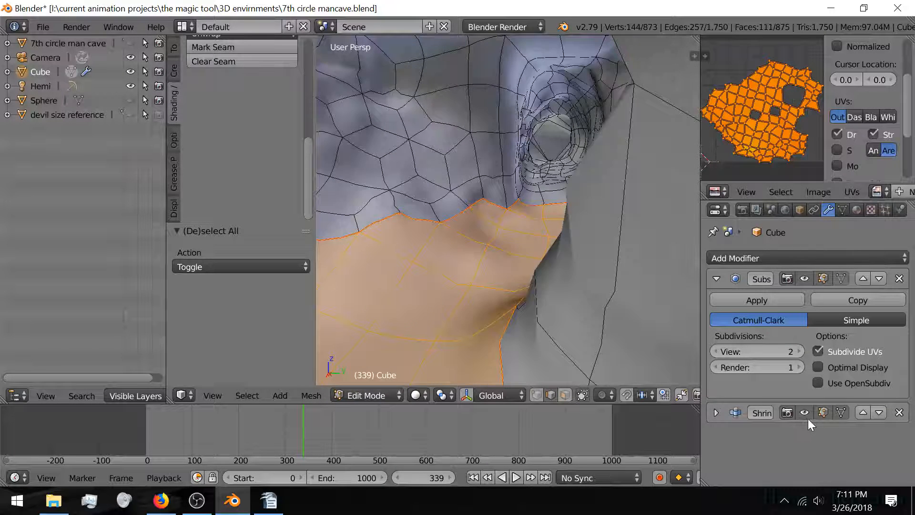
click(809, 418)
click(809, 418)
click(809, 419)
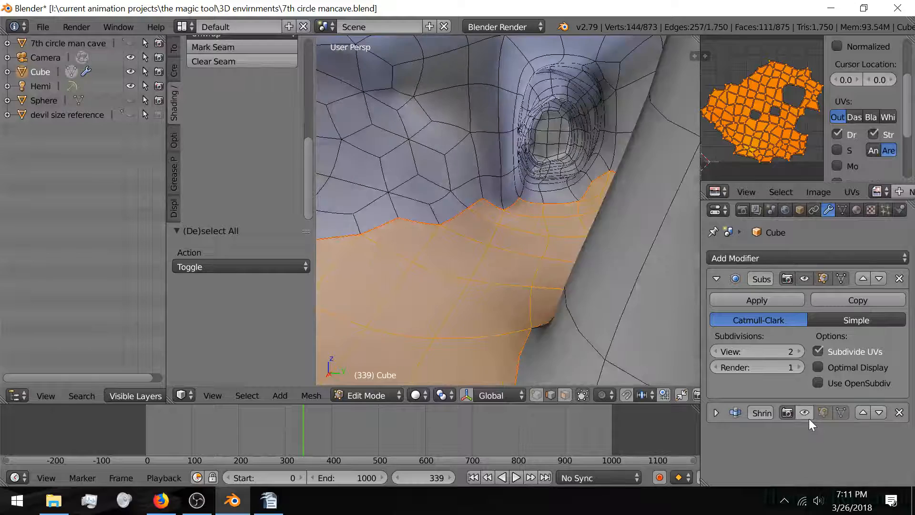
click(808, 418)
click(808, 418)
click(808, 418)
click(809, 419)
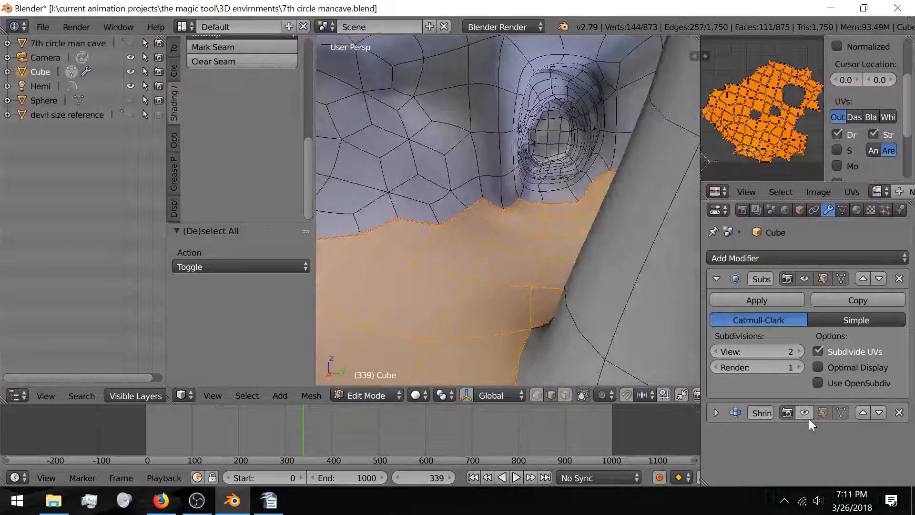
click(809, 419)
click(808, 419)
click(809, 418)
click(809, 418)
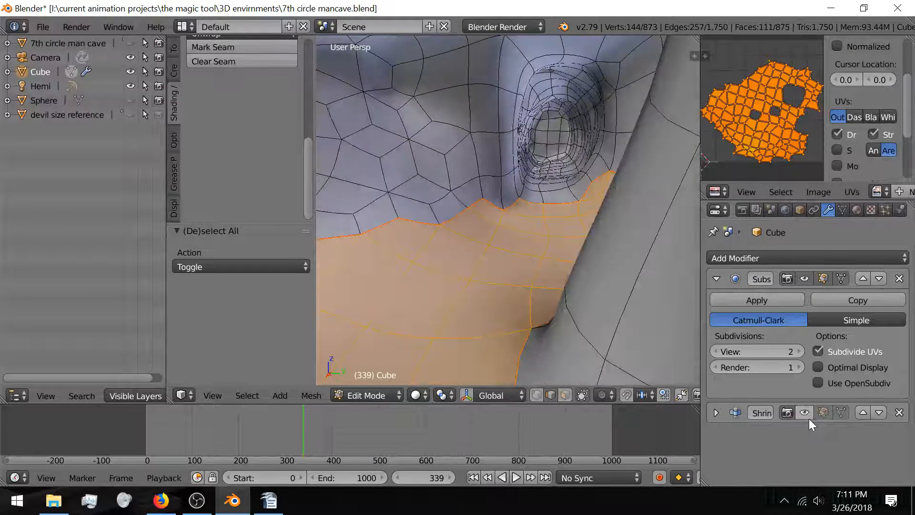
click(809, 419)
click(809, 419)
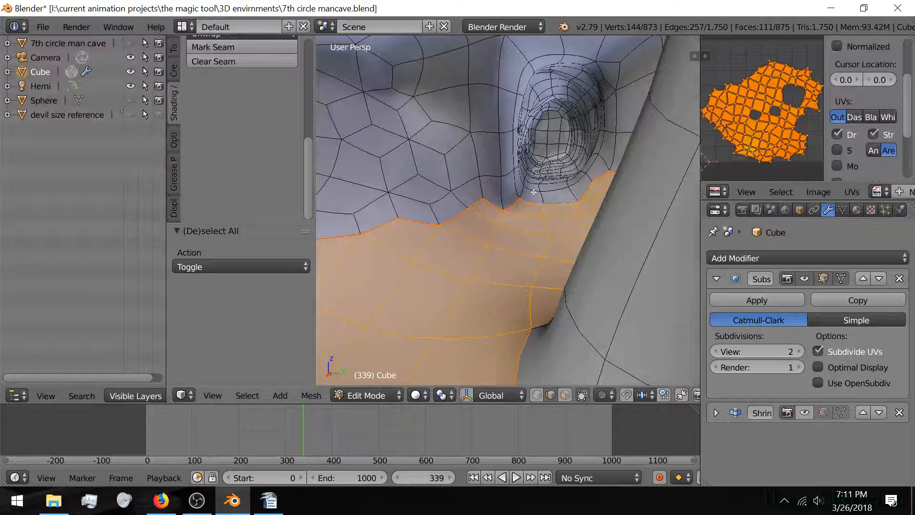
scroll(789, 109, up, 2)
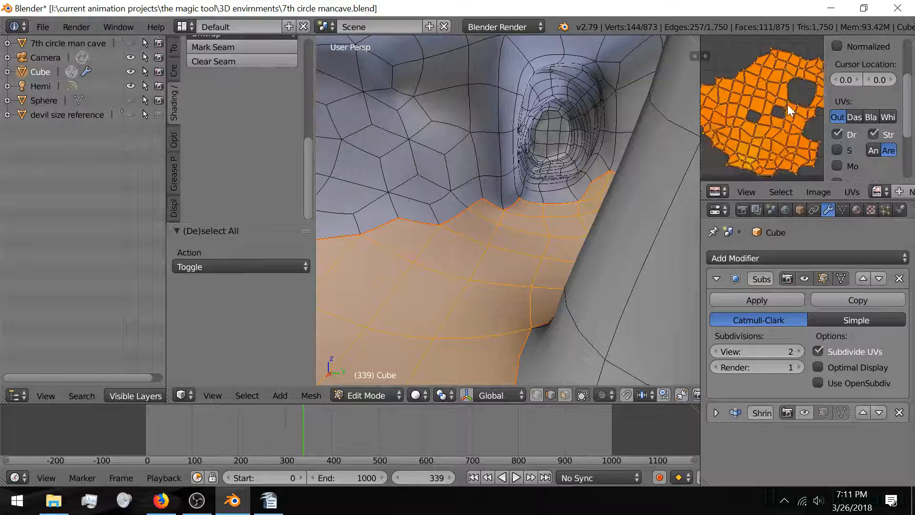
scroll(789, 109, down, 3)
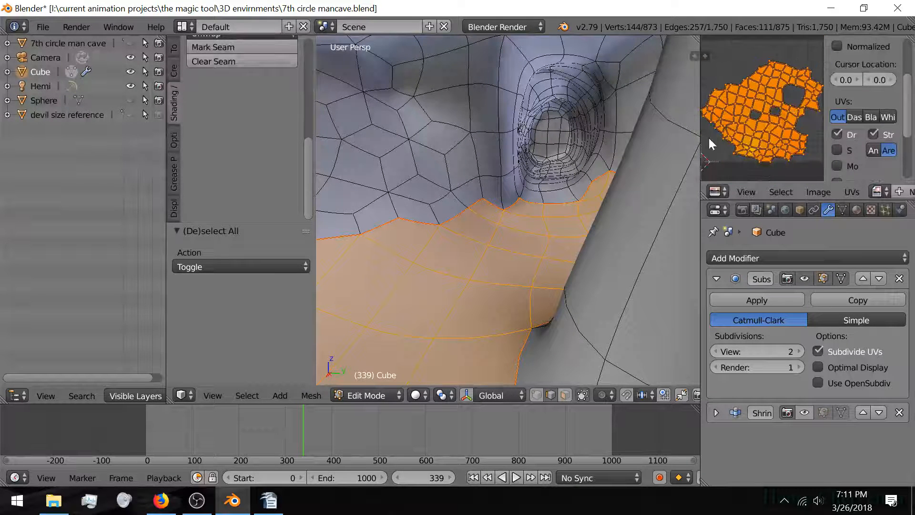
Step: Clear the selection, then select the vertical edges beside the tunnel and the first edges across its top
key(a)
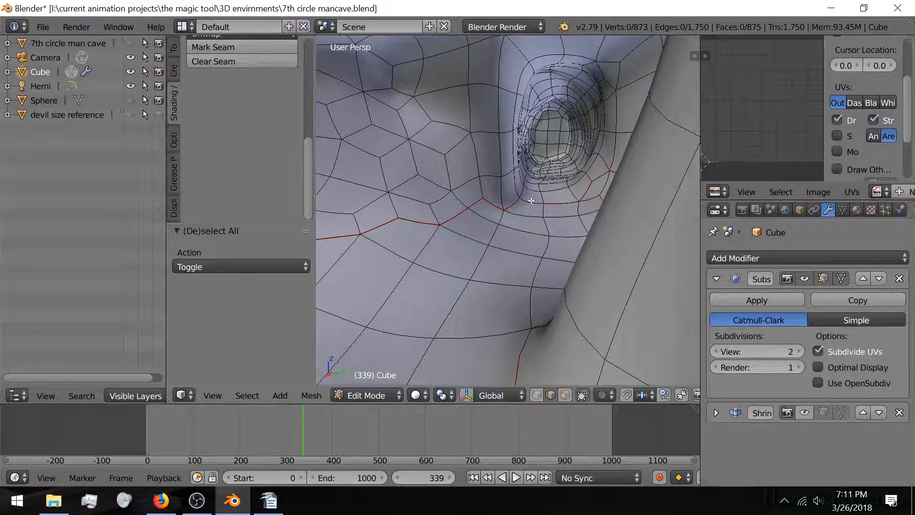
scroll(498, 282, down, 4)
scroll(494, 281, up, 4)
mouse_move(494, 276)
middle_down()
mouse_move(511, 270)
mouse_move(490, 261)
middle_up()
scroll(511, 263, up, 2)
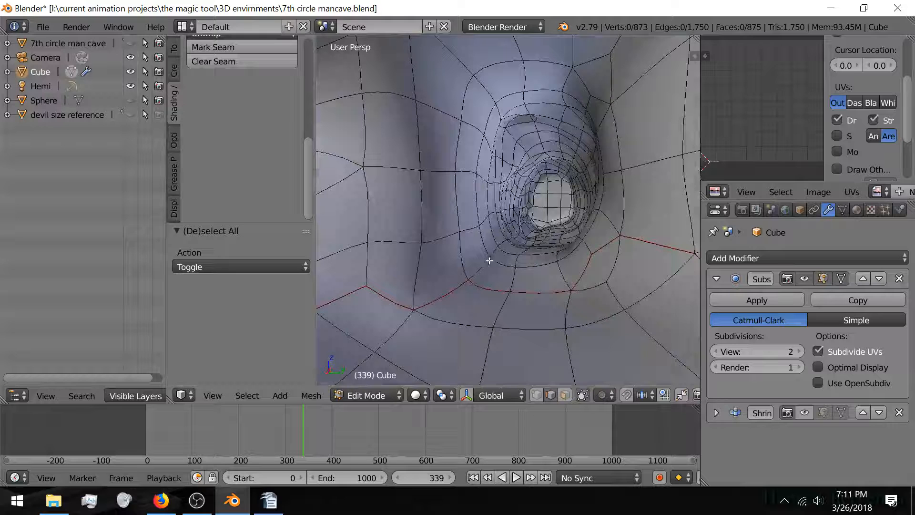
right_click(412, 270)
shift+right_click(417, 191)
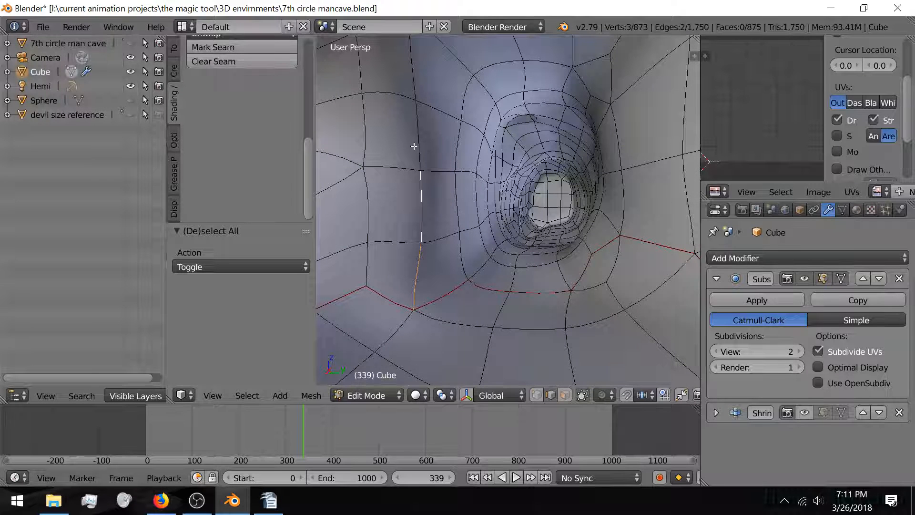
shift+right_click(421, 138)
middle_drag(423, 132, 435, 172)
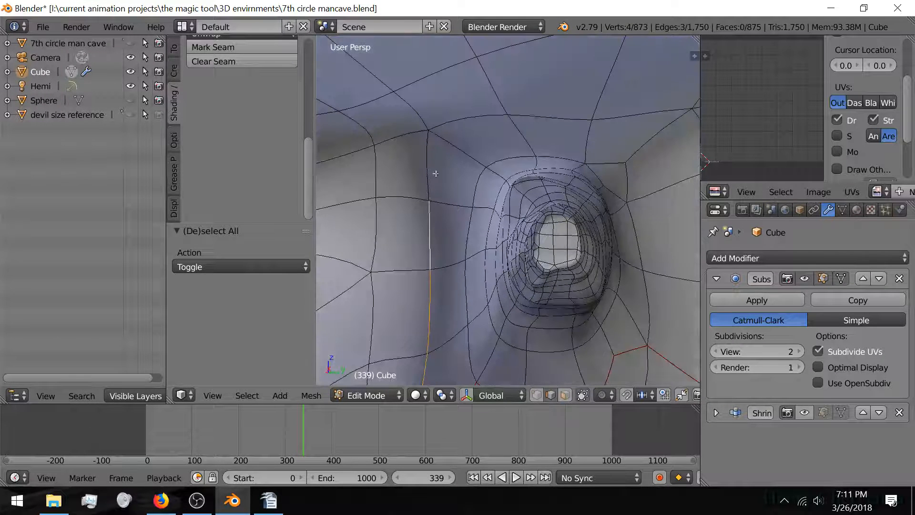
shift+right_click(430, 169)
shift+right_click(476, 118)
shift+right_click(553, 117)
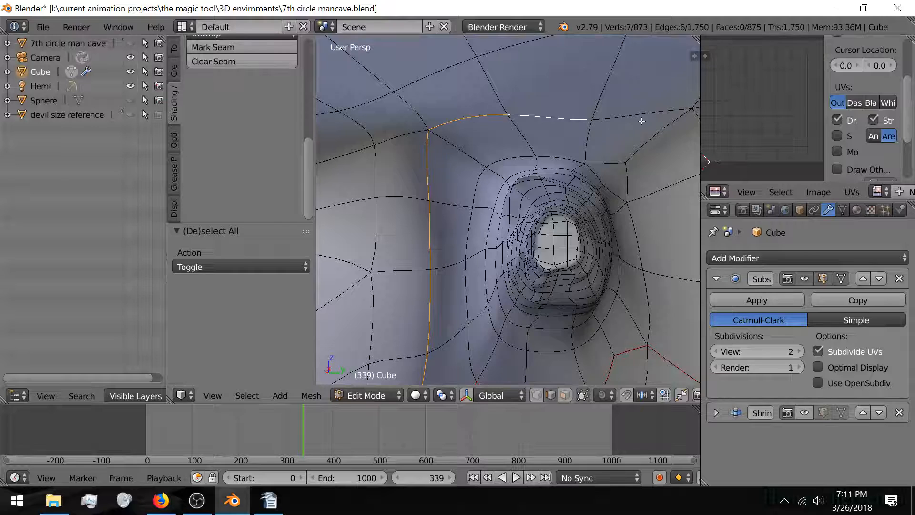
Step: Extend the edge chain across the top and down the other side of the tunnel opening
middle_drag(642, 122, 603, 130)
shift+right_click(532, 107)
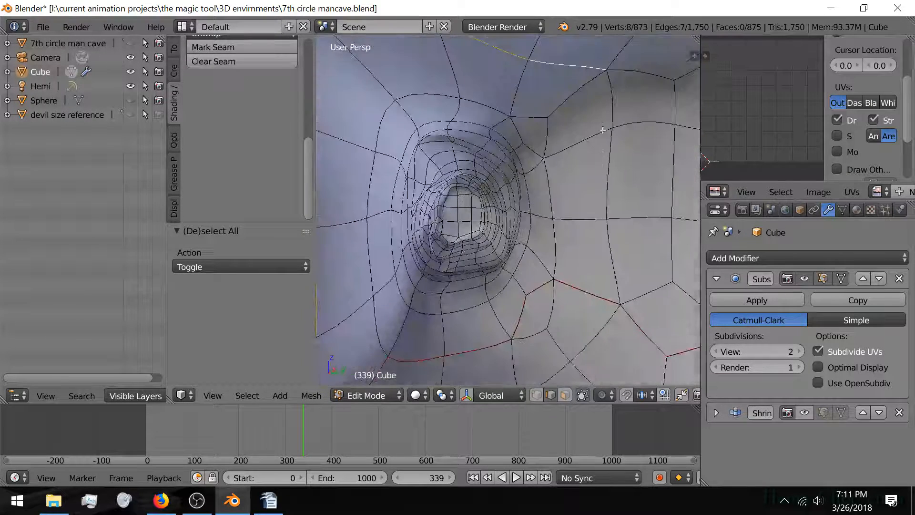
shift+right_click(610, 106)
shift+right_click(596, 212)
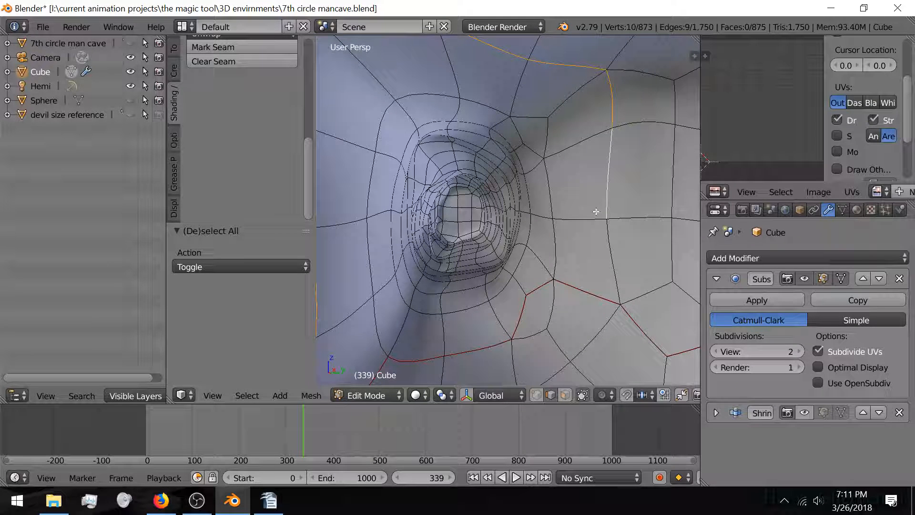
shift+right_click(628, 267)
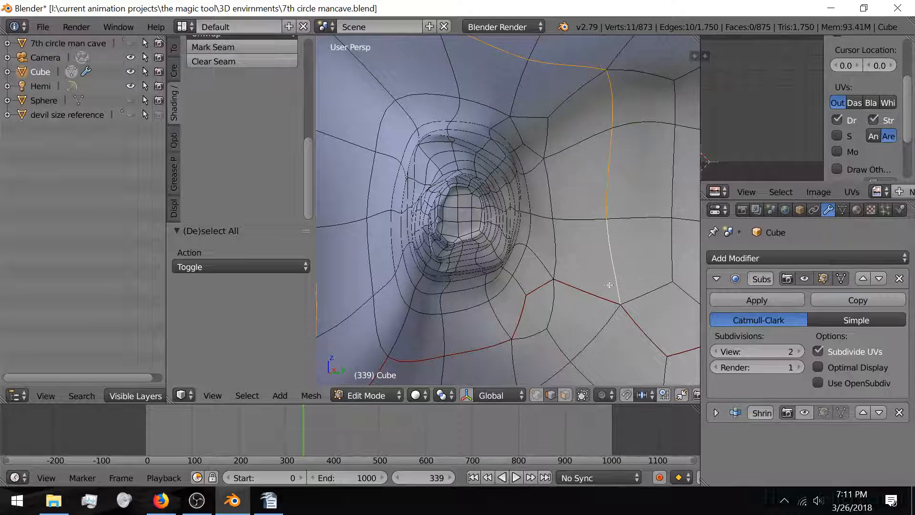
shift+right_click(403, 328)
shift+right_click(417, 296)
middle_drag(421, 296, 580, 212)
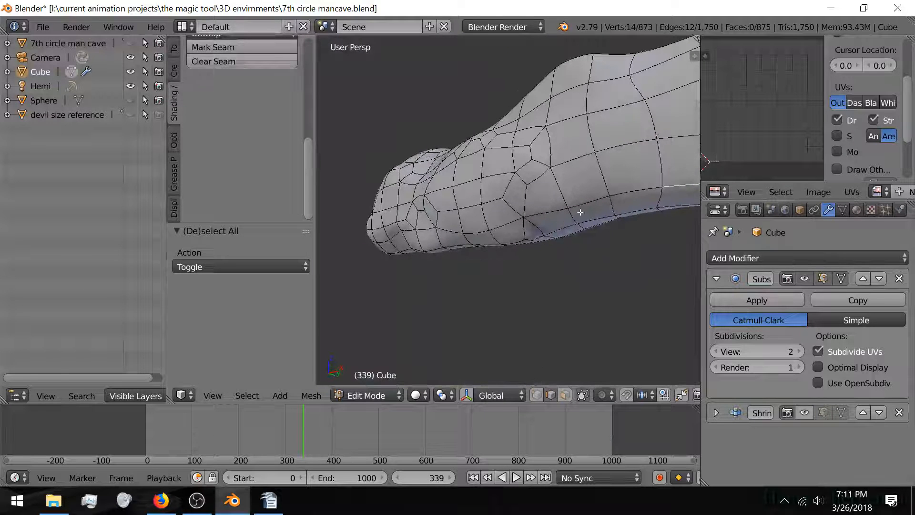
Step: Add the lower-loop edges of the end ring to the selection, working toward the left
shift+right_click(620, 195)
shift+right_click(590, 202)
shift+right_click(544, 214)
shift+right_click(496, 233)
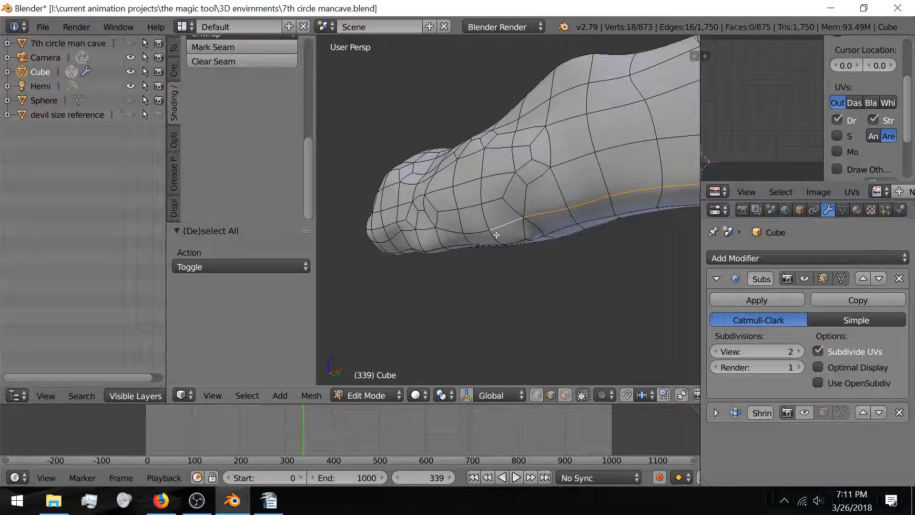
middle_drag(496, 235, 534, 213)
shift+right_click(529, 220)
shift+right_click(493, 217)
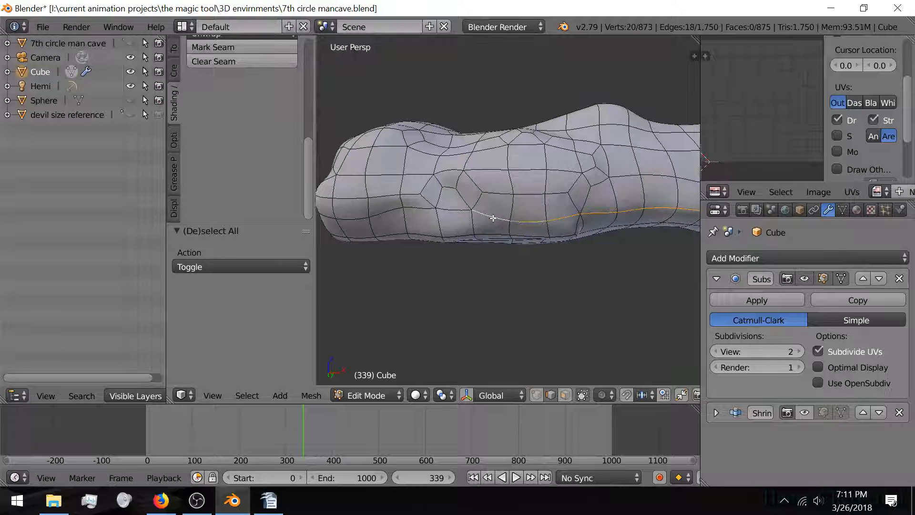
shift+right_click(454, 209)
shift+right_click(425, 203)
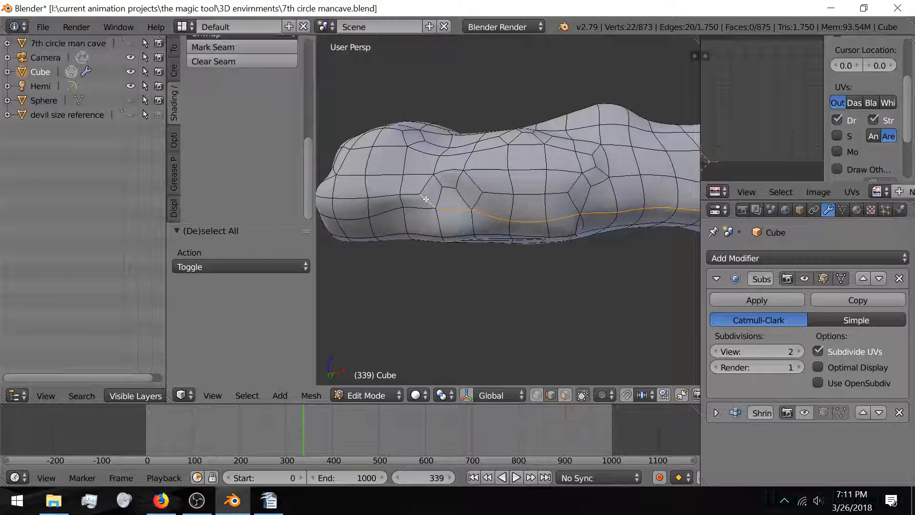
shift+right_click(394, 234)
middle_drag(426, 200, 459, 174)
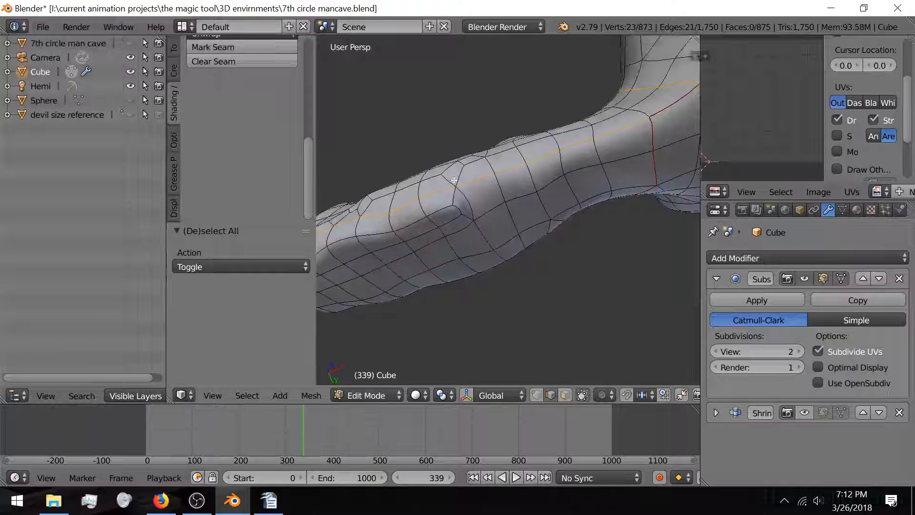
scroll(454, 180, up, 3)
Step: Fix stray edges in the selection and continue the loop along the tube
shift+right_click(551, 200)
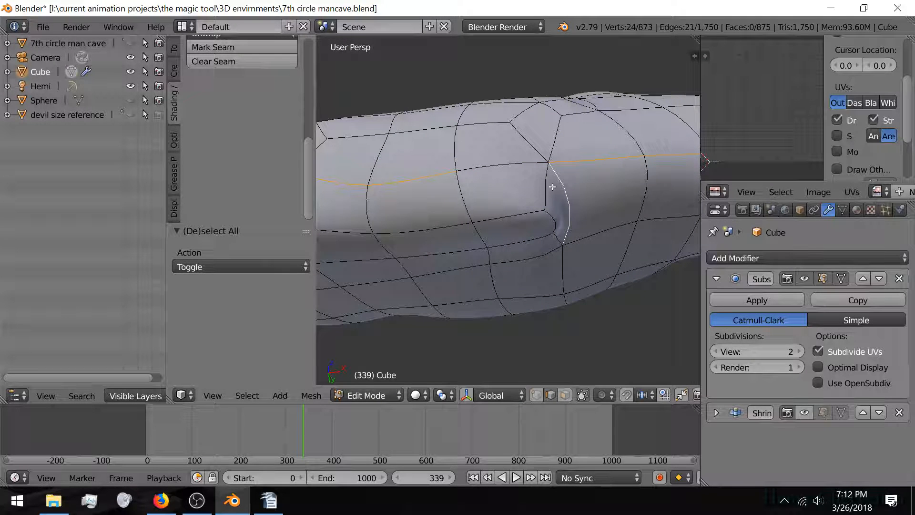
shift+right_click(552, 187)
shift+right_click(508, 216)
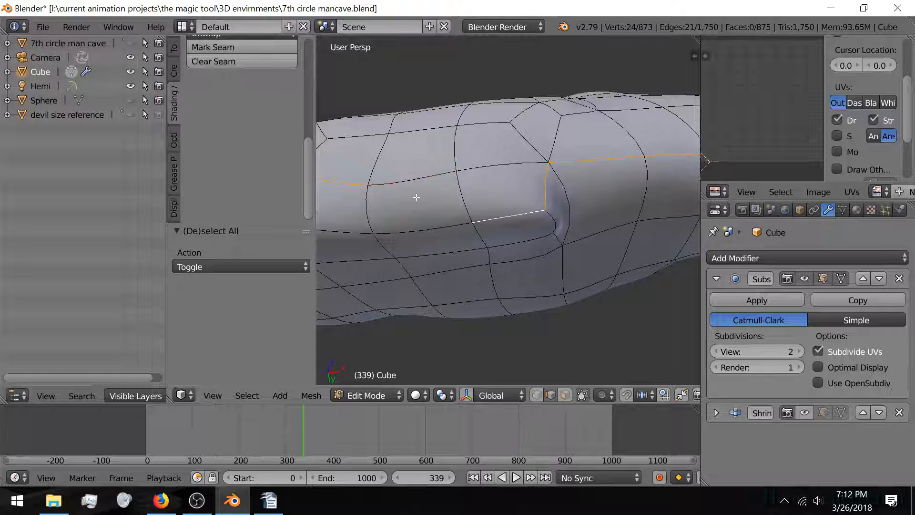
shift+middle_drag(424, 217, 586, 238)
shift+right_click(460, 221)
shift+right_click(402, 234)
shift+middle_drag(505, 247, 438, 242)
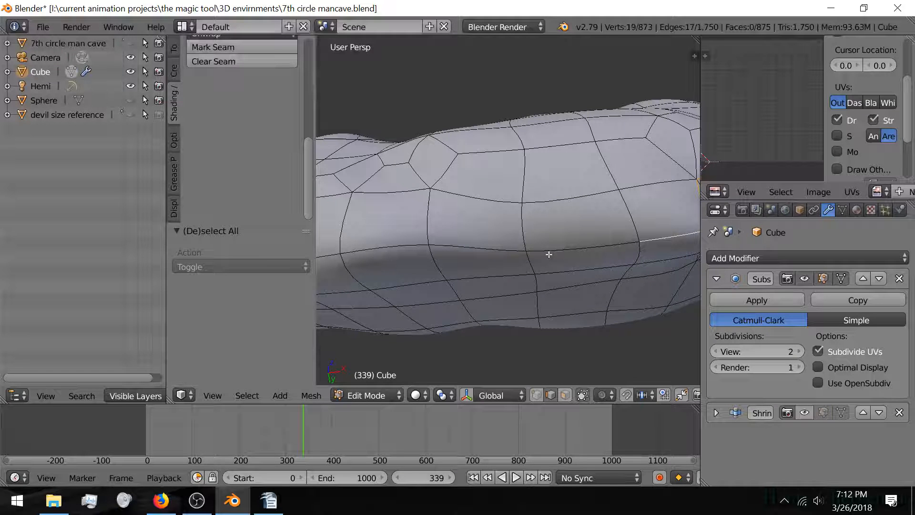
shift+right_click(549, 254)
shift+right_click(477, 248)
shift+right_click(382, 249)
shift+middle_drag(374, 250, 579, 226)
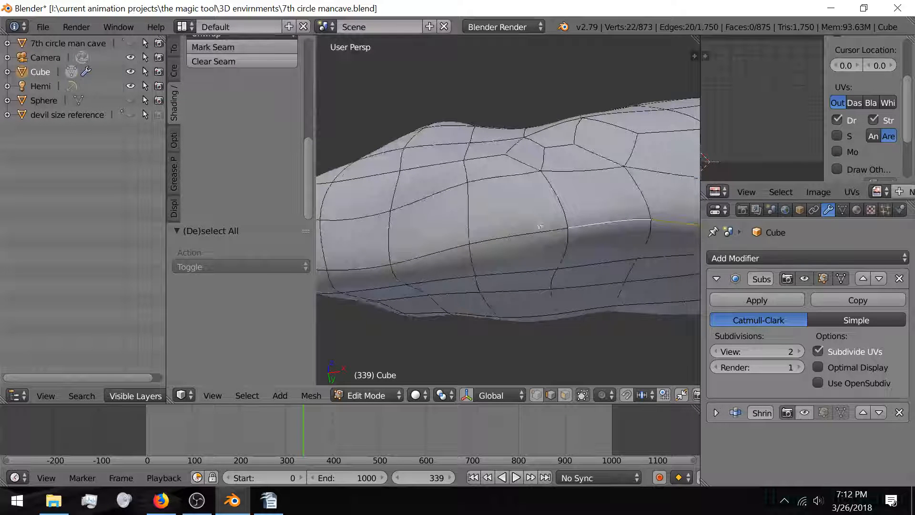
Step: Continue the edge loop to the rounded end and up its corner
shift+right_click(515, 233)
shift+right_click(422, 255)
shift+middle_drag(418, 255, 487, 249)
shift+right_click(457, 254)
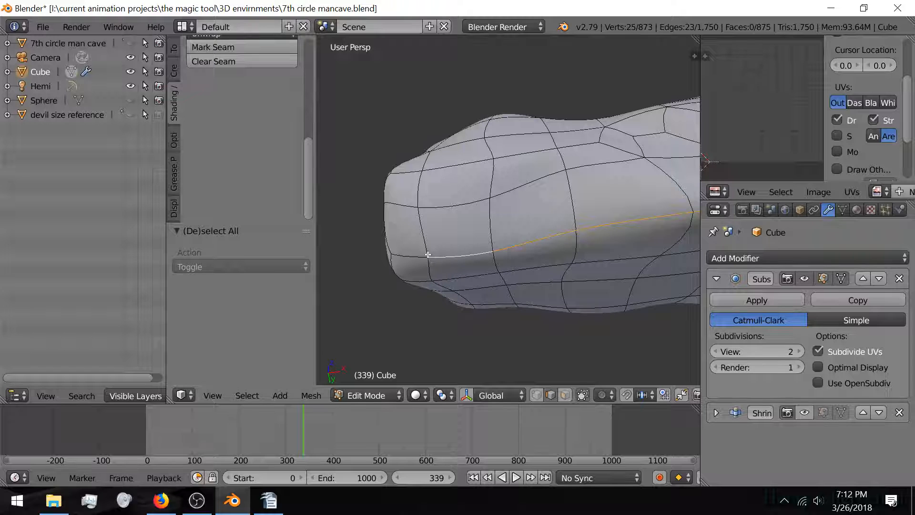
shift+right_click(419, 254)
middle_drag(419, 254, 504, 270)
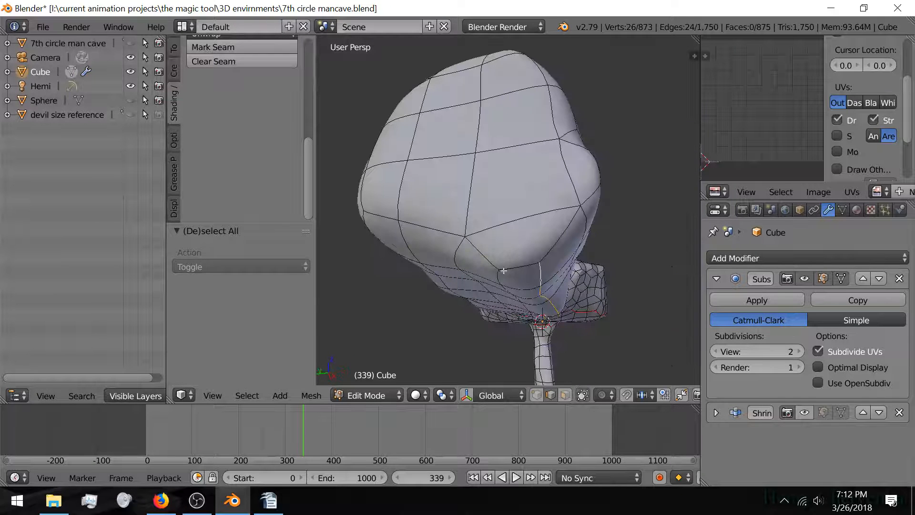
shift+right_click(553, 239)
middle_drag(572, 213, 481, 241)
shift+right_click(434, 254)
shift+right_click(442, 224)
shift+right_click(435, 204)
shift+right_click(427, 165)
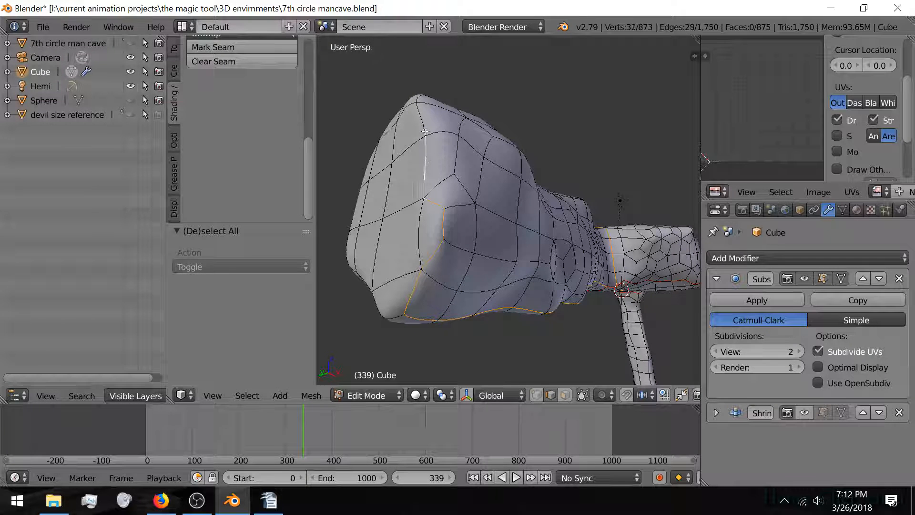
shift+right_click(424, 131)
middle_drag(425, 131, 478, 173)
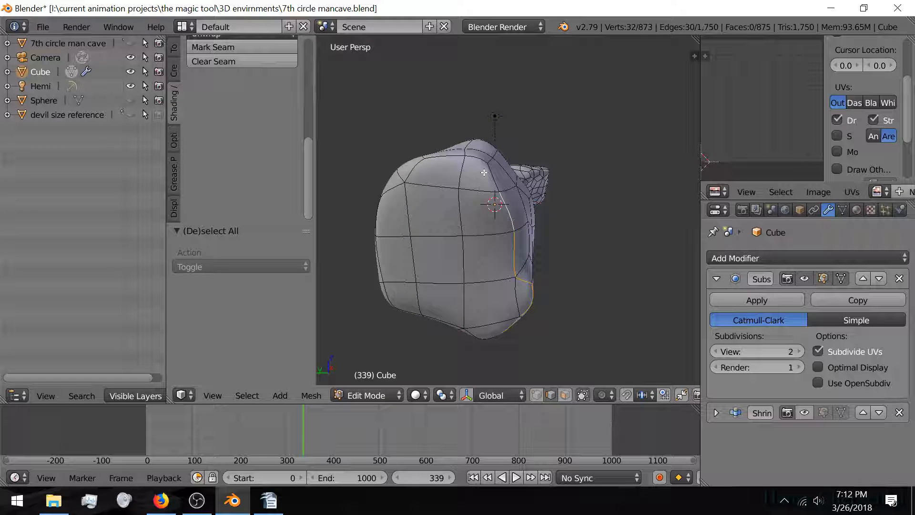
Step: Add the edges up the side and across the upper left to close the ring
shift+right_click(484, 173)
shift+right_click(476, 158)
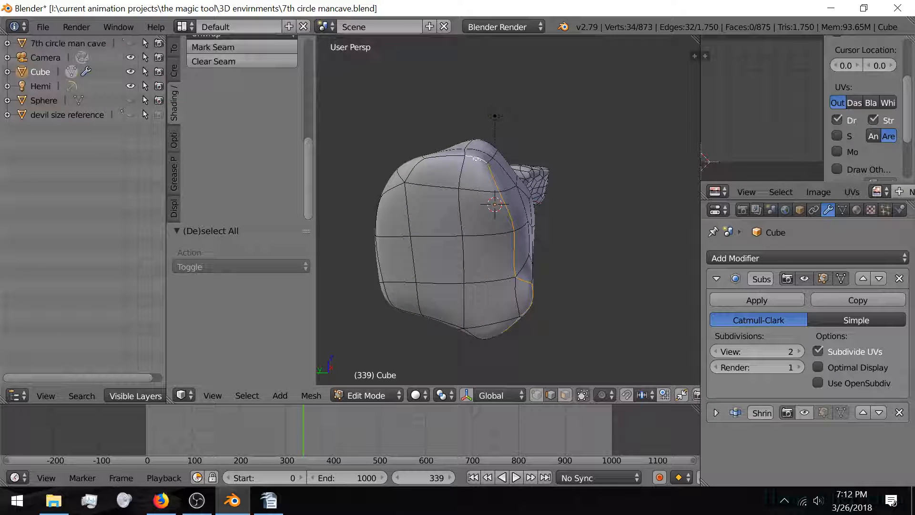
shift+right_click(444, 156)
shift+right_click(413, 169)
shift+right_click(391, 191)
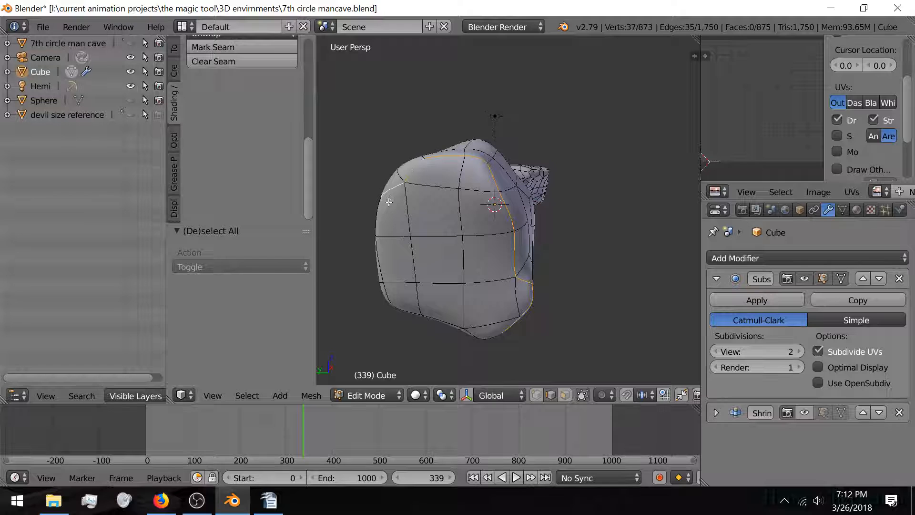
middle_drag(389, 202, 469, 256)
ctrl+right_click(447, 216)
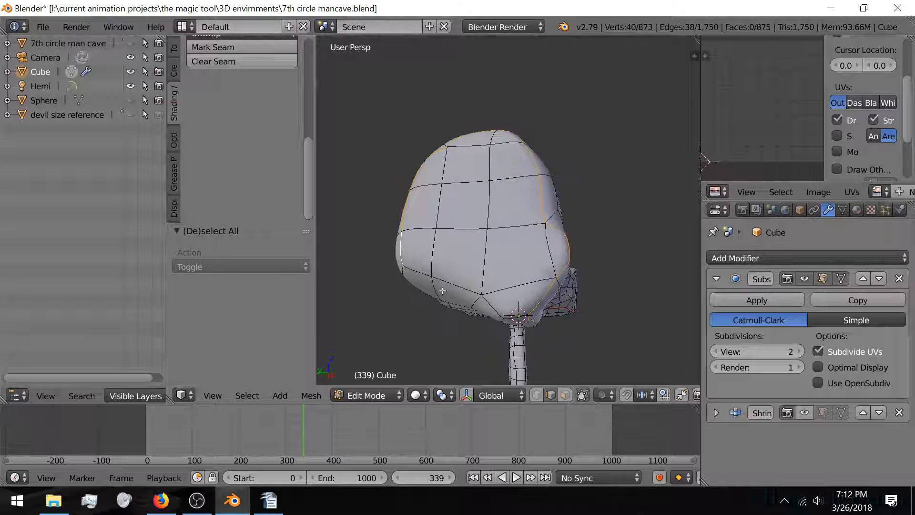
Step: Briefly show the Shrinkwrap effect to inspect the end, then hide it again
click(804, 413)
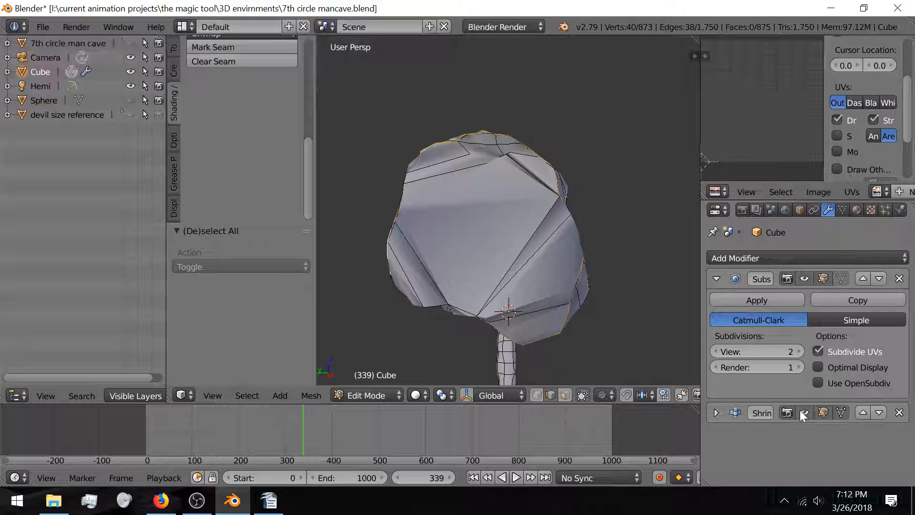
mouse_move(399, 191)
middle_down()
mouse_move(494, 203)
mouse_move(376, 202)
mouse_move(406, 204)
middle_up()
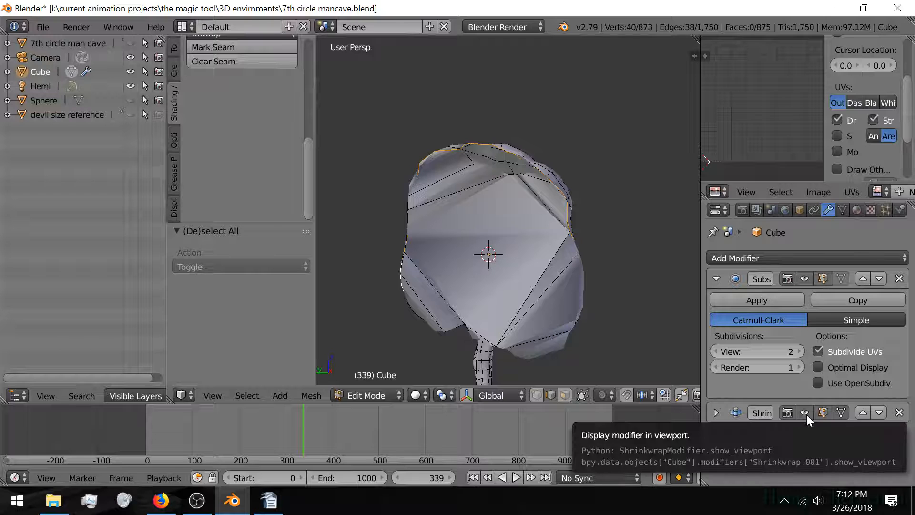
click(806, 413)
middle_drag(517, 270, 458, 251)
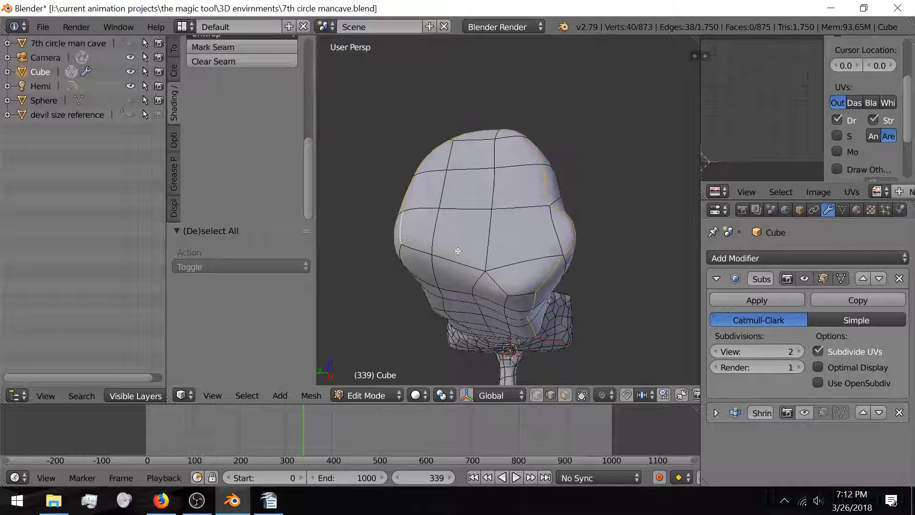
key(ctrl+e)
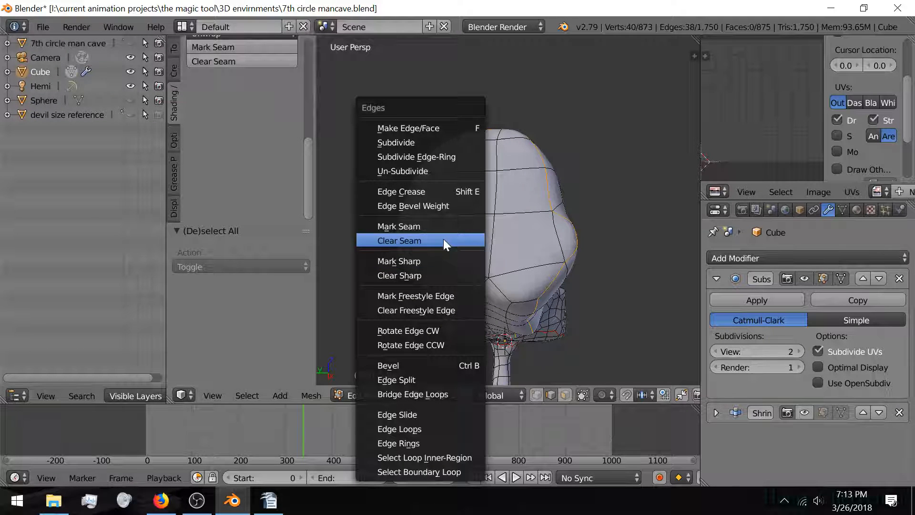
Step: Mark the edge ring as a seam, unwrap the linked end section, then deselect everything
click(429, 226)
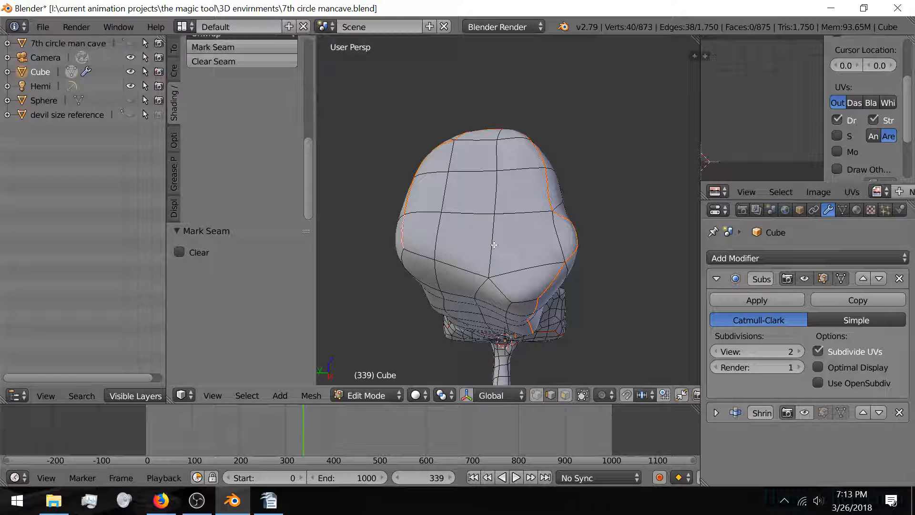
key(l)
key(u)
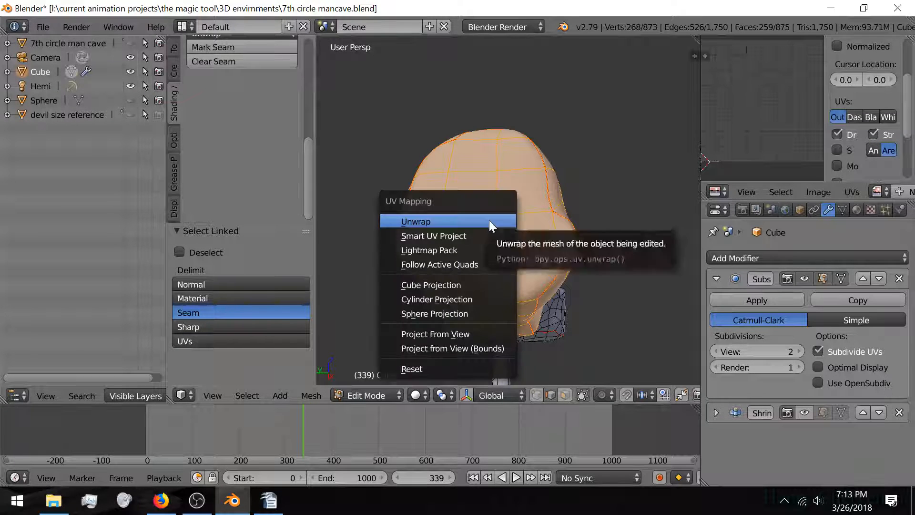
click(489, 220)
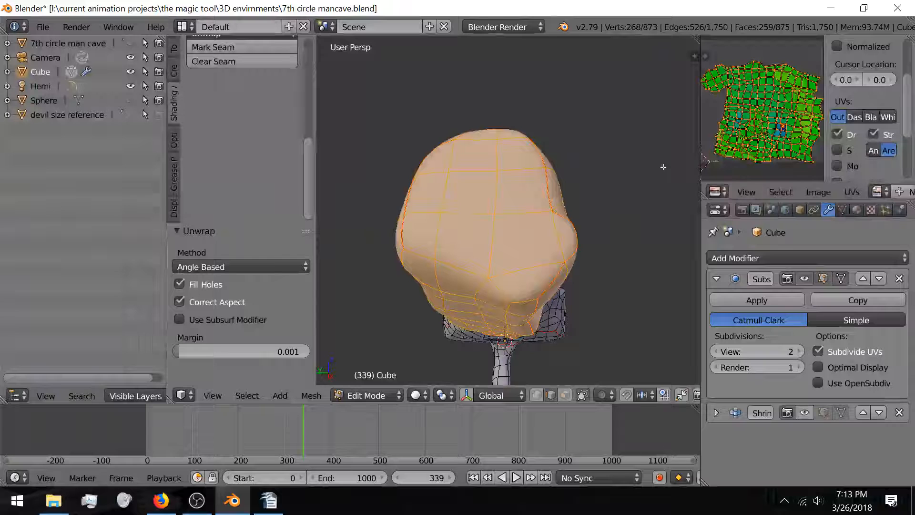
scroll(785, 138, up, 2)
scroll(773, 139, up, 2)
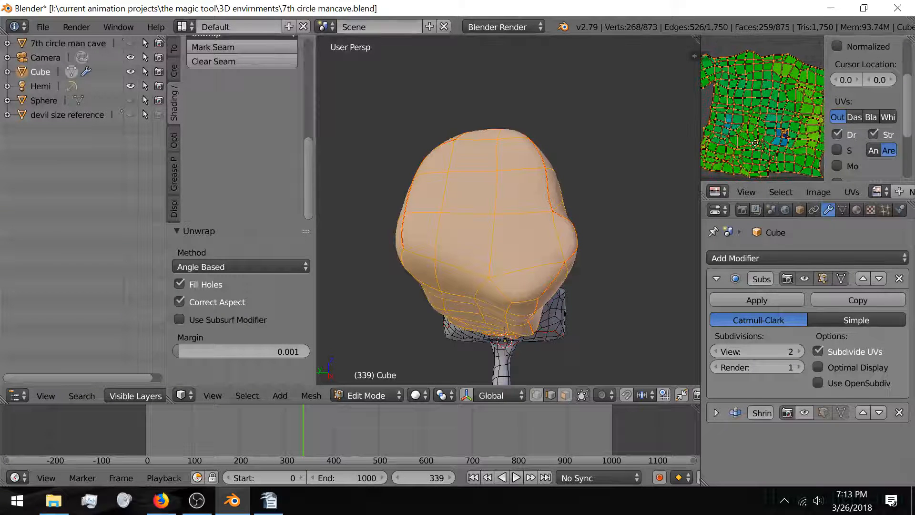
scroll(773, 126, up, 4)
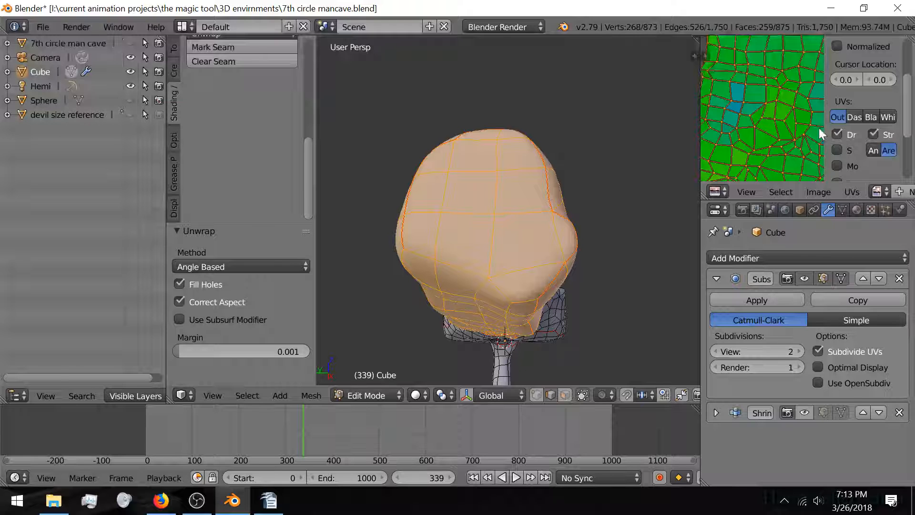
scroll(795, 145, up, 4)
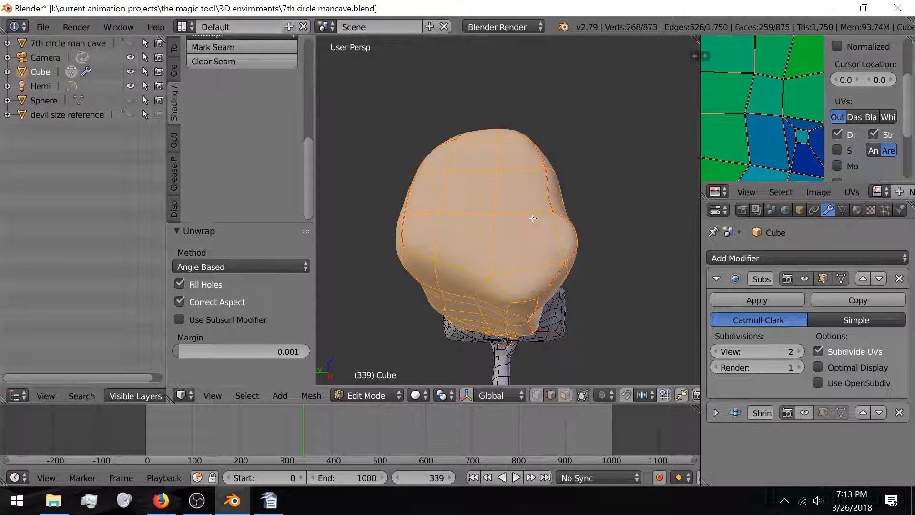
key(a)
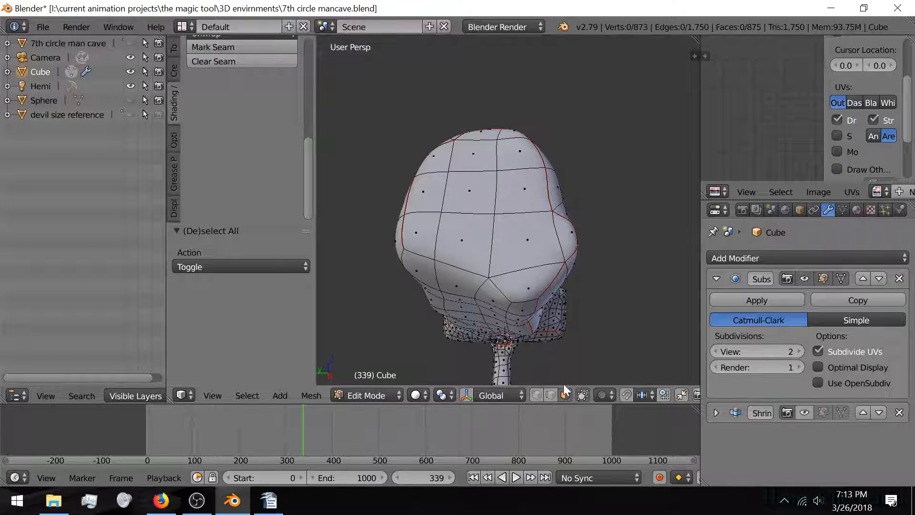
Step: Select all the rounded end cap faces and delete them
right_click(527, 286)
shift+right_click(555, 238)
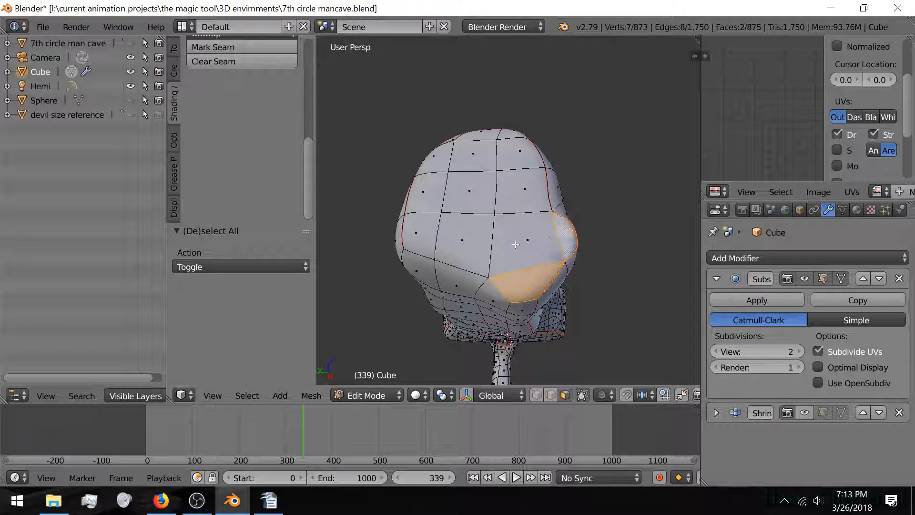
shift+right_click(515, 244)
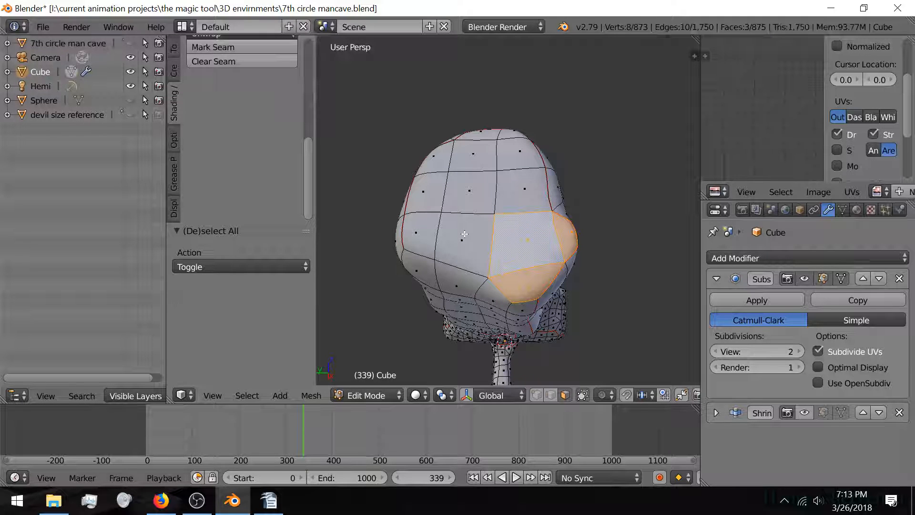
shift+right_click(464, 235)
shift+right_click(417, 231)
shift+right_click(424, 193)
shift+right_click(435, 159)
shift+right_click(484, 138)
shift+right_click(478, 152)
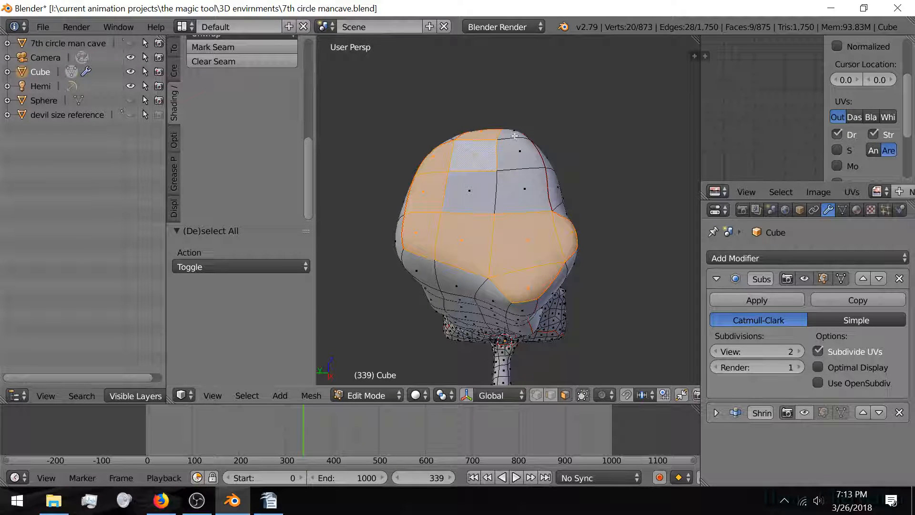
shift+right_click(515, 136)
shift+right_click(514, 158)
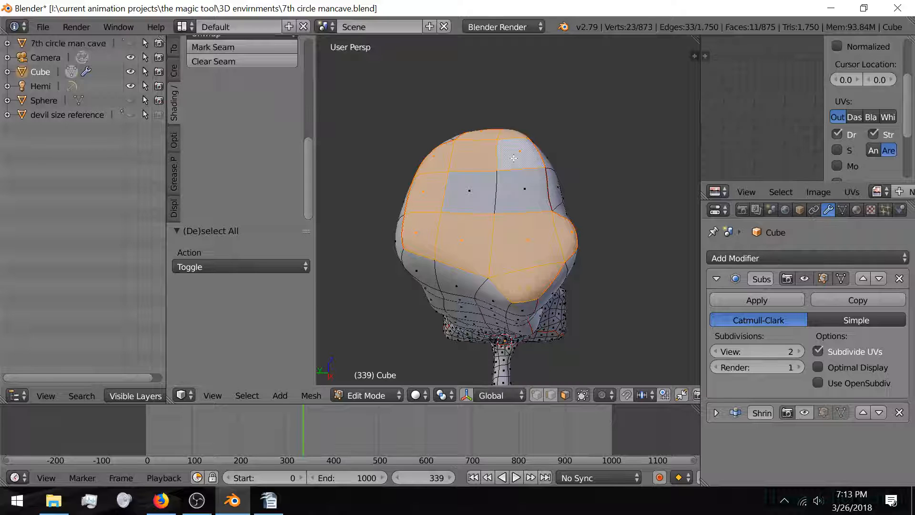
shift+right_click(470, 190)
shift+right_click(525, 189)
key(x)
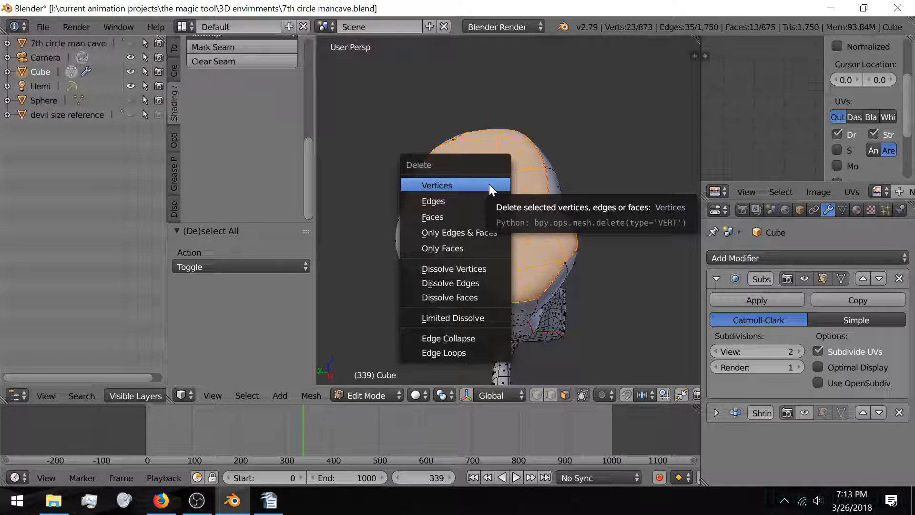
click(475, 216)
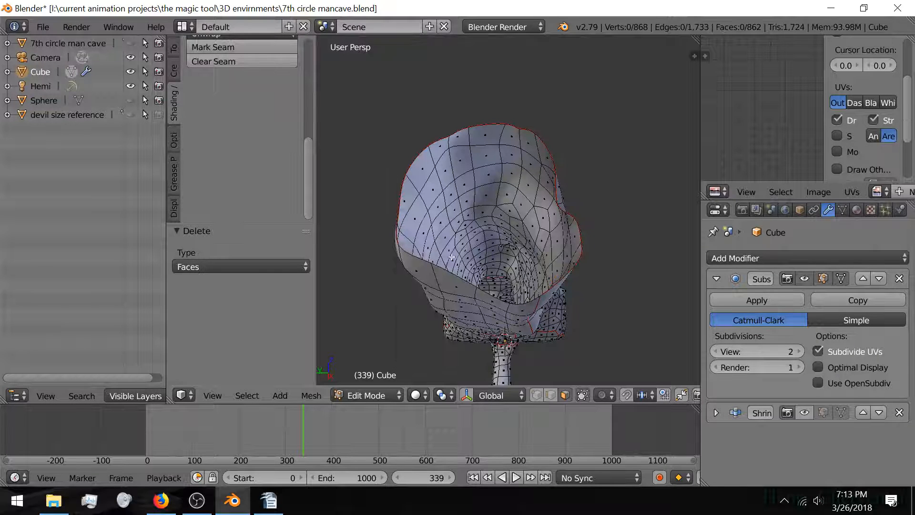
Step: Clear the seam from the open rim edge loop and deselect everything
middle_drag(452, 257, 393, 285)
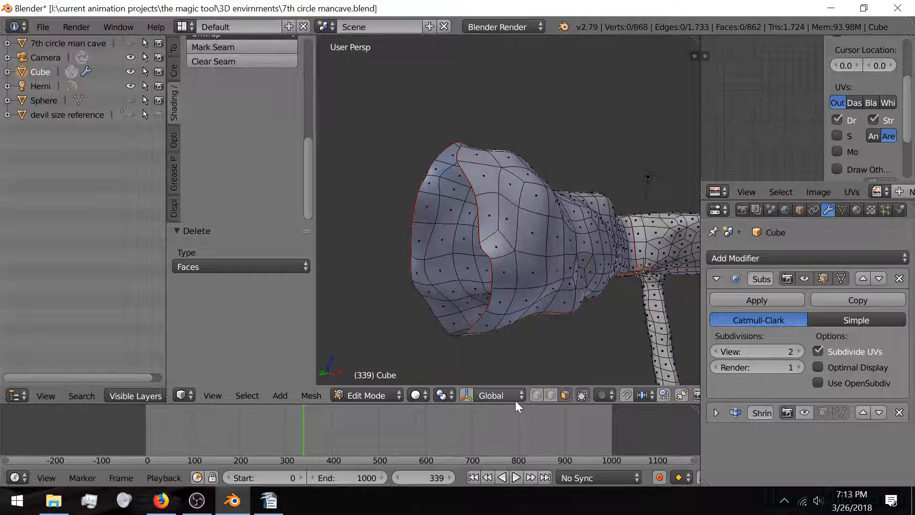
click(550, 395)
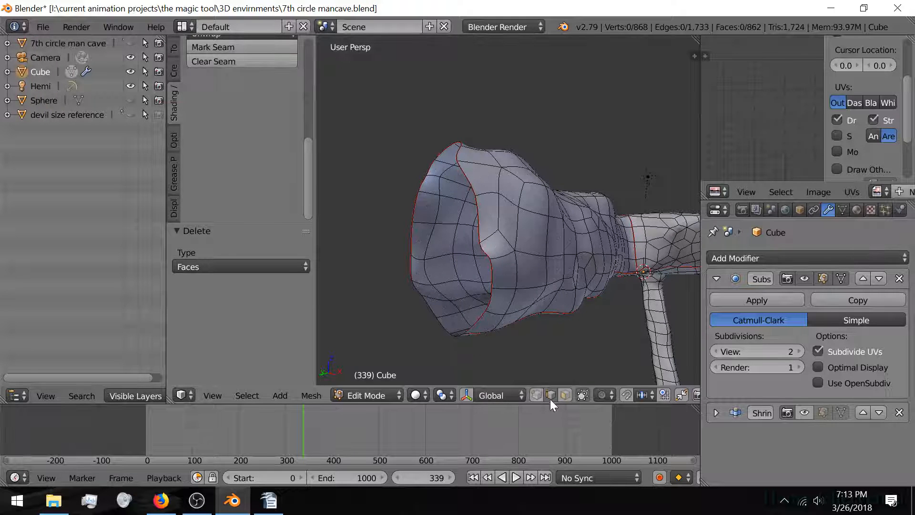
alt+right_click(478, 318)
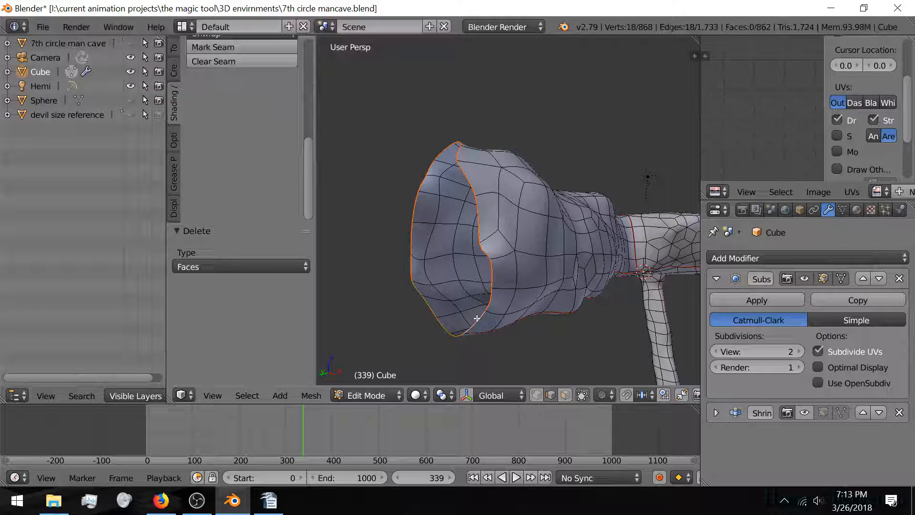
key(ctrl+e)
click(471, 237)
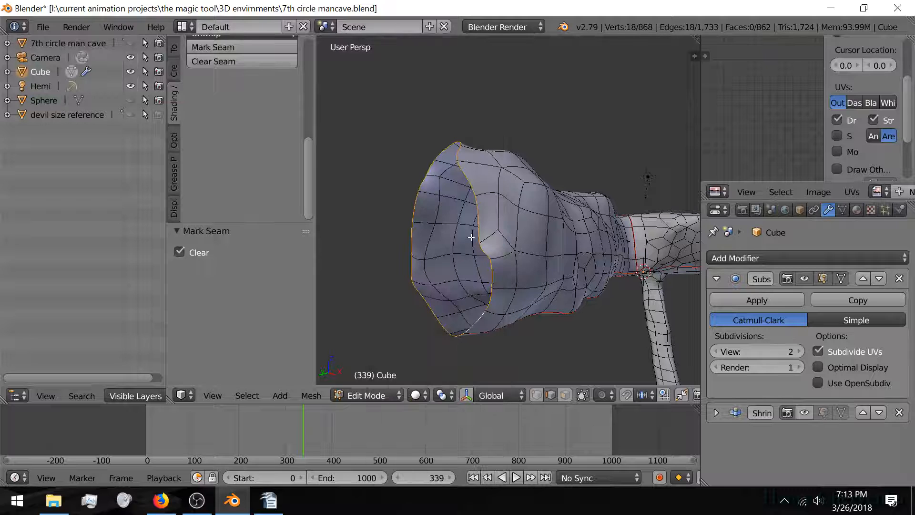
key(a)
middle_drag(471, 237, 480, 250)
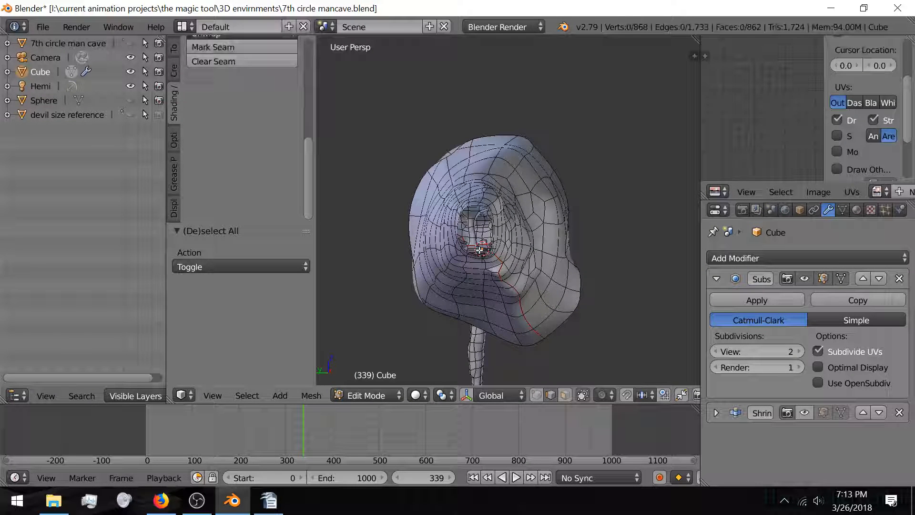
Step: Undo the deletion to restore the cave's end cap faces, deselect all, and return to Object Mode
key(Tab)
mouse_move(553, 286)
middle_down()
mouse_move(520, 267)
mouse_move(459, 277)
mouse_move(447, 293)
mouse_move(485, 274)
mouse_move(425, 286)
mouse_move(460, 276)
mouse_move(451, 273)
mouse_move(459, 281)
mouse_move(450, 285)
mouse_move(462, 284)
middle_up()
key(Tab)
key(Tab)
scroll(456, 280, down, 6)
scroll(449, 281, up, 6)
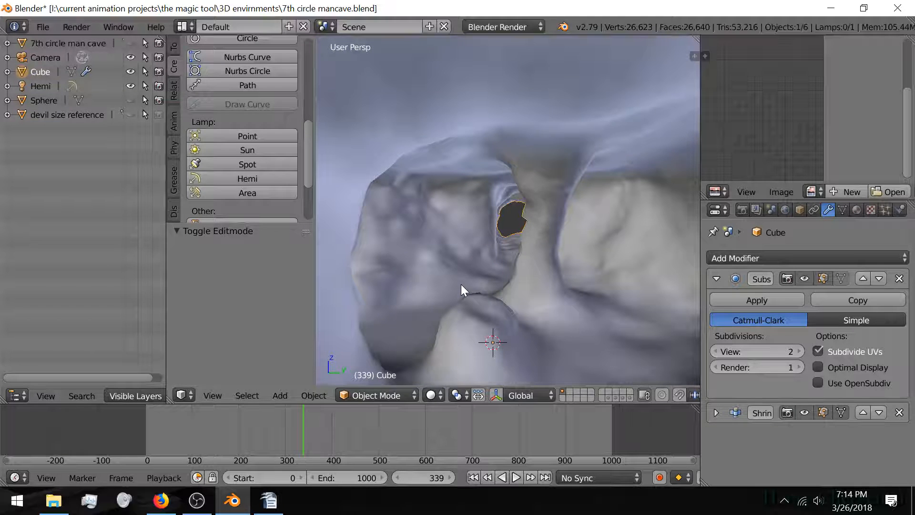
key(Tab)
key(ctrl+z)
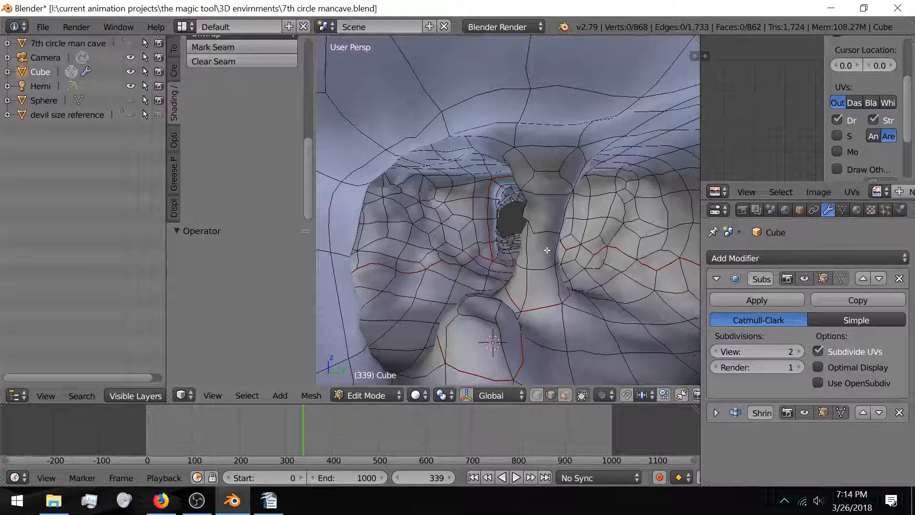
key(ctrl+z)
key(ctrl+z)
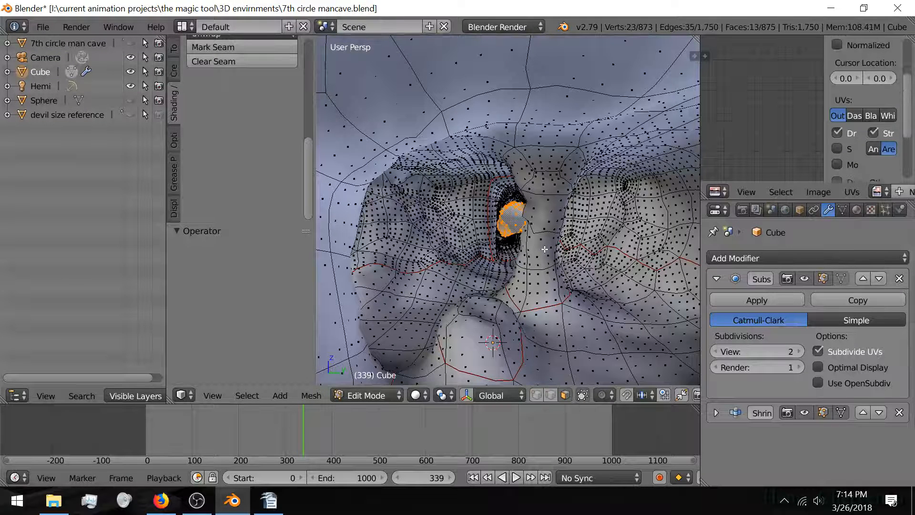
key(a)
key(Tab)
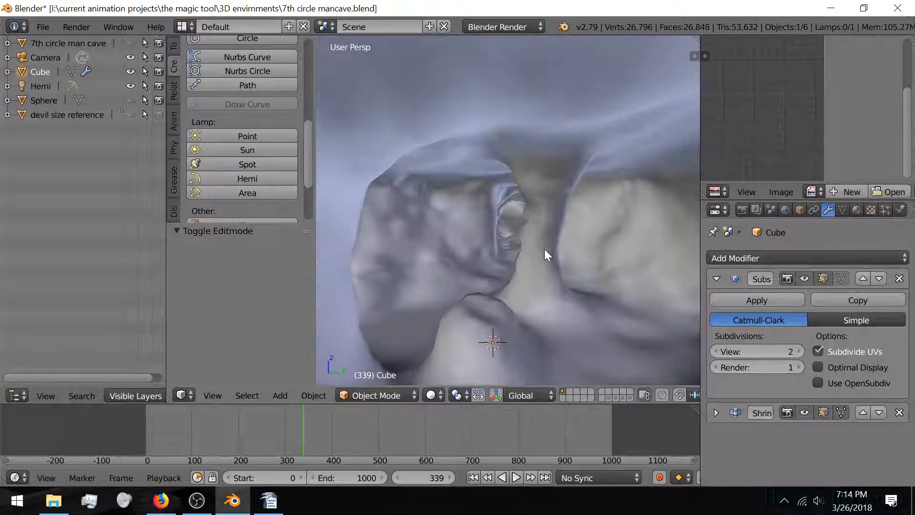
middle_drag(544, 249, 510, 250)
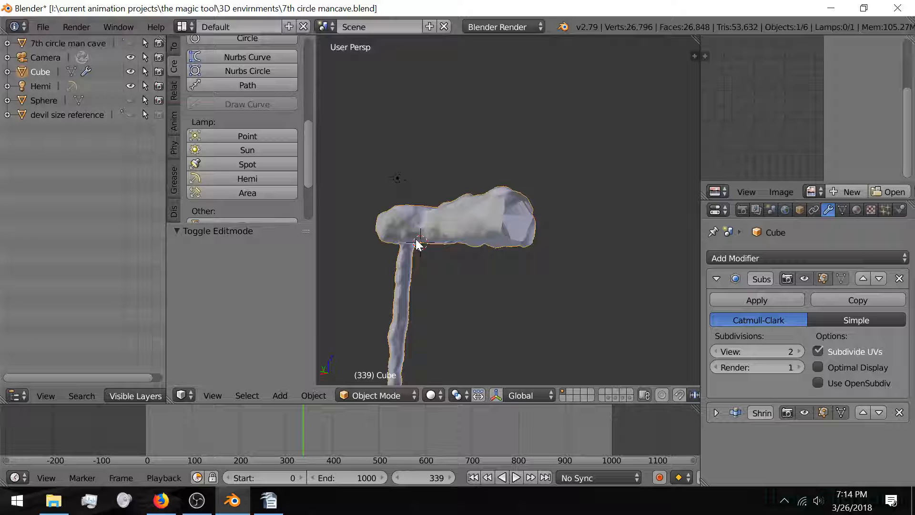
Step: Give the cave mesh smooth shading instead of flat shading
middle_drag(418, 244, 459, 261)
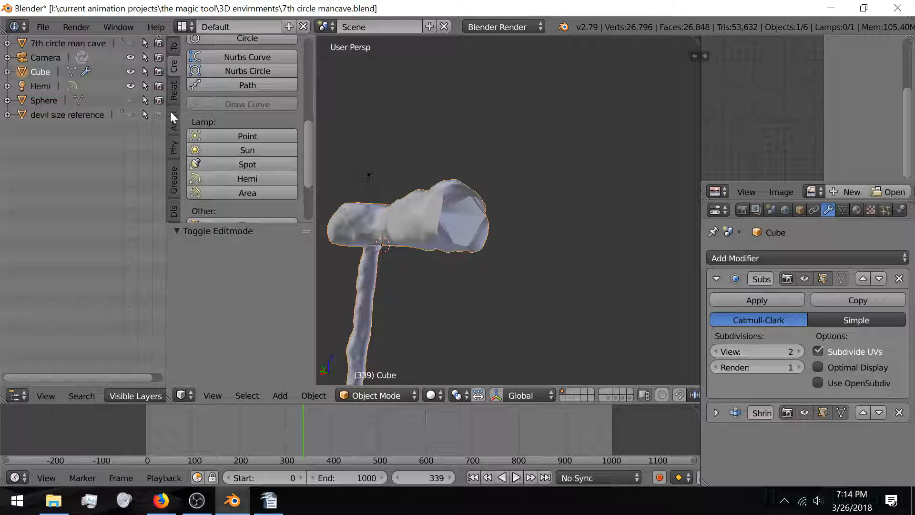
scroll(170, 110, up, 1)
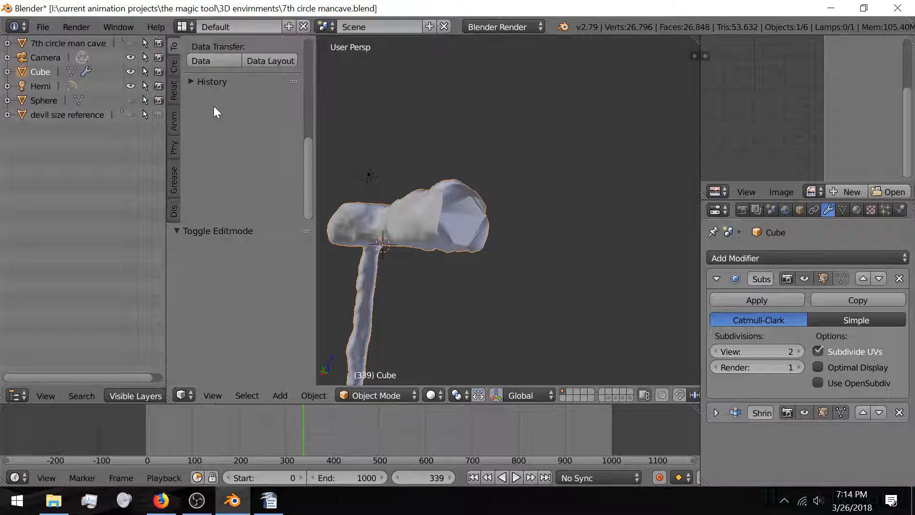
scroll(214, 106, up, 2)
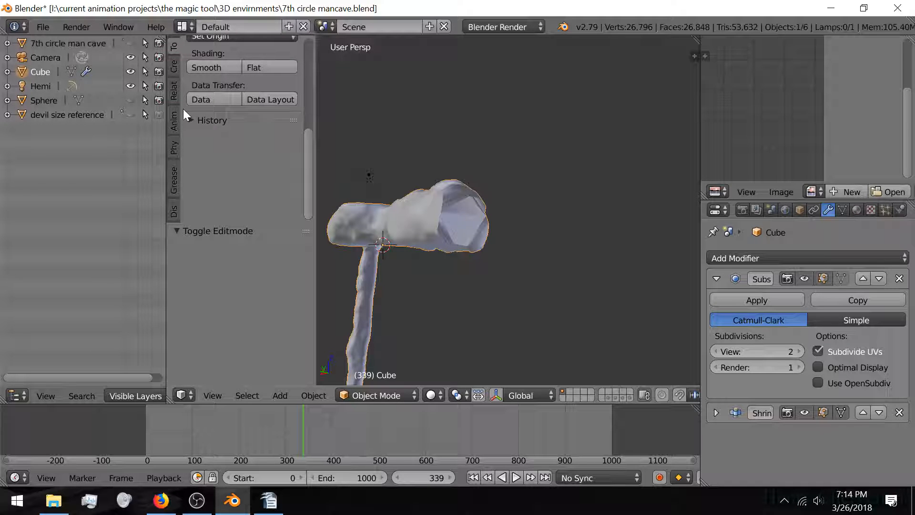
scroll(205, 105, up, 2)
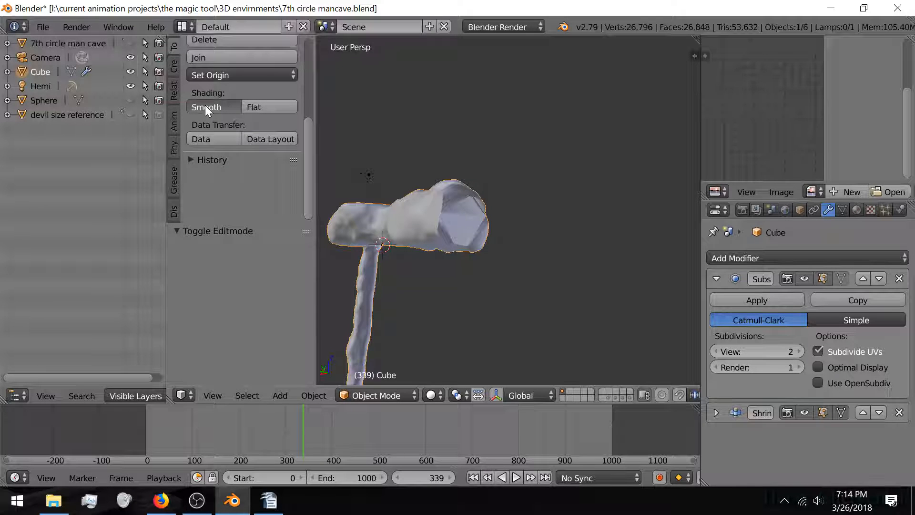
click(257, 107)
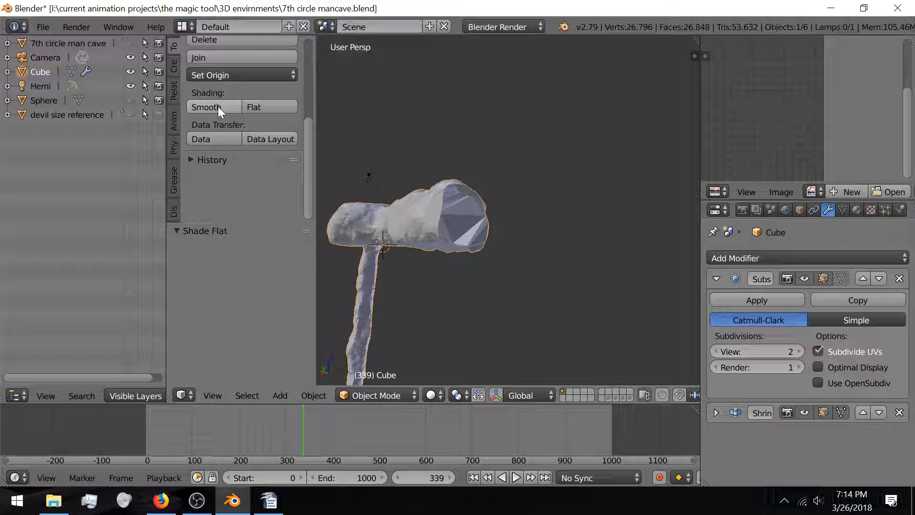
click(219, 107)
middle_drag(320, 217, 520, 254)
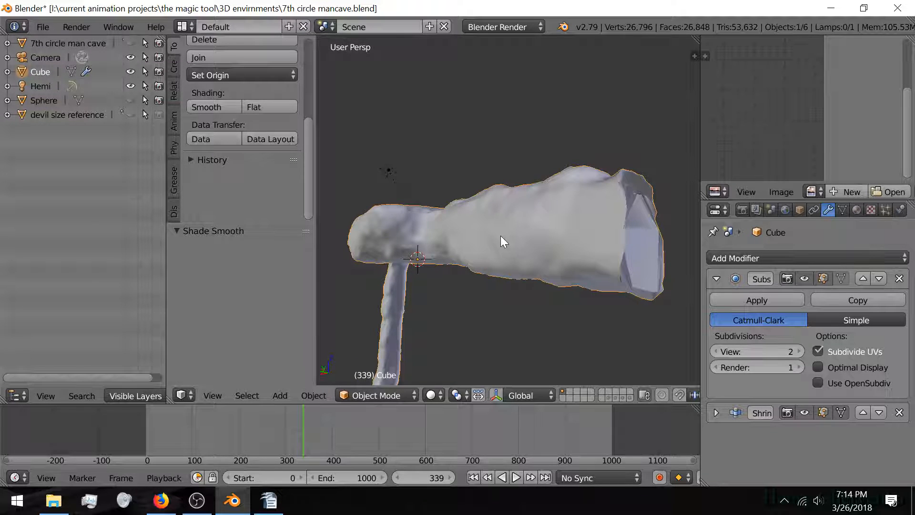
Step: Hide the tool shelf to widen the viewport, then enter Edit Mode
key(t)
middle_drag(561, 268, 510, 241)
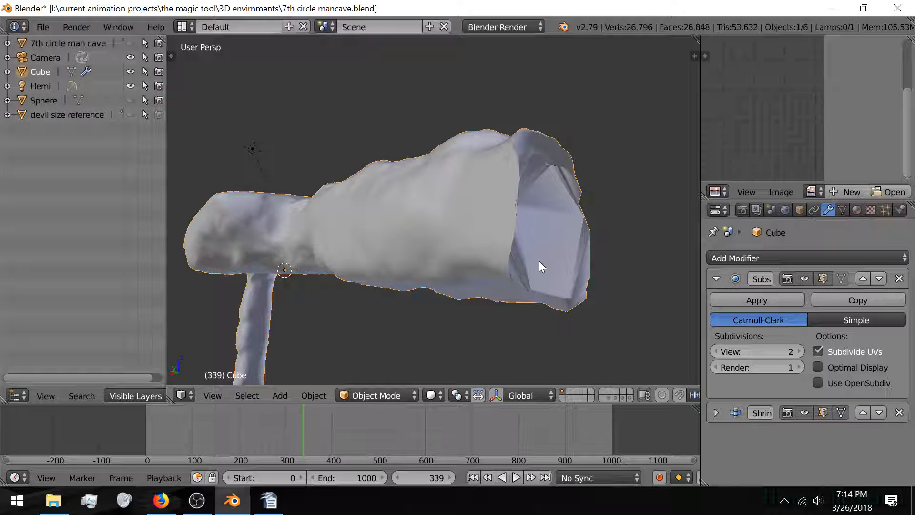
key(Tab)
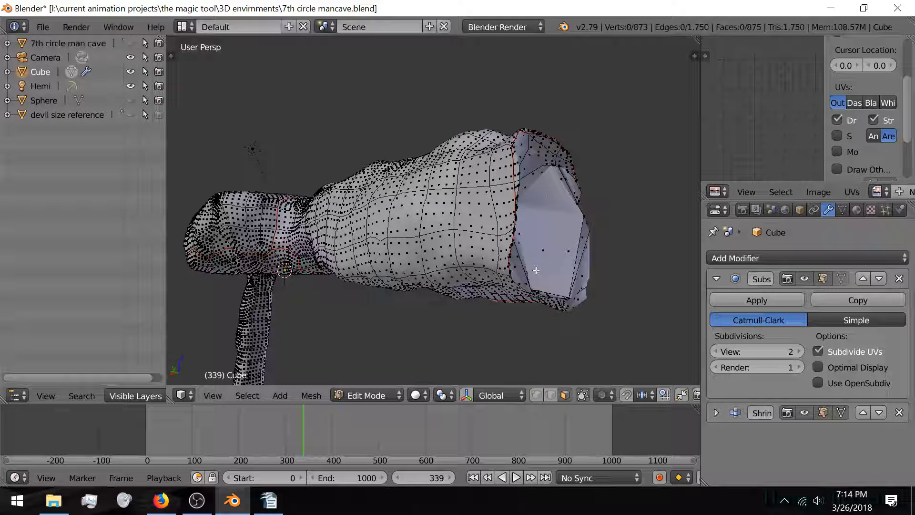
Step: Clear the selection, switch to edge select mode, and show the modifier result while editing
key(a)
key(a)
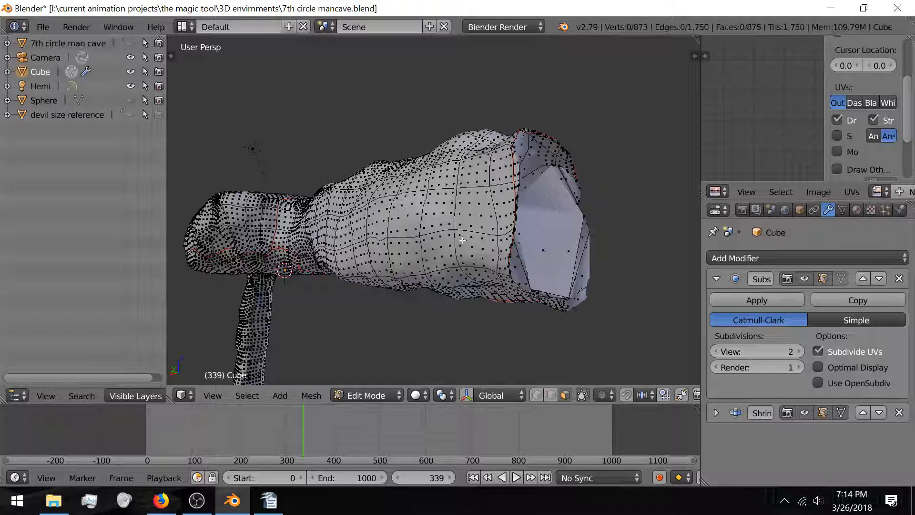
click(537, 395)
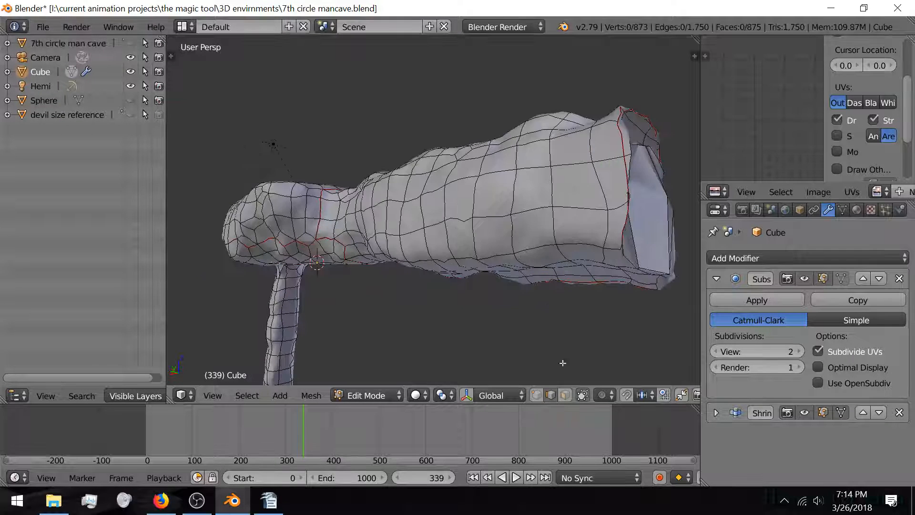
middle_drag(585, 323, 513, 322)
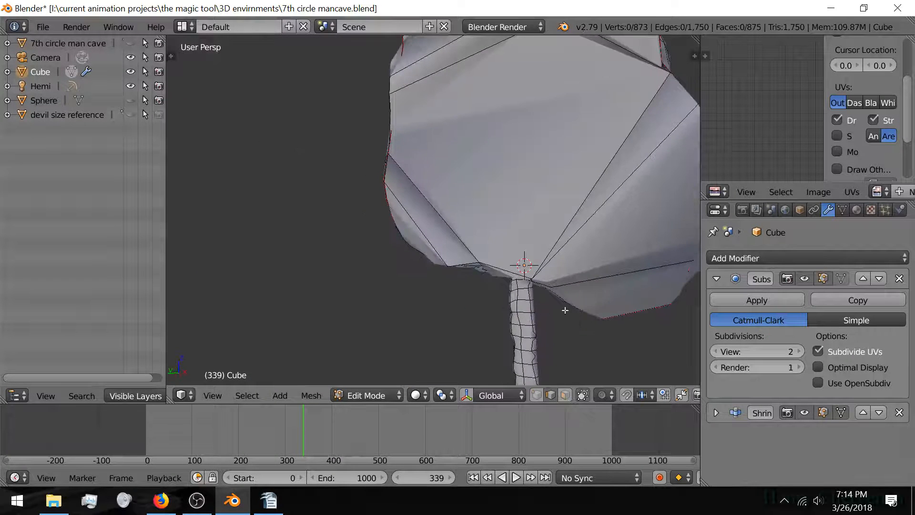
middle_drag(565, 310, 483, 264)
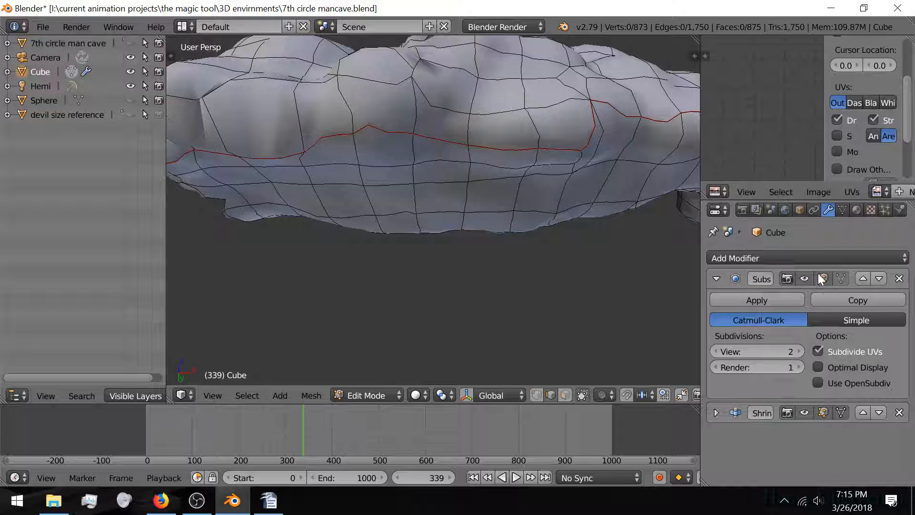
click(803, 411)
middle_drag(472, 230, 448, 239)
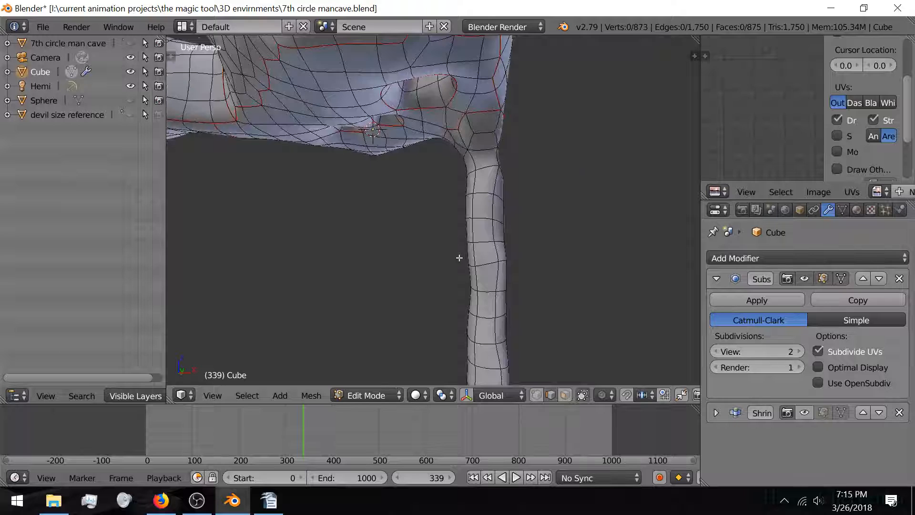
Step: Select the vertical edges running down the upper leg, starting at the leg junction
scroll(459, 258, up, 4)
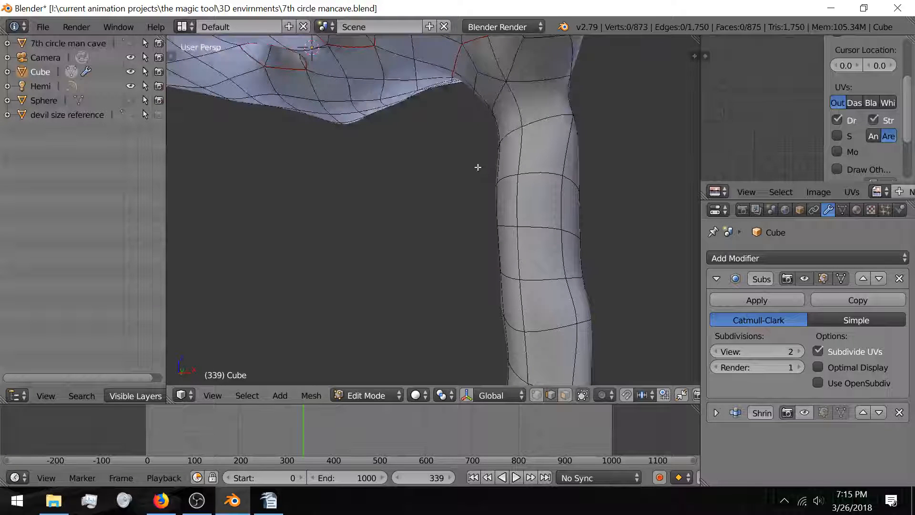
middle_drag(478, 168, 508, 176)
click(503, 145)
shift+click(503, 201)
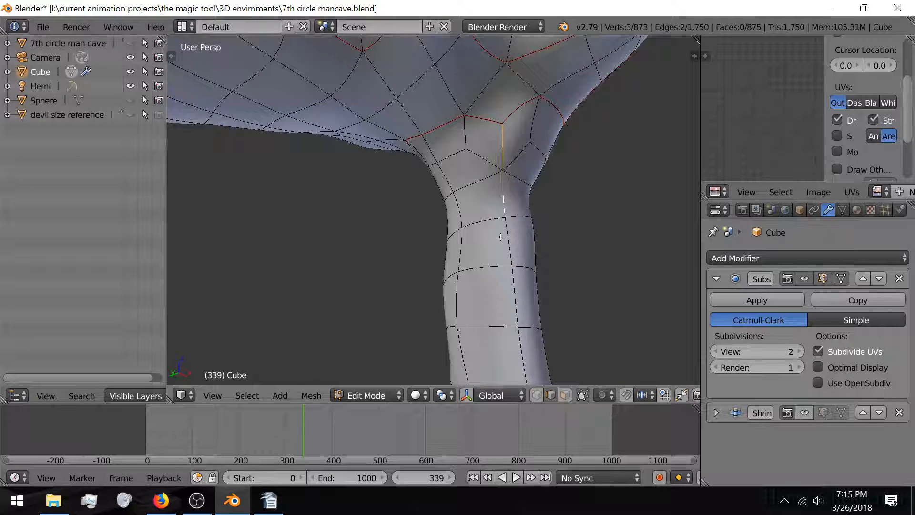
shift+click(507, 246)
shift+click(515, 298)
shift+middle_drag(515, 298, 505, 217)
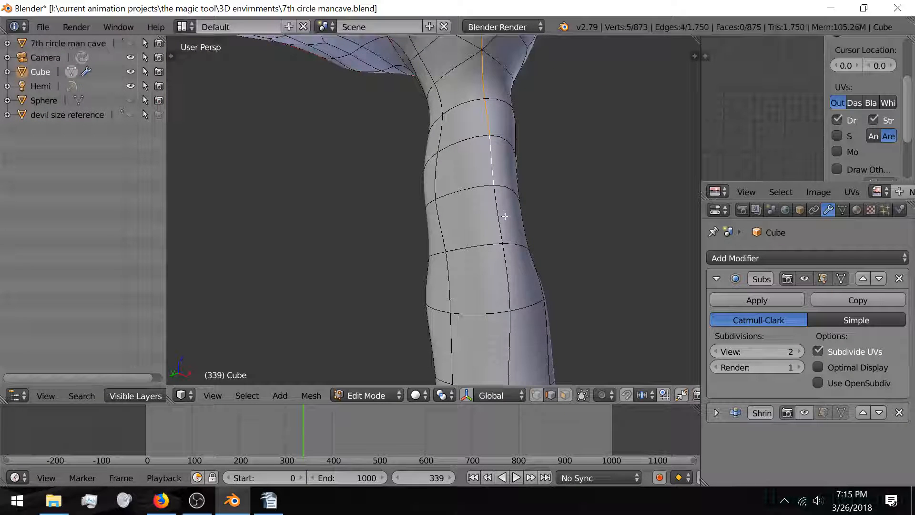
shift+right_click(505, 217)
shift+right_click(507, 279)
shift+right_click(509, 350)
shift+middle_drag(510, 350, 494, 214)
shift+right_click(493, 190)
shift+right_click(494, 256)
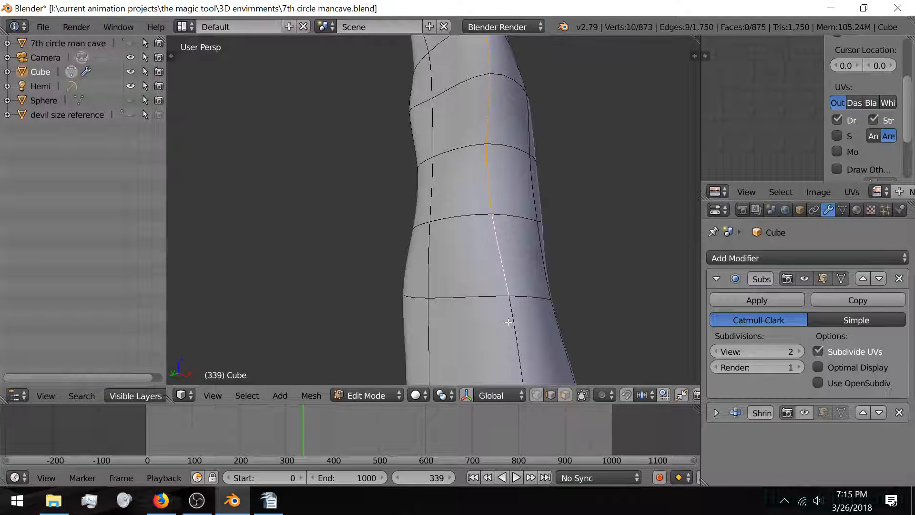
shift+right_click(508, 323)
shift+middle_drag(509, 323, 485, 167)
Step: Extend the edge selection to the leg's lower end, dropping two stray bottom edges
scroll(502, 141, down, 3)
shift+right_click(475, 165)
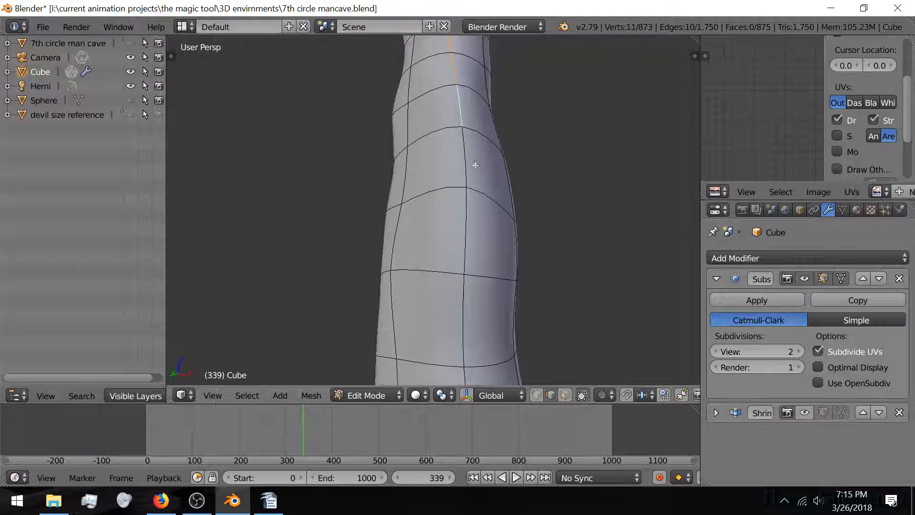
shift+right_click(469, 231)
shift+right_click(467, 294)
shift+middle_drag(470, 287, 496, 212)
shift+right_click(497, 212)
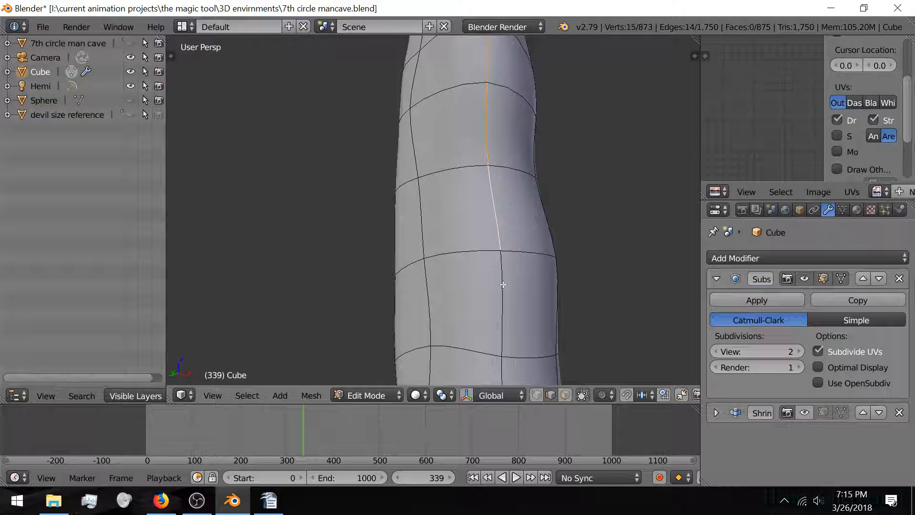
shift+right_click(501, 283)
middle_drag(500, 282, 482, 303)
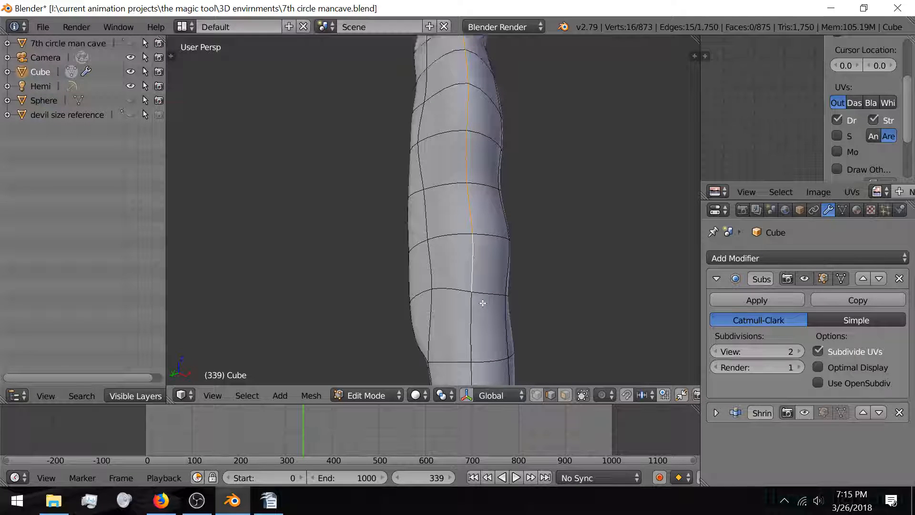
shift+right_click(468, 324)
middle_drag(468, 324, 492, 221)
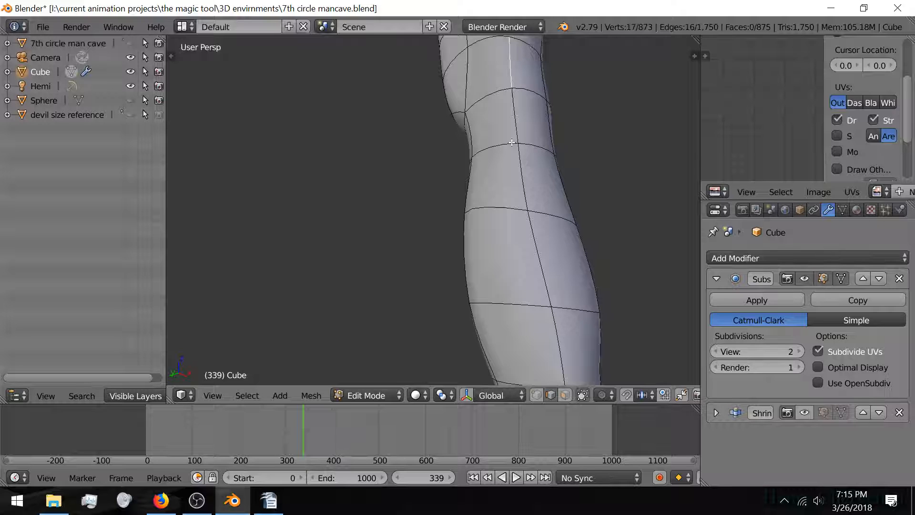
ctrl+right_click(538, 265)
ctrl+right_click(548, 333)
shift+middle_drag(552, 320, 533, 257)
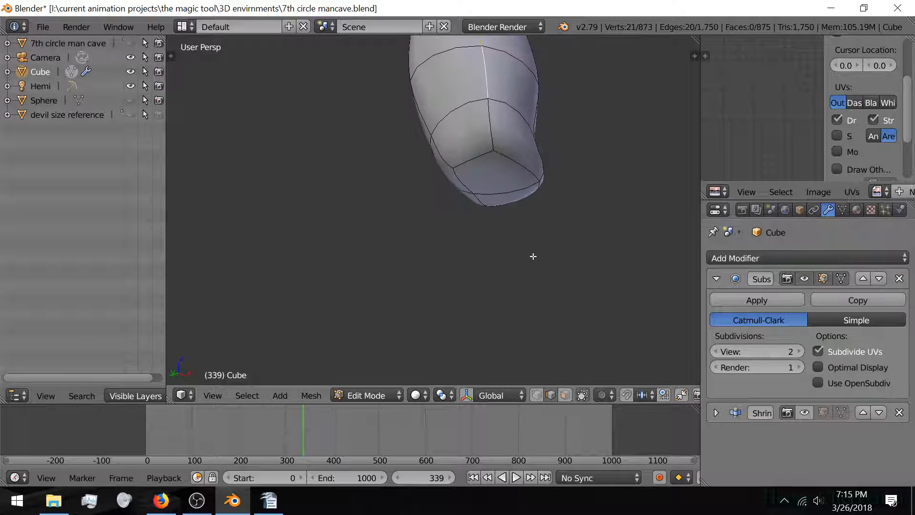
ctrl+right_click(493, 138)
ctrl+right_click(470, 157)
ctrl+right_click(522, 176)
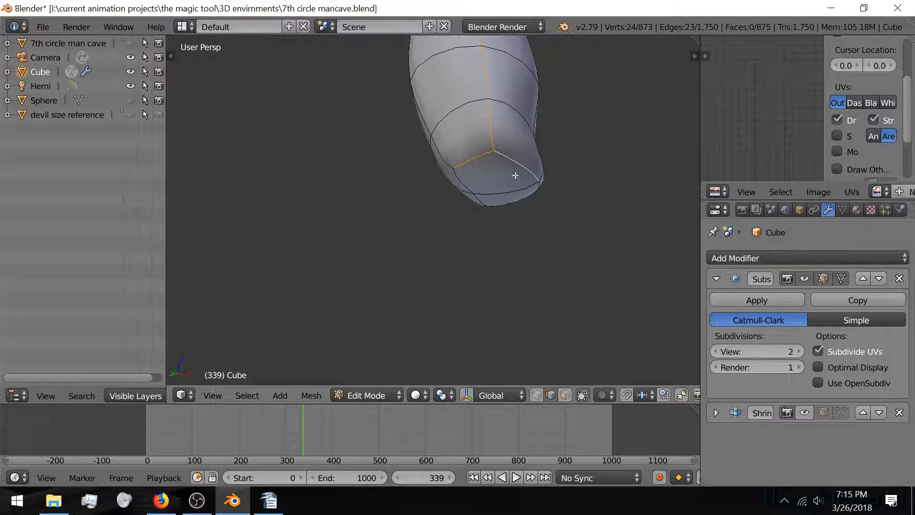
shift+right_click(478, 157)
shift+right_click(515, 164)
Step: Mark the selected leg edges as a seam and check the foot from below
key(ctrl+e)
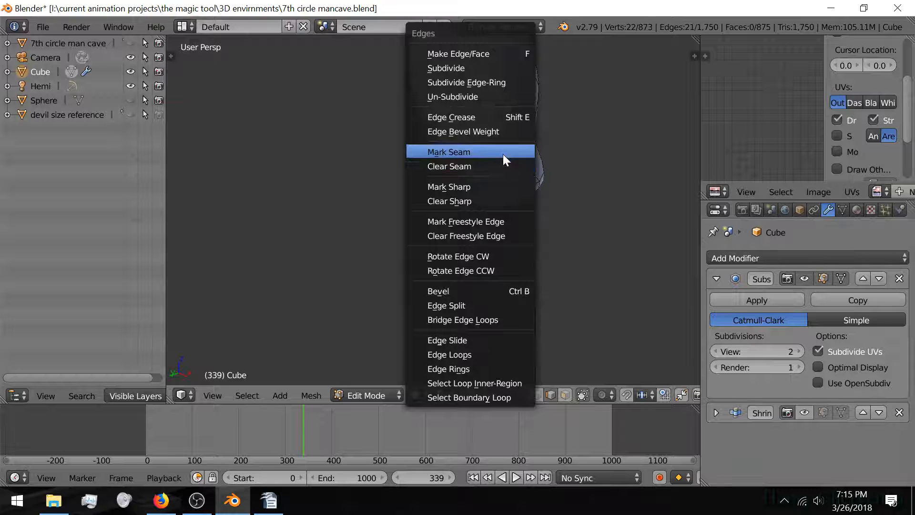
click(502, 152)
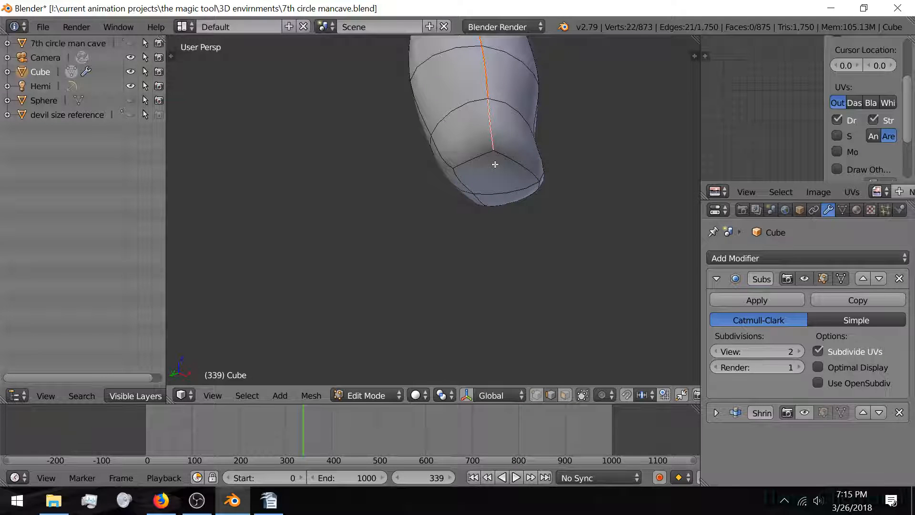
middle_drag(495, 164, 416, 243)
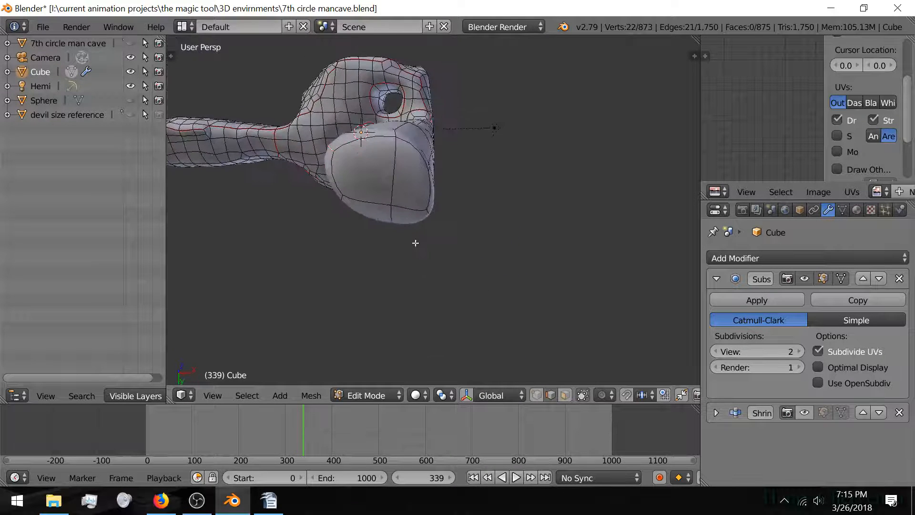
scroll(415, 243, up, 3)
scroll(413, 245, down, 4)
scroll(410, 248, up, 1)
scroll(404, 250, up, 3)
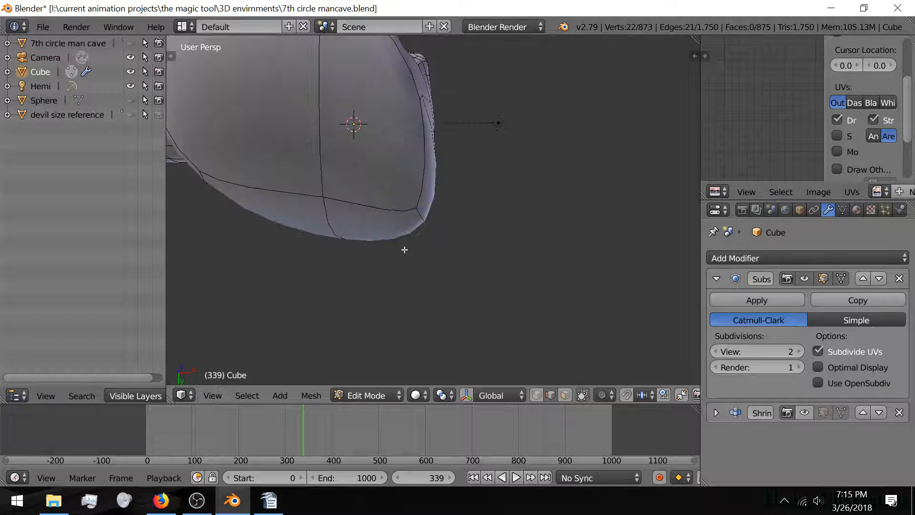
scroll(404, 249, down, 2)
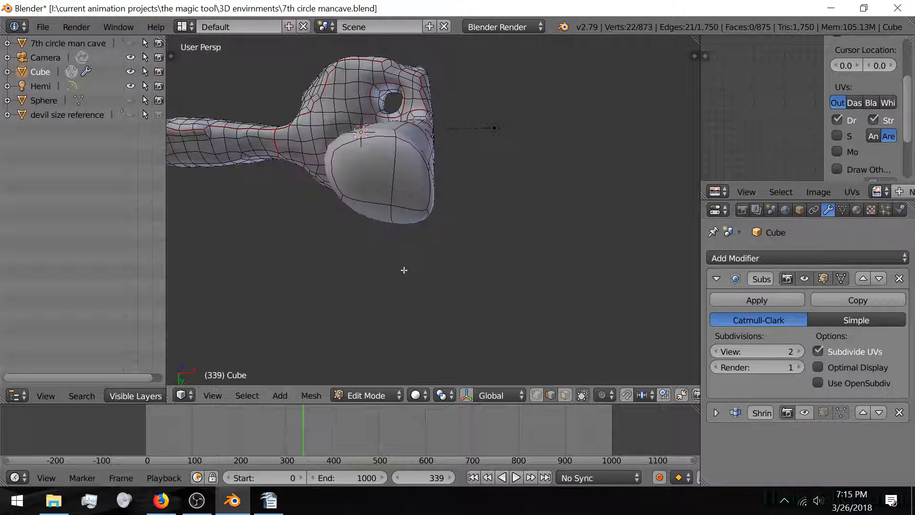
Step: Switch to face select and delete the leg's two end cap faces
click(565, 395)
right_click(379, 180)
key(x)
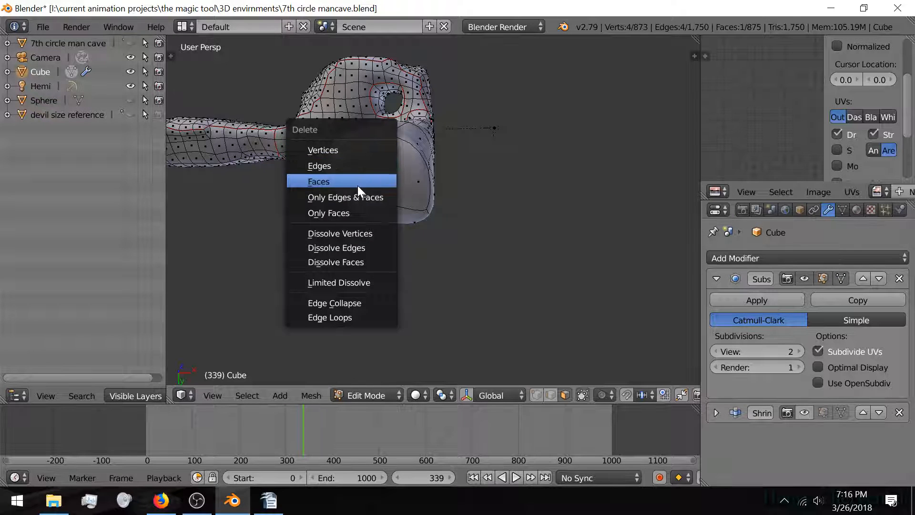
click(358, 182)
key(x)
click(403, 180)
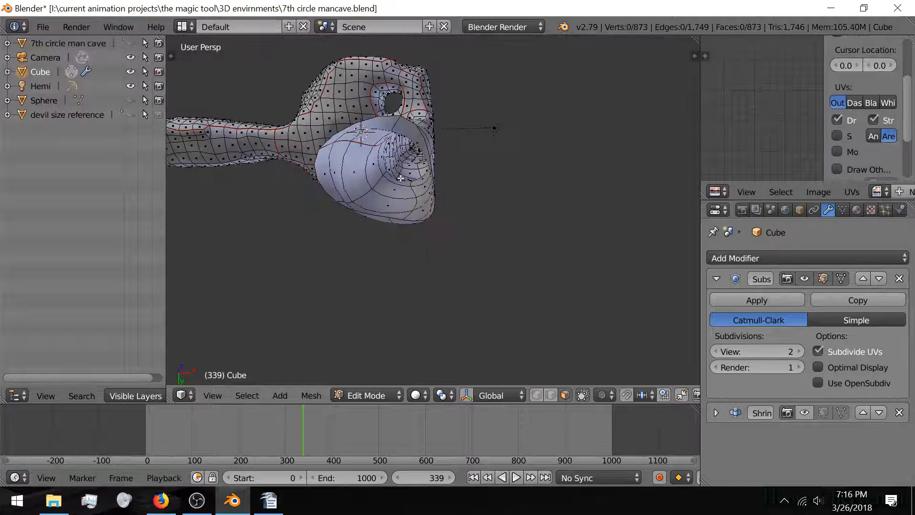
Step: Select the whole connected leg piece and preview the mesh, toggling the shrinkwrap display
key(l)
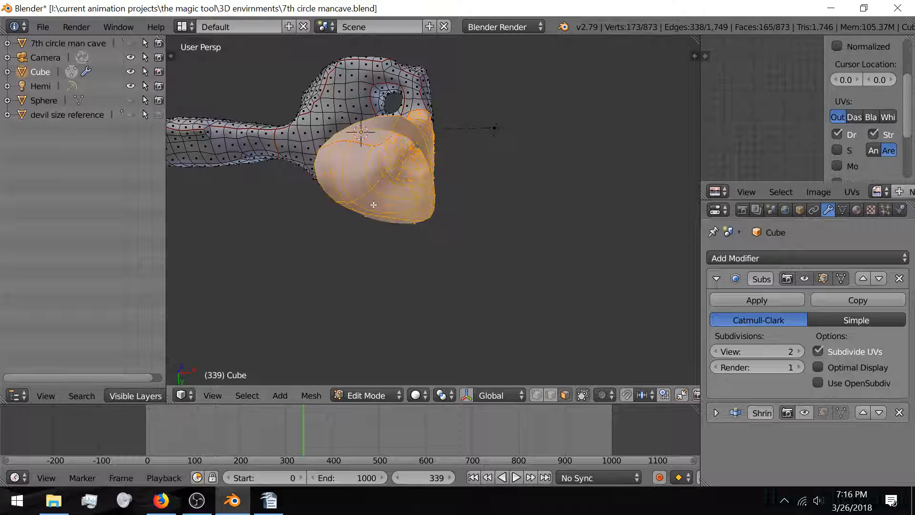
mouse_move(372, 204)
middle_down()
mouse_move(358, 216)
mouse_move(351, 245)
mouse_move(356, 237)
middle_up()
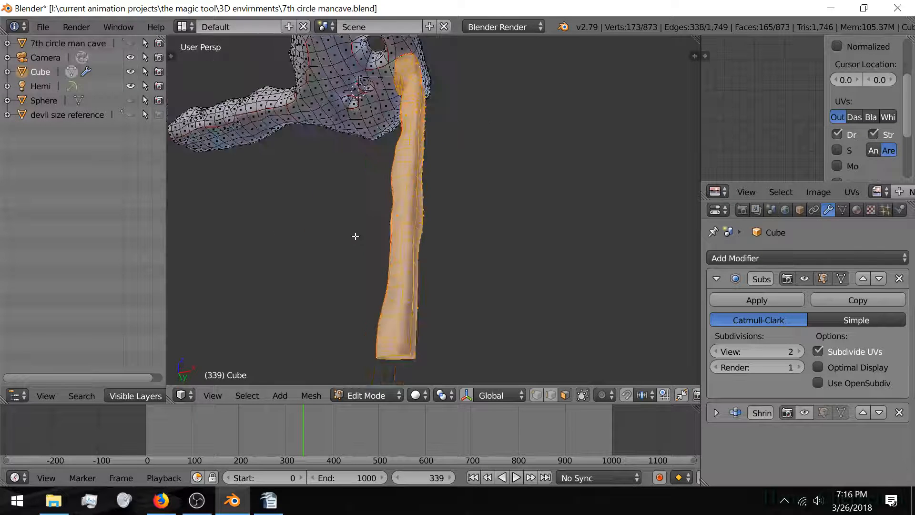
key(Tab)
key(Tab)
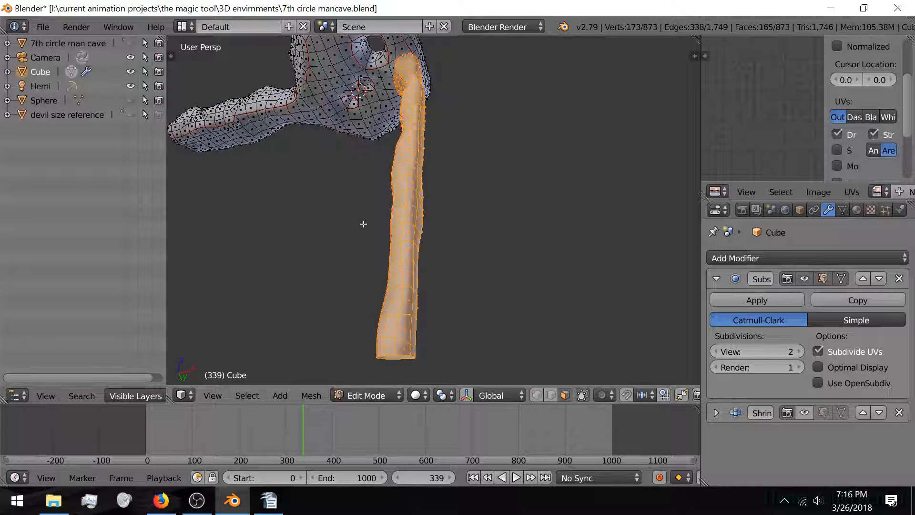
key(Tab)
key(Tab)
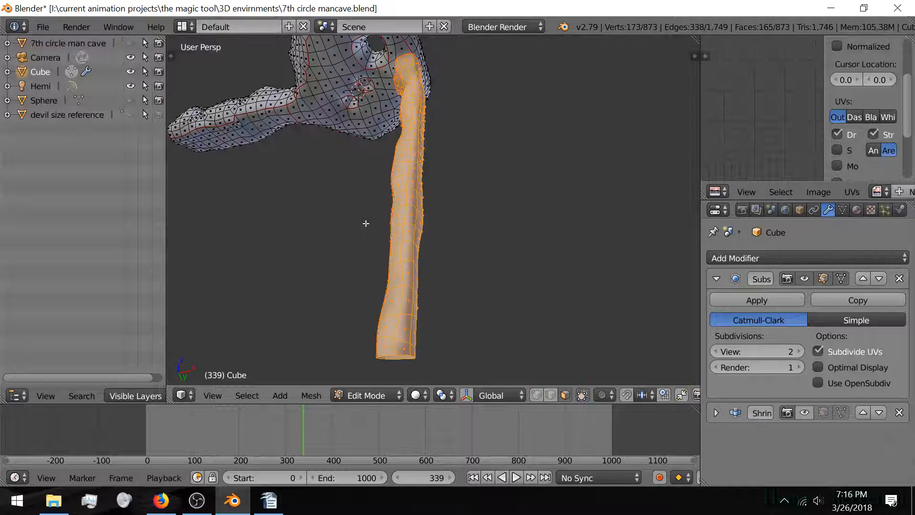
key(Tab)
key(Tab)
shift+middle_drag(388, 277, 410, 269)
click(807, 412)
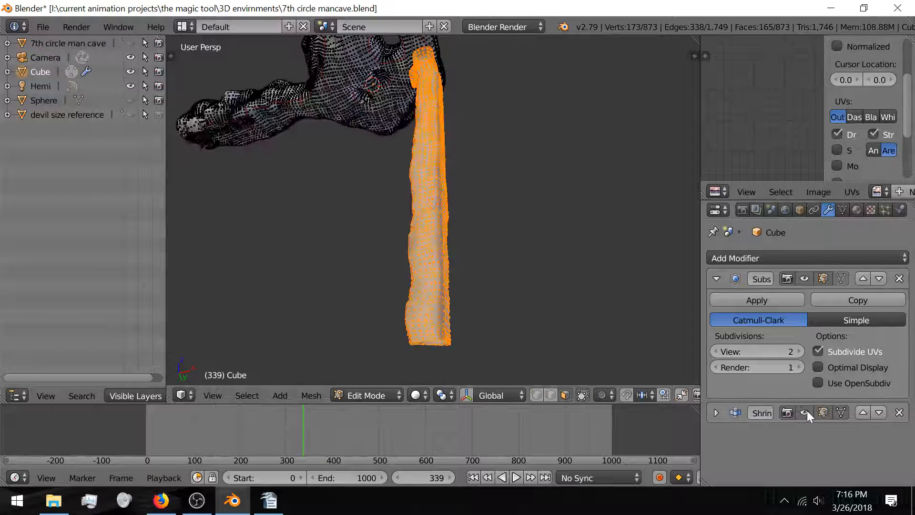
click(805, 413)
Step: Unwrap the selected leg piece to produce its UV island
scroll(367, 251, up, 2)
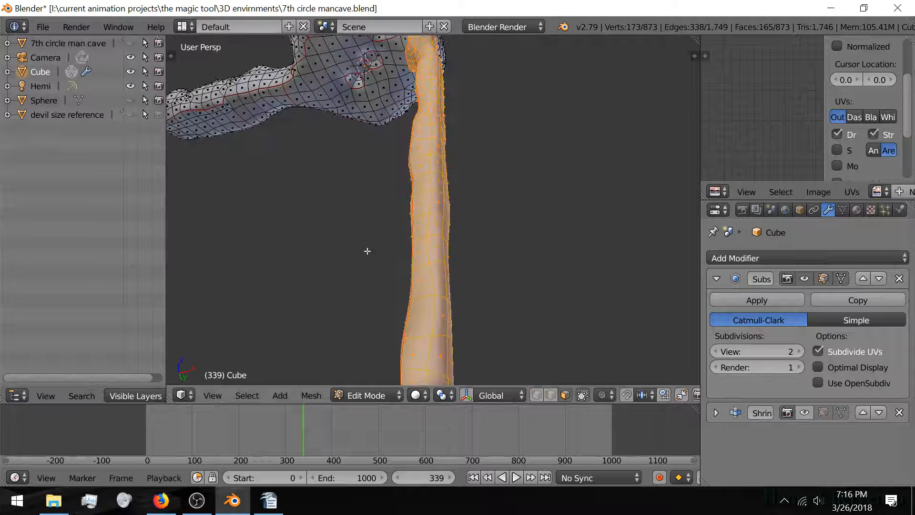
scroll(366, 233, down, 2)
middle_drag(368, 251, 364, 224)
scroll(364, 223, up, 1)
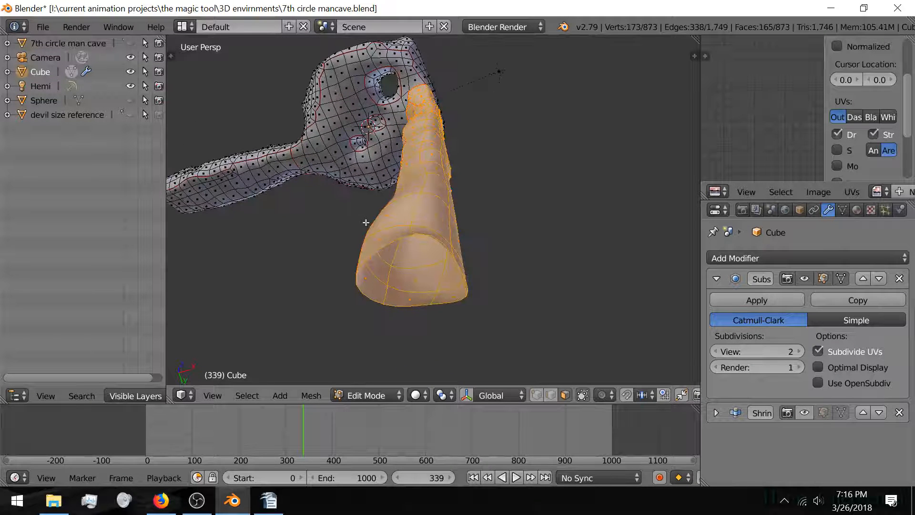
key(u)
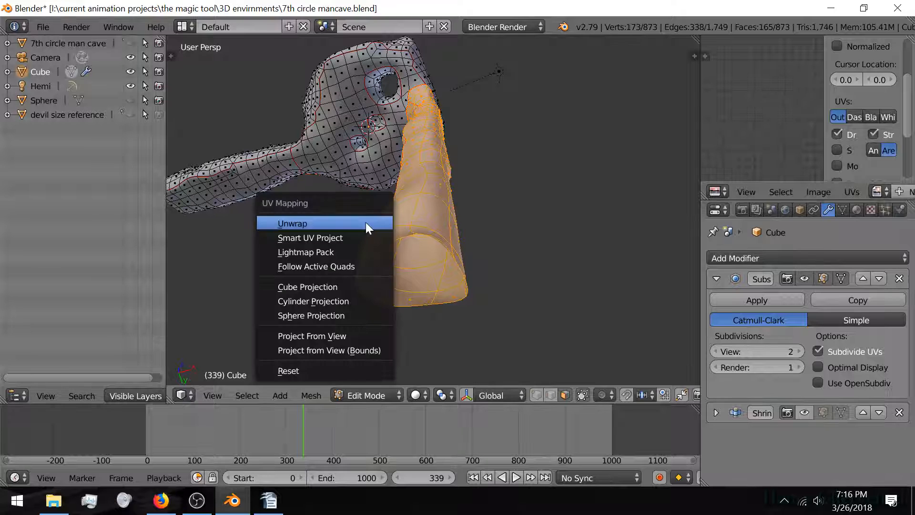
click(365, 222)
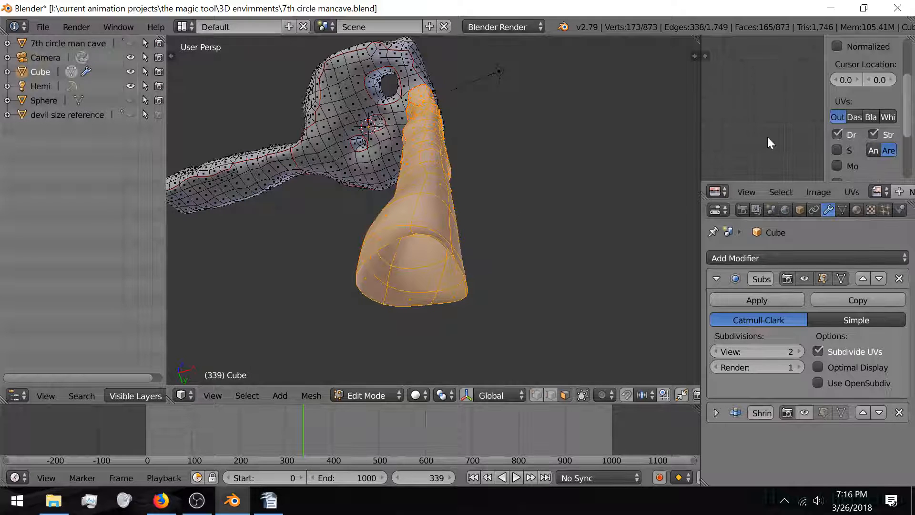
scroll(765, 137, down, 5)
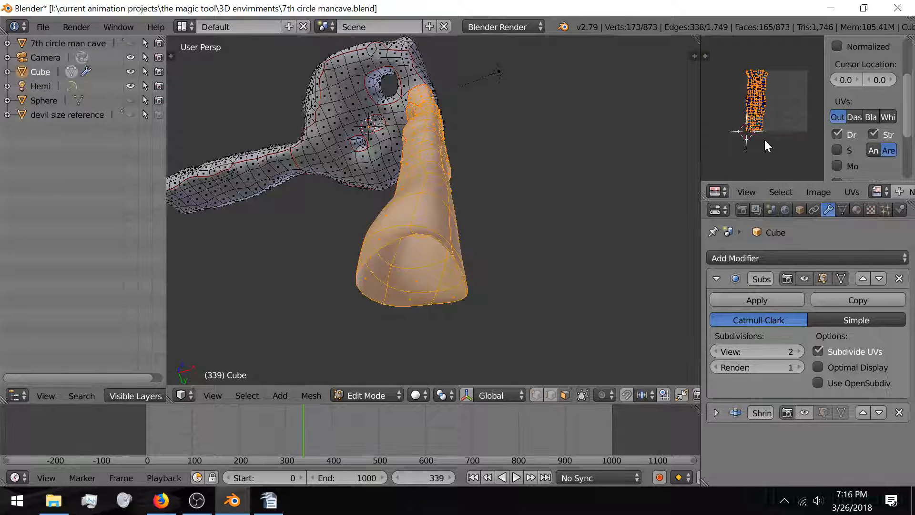
Step: Maximize the UV editor to inspect the leg island for stretching, then restore the layout
key(shift+space)
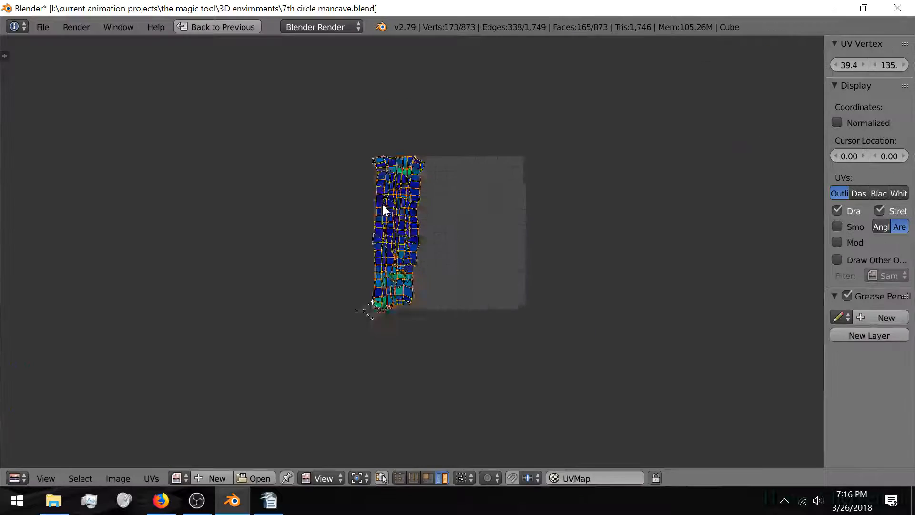
scroll(383, 206, up, 6)
middle_drag(374, 135, 354, 277)
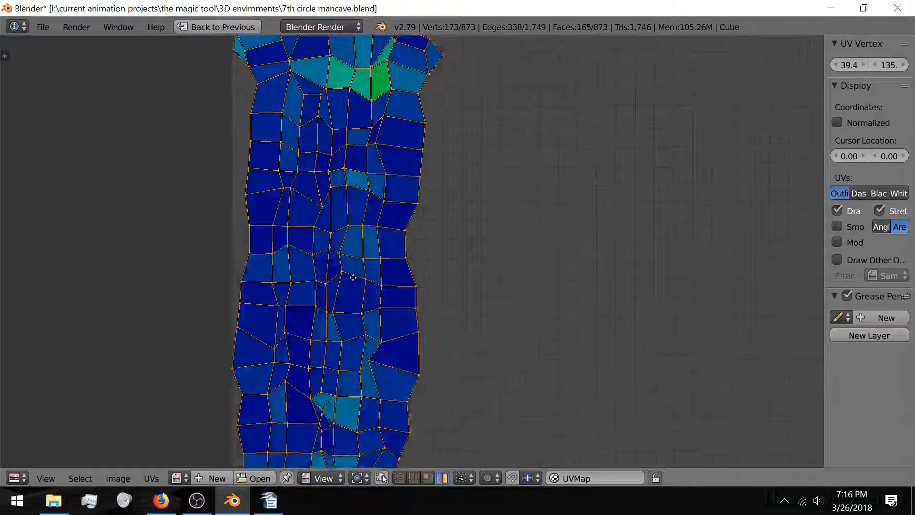
scroll(353, 277, down, 3)
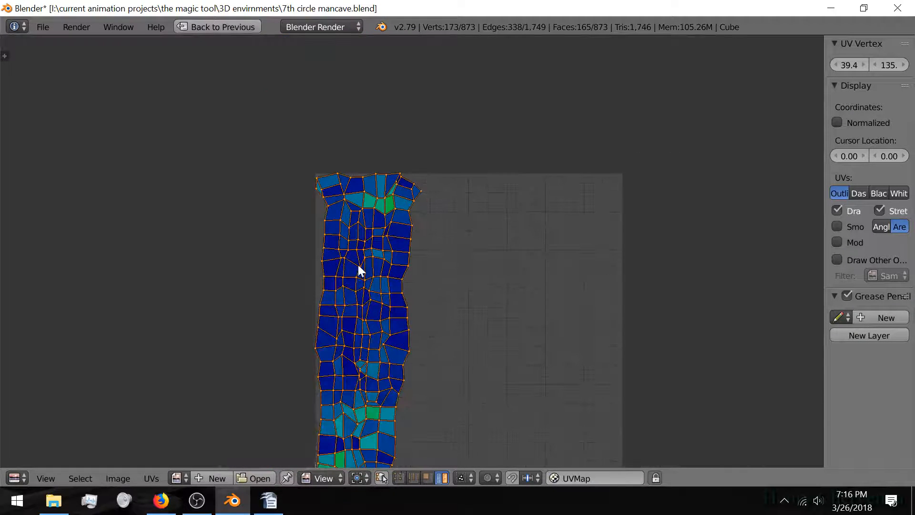
key(shift+space)
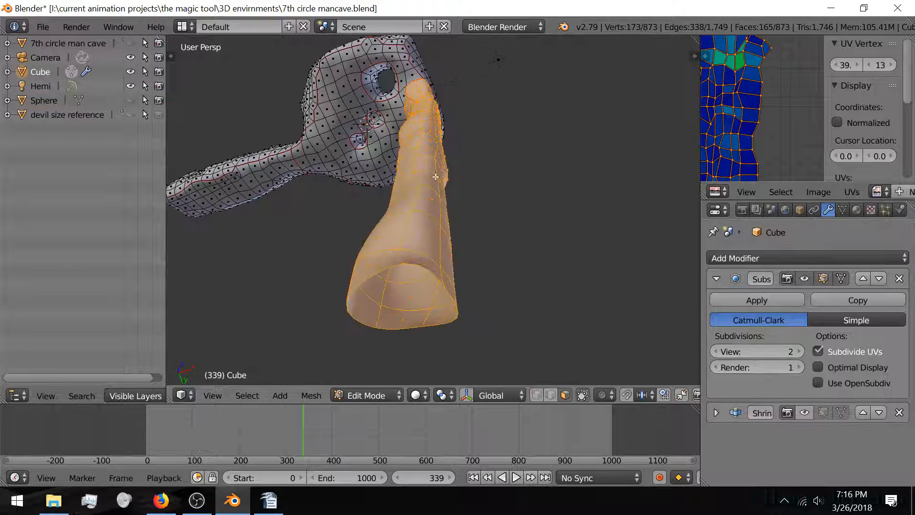
Step: Orbit to a level side view of the mesh and switch to edge select mode
middle_drag(435, 177, 321, 97)
shift+middle_drag(390, 94, 403, 201)
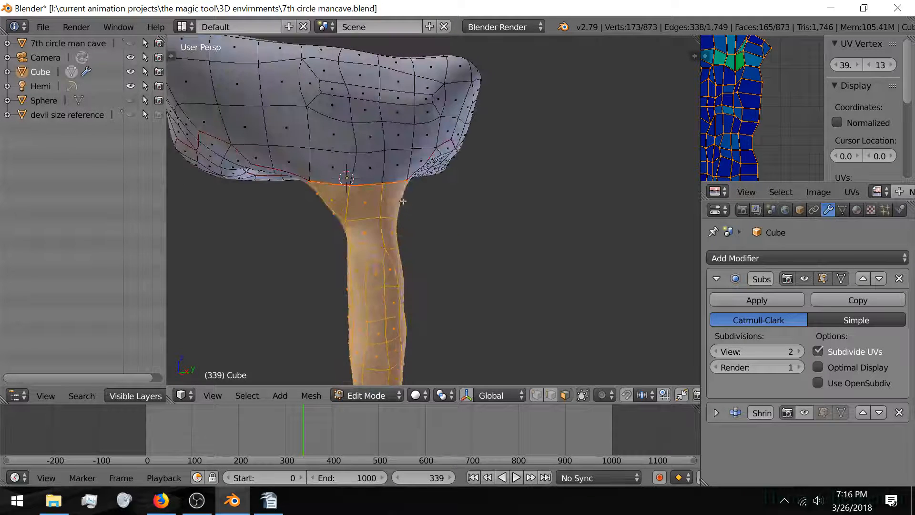
middle_drag(326, 213, 390, 268)
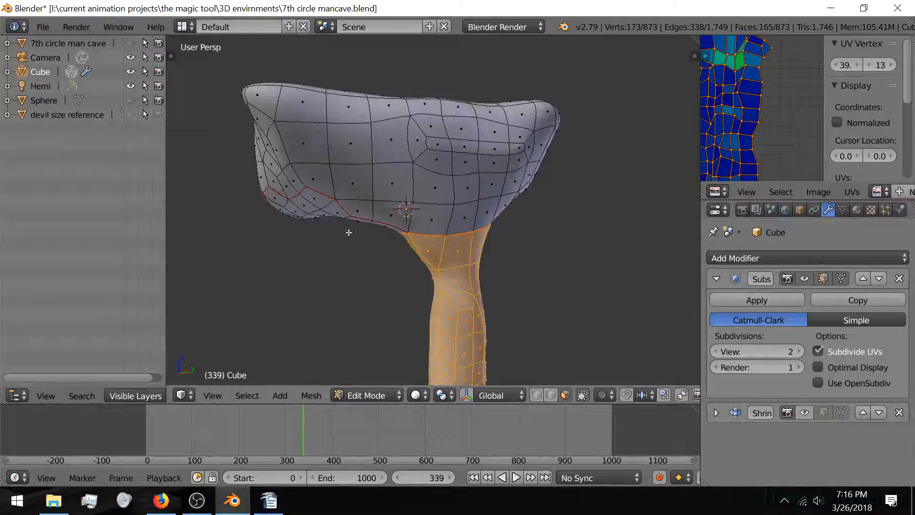
scroll(348, 231, up, 1)
middle_drag(278, 174, 336, 222)
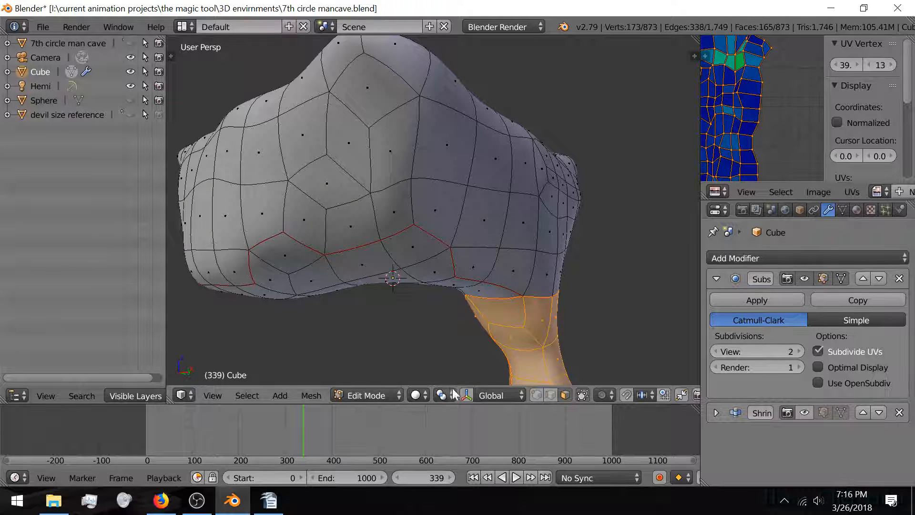
click(551, 395)
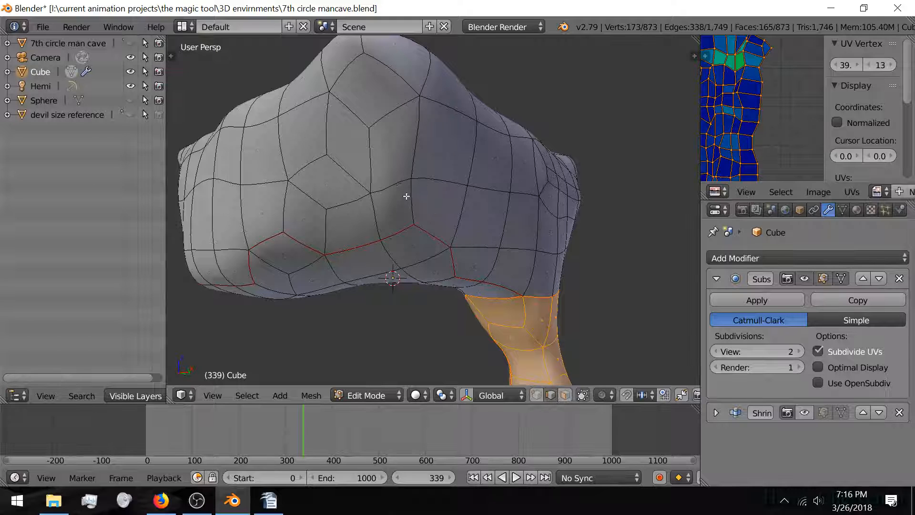
Step: Start the edge chain on the body and extend it leftward along the top ridge
right_click(408, 196)
shift+right_click(420, 142)
middle_drag(409, 133, 397, 161)
shift+right_click(284, 244)
shift+right_click(285, 236)
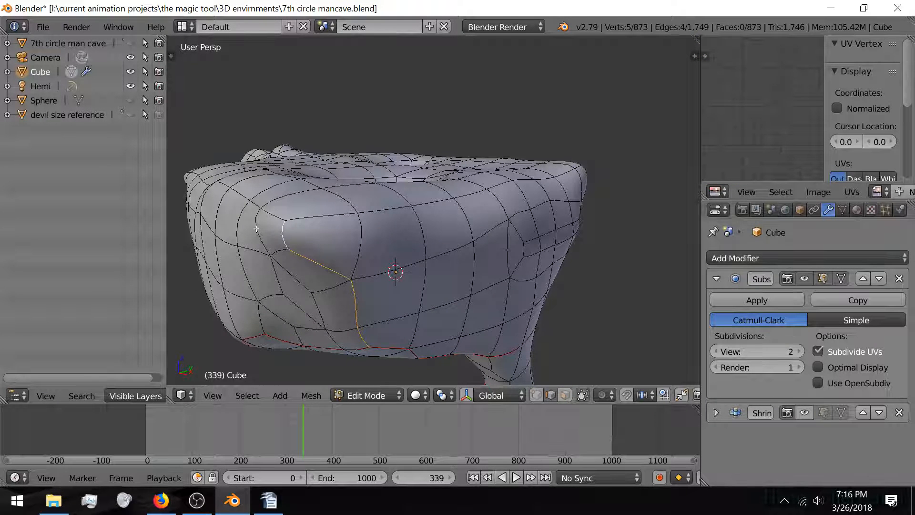
middle_drag(257, 230, 371, 223)
shift+right_click(409, 224)
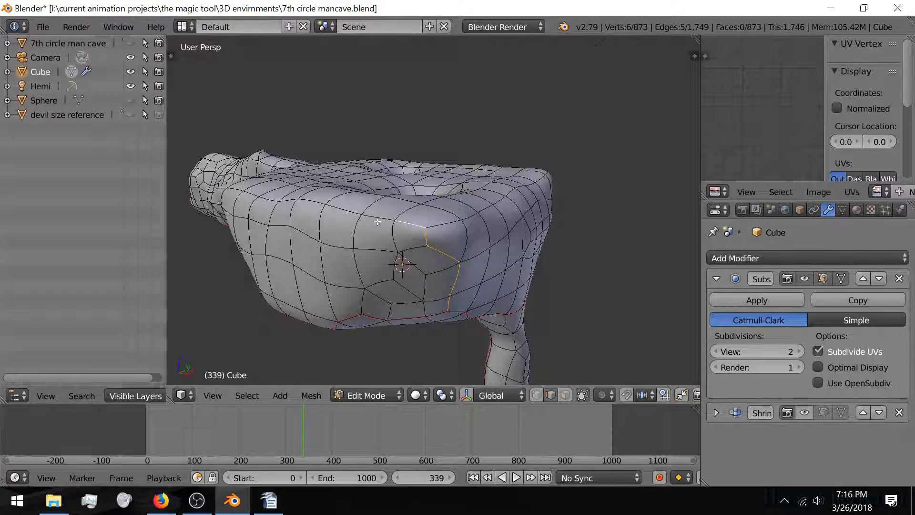
shift+right_click(376, 218)
shift+right_click(347, 212)
middle_drag(280, 228, 331, 228)
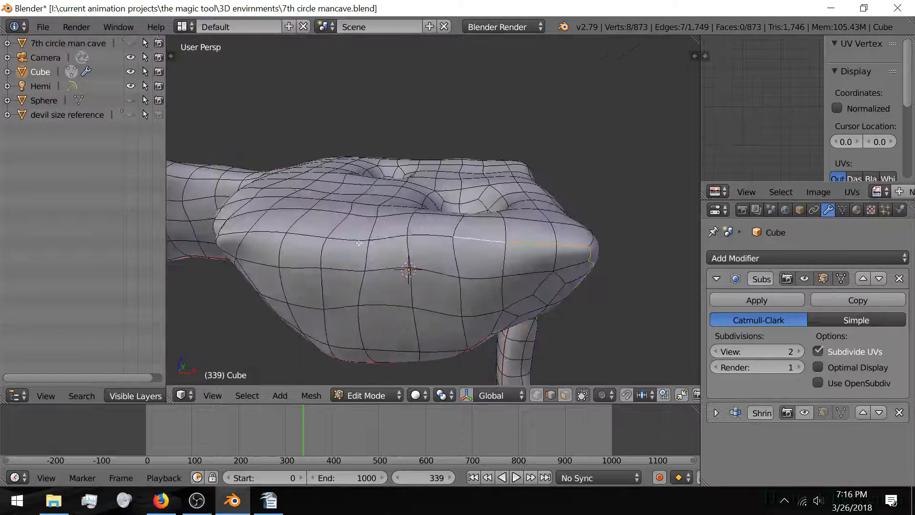
shift+right_click(429, 237)
shift+right_click(392, 240)
shift+right_click(350, 236)
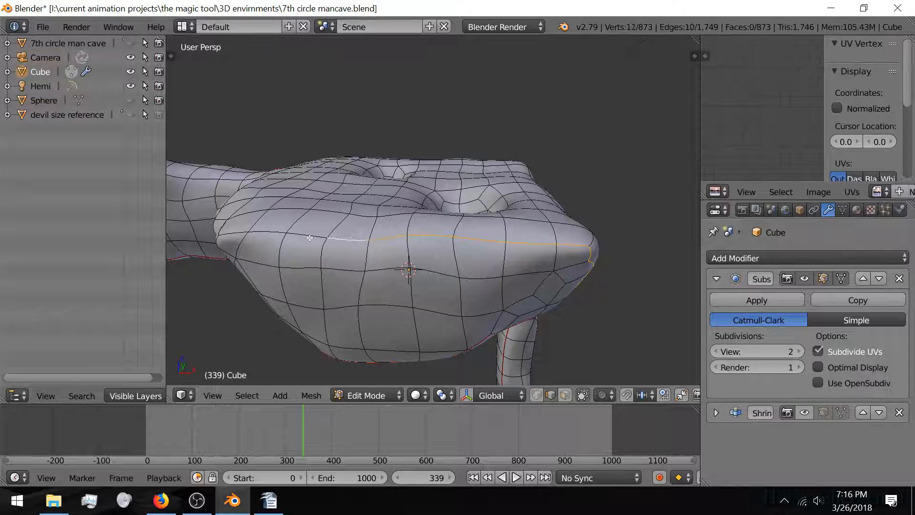
shift+right_click(311, 237)
shift+right_click(281, 238)
shift+right_click(279, 242)
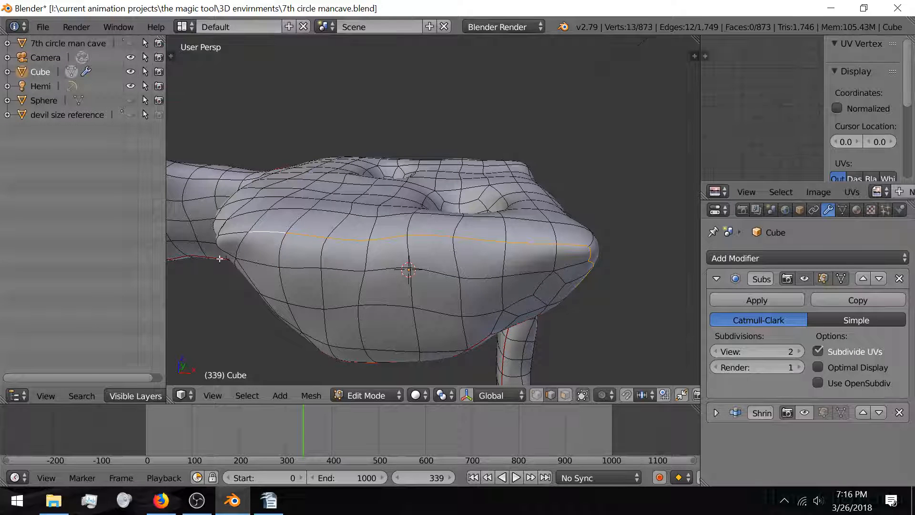
Step: Continue the edge chain to the far left and up the cave's left side
middle_drag(219, 259, 388, 291)
shift+right_click(445, 282)
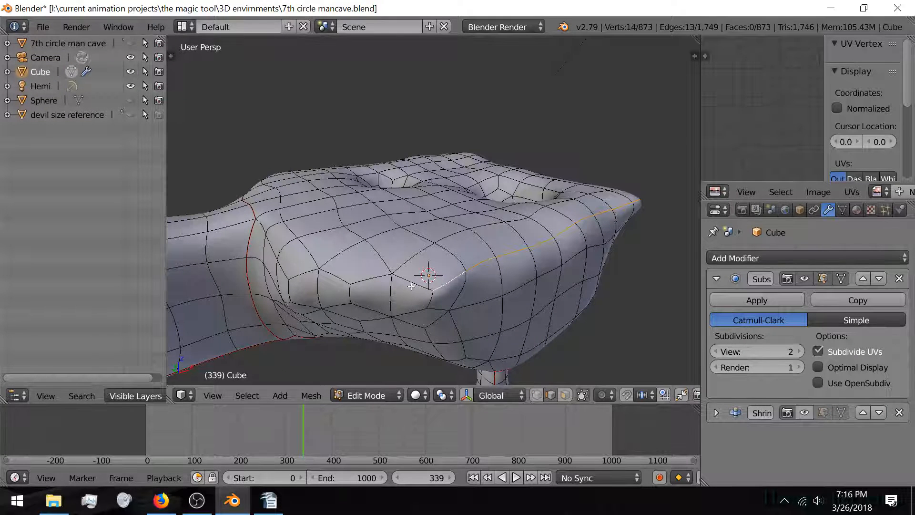
shift+right_click(411, 282)
shift+right_click(371, 279)
shift+right_click(335, 277)
shift+right_click(305, 272)
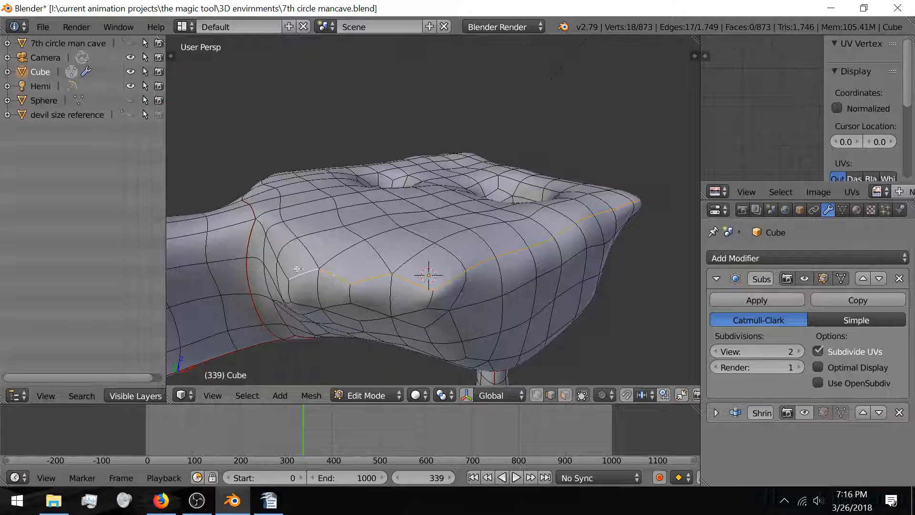
shift+right_click(283, 269)
shift+right_click(272, 250)
shift+right_click(262, 226)
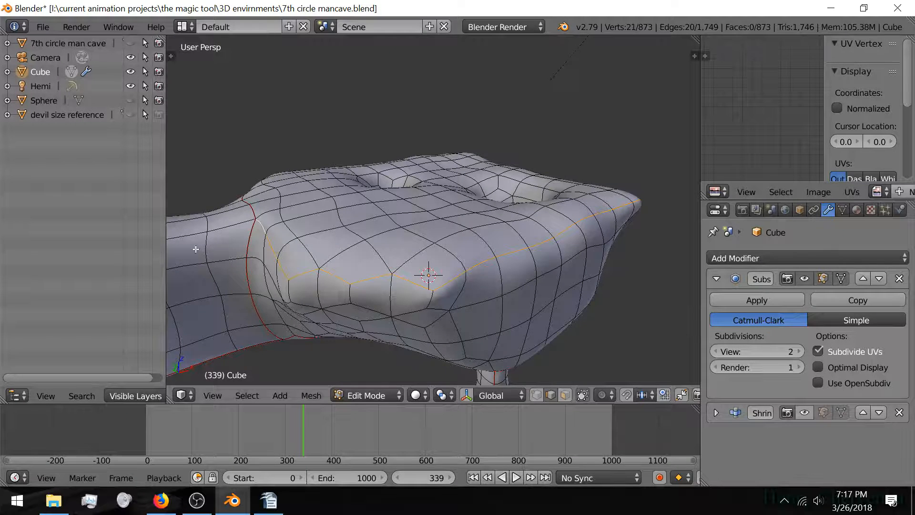
Step: Extend the chain along the front rim and around the top rim loop to the right
middle_drag(196, 249, 560, 221)
middle_drag(460, 219, 411, 193)
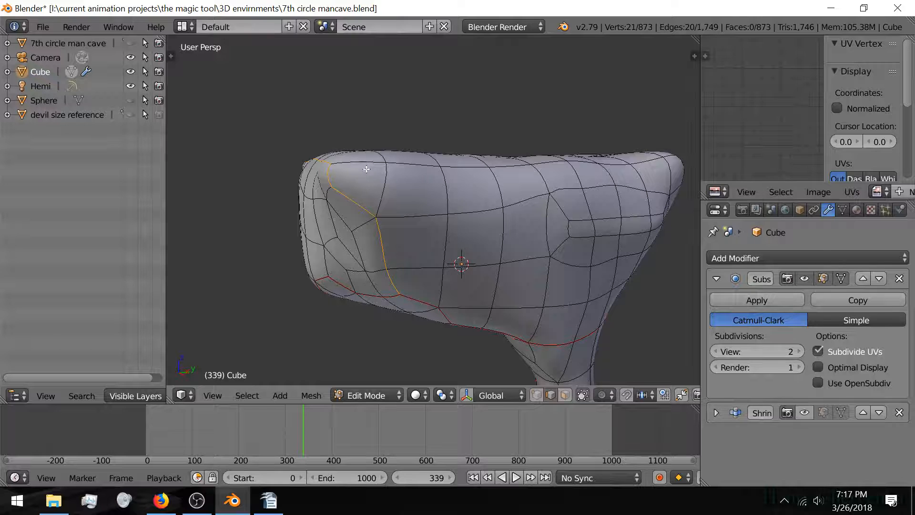
middle_drag(366, 169, 329, 307)
shift+right_click(329, 246)
shift+right_click(377, 246)
shift+right_click(440, 238)
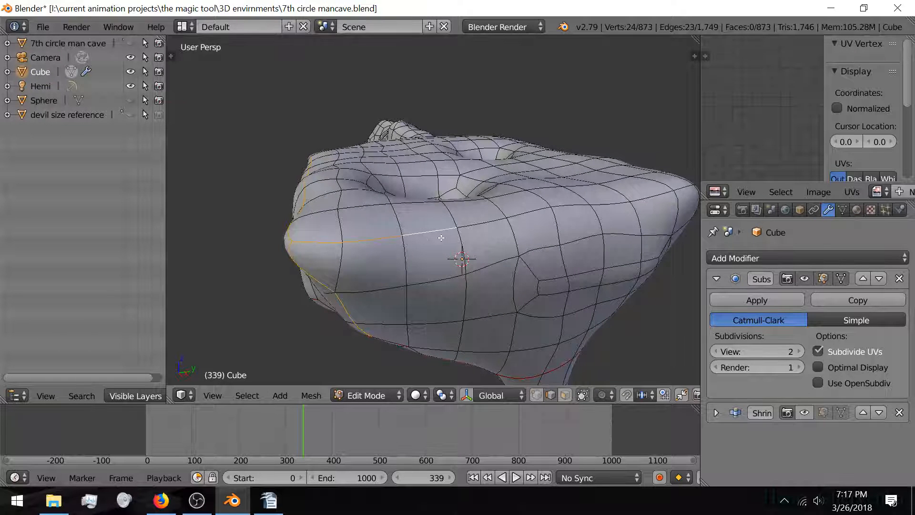
shift+right_click(491, 223)
shift+right_click(538, 216)
shift+right_click(577, 202)
shift+right_click(608, 203)
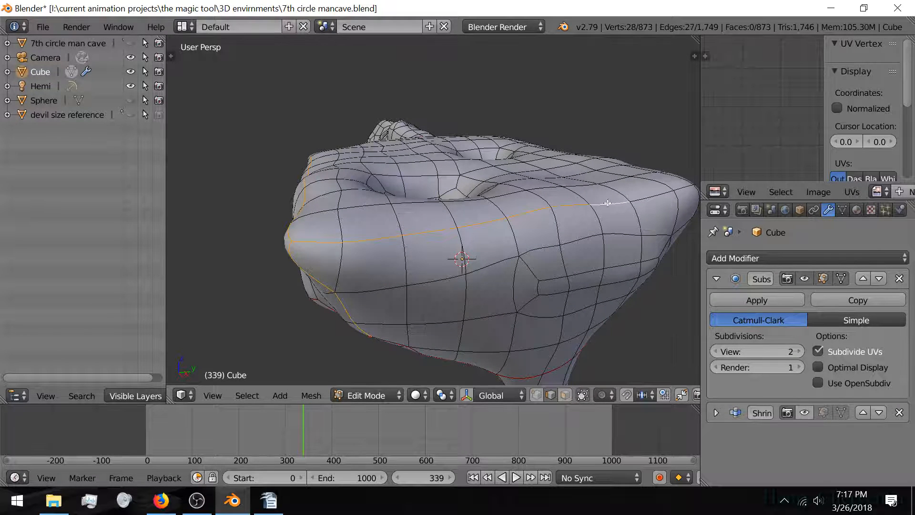
middle_drag(608, 203, 550, 253)
shift+right_click(553, 251)
shift+right_click(648, 260)
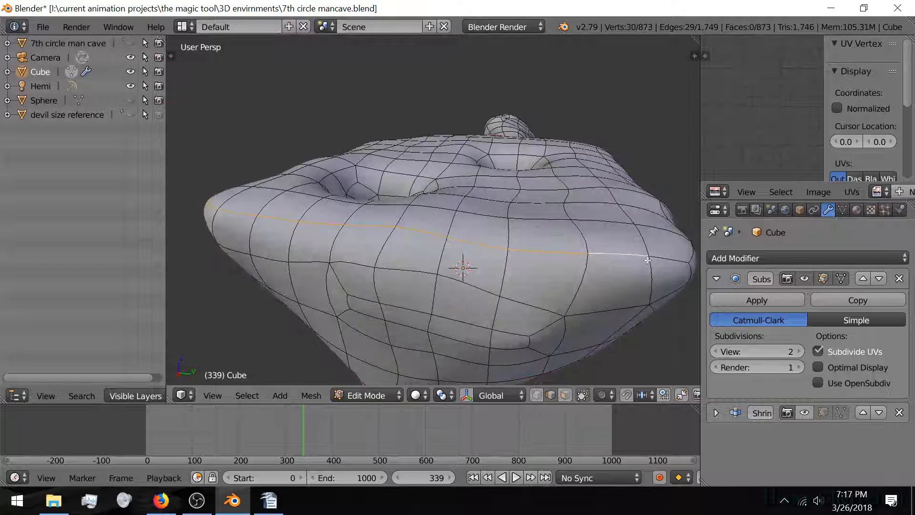
shift+right_click(664, 267)
middle_drag(665, 268, 434, 209)
shift+right_click(339, 216)
shift+right_click(411, 208)
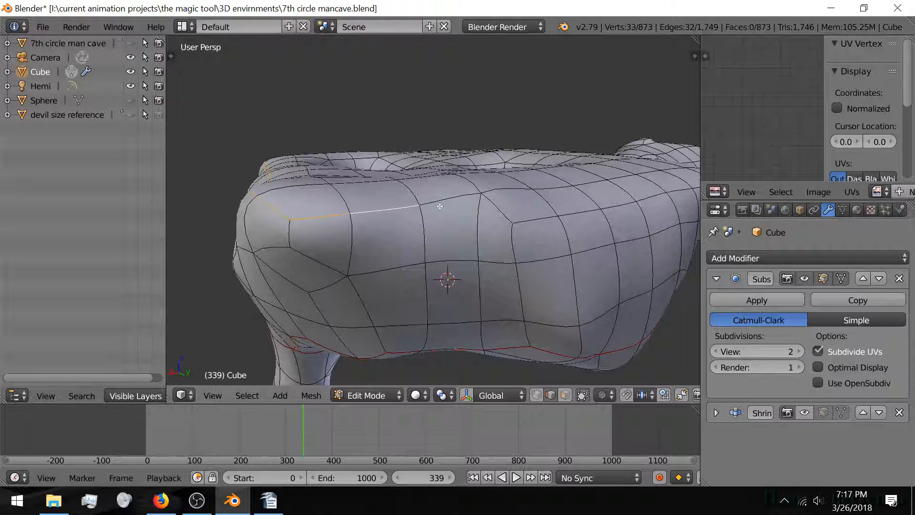
shift+right_click(470, 200)
shift+right_click(501, 213)
shift+right_click(534, 219)
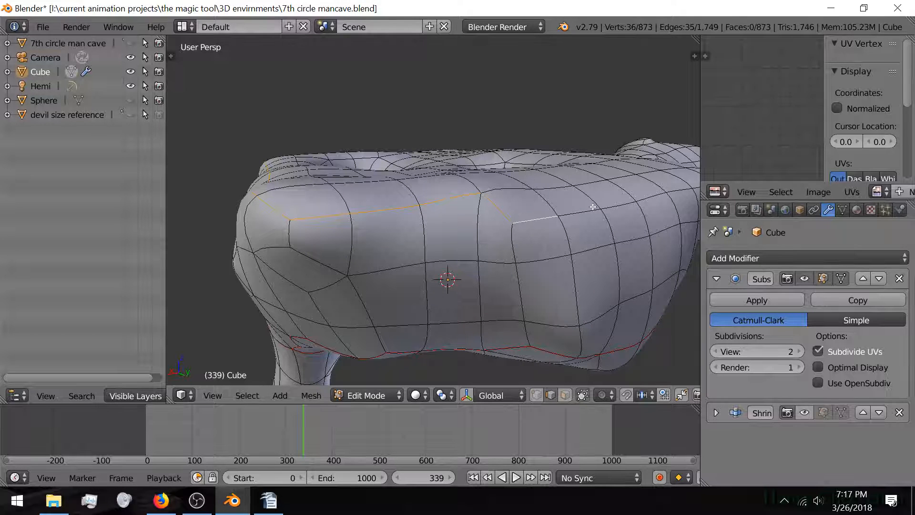
shift+right_click(576, 215)
Step: Add the remaining front-rim, corner and vertical edges, bringing the chain toward the top hole
middle_drag(578, 214, 453, 275)
shift+right_click(371, 288)
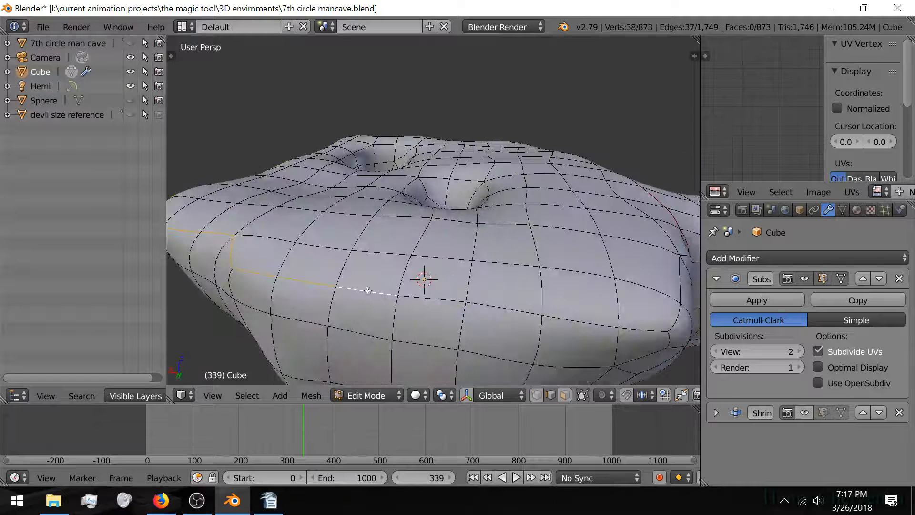
shift+right_click(443, 299)
shift+right_click(503, 308)
shift+right_click(580, 321)
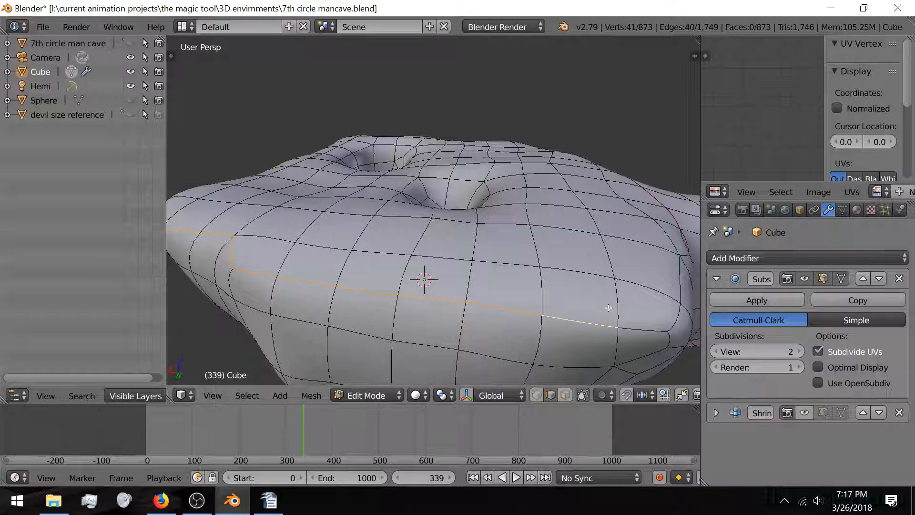
shift+right_click(653, 327)
shift+right_click(671, 317)
shift+right_click(679, 280)
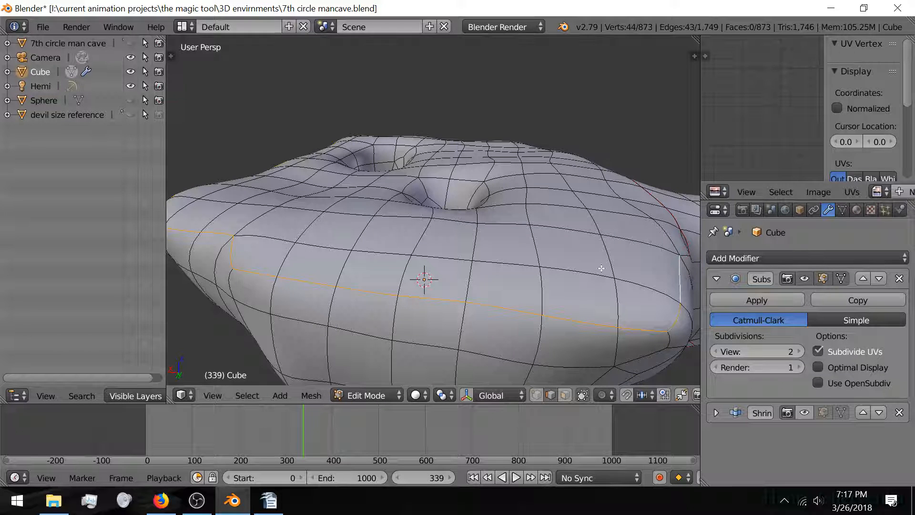
middle_drag(601, 269, 545, 264)
shift+right_click(365, 288)
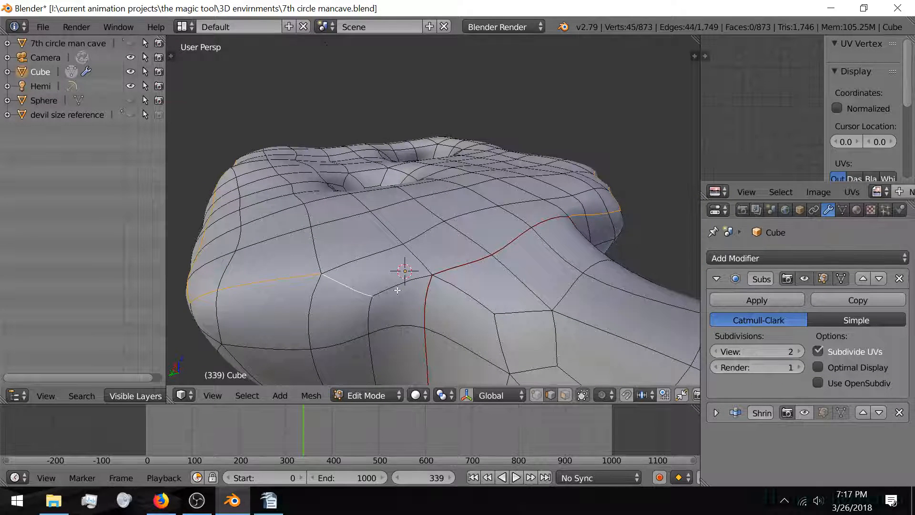
shift+right_click(416, 286)
middle_drag(382, 252, 431, 233)
scroll(418, 262, up, 1)
Step: Add the edges around the rim of the near hole to the selection
scroll(431, 233, up, 1)
shift+right_click(351, 338)
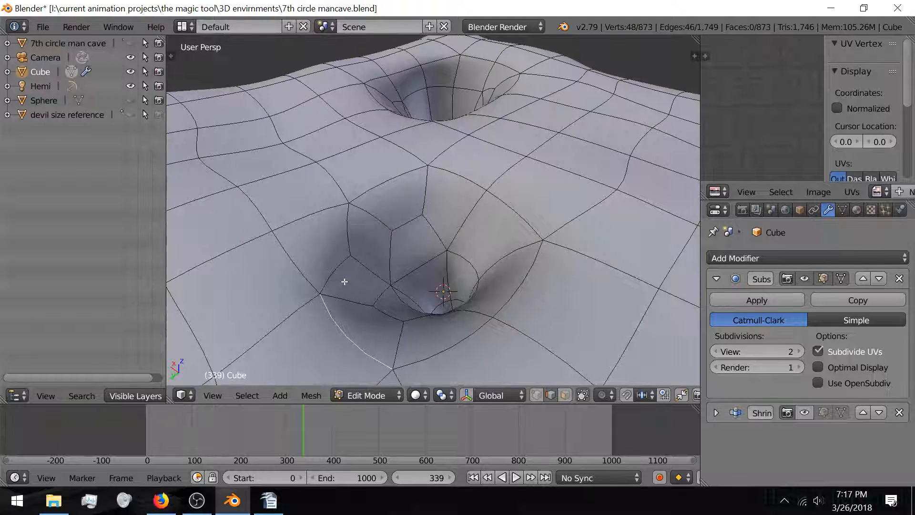
shift+right_click(335, 275)
shift+right_click(350, 230)
shift+right_click(387, 184)
shift+right_click(484, 191)
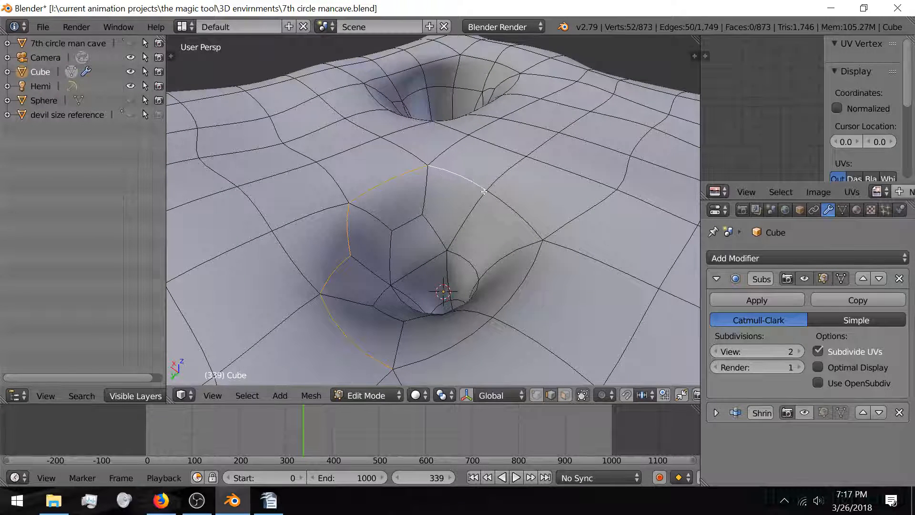
shift+right_click(517, 208)
shift+right_click(527, 274)
shift+right_click(467, 351)
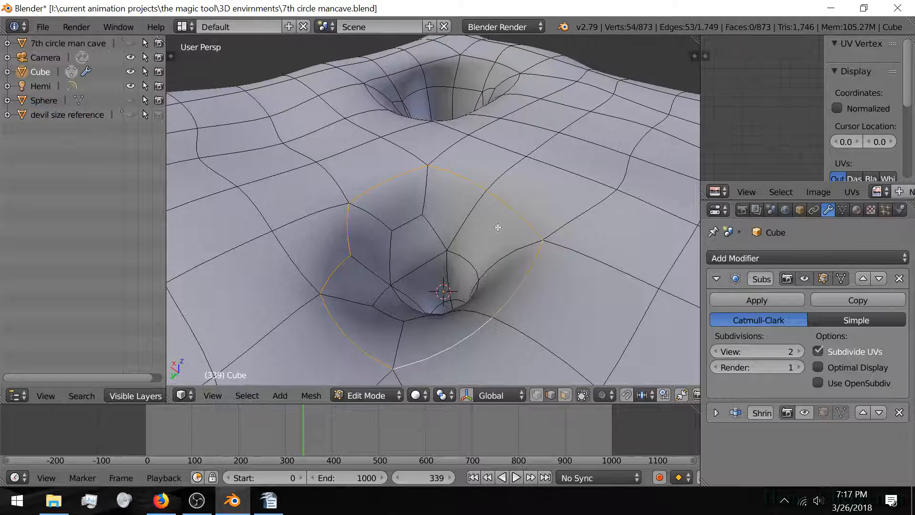
Step: Trace a closed ring of edges around the back hole's rim
shift+middle_drag(470, 108, 451, 221)
scroll(451, 221, up, 3)
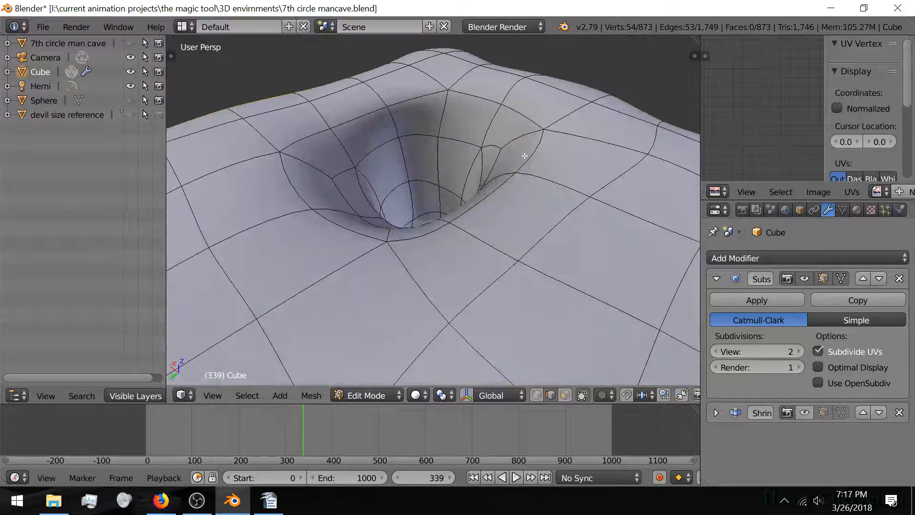
shift+right_click(525, 156)
shift+right_click(503, 193)
shift+right_click(429, 236)
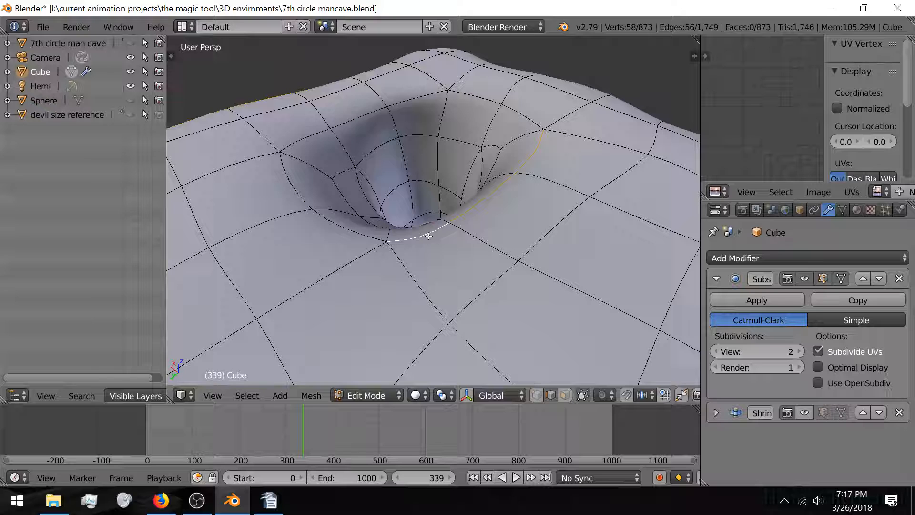
shift+right_click(355, 231)
shift+right_click(300, 191)
shift+right_click(318, 133)
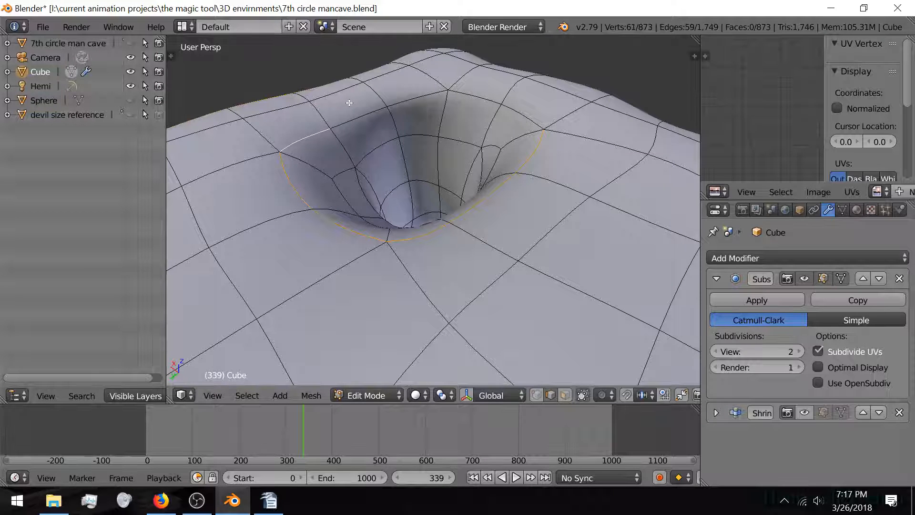
shift+right_click(381, 109)
shift+right_click(429, 95)
shift+right_click(475, 95)
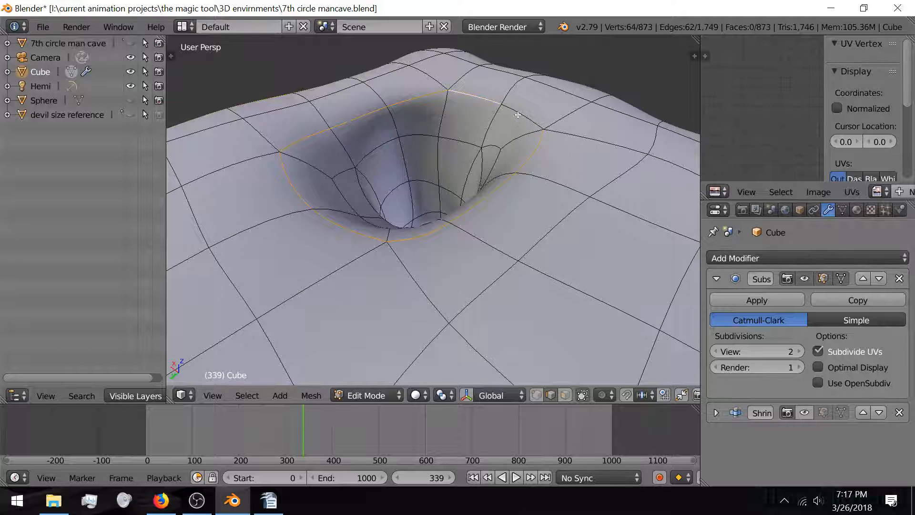
shift+right_click(517, 115)
Step: Mark all the selected rim edges as a UV seam
scroll(420, 169, up, 4)
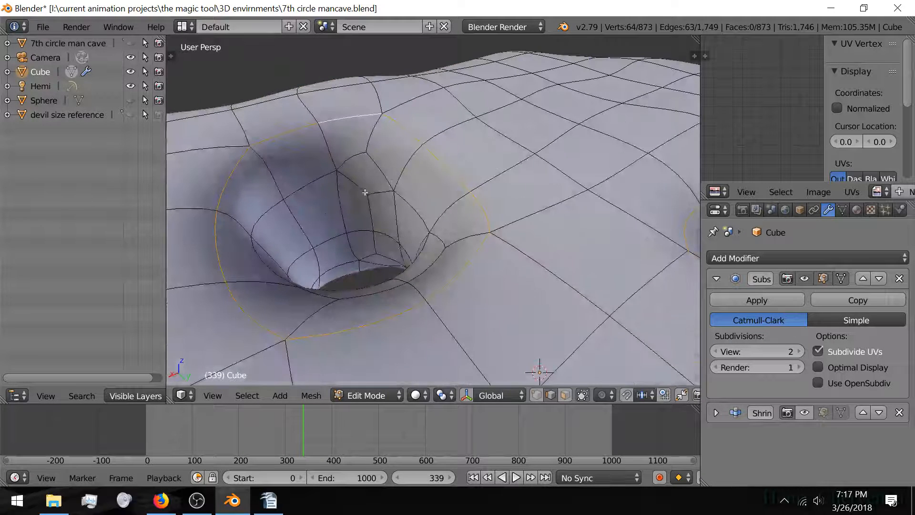
middle_drag(329, 208, 437, 199)
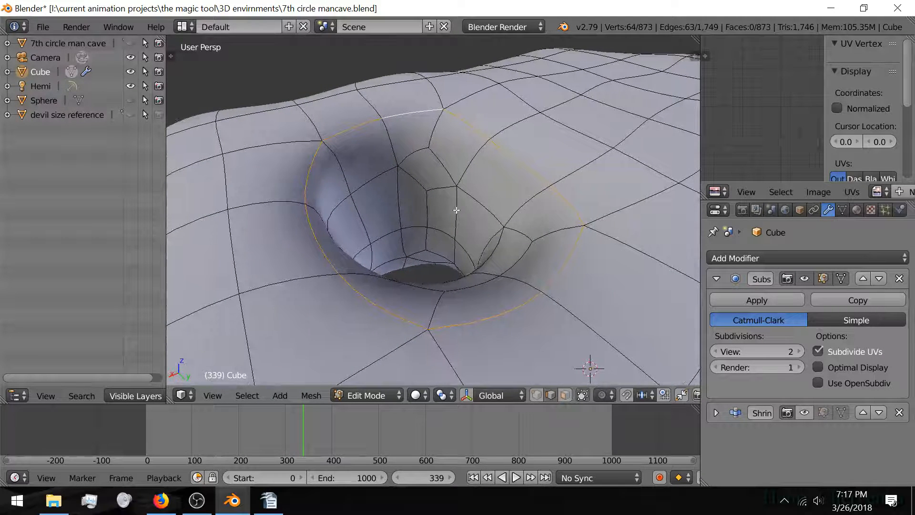
key(ctrl+e)
click(439, 210)
Step: Deselect all, then select the seam-bounded top region plus two more linked regions
key(a)
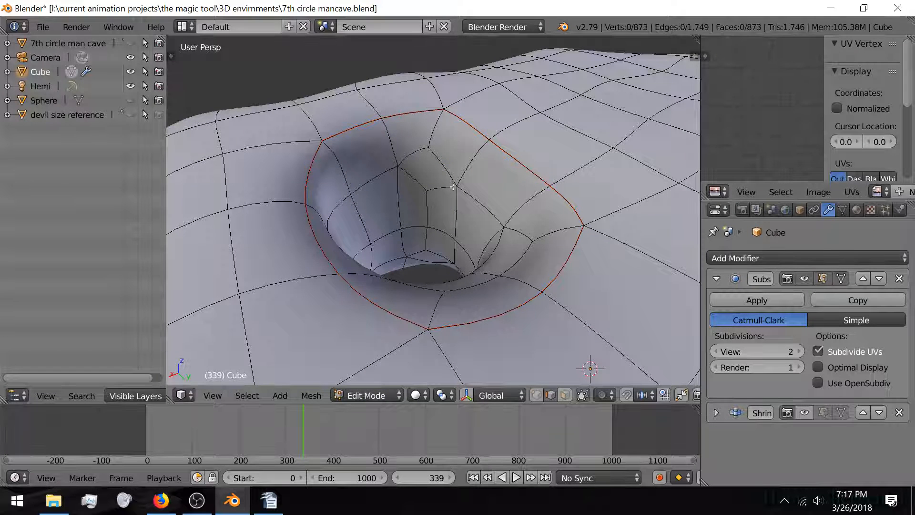
key(l)
scroll(402, 279, down, 6)
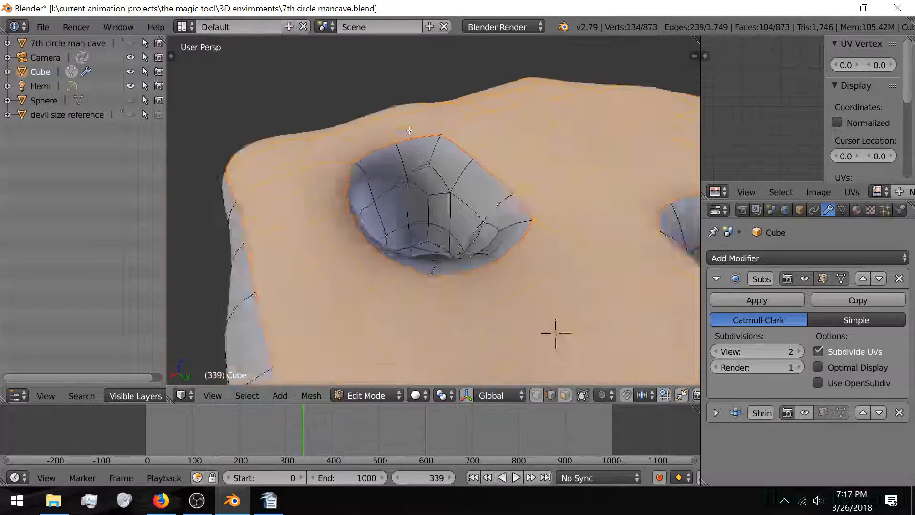
key(l)
middle_drag(469, 292, 410, 228)
key(l)
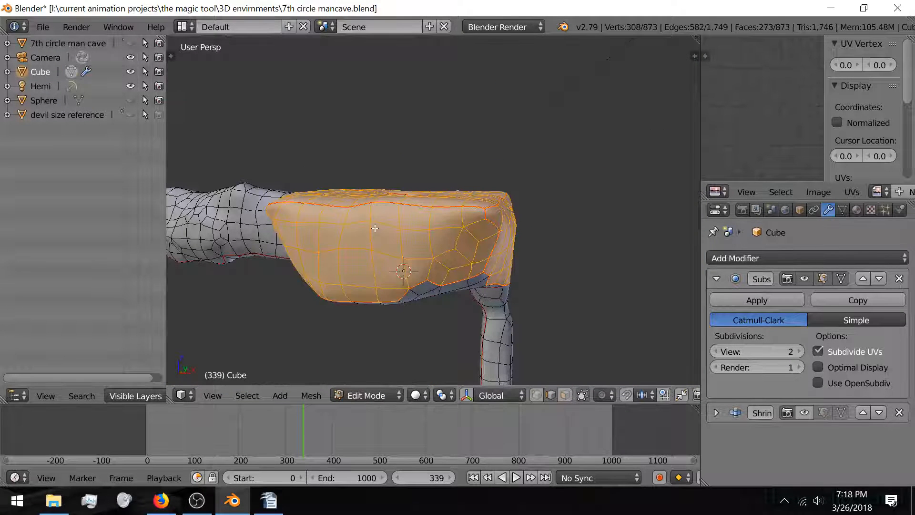
Step: Unwrap the selected faces and inspect the UV islands in a maximized UV editor
key(u)
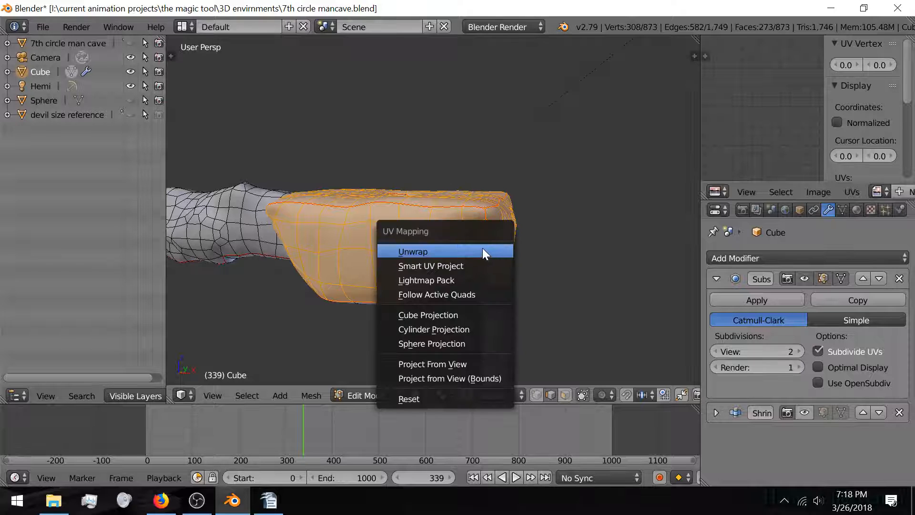
click(482, 249)
scroll(726, 141, down, 4)
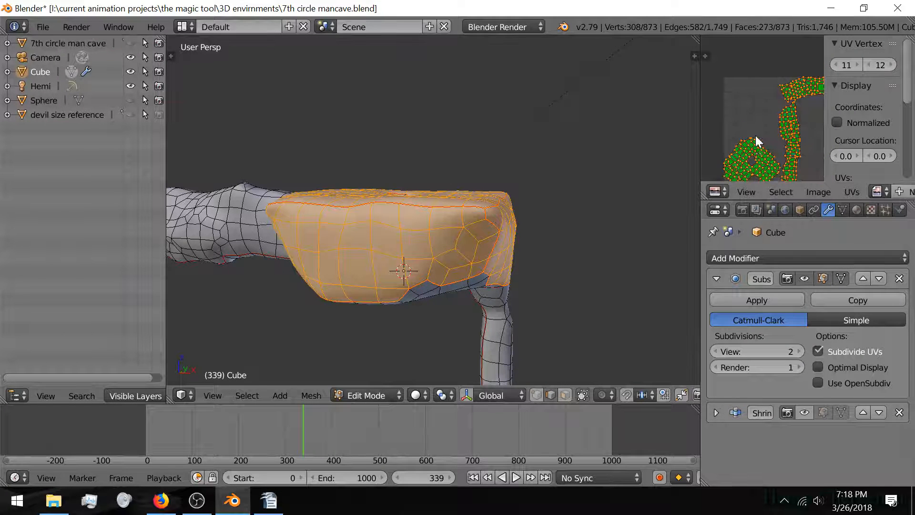
scroll(754, 143, down, 2)
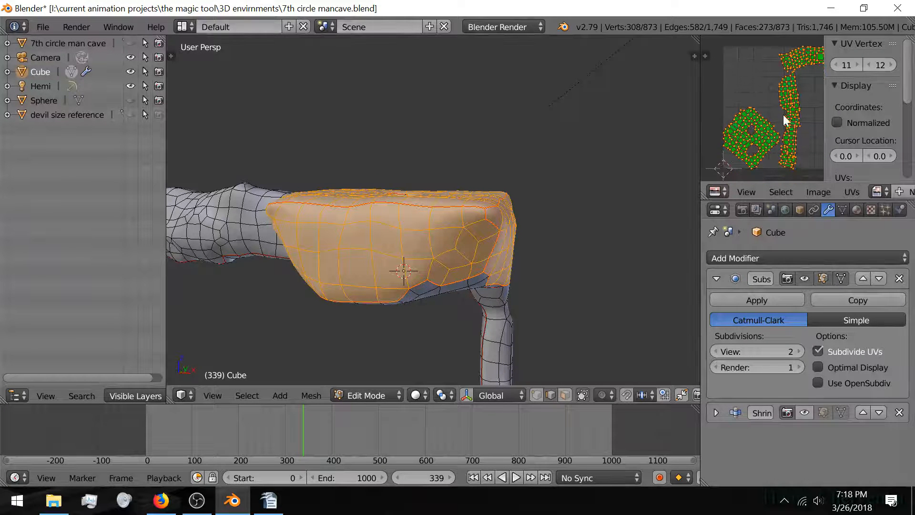
key(ctrl+Up)
scroll(472, 202, up, 5)
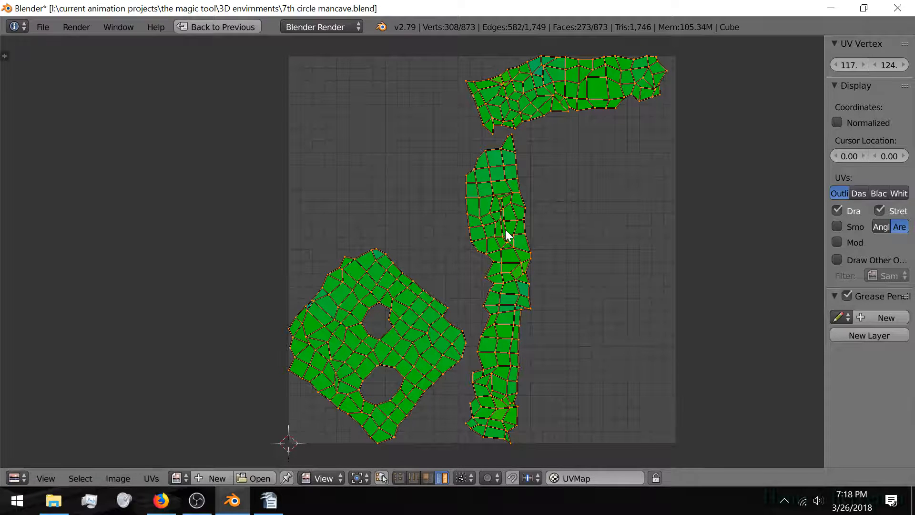
key(ctrl+Up)
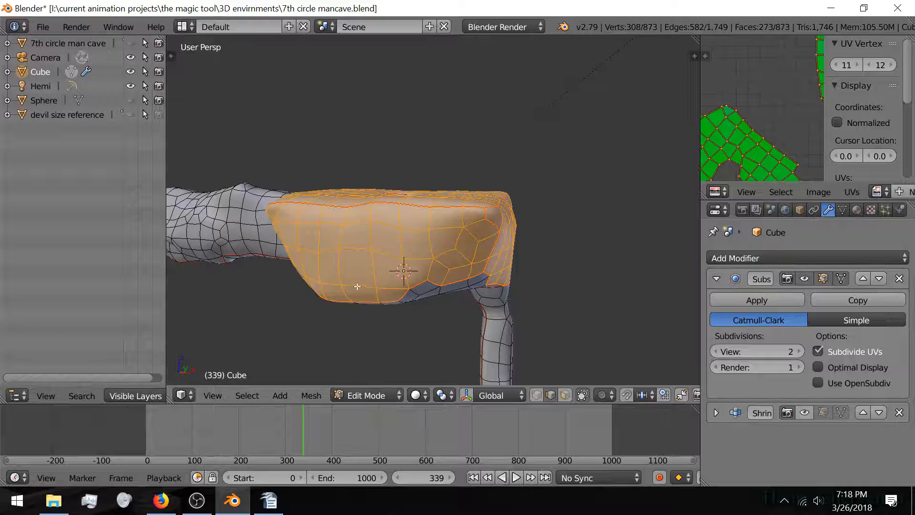
Step: Select a vertical line of edges from the bottom to the top of the first pillar
scroll(380, 262, up, 8)
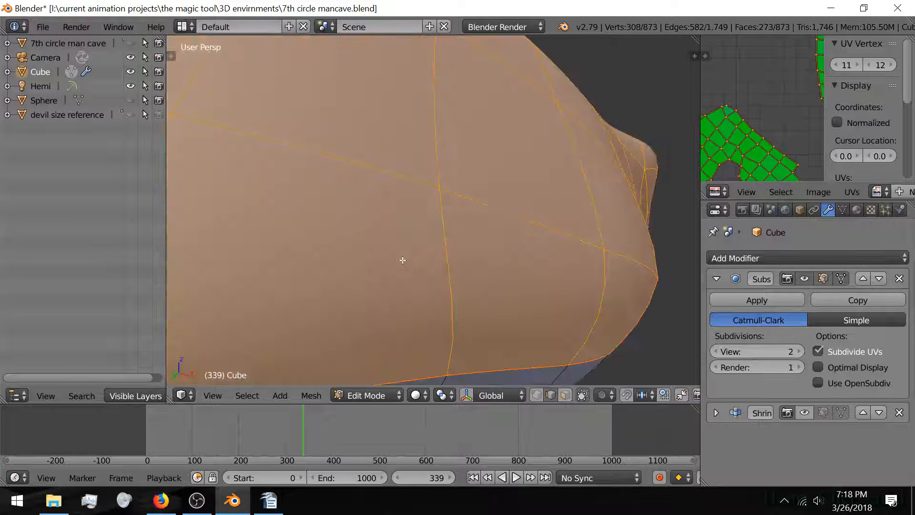
scroll(403, 260, up, 5)
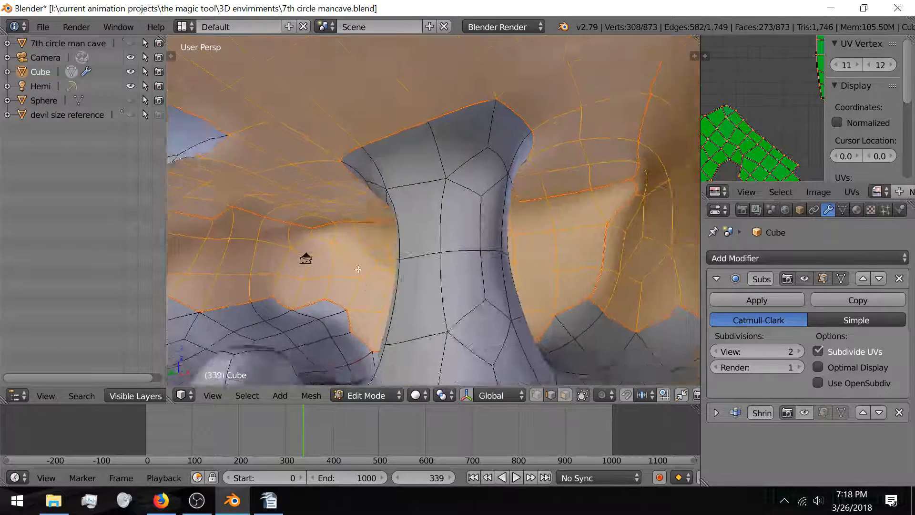
middle_drag(358, 269, 415, 266)
shift+middle_drag(474, 163, 461, 214)
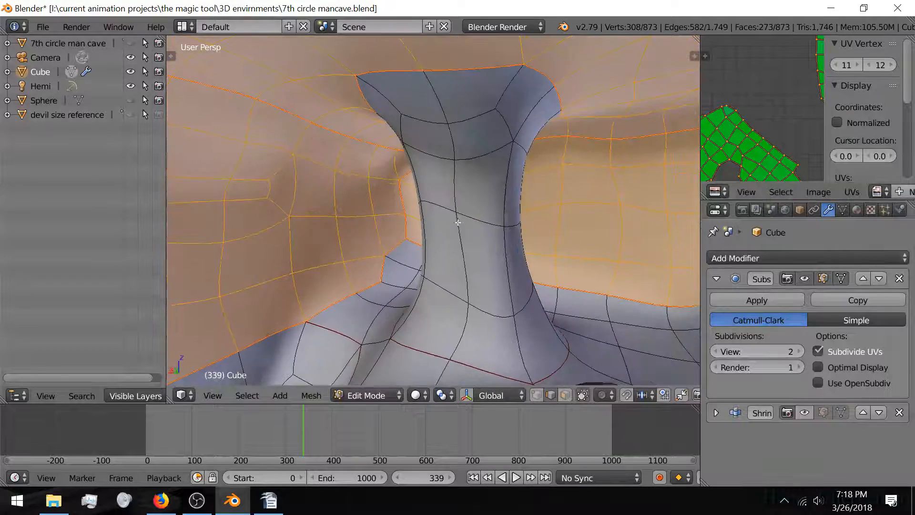
right_click(460, 340)
shift+right_click(474, 269)
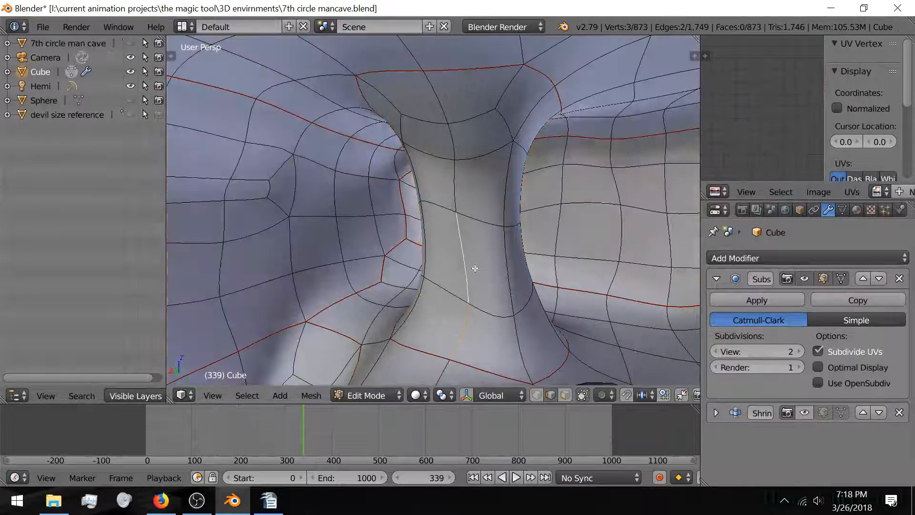
shift+right_click(454, 187)
shift+right_click(448, 150)
shift+right_click(446, 103)
Step: Extend the selection with edges running up the central pillar
middle_drag(446, 103, 466, 234)
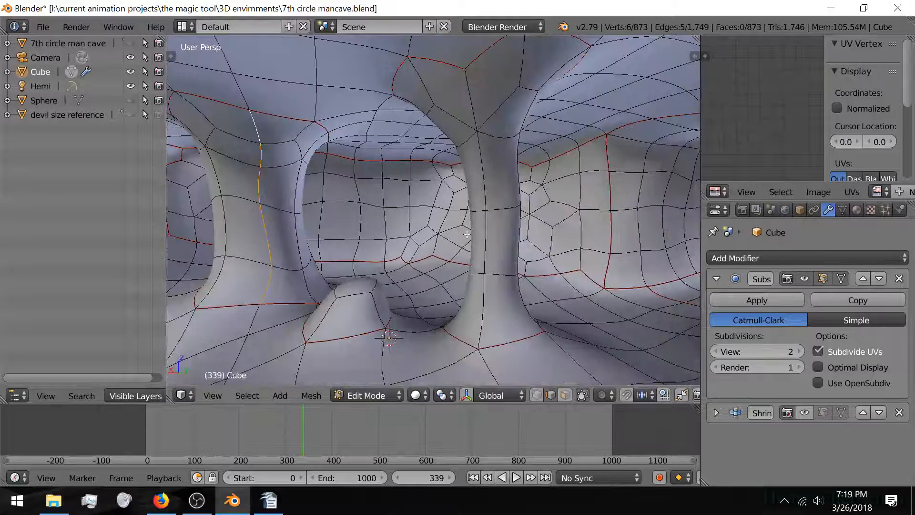
shift+right_click(480, 296)
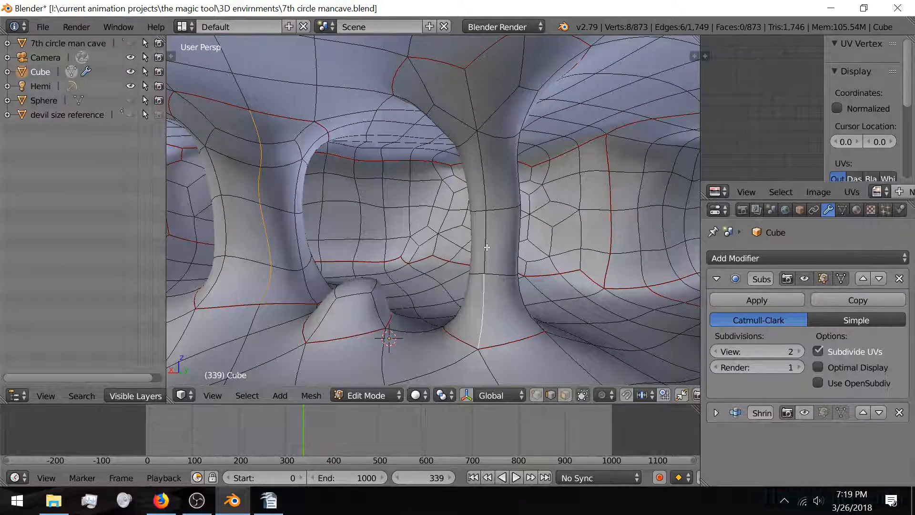
shift+right_click(487, 247)
shift+right_click(483, 186)
shift+right_click(469, 107)
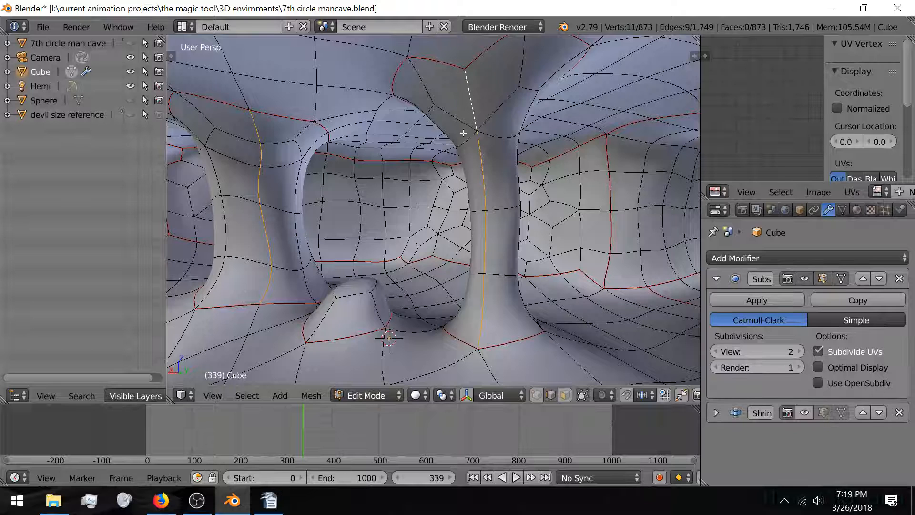
Step: Clear, then mark the selected pillar edges as seams, and deselect everything
key(ctrl+e)
click(445, 165)
key(ctrl+e)
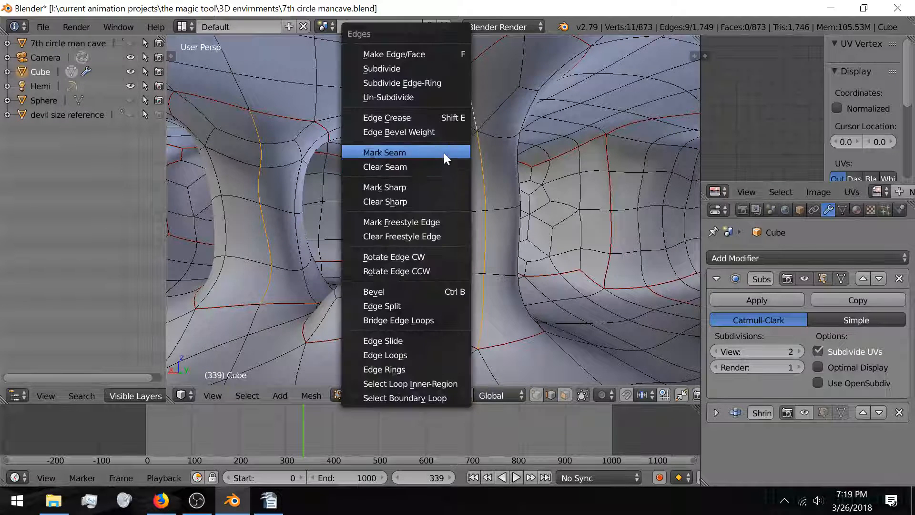
click(445, 153)
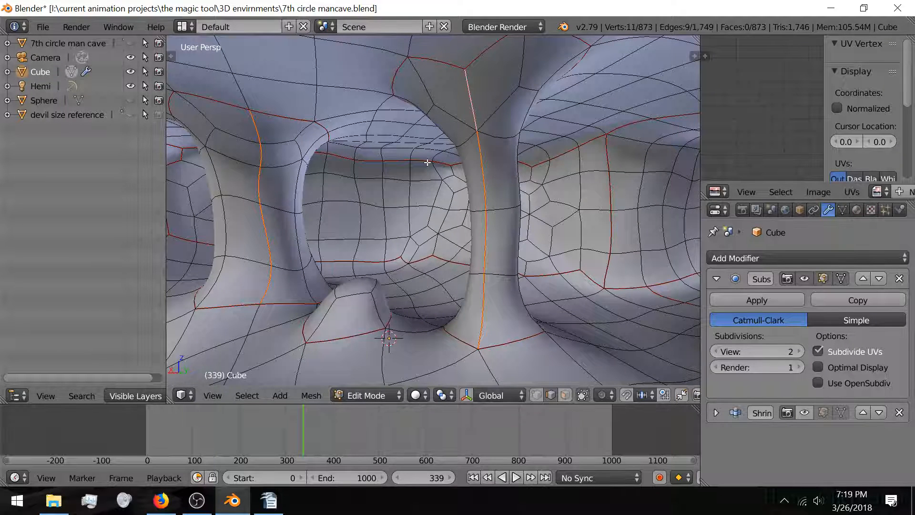
key(a)
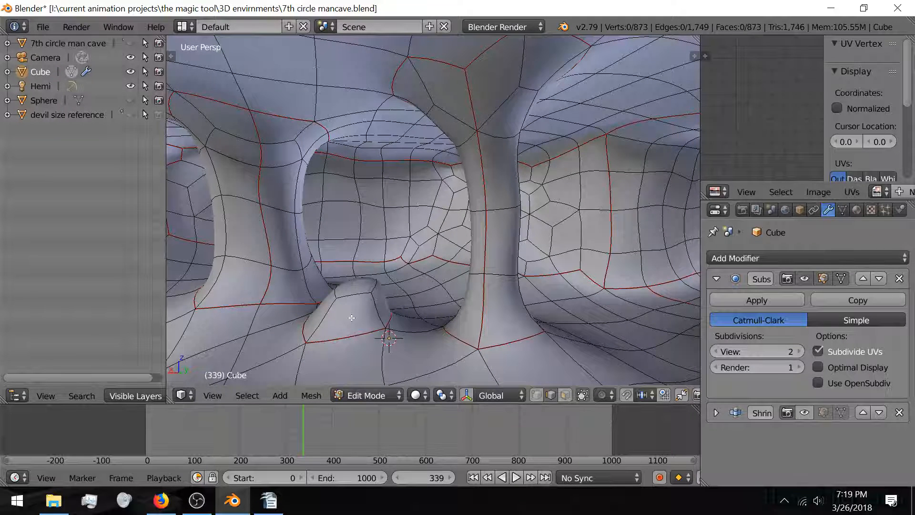
middle_drag(352, 318, 408, 296)
Step: Select the whole cave mesh and unwrap it using the new seams
scroll(408, 297, up, 2)
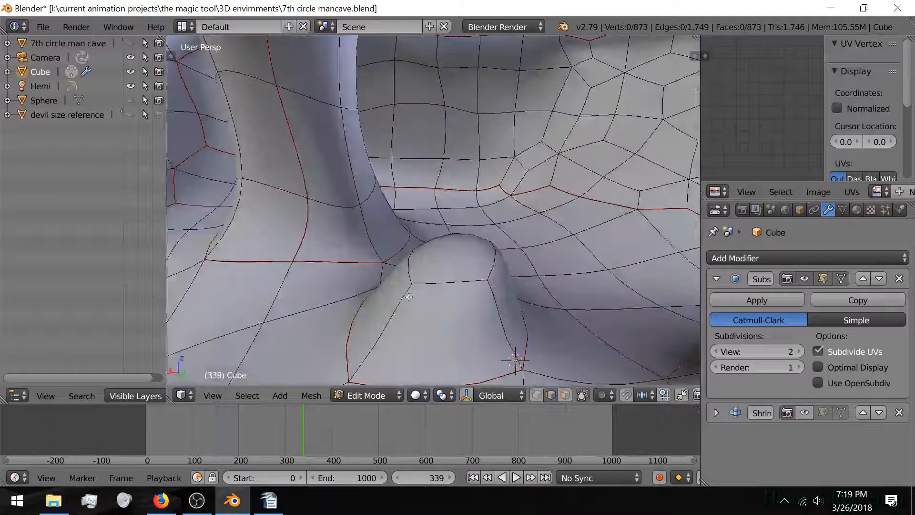
scroll(408, 296, down, 3)
scroll(359, 302, down, 4)
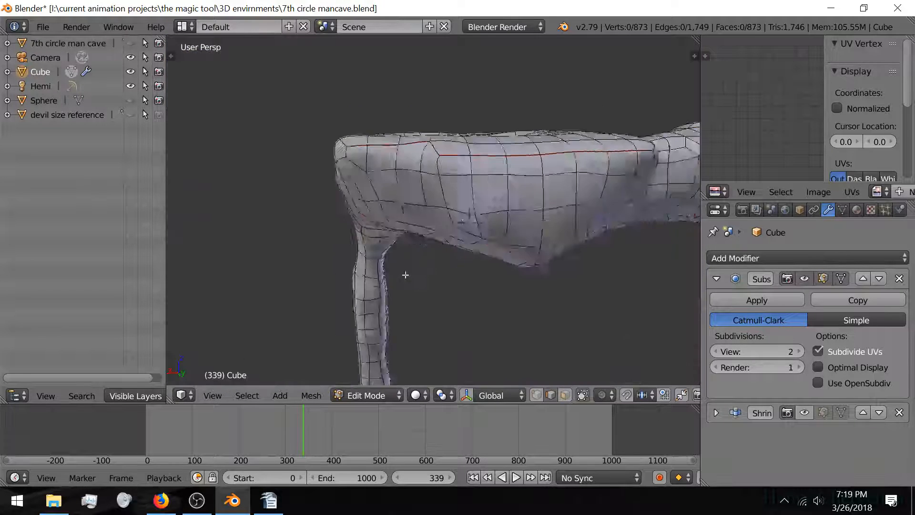
scroll(406, 275, down, 3)
key(a)
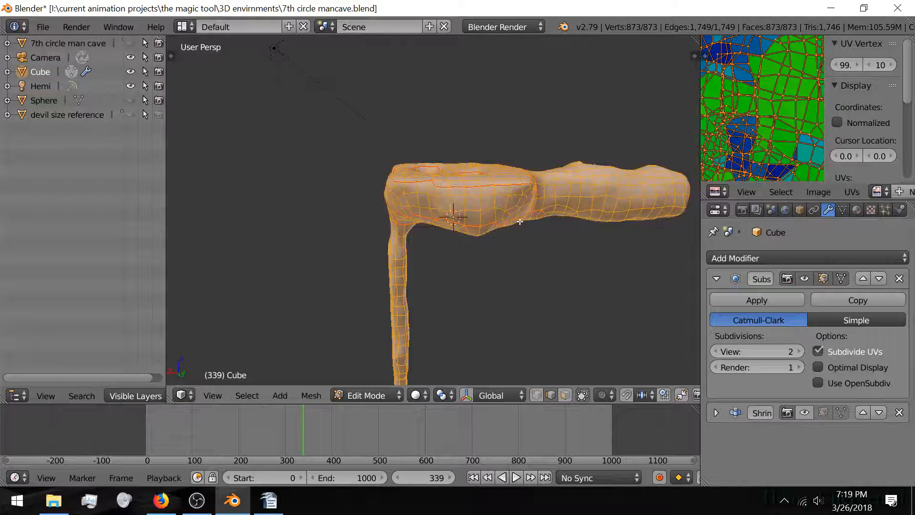
key(u)
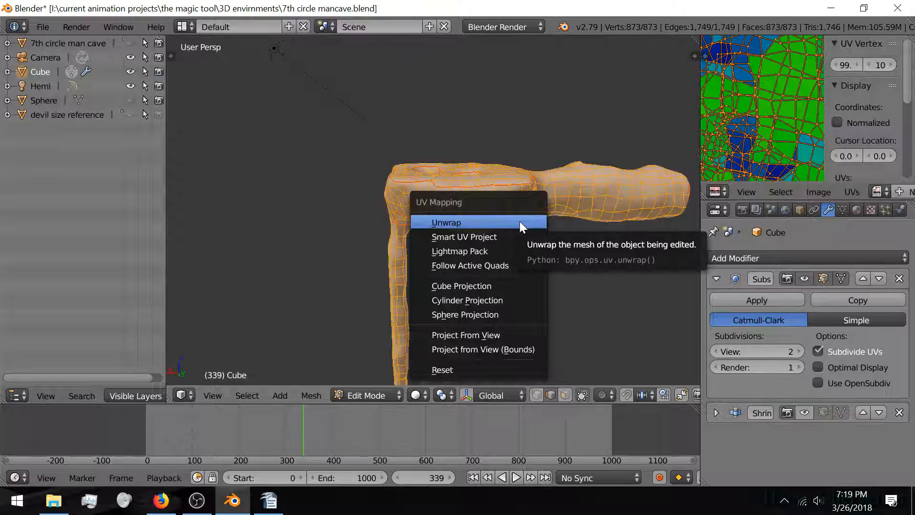
click(519, 221)
Step: Switch the viewport to solid shading and return to Object Mode
scroll(735, 123, down, 5)
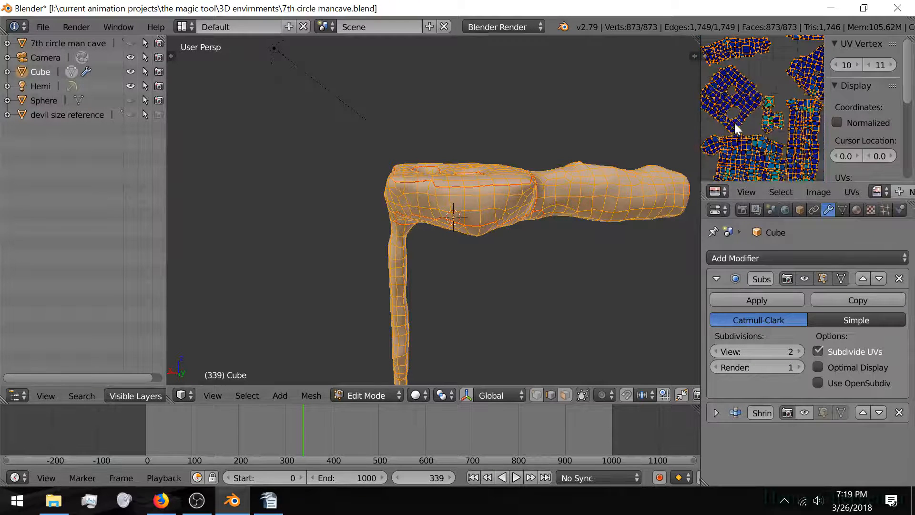
scroll(736, 124, up, 4)
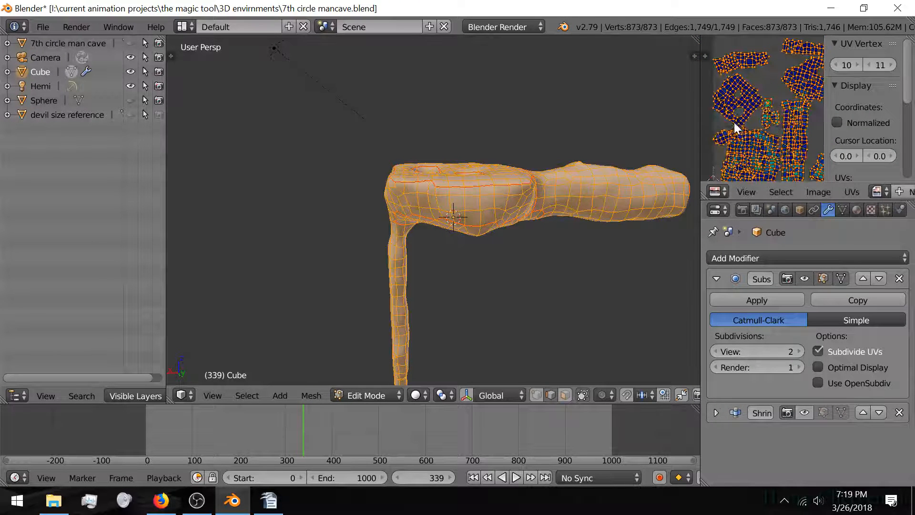
scroll(451, 227, up, 2)
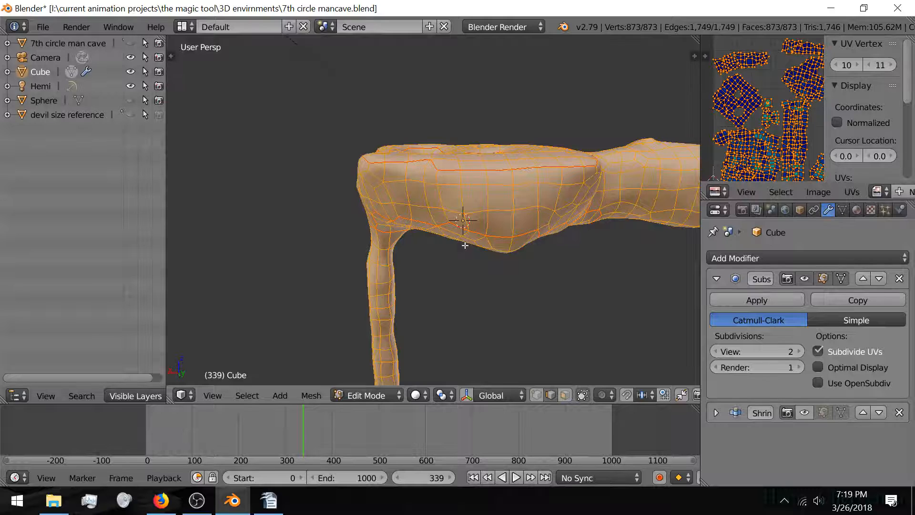
scroll(465, 245, up, 4)
key(alt+z)
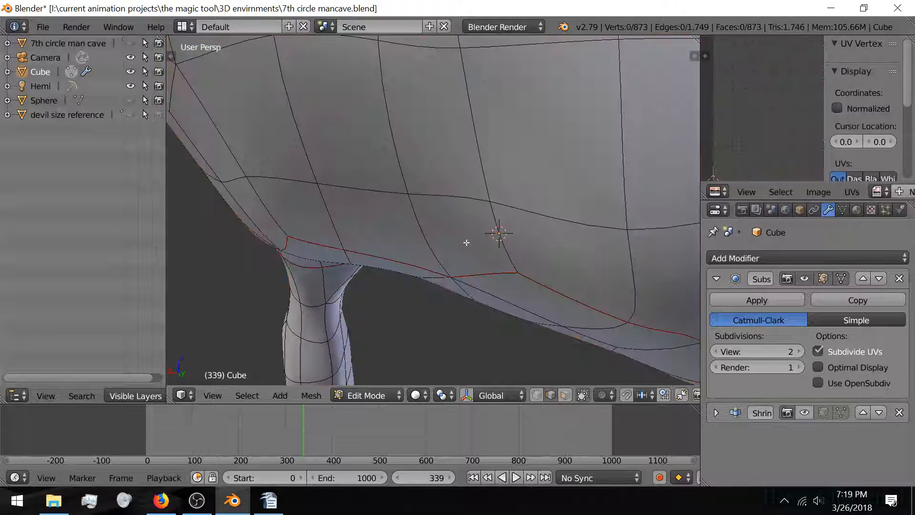
key(Tab)
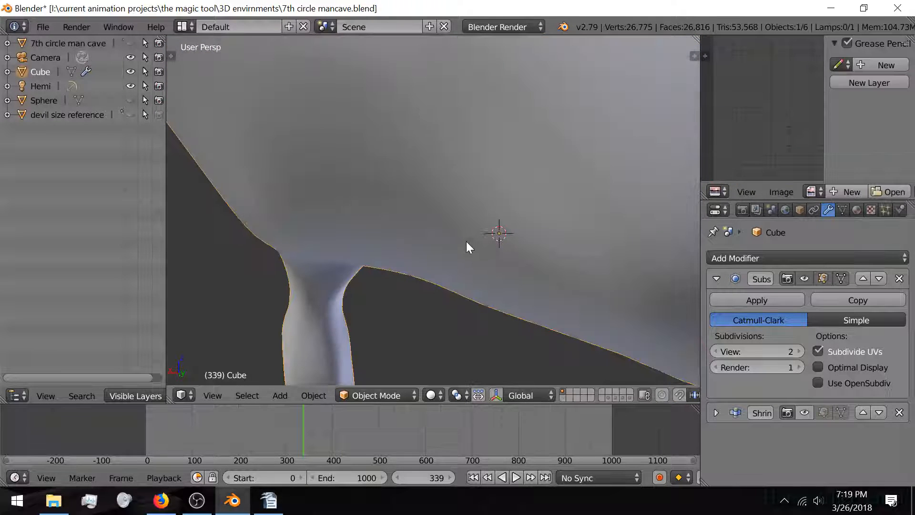
Step: Switch viewport shading to Material to show the checker texture inside the tunnel
click(433, 395)
click(455, 316)
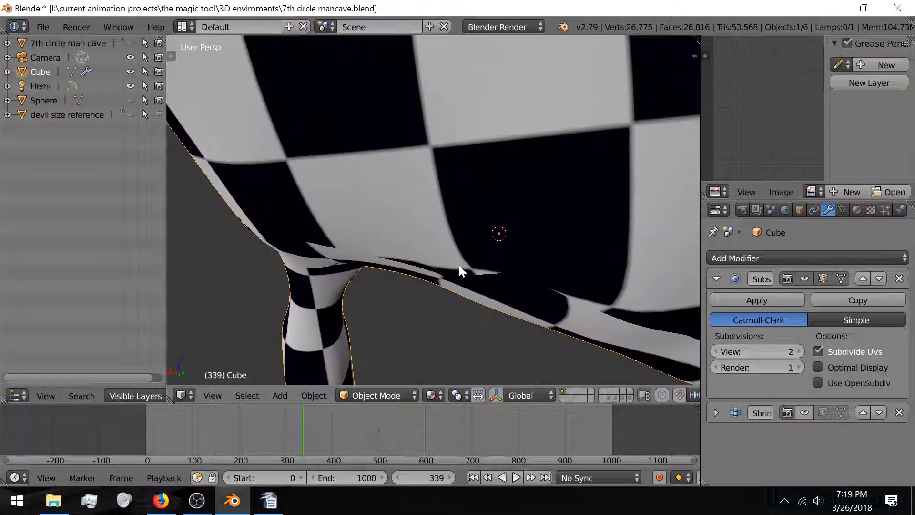
middle_drag(419, 243, 362, 262)
scroll(363, 263, down, 2)
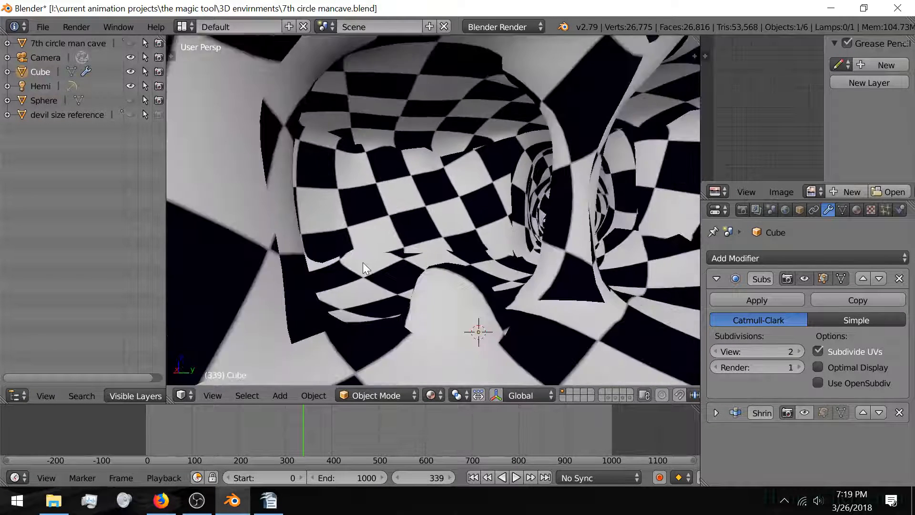
Step: Enable the Shrinkwrap modifier in the viewport and open the cave's test material settings
click(805, 412)
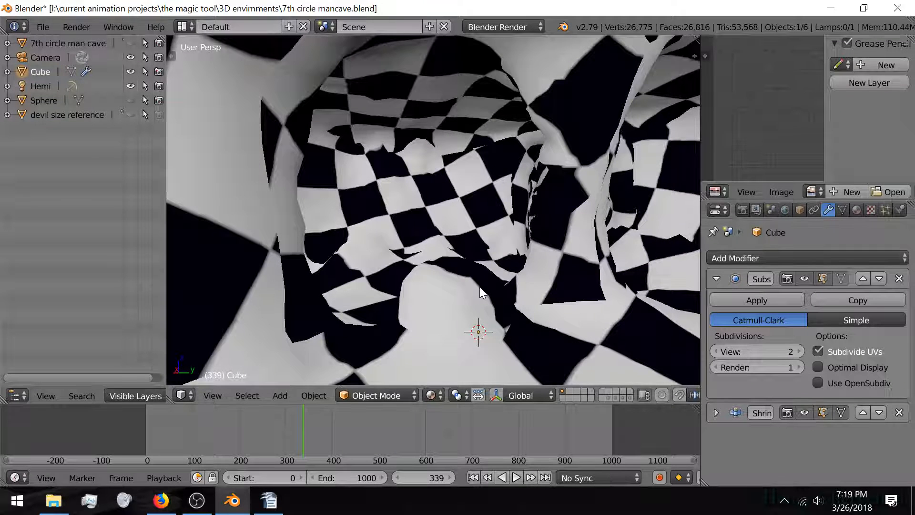
mouse_move(505, 286)
middle_down()
mouse_move(522, 285)
mouse_move(446, 292)
mouse_move(482, 301)
mouse_move(510, 295)
middle_up()
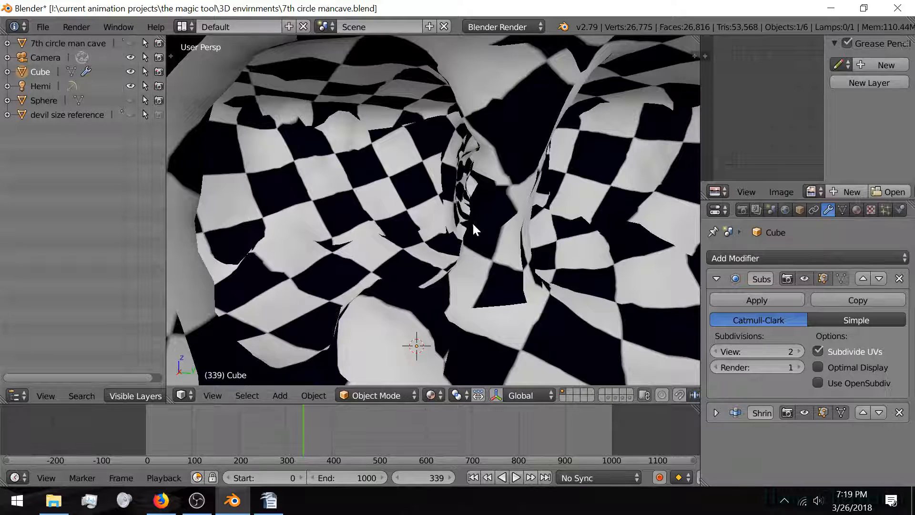
click(857, 210)
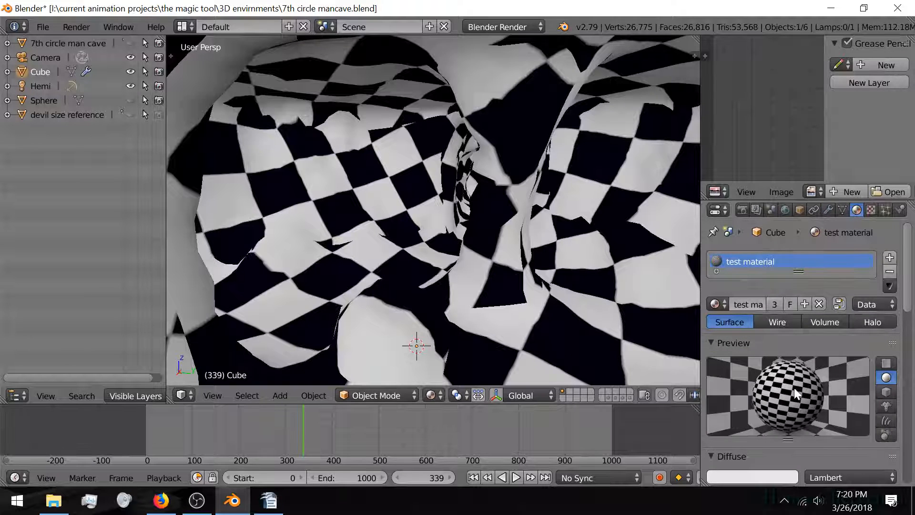
Step: Show the cave material's texture slots and review the checker image's Image and Mapping settings
scroll(799, 389, down, 9)
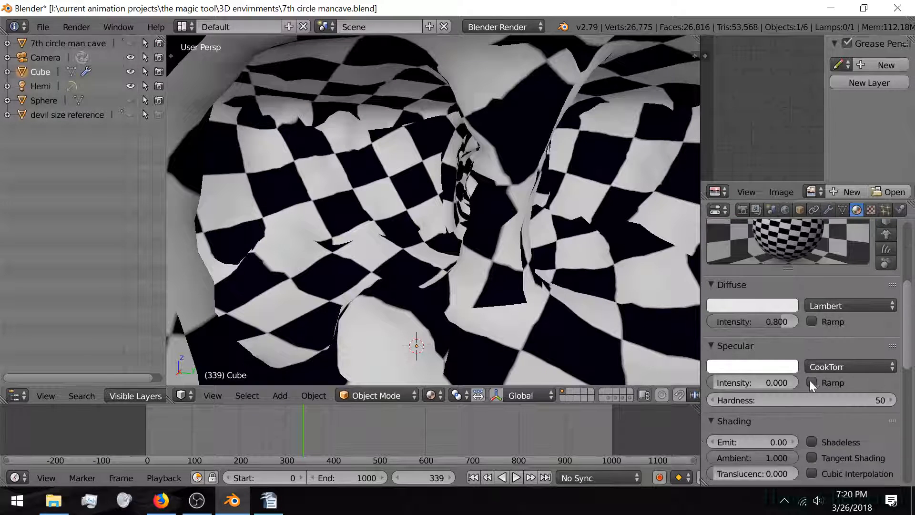
scroll(809, 379, down, 12)
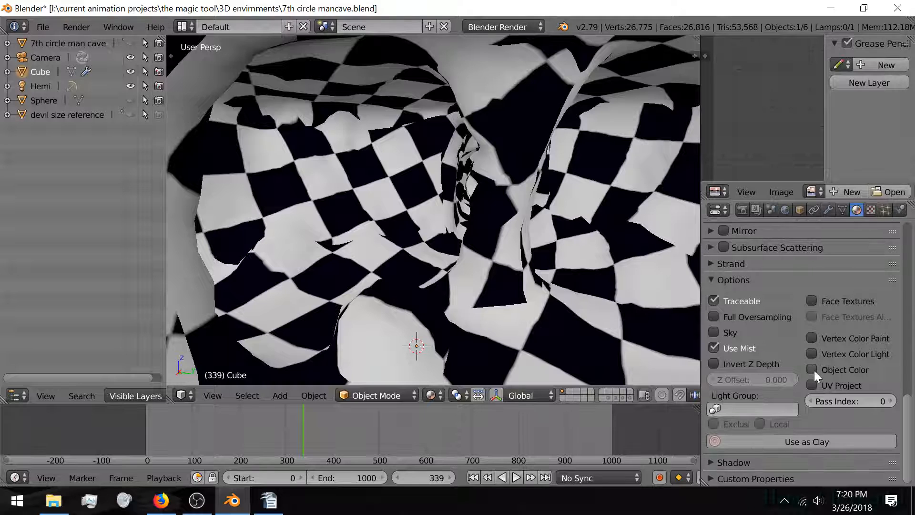
scroll(815, 370, up, 3)
click(870, 210)
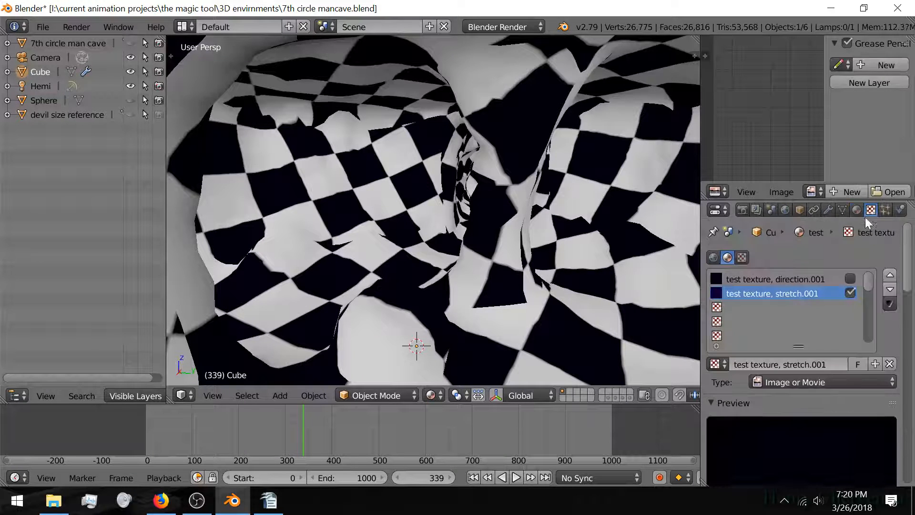
scroll(885, 317, down, 15)
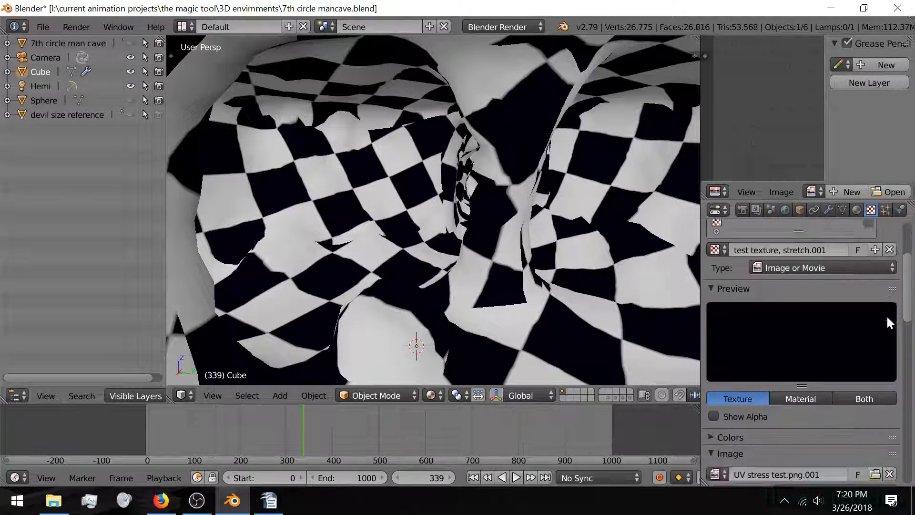
scroll(885, 317, down, 3)
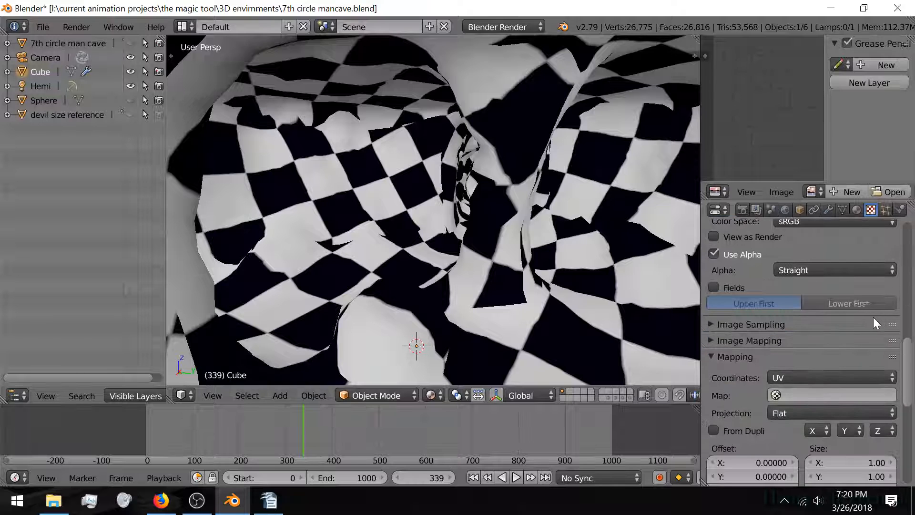
scroll(871, 269, up, 1)
scroll(879, 269, up, 7)
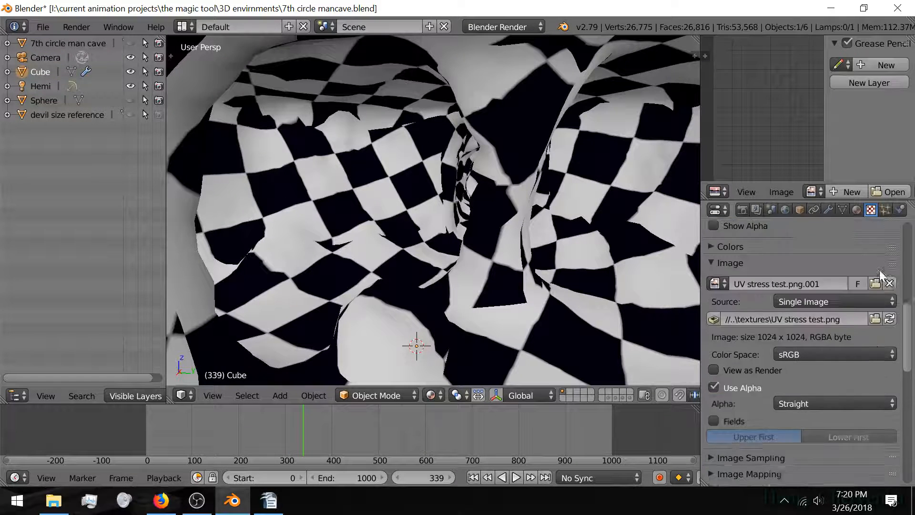
Step: Make 'test texture, direction.001' the current slot and uncheck the stretch checker texture
drag(909, 316, 911, 201)
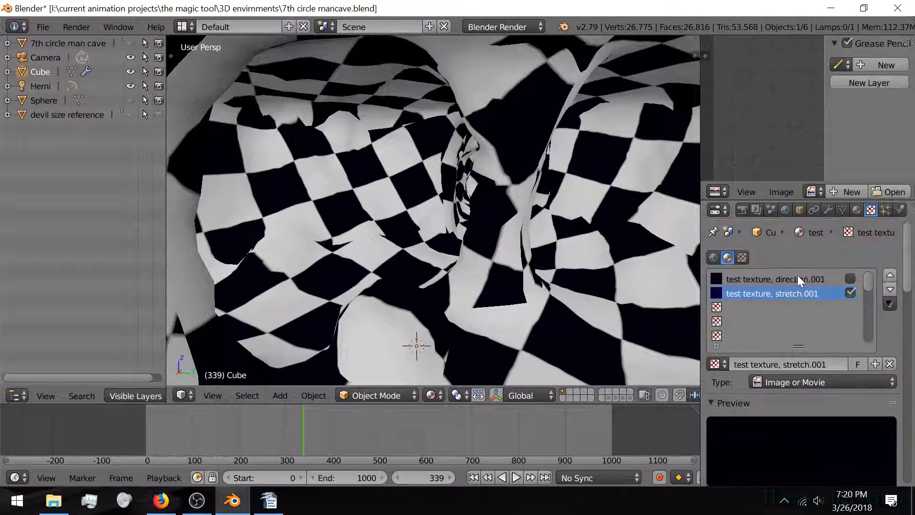
click(828, 279)
mouse_move(908, 273)
mouse_down()
mouse_move(890, 394)
mouse_move(911, 265)
mouse_up()
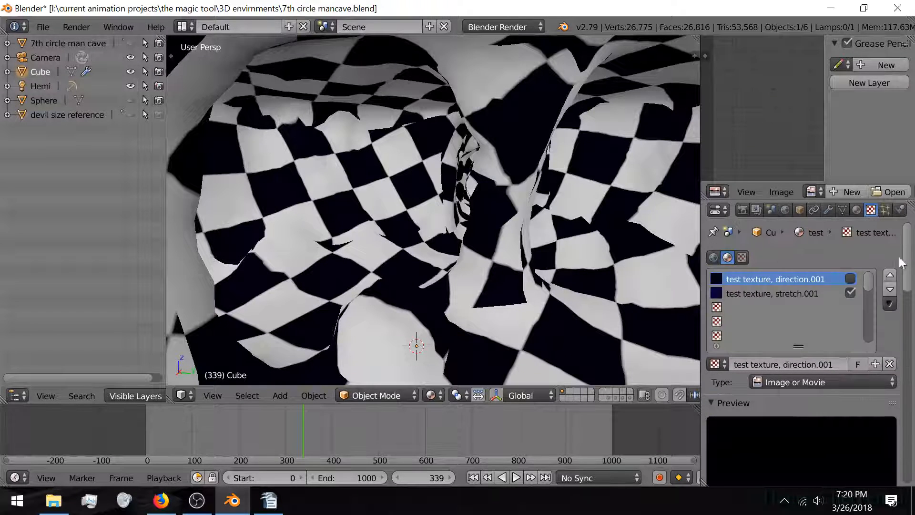
click(850, 293)
Step: Enable the direction.001 arrow texture, select the whole cave mesh in Edit Mode, and widen the UV editor
click(850, 279)
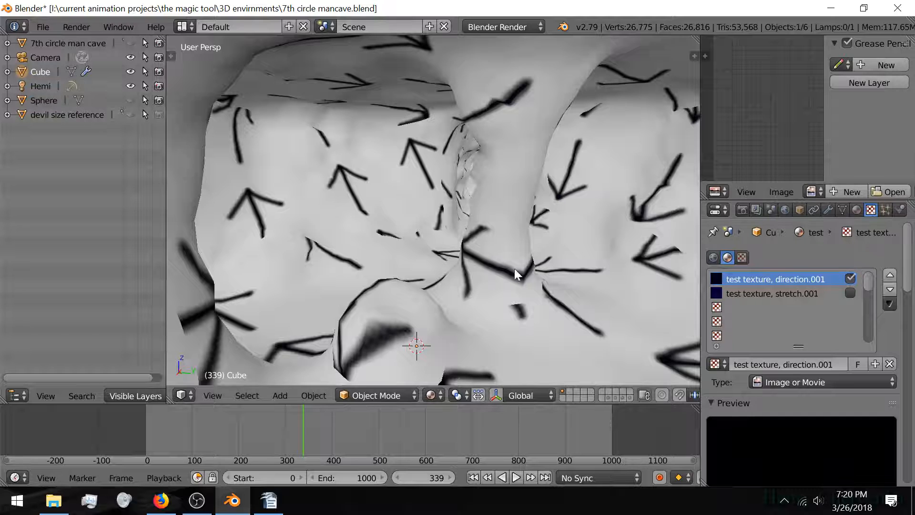
shift+middle_drag(515, 269, 702, 143)
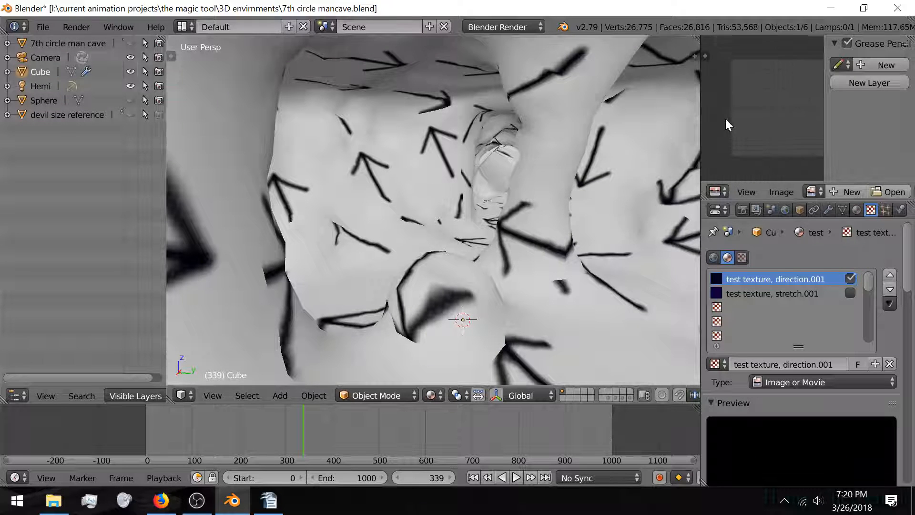
key(Tab)
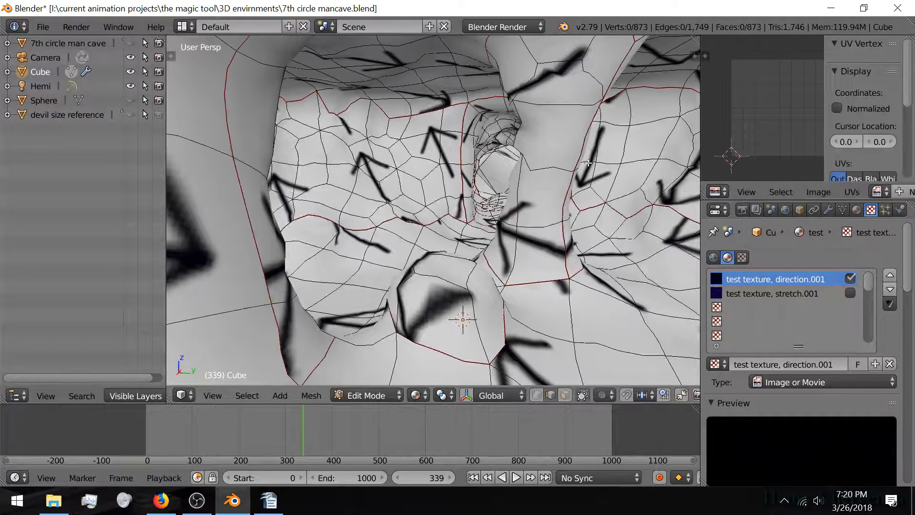
key(a)
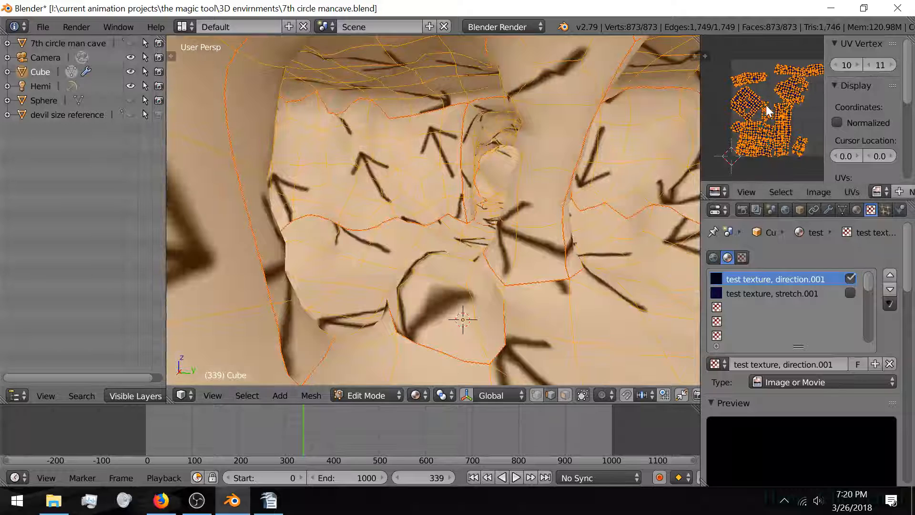
middle_drag(690, 117, 598, 147)
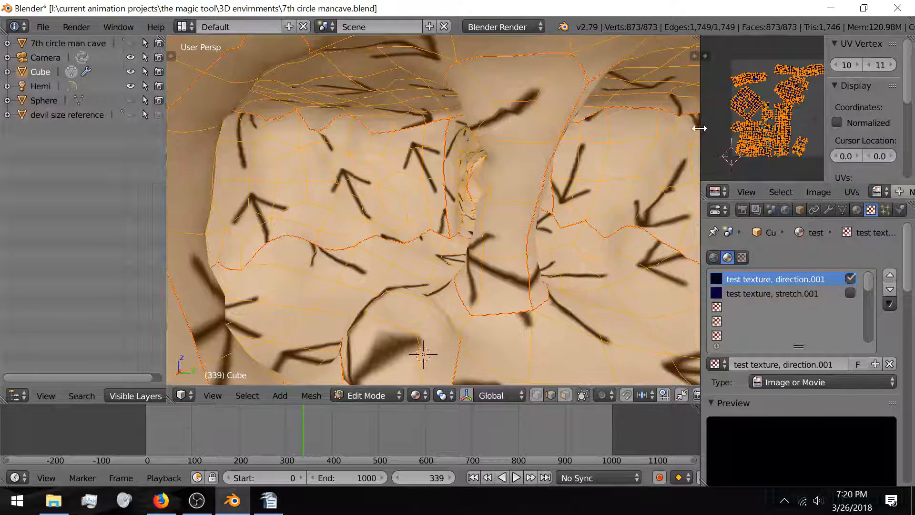
drag(699, 128, 663, 136)
scroll(777, 99, up, 3)
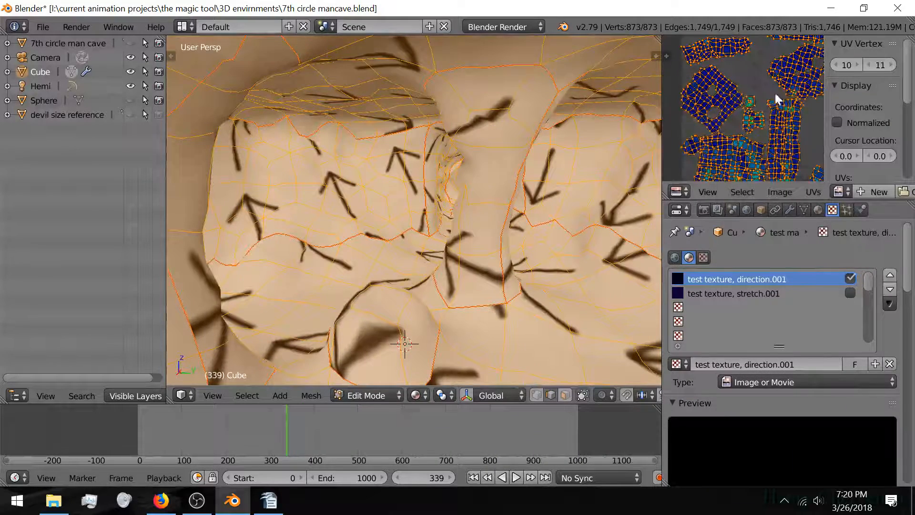
Step: Rotate the lower-left UV island slightly
middle_drag(807, 82, 805, 58)
right_click(728, 143)
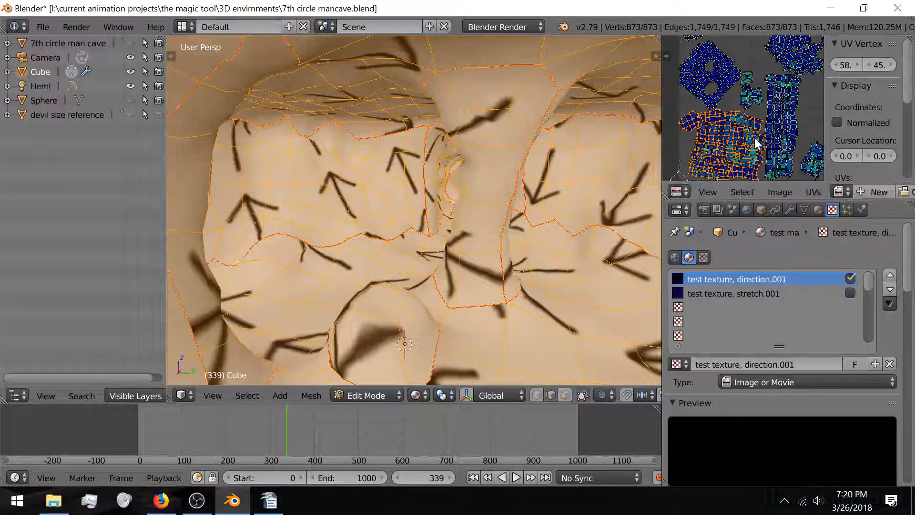
key(r)
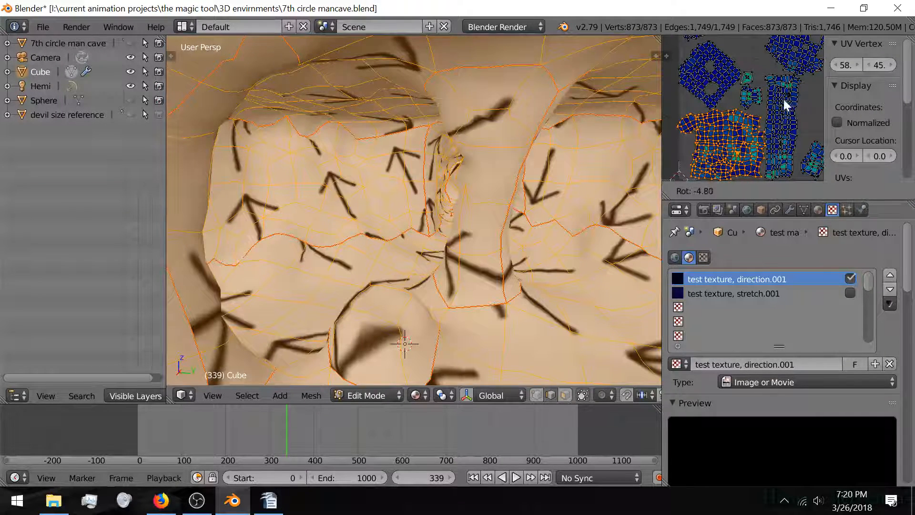
click(743, 105)
Step: Select the top-left island, view the cave from above, and widen the UV area
right_click(714, 78)
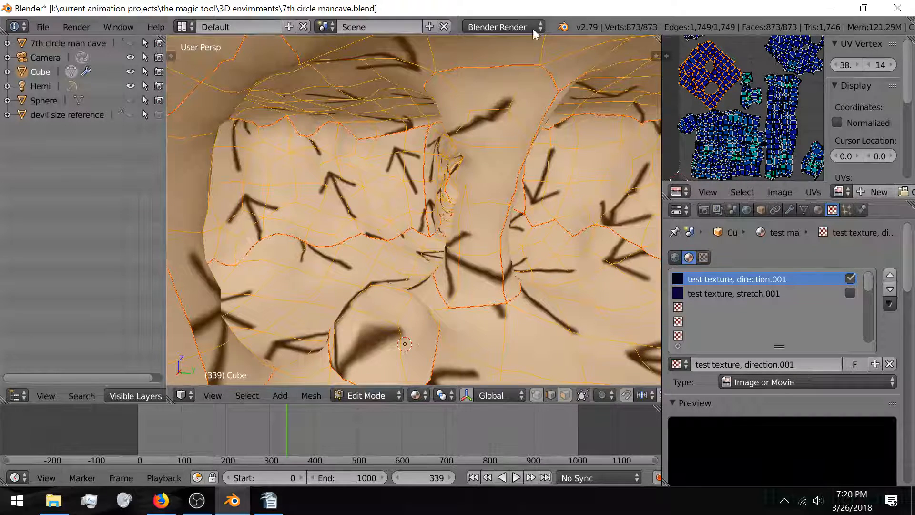
scroll(472, 59, down, 5)
middle_drag(460, 79, 446, 138)
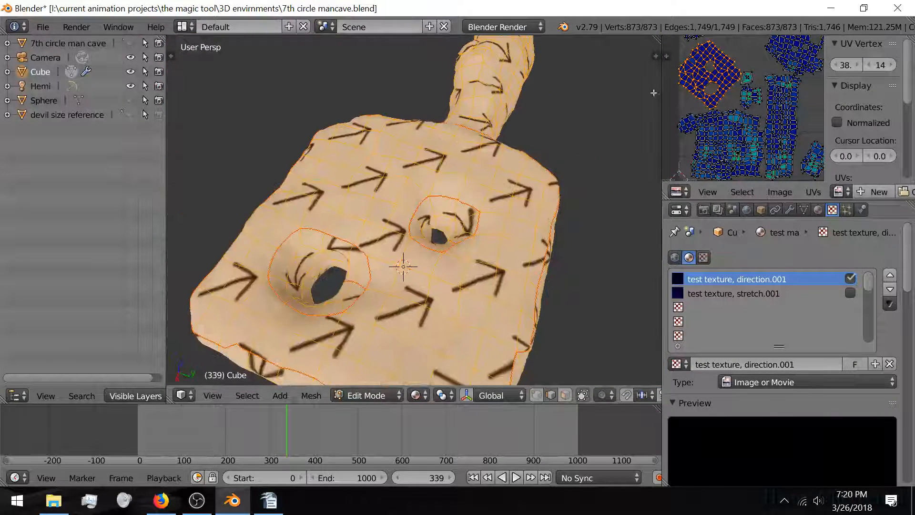
scroll(704, 97, down, 2)
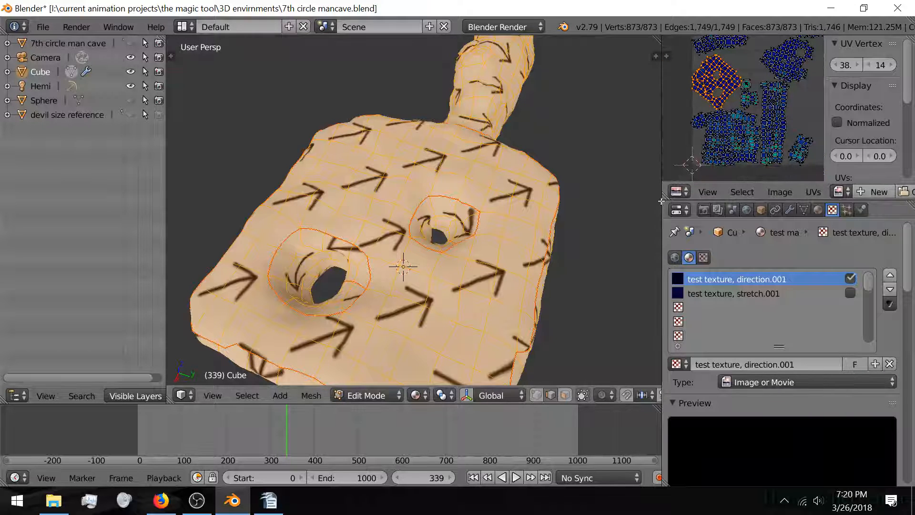
drag(661, 167, 523, 201)
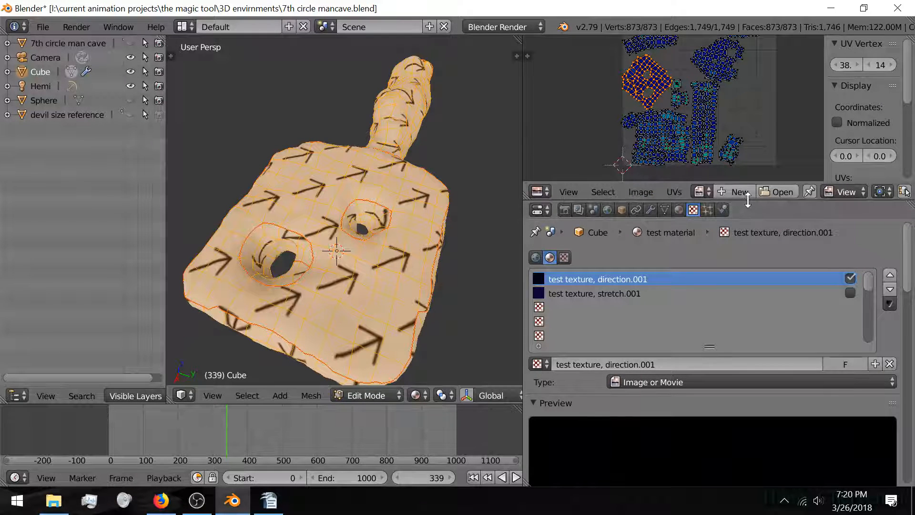
Step: Rotate the square two-hole UV island about -37° so the top's arrows run horizontally
drag(744, 201, 745, 344)
scroll(710, 153, up, 2)
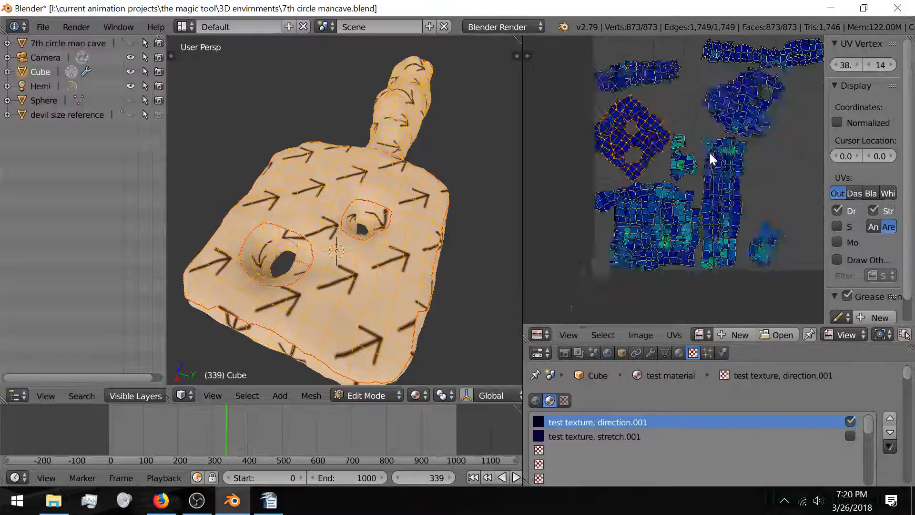
middle_drag(710, 153, 666, 182)
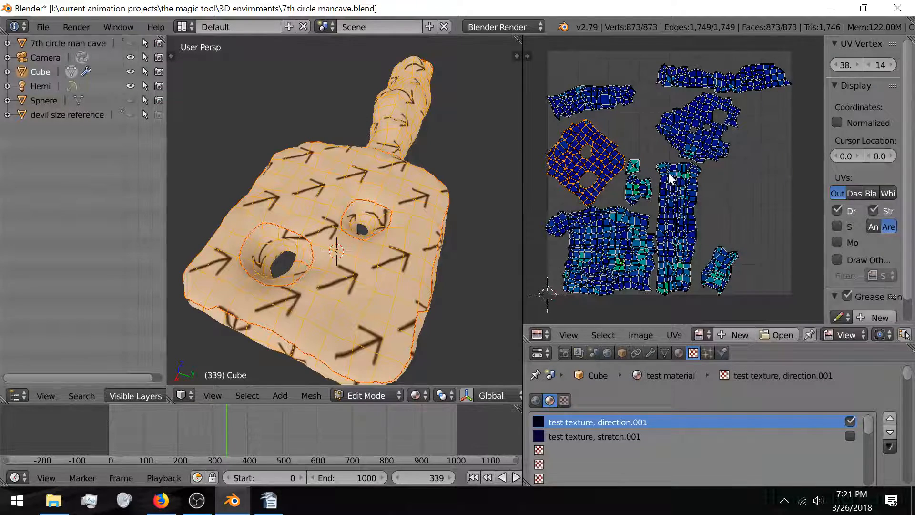
key(n)
scroll(670, 171, up, 1)
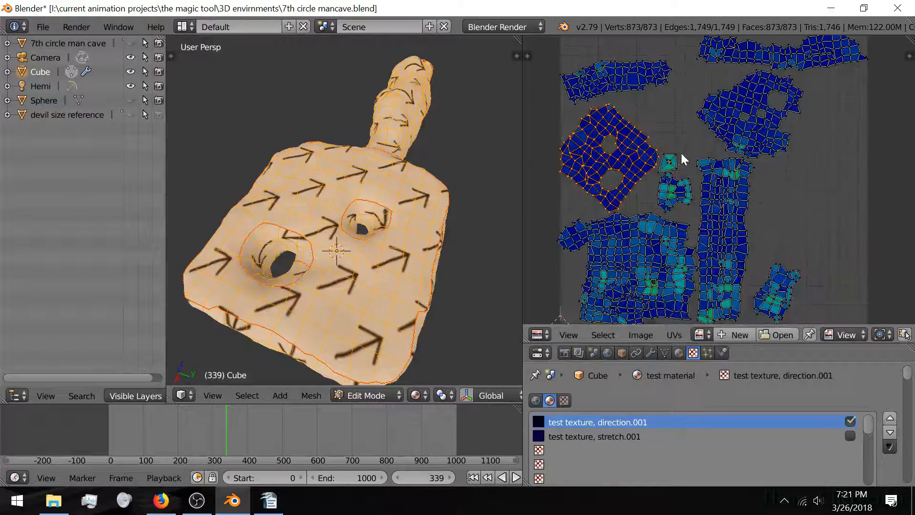
key(r)
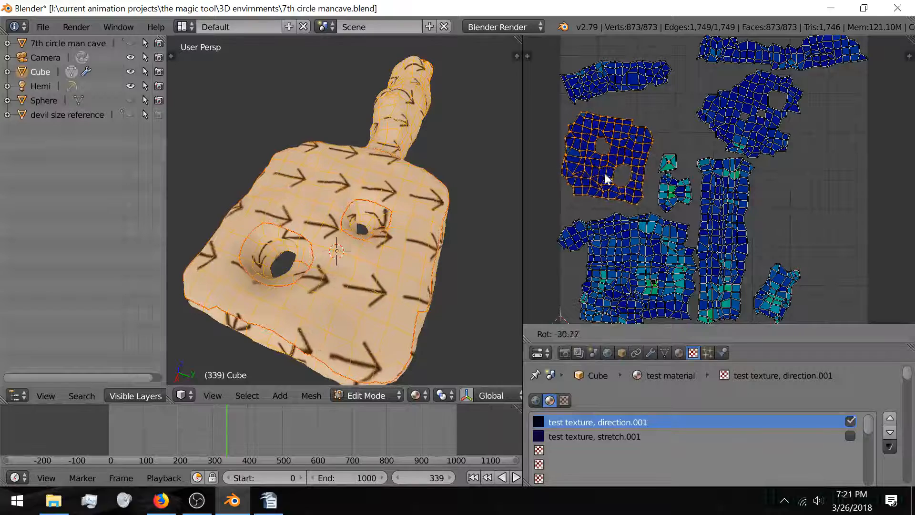
click(646, 124)
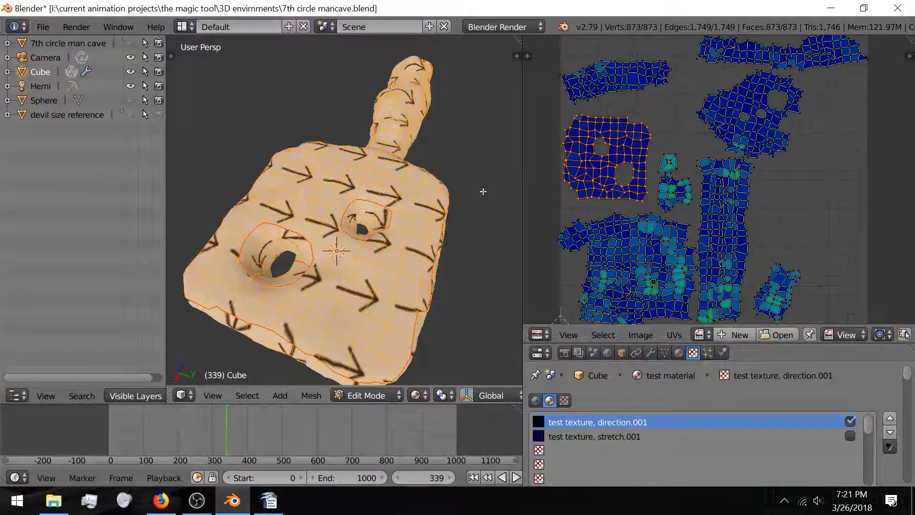
middle_drag(411, 213, 420, 143)
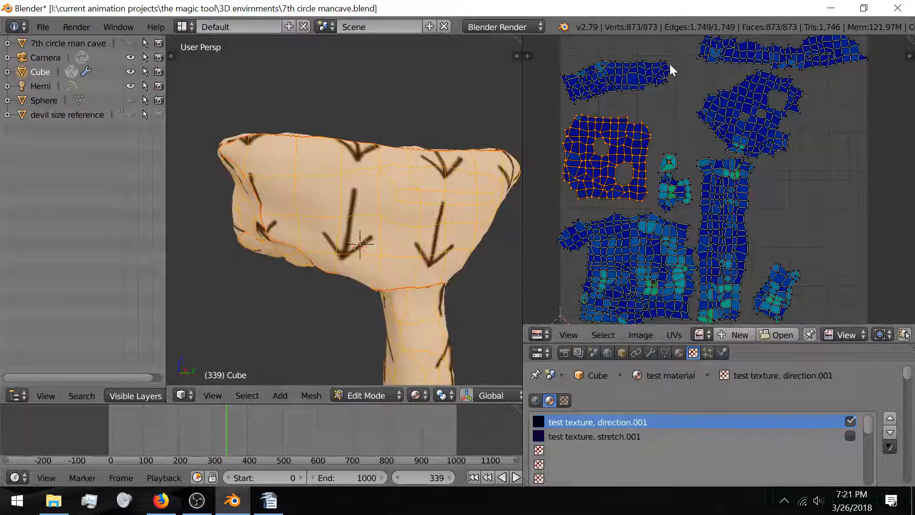
Step: Rotate the long top-right UV island roughly 180°
right_click(728, 51)
middle_drag(801, 112, 753, 161)
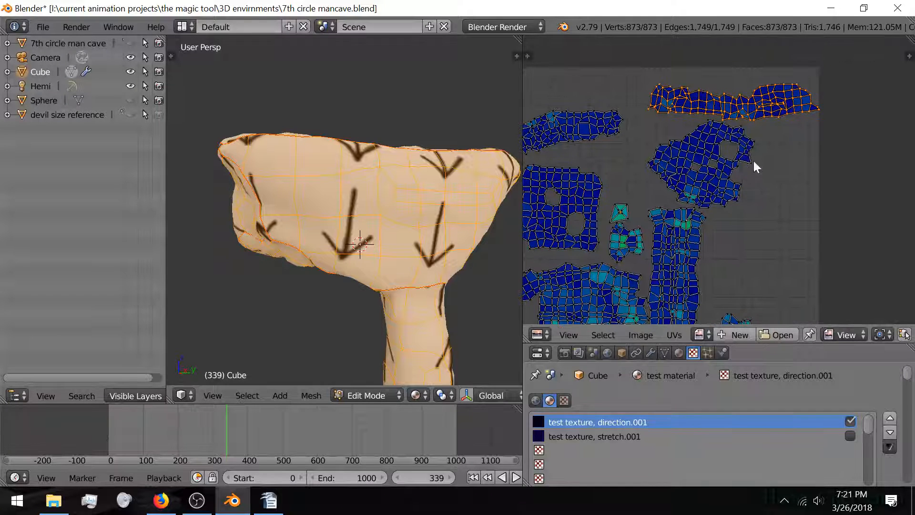
key(r)
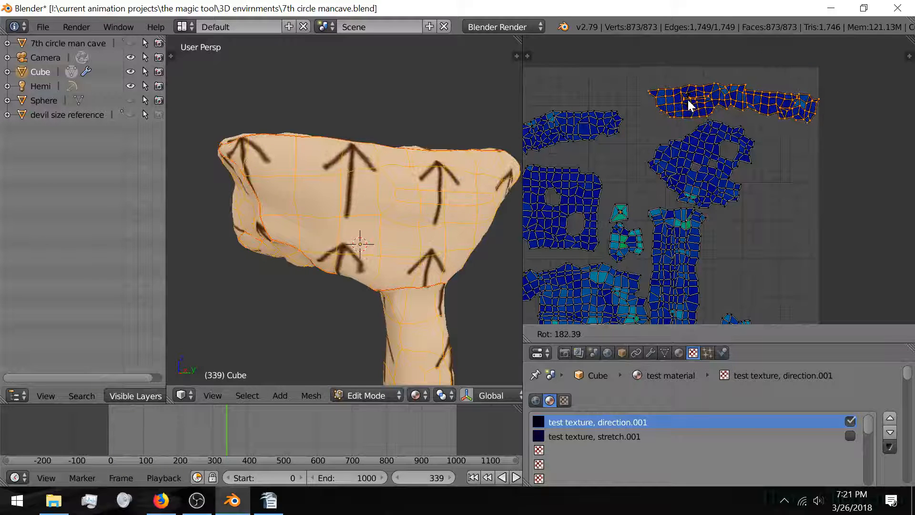
click(691, 102)
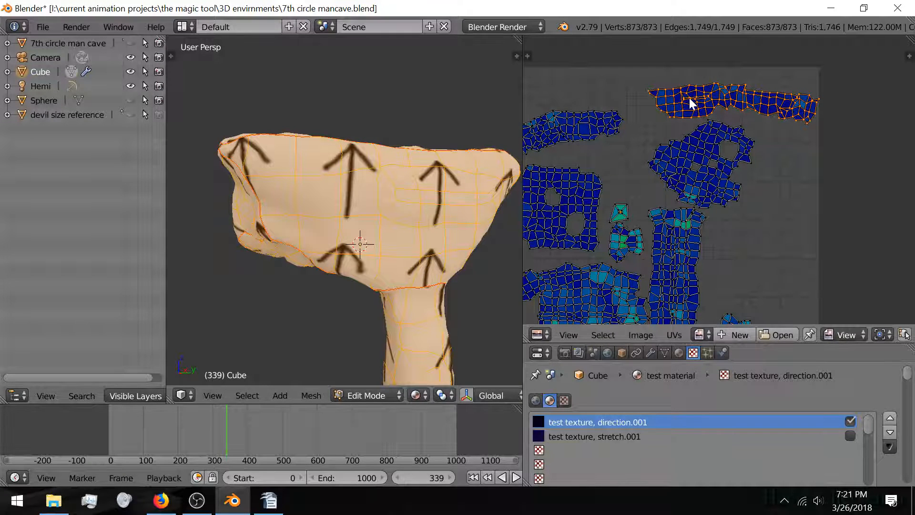
middle_drag(392, 208, 519, 207)
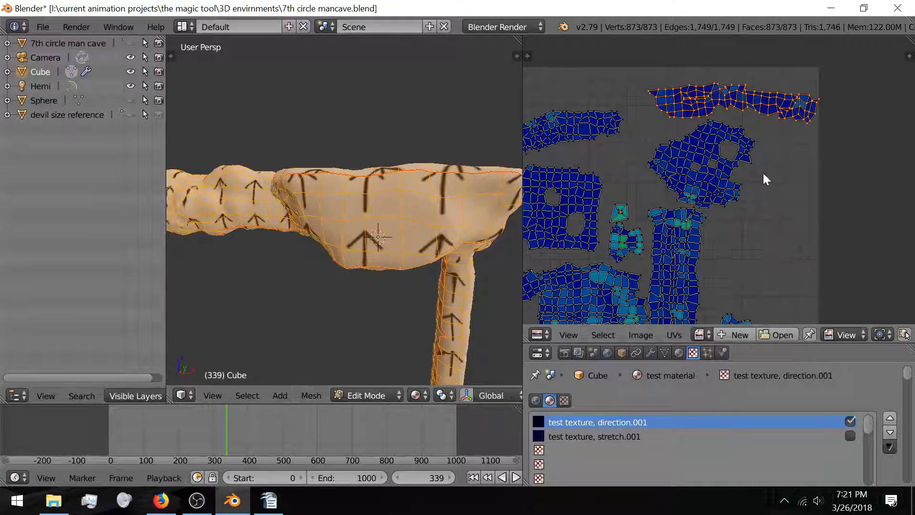
middle_drag(604, 218, 723, 259)
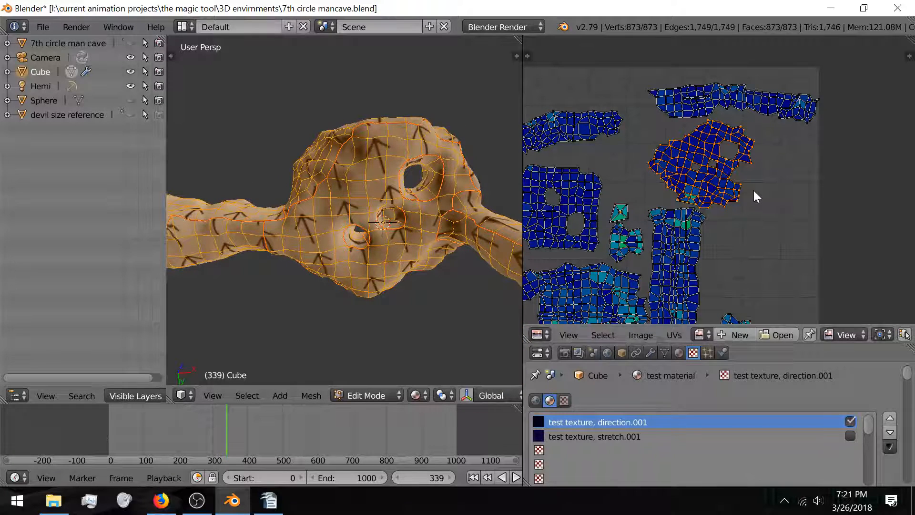
Step: Rotate the upper-right island with the holes and move it to a new position
key(r)
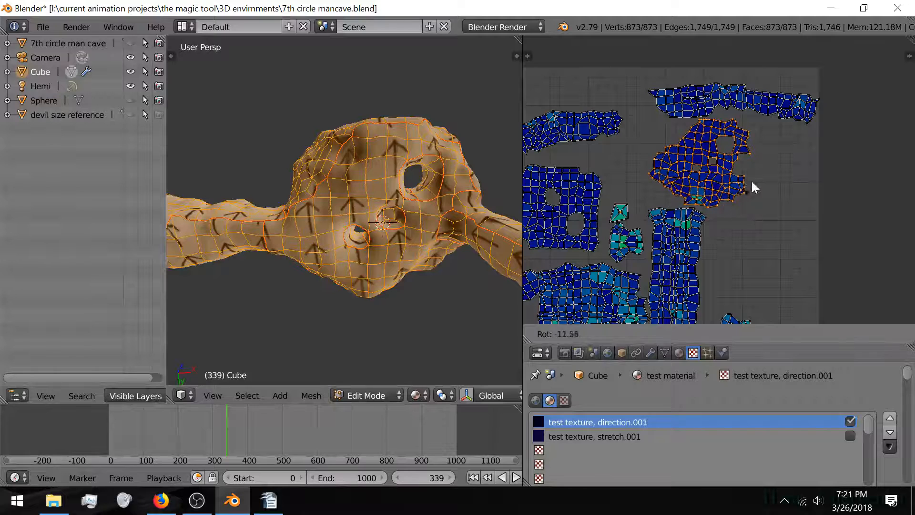
click(746, 115)
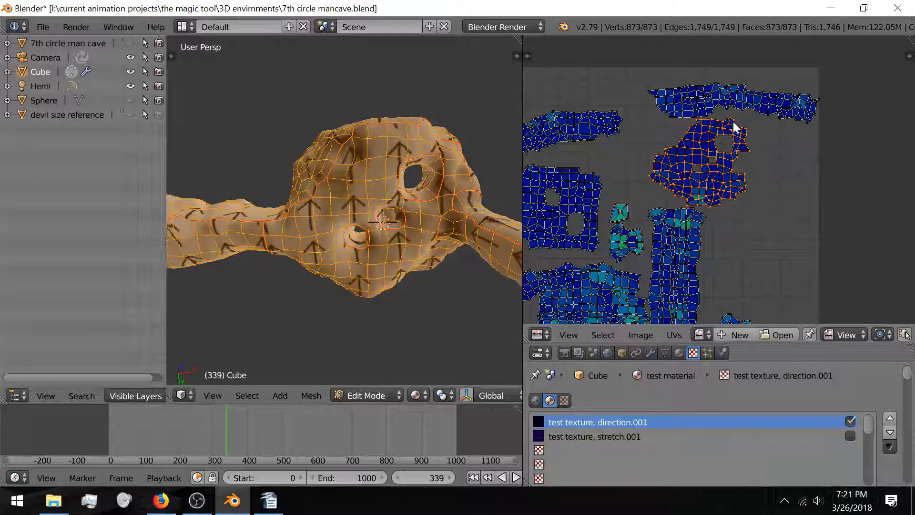
key(g)
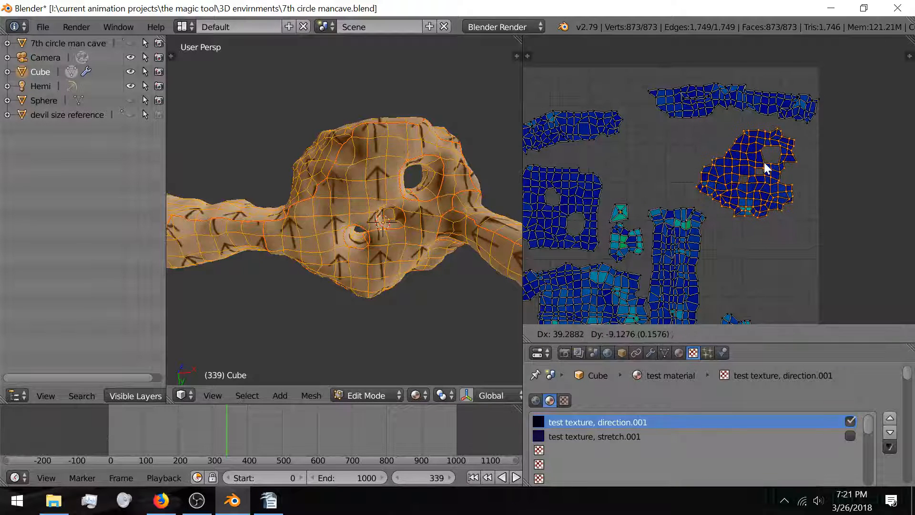
click(765, 163)
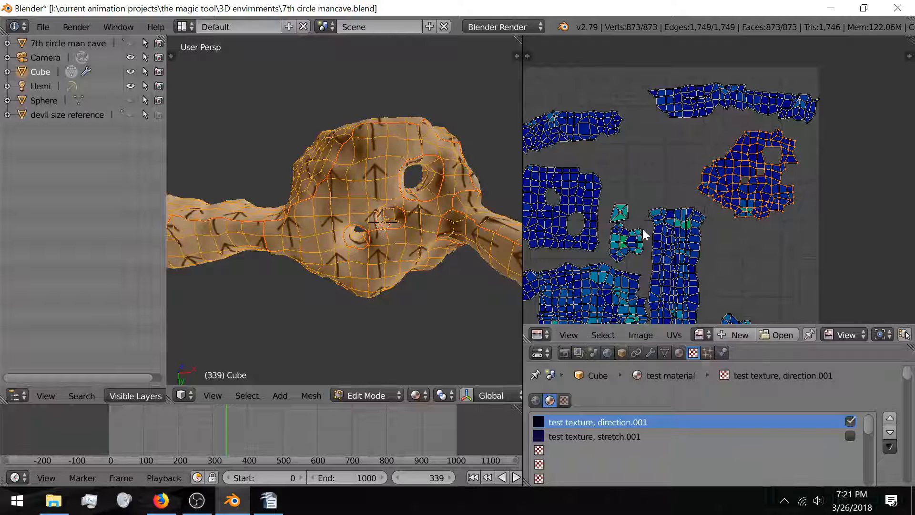
Step: Nudge the tall UV island down-right, then recentre the whole UV layout
middle_drag(641, 234, 664, 163)
right_click(690, 208)
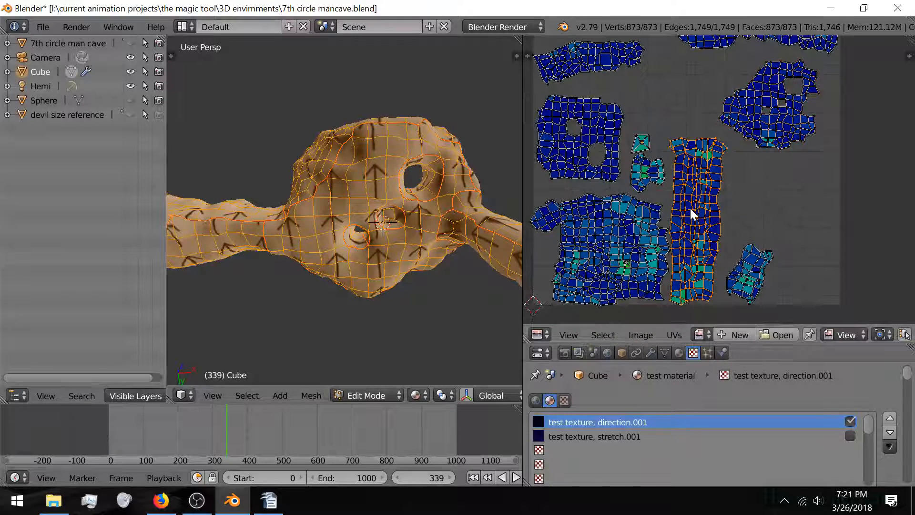
key(g)
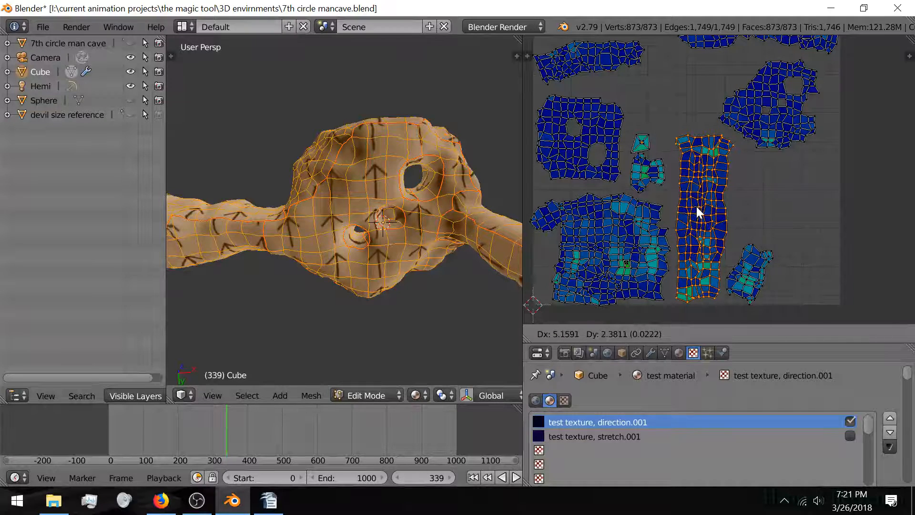
click(696, 207)
scroll(620, 202, up, 3)
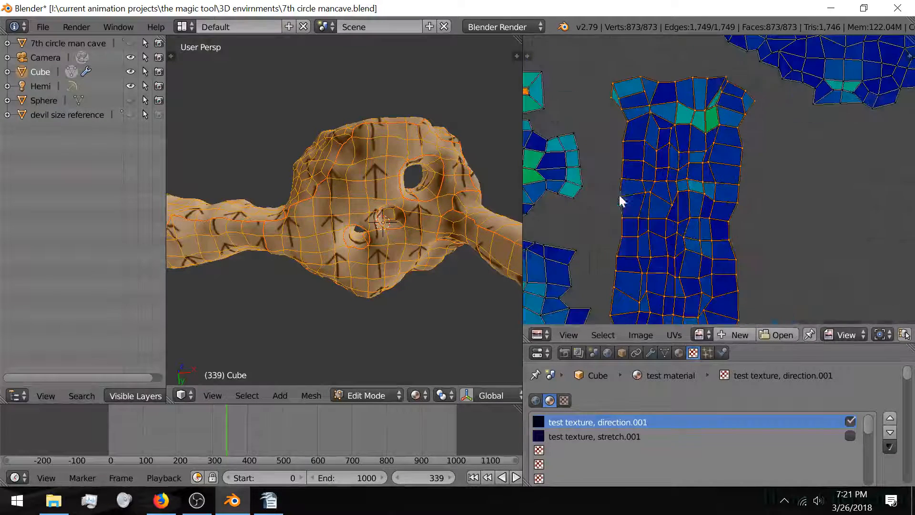
scroll(707, 201, up, 2)
scroll(670, 188, up, 2)
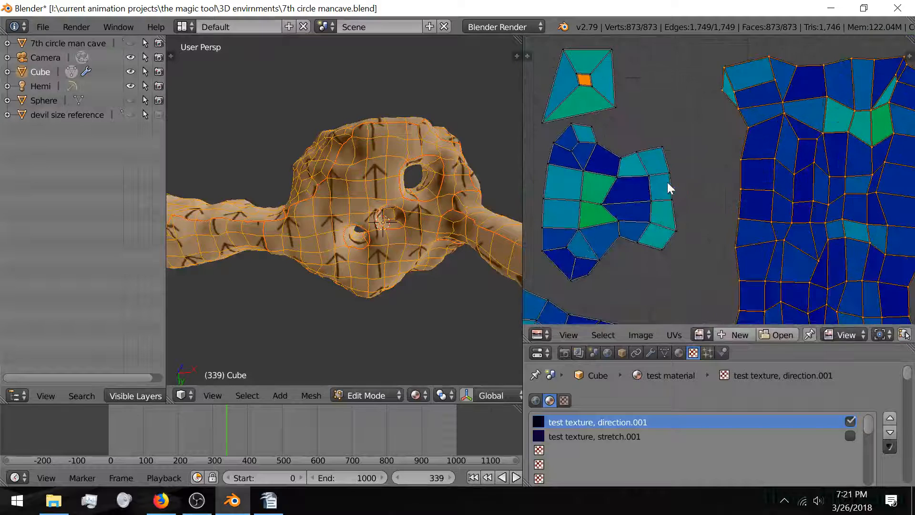
middle_drag(593, 192, 675, 268)
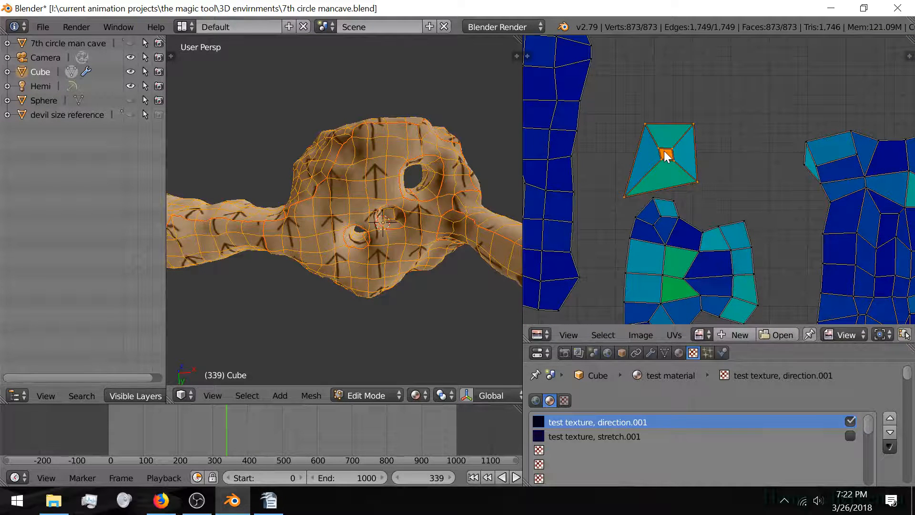
scroll(662, 153, down, 5)
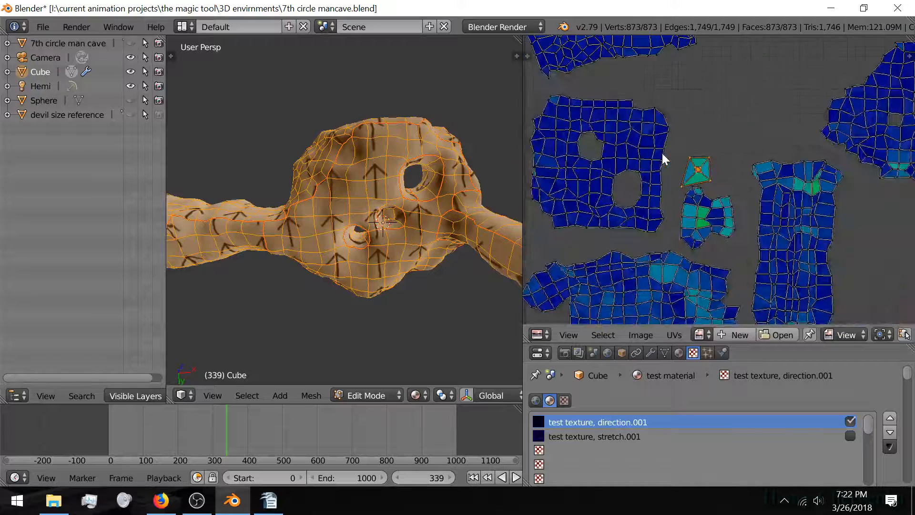
scroll(662, 153, down, 3)
middle_drag(636, 202, 619, 181)
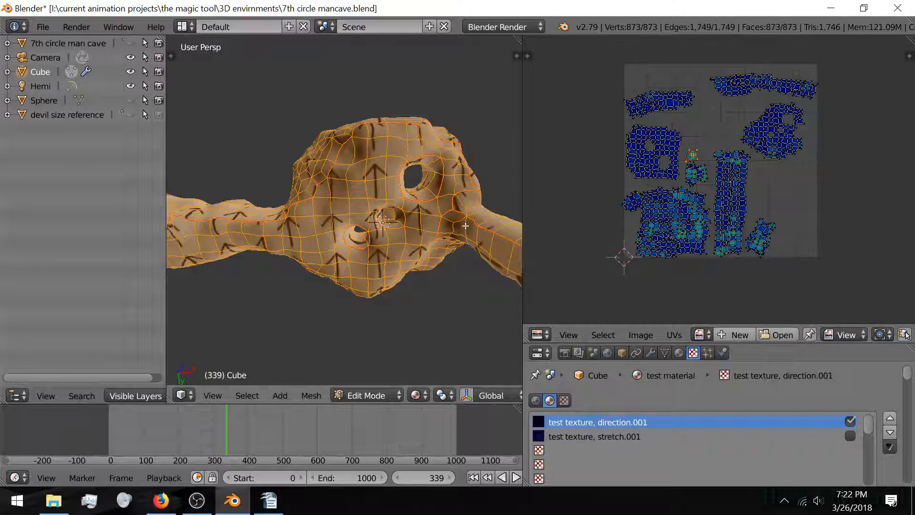
Step: Rotate the small UV island and move it into the empty space above
scroll(465, 226, up, 1)
middle_drag(492, 217, 496, 269)
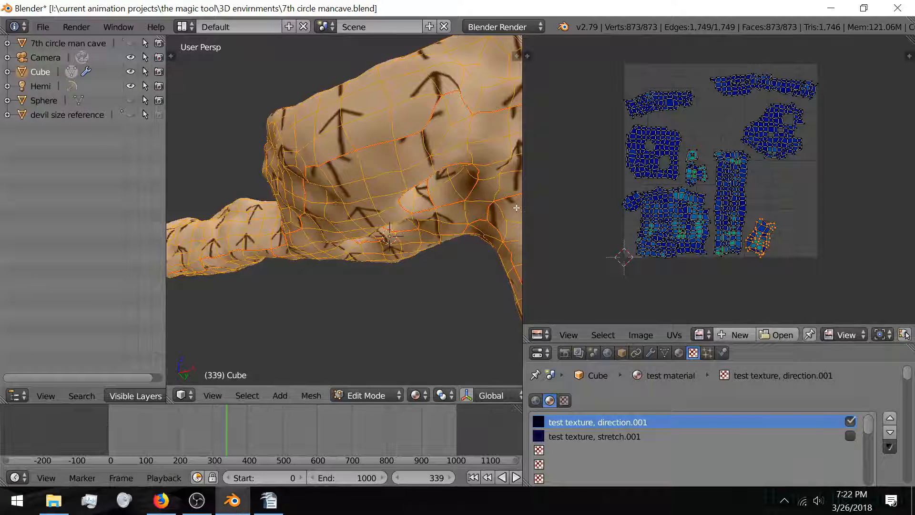
scroll(474, 237, up, 6)
middle_drag(475, 237, 531, 236)
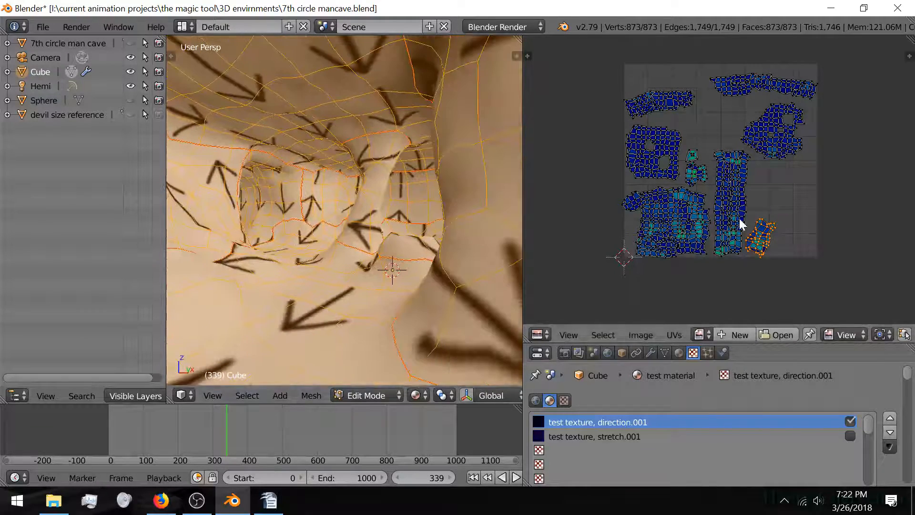
scroll(760, 225, up, 2)
middle_drag(719, 184, 706, 223)
middle_drag(470, 215, 478, 236)
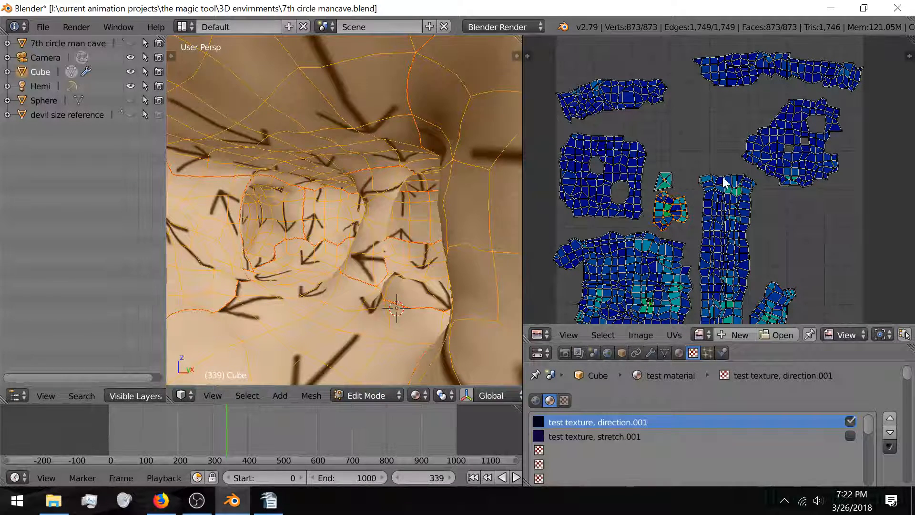
key(r)
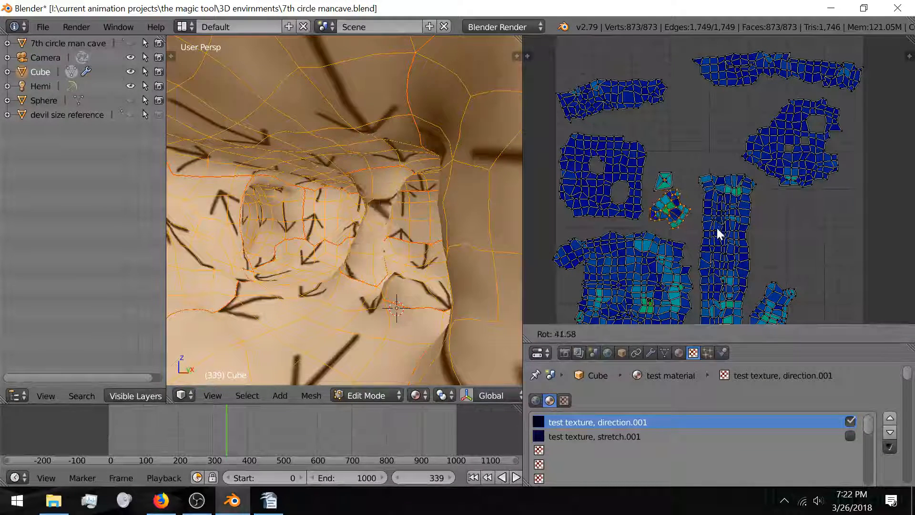
click(696, 250)
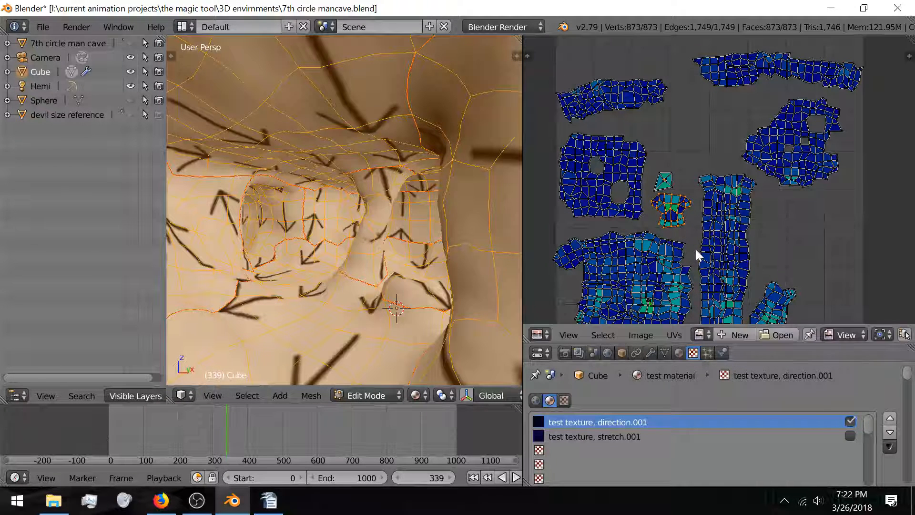
key(g)
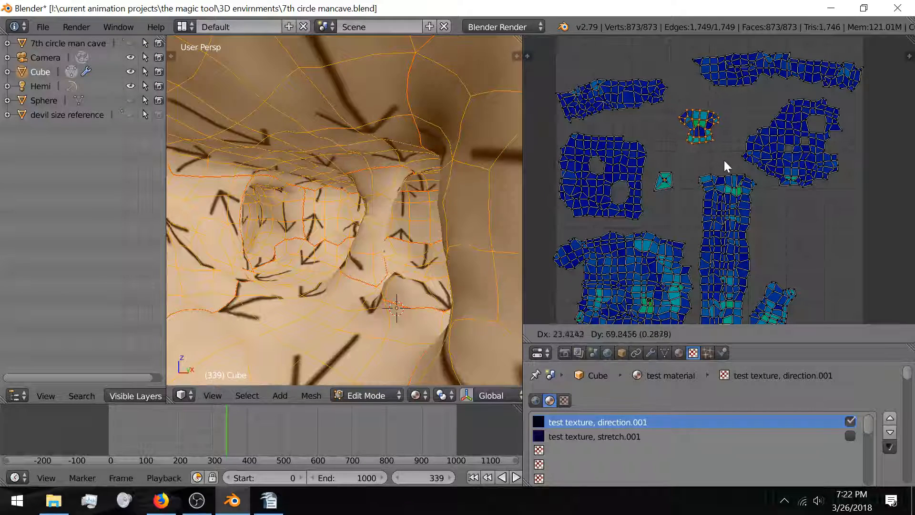
click(724, 160)
Step: Move the bottom-right small island and rotate it about -105° into a neater fit
scroll(705, 172, down, 3)
scroll(704, 172, up, 3)
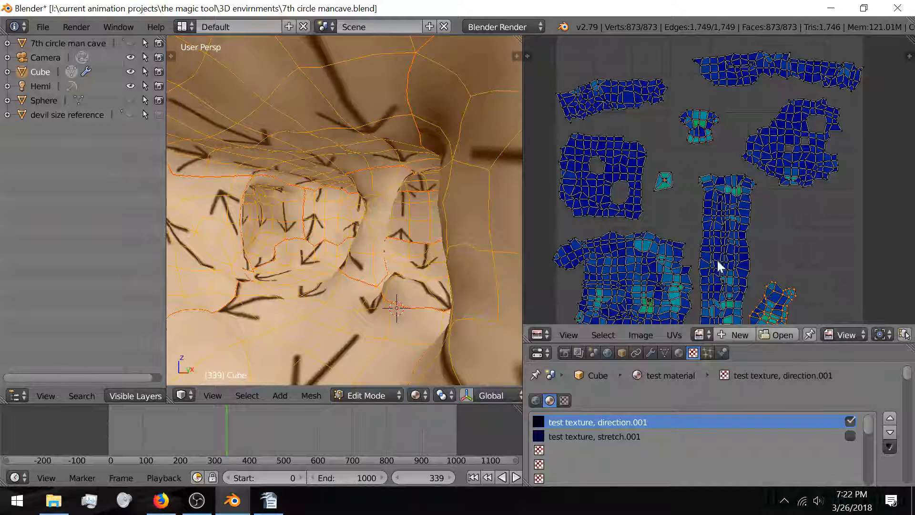
shift+middle_drag(469, 205, 452, 185)
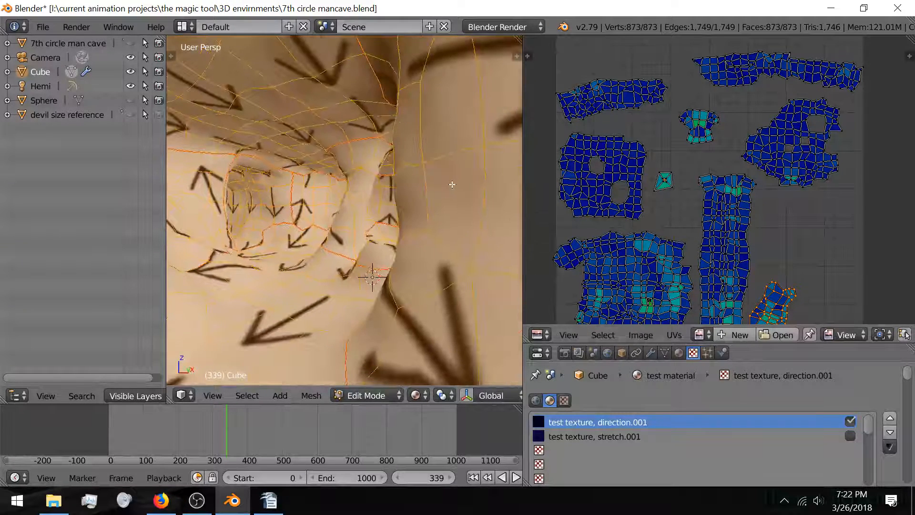
scroll(452, 184, up, 4)
scroll(431, 190, down, 6)
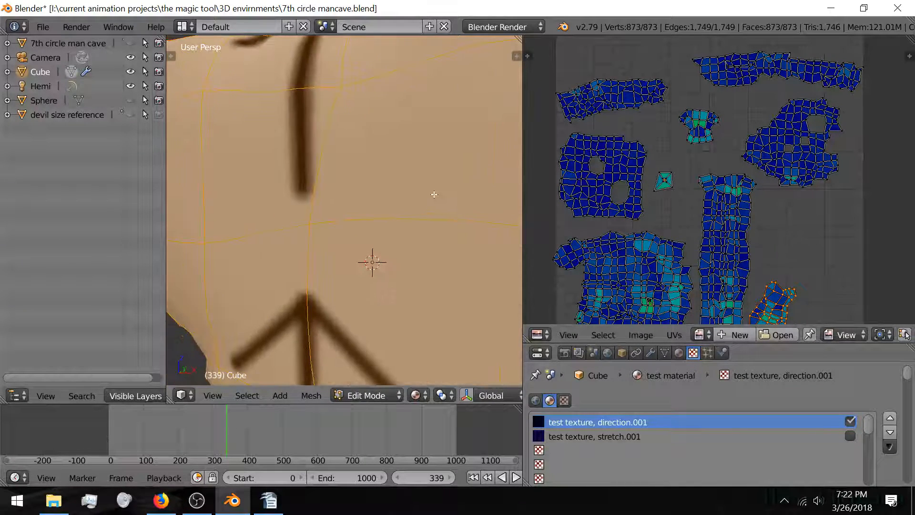
middle_drag(443, 251, 412, 245)
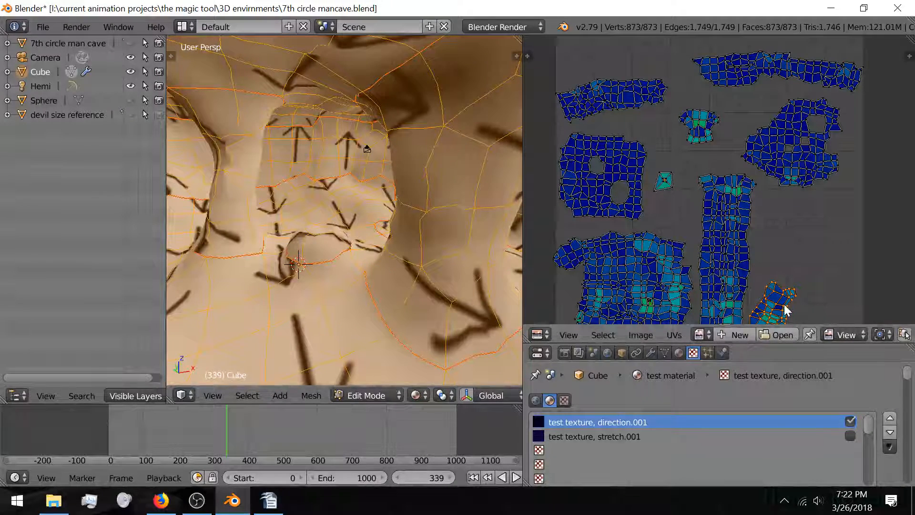
scroll(786, 310, down, 1)
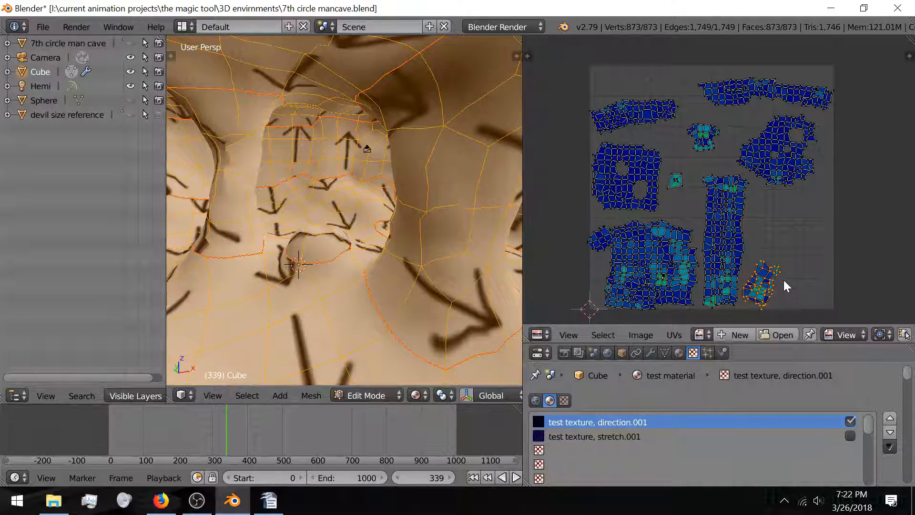
key(g)
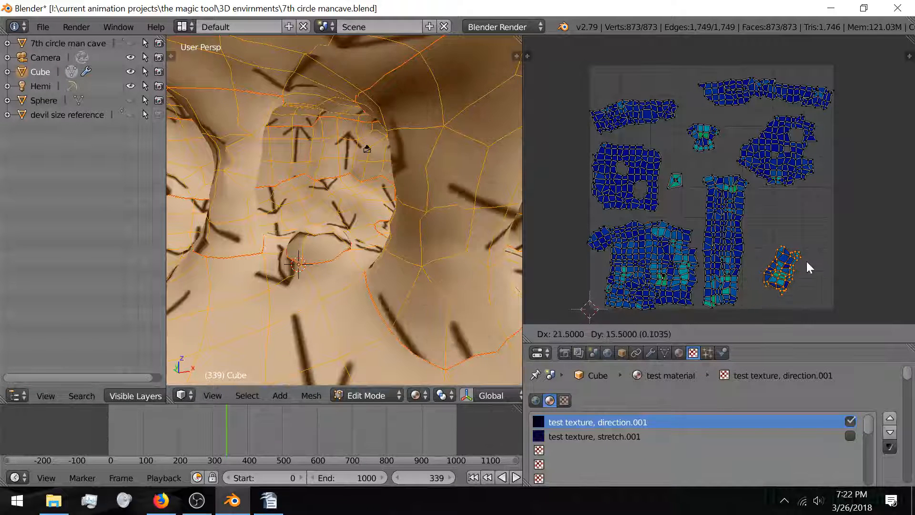
click(806, 261)
key(r)
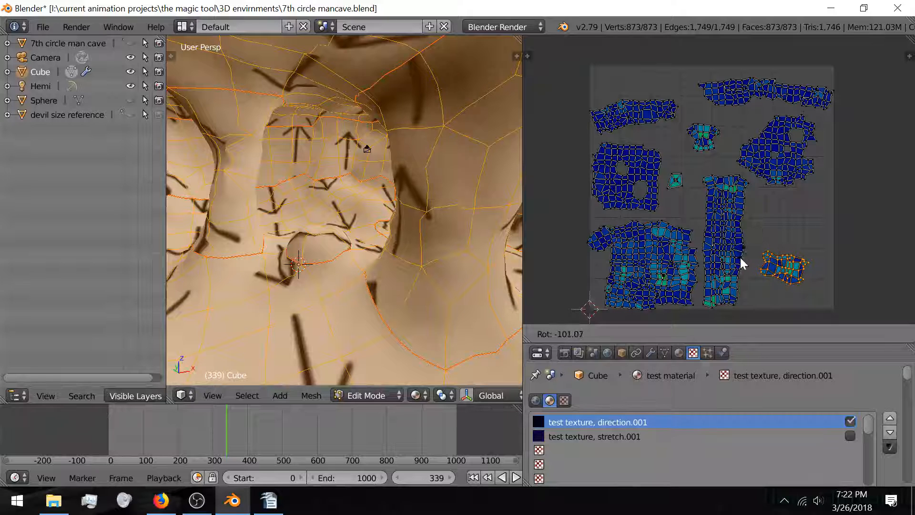
click(802, 301)
shift+middle_drag(386, 215, 428, 222)
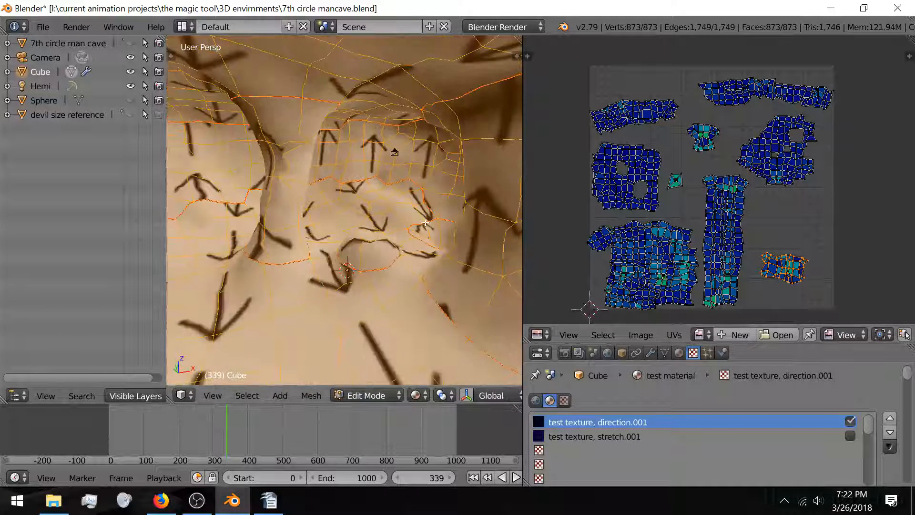
Step: Deselect all, return to Object Mode, and switch off the direction.001 arrow texture
key(a)
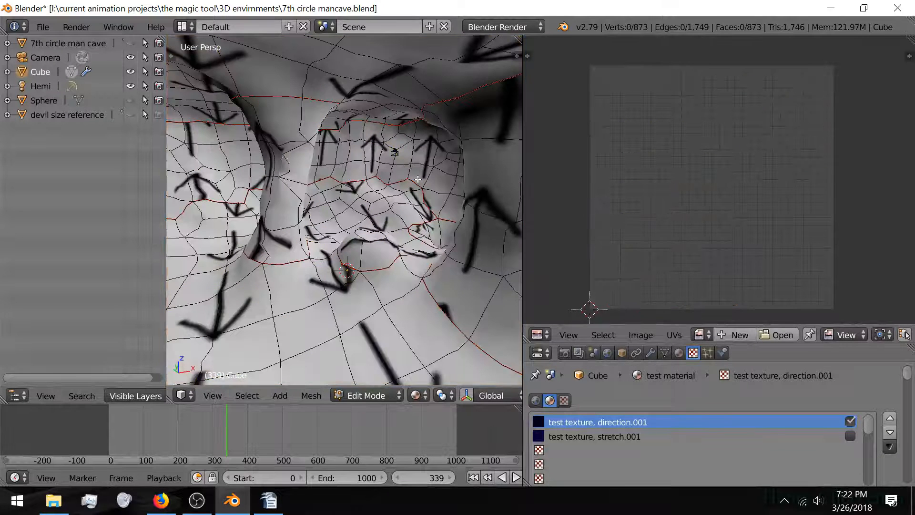
key(Tab)
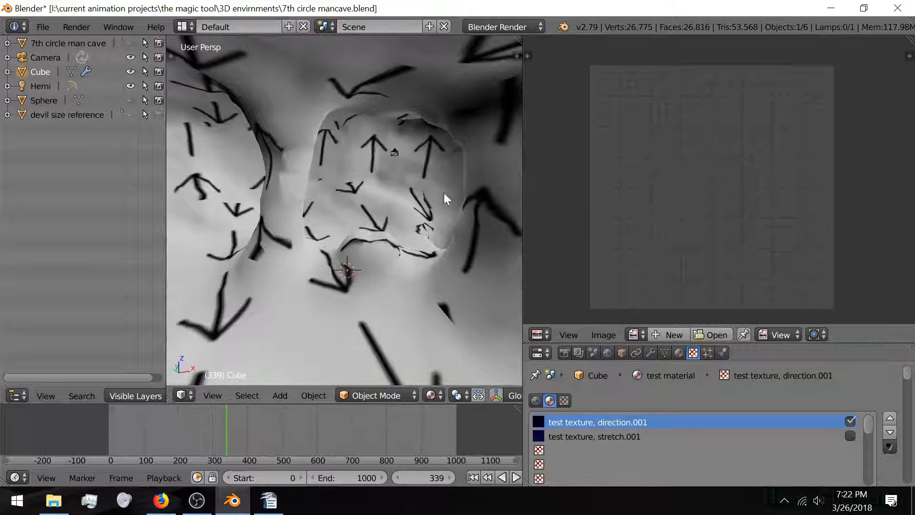
shift+middle_drag(368, 249, 402, 232)
middle_drag(387, 251, 383, 250)
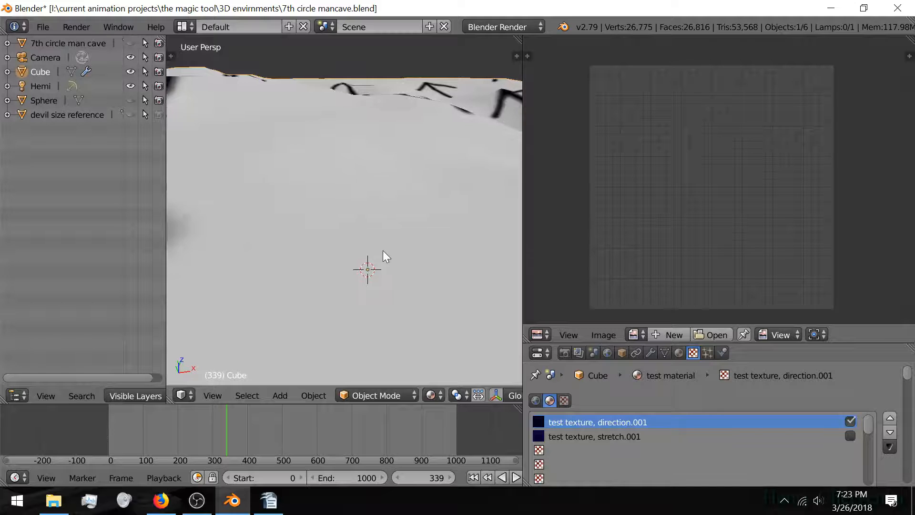
scroll(382, 250, up, 4)
mouse_move(391, 319)
shift+middle_down()
mouse_move(365, 208)
mouse_move(316, 222)
mouse_move(316, 246)
mouse_move(326, 252)
mouse_move(390, 218)
mouse_move(345, 217)
mouse_move(390, 223)
mouse_move(340, 195)
shift+middle_up()
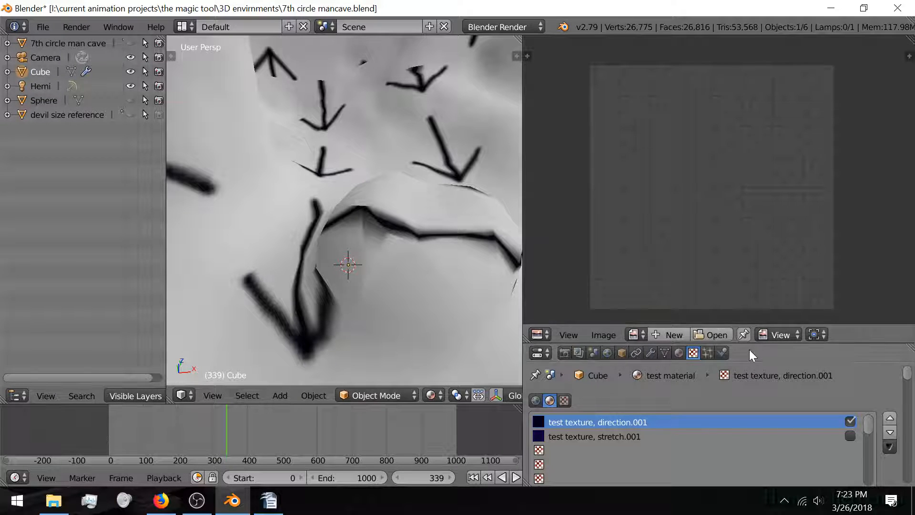
drag(763, 327, 773, 71)
click(851, 164)
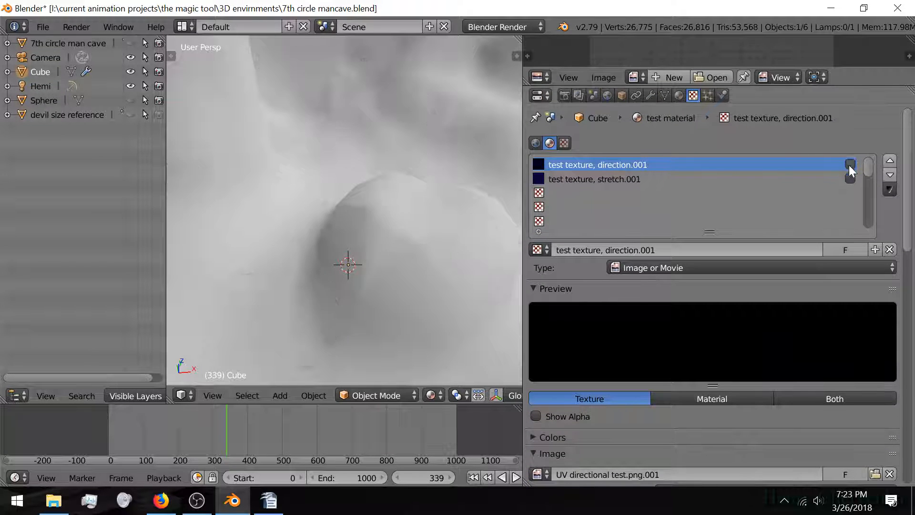
Step: Re-enable the stretch checker texture and test toggling its colour and alpha influence
click(850, 179)
middle_drag(378, 142, 462, 204)
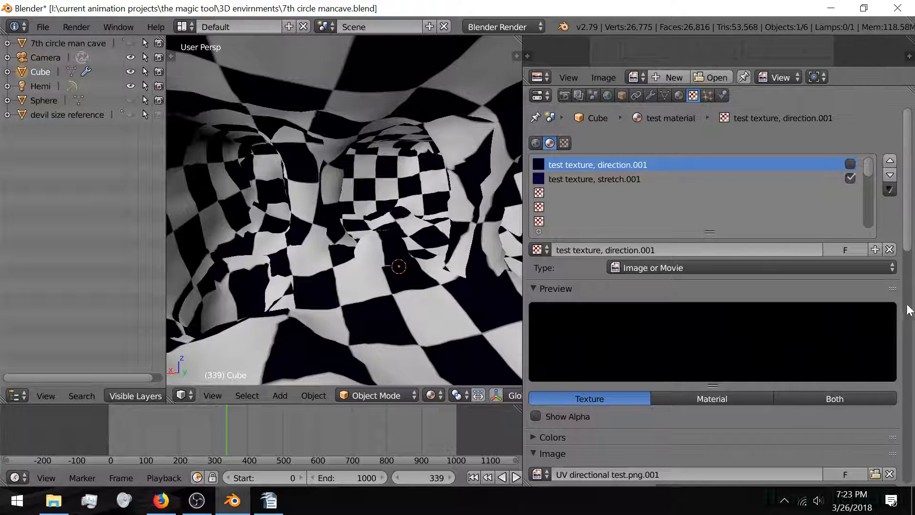
scroll(910, 263, down, 15)
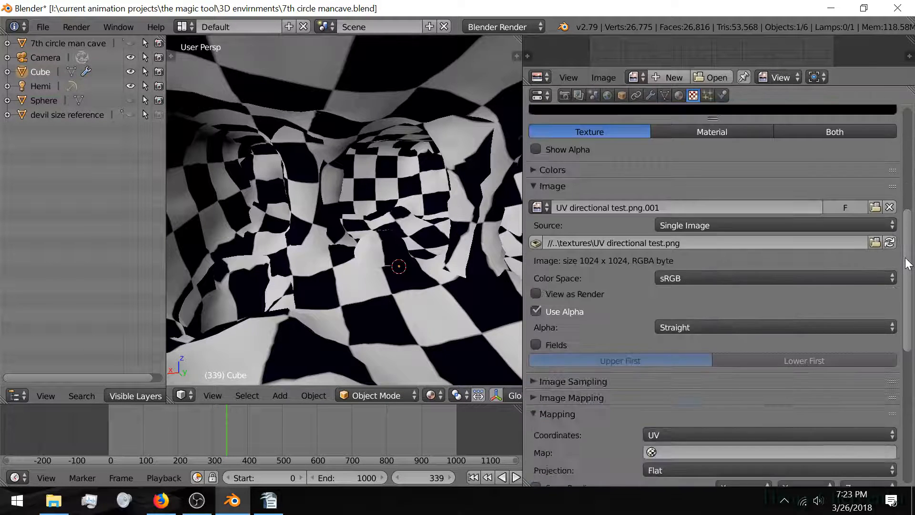
scroll(907, 263, down, 6)
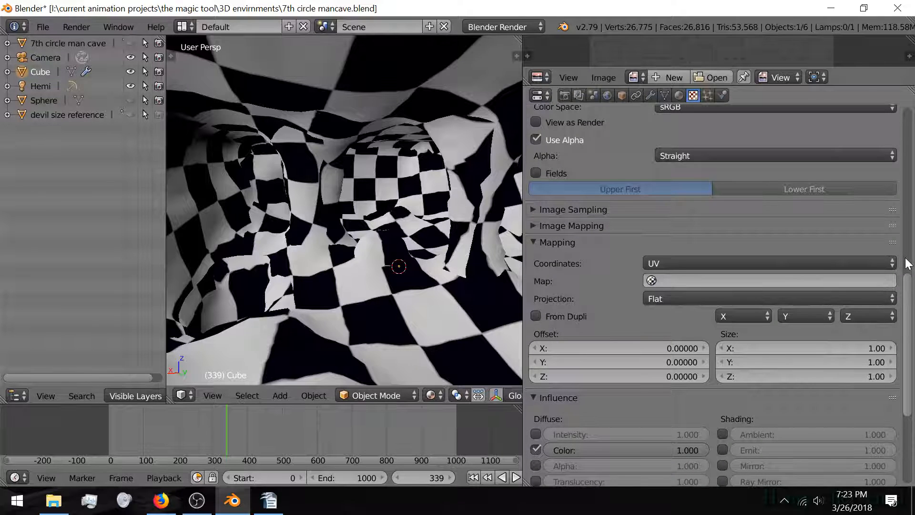
scroll(908, 264, down, 6)
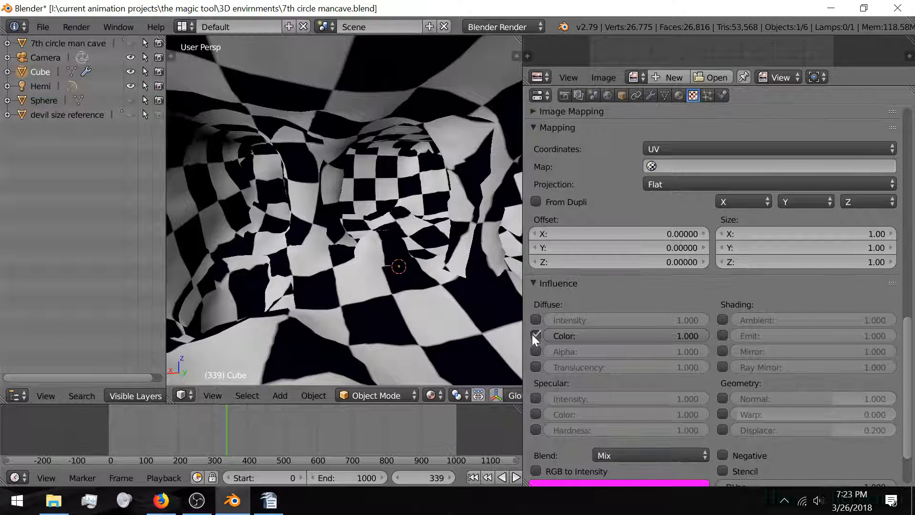
click(535, 335)
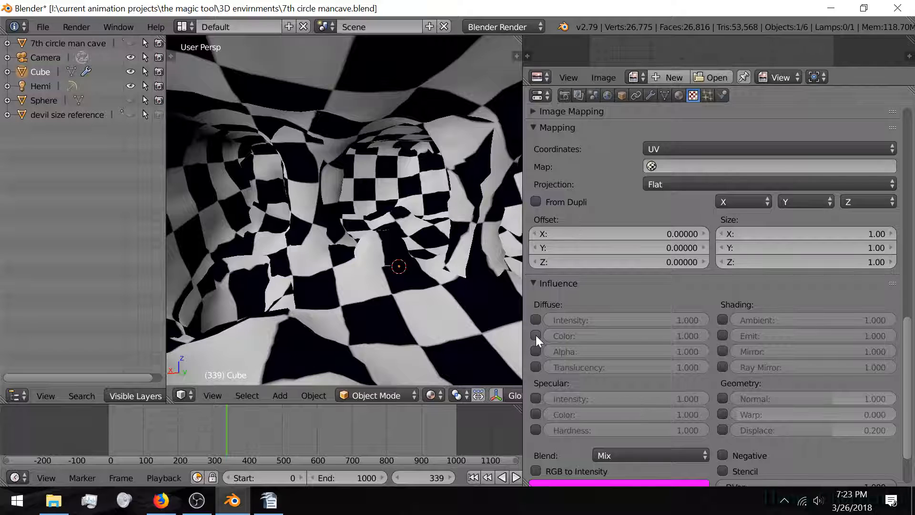
click(536, 336)
click(537, 351)
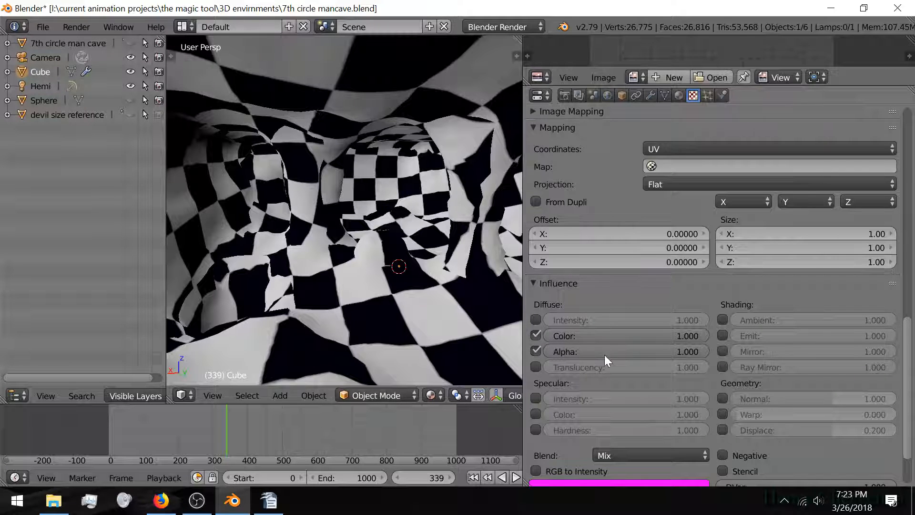
drag(604, 353, 709, 351)
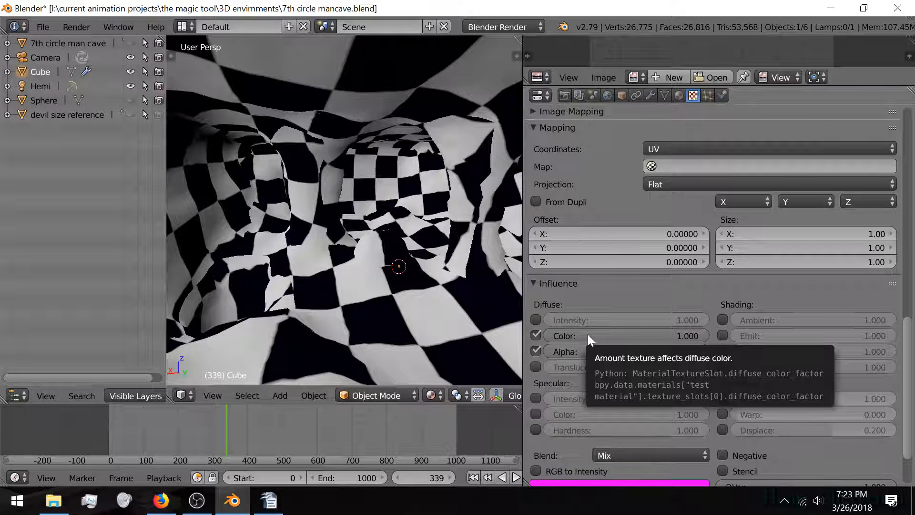
Step: Select 'test texture, stretch.001', return its colour influence to full, and leave Alpha unchecked
scroll(841, 292, up, 20)
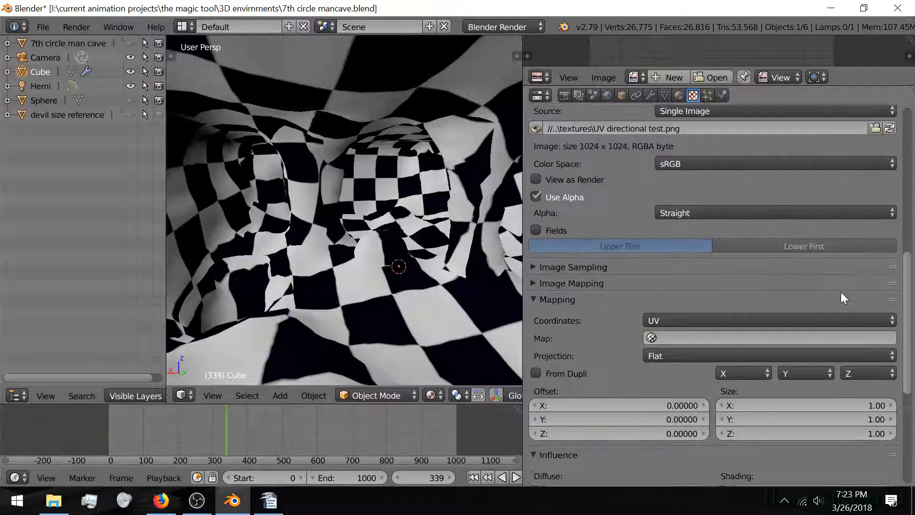
scroll(840, 290, up, 5)
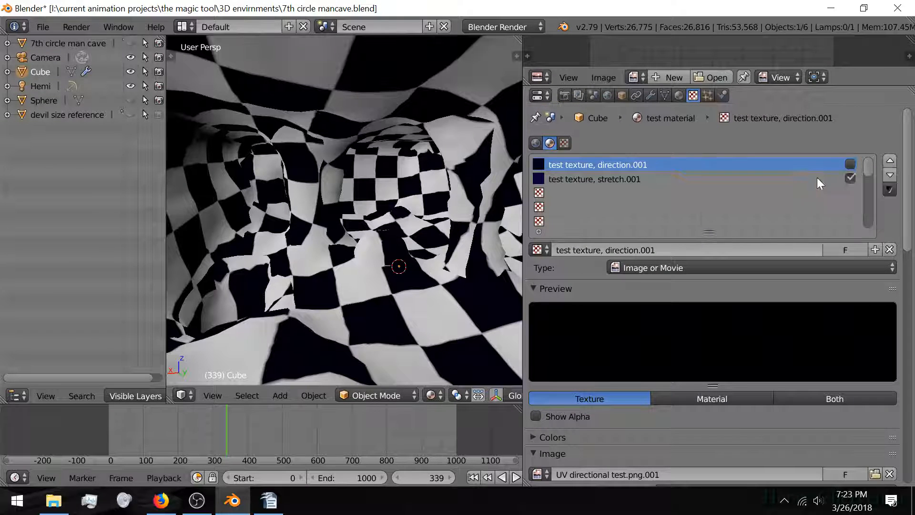
click(833, 180)
scroll(890, 295, down, 15)
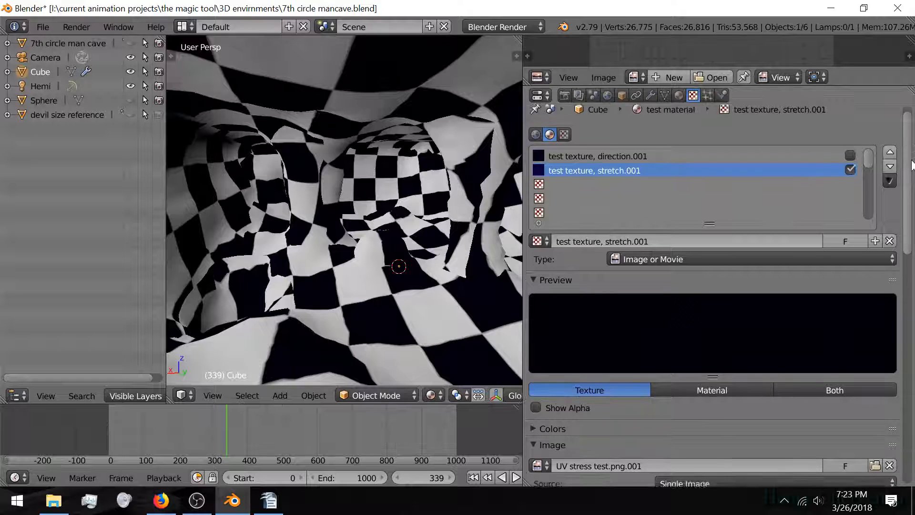
scroll(890, 300, down, 8)
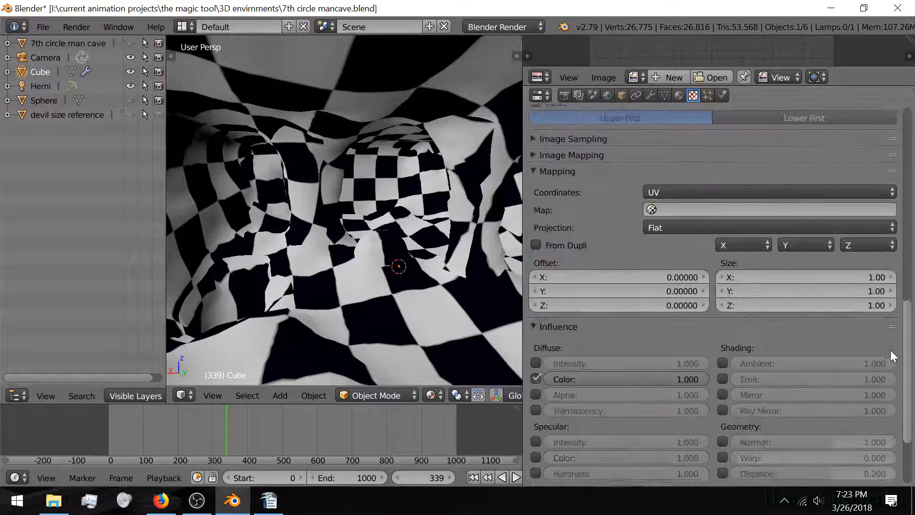
drag(644, 371, 479, 372)
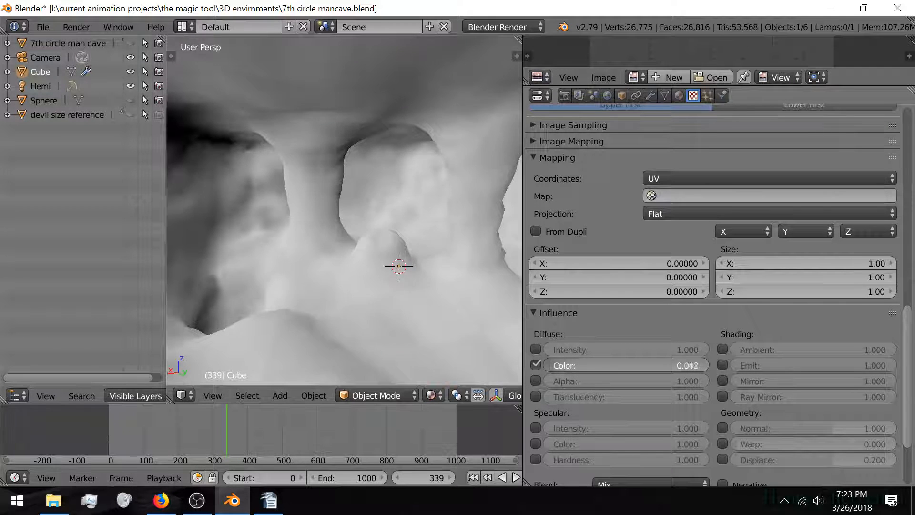
drag(553, 366, 705, 381)
click(536, 381)
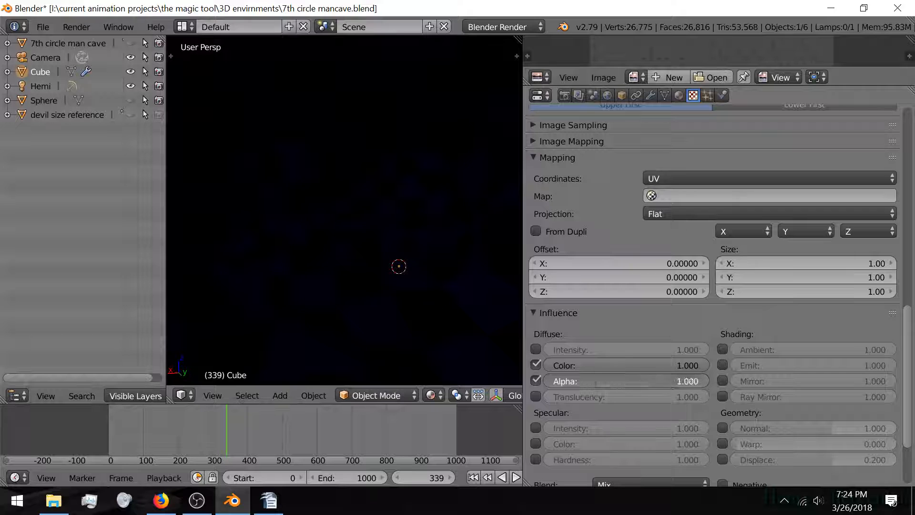
click(535, 380)
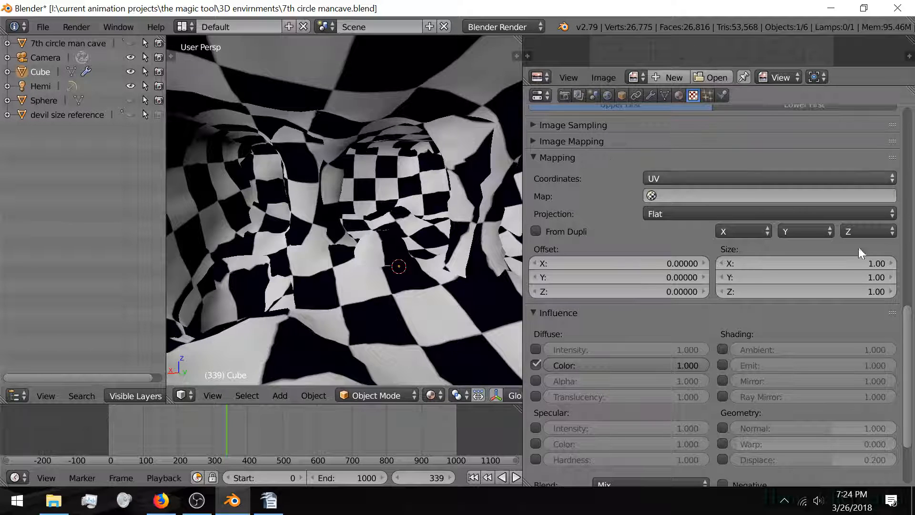
scroll(670, 141, up, 15)
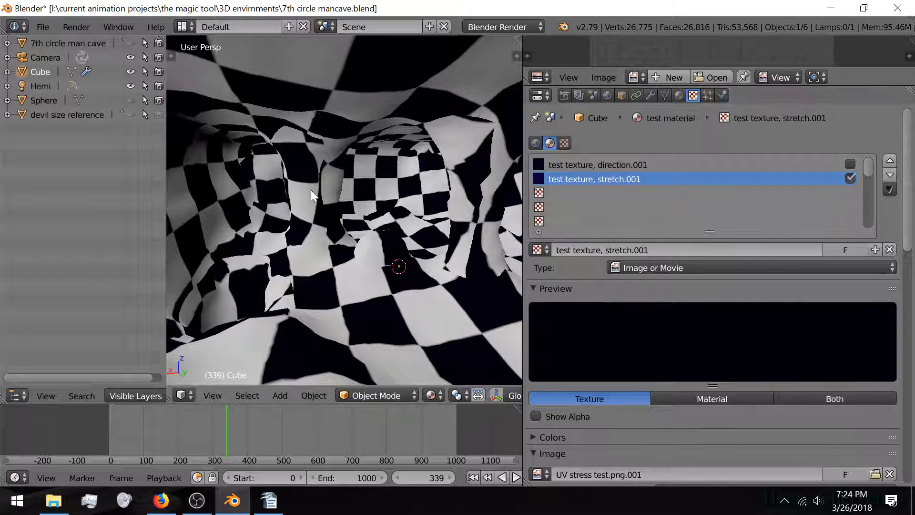
scroll(293, 282, up, 12)
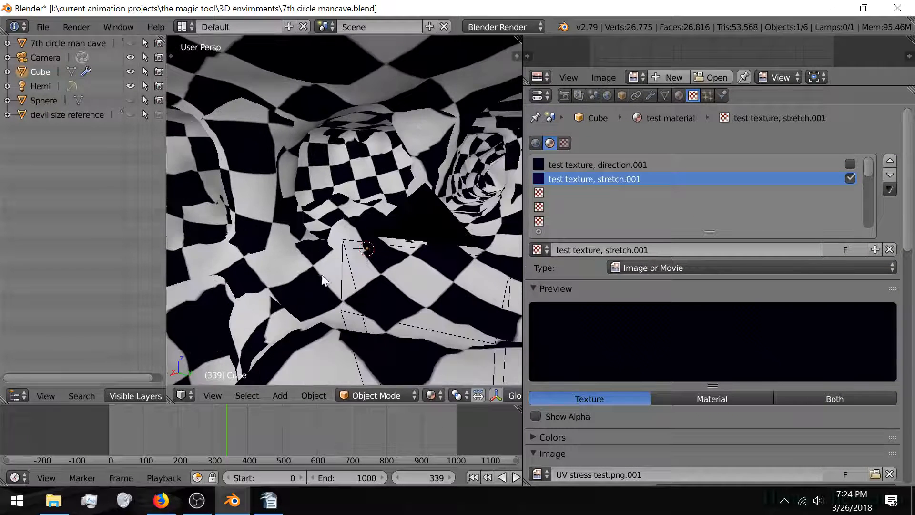
scroll(307, 274, down, 10)
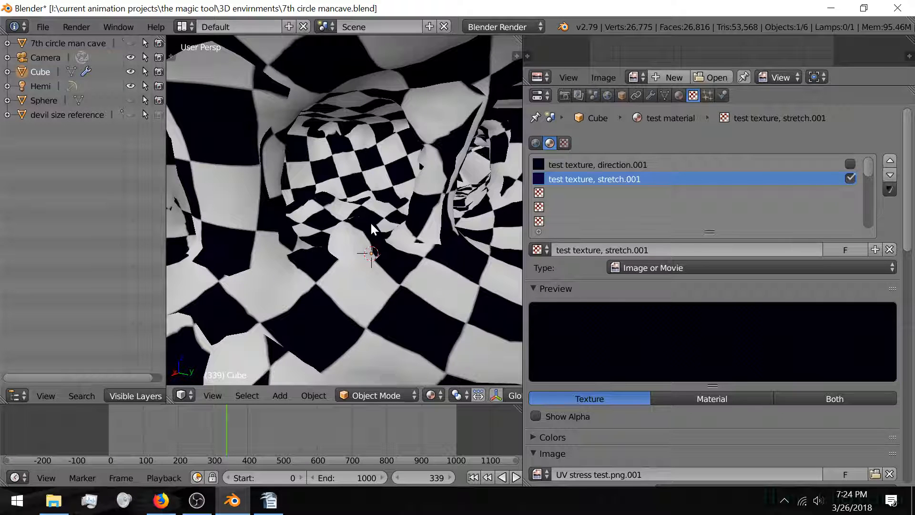
Step: Inspect the cave mesh's exterior and capped end in a full-window view, then enter Edit Mode
key(shift+space)
scroll(384, 224, down, 5)
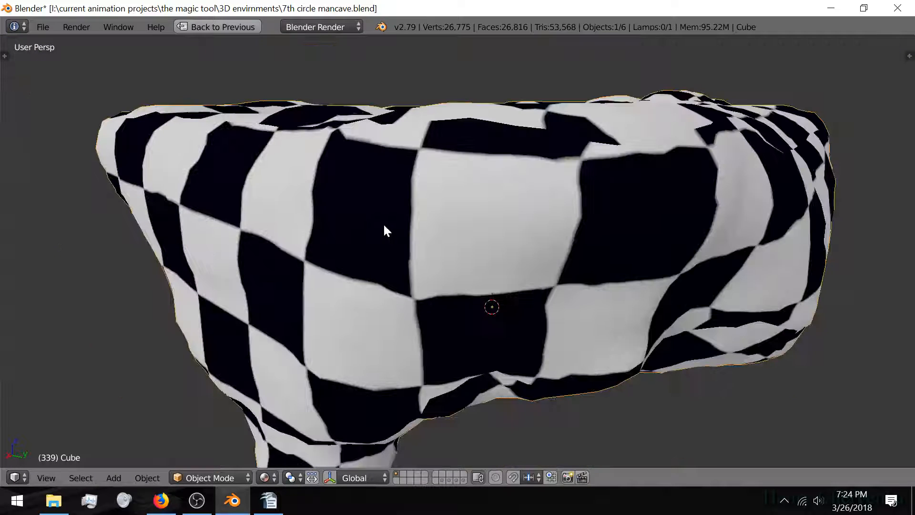
scroll(414, 250, down, 5)
middle_drag(414, 250, 350, 271)
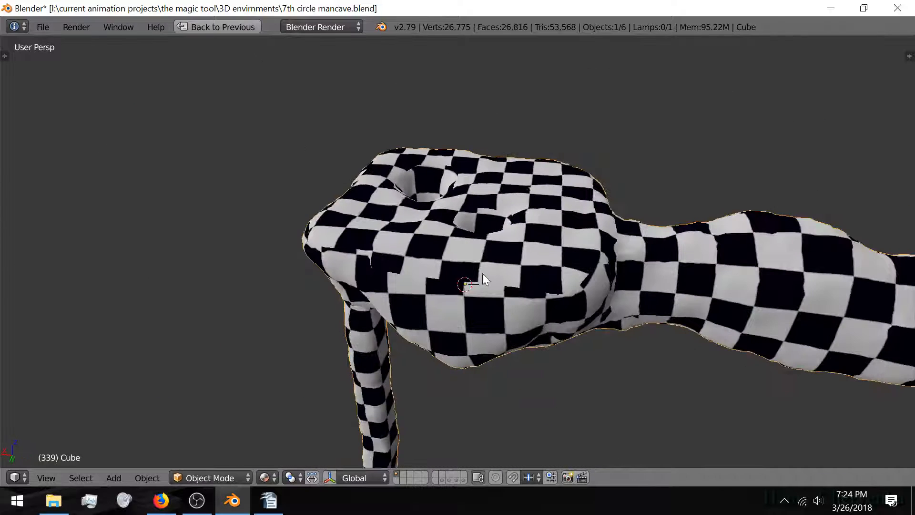
middle_drag(482, 274, 409, 244)
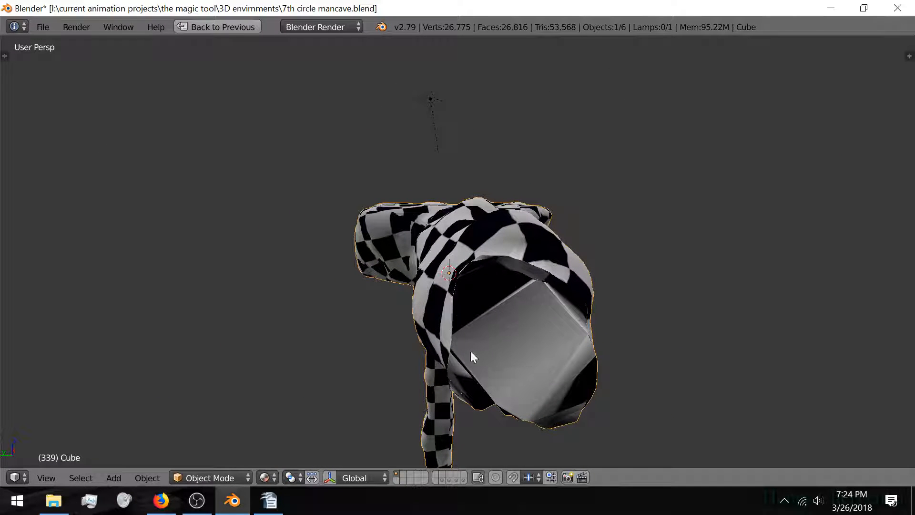
scroll(471, 352, up, 4)
scroll(470, 349, down, 5)
middle_drag(467, 351, 431, 326)
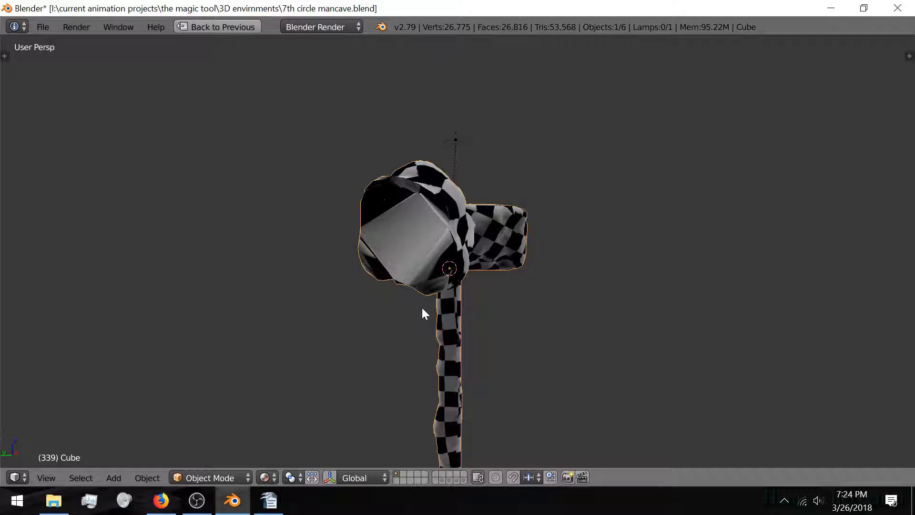
key(Tab)
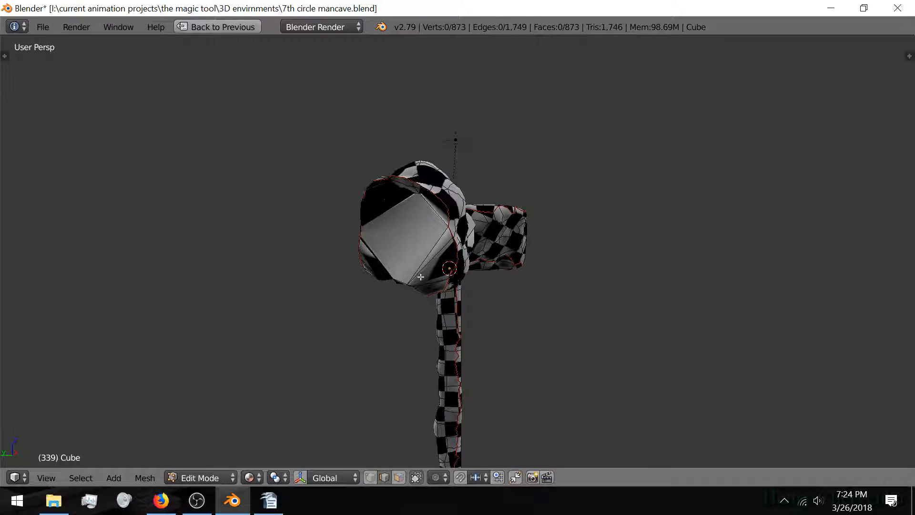
scroll(421, 277, up, 4)
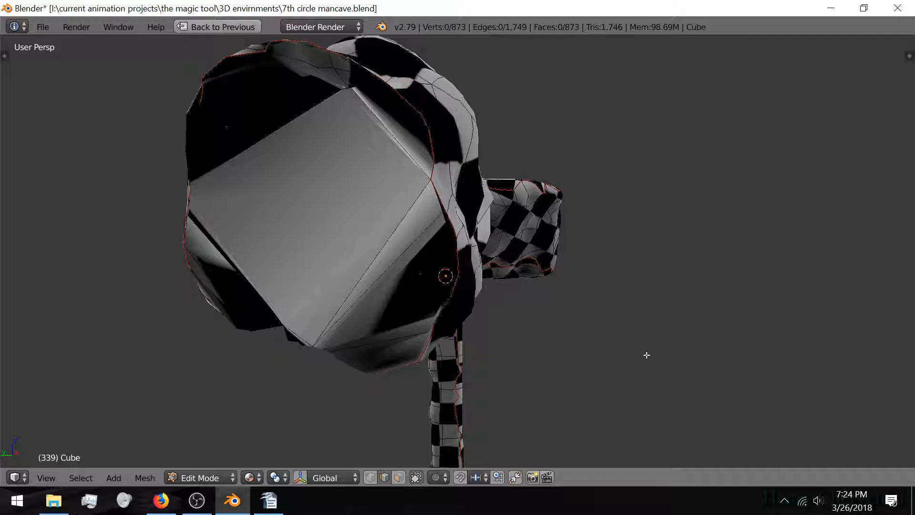
Step: Hide the Shrinkwrap.001 modifier in the viewport and view the rounded mesh full-window
key(ctrl+space)
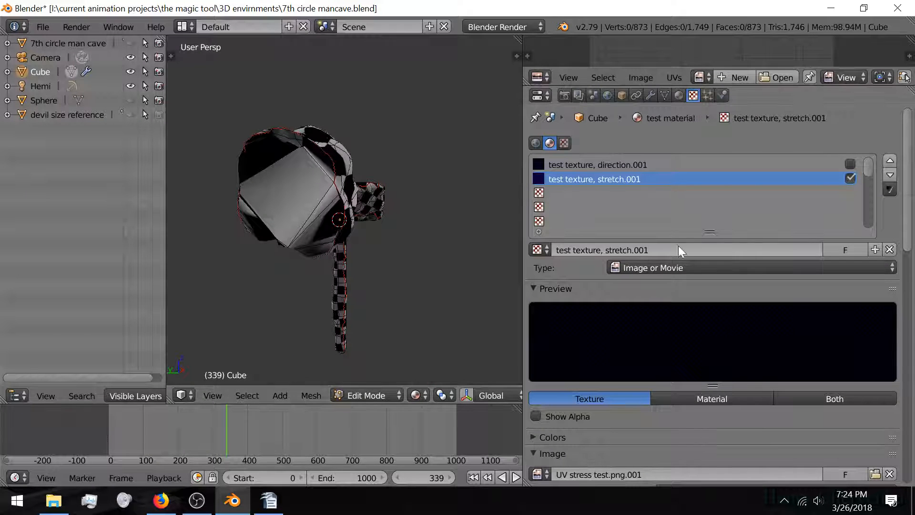
click(651, 95)
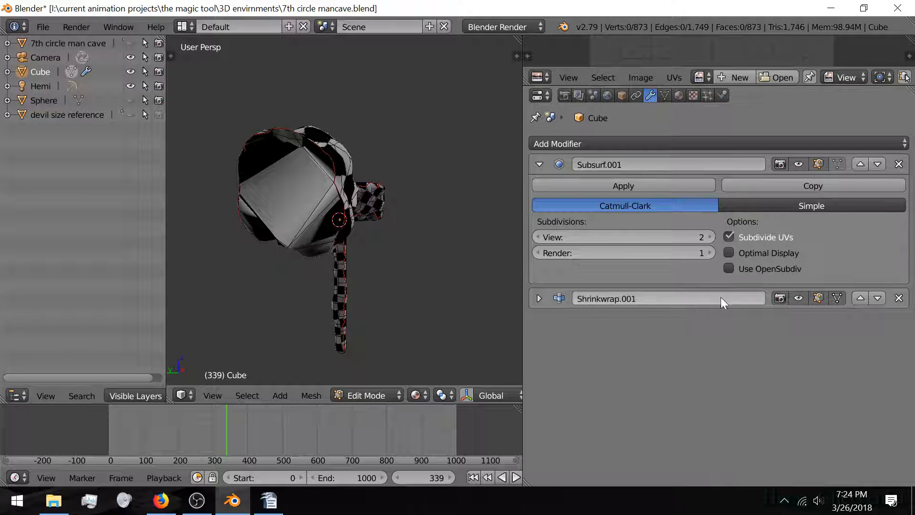
click(798, 298)
scroll(259, 156, up, 5)
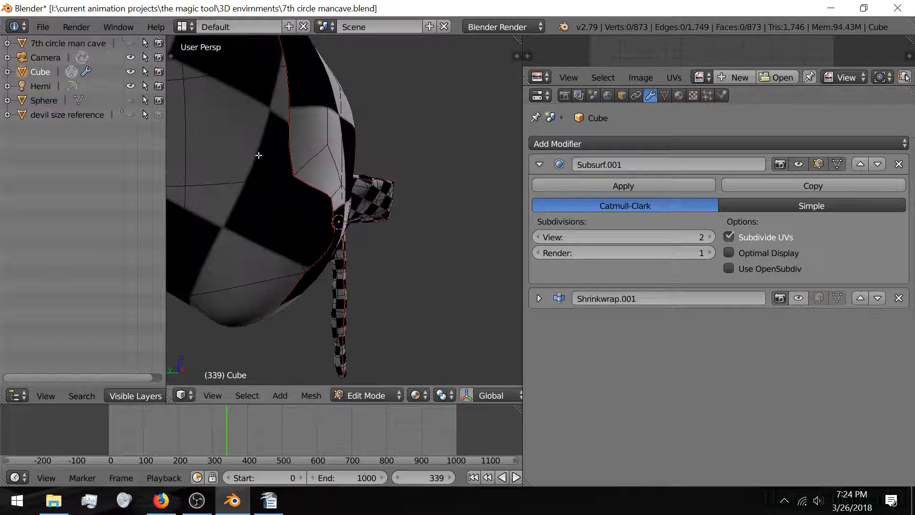
middle_drag(258, 155, 329, 237)
scroll(289, 163, down, 4)
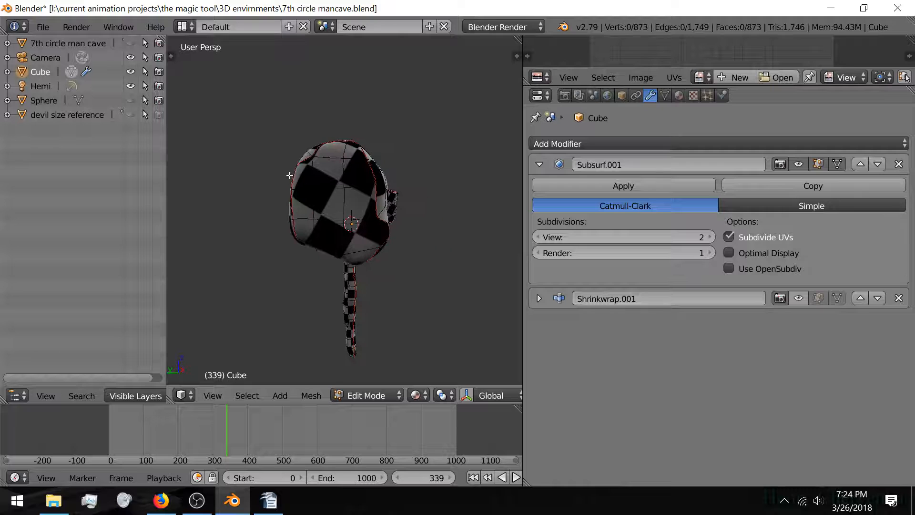
key(ctrl+Up)
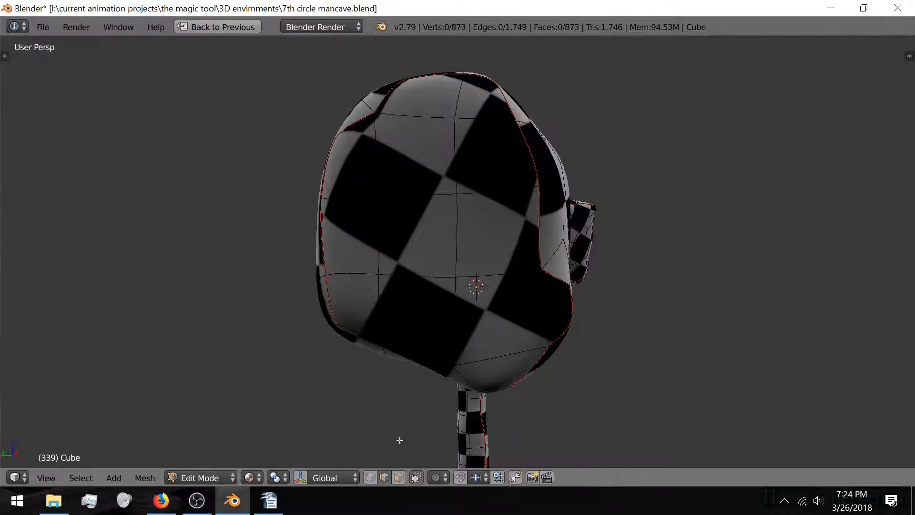
Step: In face select mode, select the eleven cap faces at the head's open end and delete them
click(399, 477)
right_click(359, 318)
shift+right_click(412, 321)
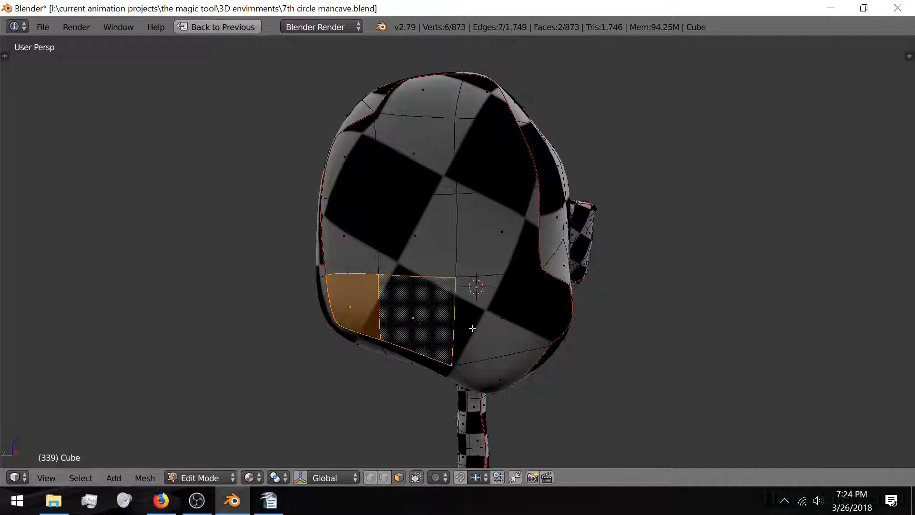
shift+right_click(499, 307)
shift+right_click(497, 243)
shift+right_click(421, 228)
shift+right_click(370, 226)
shift+right_click(368, 160)
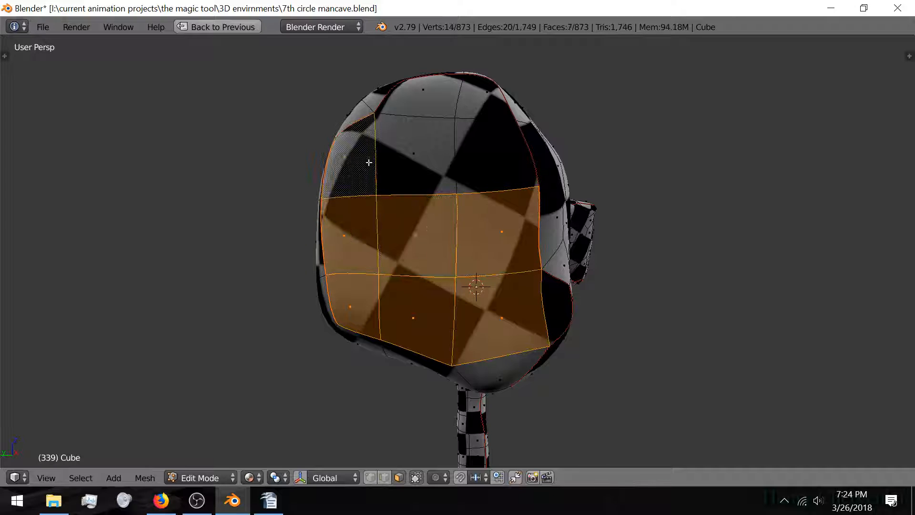
shift+right_click(408, 125)
shift+right_click(445, 106)
shift+right_click(485, 95)
shift+right_click(490, 153)
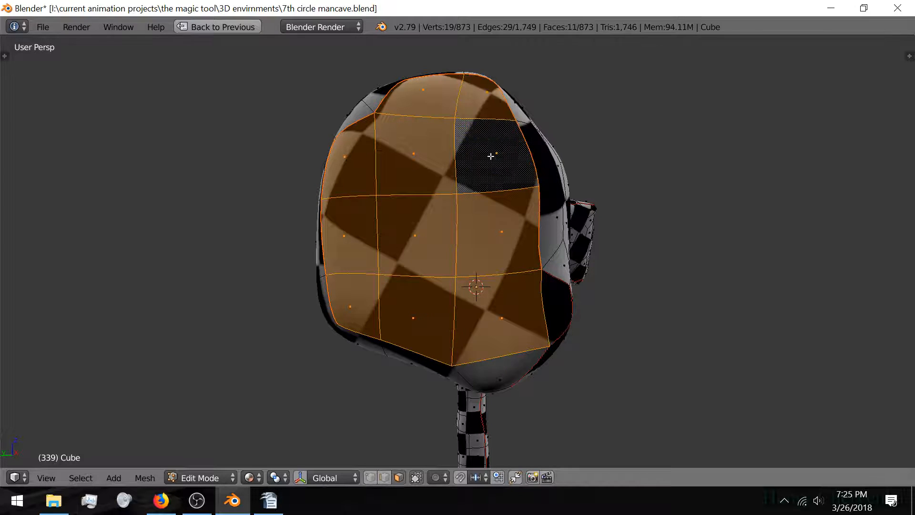
key(x)
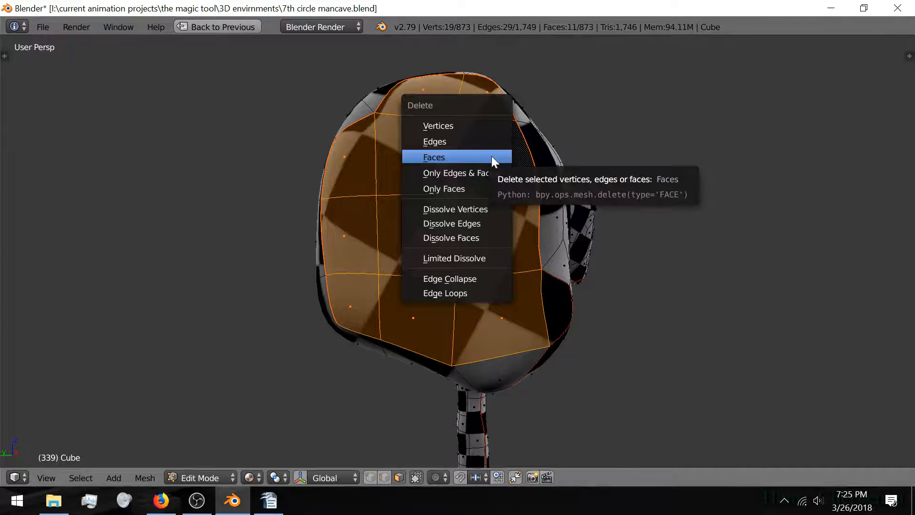
click(491, 156)
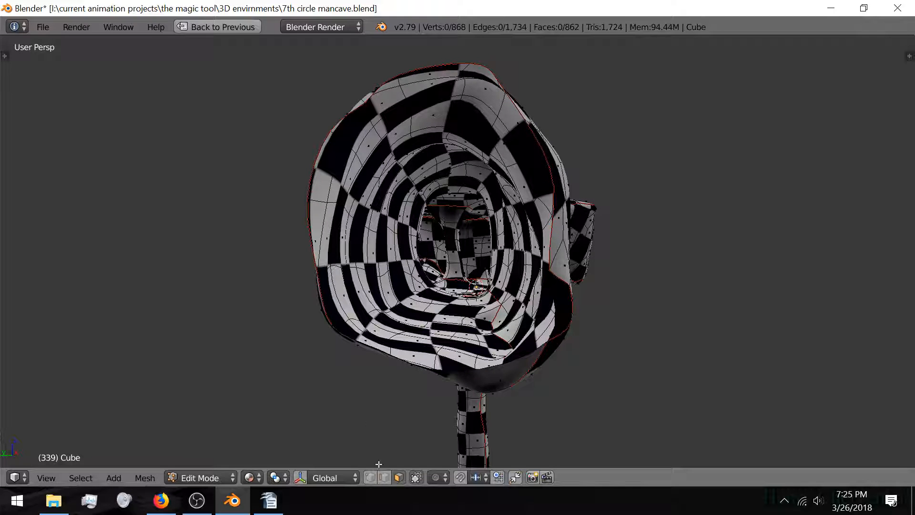
Step: Clear the seam from the open rim edge loop, then select the whole mesh
alt+right_click(407, 361)
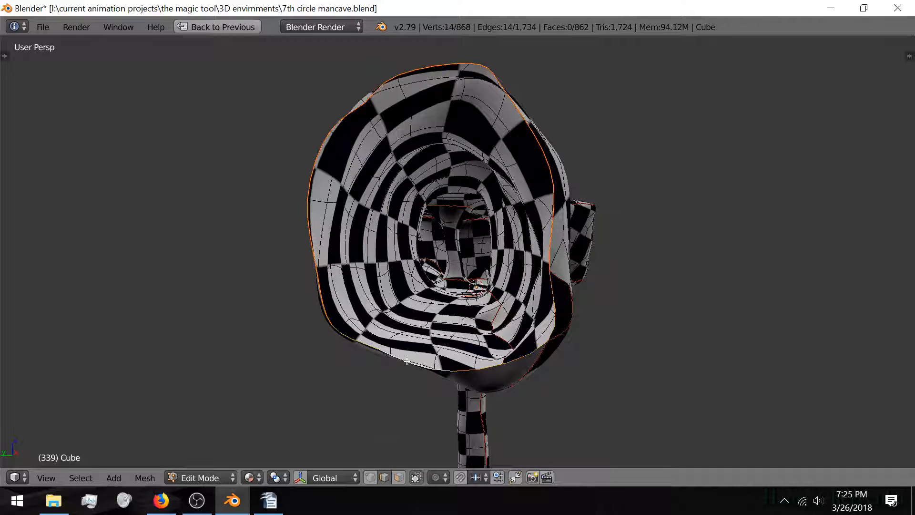
key(ctrl+e)
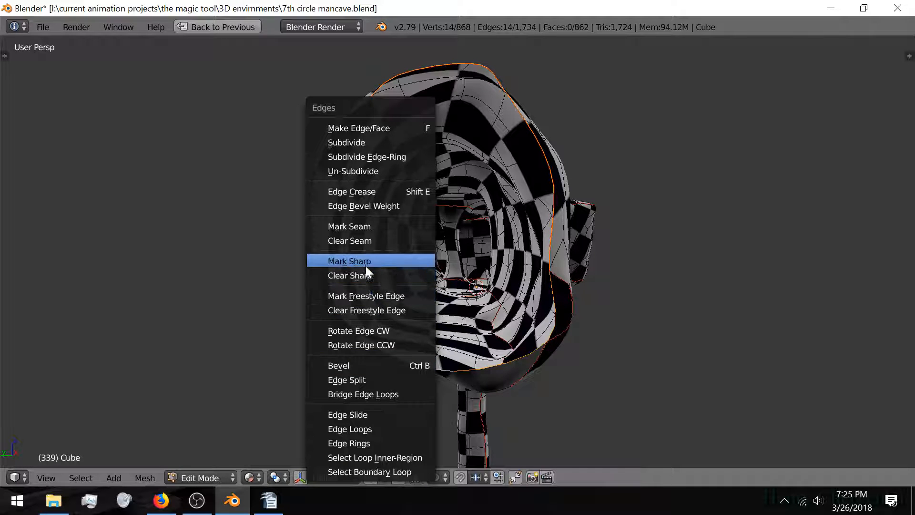
click(364, 239)
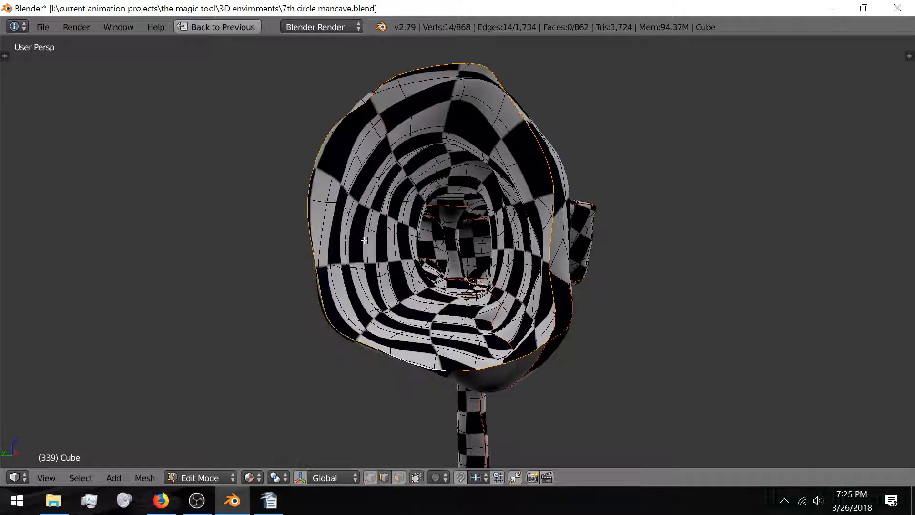
key(a)
key(a)
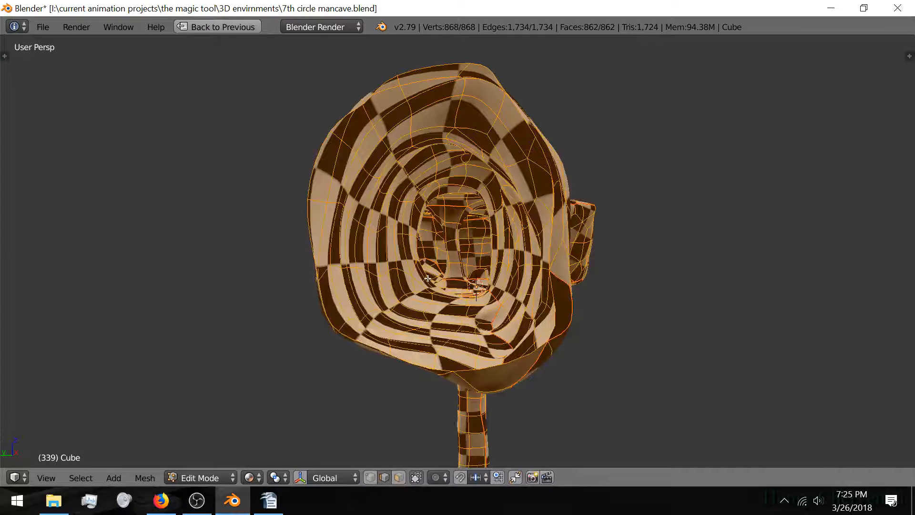
key(a)
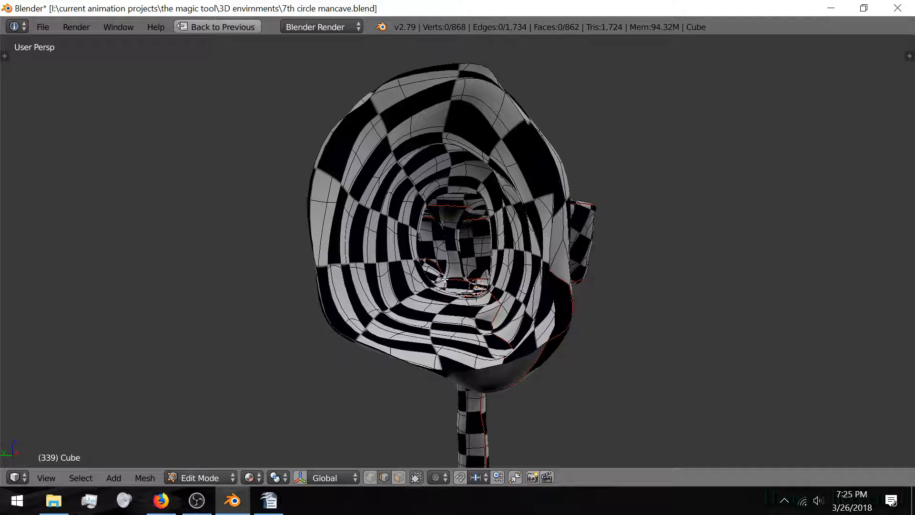
Step: Restore the normal layout, enable Shrinkwrap display in edit mode, and return to Object Mode
key(shift+space)
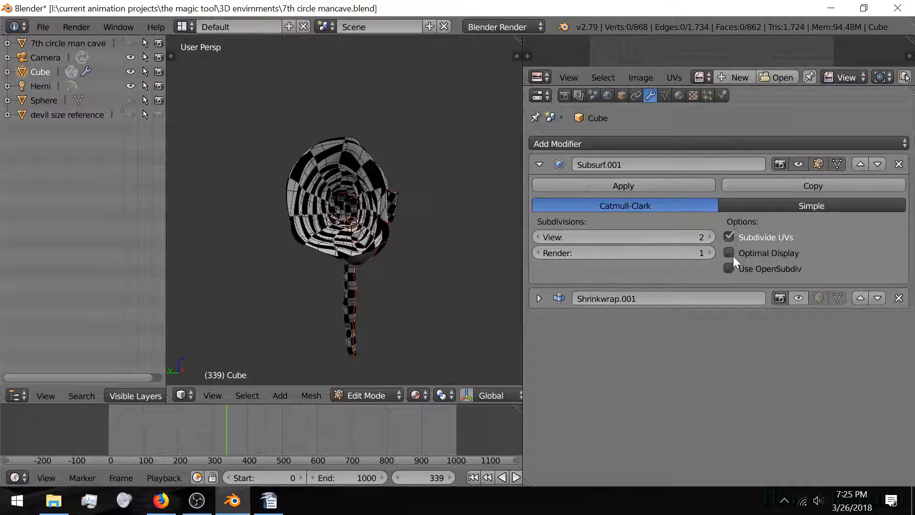
click(818, 298)
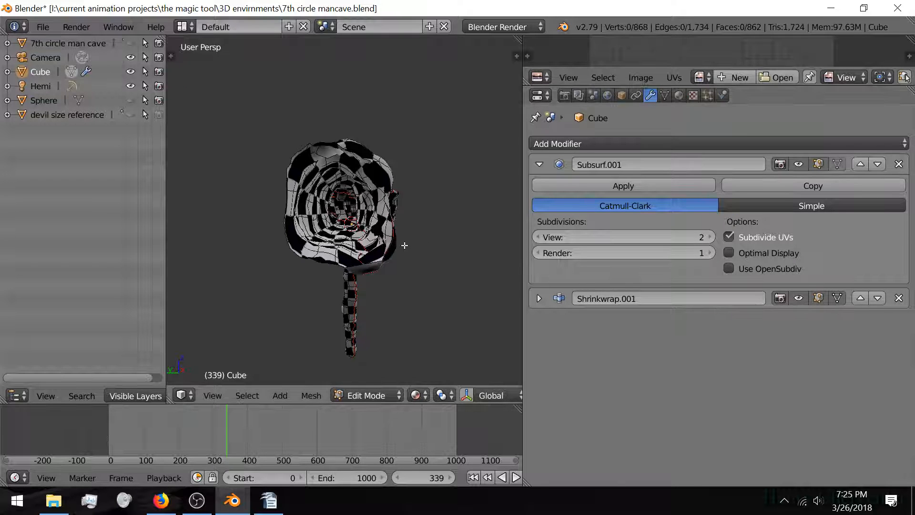
key(Tab)
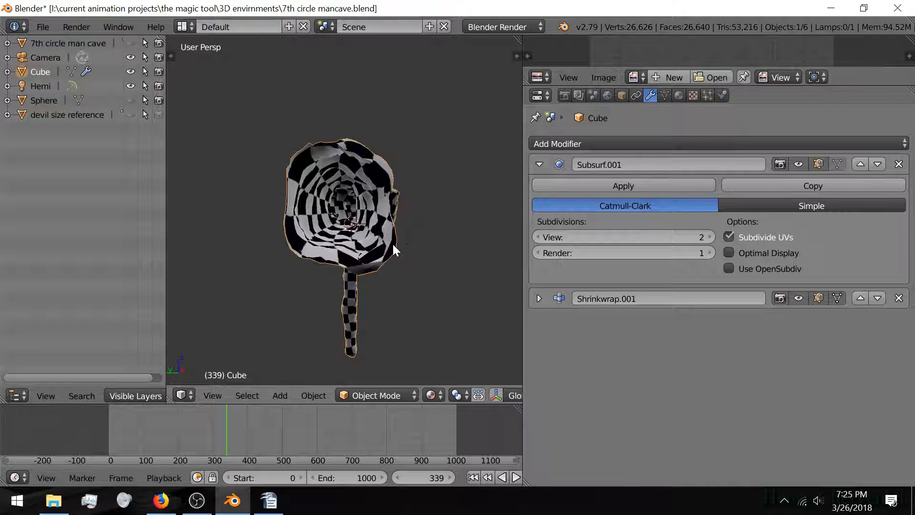
Step: Maximize the 3D view and orbit around the tube, its underside and the checkered column
key(shift+space)
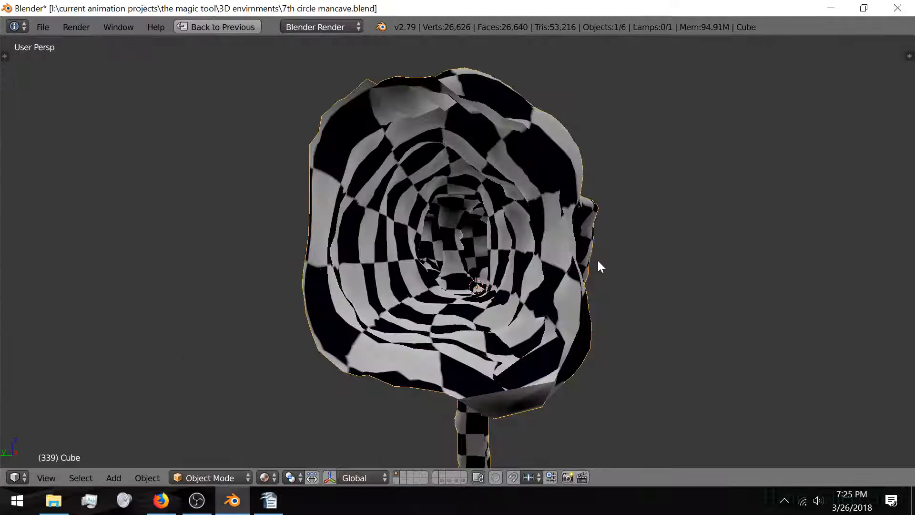
middle_drag(598, 260, 518, 229)
scroll(556, 335, up, 1)
shift+middle_drag(553, 355, 521, 290)
scroll(521, 290, up, 3)
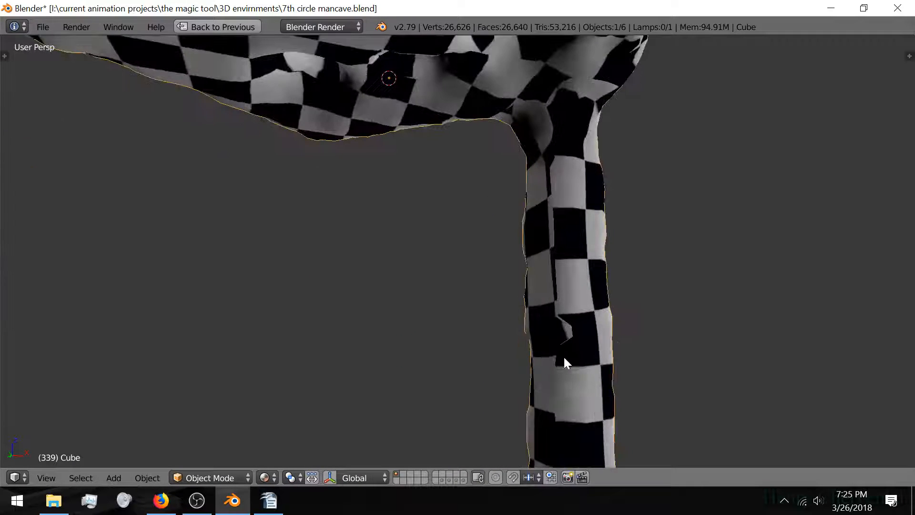
shift+middle_drag(563, 355, 397, 321)
middle_drag(431, 414, 436, 262)
scroll(443, 254, down, 4)
Step: Orbit from the column back to the head, into the interior, then view the checkered tunnel from outside
middle_drag(473, 222, 462, 280)
middle_drag(565, 281, 531, 261)
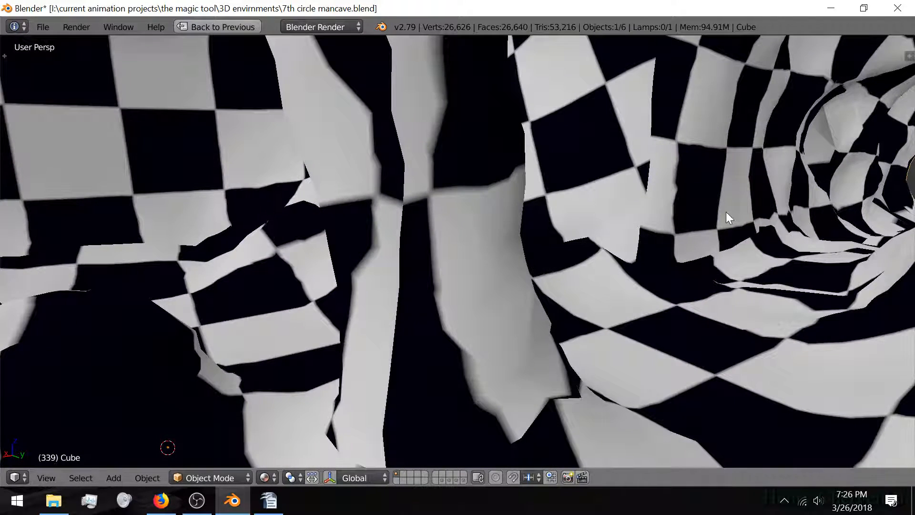
scroll(726, 214, down, 4)
middle_drag(717, 225, 587, 233)
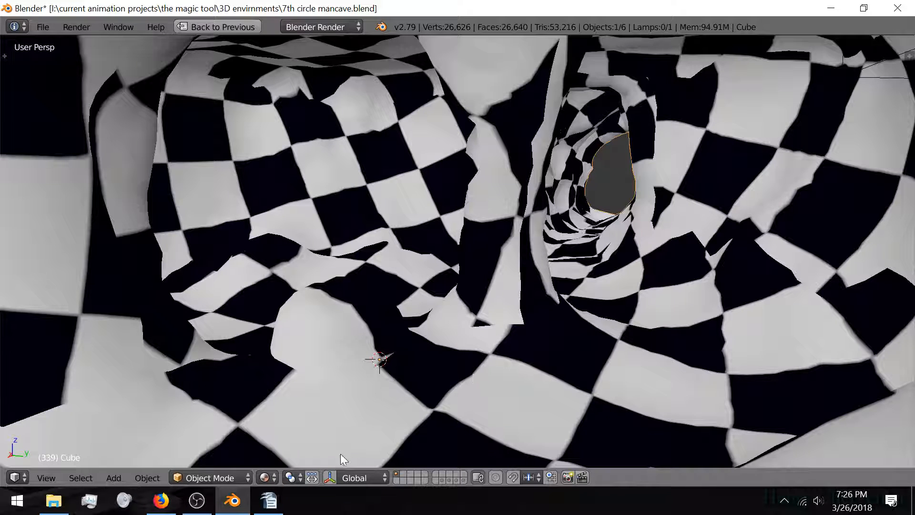
click(264, 479)
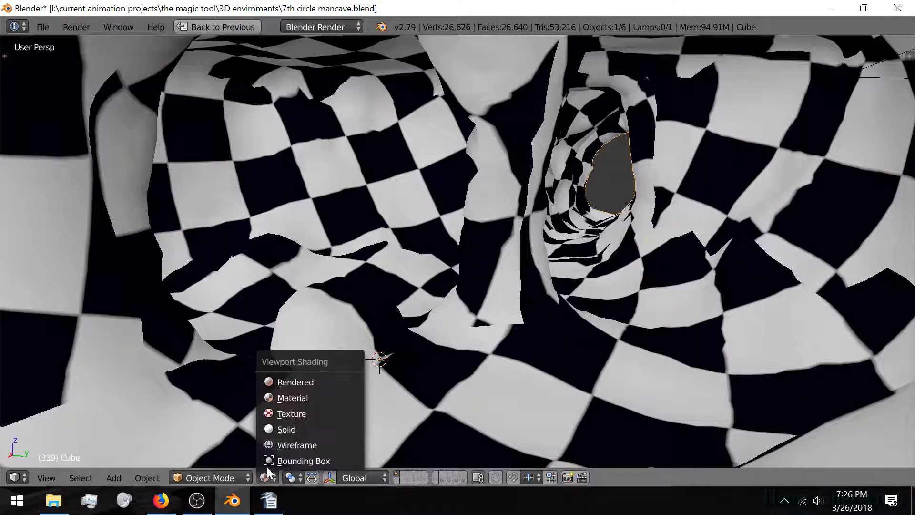
Step: Switch the viewport to Solid shading, look around inside the cave, and show the Tool Shelf
click(294, 429)
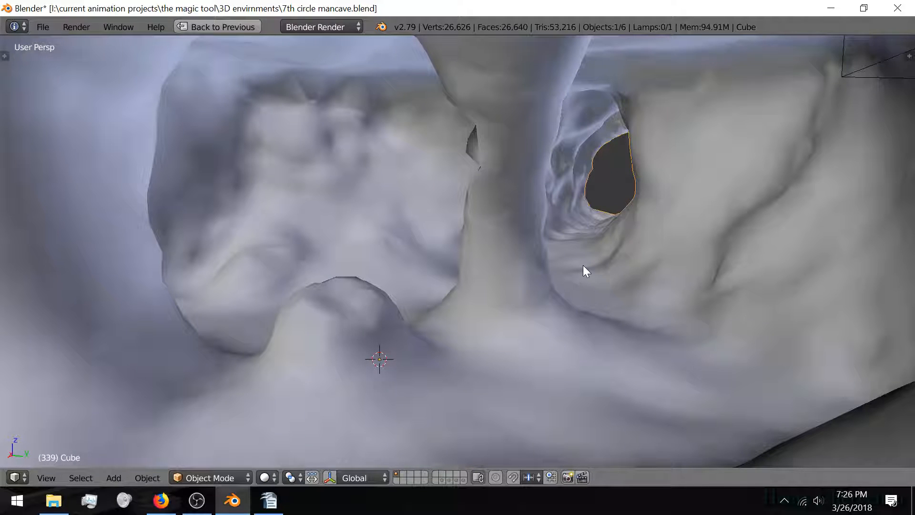
mouse_move(582, 265)
middle_down()
mouse_move(538, 273)
mouse_move(553, 279)
mouse_move(576, 258)
mouse_move(492, 306)
mouse_move(515, 319)
mouse_move(478, 280)
mouse_move(496, 290)
middle_up()
middle_drag(505, 267, 546, 255)
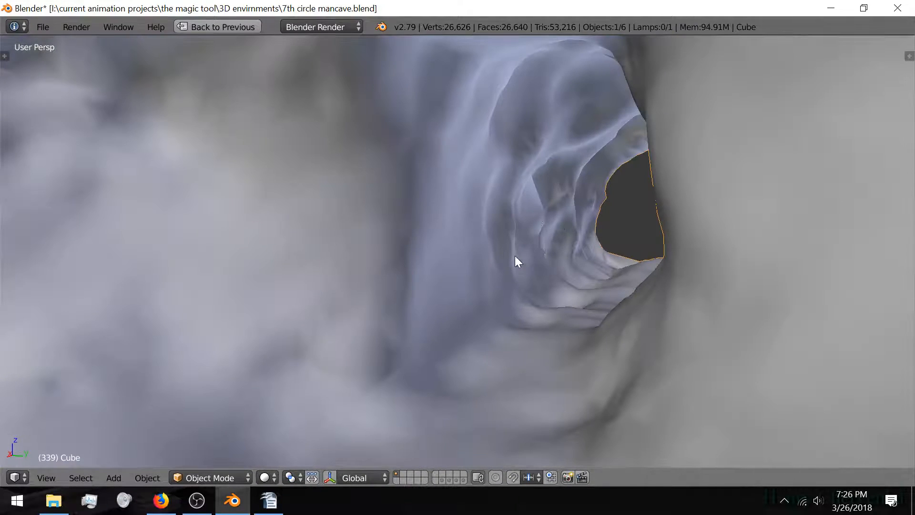
scroll(460, 258, down, 2)
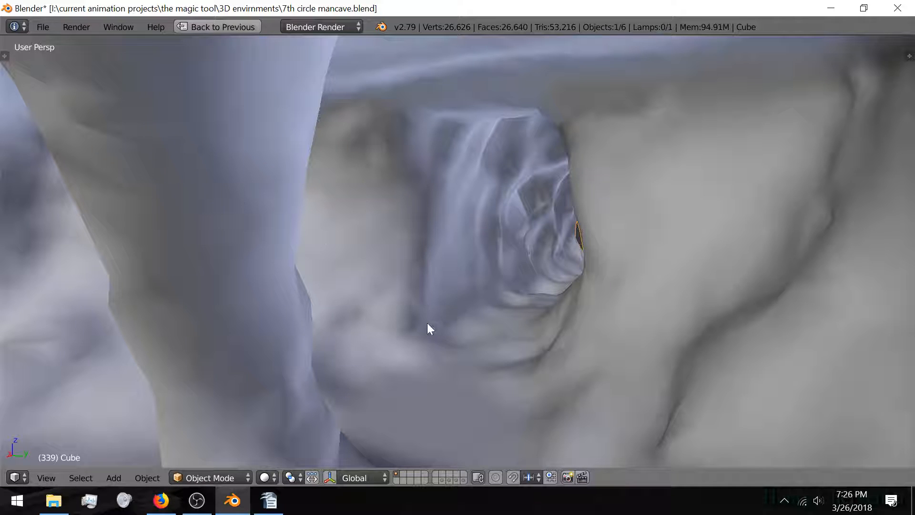
key(t)
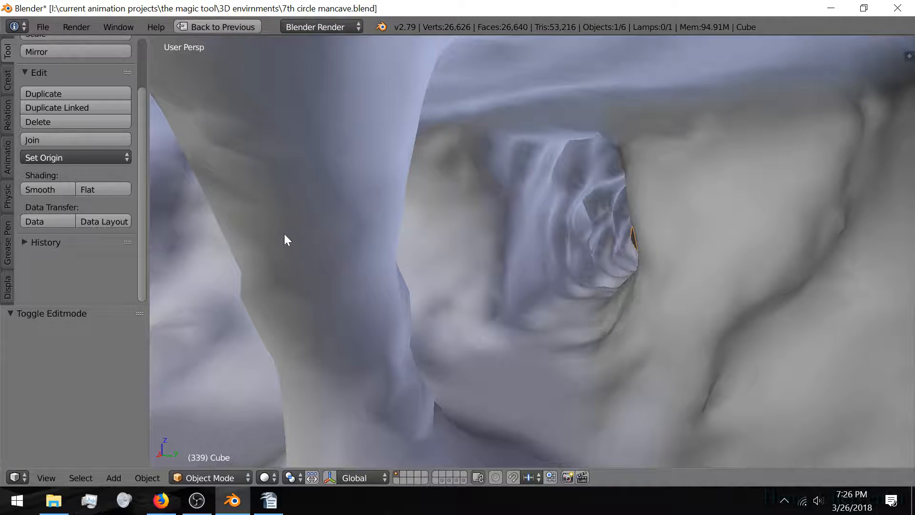
scroll(65, 196, up, 3)
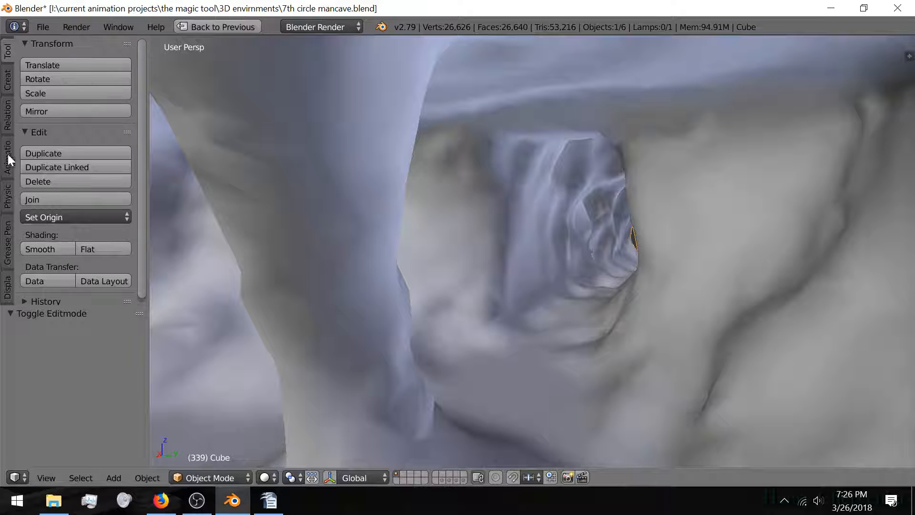
ctrl+scroll(10, 148, down, 5)
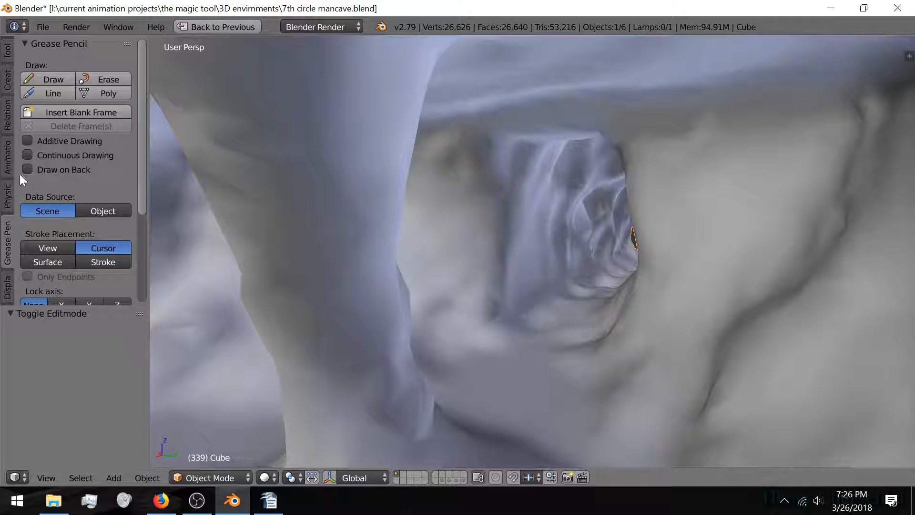
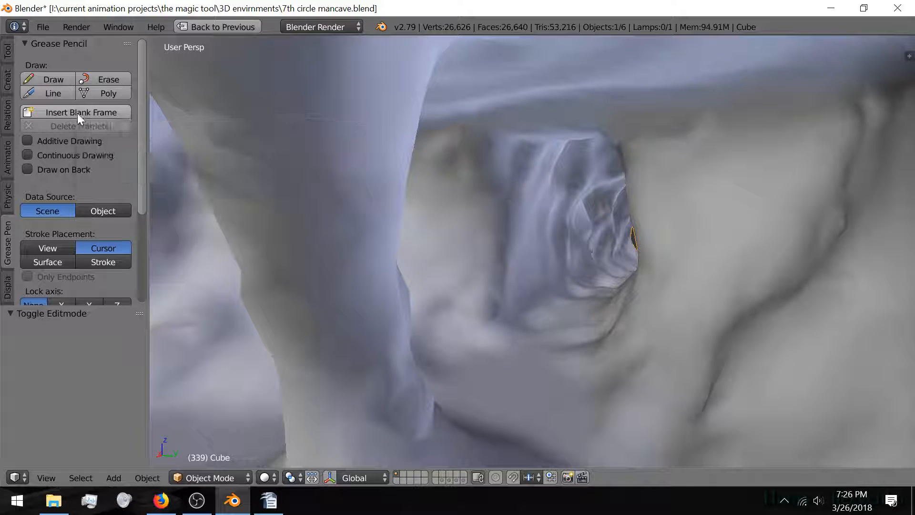
Step: Add a blank grease pencil frame and draw a vertical test line in the cave
click(77, 113)
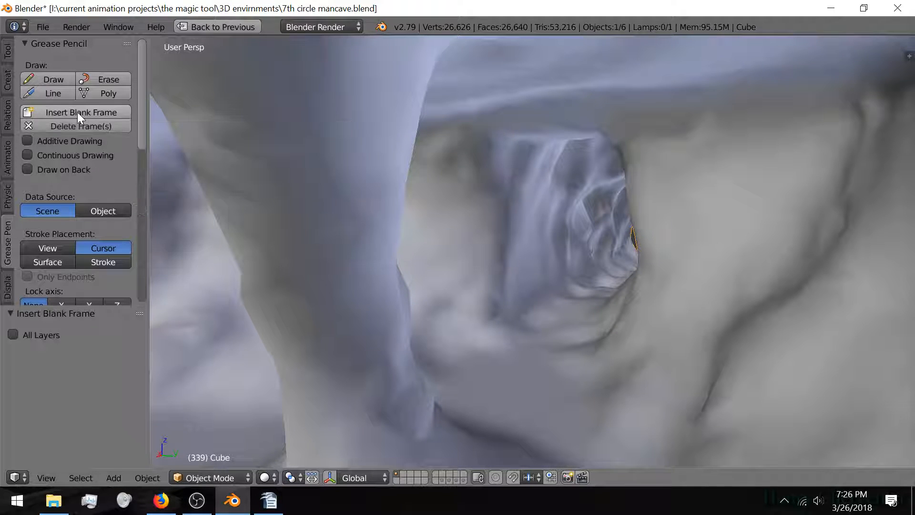
click(56, 80)
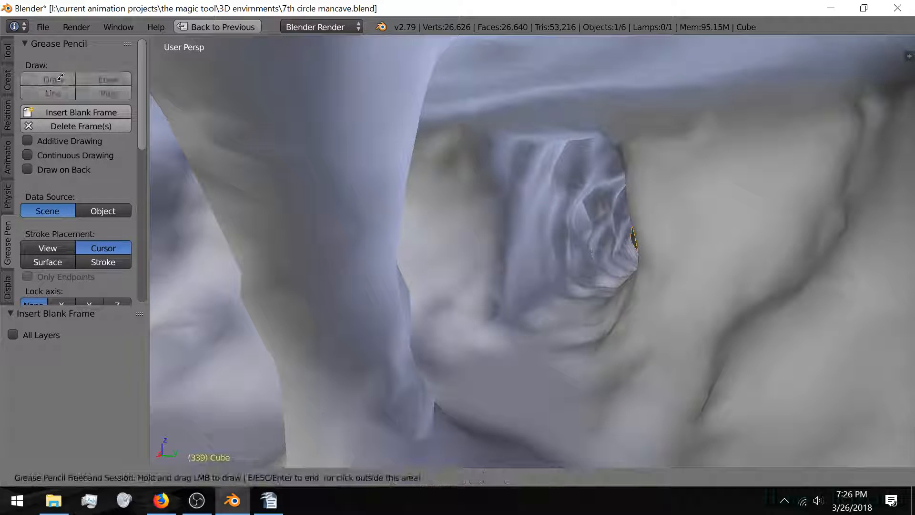
click(53, 82)
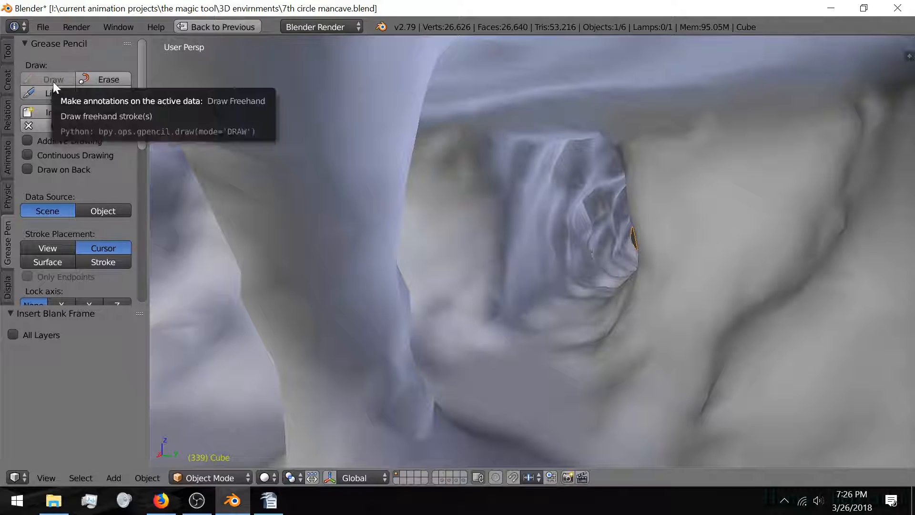
click(50, 92)
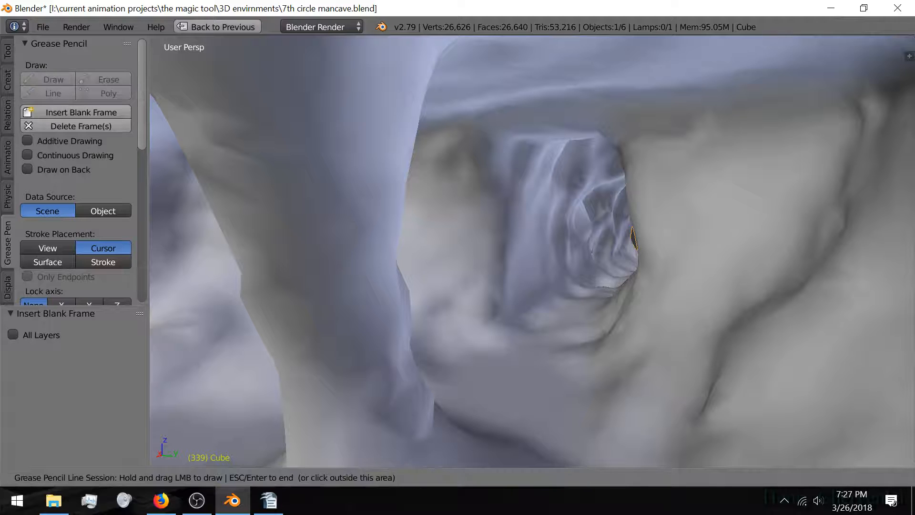
drag(525, 313, 530, 147)
mouse_move(514, 236)
middle_down()
mouse_move(523, 227)
mouse_move(536, 241)
mouse_move(523, 256)
mouse_move(526, 283)
middle_up()
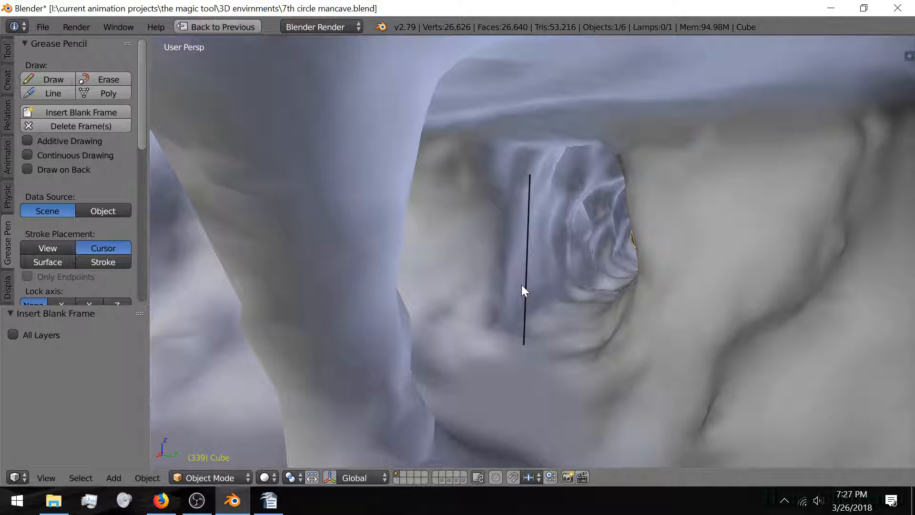
Step: Undo the test line and set grease pencil Stroke Placement to Surface
key(ctrl+z)
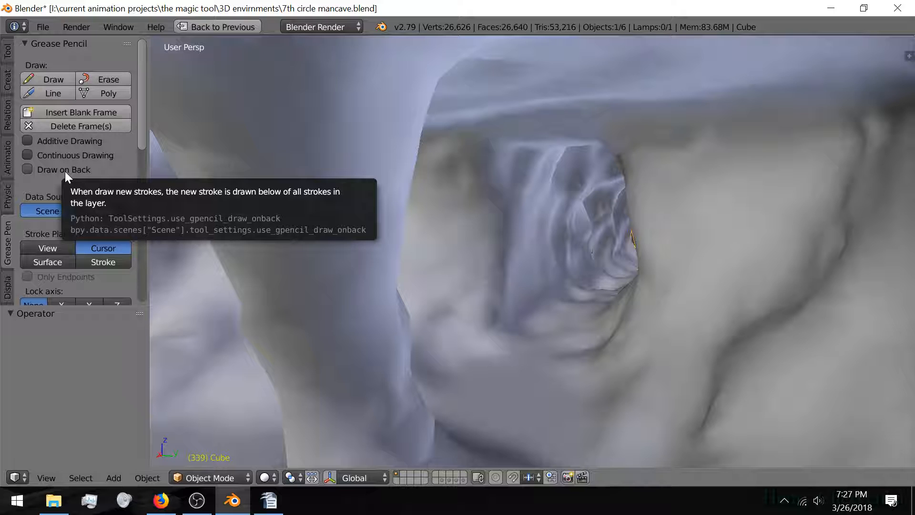
scroll(116, 176, down, 2)
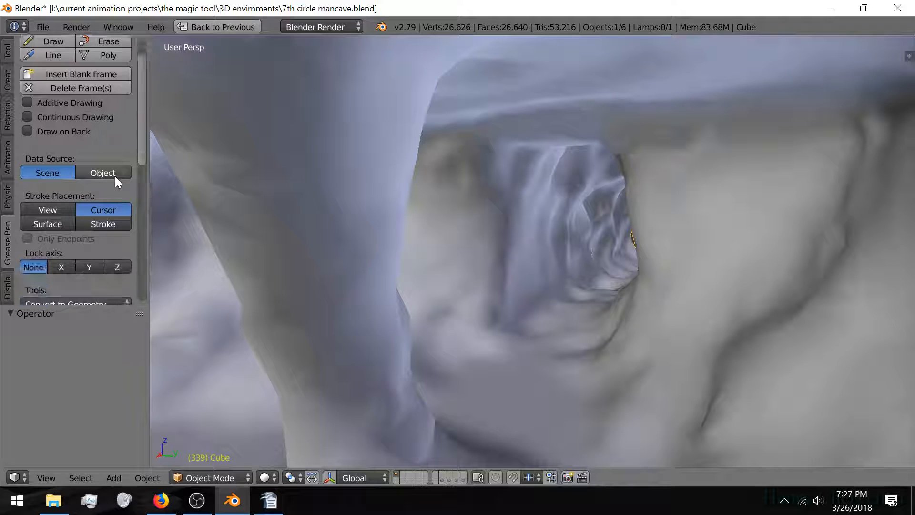
scroll(115, 176, down, 2)
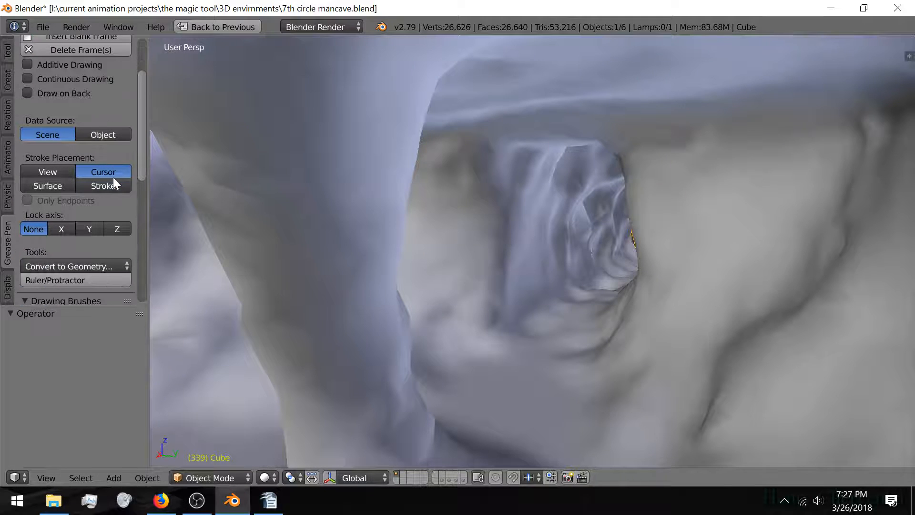
click(60, 189)
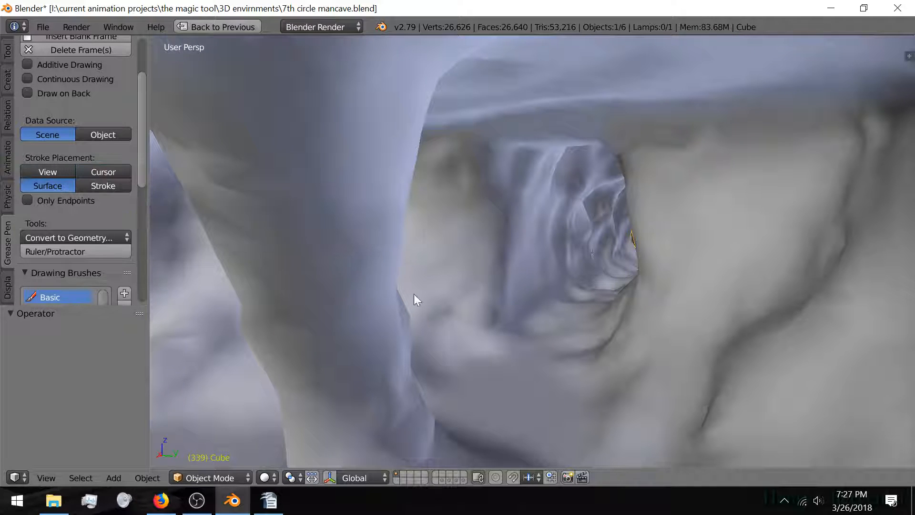
Step: Place the 3D cursor near the cave floor with Stroke Placement set to Surface
click(506, 325)
click(508, 163)
click(60, 172)
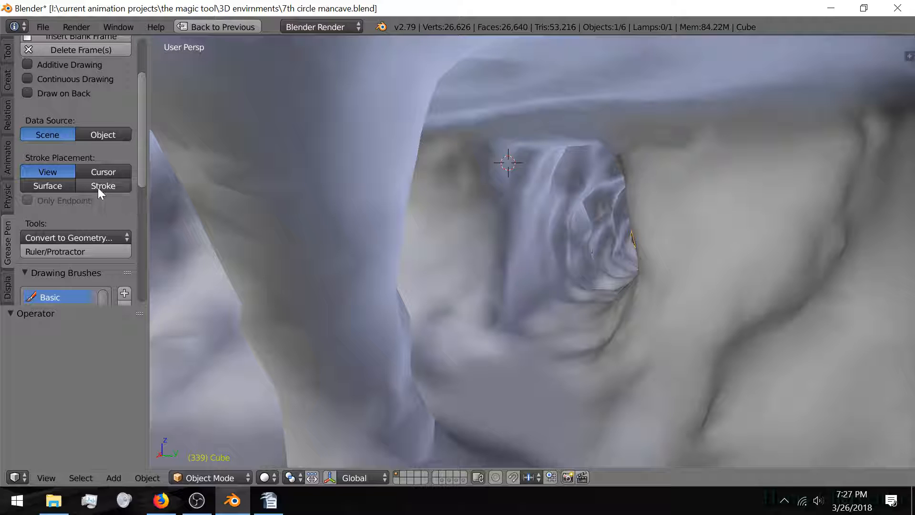
click(510, 323)
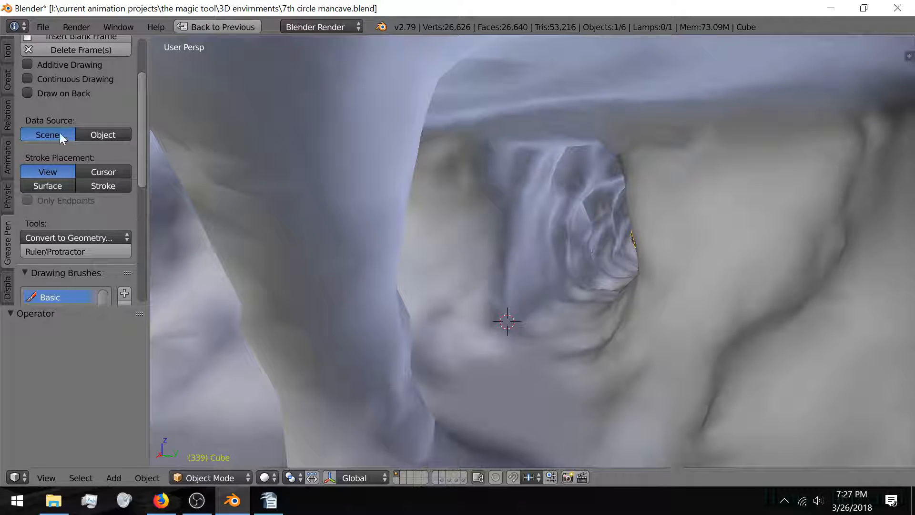
scroll(73, 185, up, 4)
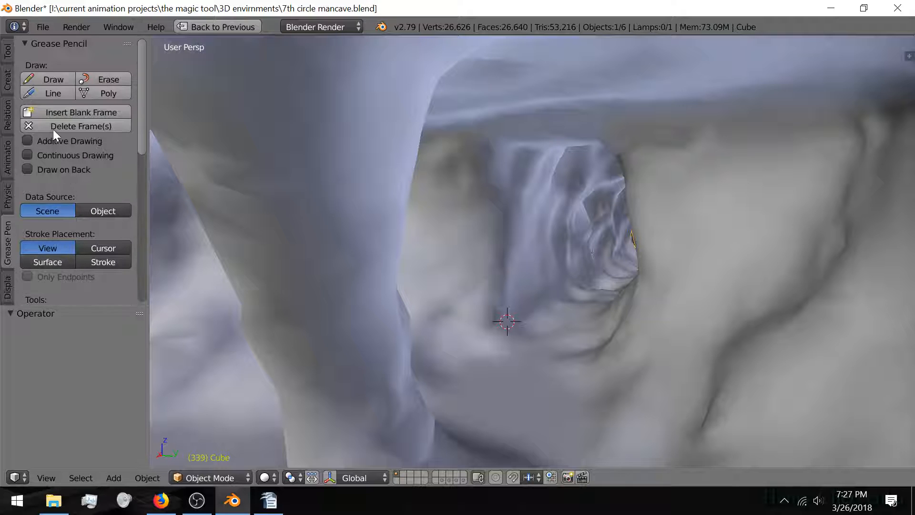
click(61, 260)
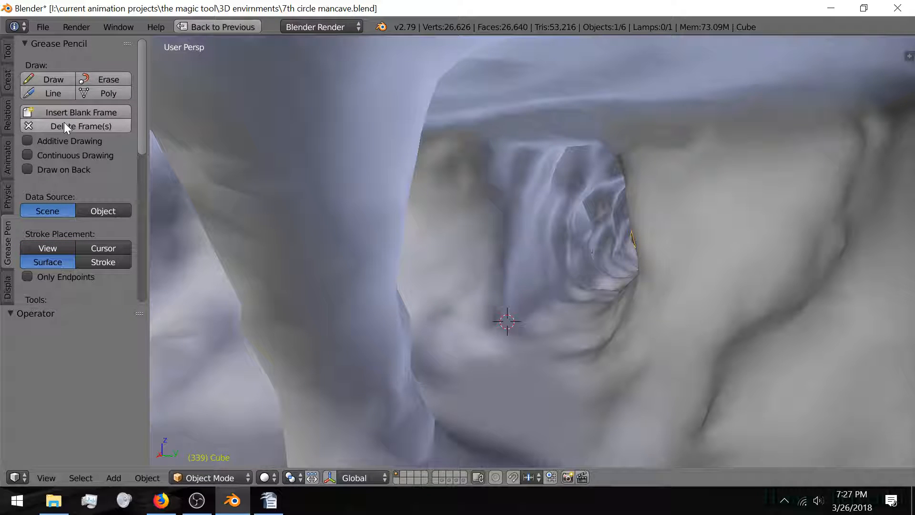
Step: Draw two upright grease pencil lines rising from the 3D cursor
click(53, 94)
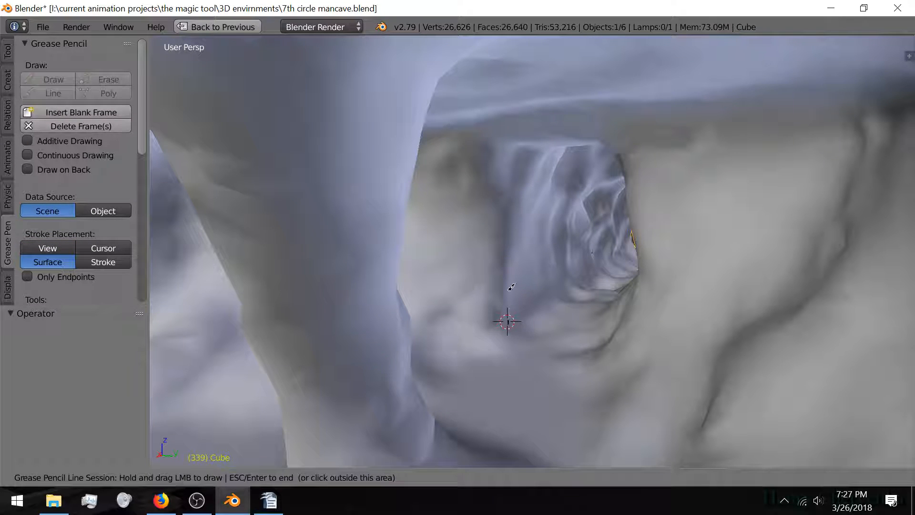
drag(508, 324, 519, 154)
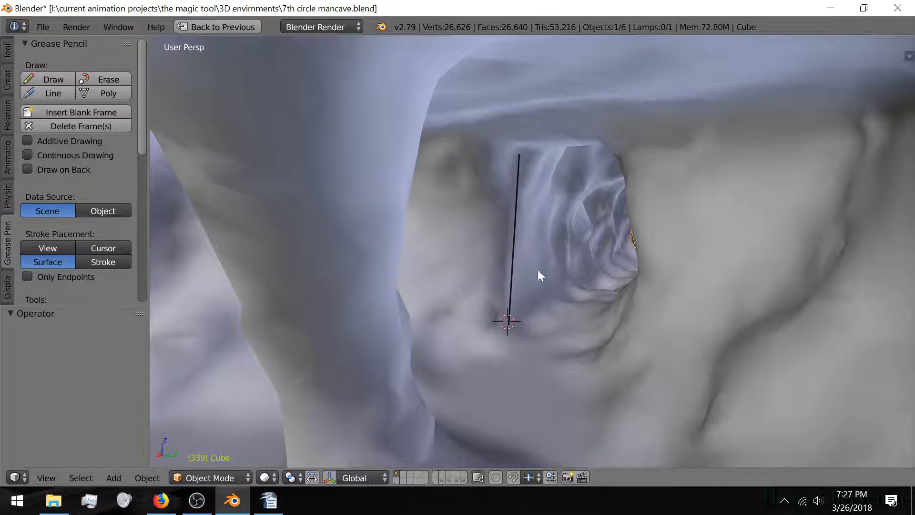
mouse_move(538, 270)
middle_down()
mouse_move(551, 310)
mouse_move(557, 299)
middle_up()
scroll(485, 331, down, 8)
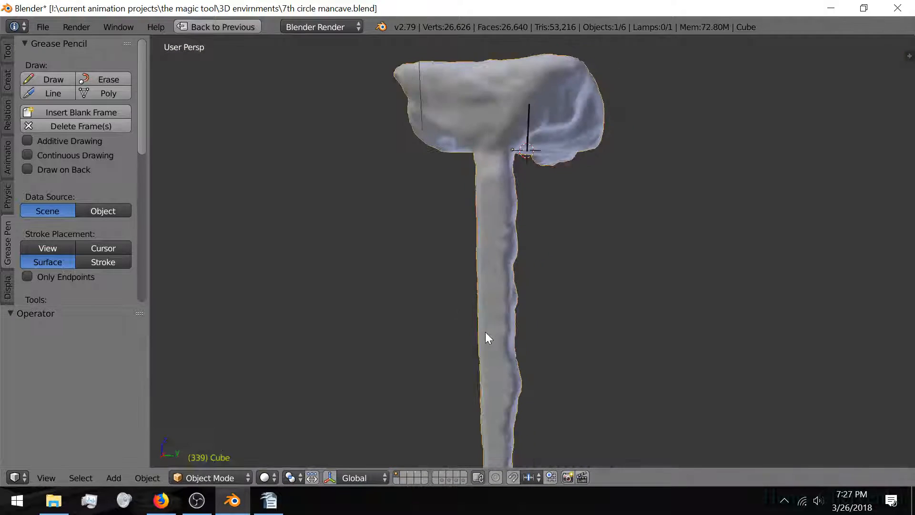
scroll(416, 301, up, 6)
mouse_move(470, 153)
shift+middle_down()
mouse_move(406, 211)
mouse_move(370, 312)
mouse_move(382, 303)
mouse_move(419, 310)
mouse_move(407, 268)
mouse_move(453, 302)
shift+middle_up()
scroll(369, 313, up, 4)
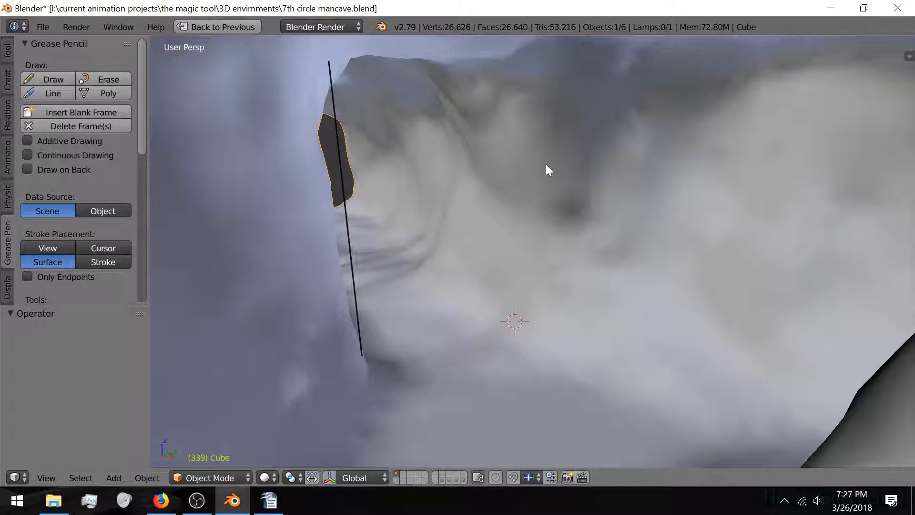
click(53, 93)
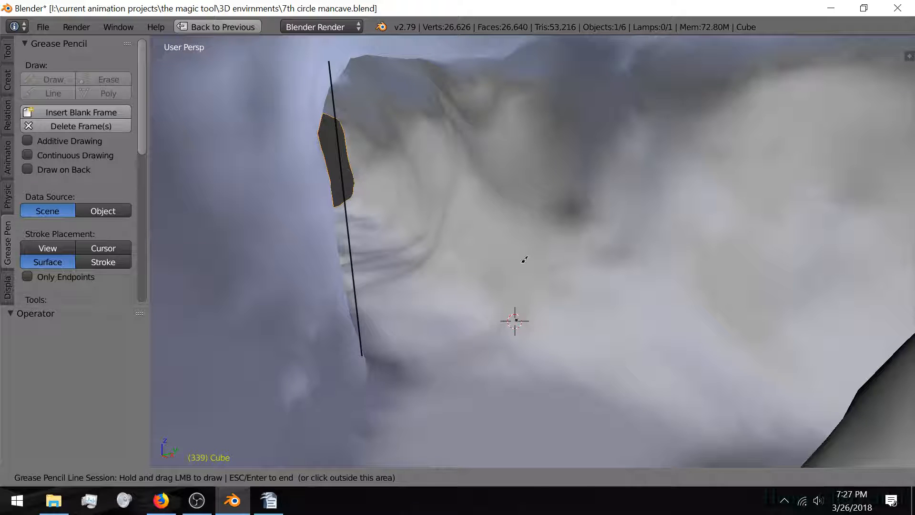
drag(516, 320, 514, 62)
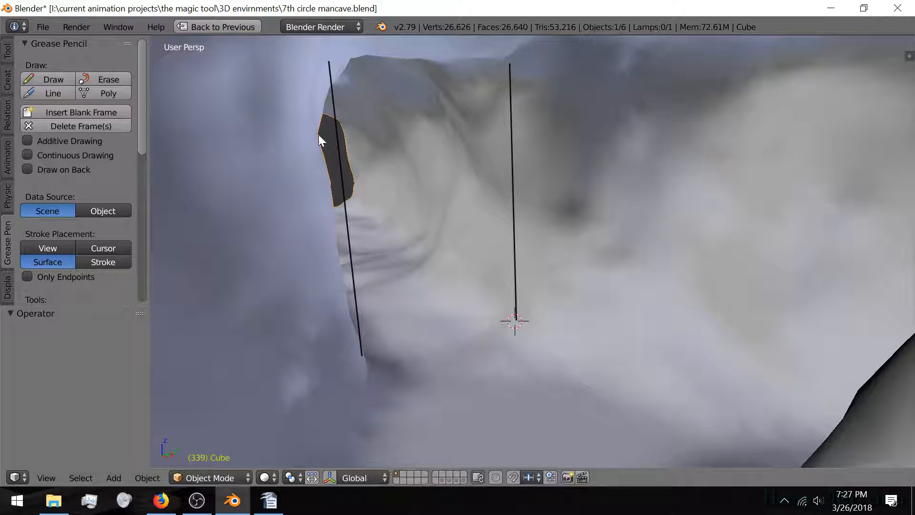
Step: Draw two slanted roof lines meeting in a peak above the uprights
click(313, 145)
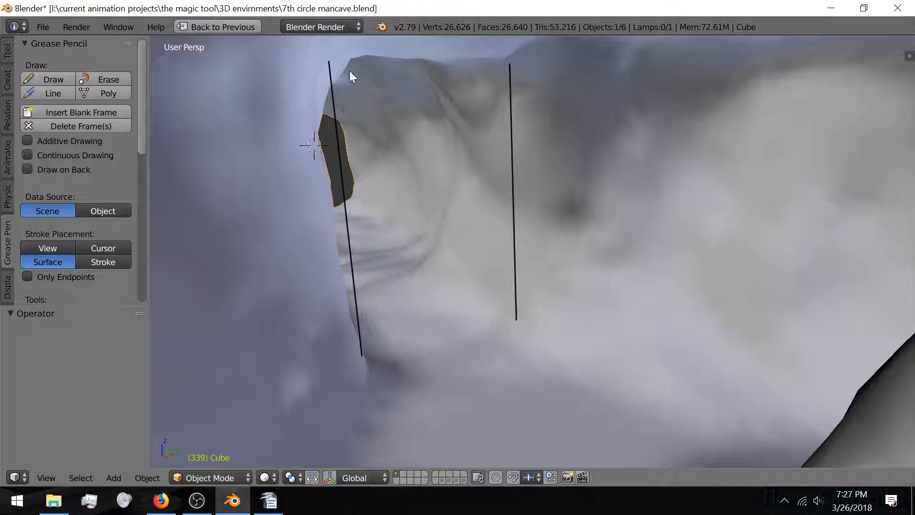
click(57, 92)
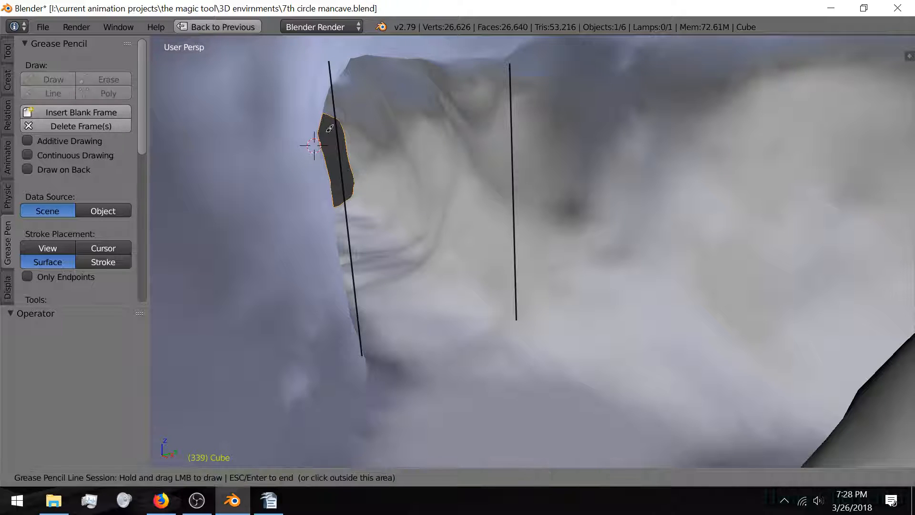
drag(316, 137, 422, 56)
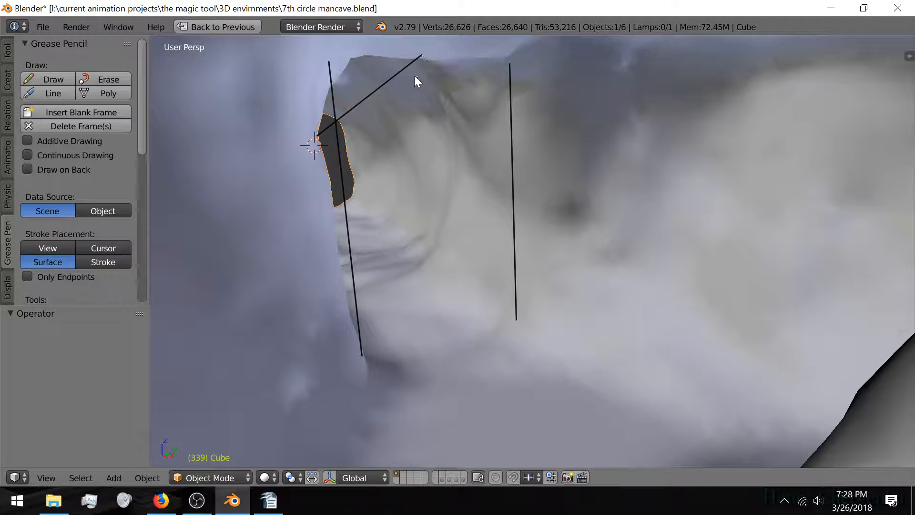
click(67, 94)
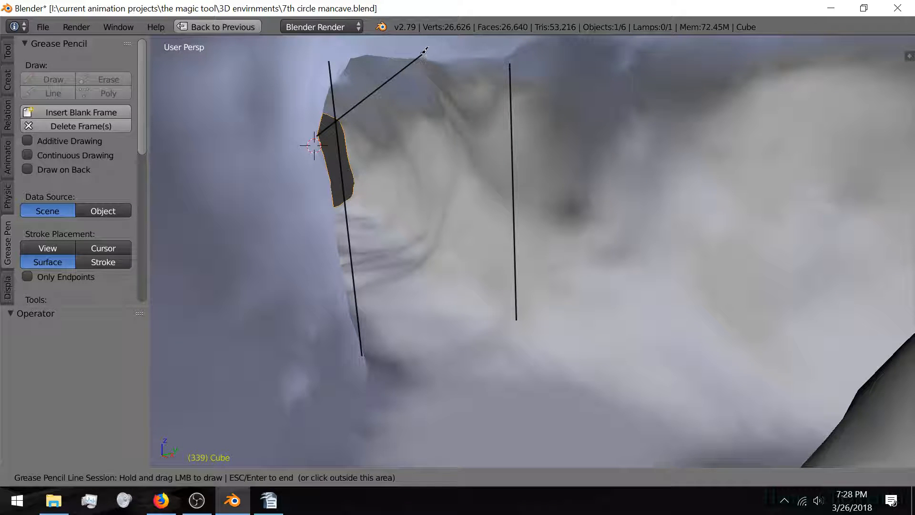
mouse_move(422, 55)
mouse_down()
mouse_move(500, 92)
mouse_move(527, 117)
mouse_up()
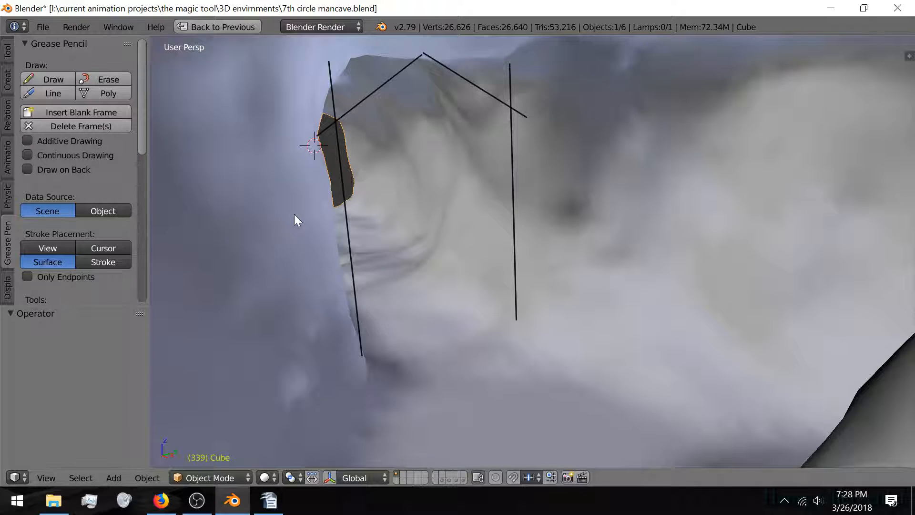
mouse_move(294, 215)
middle_down()
mouse_move(351, 231)
mouse_move(295, 226)
middle_up()
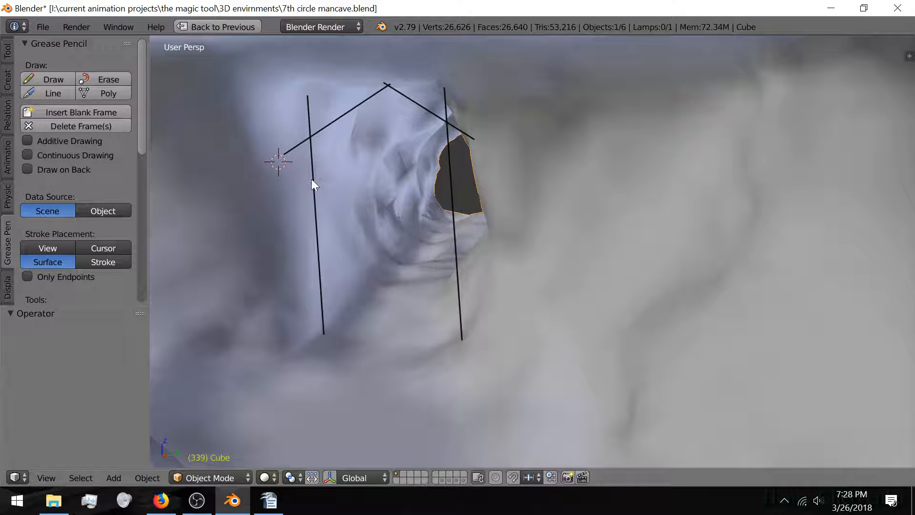
click(311, 163)
scroll(277, 194, up, 2)
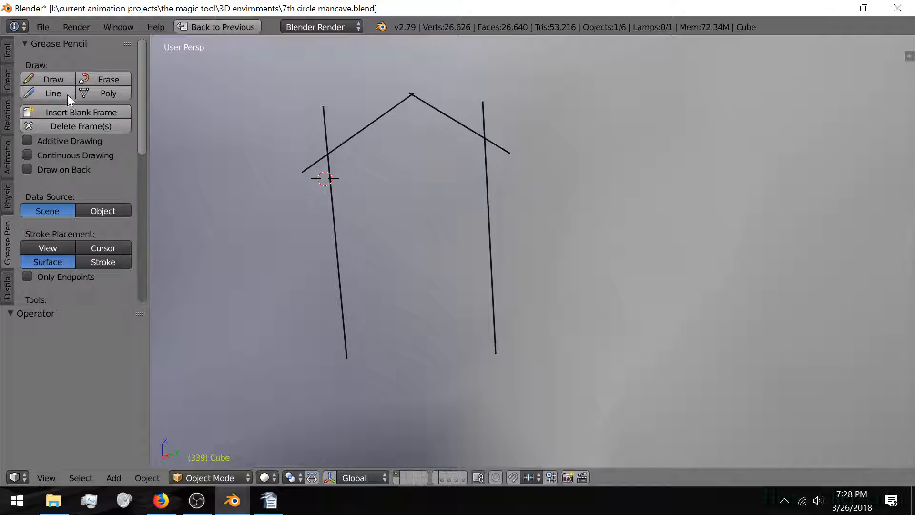
Step: Draw a horizontal crossbar between the uprights and another slanted line from the 3D cursor
click(68, 94)
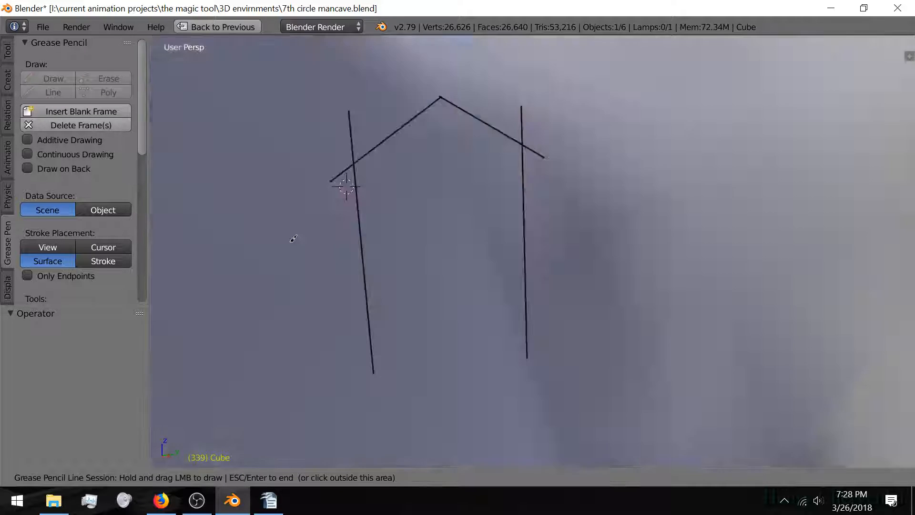
middle_drag(293, 239, 325, 218)
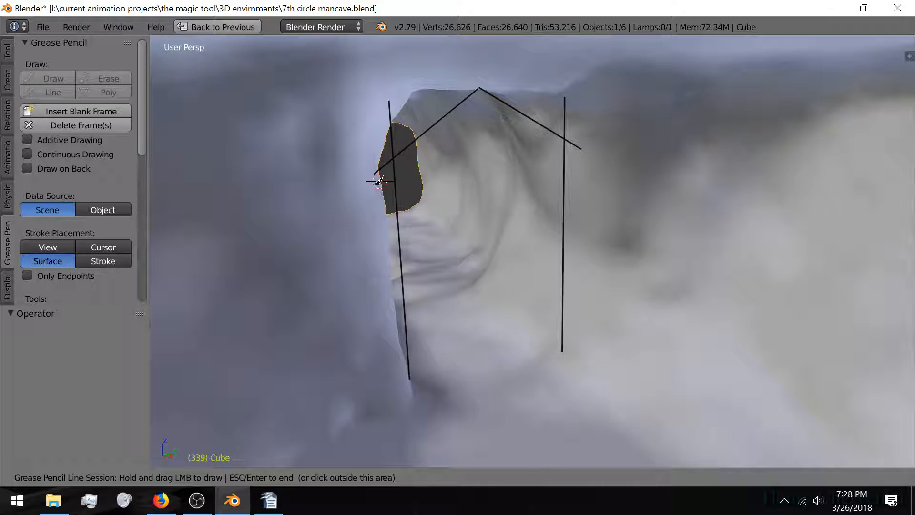
drag(379, 182, 567, 164)
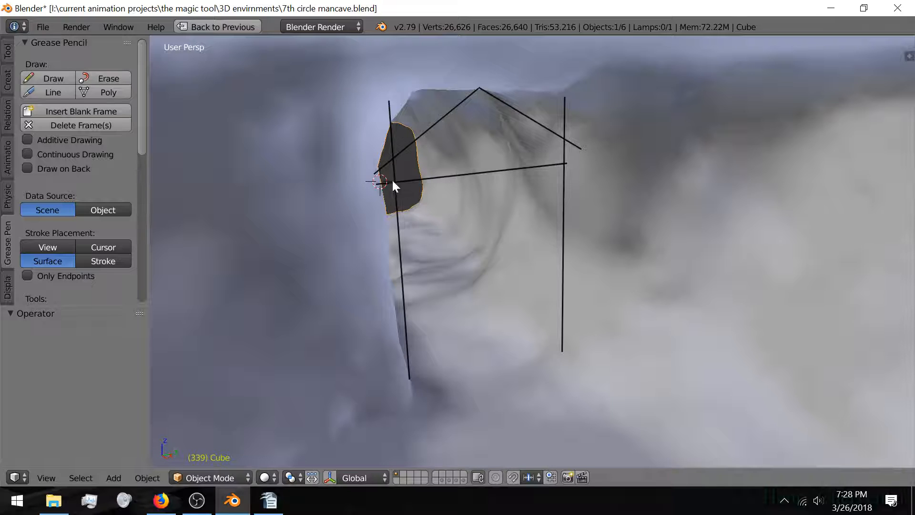
click(54, 91)
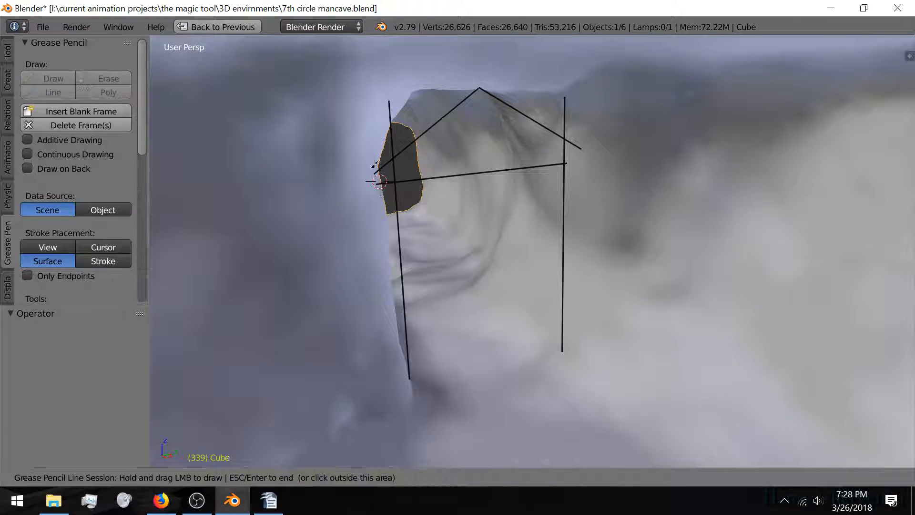
mouse_move(380, 181)
mouse_down()
mouse_move(416, 153)
mouse_move(529, 111)
mouse_up()
key(Escape)
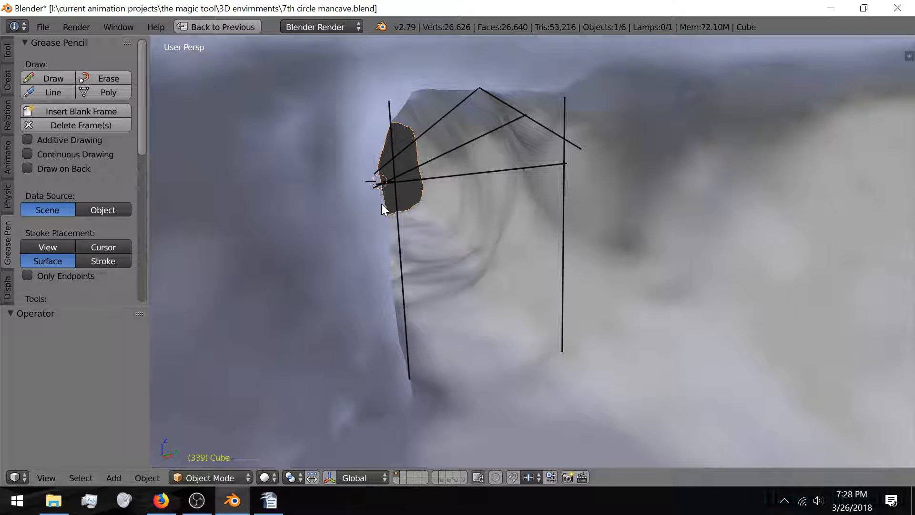
mouse_move(381, 204)
middle_down()
mouse_move(449, 205)
mouse_move(398, 211)
middle_up()
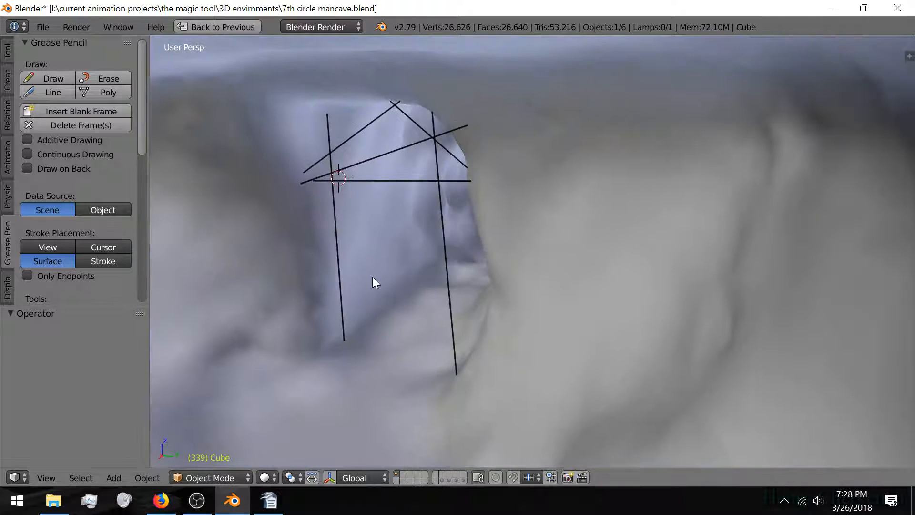
mouse_move(293, 243)
middle_down()
mouse_move(317, 241)
mouse_move(311, 205)
mouse_move(277, 181)
middle_up()
Step: Try the Erase and Draw tools, then orbit so the cave opening faces the view
click(97, 78)
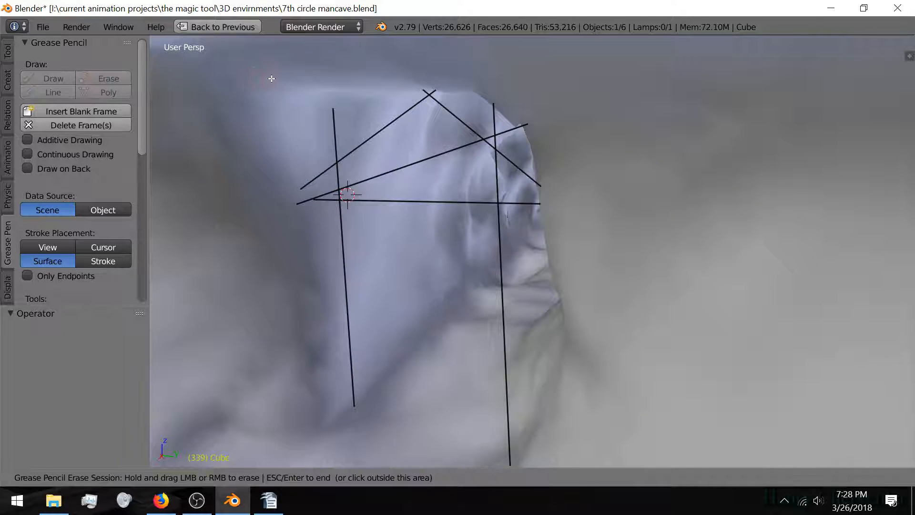
key(Escape)
click(331, 116)
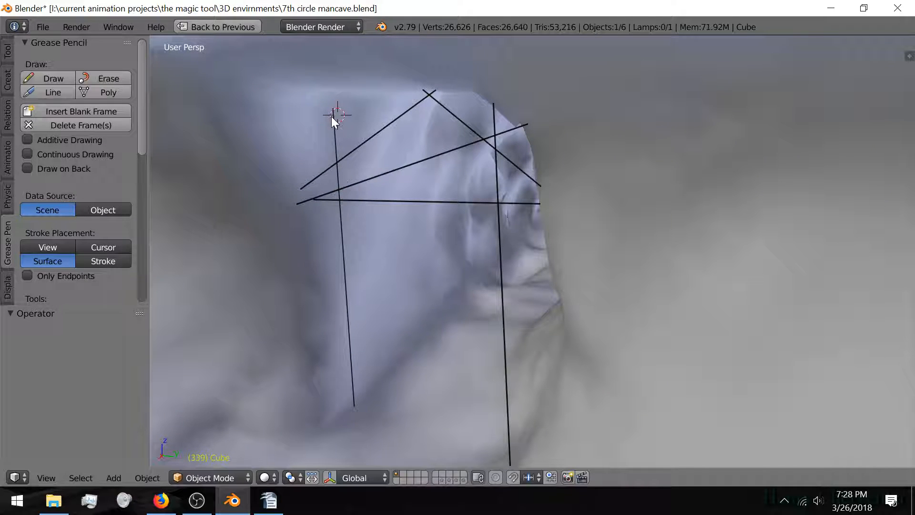
click(96, 78)
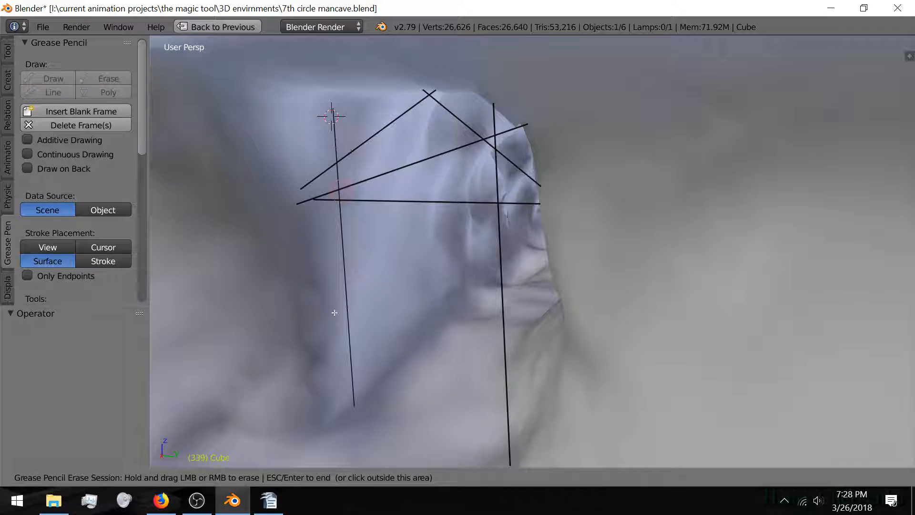
key(Escape)
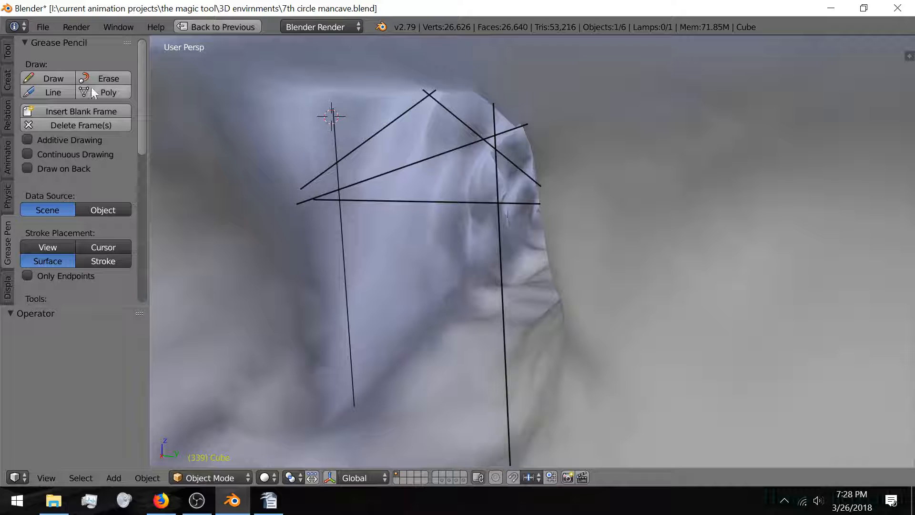
click(51, 77)
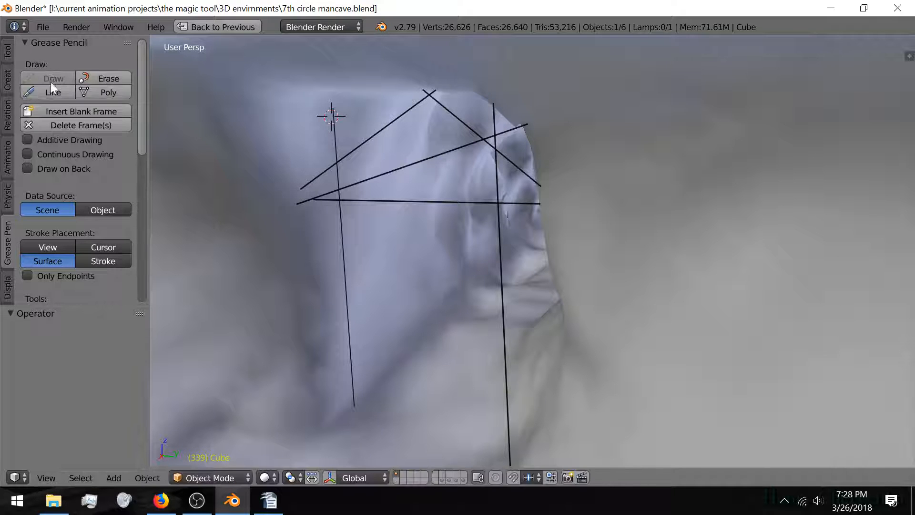
scroll(322, 251, down, 4)
middle_drag(297, 259, 333, 244)
middle_drag(481, 247, 147, 158)
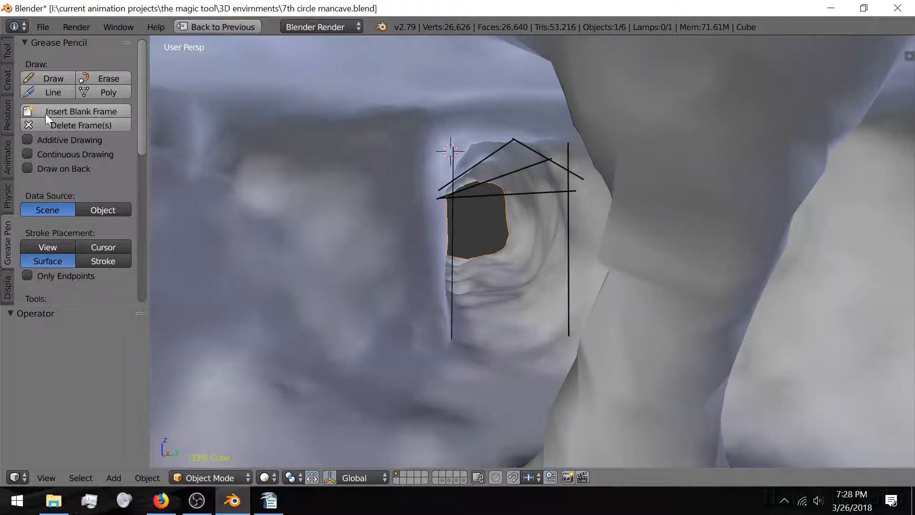
Step: Delete the grease pencil frame, undo it, and set the 3D cursor on the inner corner
click(34, 127)
middle_drag(473, 275, 448, 288)
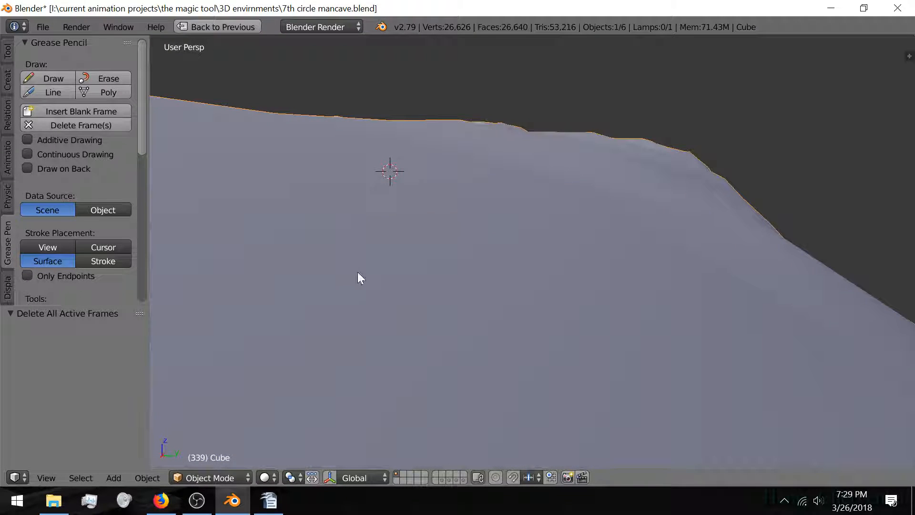
key(ctrl+z)
mouse_move(344, 284)
middle_down()
mouse_move(336, 295)
mouse_move(374, 231)
mouse_move(303, 296)
mouse_move(356, 261)
mouse_move(382, 258)
mouse_move(351, 269)
mouse_move(391, 253)
mouse_move(364, 272)
mouse_move(552, 312)
mouse_move(503, 298)
middle_up()
mouse_move(354, 301)
middle_down()
mouse_move(473, 293)
mouse_move(418, 307)
mouse_move(302, 365)
mouse_move(397, 330)
mouse_move(337, 334)
mouse_move(427, 312)
middle_up()
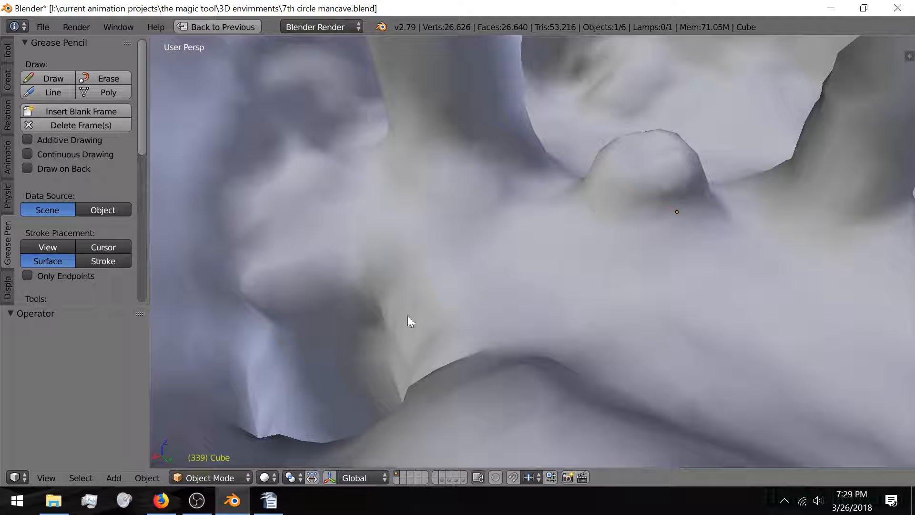
click(453, 306)
Step: Switch to Back Orthographic view, centre the inner corner, and bring up the Add menu
key(KP_1)
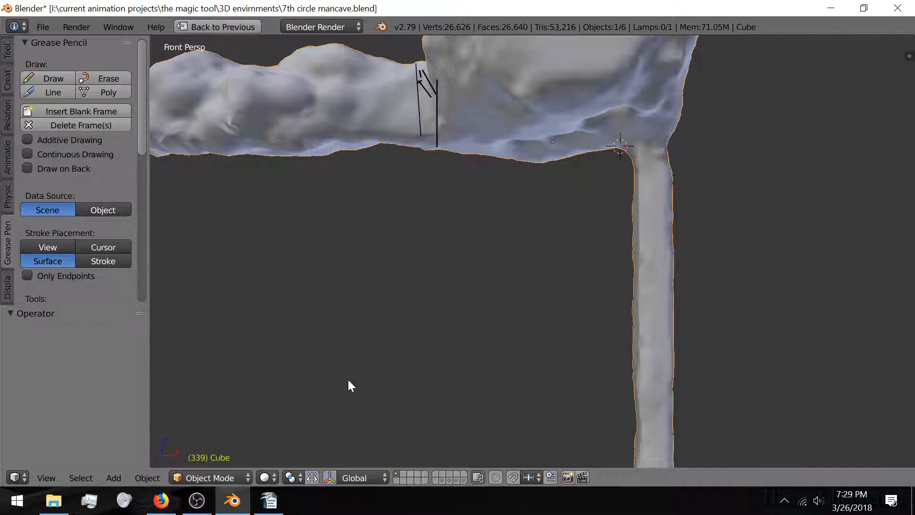
key(ctrl+KP_1)
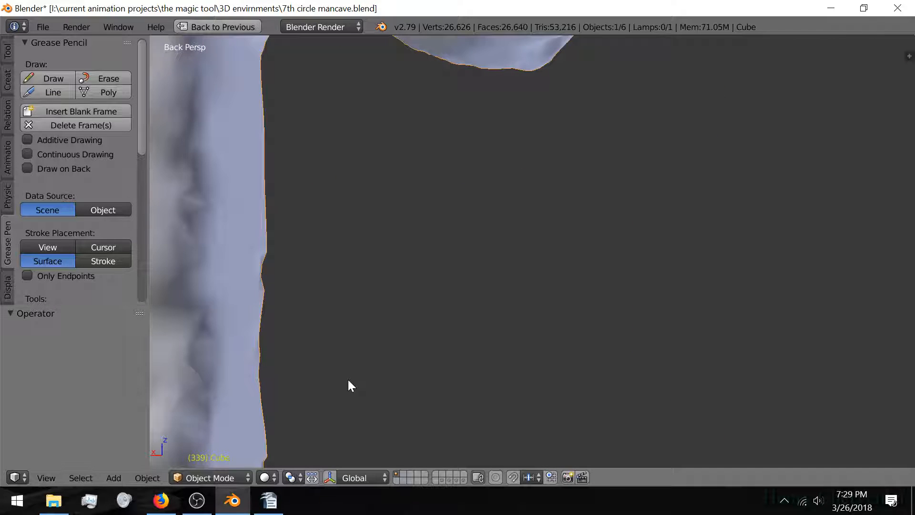
key(KP_5)
key(z)
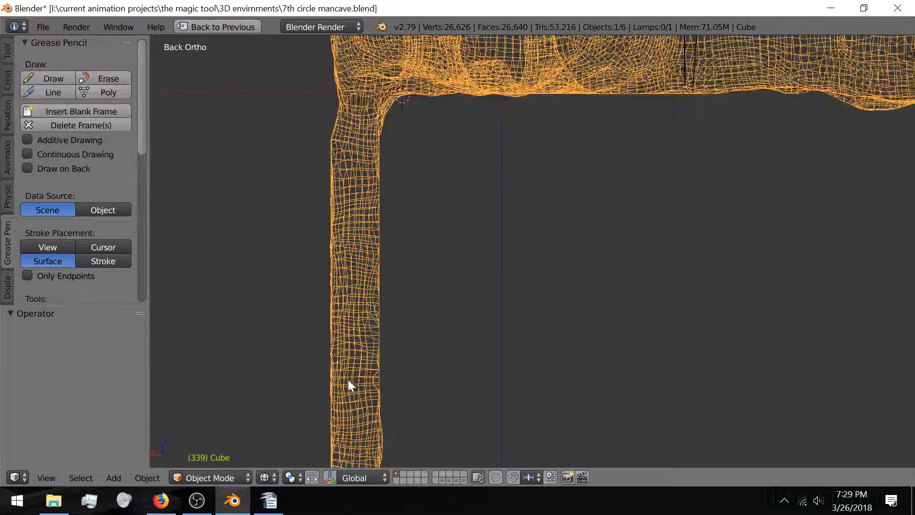
key(z)
shift+middle_drag(354, 205, 376, 326)
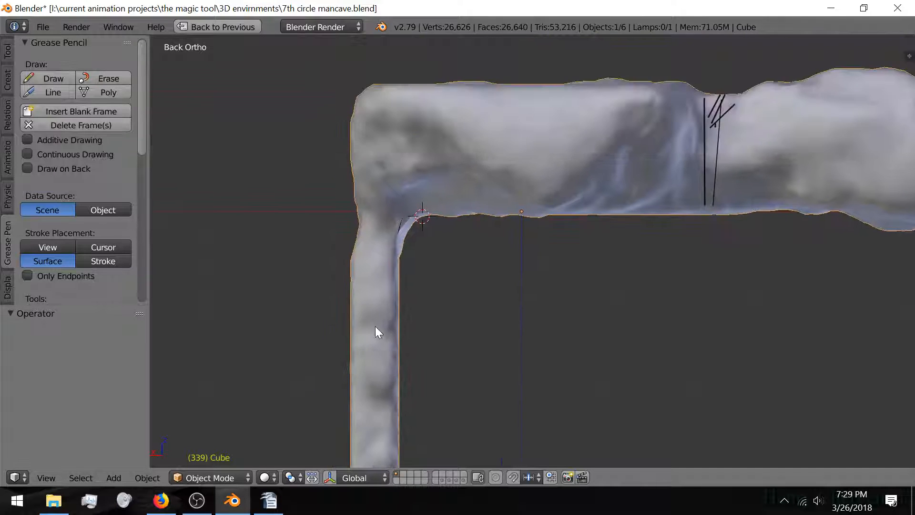
scroll(376, 326, up, 4)
shift+middle_drag(323, 243, 507, 333)
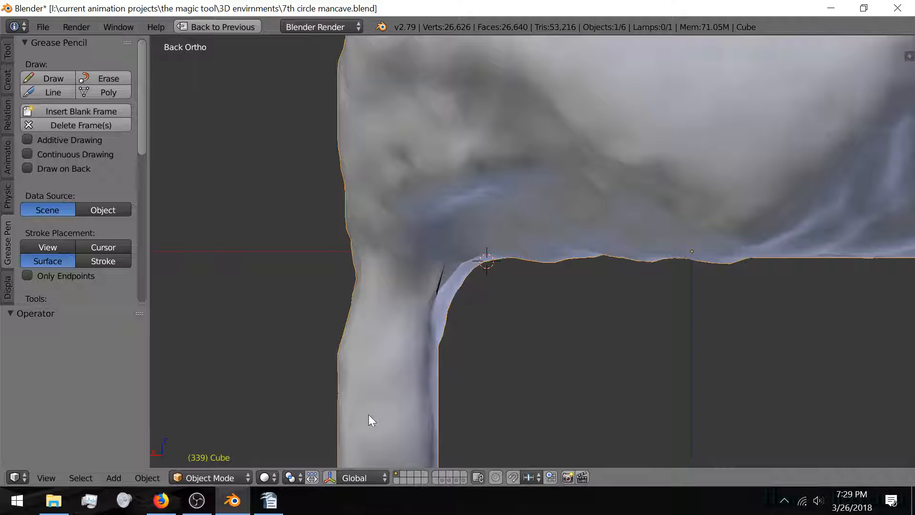
key(shift+a)
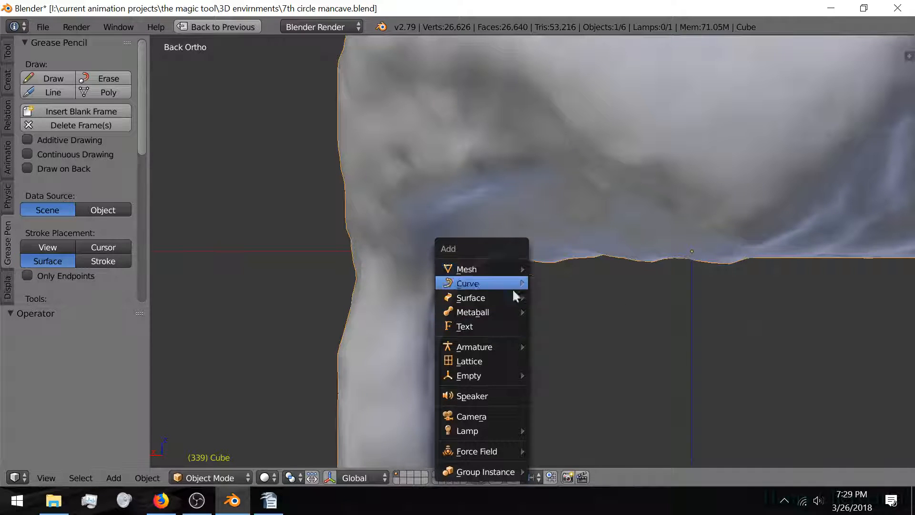
Step: Add a NURBS path at the 3D cursor, switch to wireframe, and enter its Edit Mode
mouse_move(514, 302)
mouse_move(511, 281)
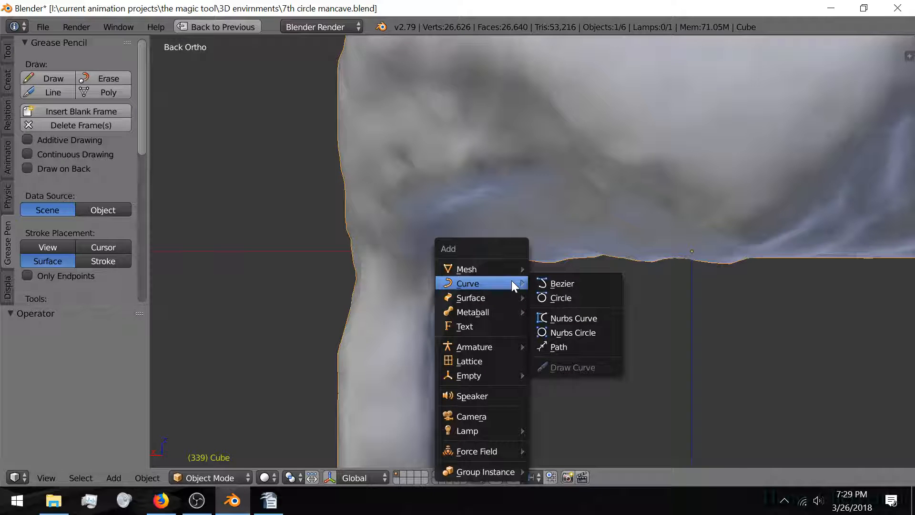
click(588, 348)
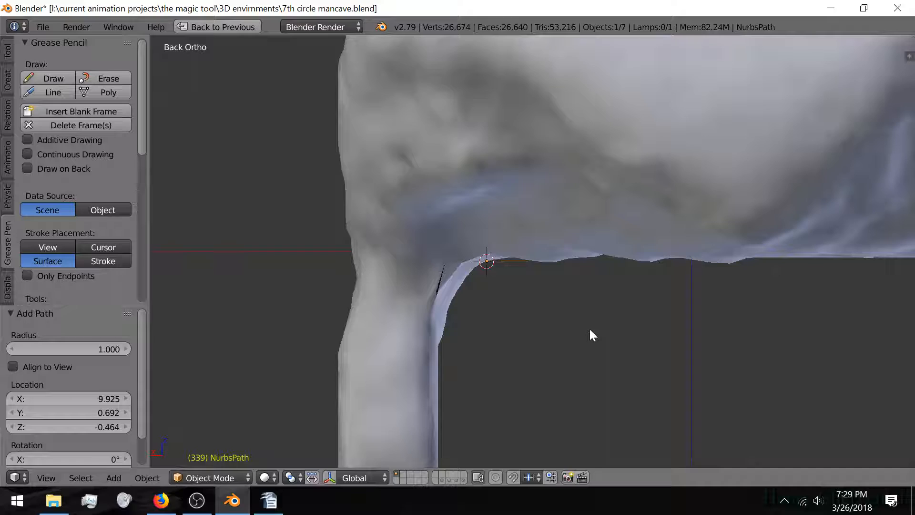
key(z)
scroll(553, 297, up, 6)
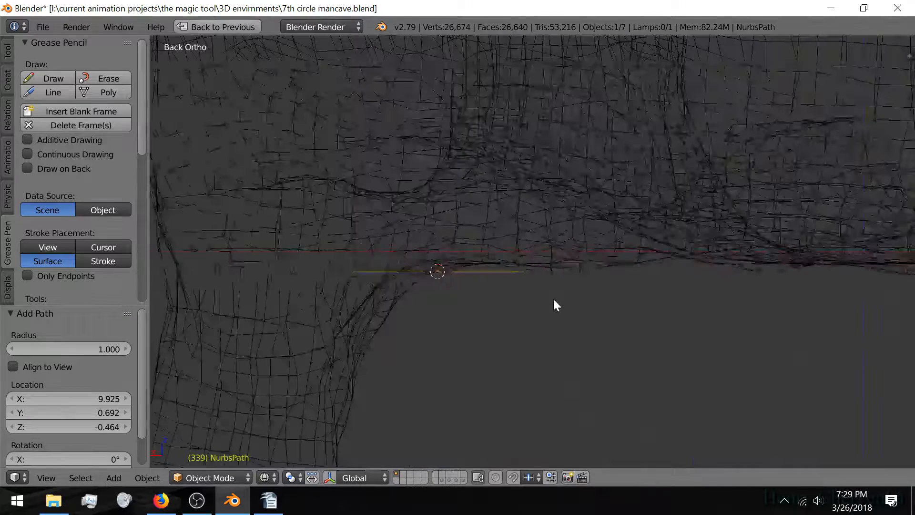
key(Tab)
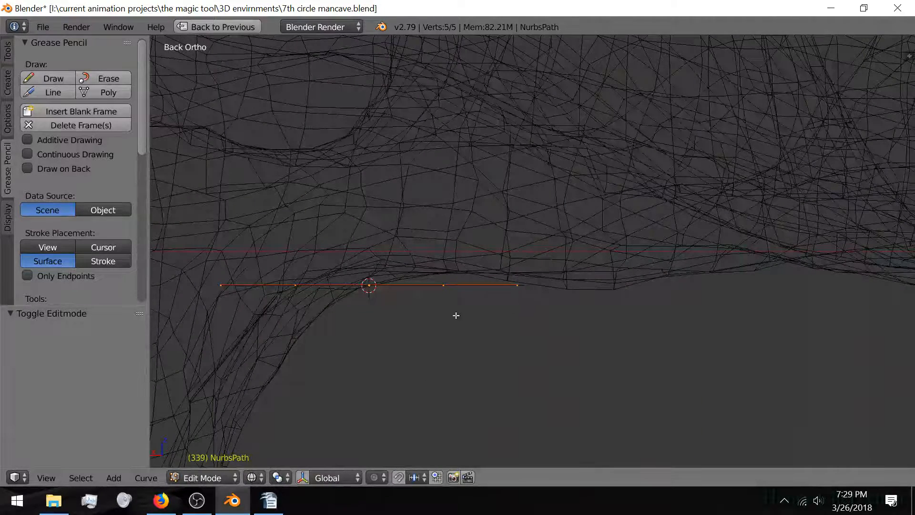
middle_drag(456, 315, 446, 351)
key(KP_Decimal)
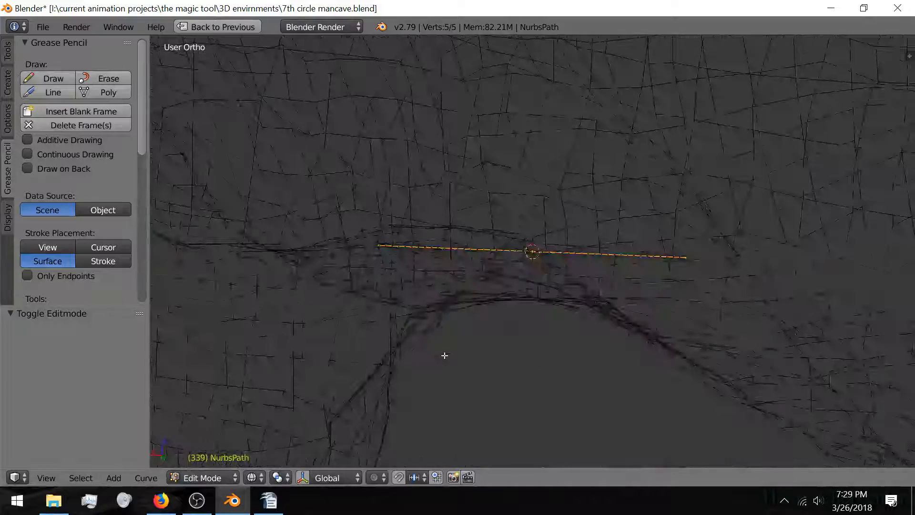
scroll(441, 351, up, 4)
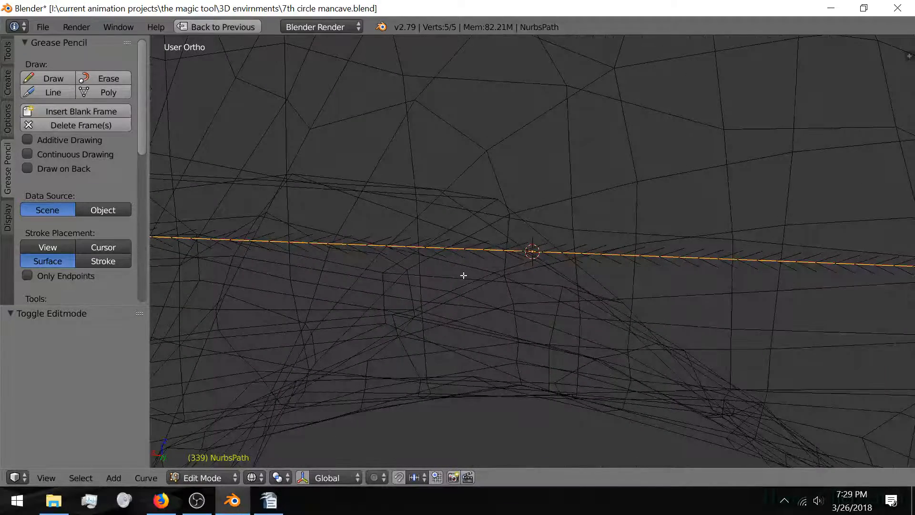
scroll(463, 275, down, 3)
key(Tab)
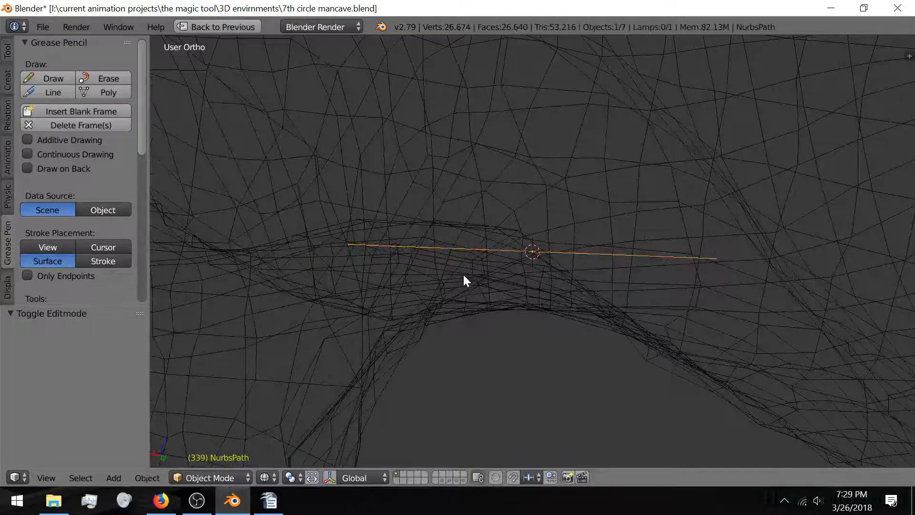
key(Tab)
Step: Select all path points in Back view and start rotating them around Y
key(a)
key(a)
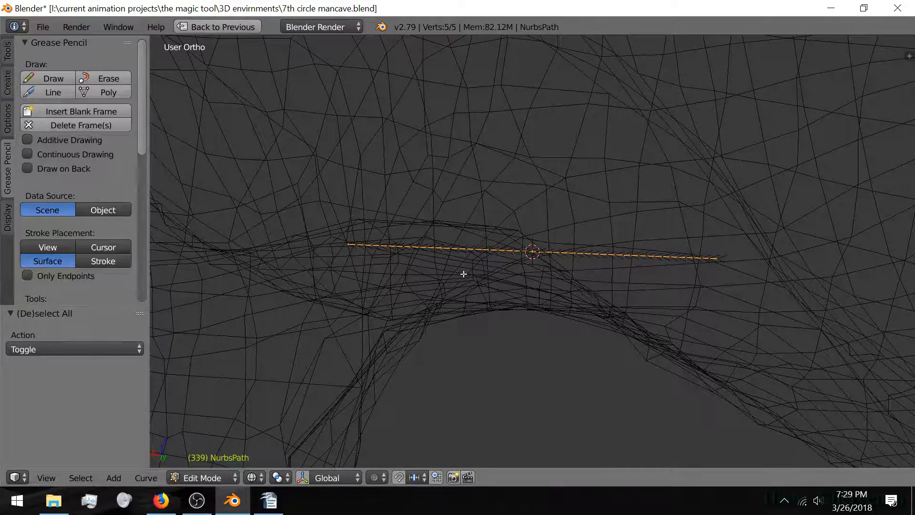
key(KP_3)
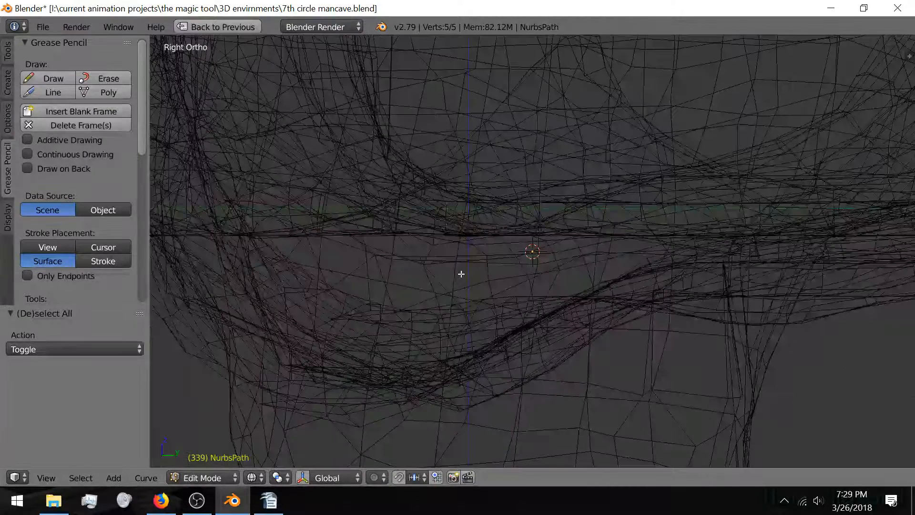
key(ctrl+KP_3)
scroll(512, 263, down, 6)
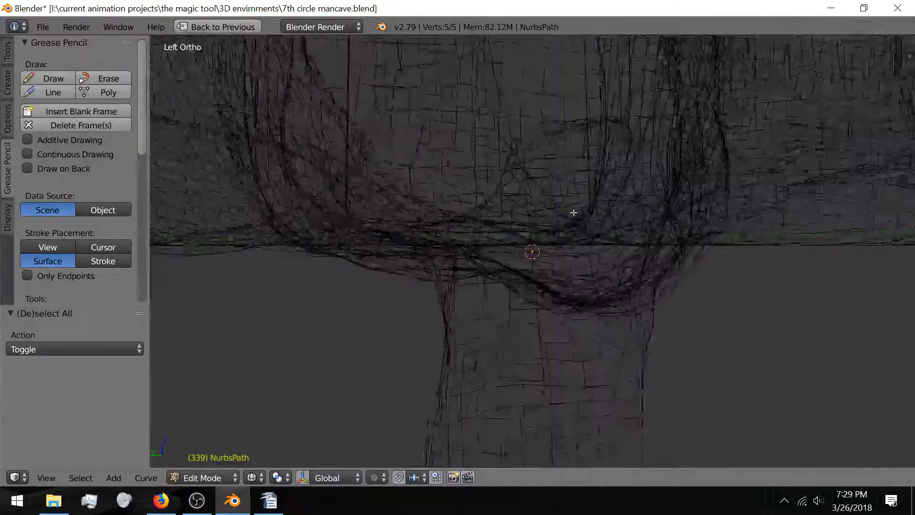
key(KP_1)
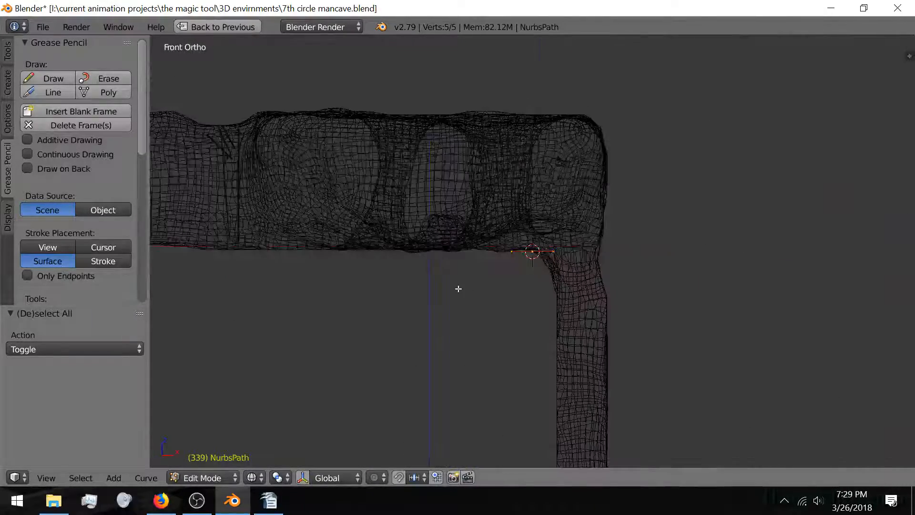
key(ctrl+KP_1)
scroll(459, 289, up, 6)
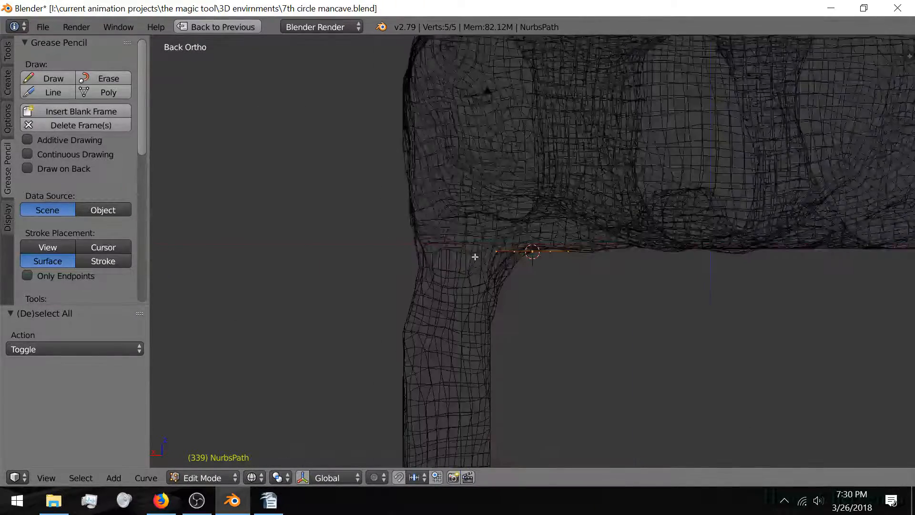
key(r)
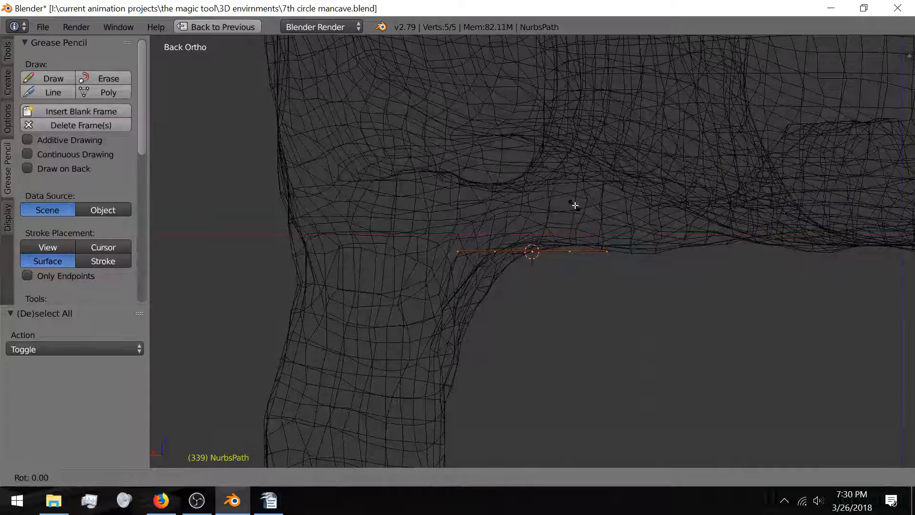
key(x)
key(y)
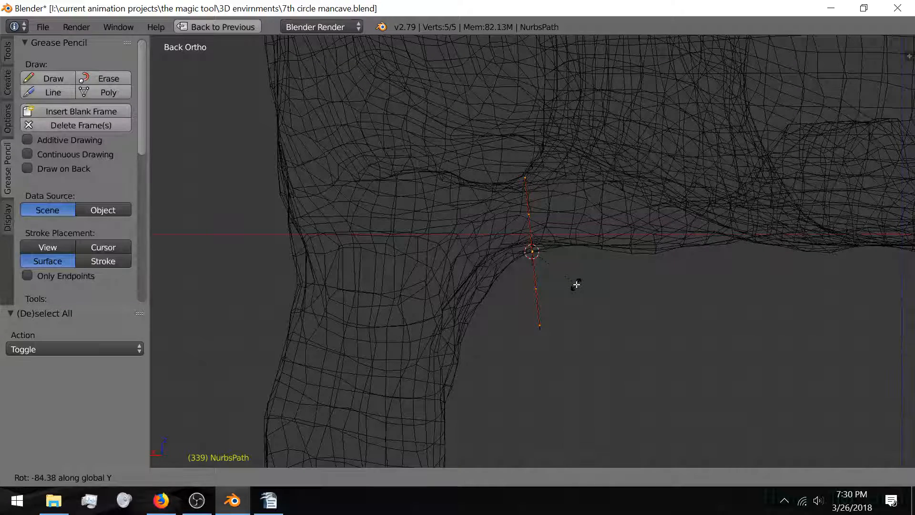
Step: Confirm the -90° Y rotation and move the path into position
text(-90)
key(Return)
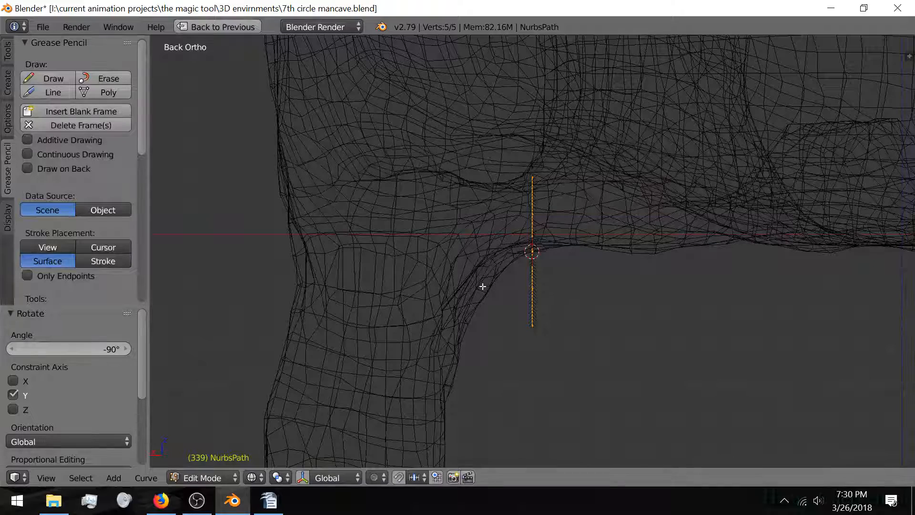
key(g)
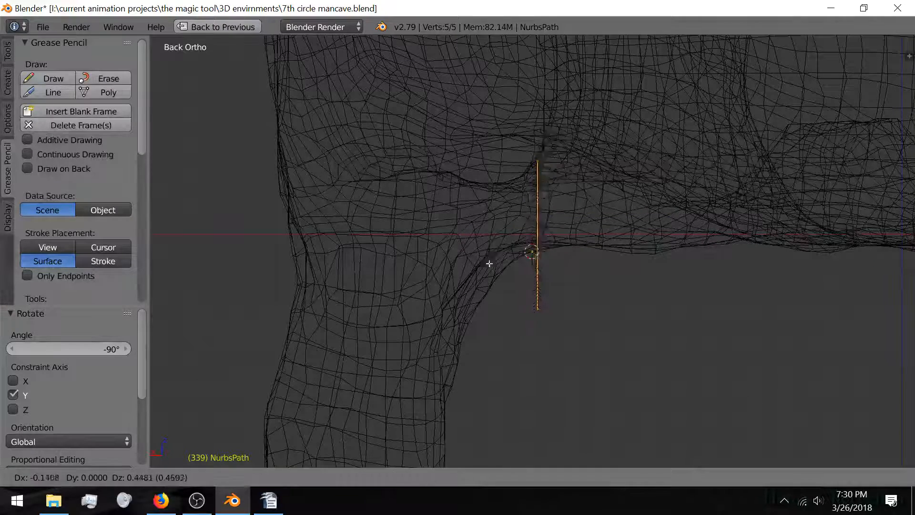
click(522, 202)
Step: Rotate the top three path points -90° around the active point so the top bends left
right_click(570, 94)
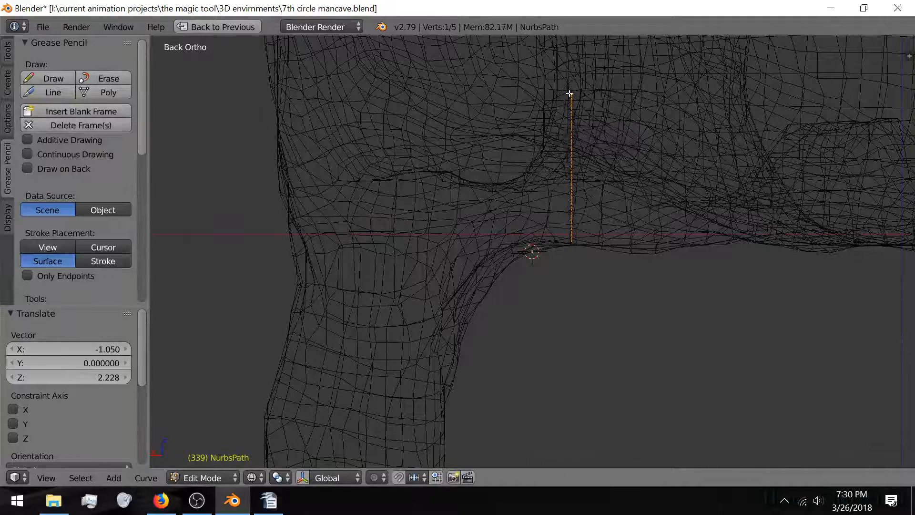
shift+right_click(571, 131)
shift+right_click(572, 168)
click(278, 477)
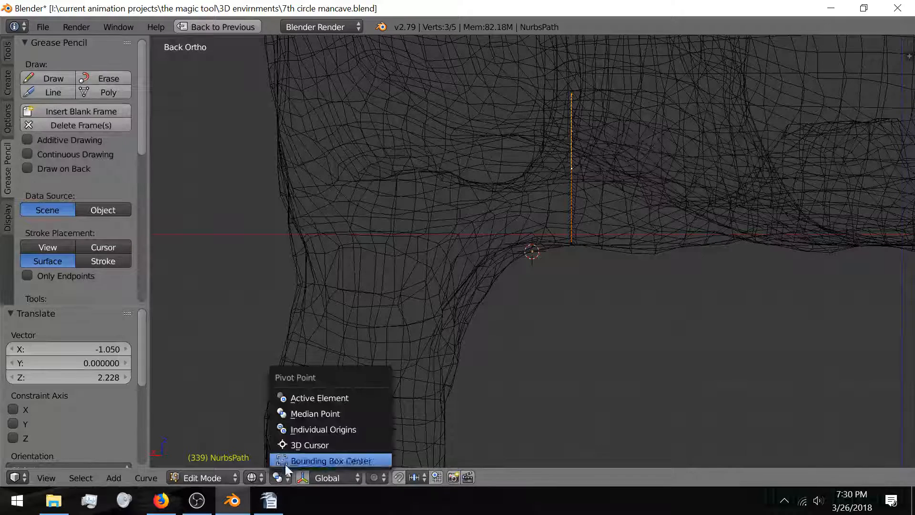
click(336, 398)
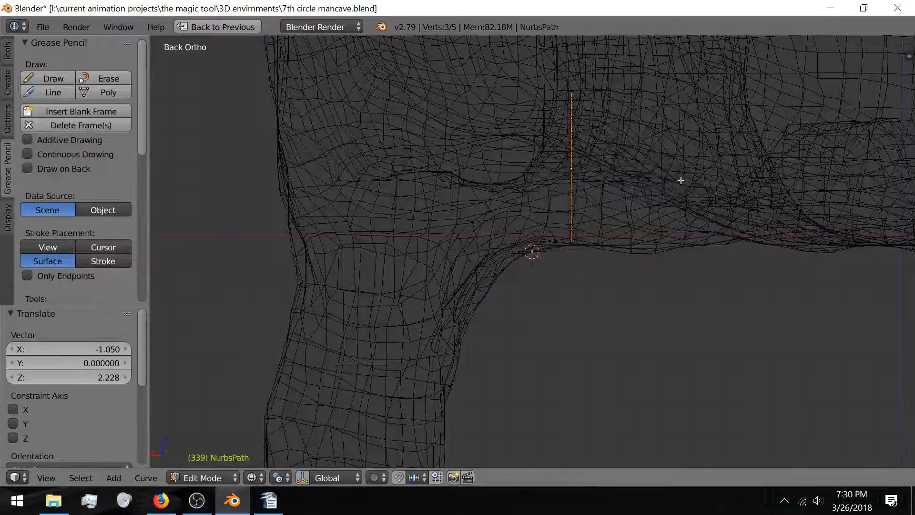
key(r)
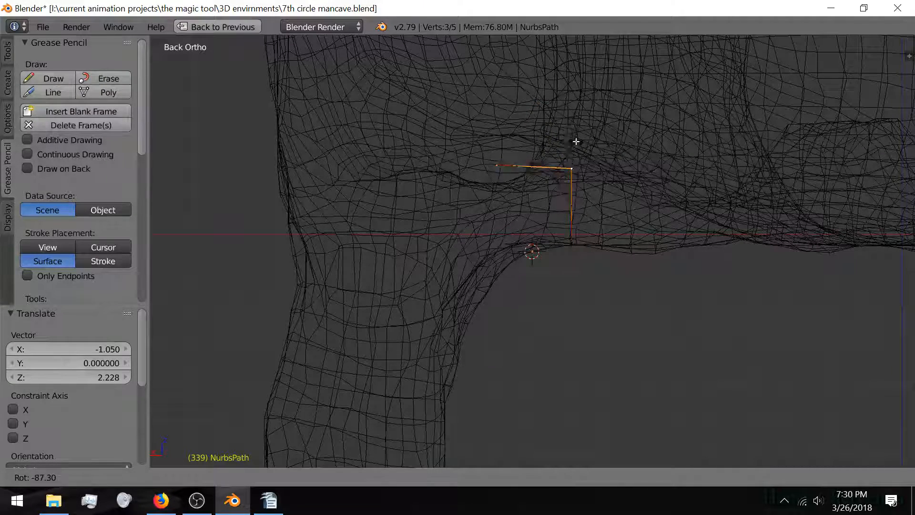
text(-90)
key(Return)
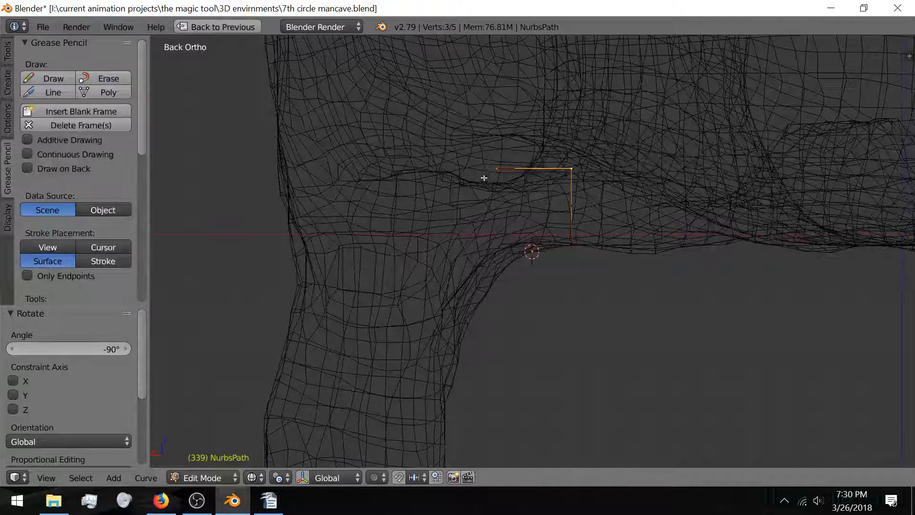
Step: Extrude a new point from the left endpoint along X
right_click(494, 166)
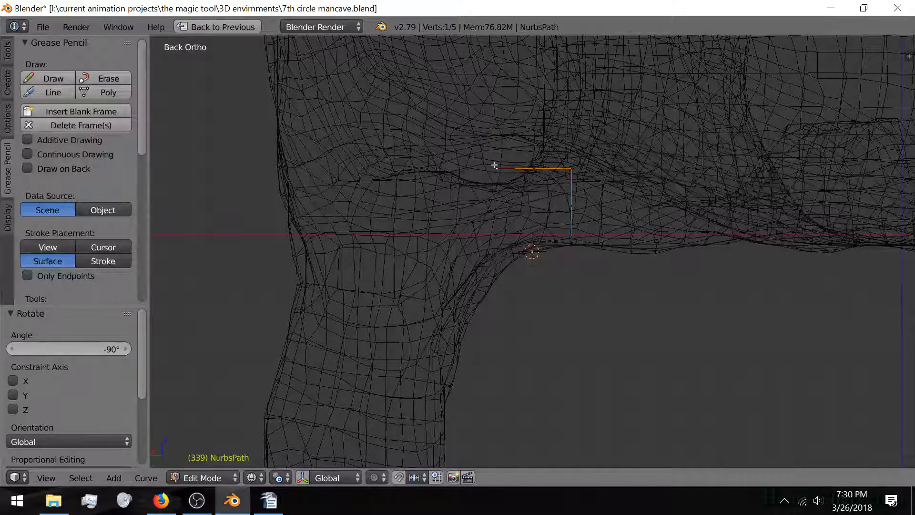
key(e)
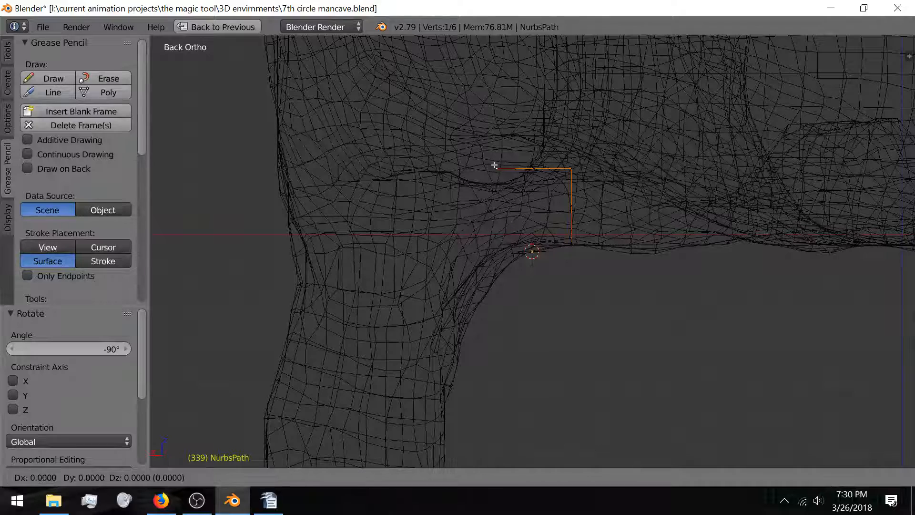
key(x)
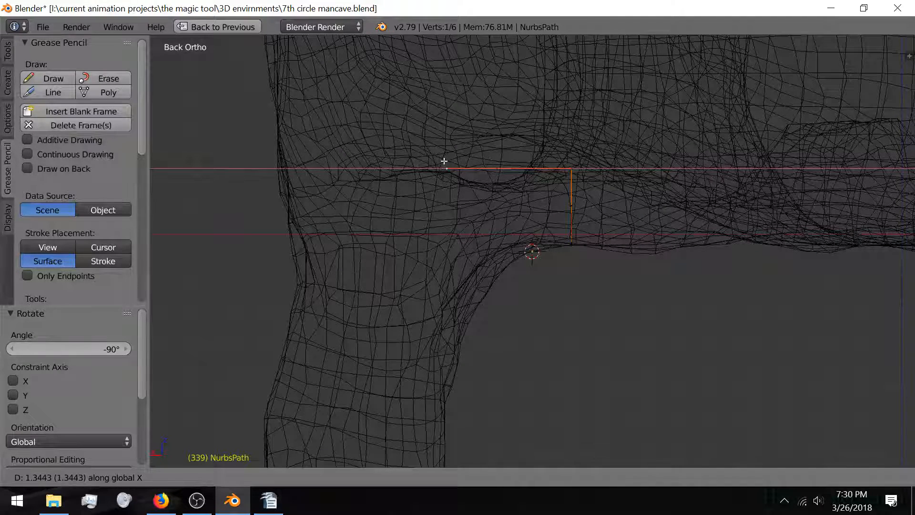
Step: Place the extruded point and extend the path three more points to the left
click(444, 161)
scroll(419, 156, up, 1)
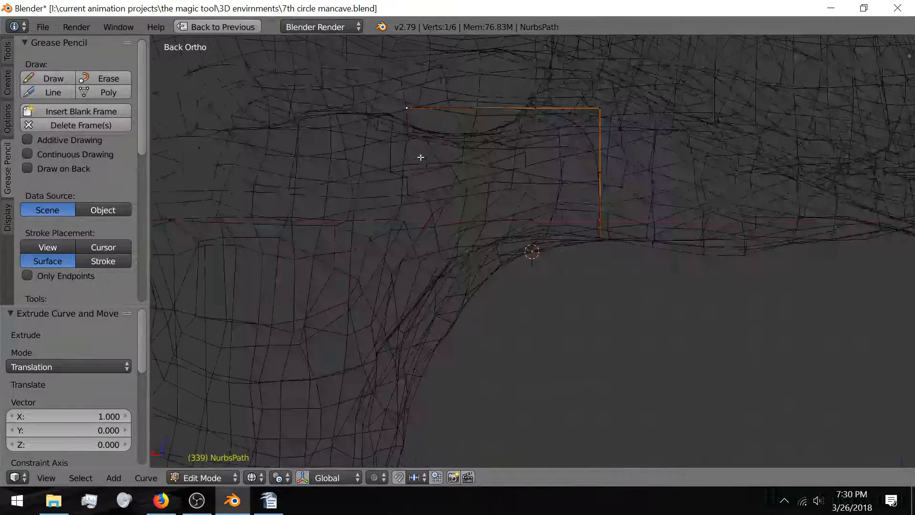
scroll(448, 192, up, 2)
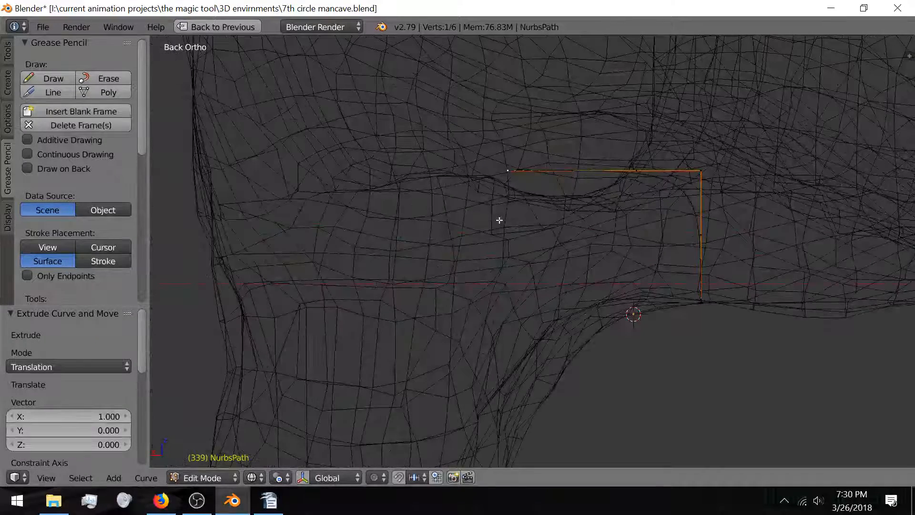
key(shift+r)
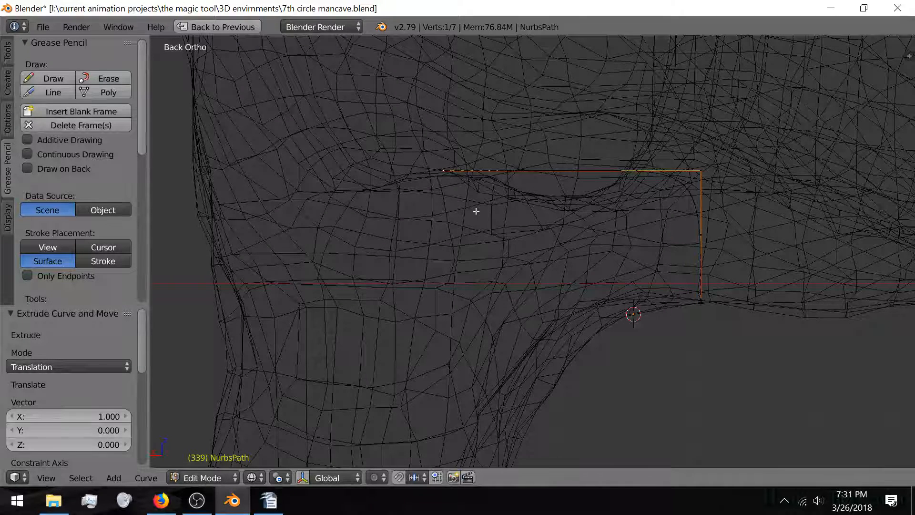
key(shift+r)
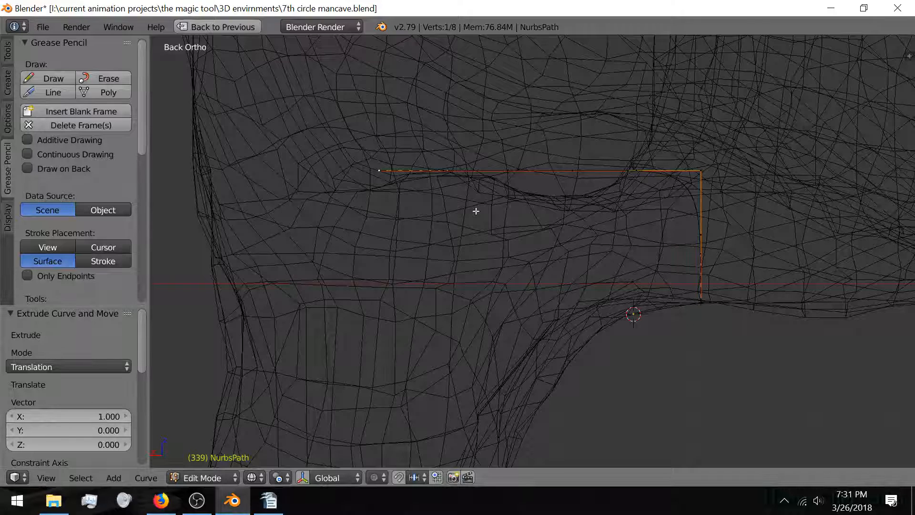
key(shift+r)
Step: Rotate the four left-hand points -66.3° so that section angles downward
shift+right_click(368, 175)
shift+right_click(439, 168)
shift+right_click(510, 169)
key(r)
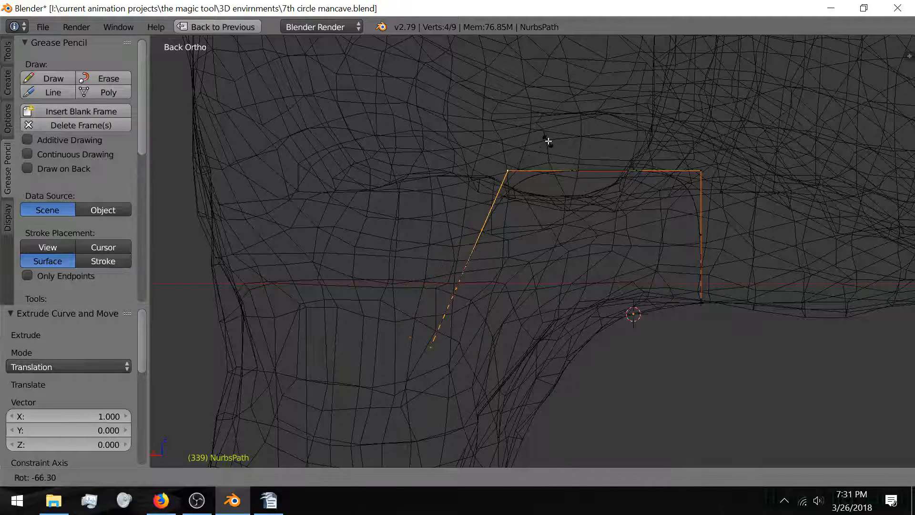
click(548, 141)
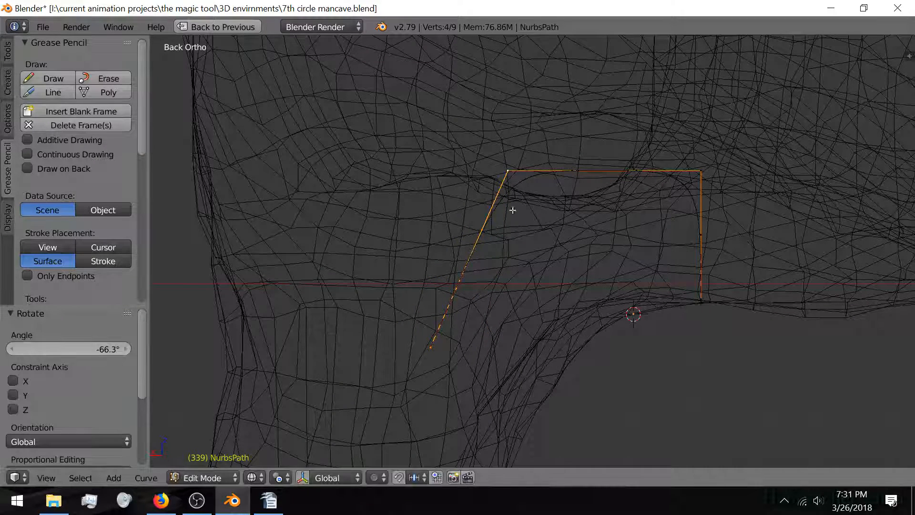
Step: Extrude the bottom endpoint -2.120 along Z down the shaft
right_click(434, 348)
shift+scroll(437, 309, down, 1)
shift+middle_drag(437, 310, 448, 166)
middle_drag(410, 267, 416, 312)
key(KP_3)
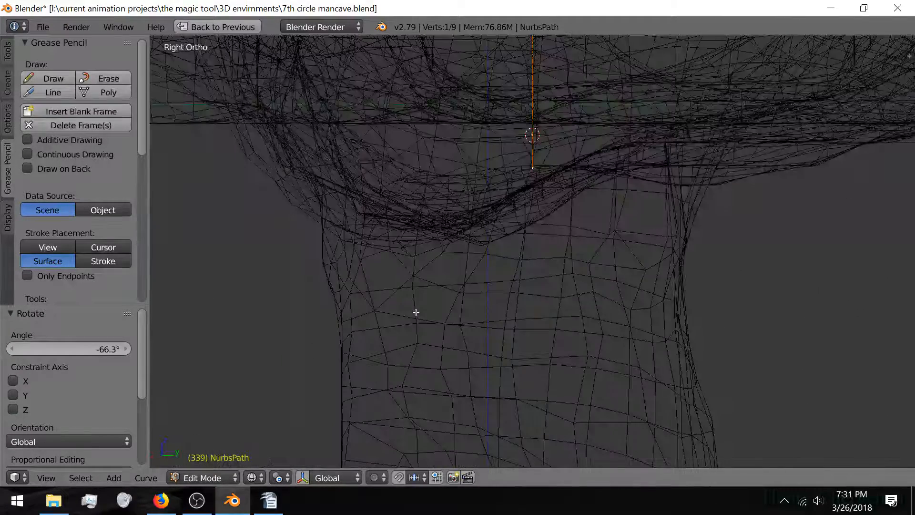
key(ctrl+KP_1)
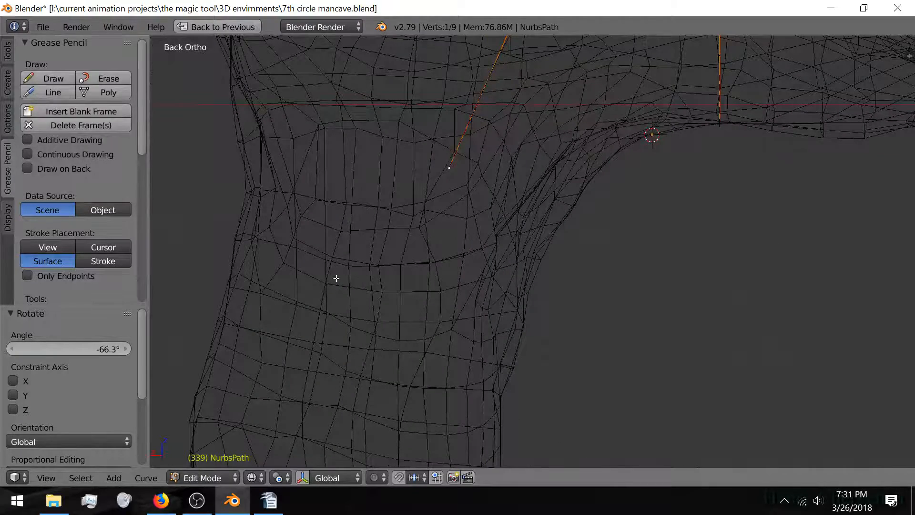
scroll(431, 243, down, 4)
key(e)
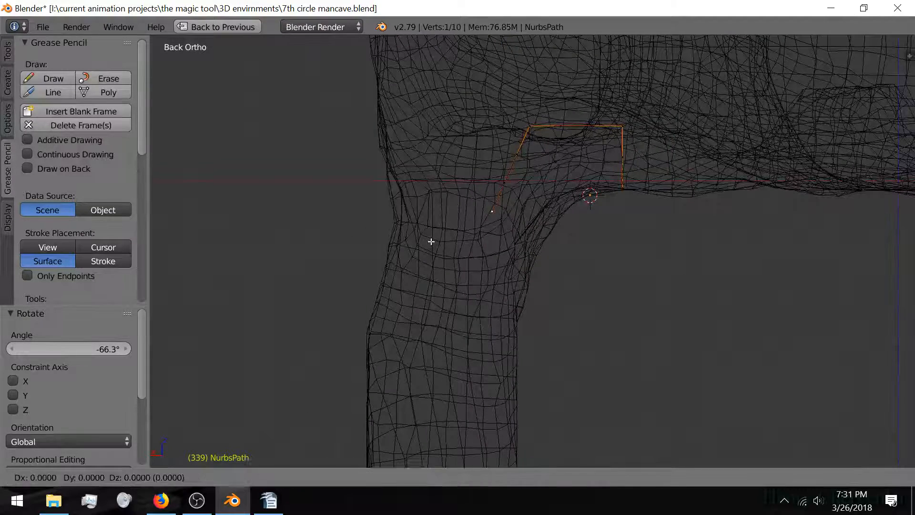
key(z)
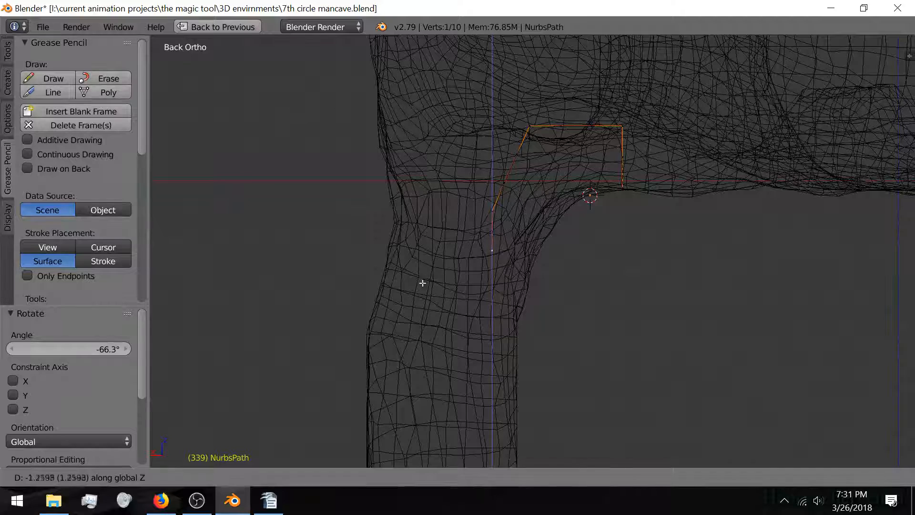
click(410, 307)
Step: Add another point further down the shaft and return to Object Mode
scroll(411, 308, down, 3)
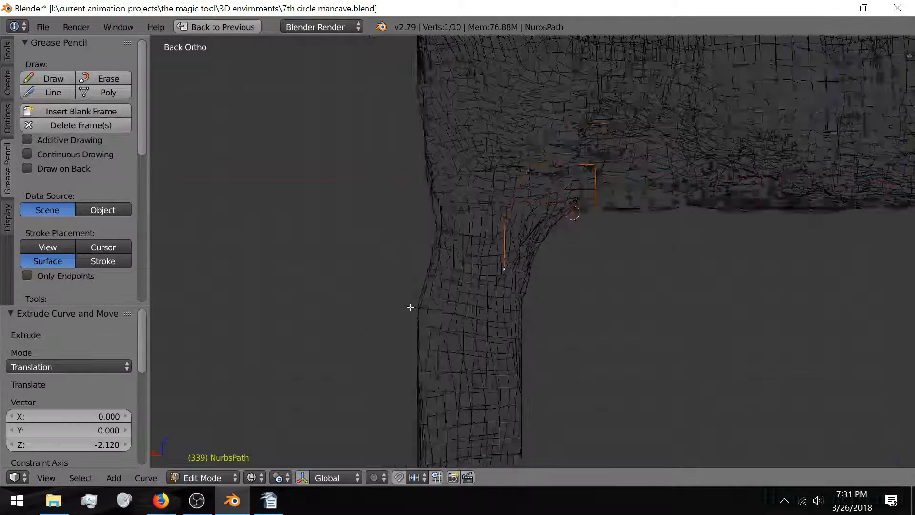
key(shift+r)
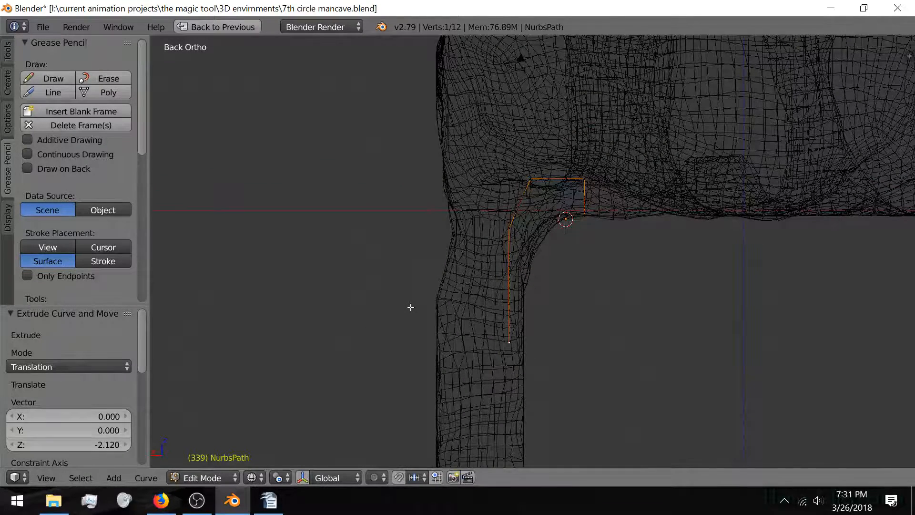
shift+middle_drag(458, 317, 466, 158)
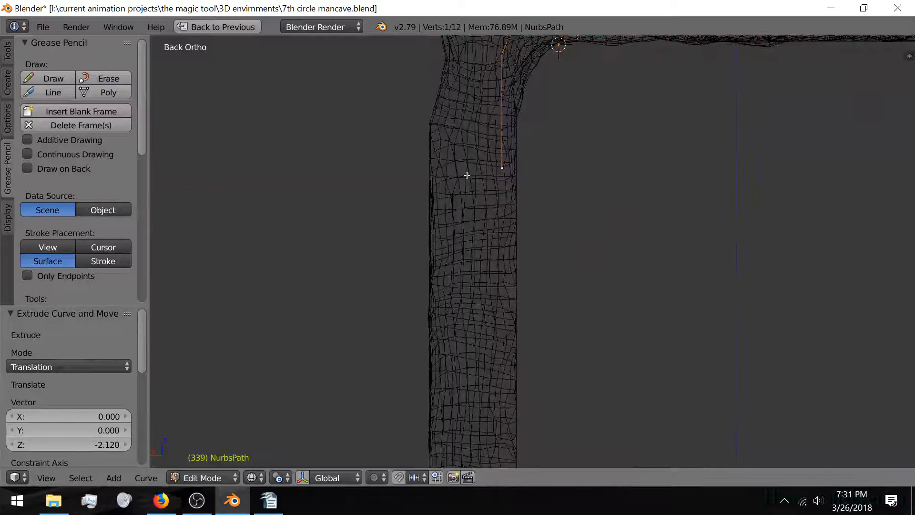
scroll(496, 194, down, 5)
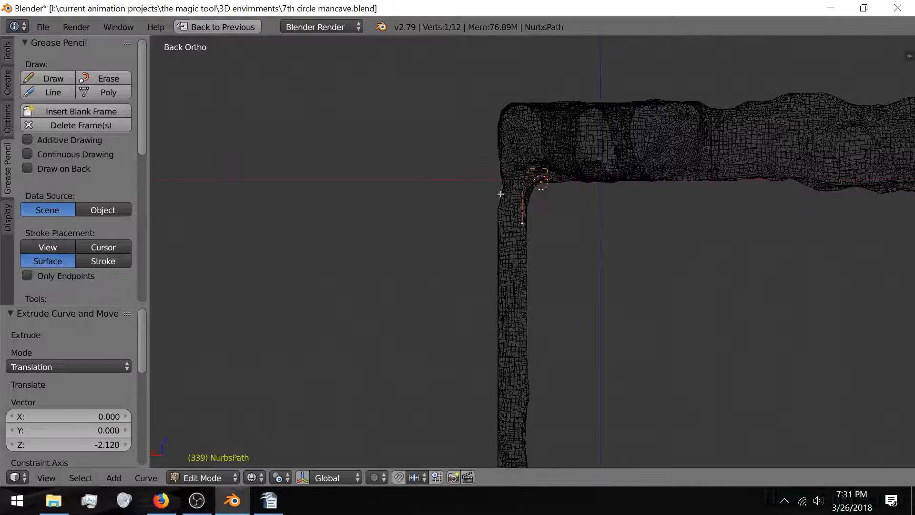
scroll(501, 194, up, 5)
key(Tab)
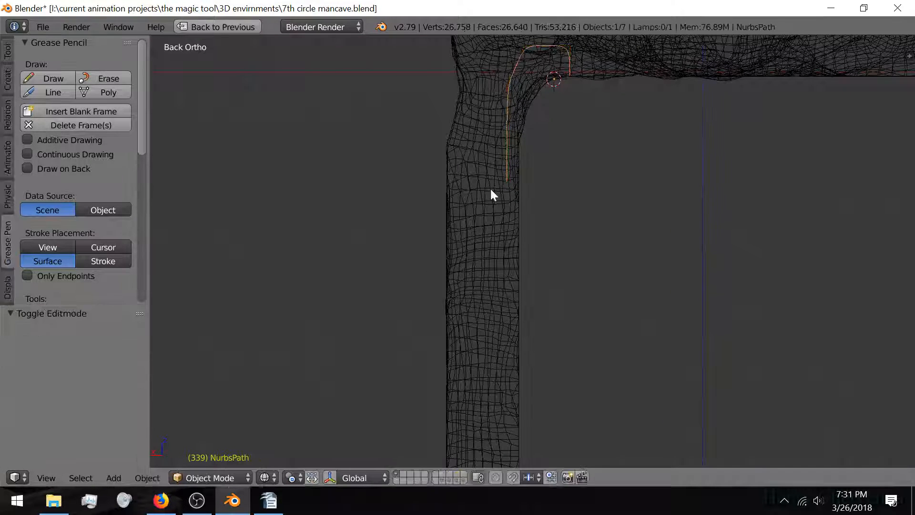
Step: Orbit around the path's passage corner, then view the cave in solid shading and perspective
middle_drag(491, 190, 476, 286)
middle_drag(491, 241, 459, 199)
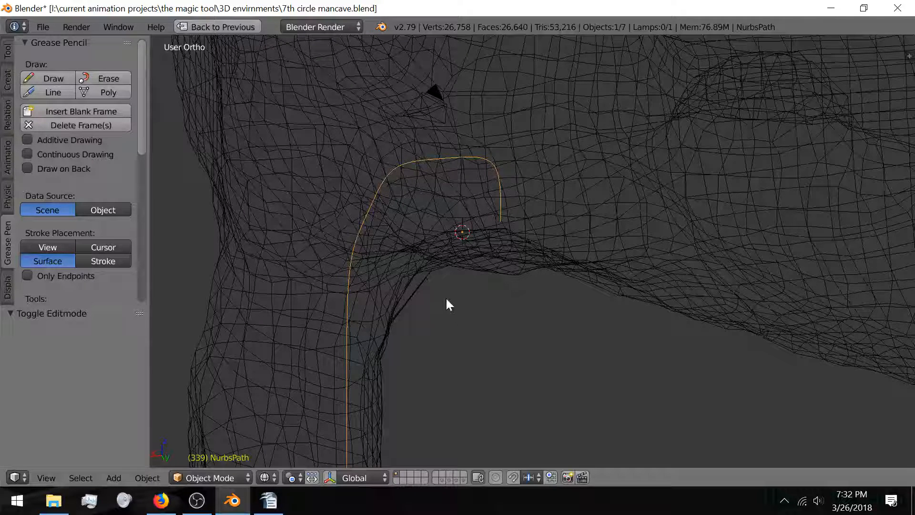
mouse_move(471, 294)
middle_down()
mouse_move(437, 282)
mouse_move(462, 288)
middle_up()
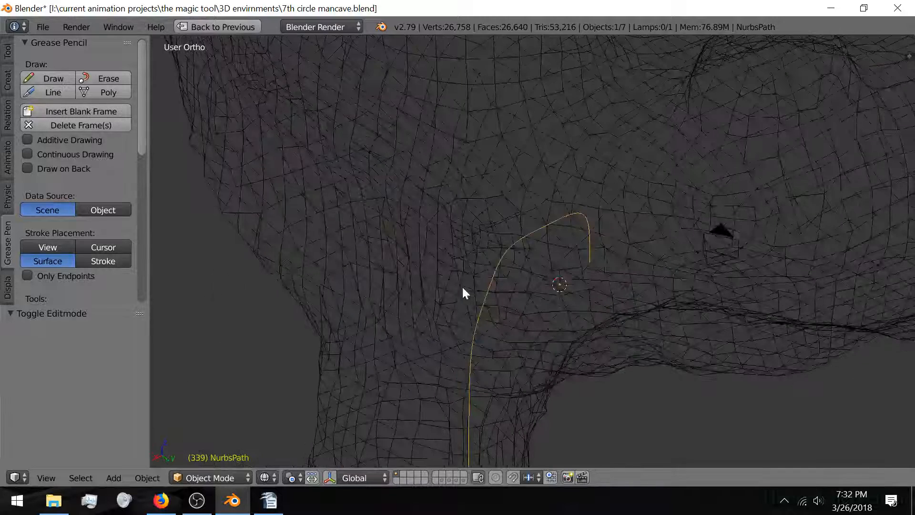
key(z)
mouse_move(531, 295)
middle_down()
mouse_move(442, 276)
mouse_move(430, 265)
mouse_move(460, 295)
middle_up()
key(KP_5)
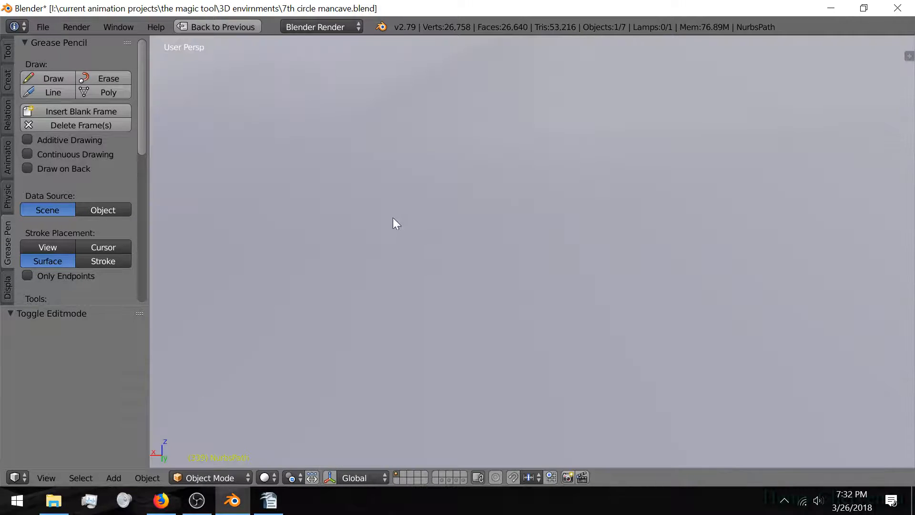
middle_drag(393, 217, 379, 238)
middle_drag(479, 258, 370, 390)
middle_drag(311, 321, 427, 326)
middle_drag(492, 324, 427, 313)
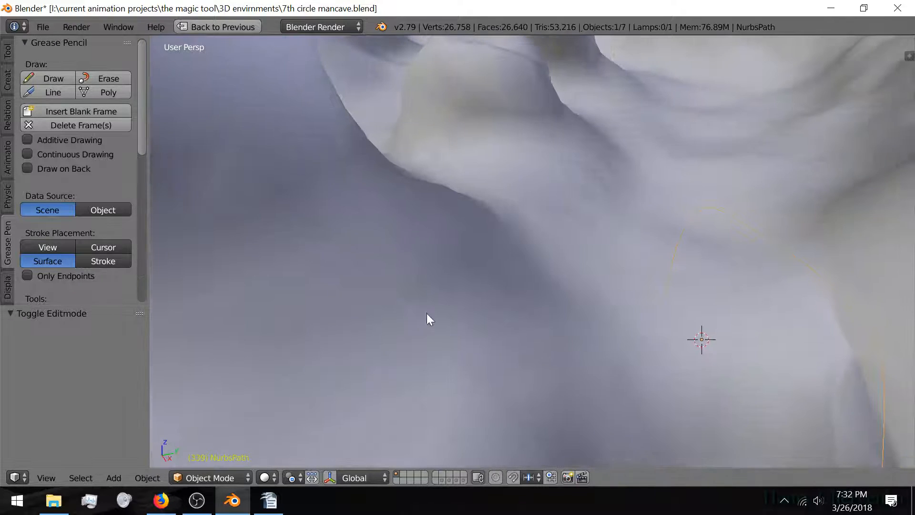
Step: Place the 3D cursor at the path's start on the cave surface and add a cube mesh there
click(665, 287)
key(shift+a)
mouse_move(523, 299)
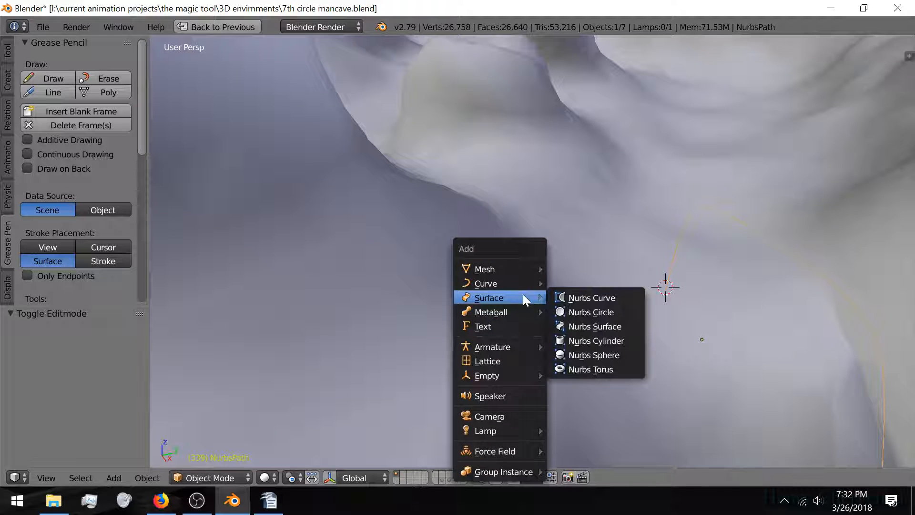
mouse_move(514, 270)
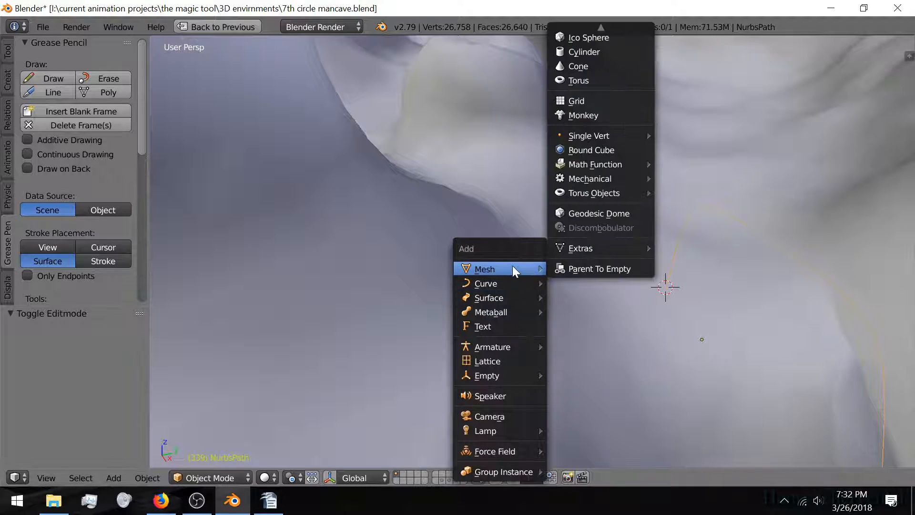
scroll(591, 255, up, 14)
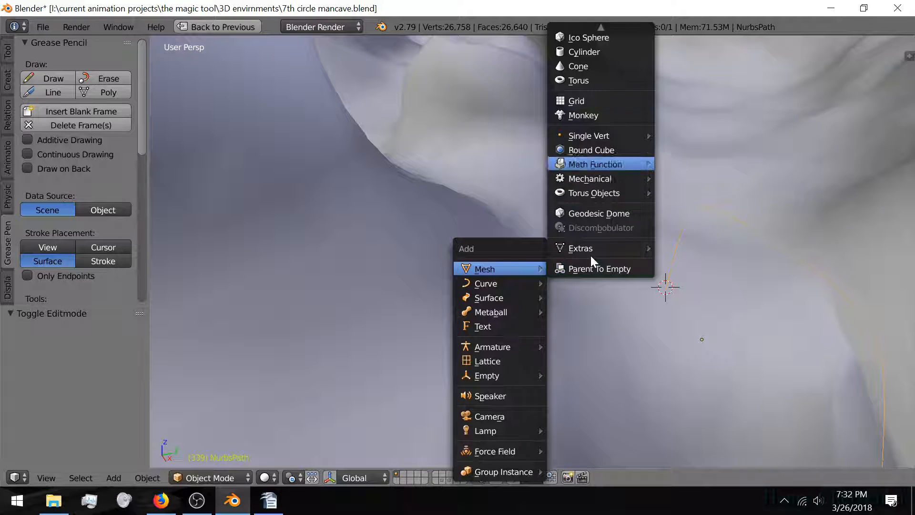
scroll(589, 248, up, 15)
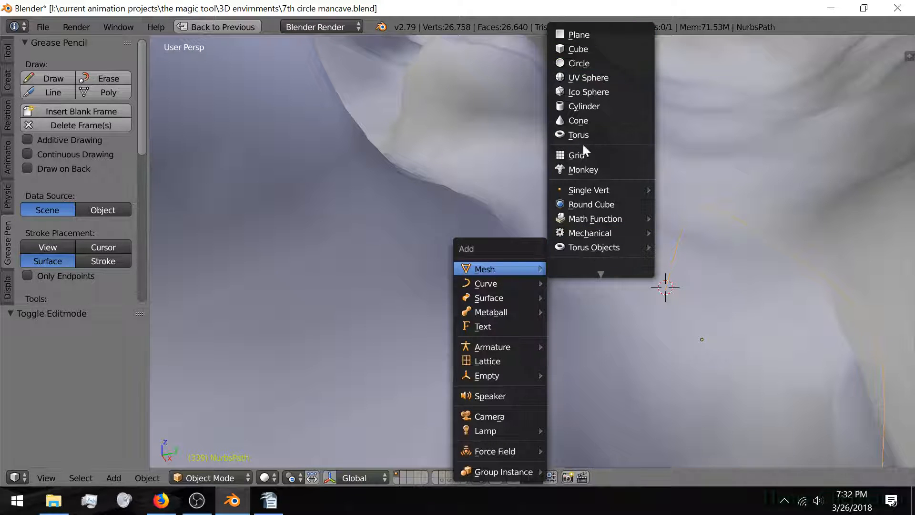
click(584, 48)
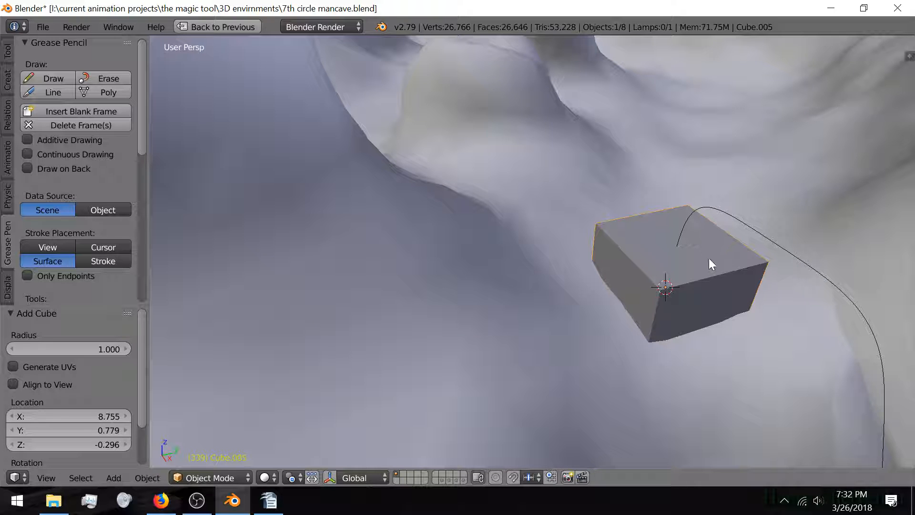
Step: In Edit Mode, scale the new cube's geometry down to 0.2
key(Tab)
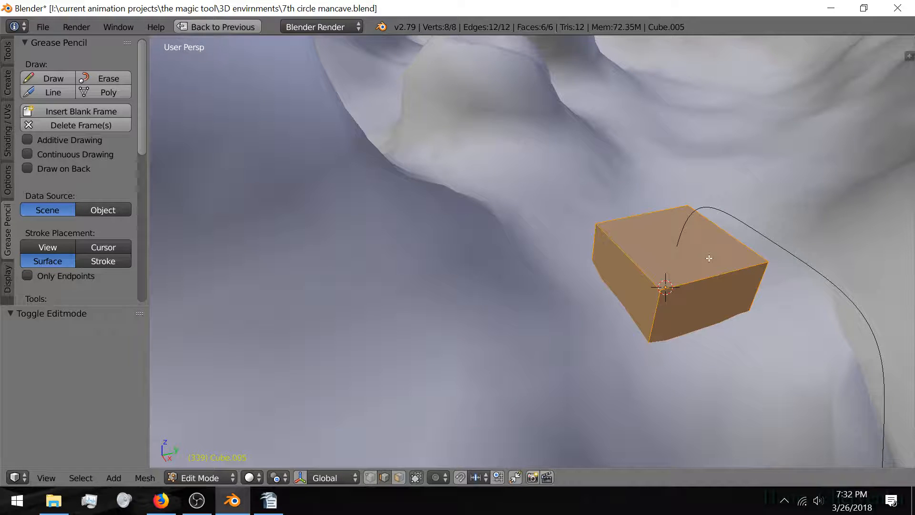
text(s)
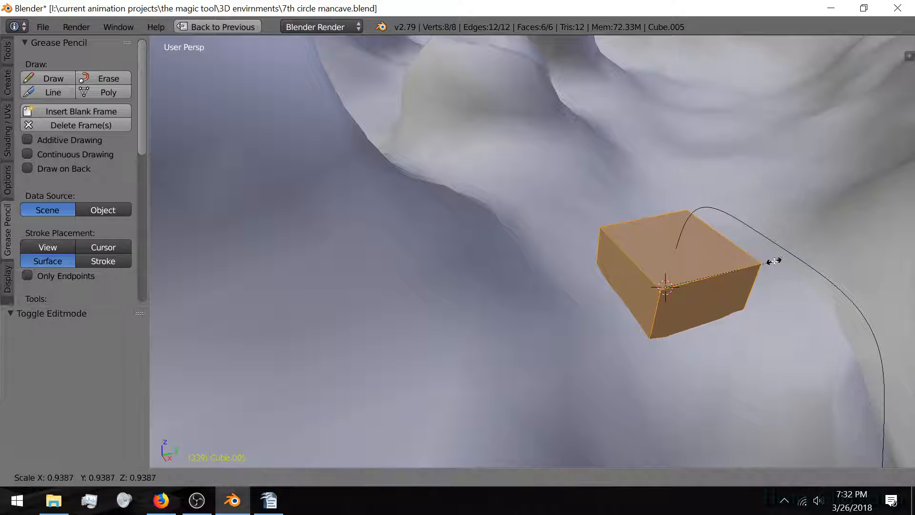
text(.)
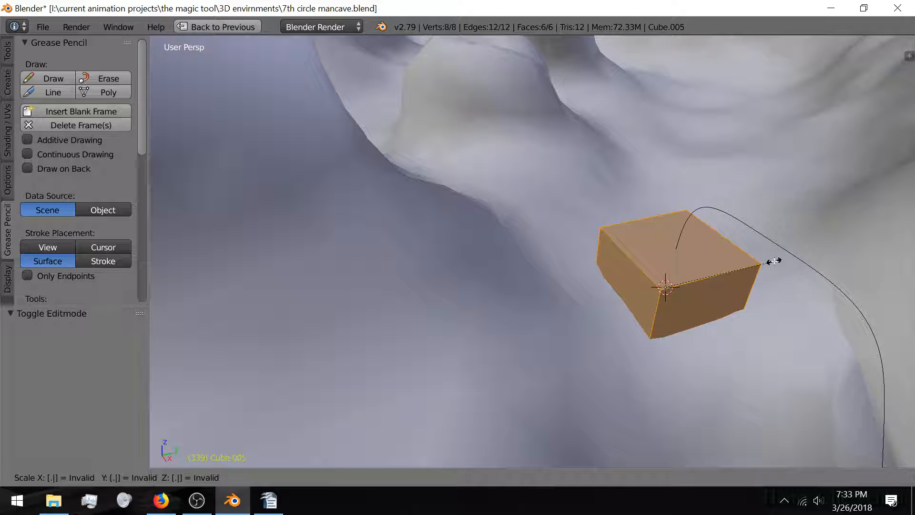
text(1)
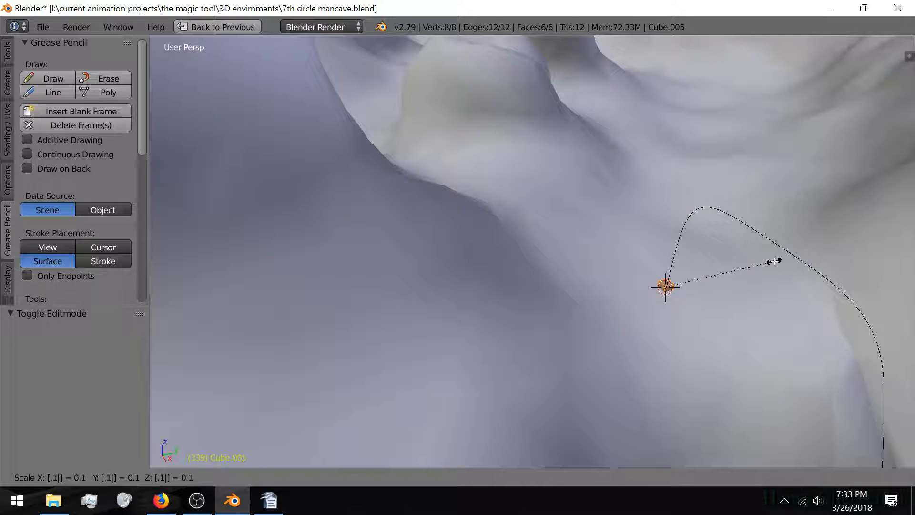
key(BackSpace)
text(2)
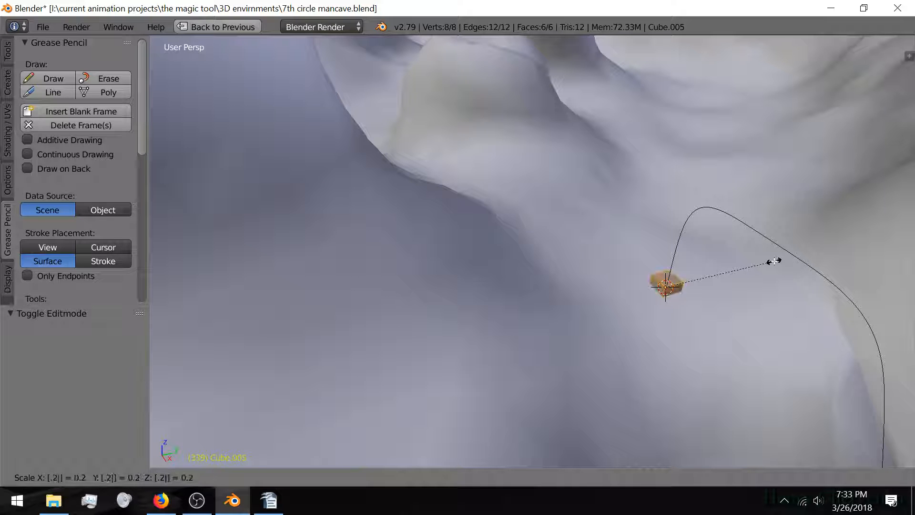
key(Return)
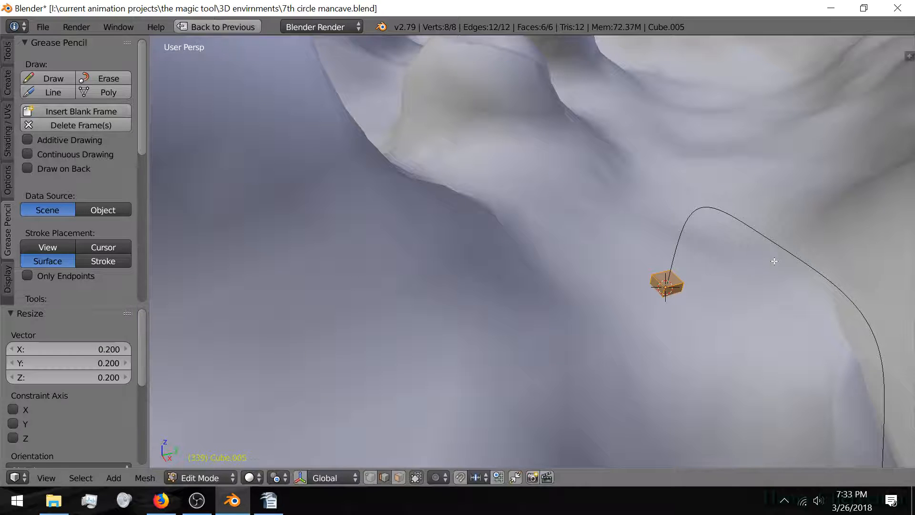
Step: Move the geometry -1.841 along Y, switch to face select, and restore the full layout
key(g)
key(x)
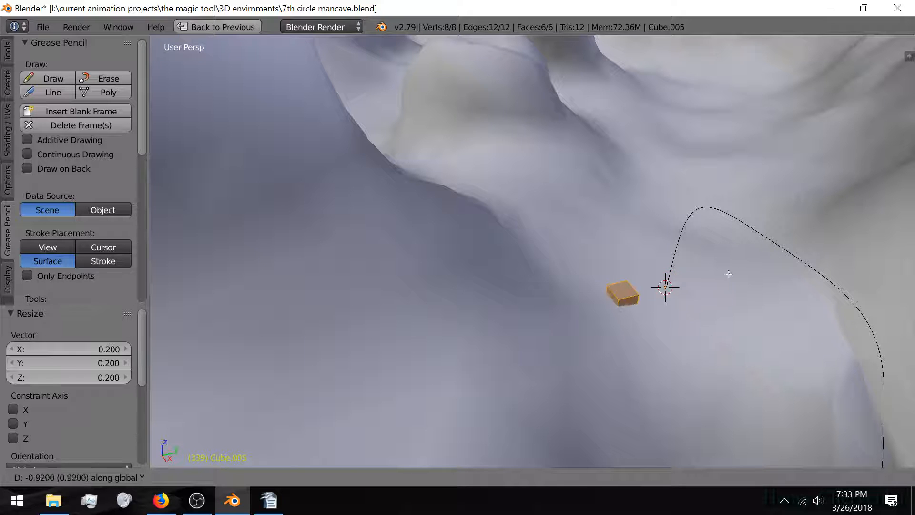
click(683, 288)
mouse_move(684, 287)
middle_down()
mouse_move(543, 282)
mouse_move(523, 306)
middle_up()
right_click(504, 315)
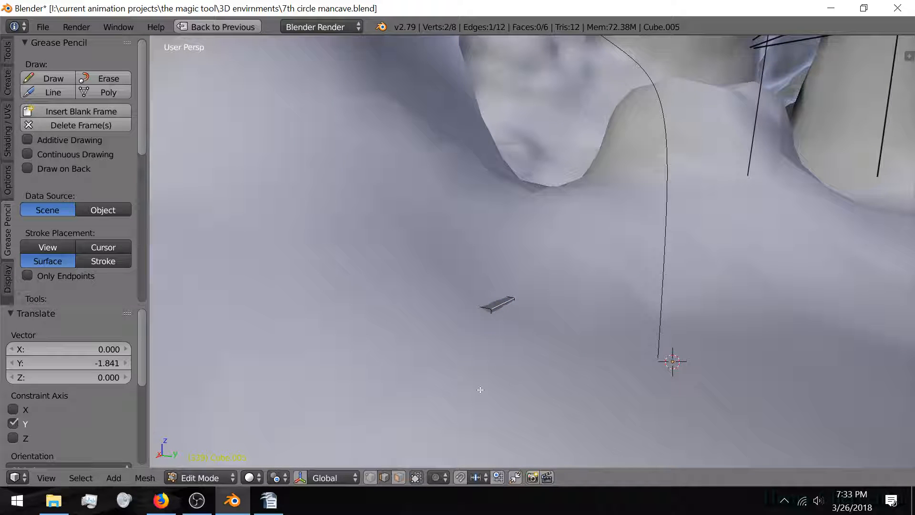
click(399, 479)
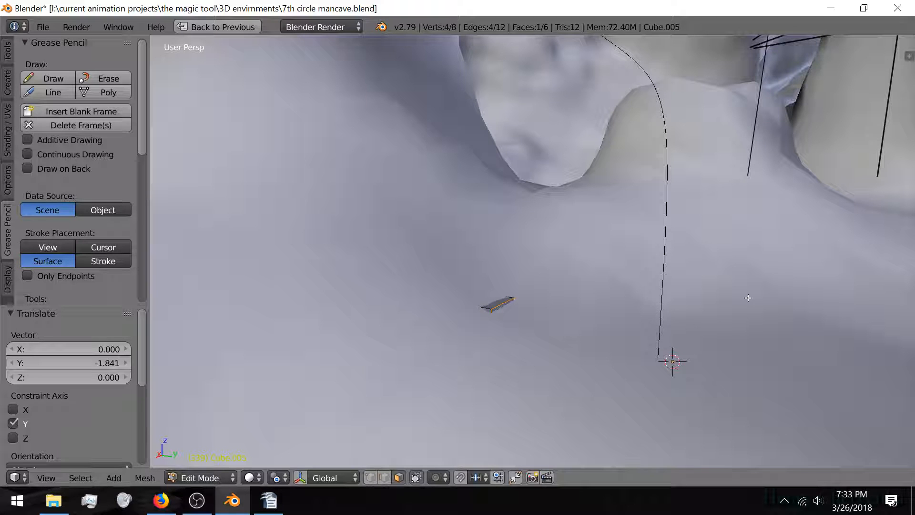
key(ctrl+space)
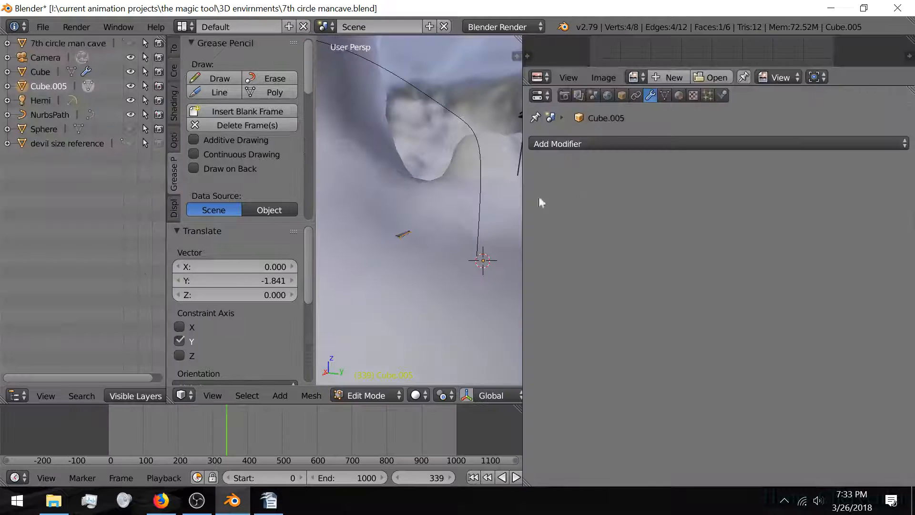
Step: Add a Mirror modifier on the Y axis only and extrude the face 1.637 along Y
click(636, 145)
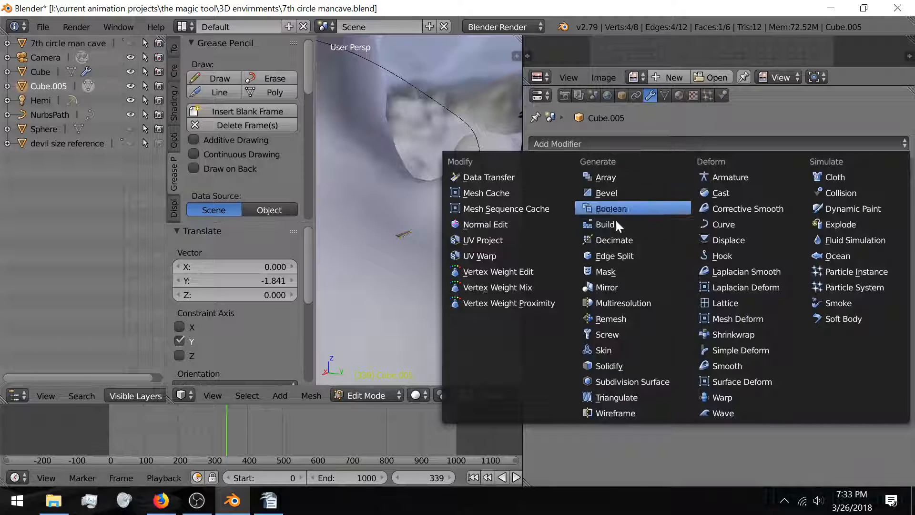
click(615, 287)
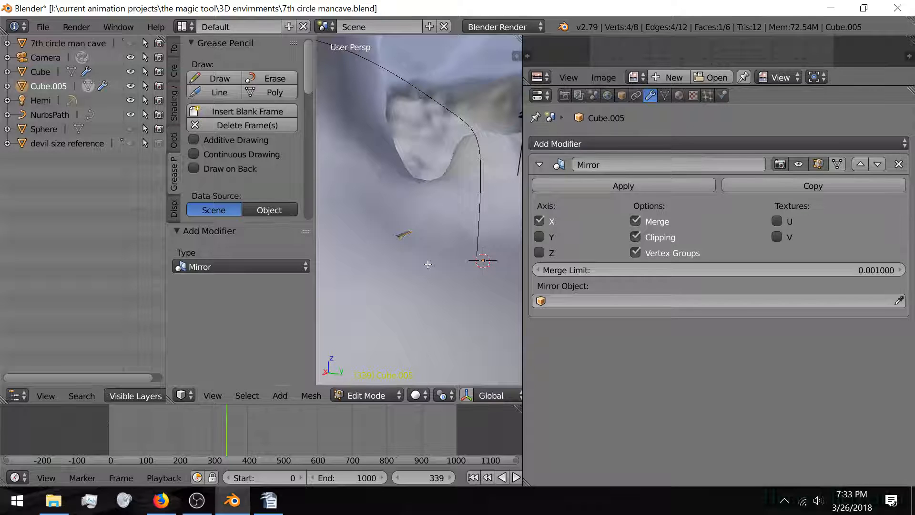
key(e)
key(y)
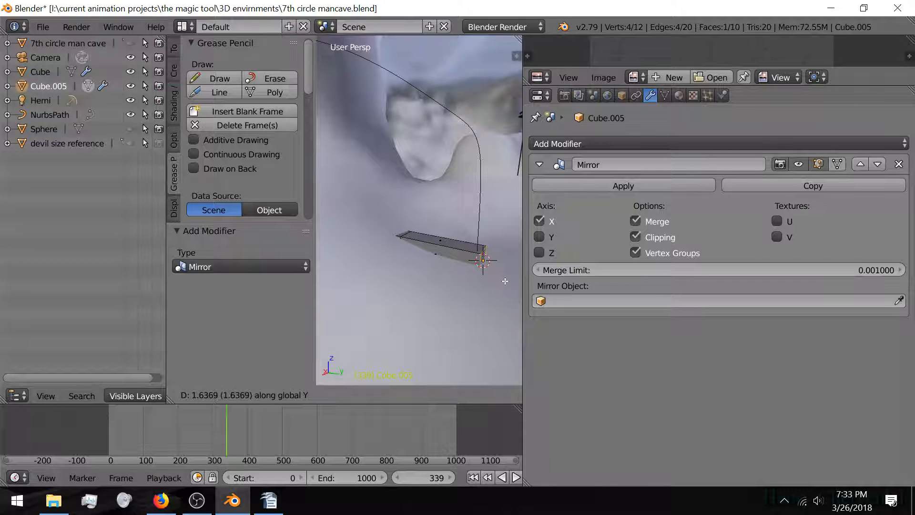
click(506, 281)
click(540, 221)
click(540, 236)
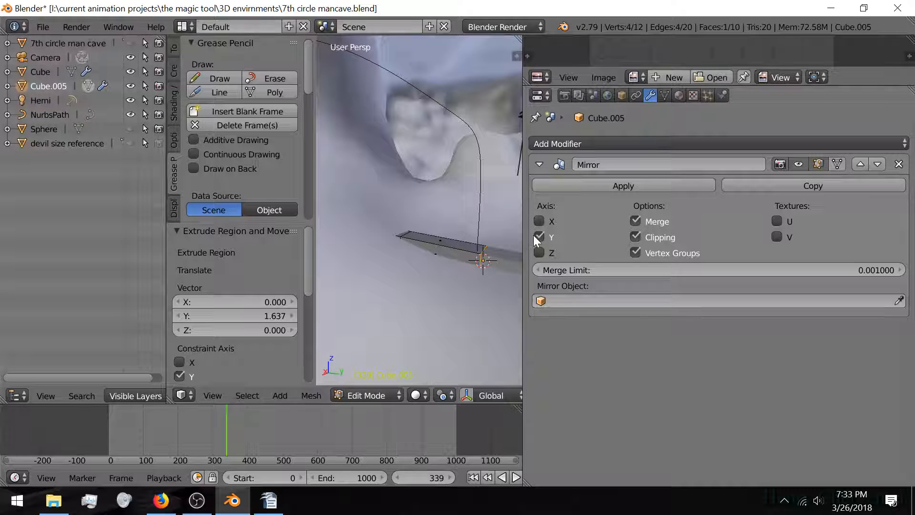
Step: Shift the geometry 0.414 along Y, extrude the end edge 2.386 up Z as a post, and return to Object Mode
key(g)
key(y)
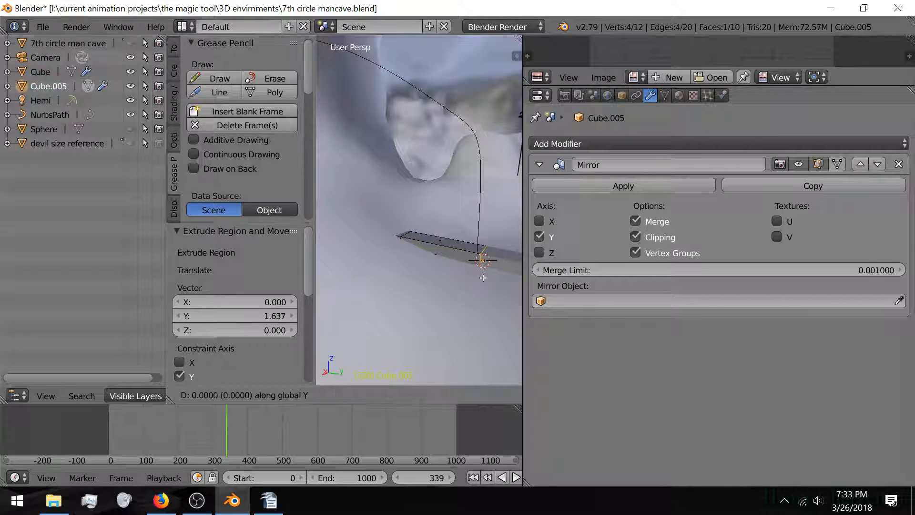
click(503, 266)
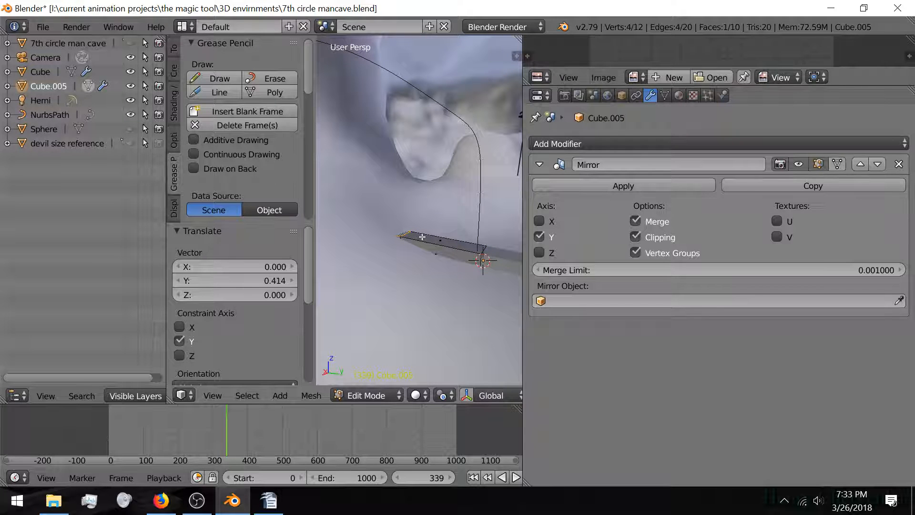
key(e)
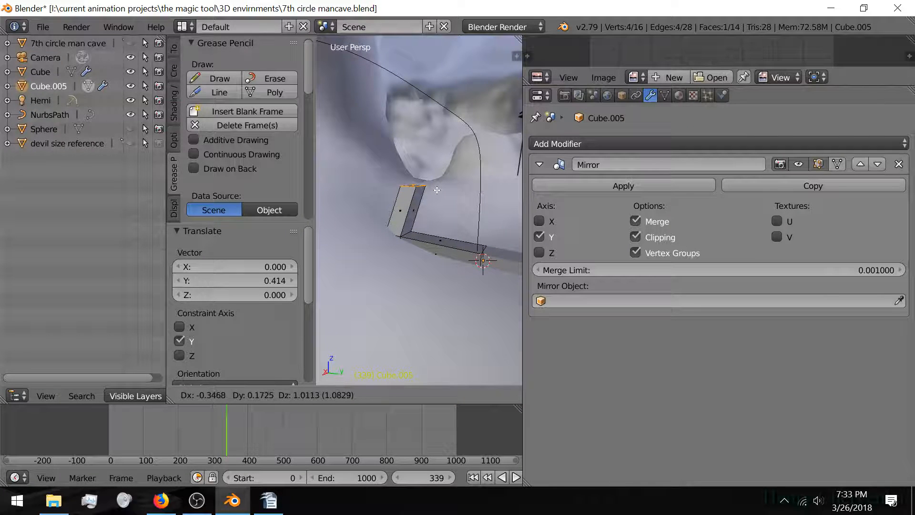
key(z)
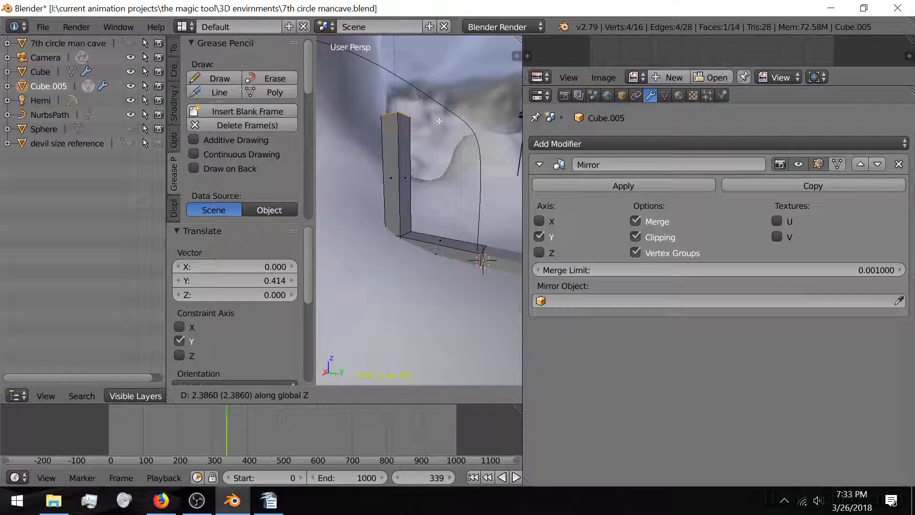
click(441, 113)
key(Tab)
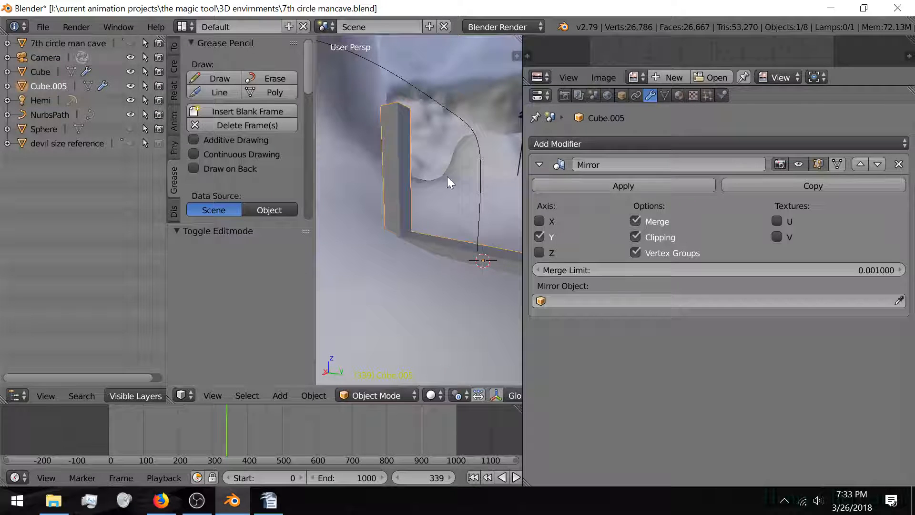
Step: Add an Array modifier with relative offset X 0 and Z 1 to stack copies upward
middle_drag(447, 177, 426, 206)
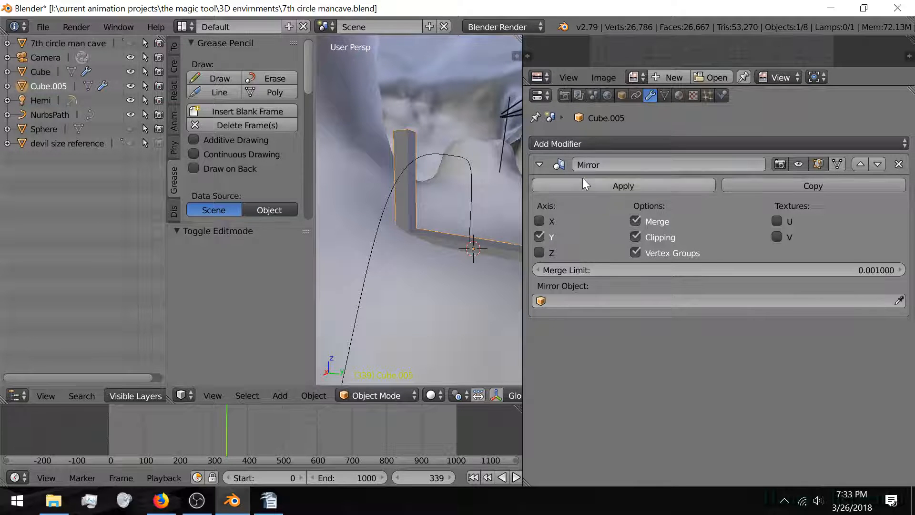
click(579, 144)
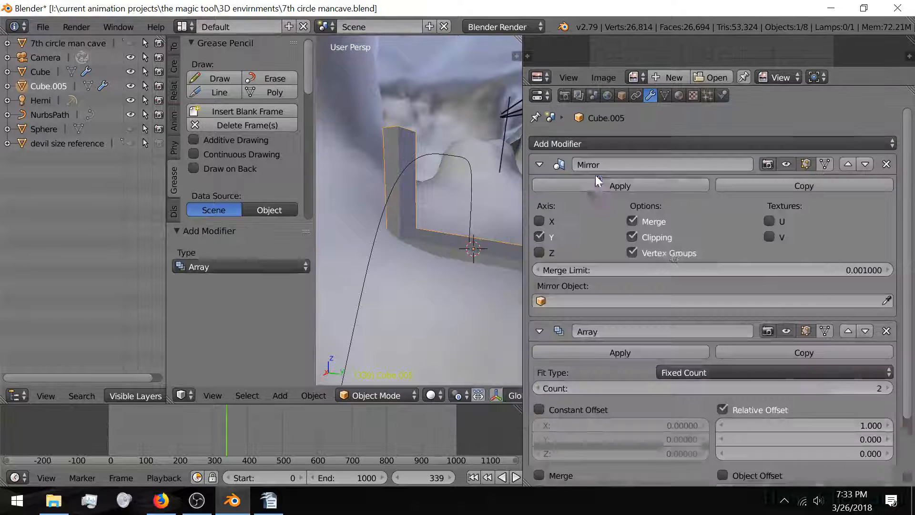
click(596, 176)
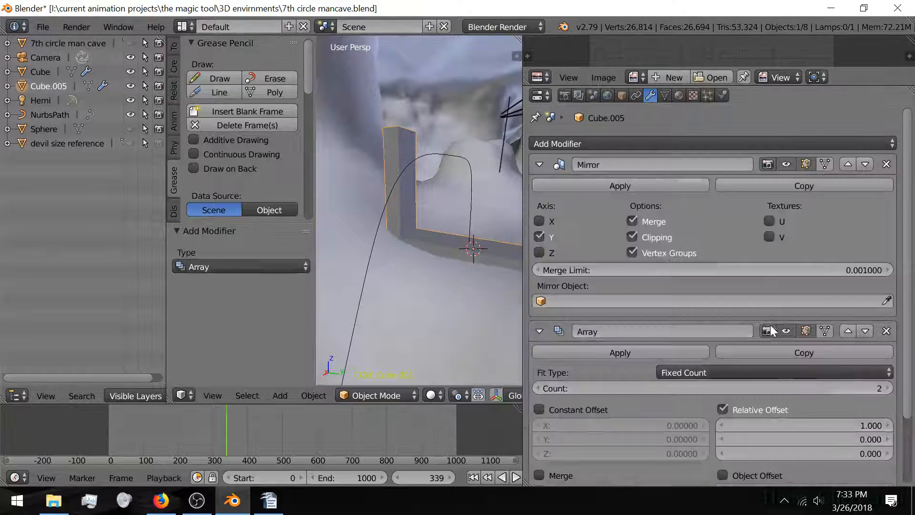
click(855, 426)
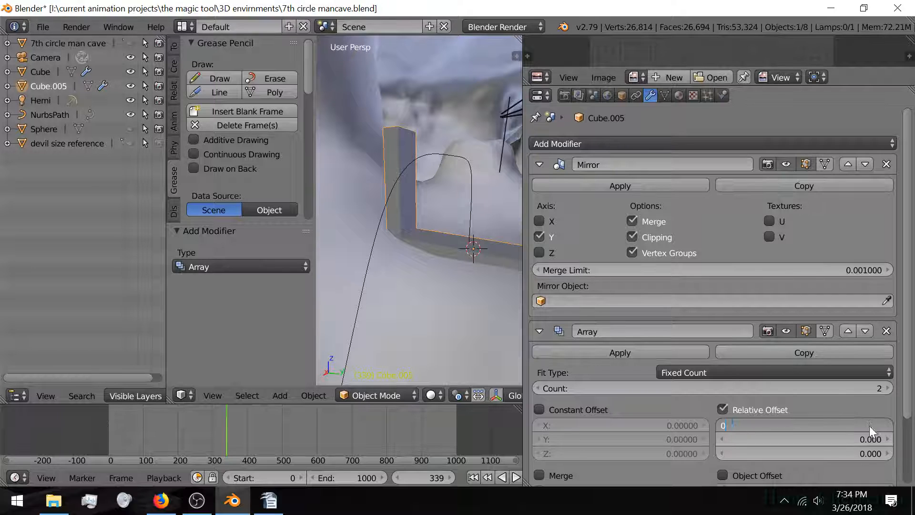
key(Return)
click(853, 449)
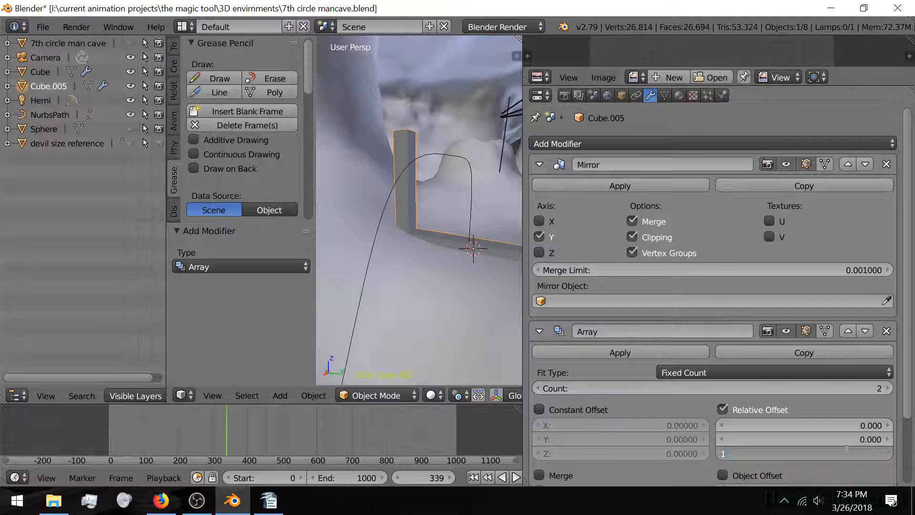
key(Return)
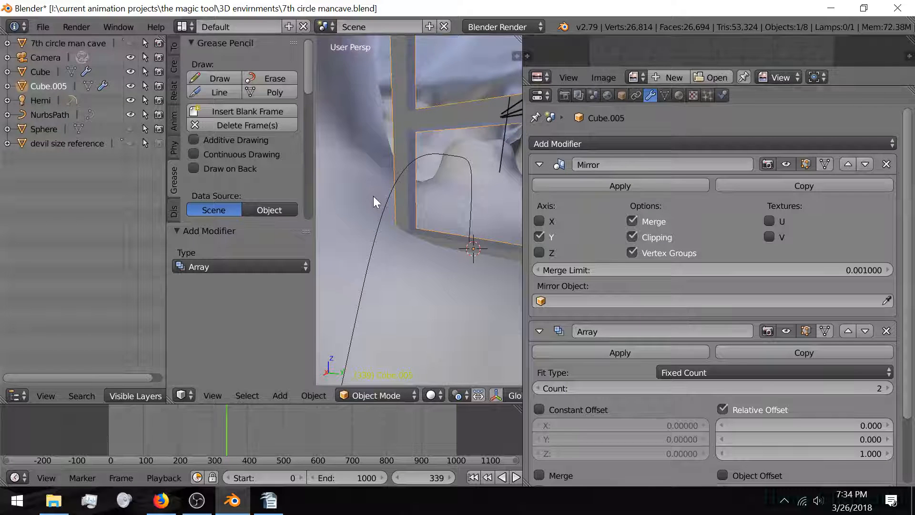
Step: Raise the Array count to 6 so six ladder sections stack end to end
middle_drag(373, 196, 388, 215)
scroll(387, 215, down, 6)
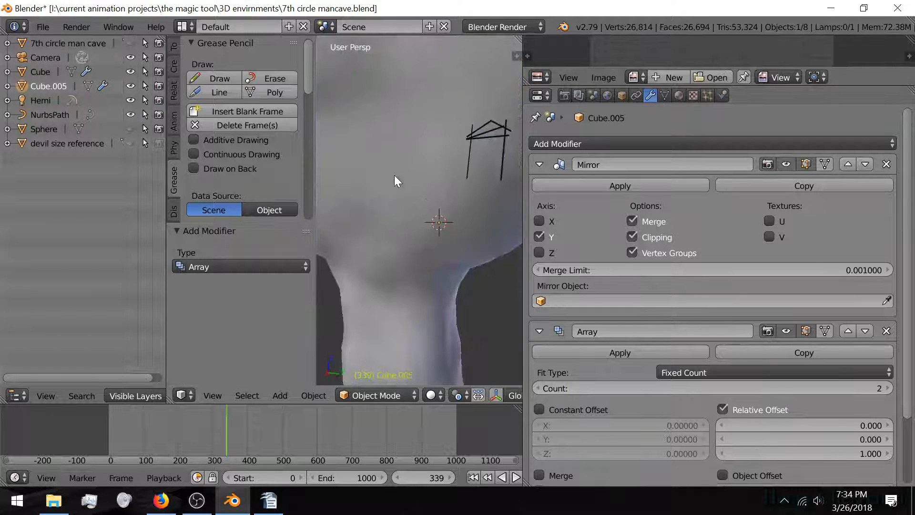
shift+middle_drag(393, 175, 435, 214)
scroll(343, 236, up, 4)
scroll(436, 213, down, 3)
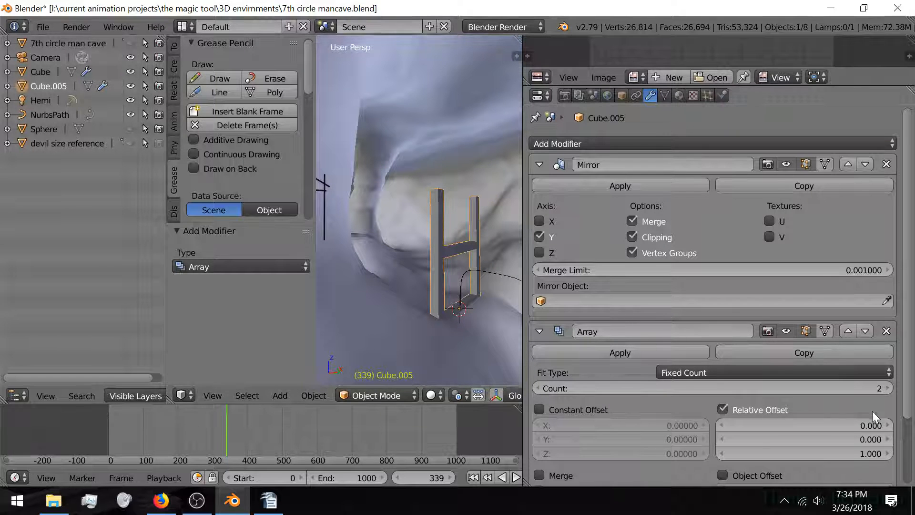
click(887, 388)
click(887, 388)
click(887, 388)
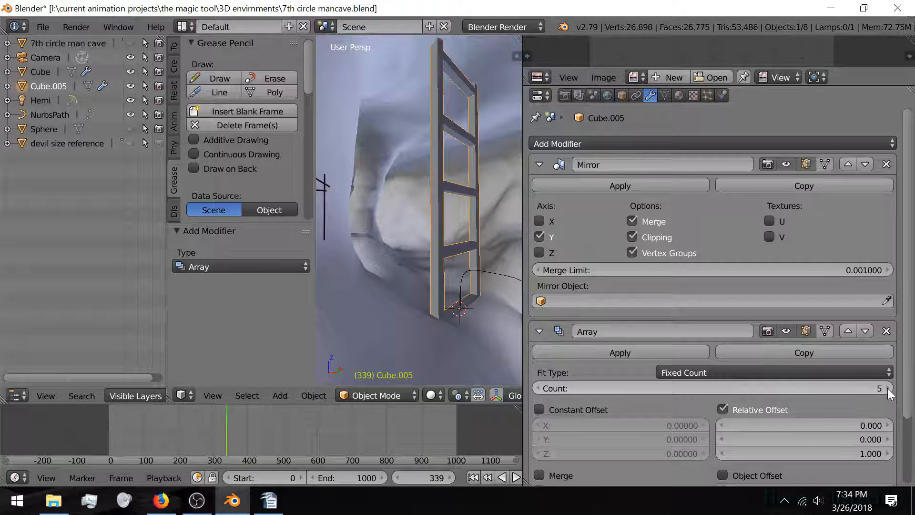
click(888, 388)
middle_drag(428, 193, 371, 231)
scroll(372, 231, up, 2)
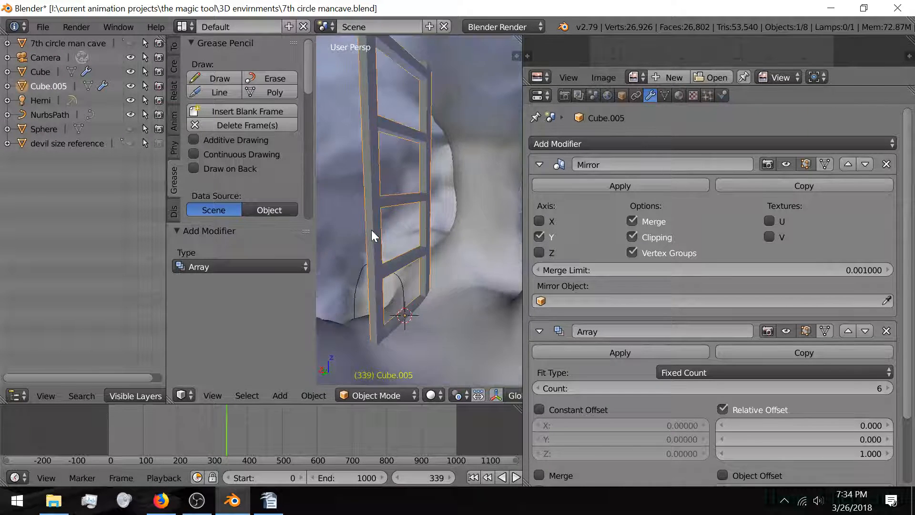
key(Tab)
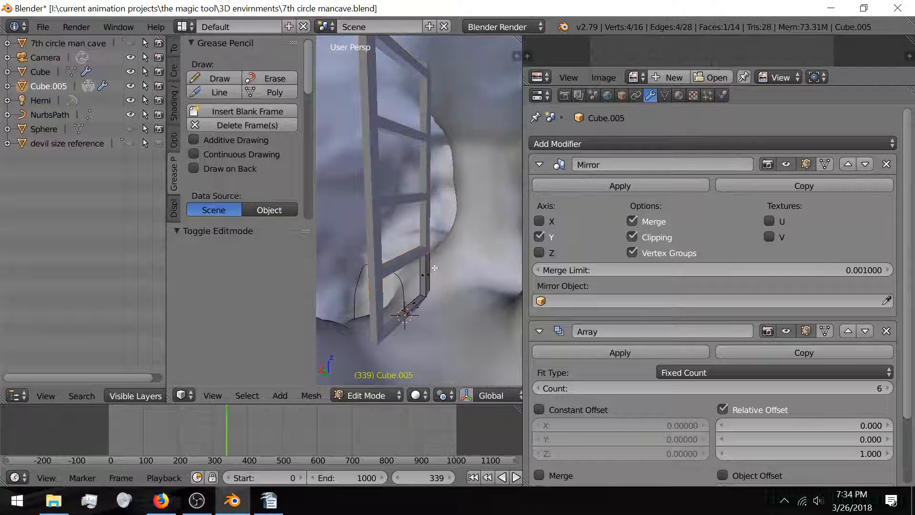
Step: Scale the whole ladder mesh to 0.504 and move it 0.561 along Y
key(Tab)
key(Tab)
key(a)
key(a)
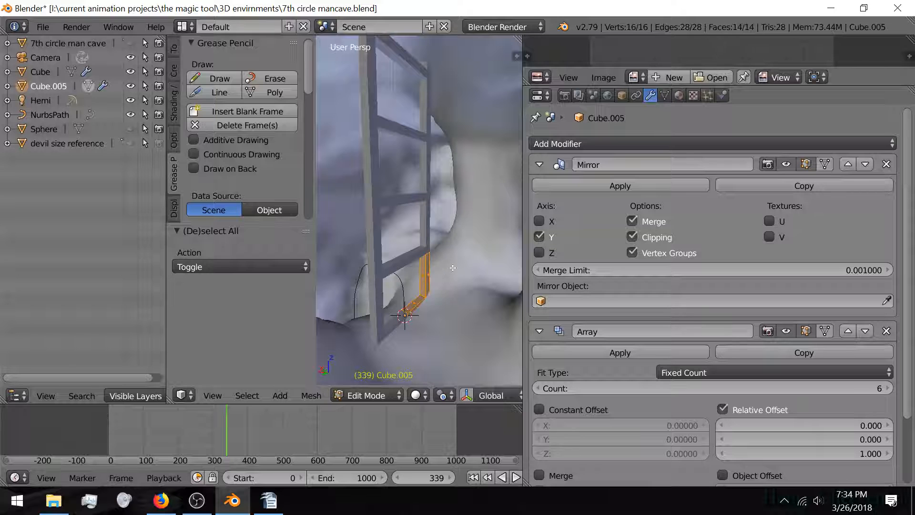
key(s)
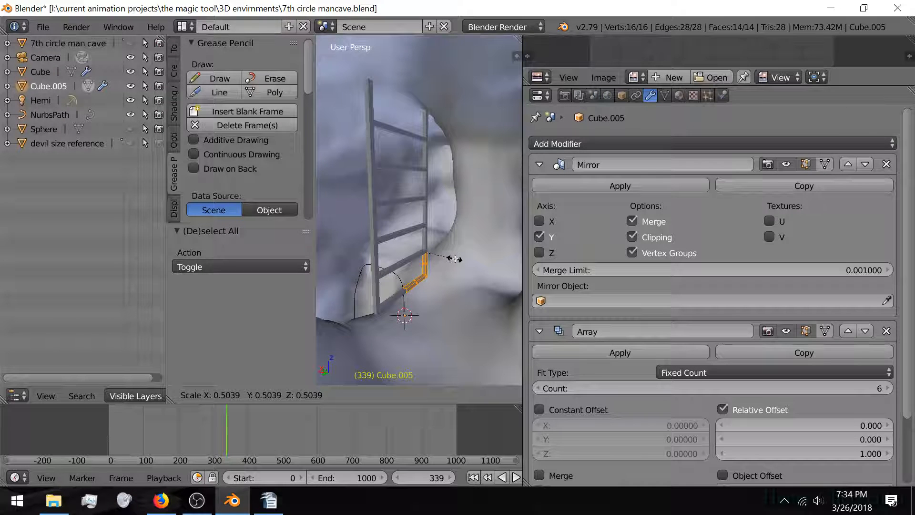
click(454, 258)
key(g)
key(y)
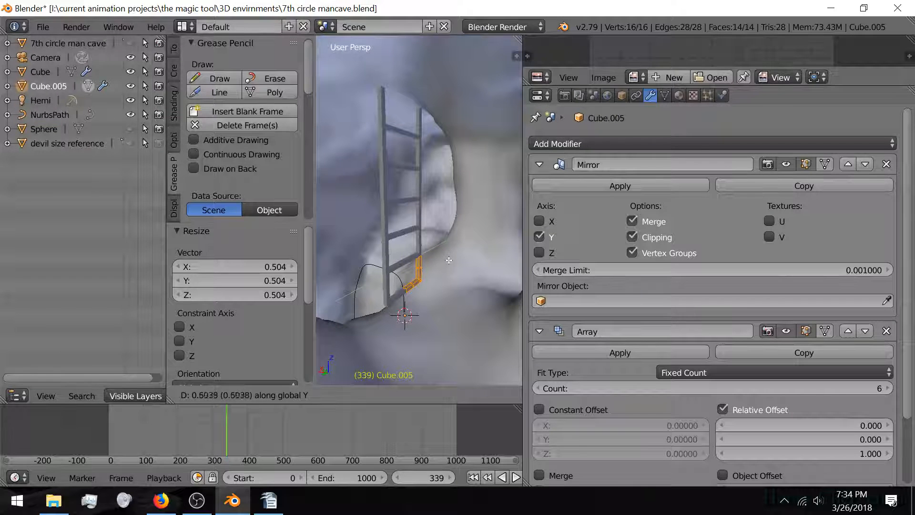
click(416, 266)
middle_drag(415, 267, 381, 271)
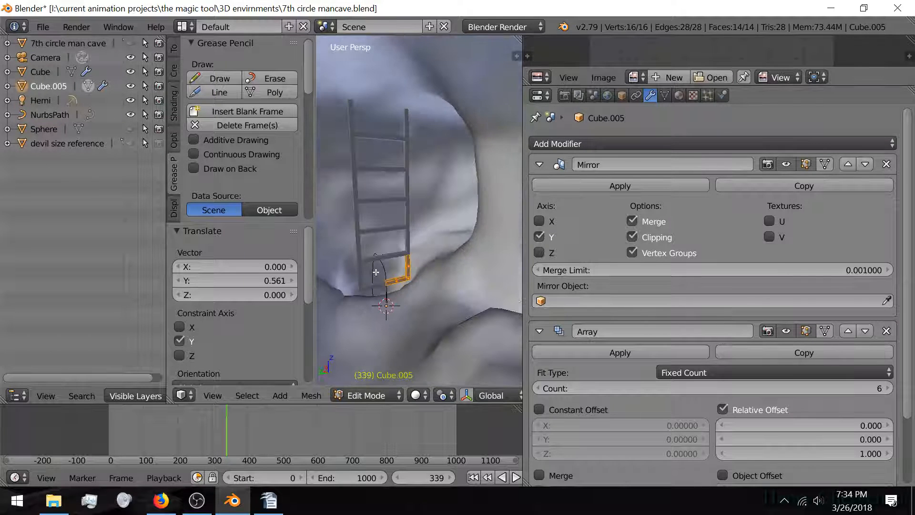
Step: Select the bottom-right leg's face and lower it along Z
key(Tab)
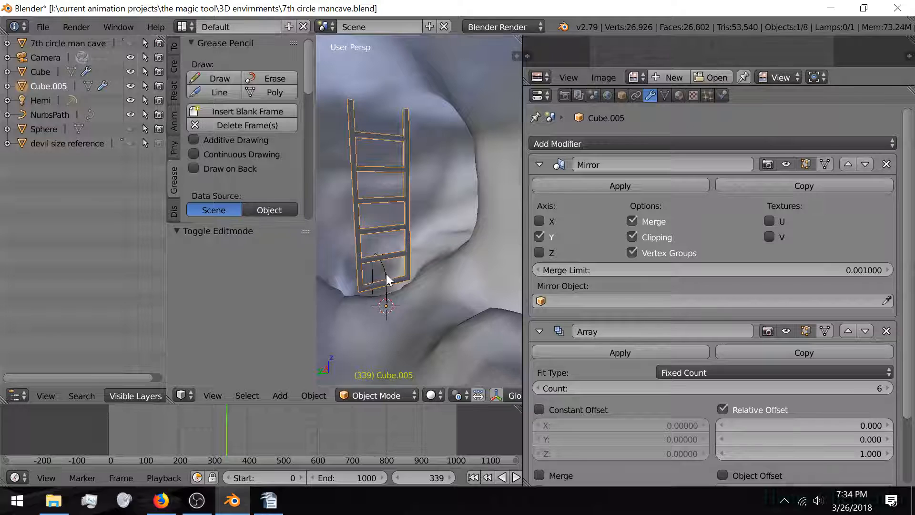
key(g)
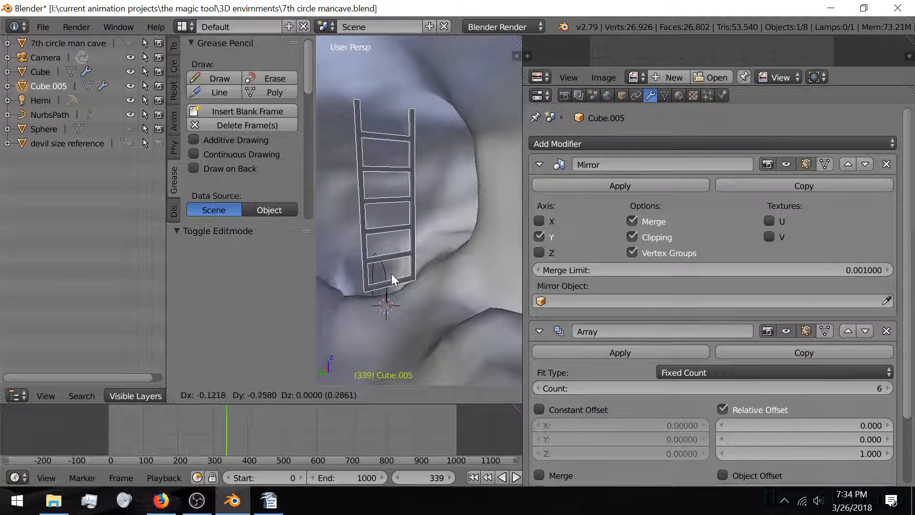
right_click(392, 279)
key(Tab)
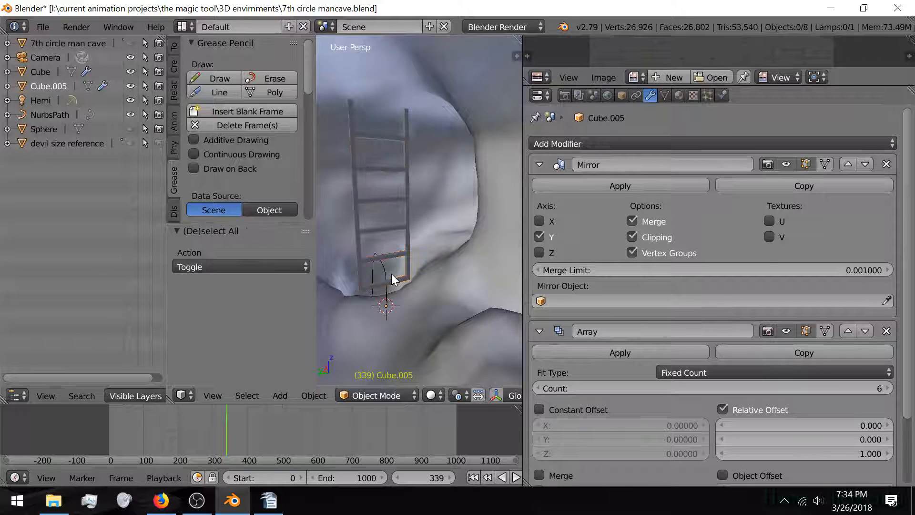
right_click(402, 267)
key(g)
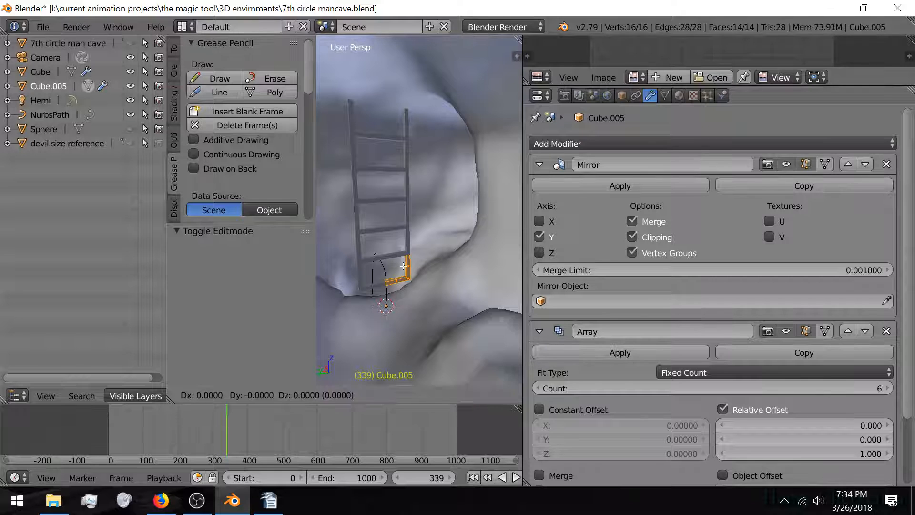
key(z)
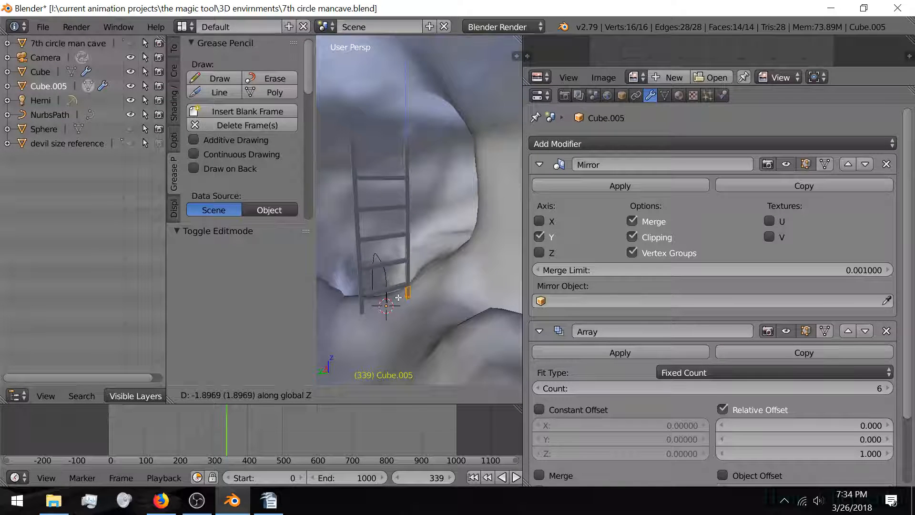
click(399, 288)
key(Tab)
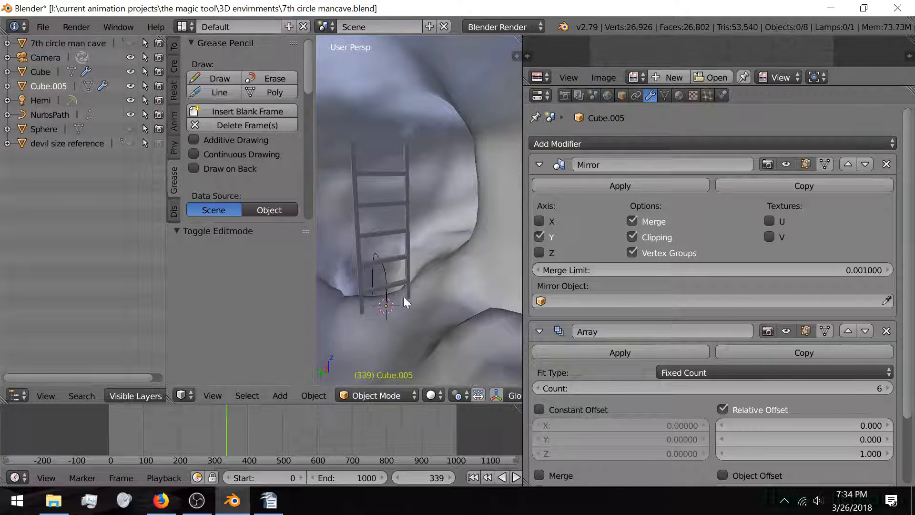
Step: Increase the Array count to 10 sections
click(888, 388)
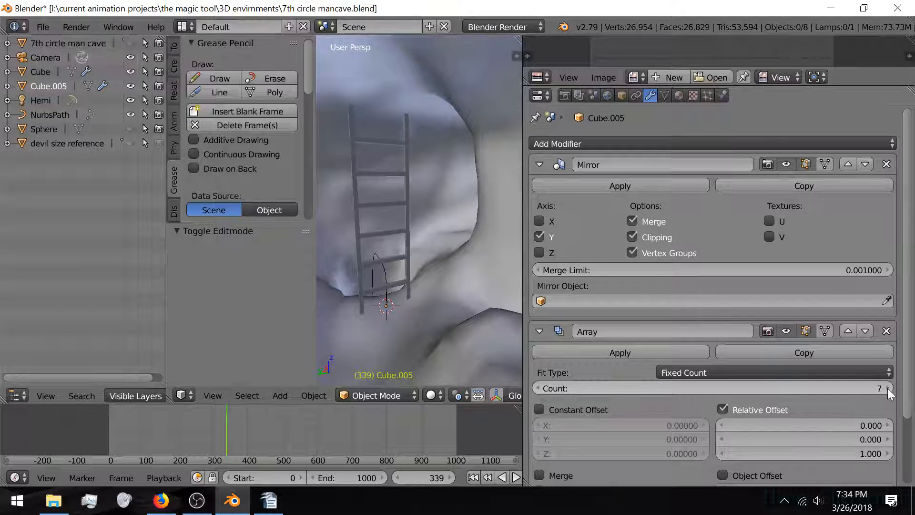
click(888, 388)
click(888, 388)
click(887, 388)
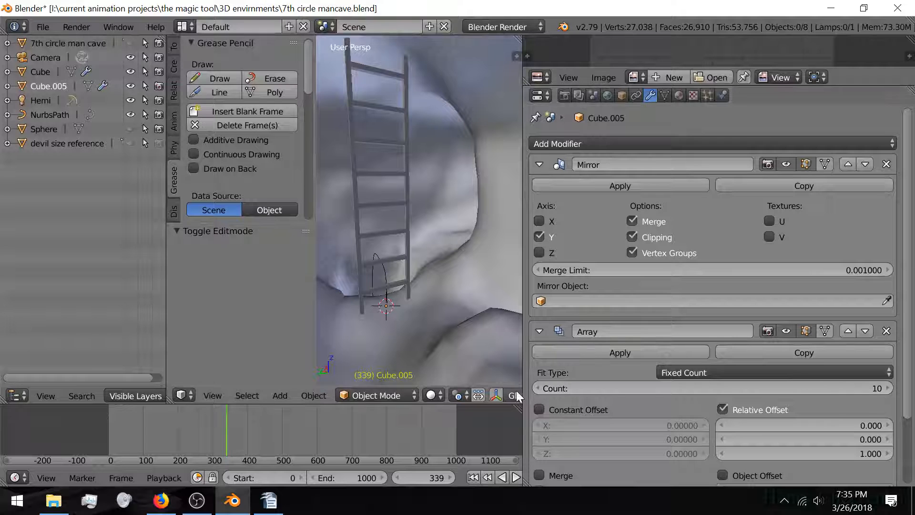
Step: Select the ladder Cube.005 and collapse its Mirror and Array modifier panels
middle_drag(414, 233, 464, 227)
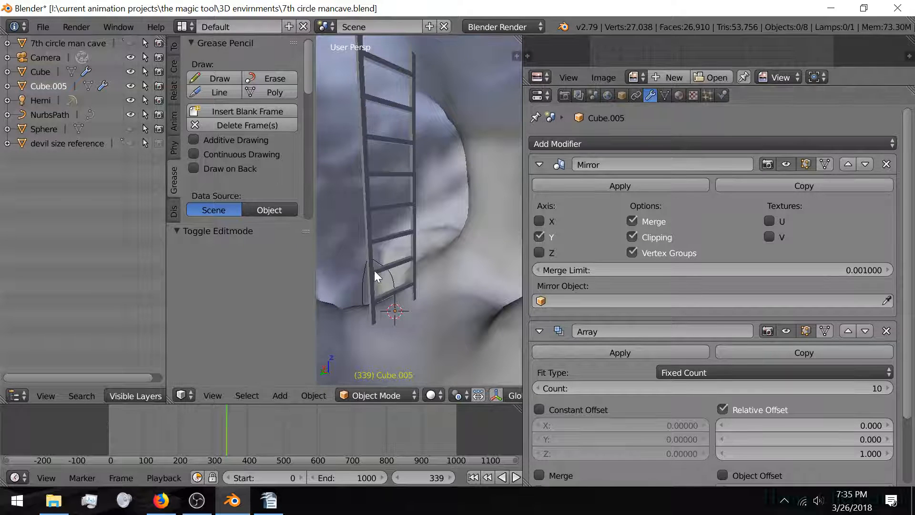
middle_drag(373, 270, 457, 273)
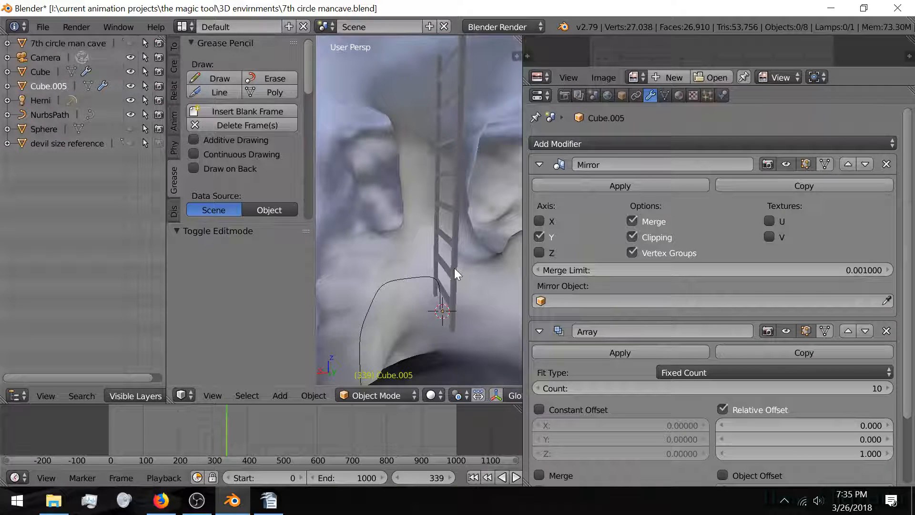
right_click(458, 223)
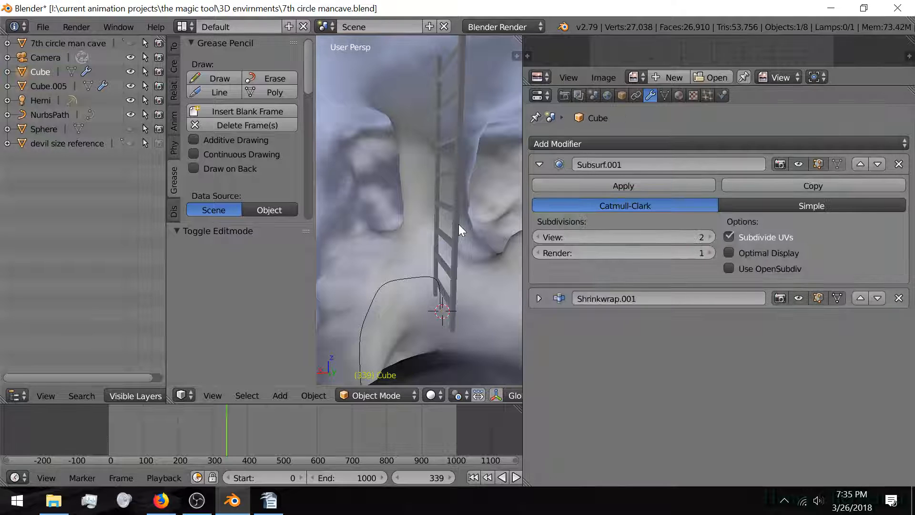
right_click(458, 224)
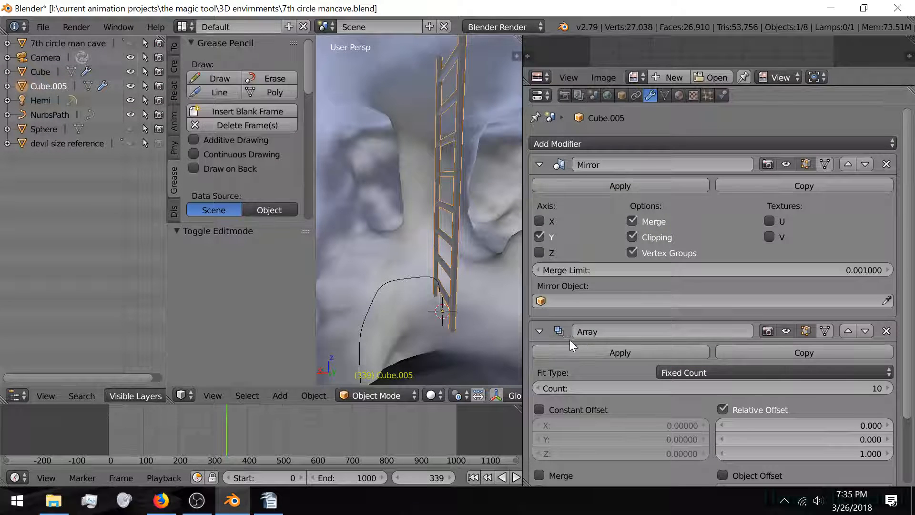
click(538, 165)
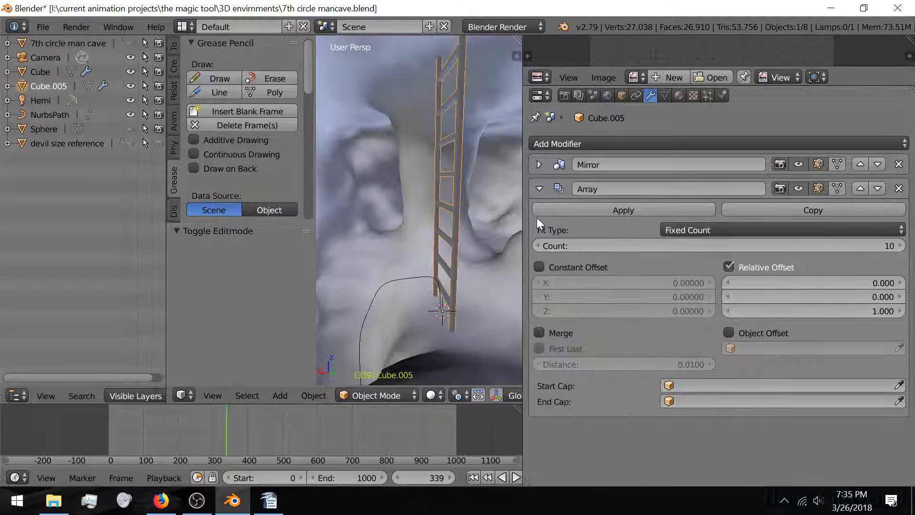
click(539, 190)
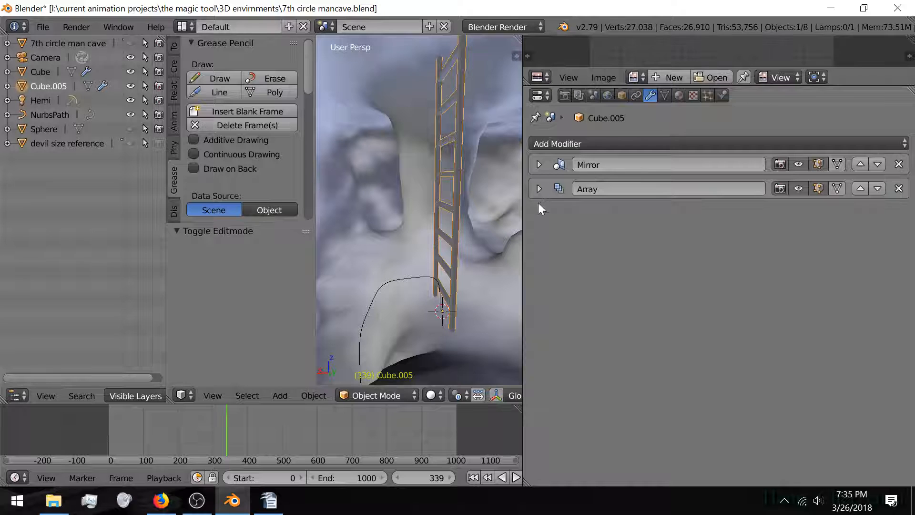
Step: Add a Curve modifier that bends the ladder along NurbsPath on the Z axis
click(615, 142)
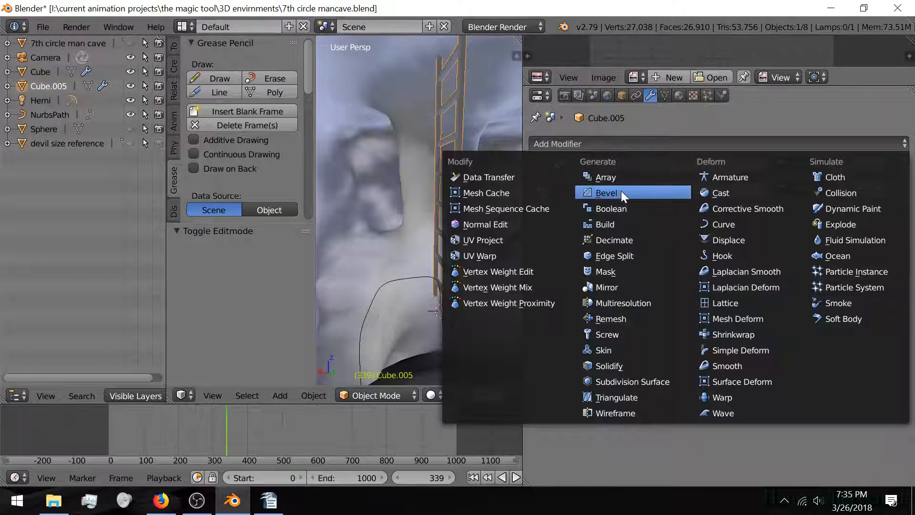
click(720, 223)
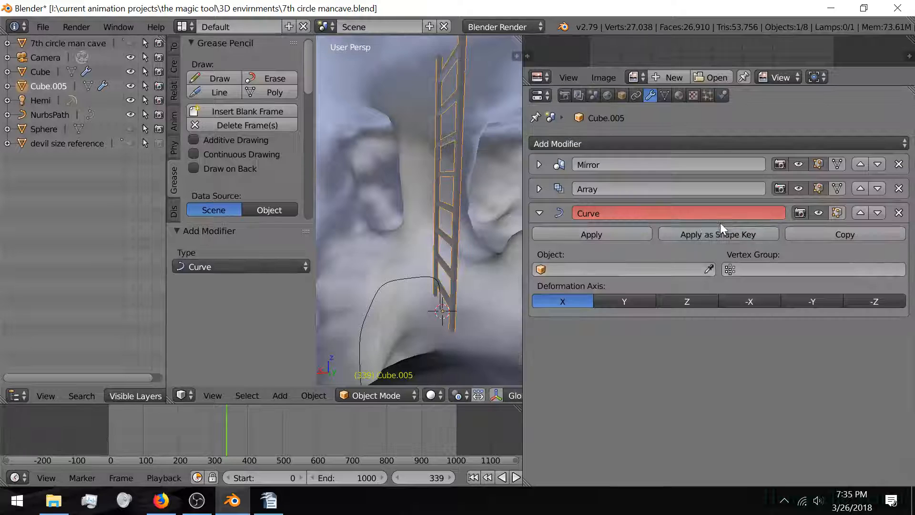
click(594, 270)
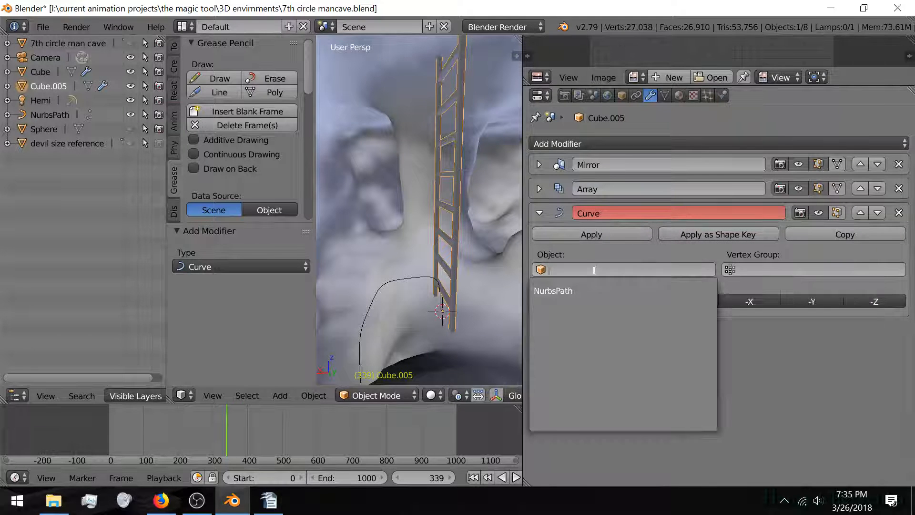
click(582, 292)
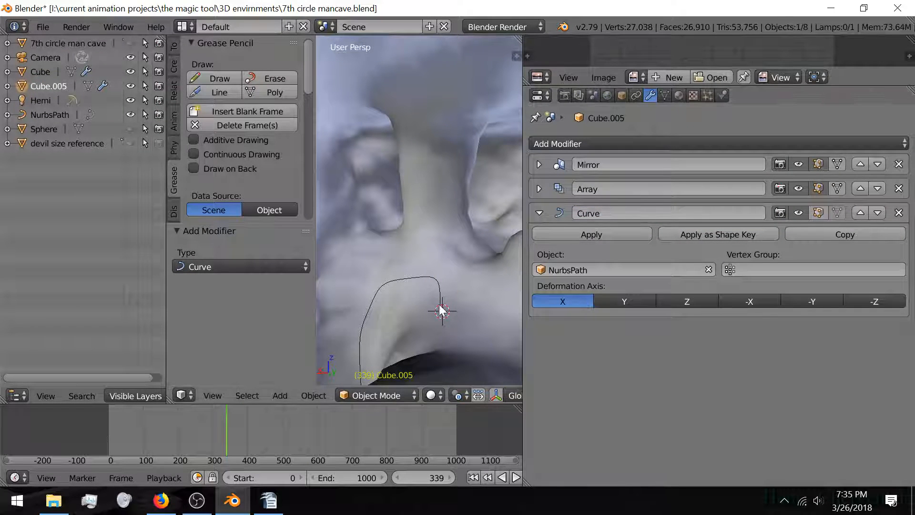
click(674, 302)
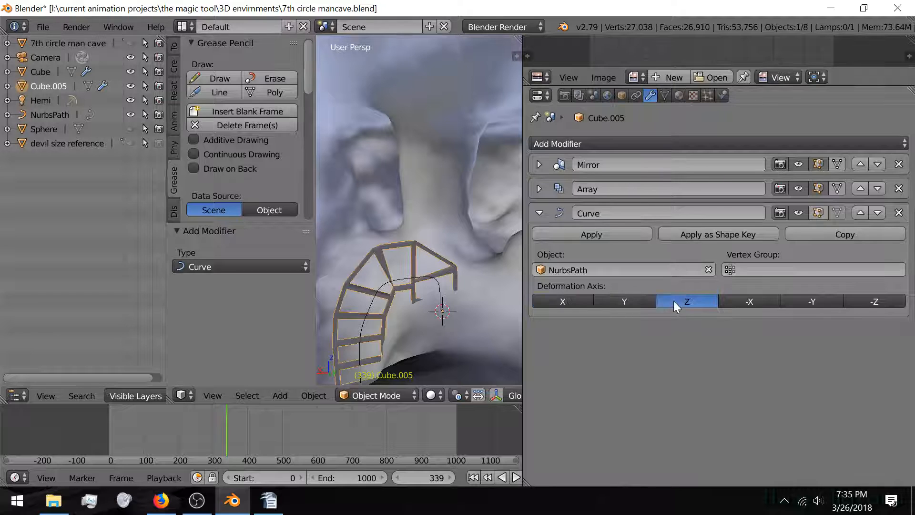
Step: Test the Y, X and negative deformation axes, settle back on Z, and start rotating about Z
mouse_move(396, 282)
middle_down()
mouse_move(442, 277)
mouse_move(412, 273)
middle_up()
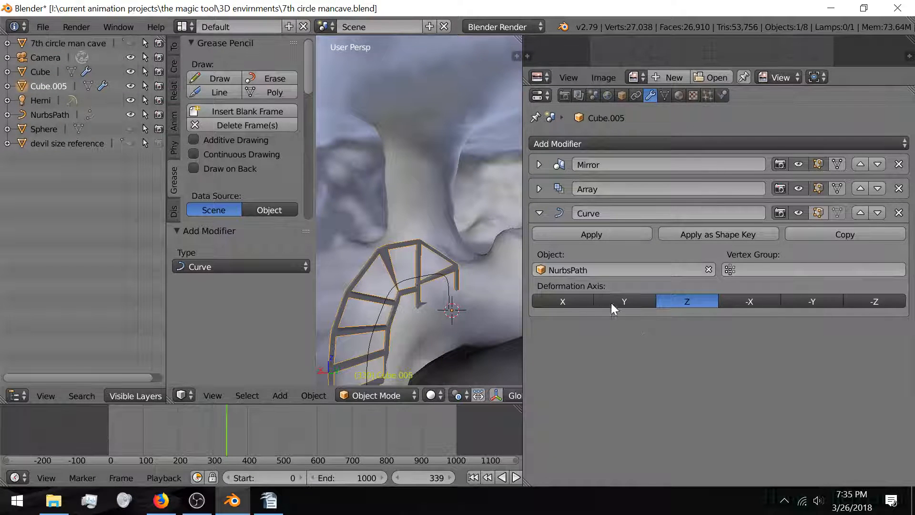
click(625, 300)
click(582, 301)
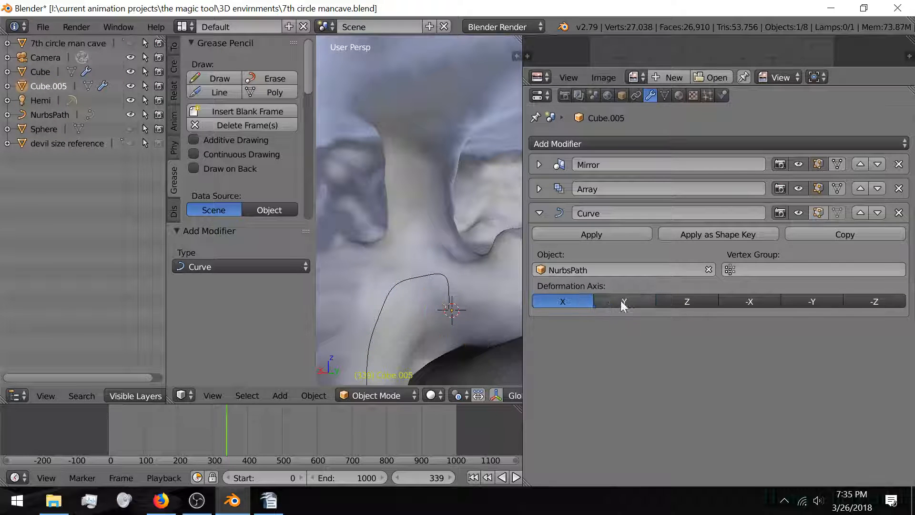
click(680, 301)
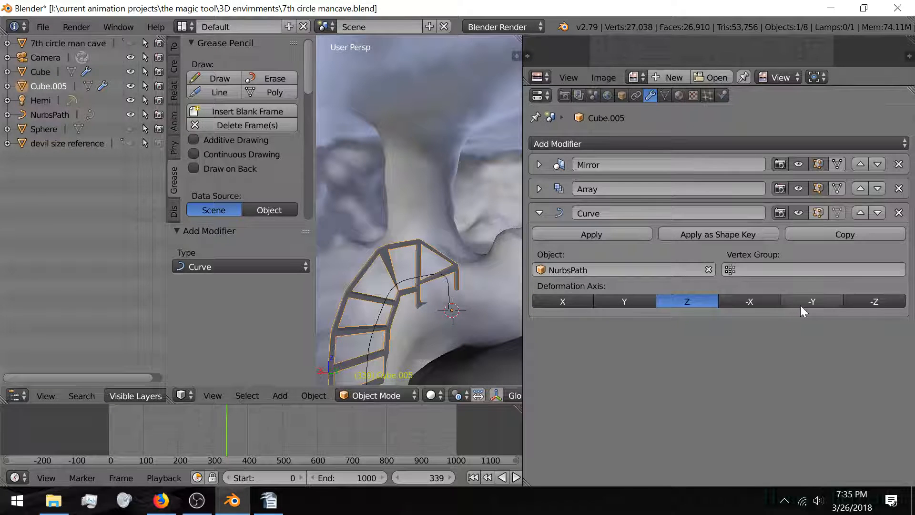
click(868, 301)
click(813, 302)
click(750, 304)
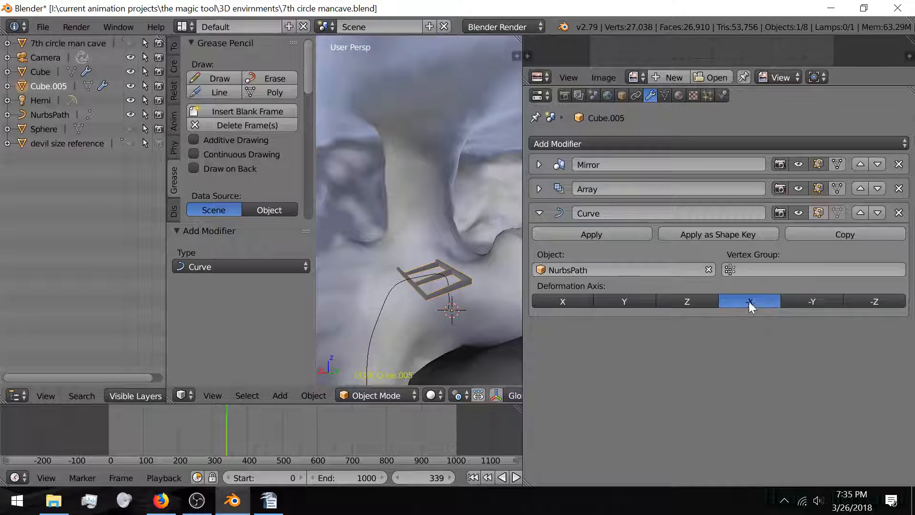
click(695, 301)
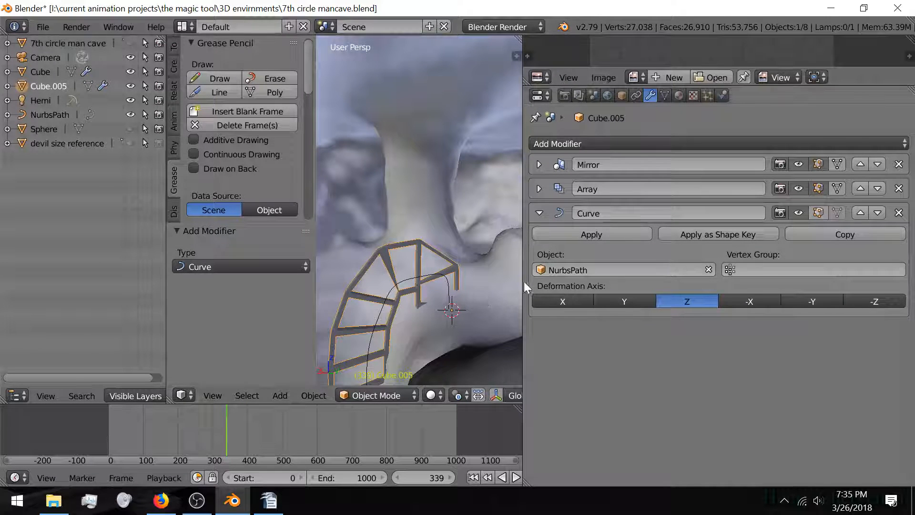
key(r)
key(z)
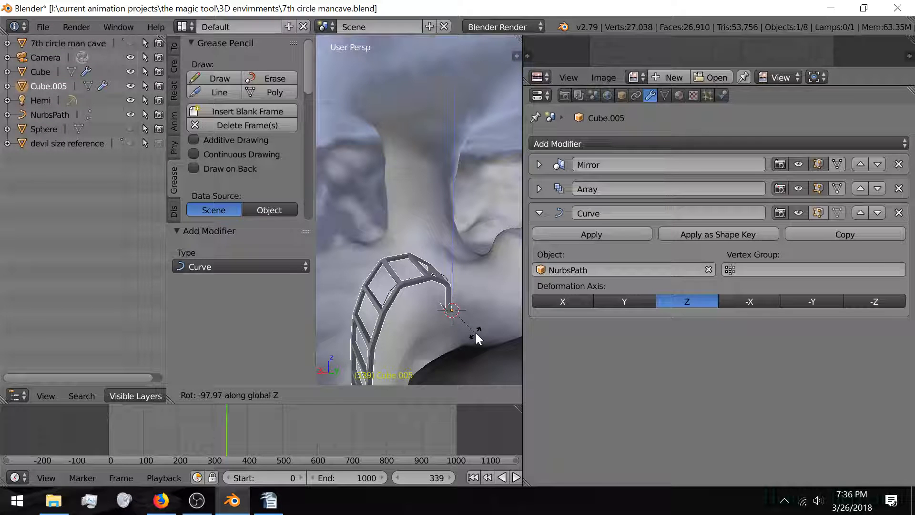
Step: Rotate the ladder -90° about the Z axis
text(-90)
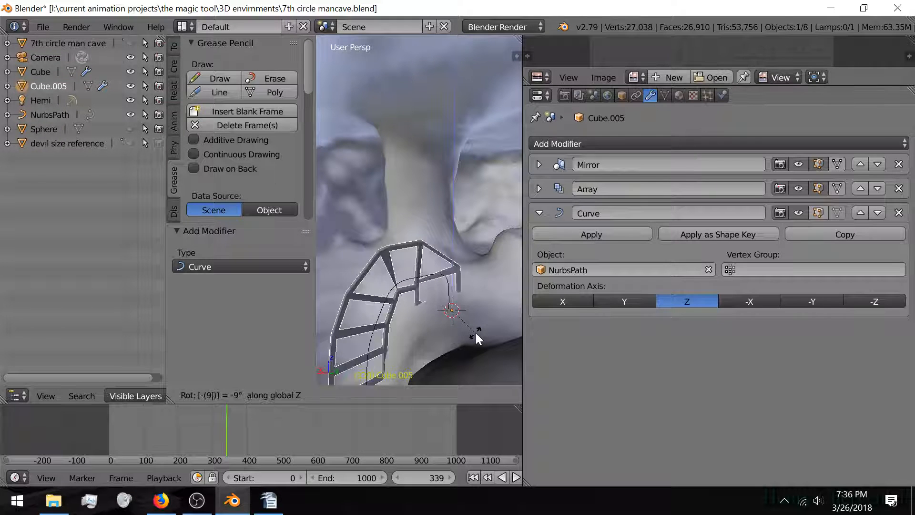
key(Return)
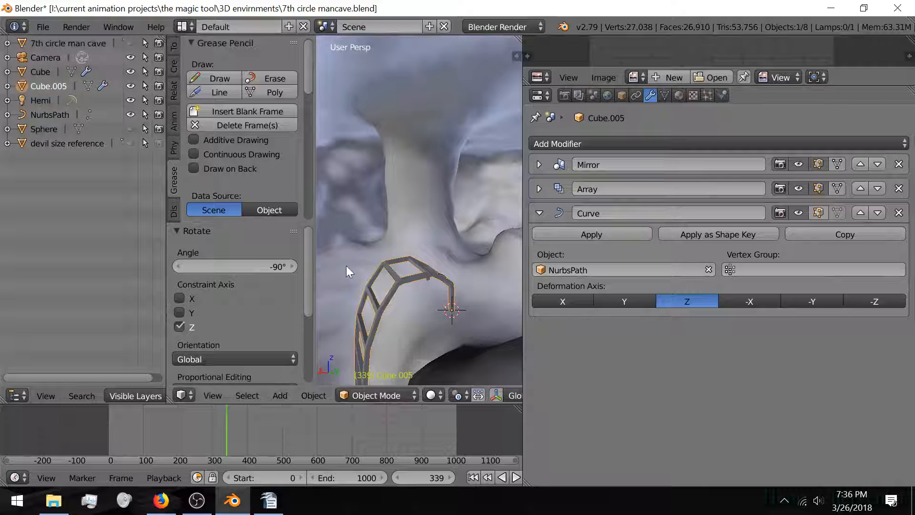
middle_drag(377, 291, 302, 267)
key(Tab)
key(Tab)
scroll(416, 293, up, 3)
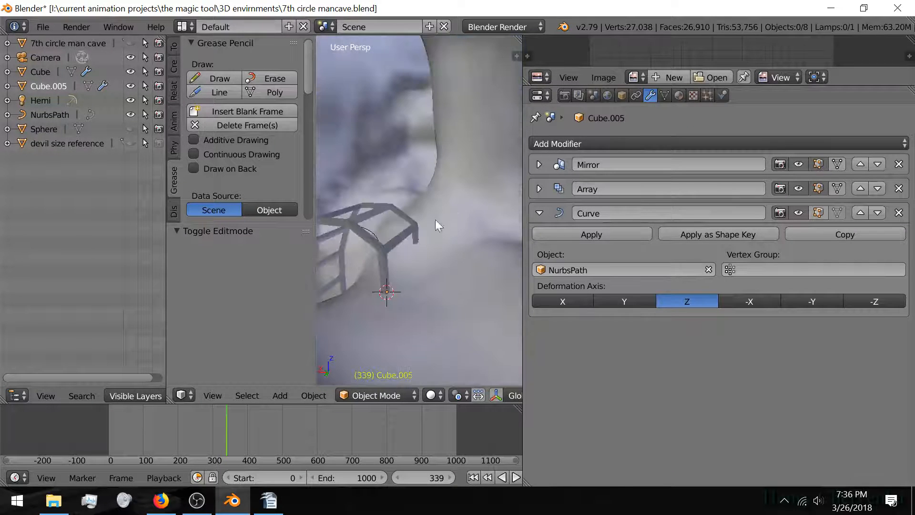
middle_drag(436, 222, 333, 279)
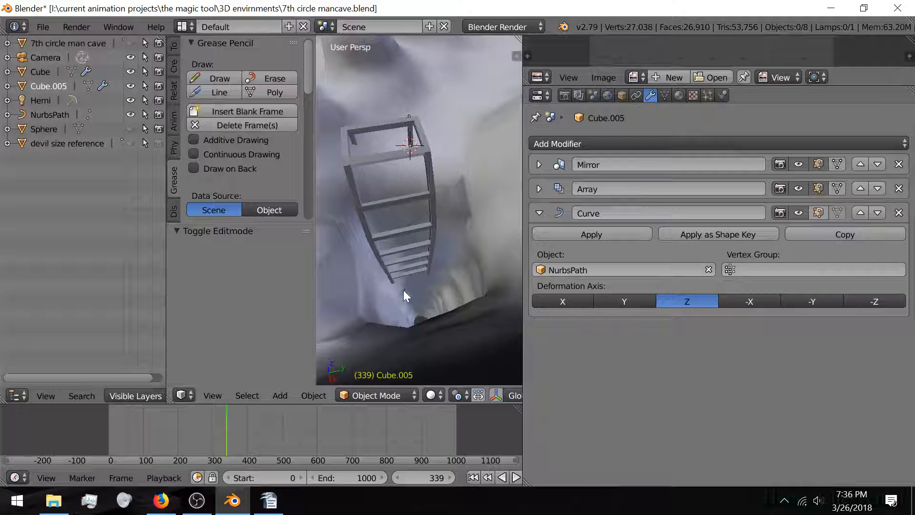
Step: Select Cube.005, move it slightly along Y and 0.783 along X, then enter Edit Mode
right_click(434, 166)
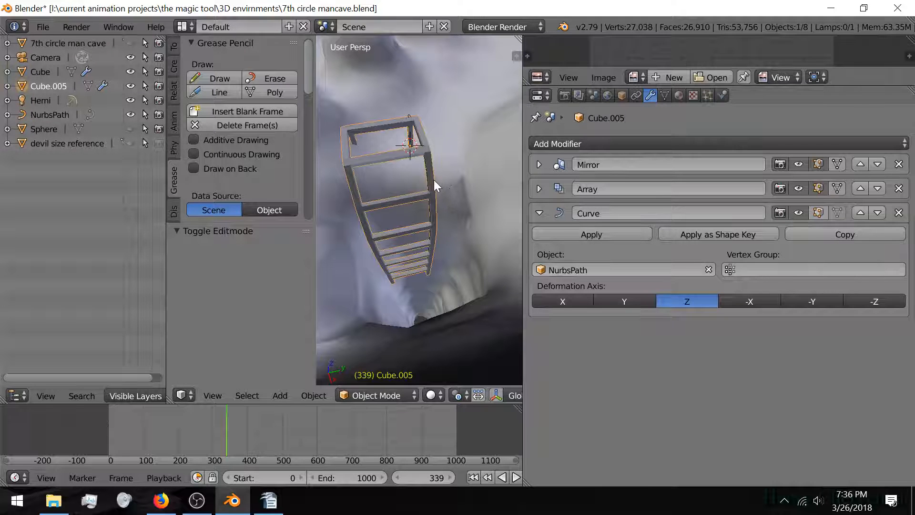
key(g)
key(y)
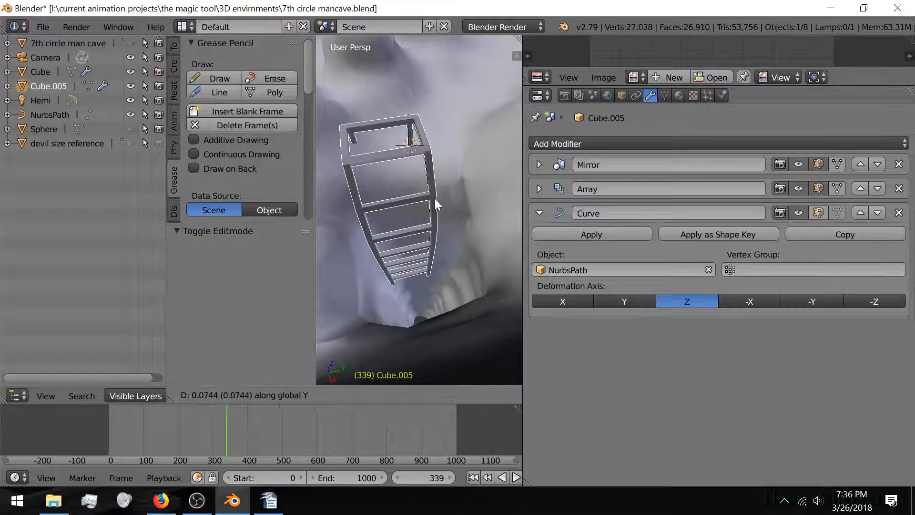
click(435, 198)
key(g)
key(x)
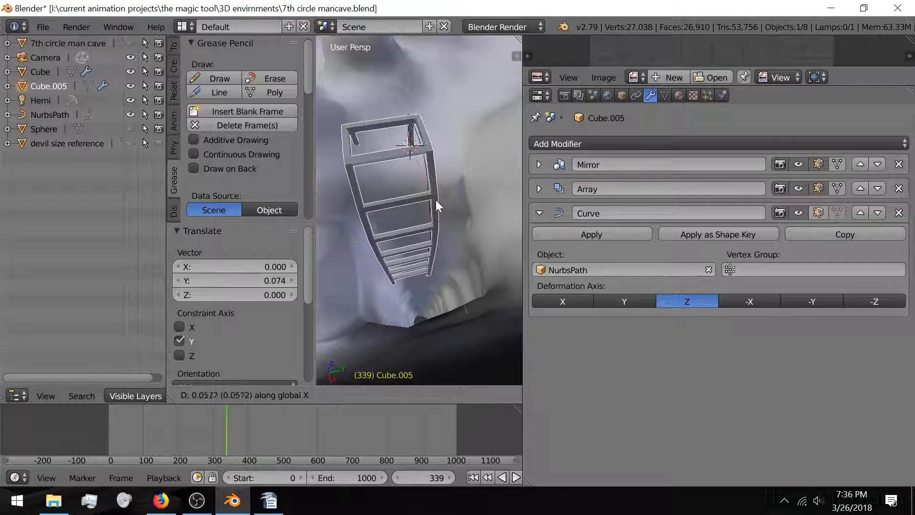
click(474, 195)
middle_drag(465, 200, 355, 208)
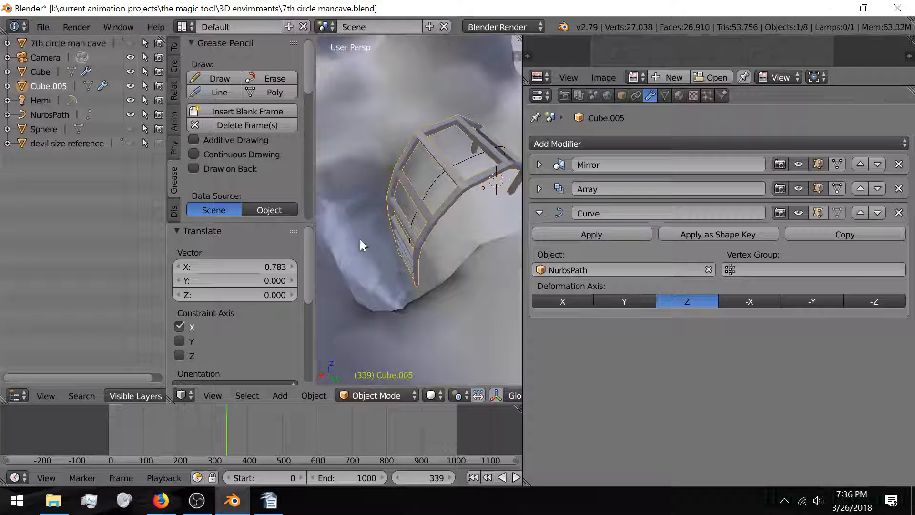
middle_drag(356, 257, 437, 247)
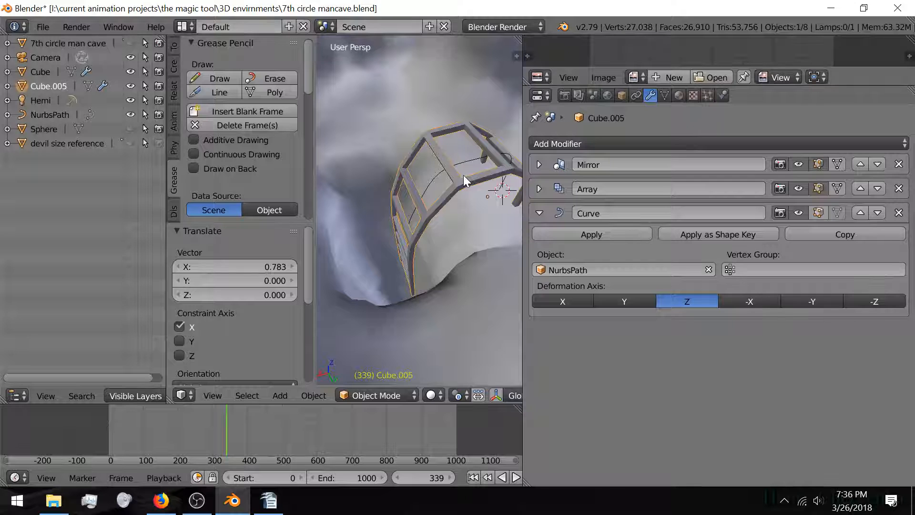
key(Tab)
Step: Switch the viewport to wireframe shading to inspect the ladder legs
shift+middle_drag(497, 164, 383, 167)
scroll(381, 171, up, 3)
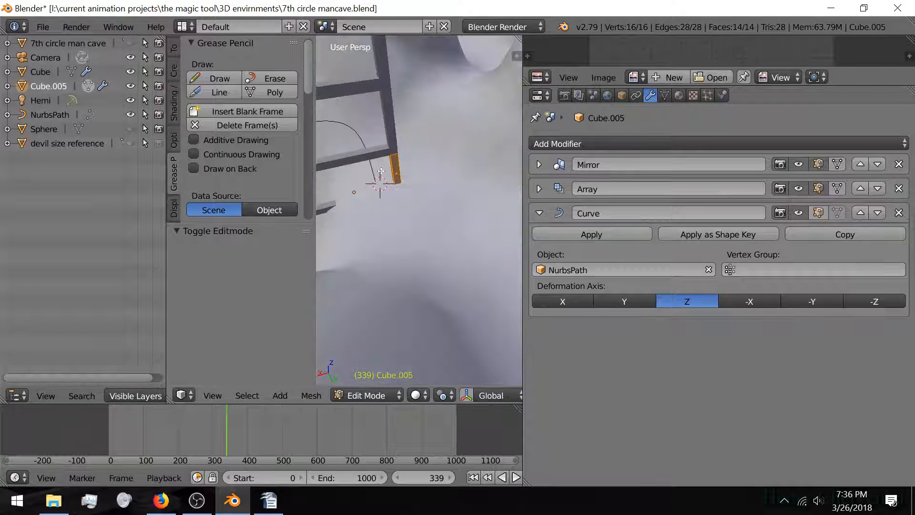
scroll(382, 171, up, 5)
middle_drag(462, 172, 345, 160)
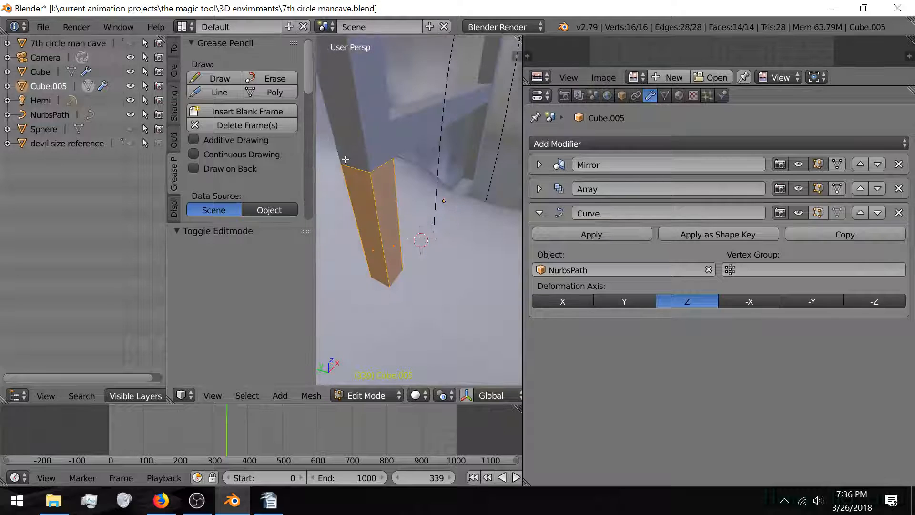
key(z)
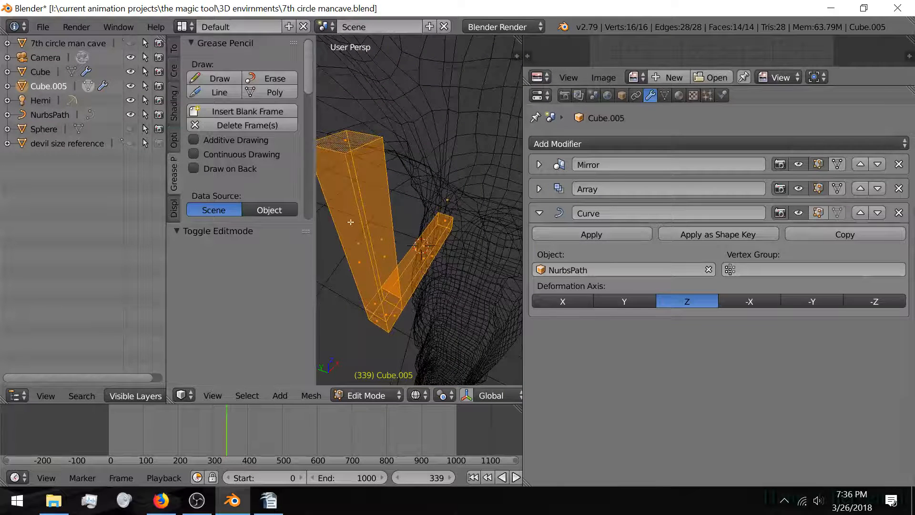
middle_drag(351, 222, 377, 196)
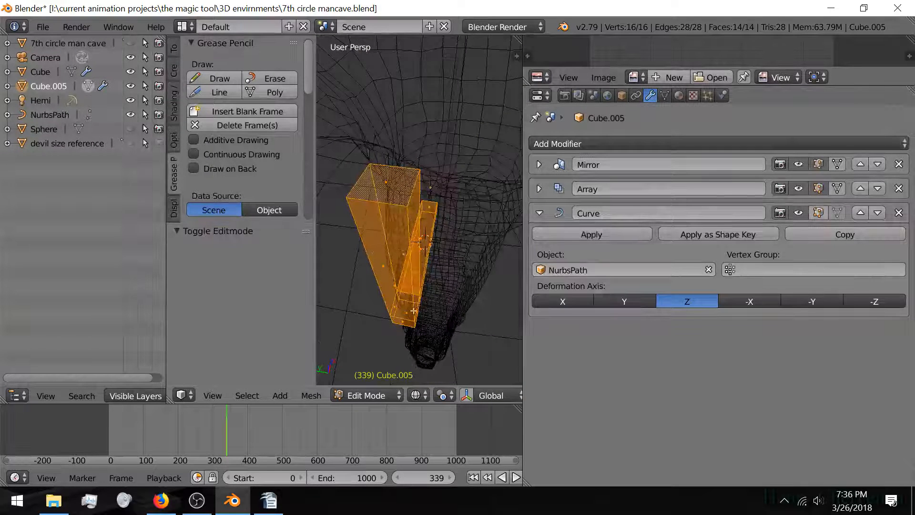
middle_drag(413, 310, 403, 214)
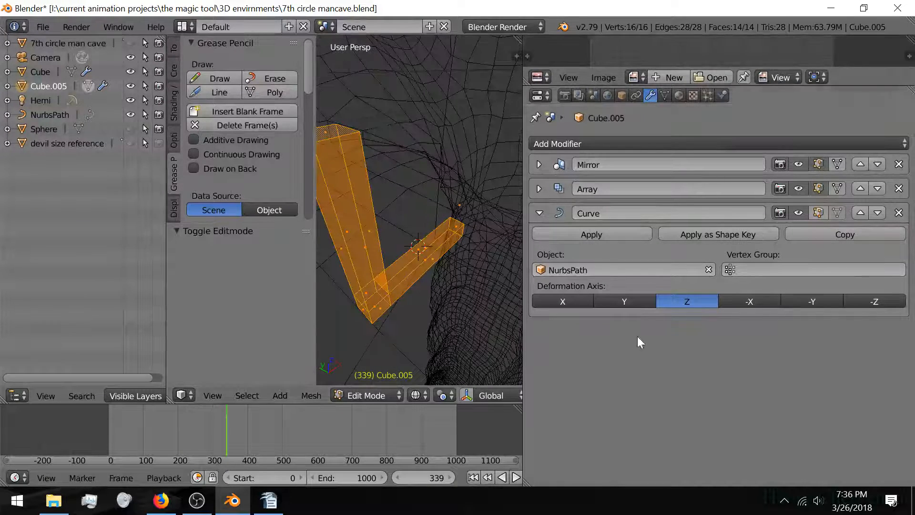
Step: Expand the Array modifier and enable Merge with a 0.0100 merge distance
click(540, 189)
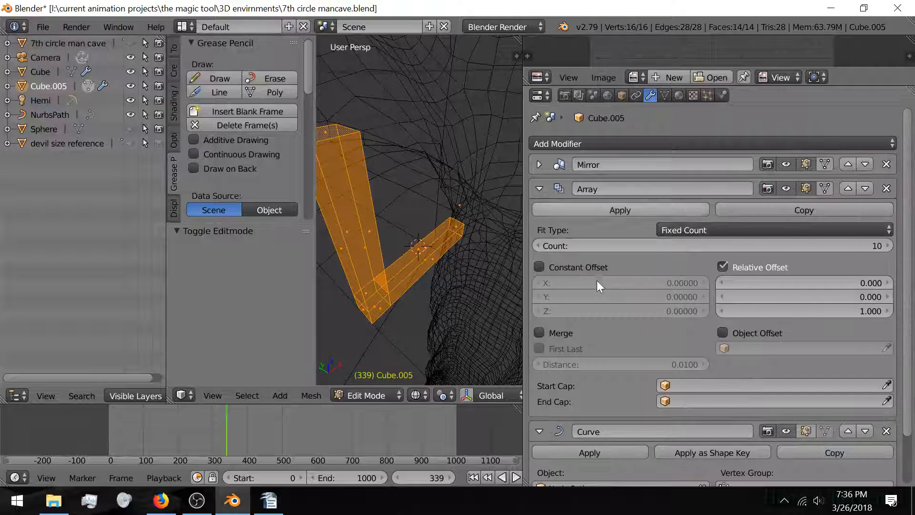
click(539, 333)
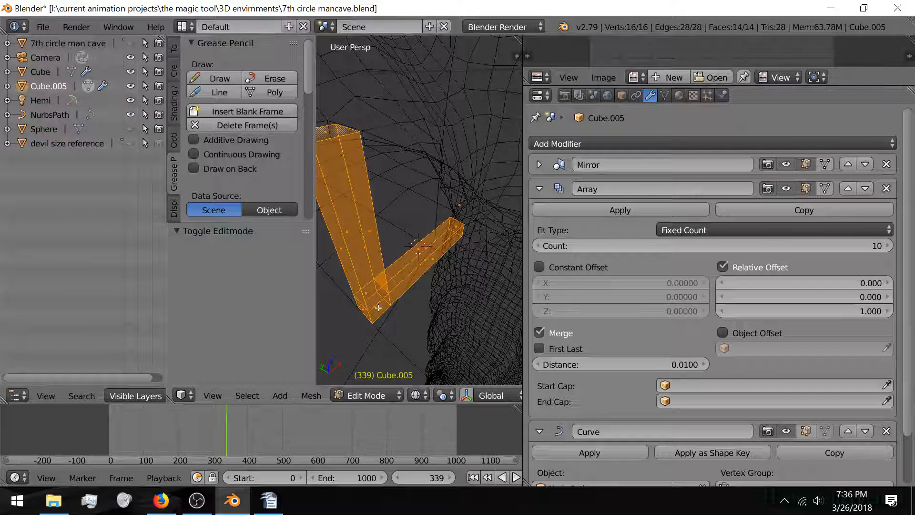
middle_drag(380, 298, 448, 322)
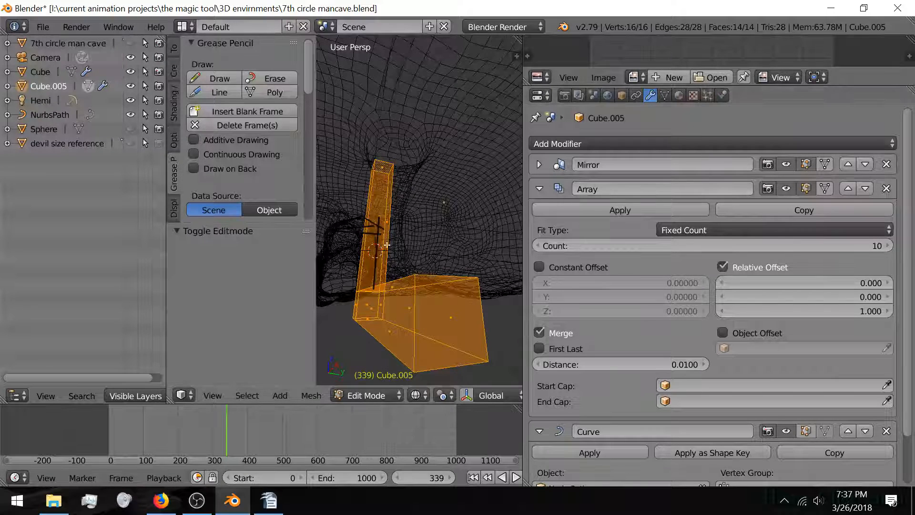
scroll(382, 251, down, 3)
middle_drag(385, 269, 398, 278)
scroll(398, 278, up, 4)
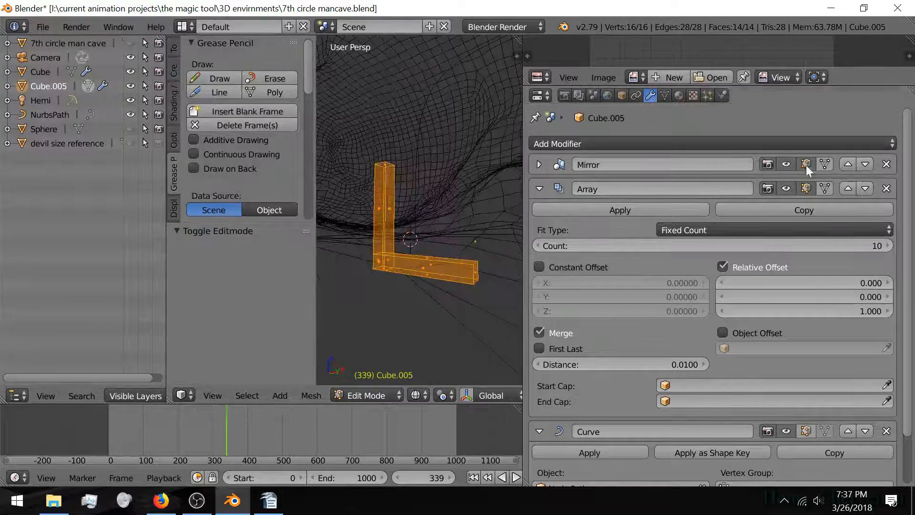
scroll(443, 263, up, 2)
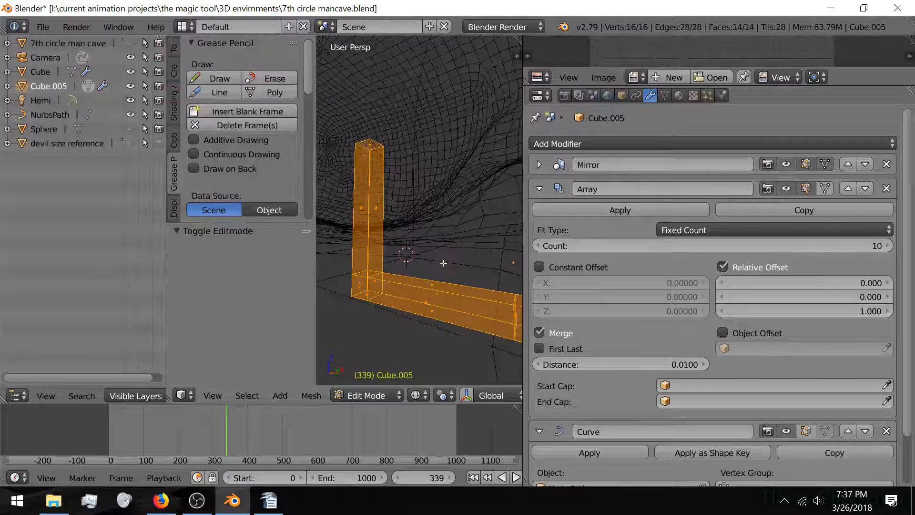
middle_drag(443, 263, 429, 268)
Step: Delete the first end face of the ladder piece's mesh
right_click(497, 362)
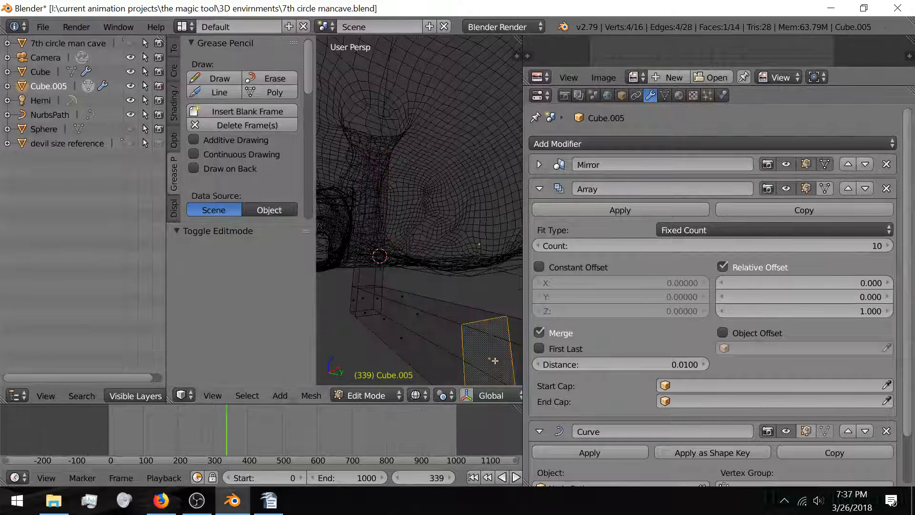
key(x)
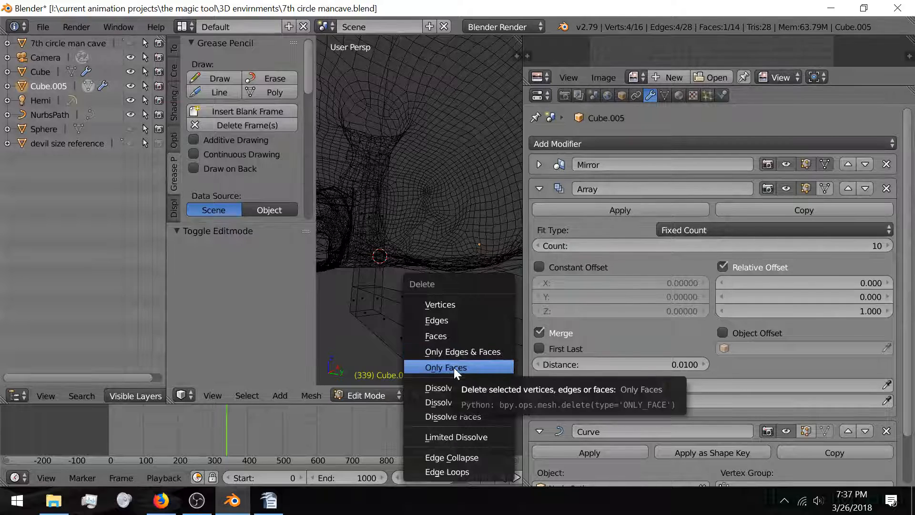
click(454, 340)
middle_drag(363, 333, 496, 308)
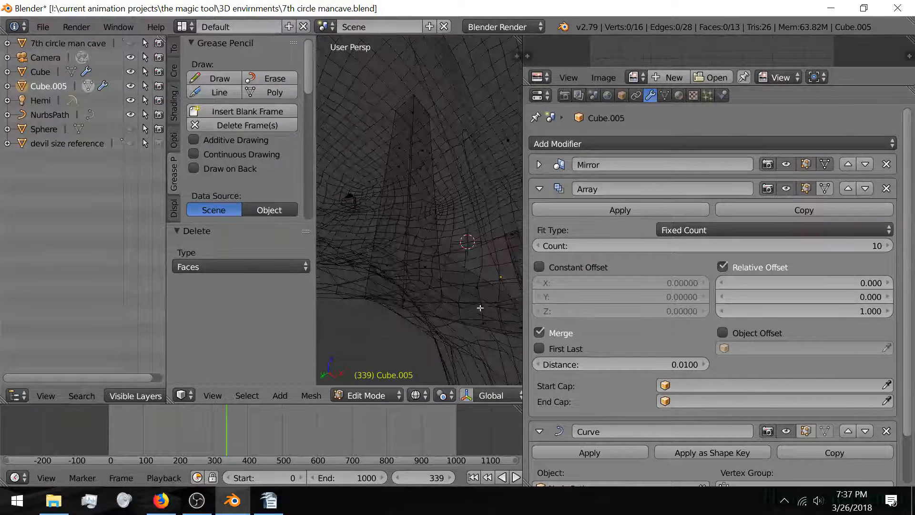
Step: Select another face, then back out of deleting it and toggle shading to inspect the mesh
right_click(399, 304)
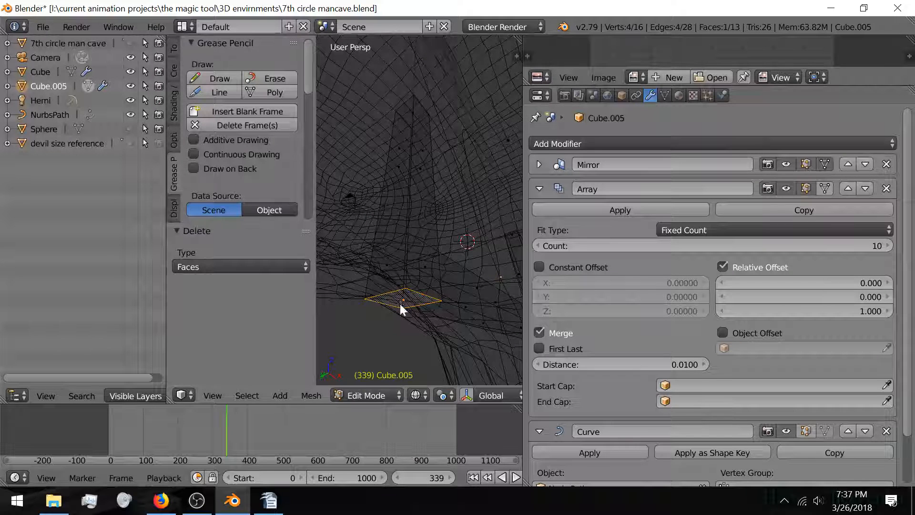
key(x)
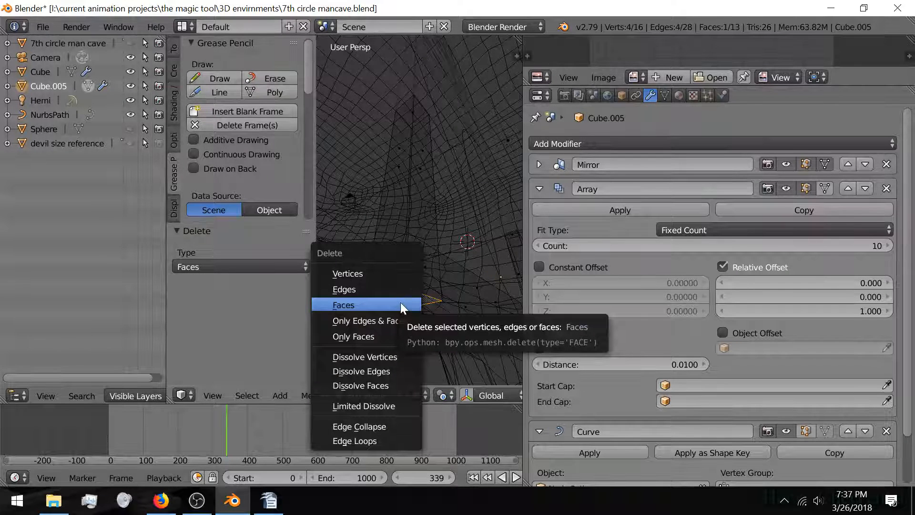
key(Escape)
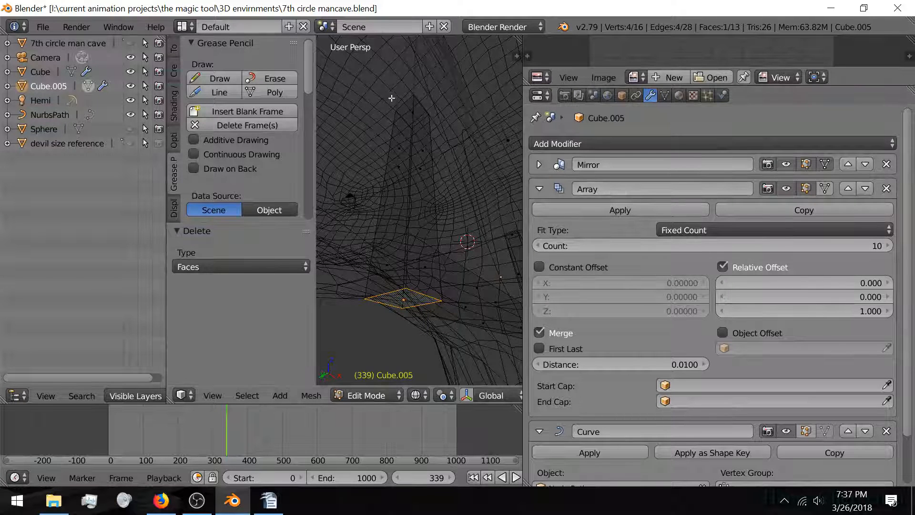
mouse_move(397, 144)
middle_down()
mouse_move(384, 202)
mouse_move(397, 255)
mouse_move(405, 191)
middle_up()
key(z)
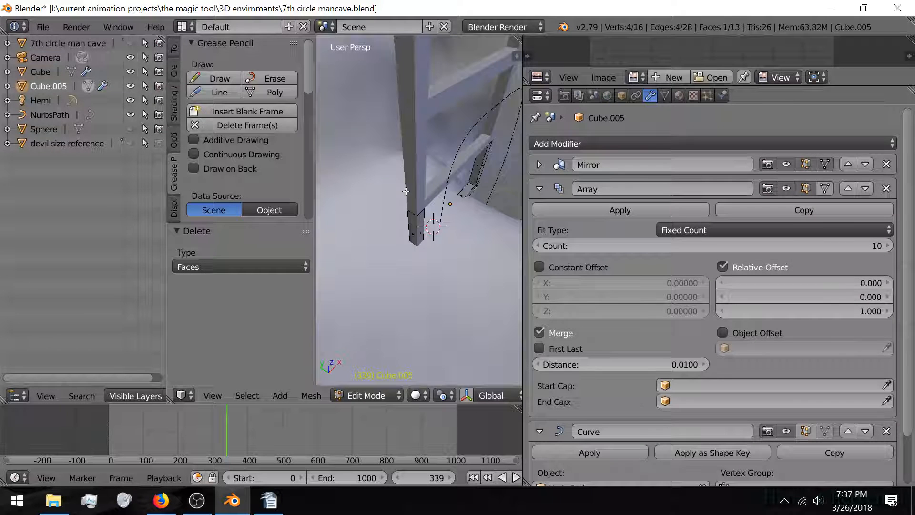
scroll(405, 192, up, 4)
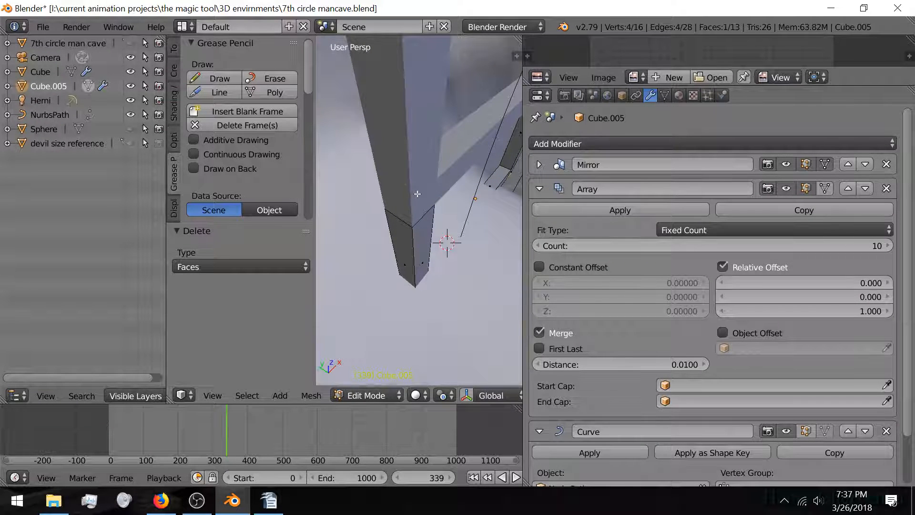
scroll(412, 205, up, 4)
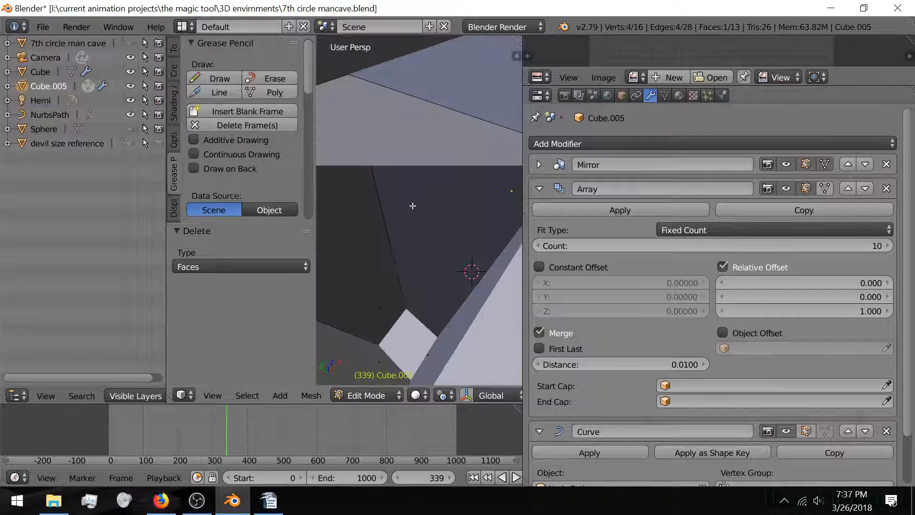
scroll(413, 208, down, 1)
Step: In wireframe view, delete the selected face of the pillar
middle_drag(411, 213, 421, 220)
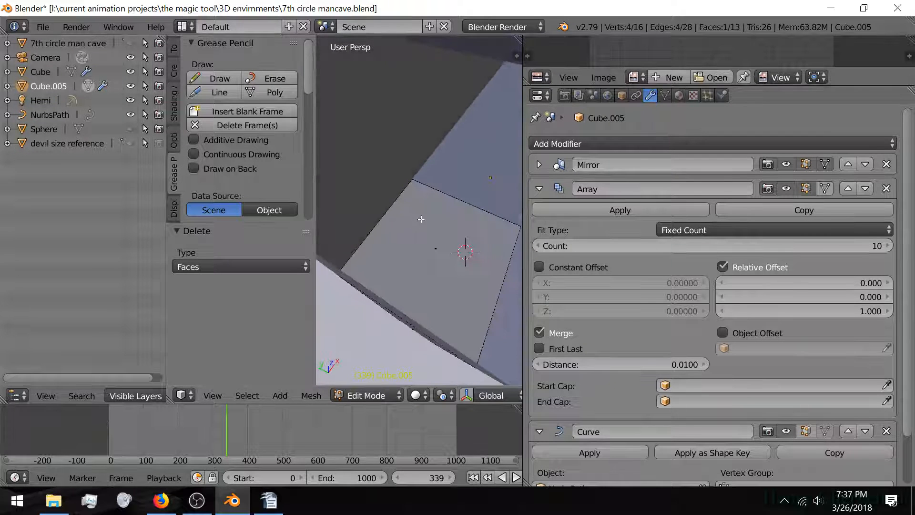
key(z)
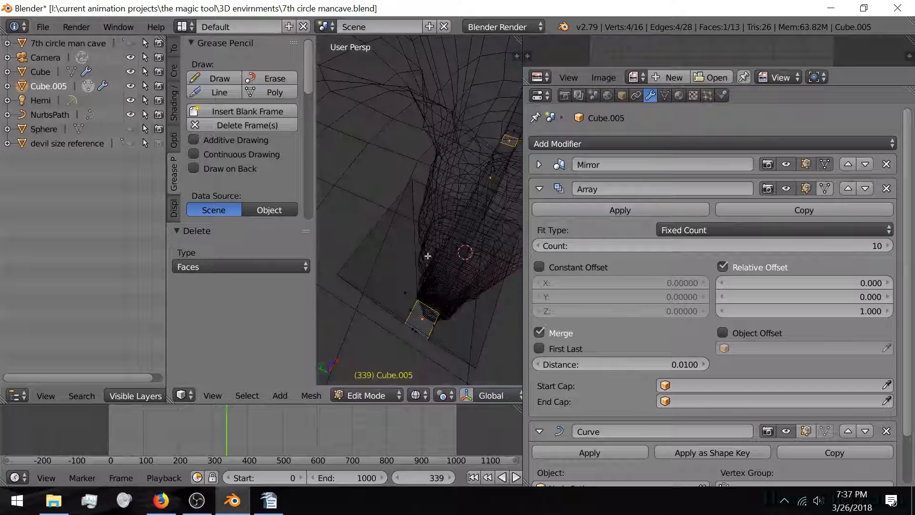
key(z)
key(x)
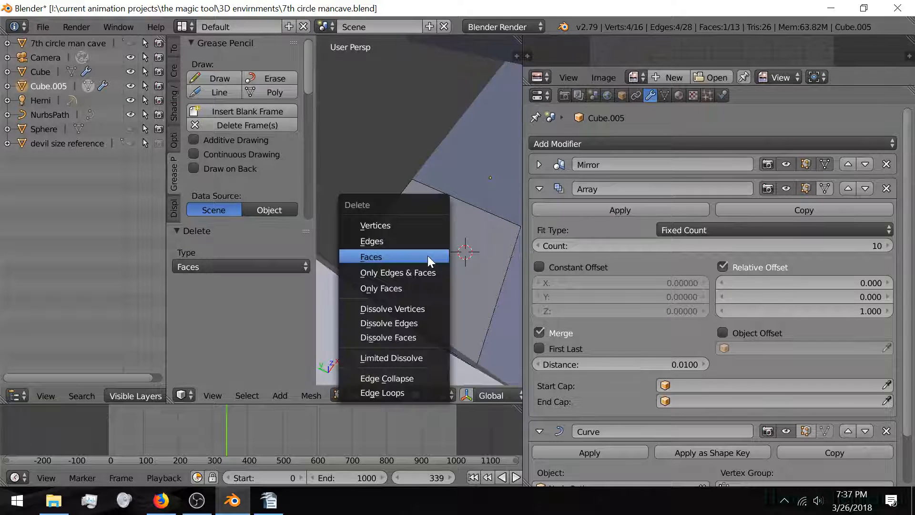
click(427, 255)
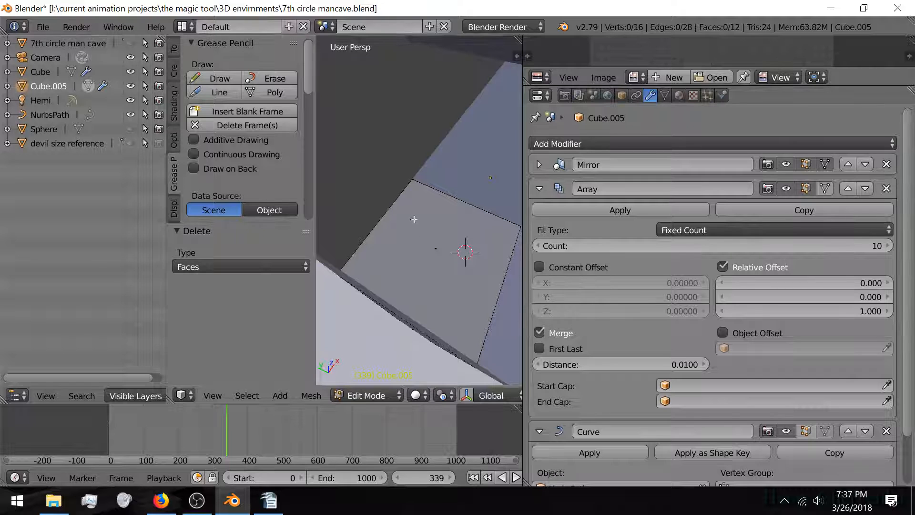
Step: Delete the face at the piece's other end and return to Object Mode
middle_drag(439, 253, 387, 196)
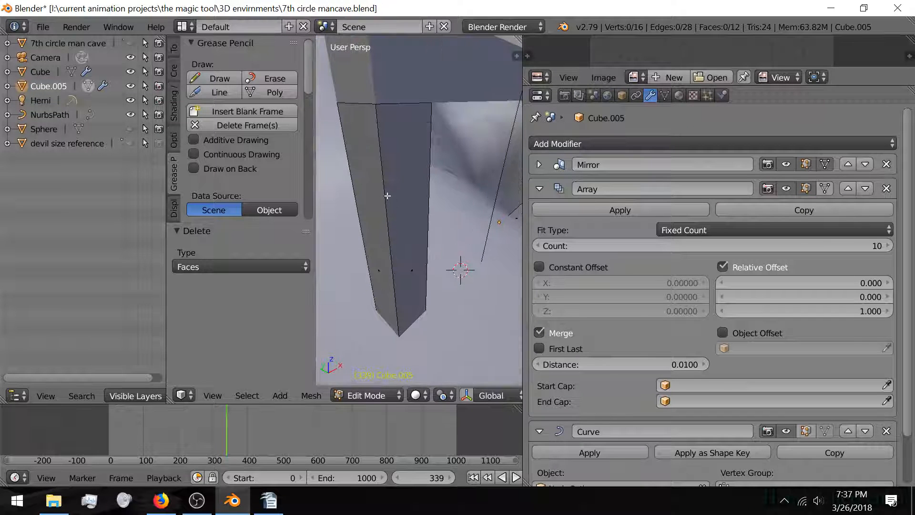
middle_drag(392, 227, 413, 267)
right_click(424, 278)
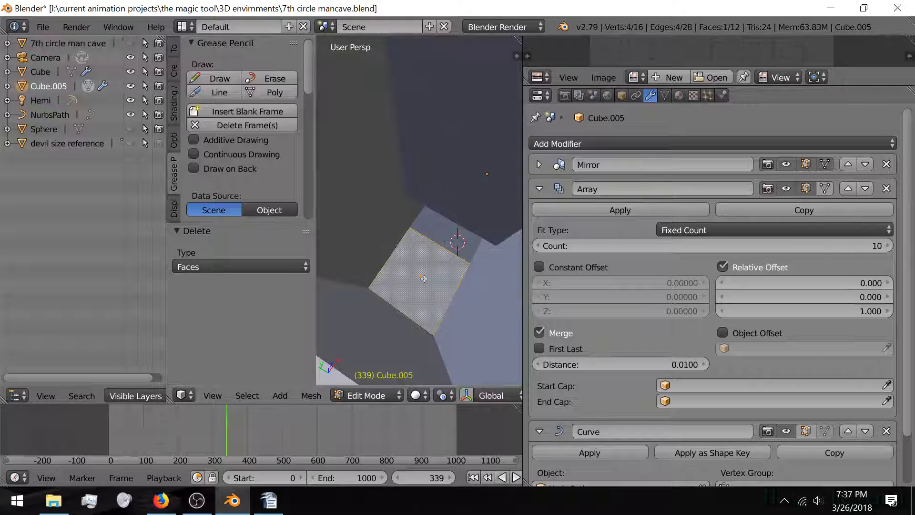
key(x)
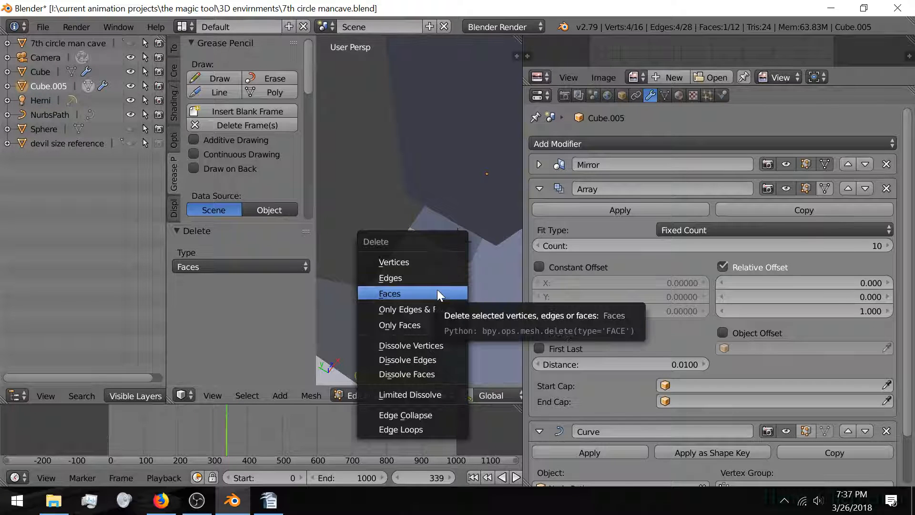
click(437, 290)
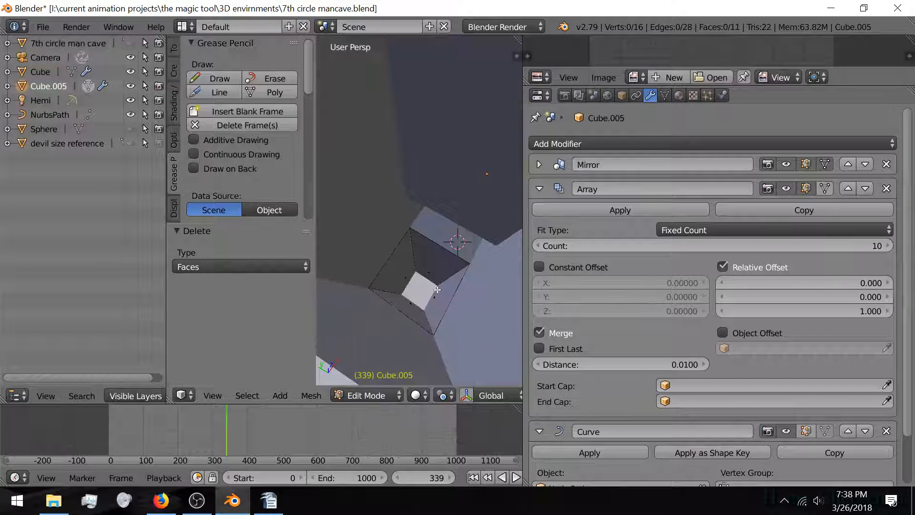
middle_drag(437, 289, 417, 256)
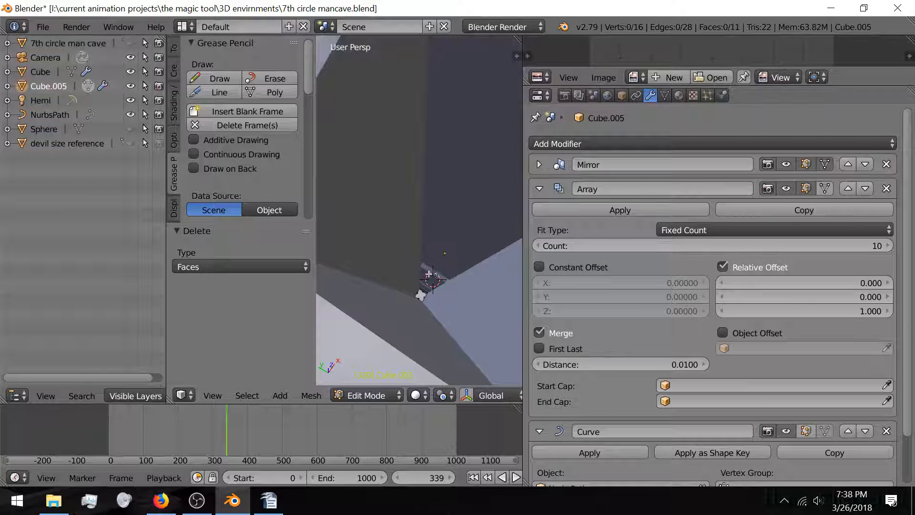
scroll(429, 274, down, 2)
middle_drag(394, 218, 363, 113)
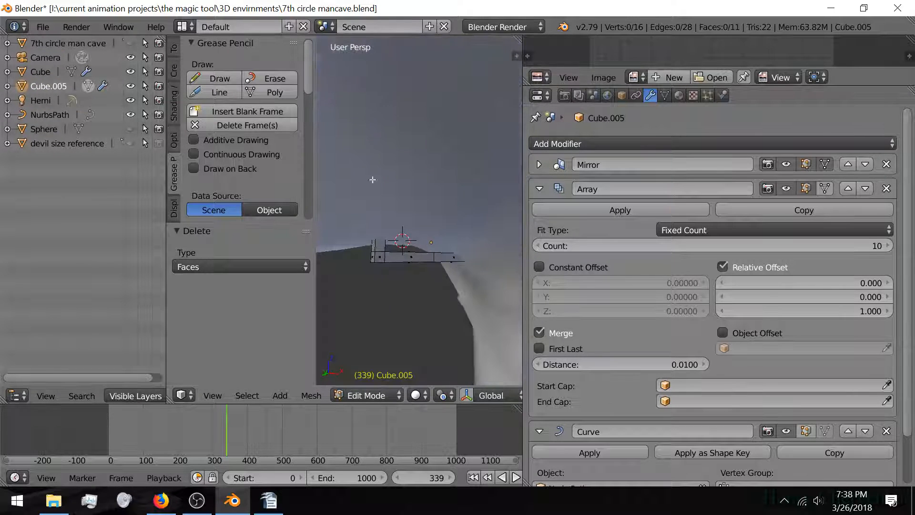
middle_drag(372, 179, 468, 301)
key(Tab)
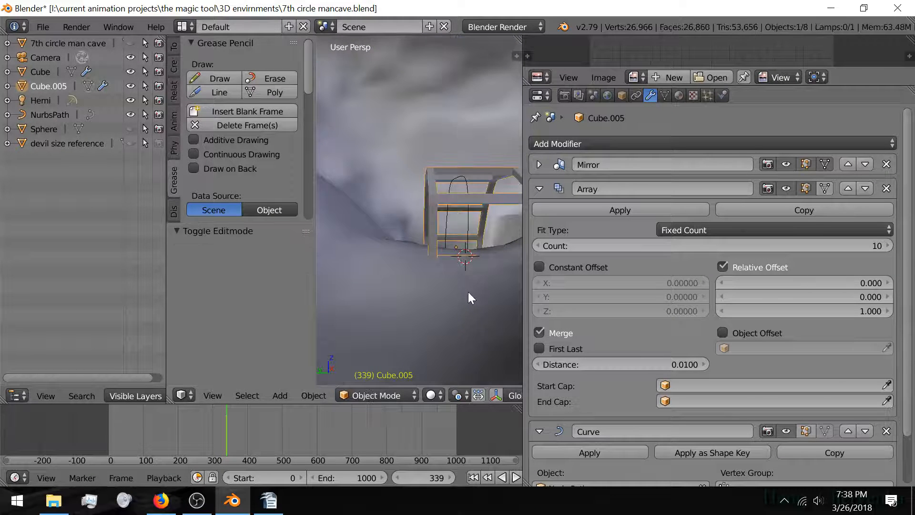
Step: Collapse the Array and Curve panels and add a Subdivision Surface modifier
middle_drag(462, 248, 456, 269)
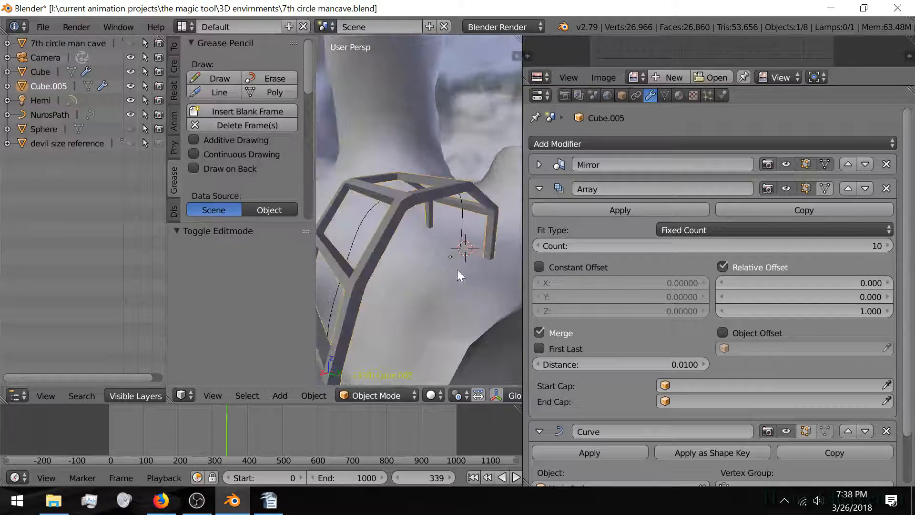
click(540, 188)
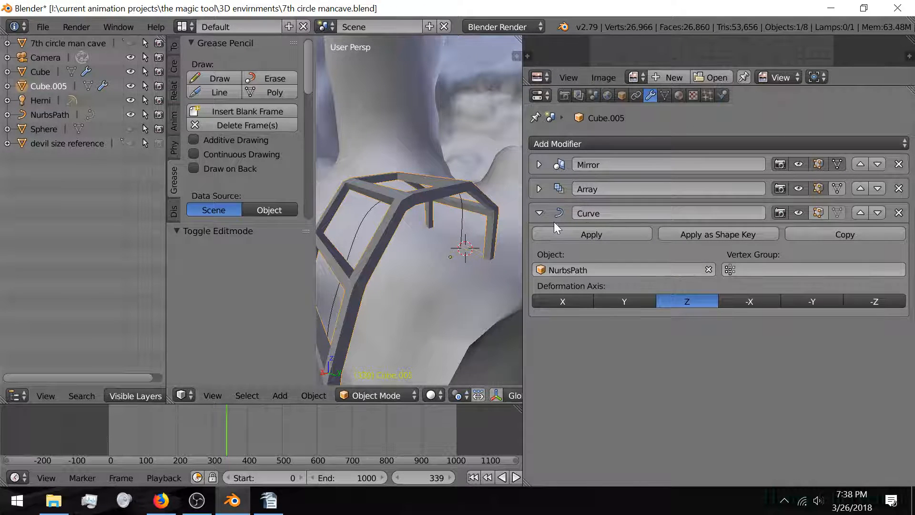
click(540, 213)
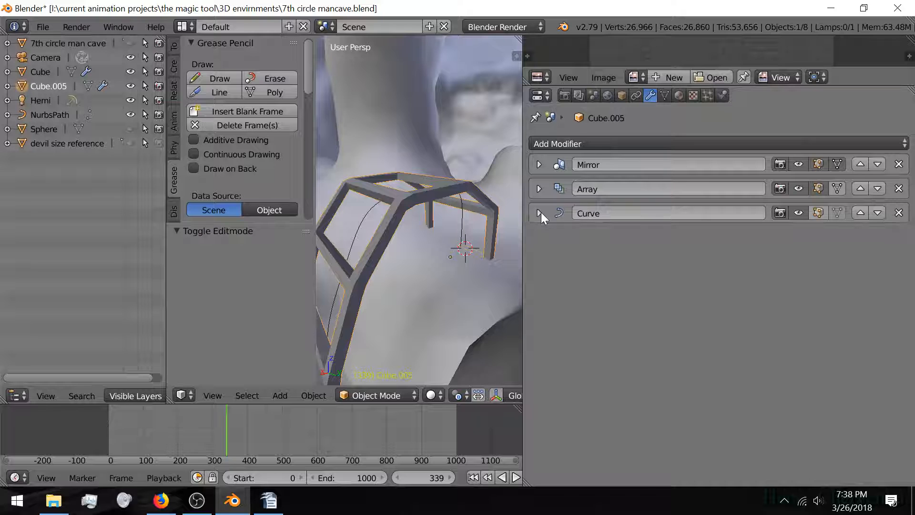
click(579, 143)
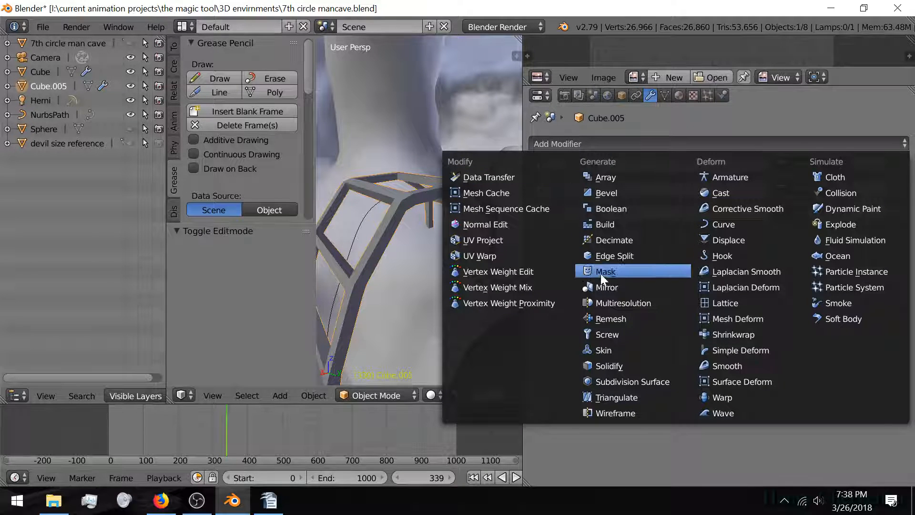
click(611, 379)
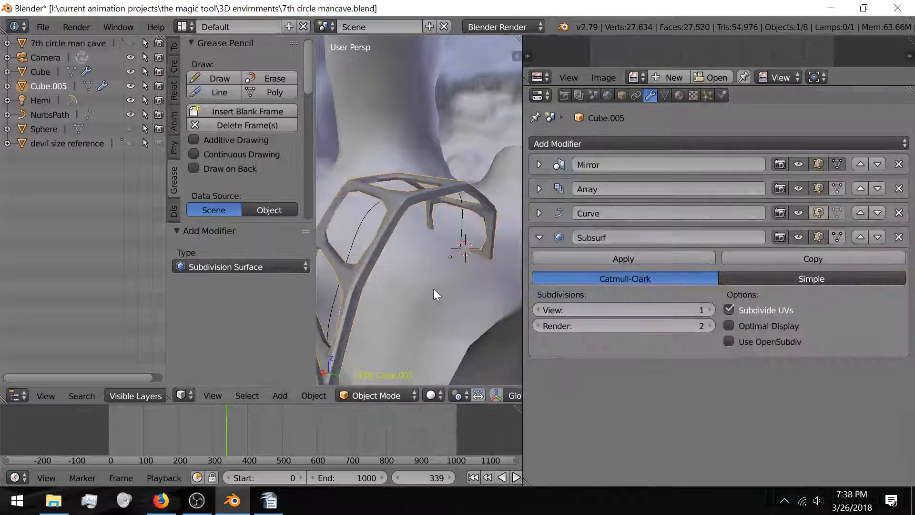
Step: Enter Edit Mode, view the left leg upright, and start a loop cut (Ctrl+R)
middle_drag(410, 282, 607, 286)
scroll(425, 237, up, 3)
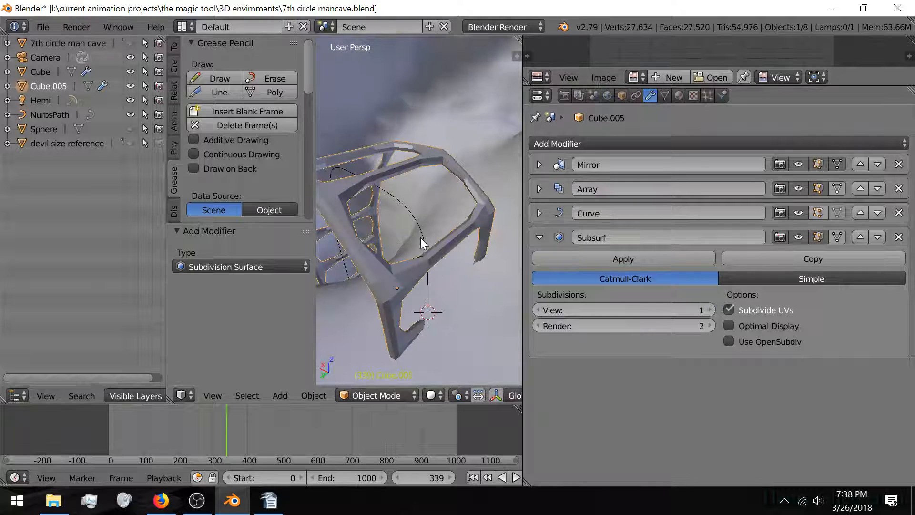
key(Tab)
middle_drag(401, 263, 418, 230)
scroll(390, 254, up, 3)
middle_drag(377, 261, 424, 235)
scroll(379, 253, up, 3)
key(ctrl+r)
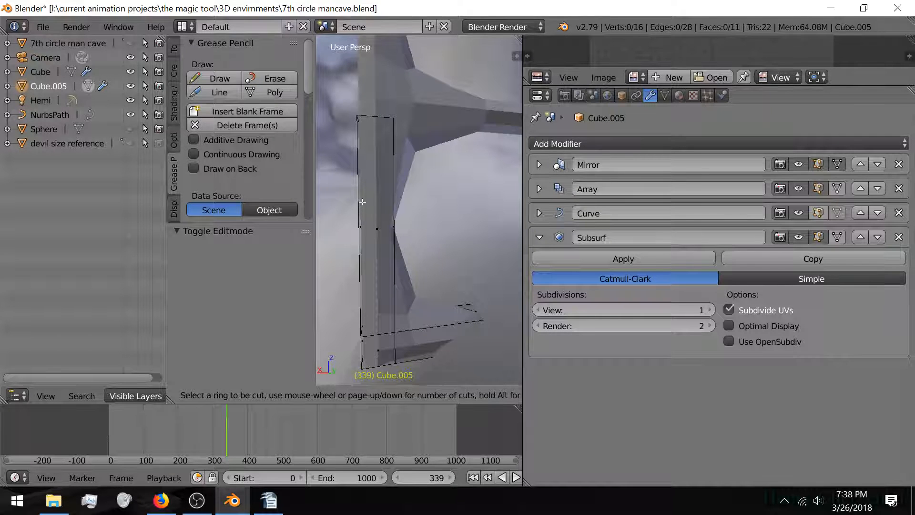
Step: Cancel the loop cut and set the pivot point to Individual Origins
key(Escape)
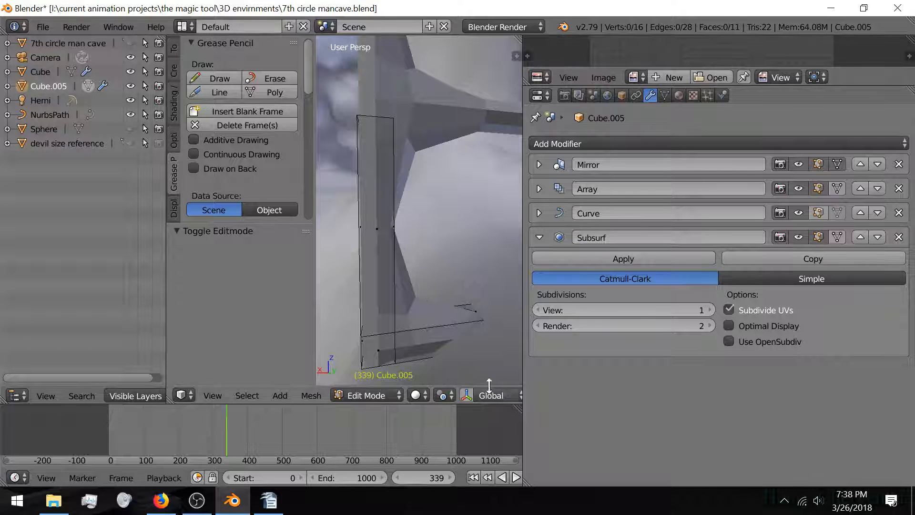
scroll(450, 405, down, 3)
scroll(450, 396, down, 5)
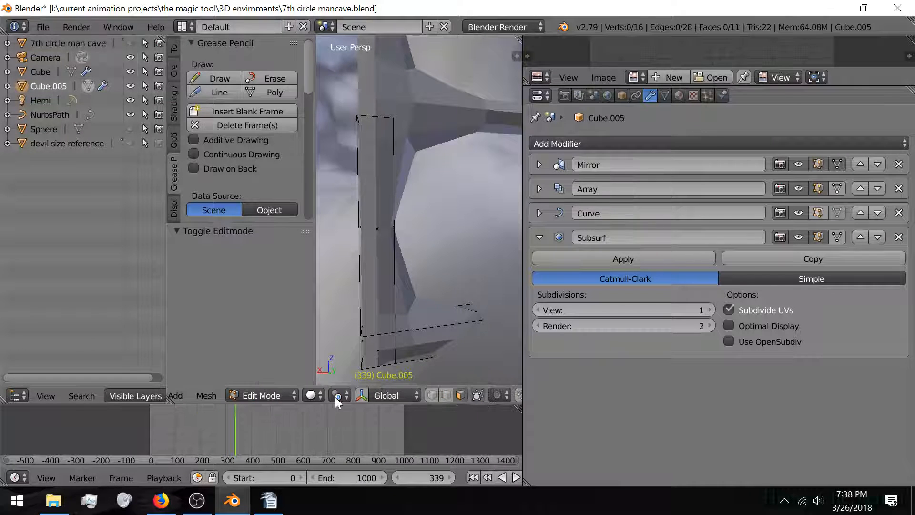
click(332, 396)
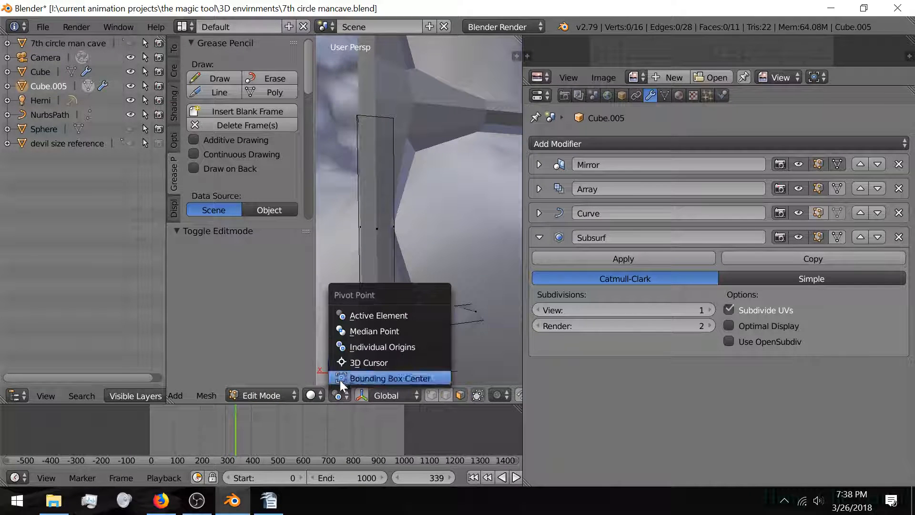
click(359, 345)
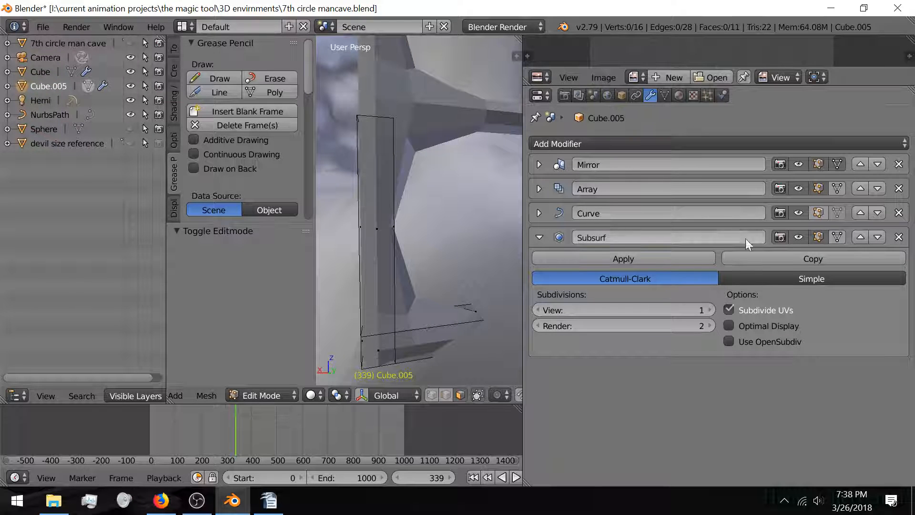
Step: Hide the Curve and Subsurf modifiers in Edit Mode while testing loop cuts
click(819, 215)
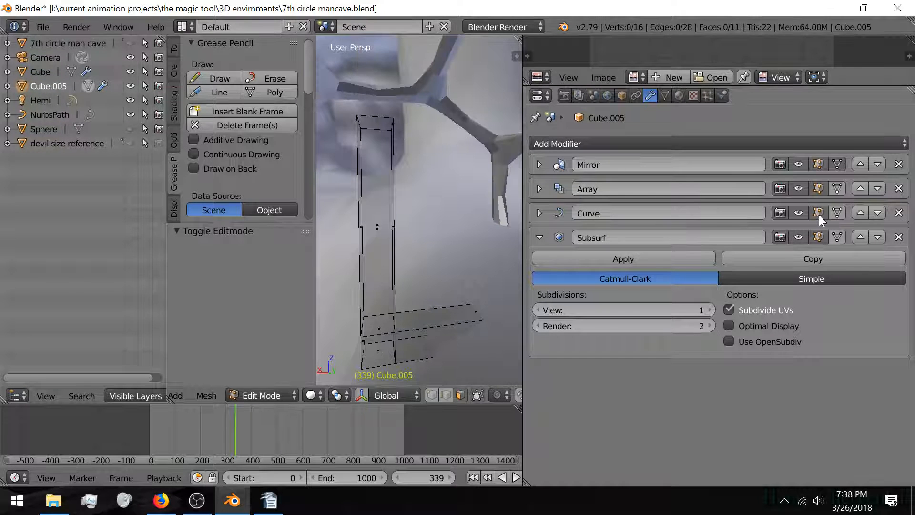
click(819, 214)
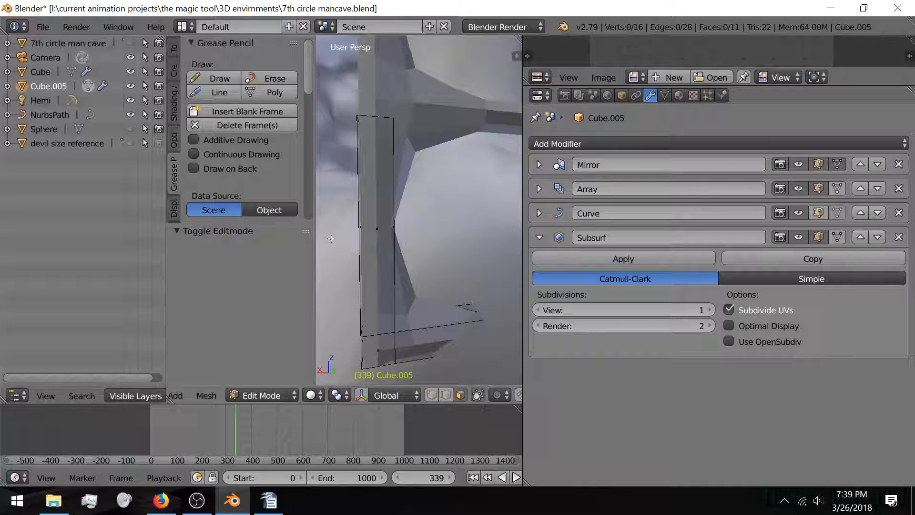
click(806, 212)
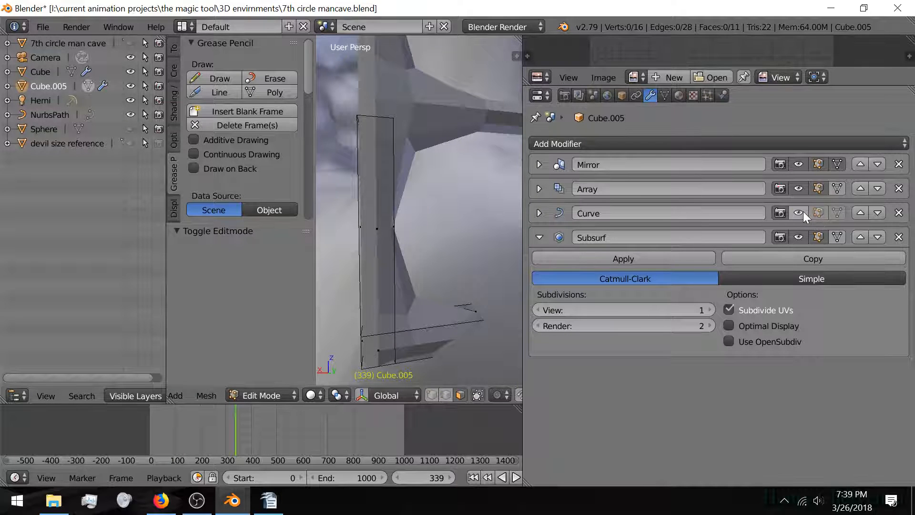
key(ctrl+r)
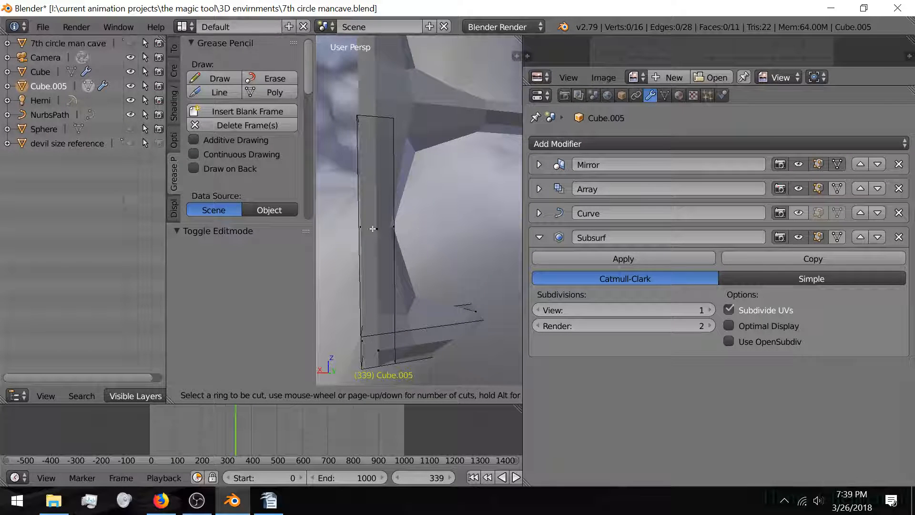
key(Escape)
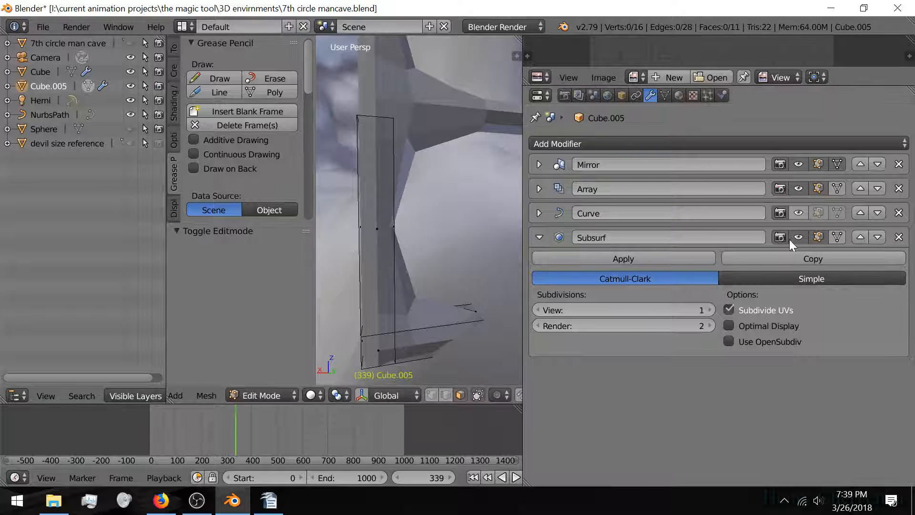
click(818, 237)
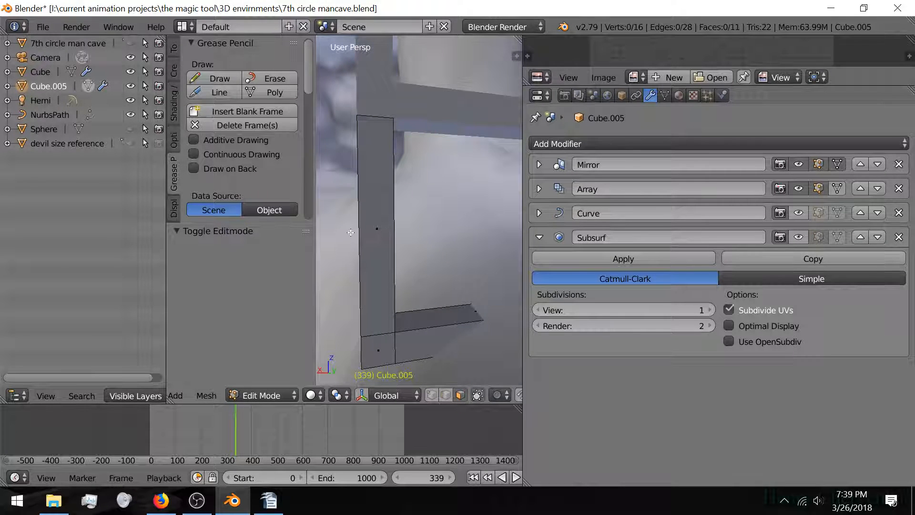
key(ctrl+r)
key(Escape)
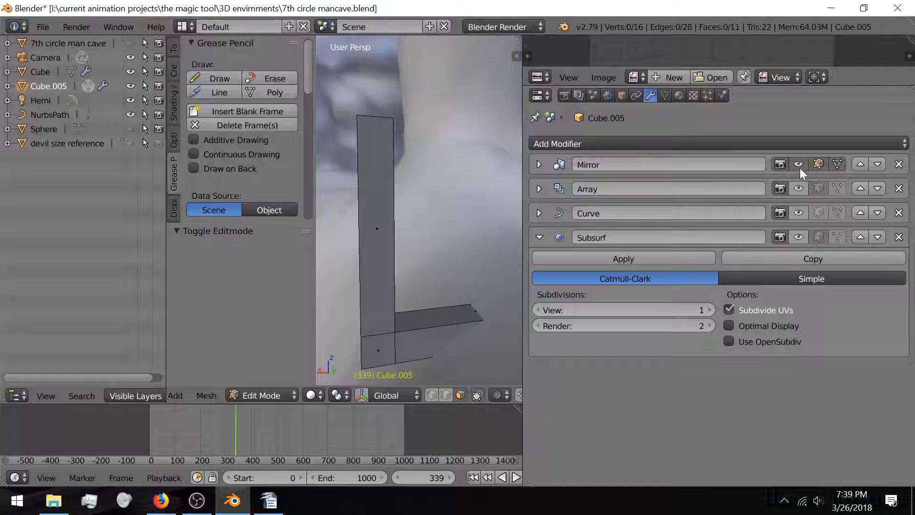
Step: Re-enable edit-mode display on the Mirror, Array, Curve and Subsurf modifiers
click(819, 164)
middle_drag(410, 265, 424, 200)
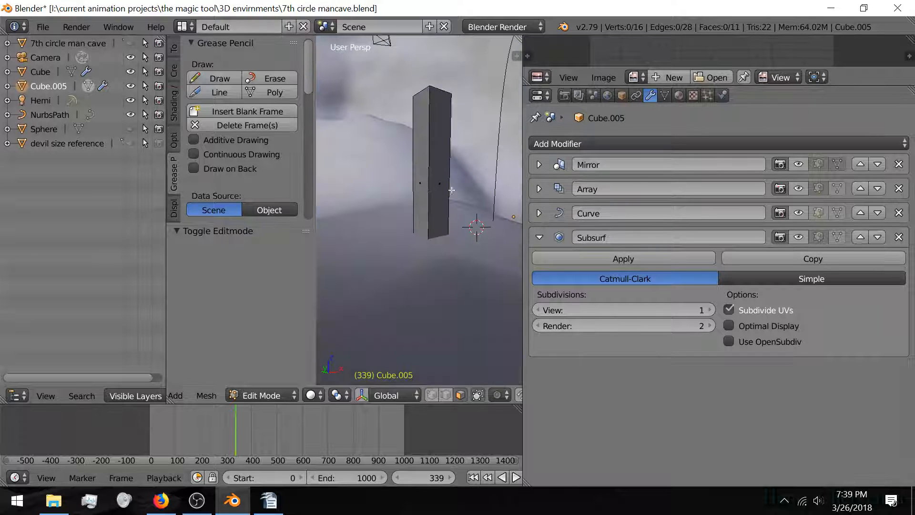
click(799, 161)
click(800, 189)
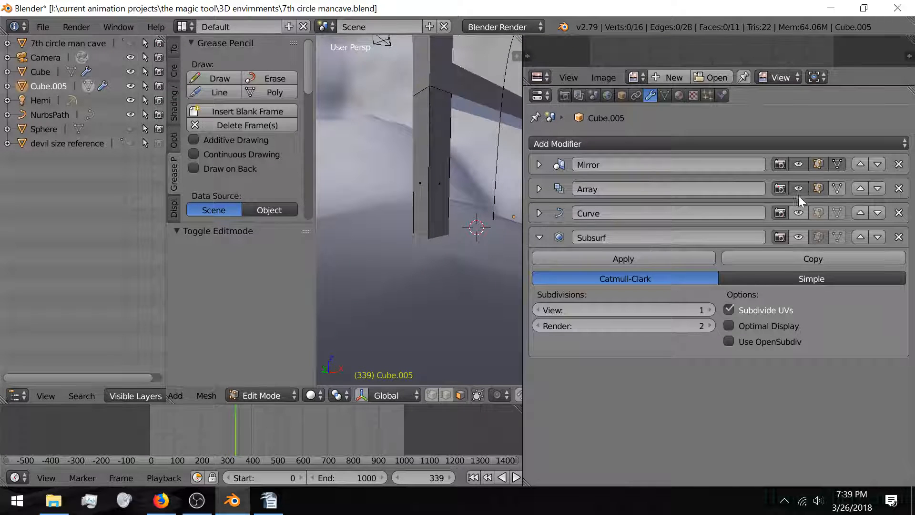
click(799, 214)
click(798, 237)
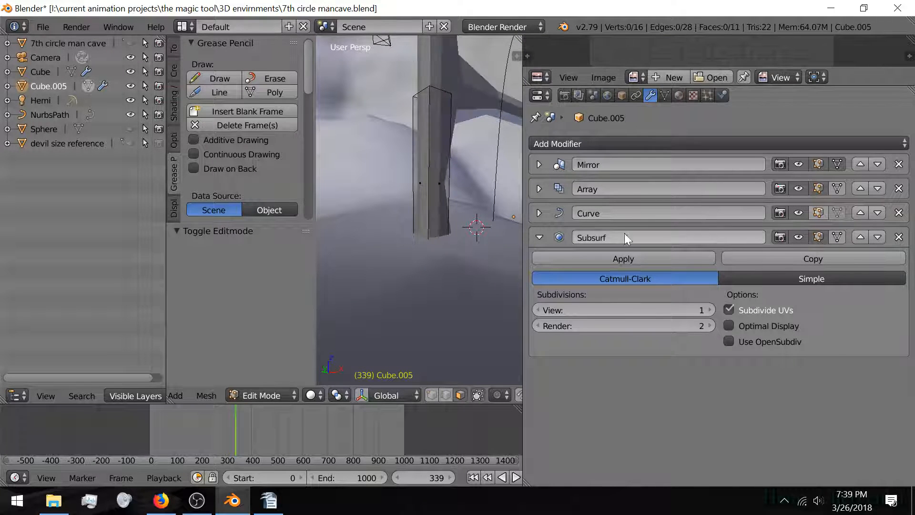
mouse_move(340, 187)
middle_down()
mouse_move(333, 181)
mouse_move(344, 185)
middle_up()
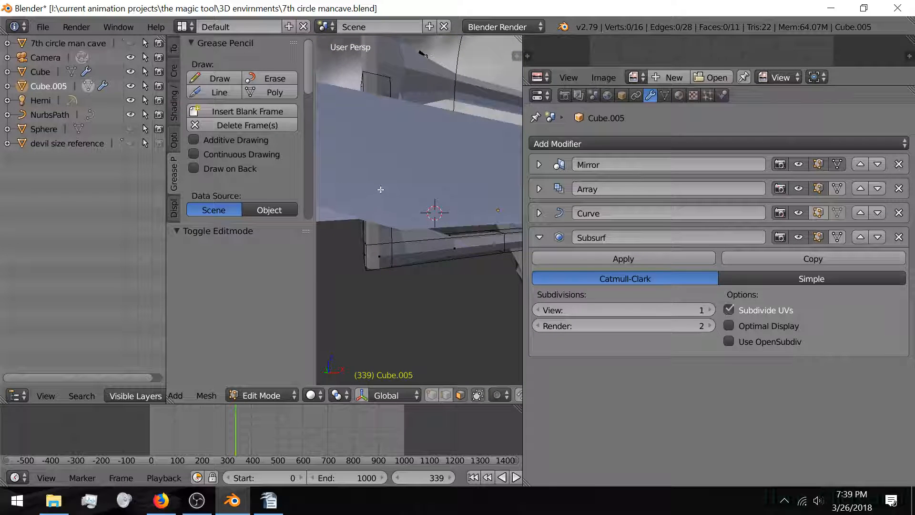
Step: Cut three edge loops across the rung, each slid near an edge, then exit to Object Mode
key(ctrl+r)
click(363, 176)
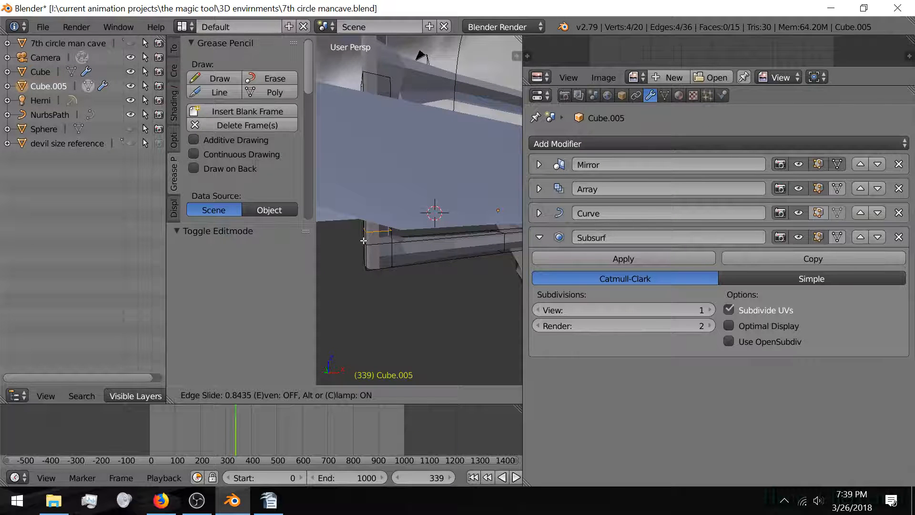
click(372, 232)
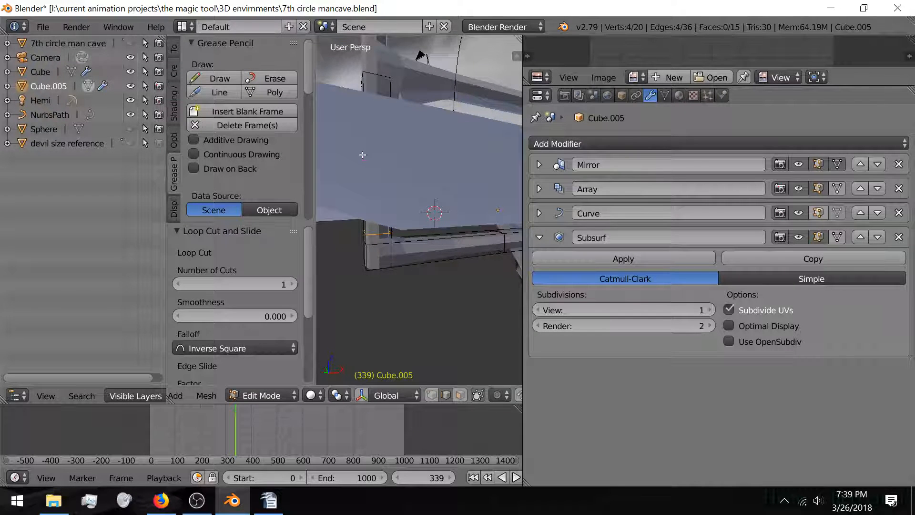
key(ctrl+r)
click(365, 115)
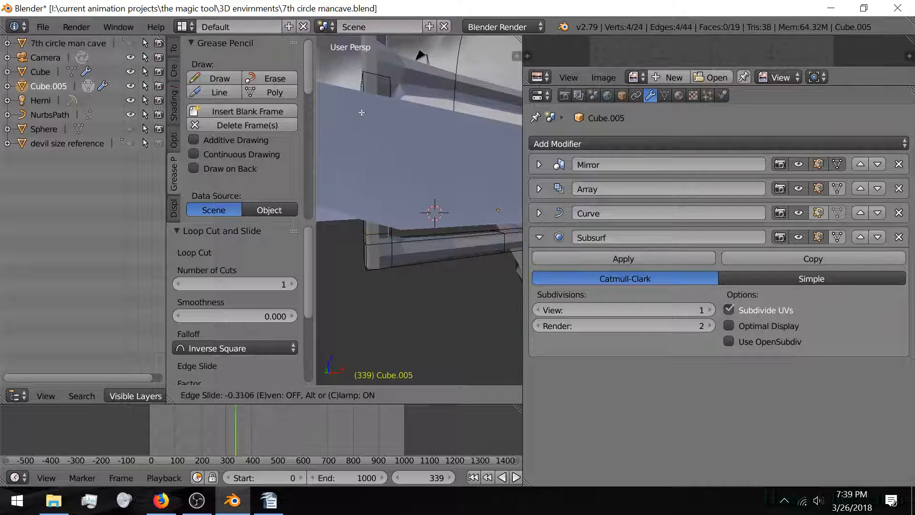
click(363, 76)
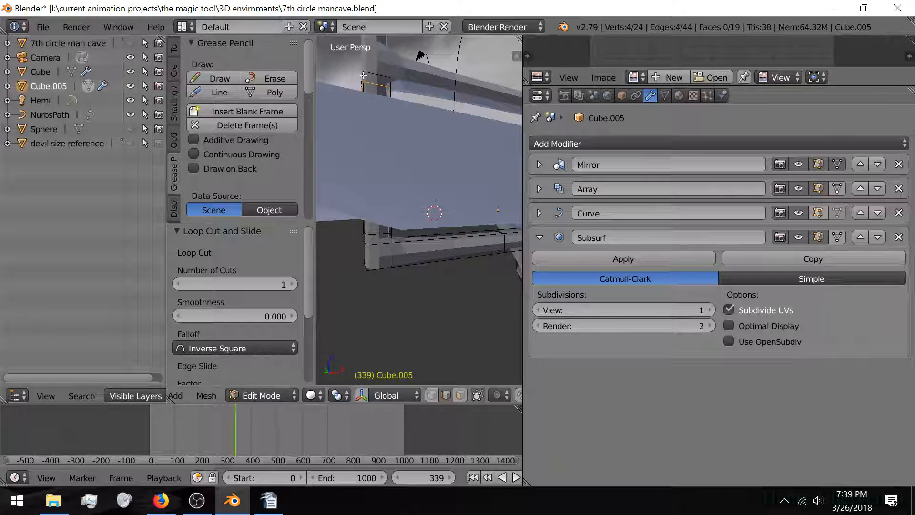
key(ctrl+r)
click(411, 250)
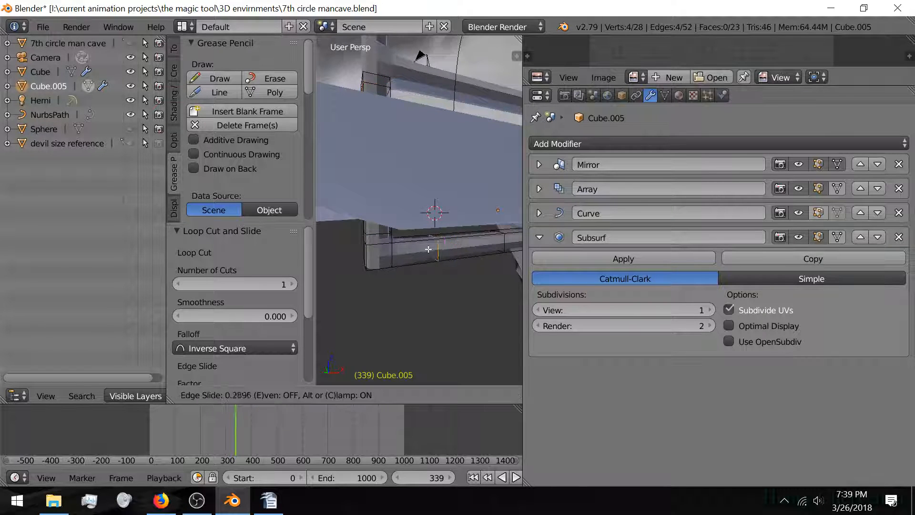
click(411, 256)
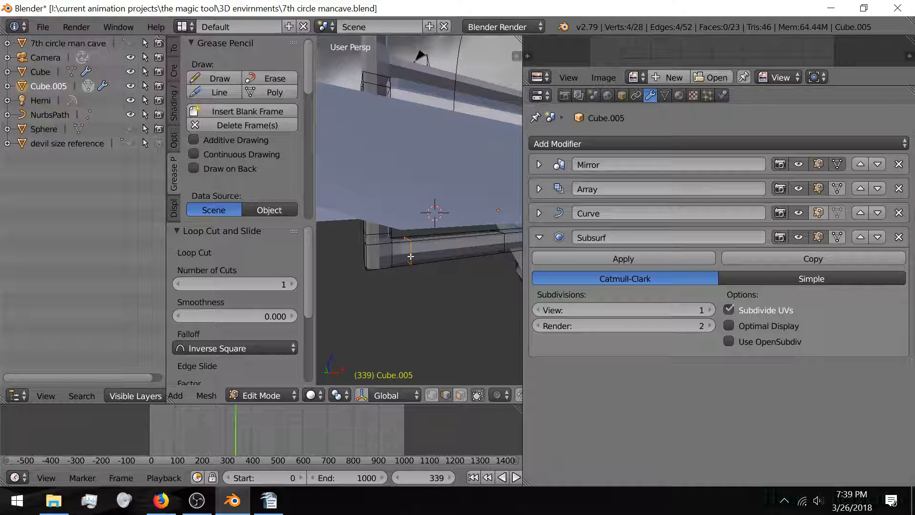
key(Tab)
middle_drag(326, 208, 420, 273)
Step: Inspect the smoothed ladder along the curve, then hide the tool shelf and collapse the Subsurf panel
scroll(433, 236, up, 2)
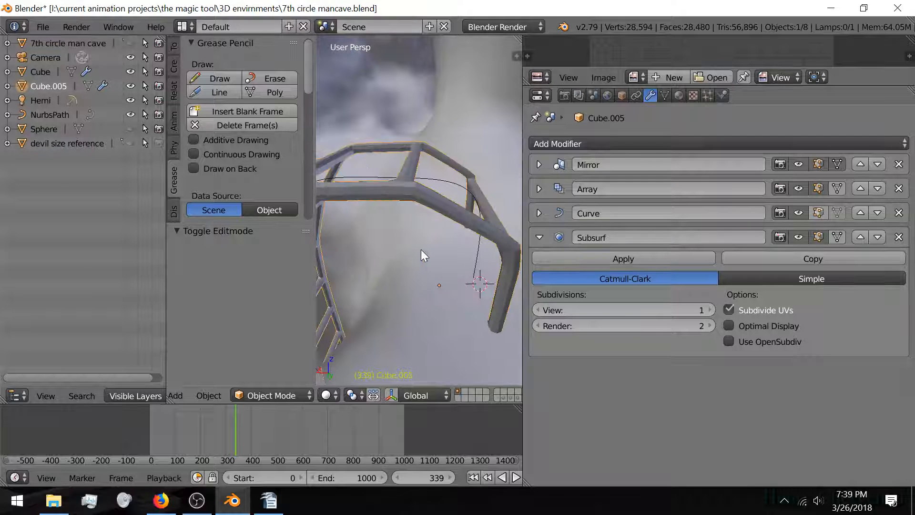
middle_drag(428, 231, 447, 216)
scroll(443, 215, up, 3)
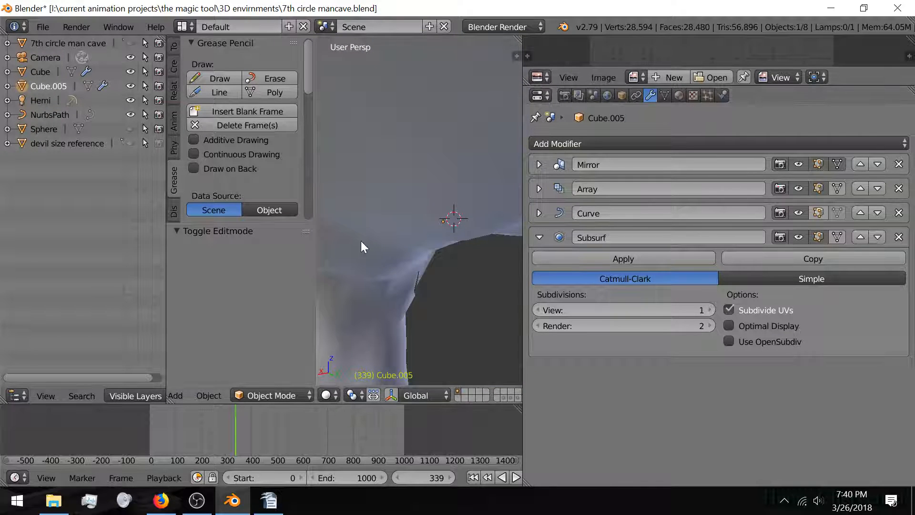
middle_drag(362, 242, 305, 253)
mouse_move(415, 205)
middle_down()
mouse_move(428, 222)
mouse_move(416, 219)
middle_up()
key(t)
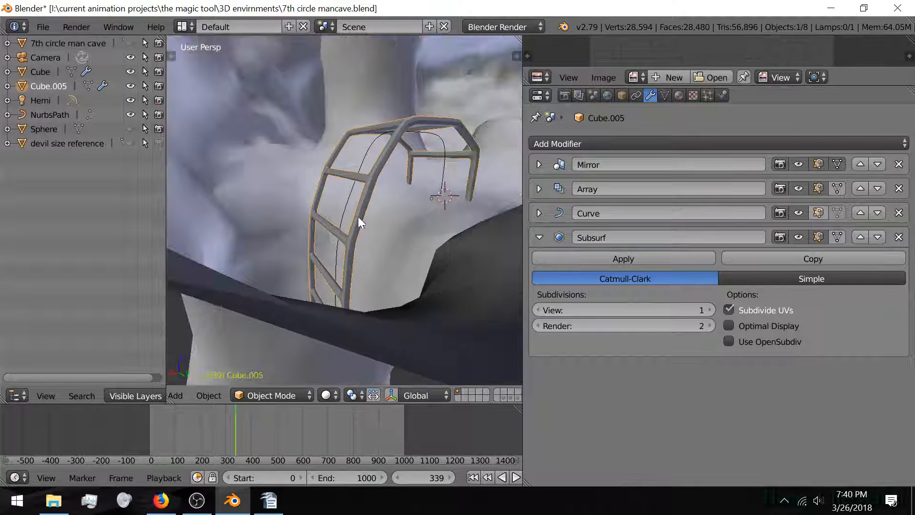
mouse_move(282, 253)
middle_down()
mouse_move(251, 305)
mouse_move(283, 333)
mouse_move(301, 337)
middle_up()
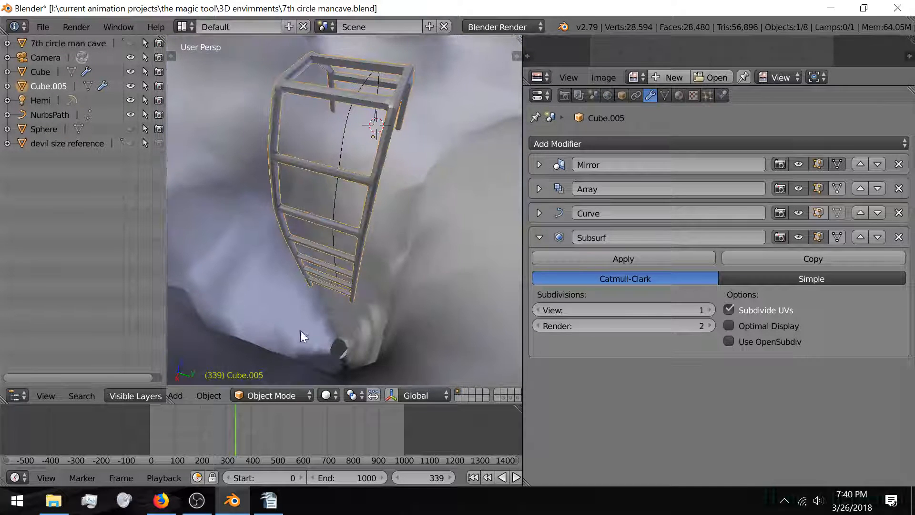
middle_drag(325, 303, 377, 290)
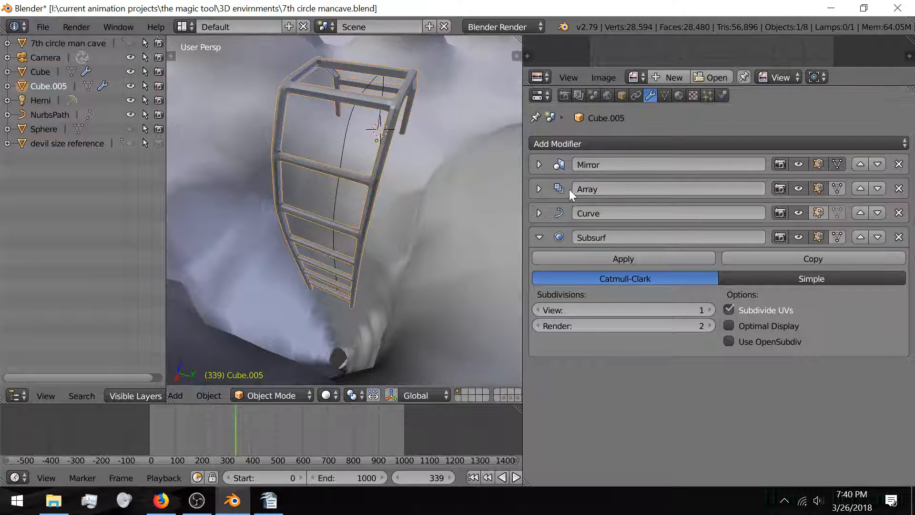
click(539, 237)
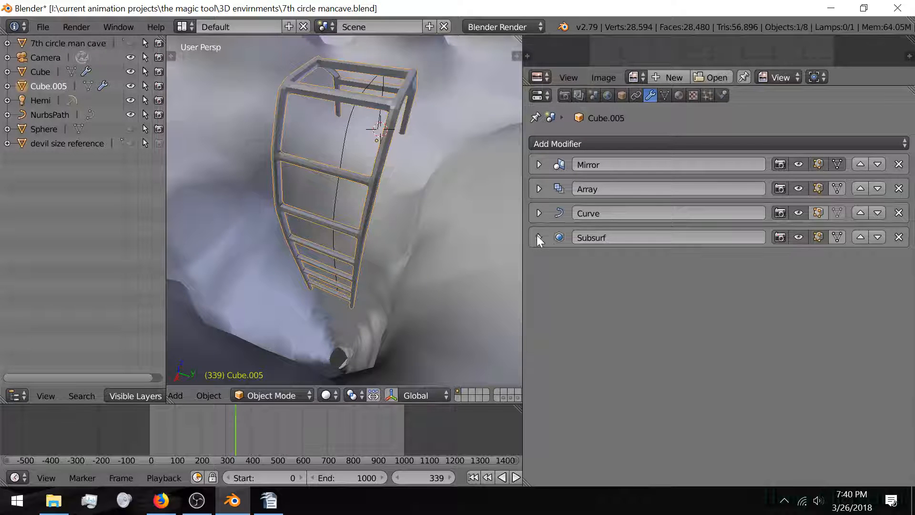
Step: Expand the Array modifier and raise its Count, then lower it to exactly 45
click(540, 189)
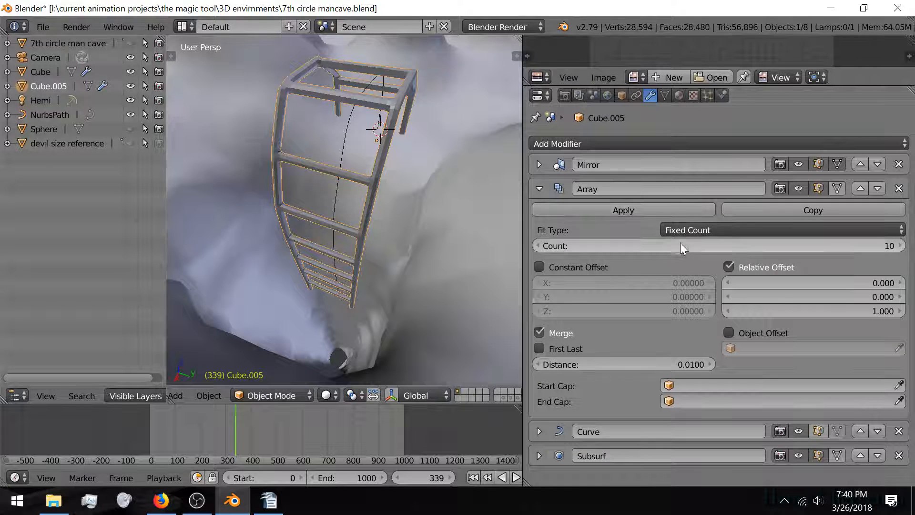
drag(671, 246, 462, 226)
middle_drag(317, 327, 359, 161)
scroll(359, 161, down, 5)
scroll(359, 161, down, 8)
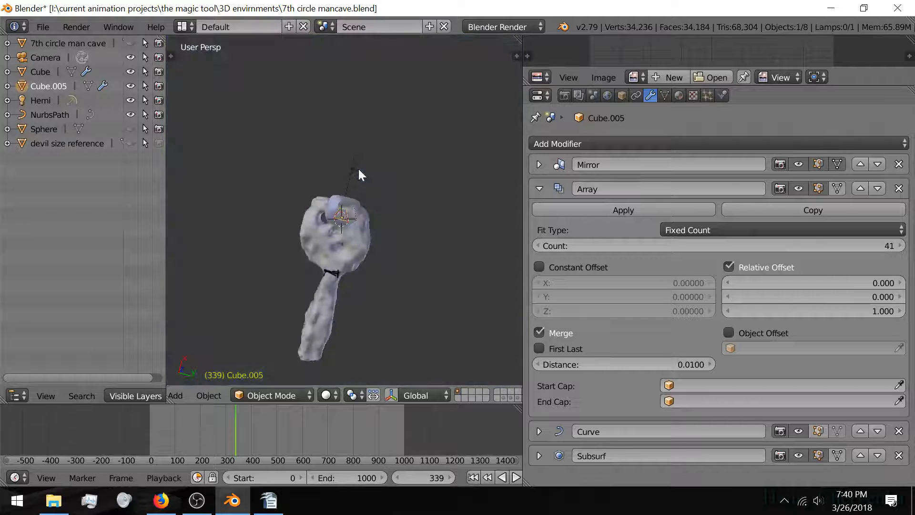
middle_drag(353, 183, 336, 204)
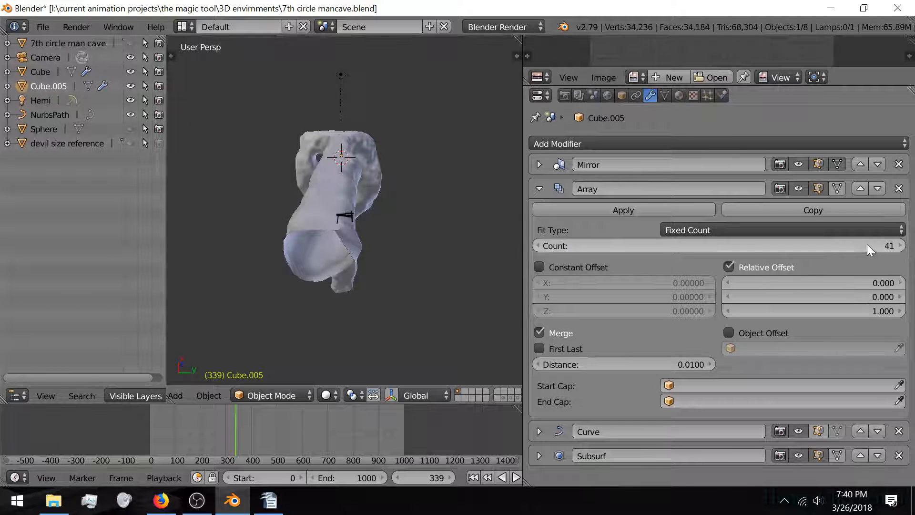
mouse_move(874, 246)
mouse_down()
mouse_move(897, 246)
mouse_move(881, 245)
mouse_up()
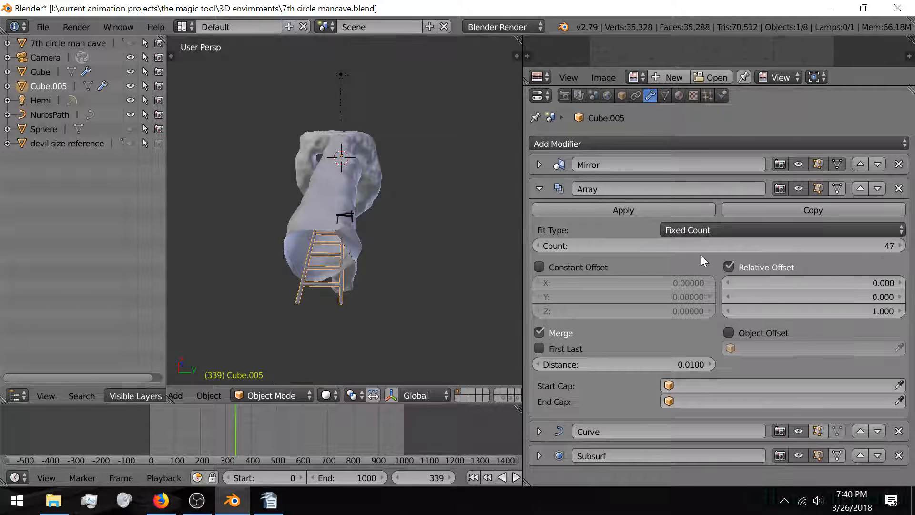
click(537, 245)
click(537, 245)
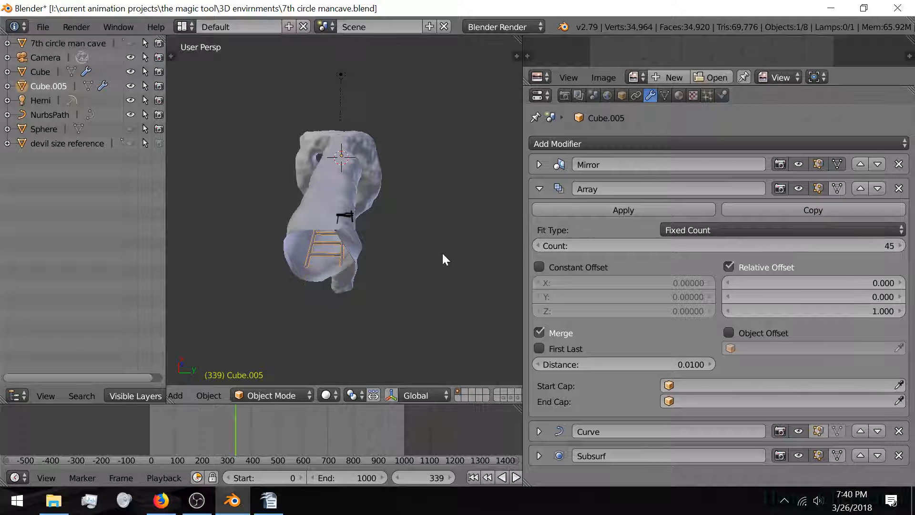
mouse_move(392, 273)
middle_down()
mouse_move(415, 292)
mouse_move(418, 313)
mouse_move(382, 284)
middle_up()
scroll(385, 201, up, 10)
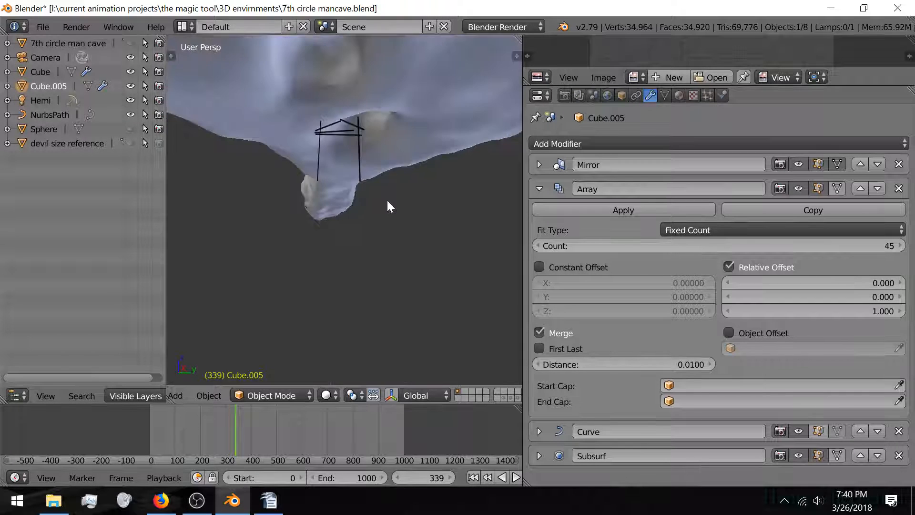
middle_drag(361, 253, 388, 135)
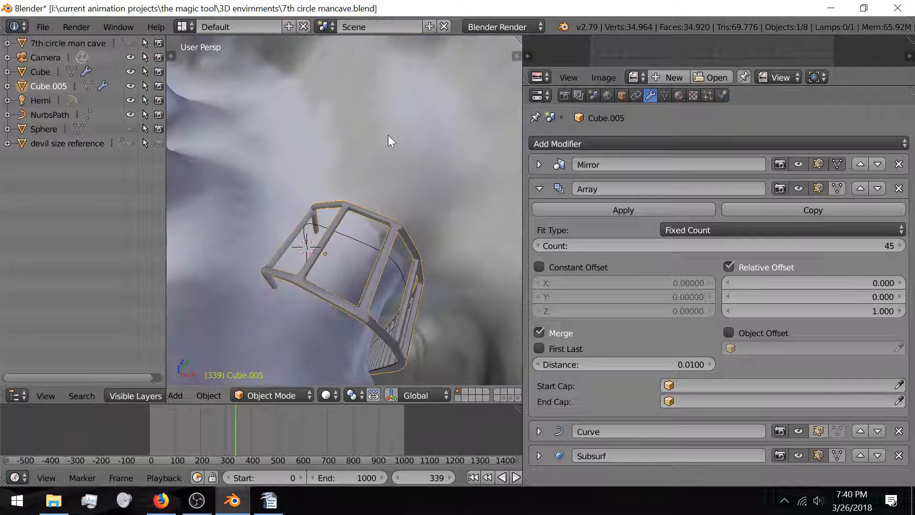
middle_drag(385, 224, 368, 207)
middle_drag(327, 161, 291, 187)
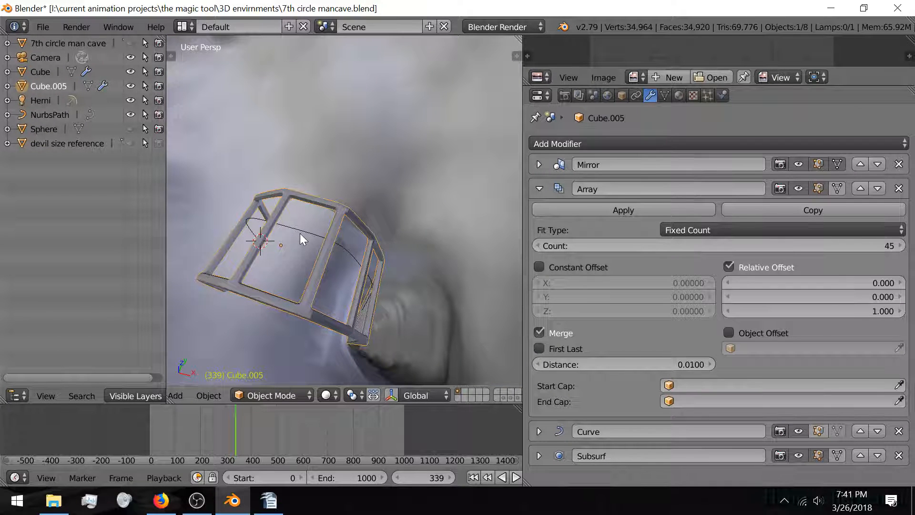
middle_drag(284, 241, 372, 224)
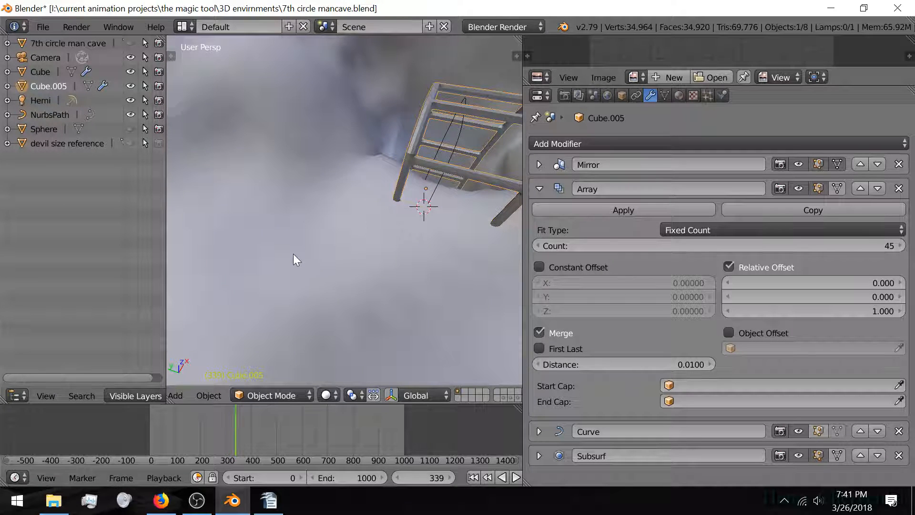
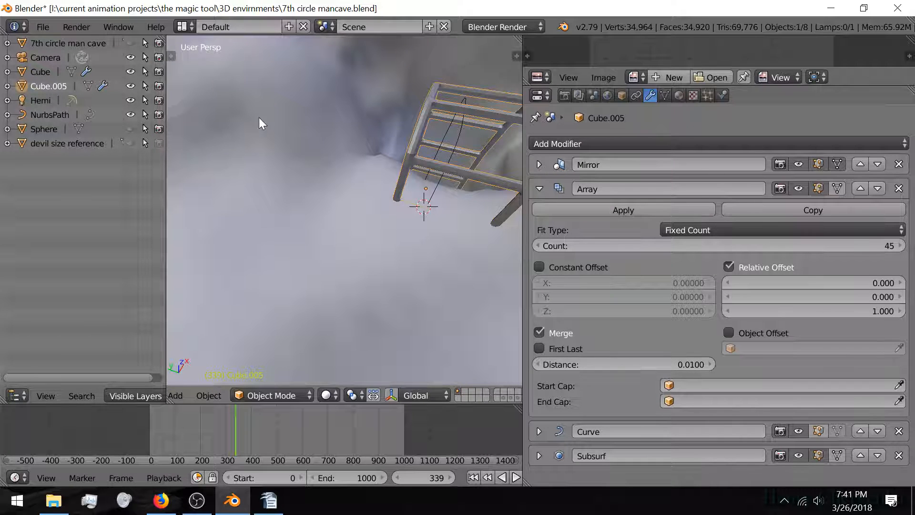
Step: Enter Edit Mode on Cube.005 and hide the Mirror, Array and Subsurf effects while editing
key(Tab)
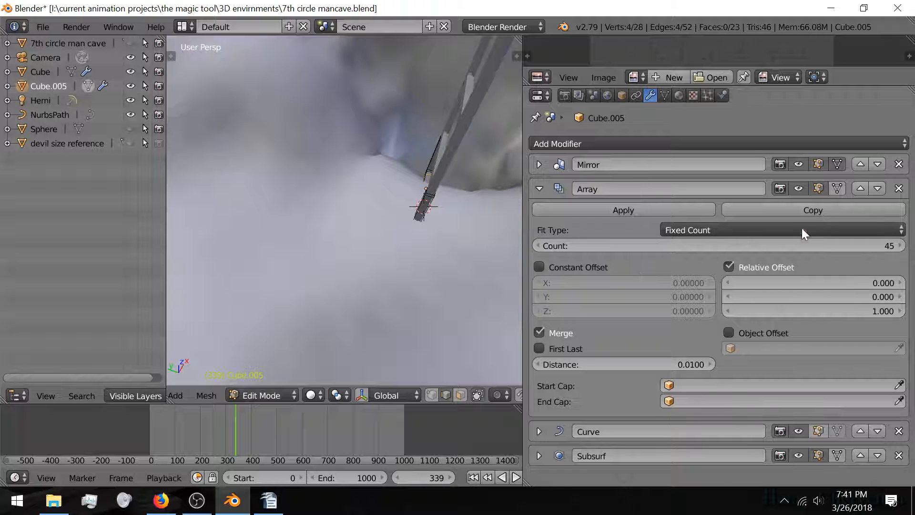
click(819, 164)
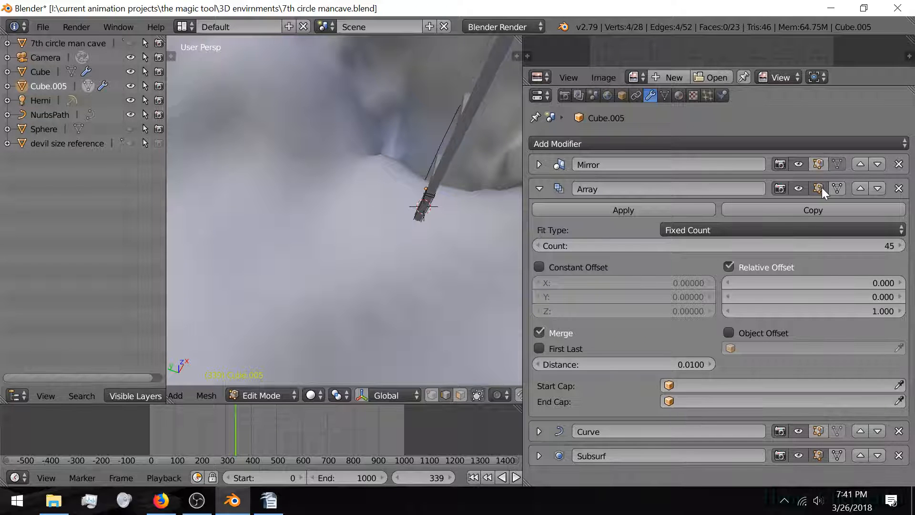
click(819, 188)
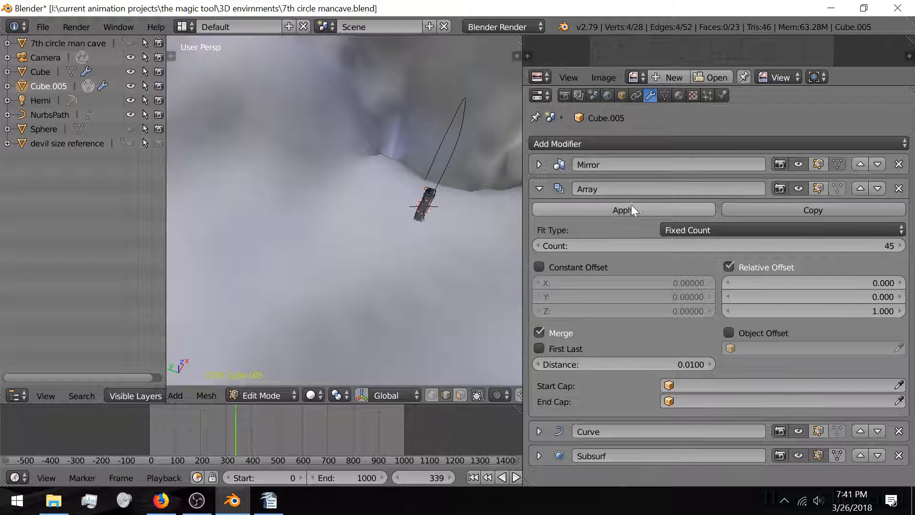
click(539, 189)
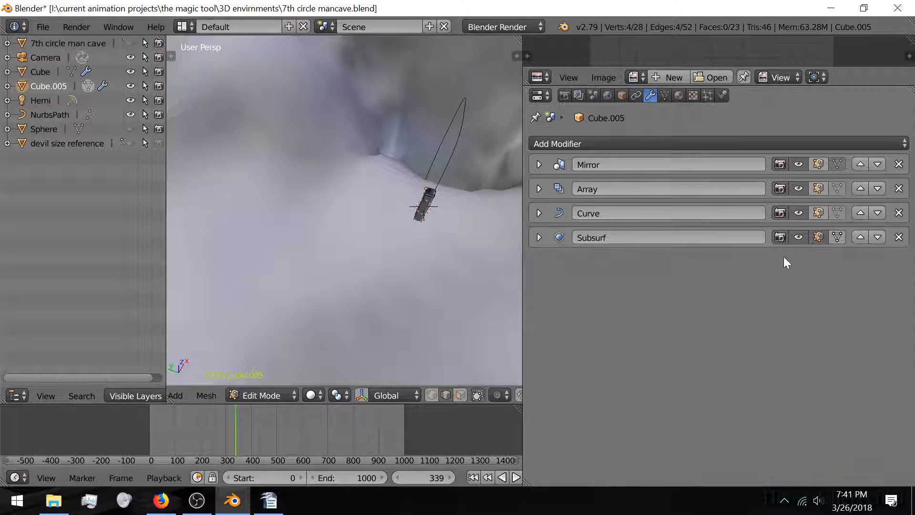
click(818, 238)
Step: Isolate Cube.005 in local view and show the mirror and subdivision again while editing
middle_drag(335, 217, 370, 176)
key(KP_Decimal)
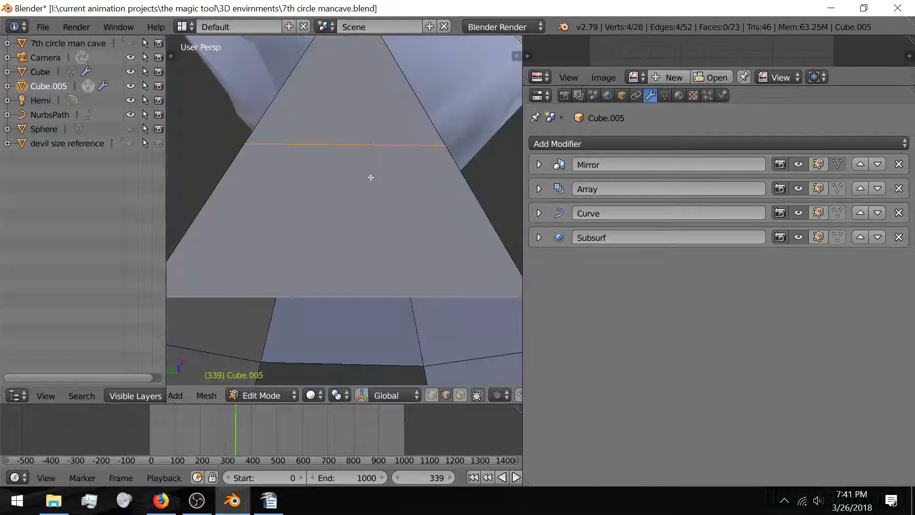
scroll(368, 174, down, 4)
scroll(369, 174, down, 2)
key(KP_Divide)
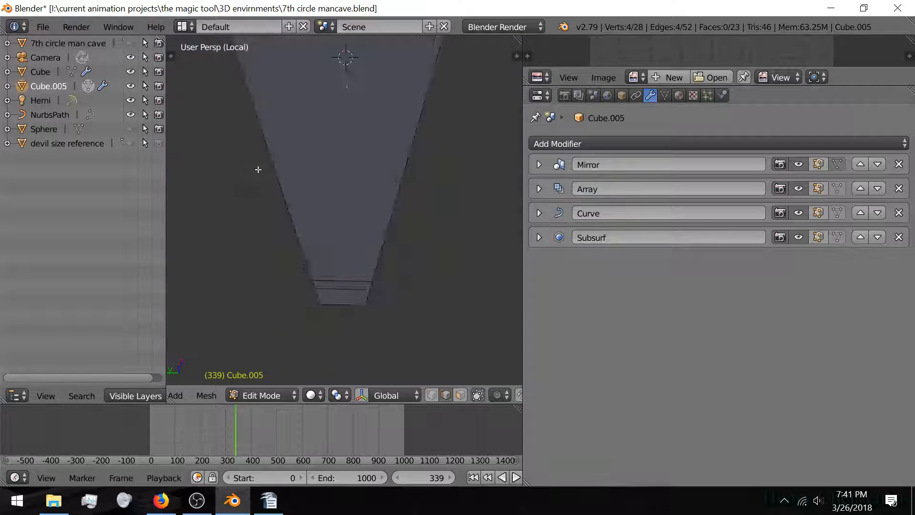
middle_drag(263, 168, 254, 139)
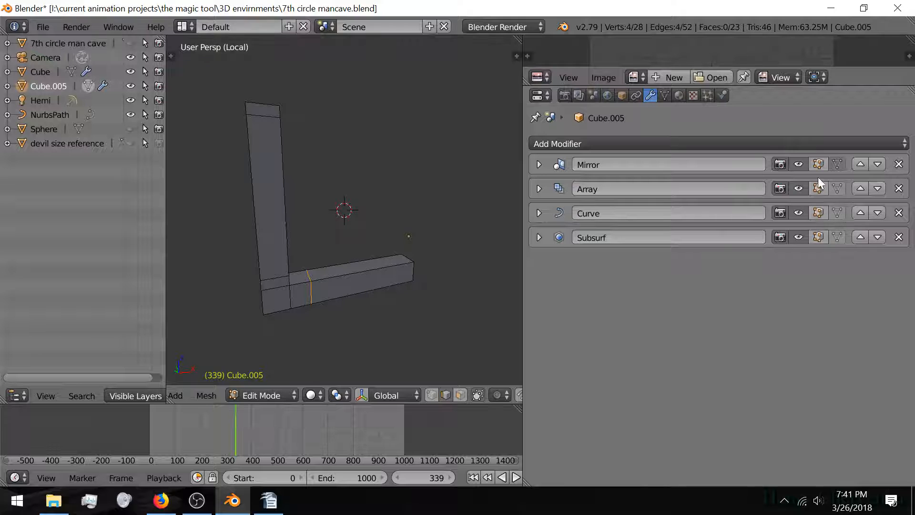
click(817, 162)
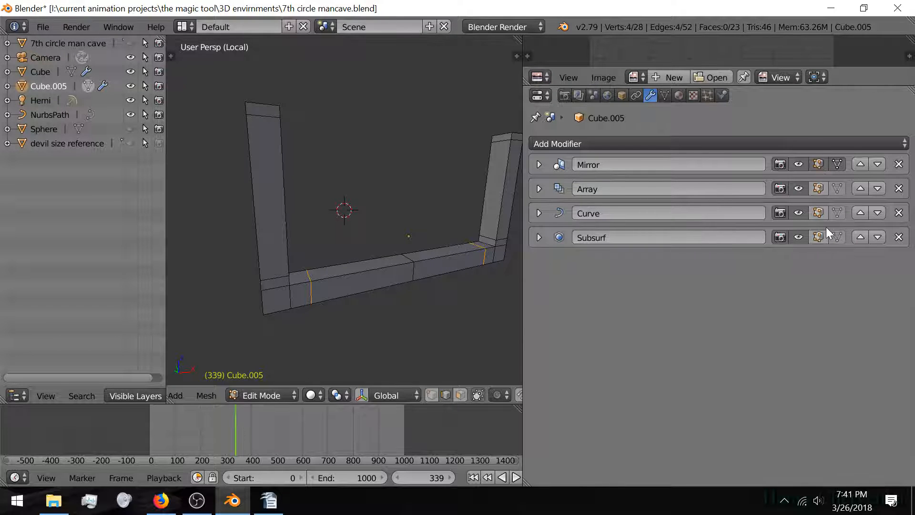
click(813, 241)
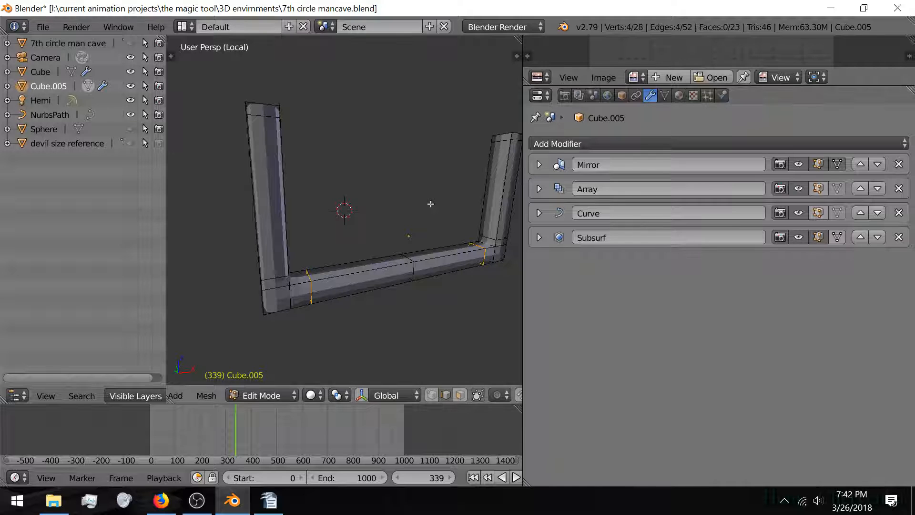
shift+middle_drag(271, 234, 292, 261)
Step: Deselect everything, then select four edges at the frame's corner
key(a)
scroll(292, 262, up, 3)
shift+middle_drag(337, 282, 340, 240)
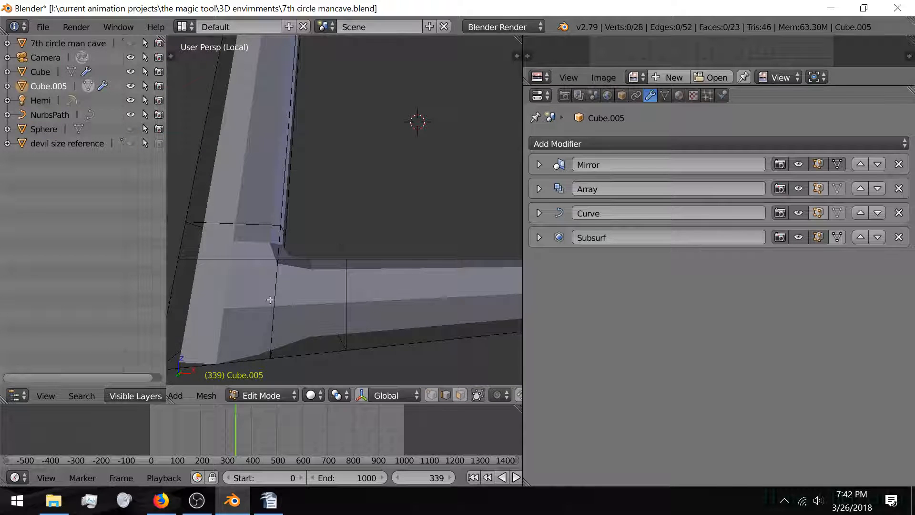
right_click(271, 300)
shift+middle_drag(272, 310, 325, 217)
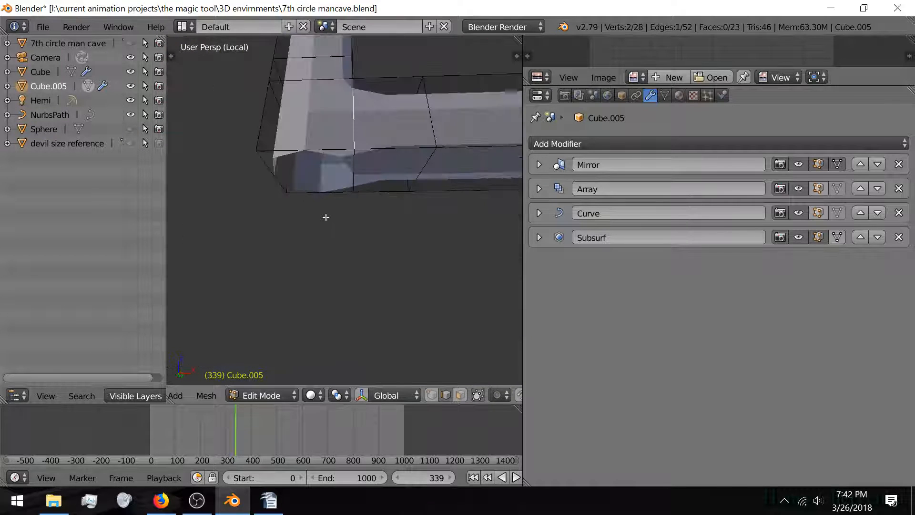
shift+right_click(352, 159)
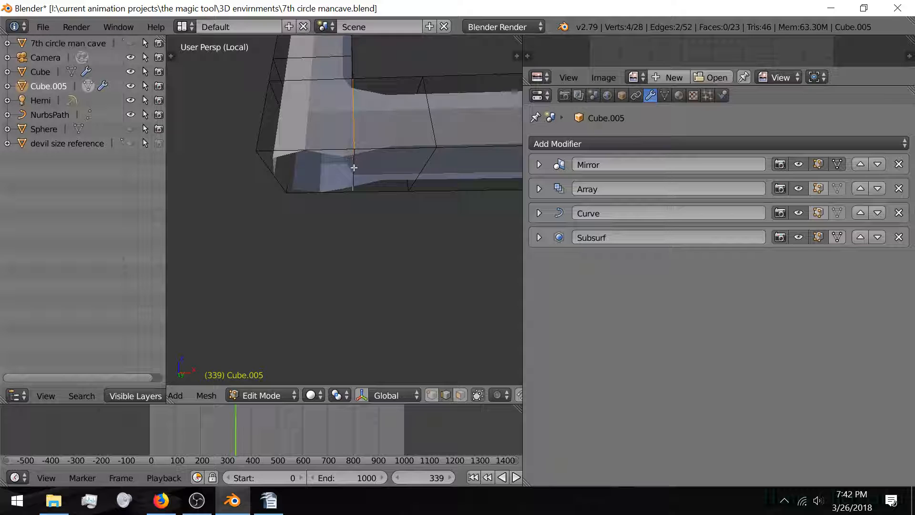
middle_drag(354, 167, 265, 241)
shift+right_click(283, 212)
shift+right_click(251, 204)
Step: Add two edges along the horizontal bar to the selection
middle_drag(251, 202, 295, 205)
scroll(318, 203, down, 2)
shift+right_click(354, 233)
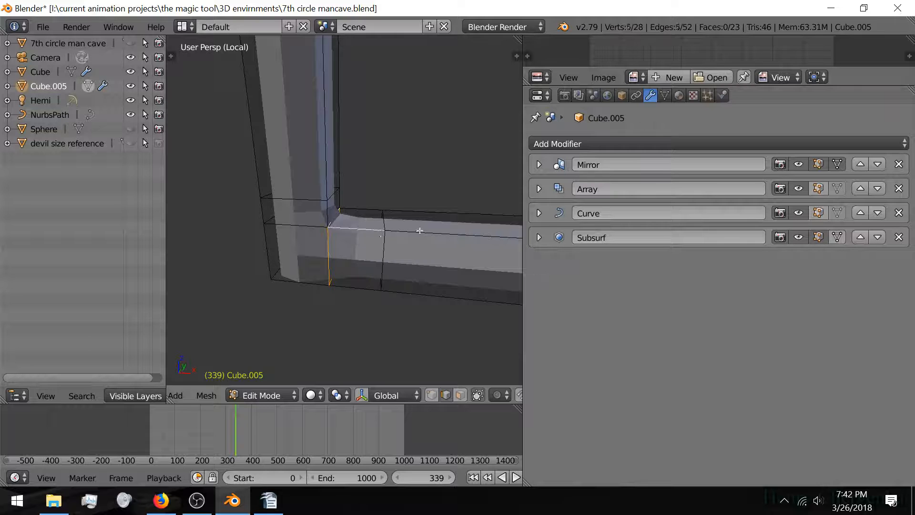
shift+right_click(419, 232)
scroll(445, 239, down, 4)
shift+middle_drag(293, 223, 388, 268)
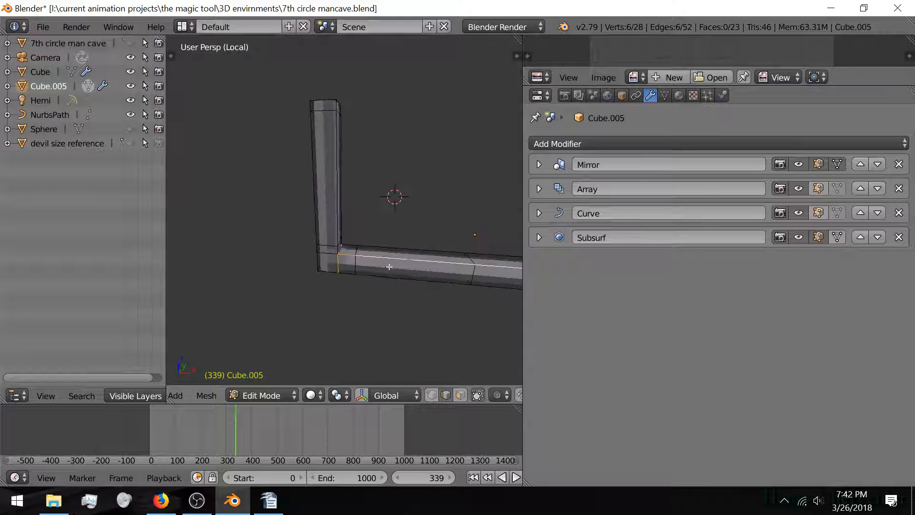
scroll(371, 264, up, 3)
scroll(346, 263, up, 3)
shift+middle_drag(328, 285, 313, 250)
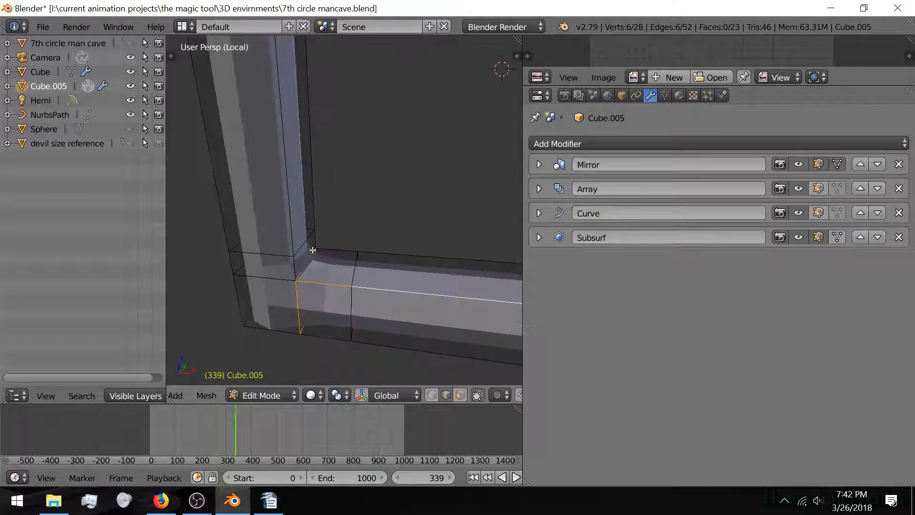
Step: Add the vertical corner edge and the edge up the post to the selection
shift+right_click(288, 264)
shift+right_click(293, 187)
scroll(291, 189, down, 6)
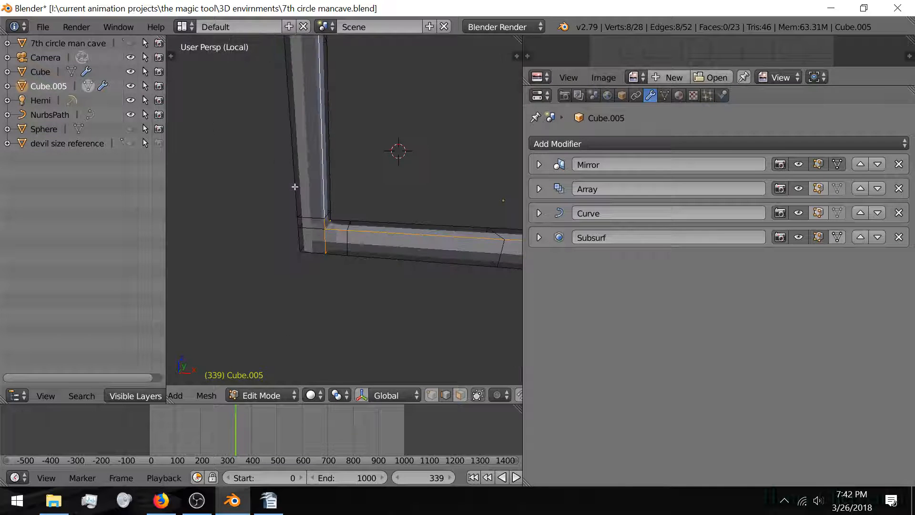
scroll(288, 191, up, 10)
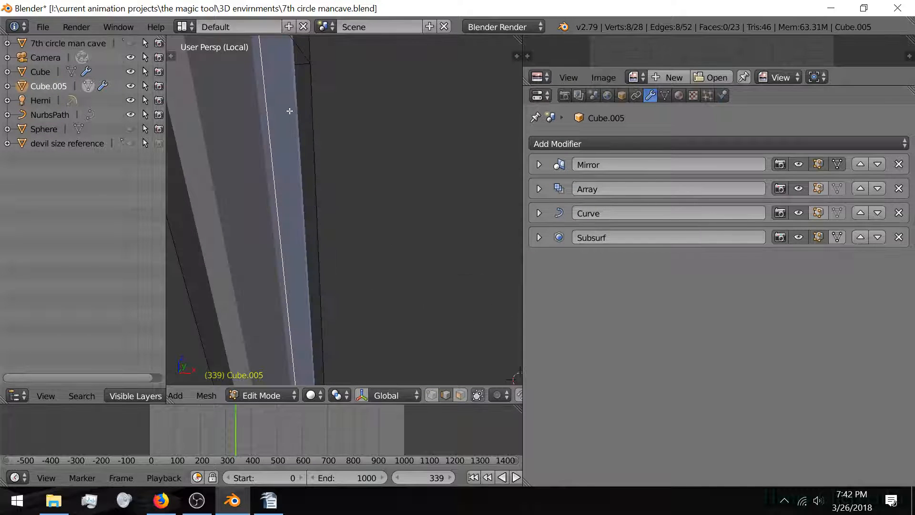
scroll(288, 109, up, 3)
shift+right_click(298, 55)
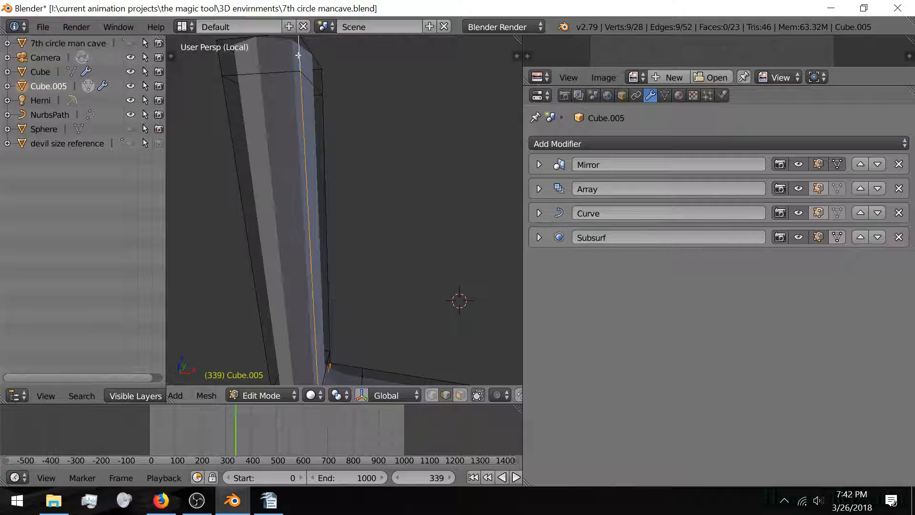
Step: Mark the selected edges as a UV seam, then select all and unwrap the mesh
key(ctrl+e)
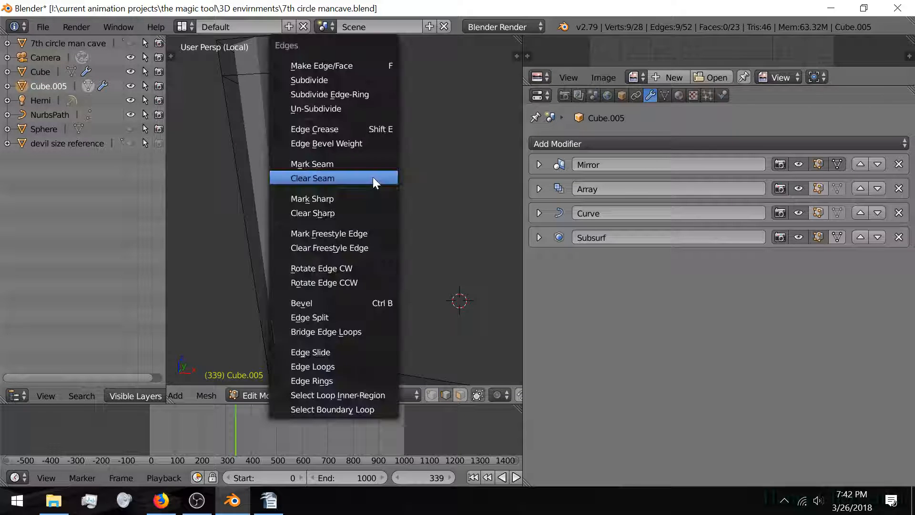
click(372, 164)
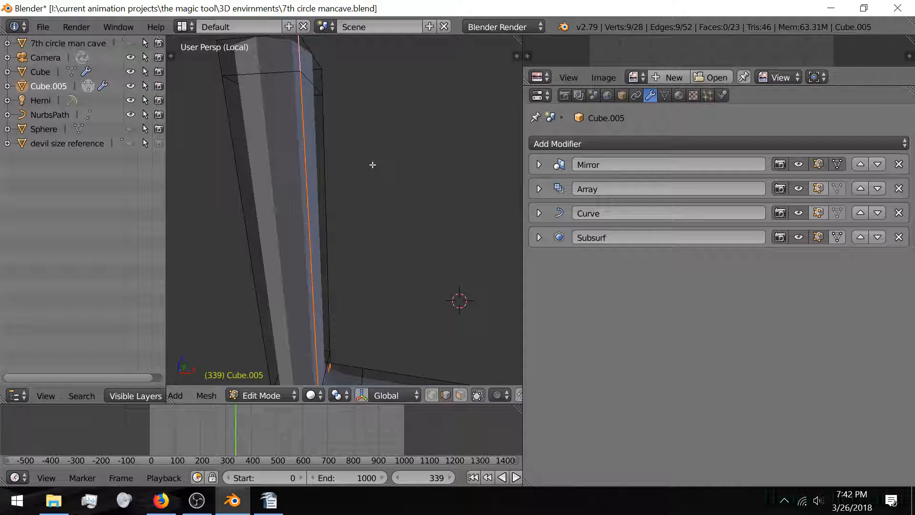
key(a)
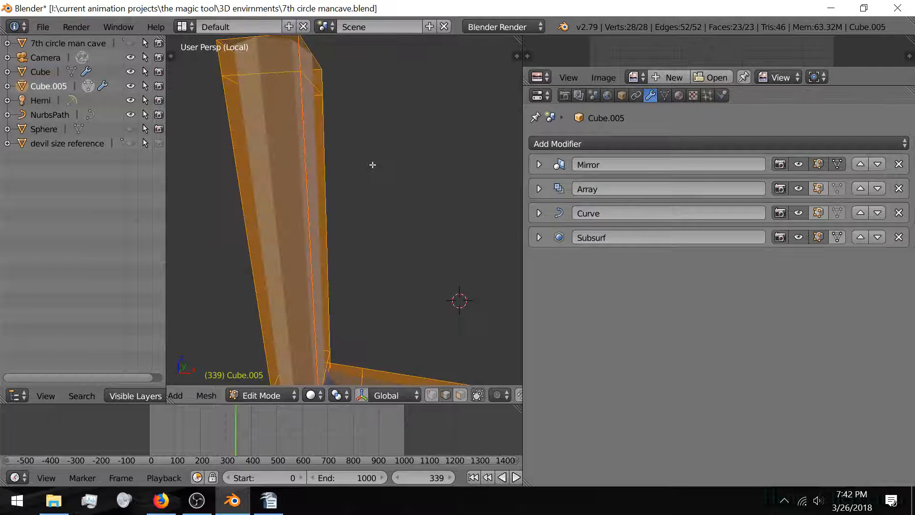
key(u)
click(372, 165)
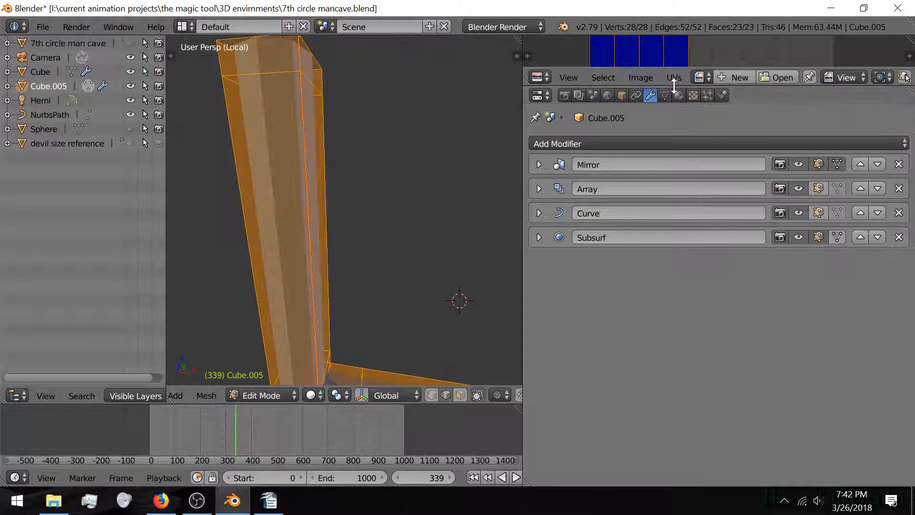
Step: Enlarge the UV editor, deselect the mesh and return Cube.005 to Object Mode
drag(673, 88, 667, 318)
scroll(658, 155, down, 3)
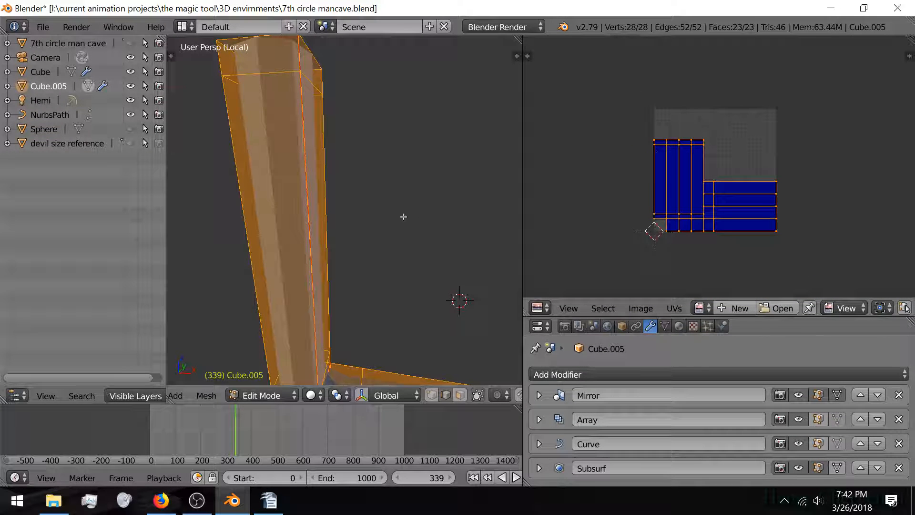
key(a)
scroll(353, 206, down, 4)
scroll(336, 282, down, 4)
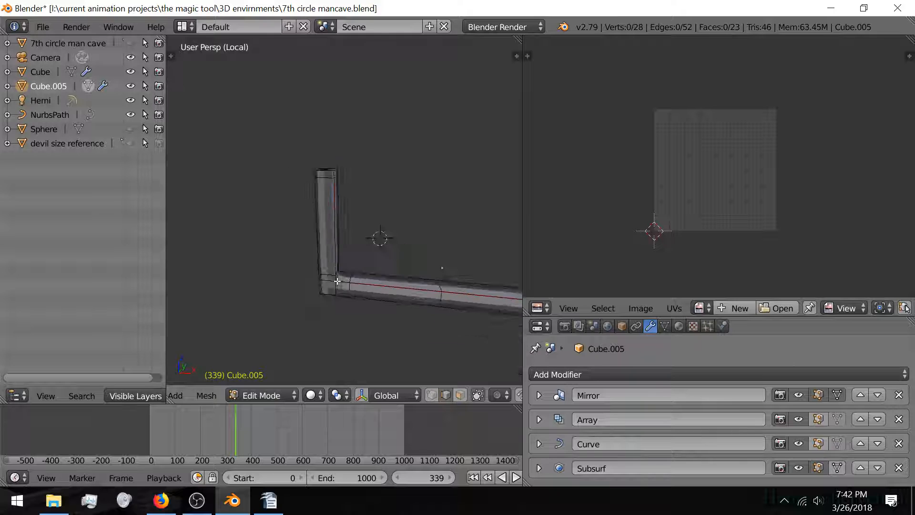
key(Tab)
scroll(339, 279, down, 5)
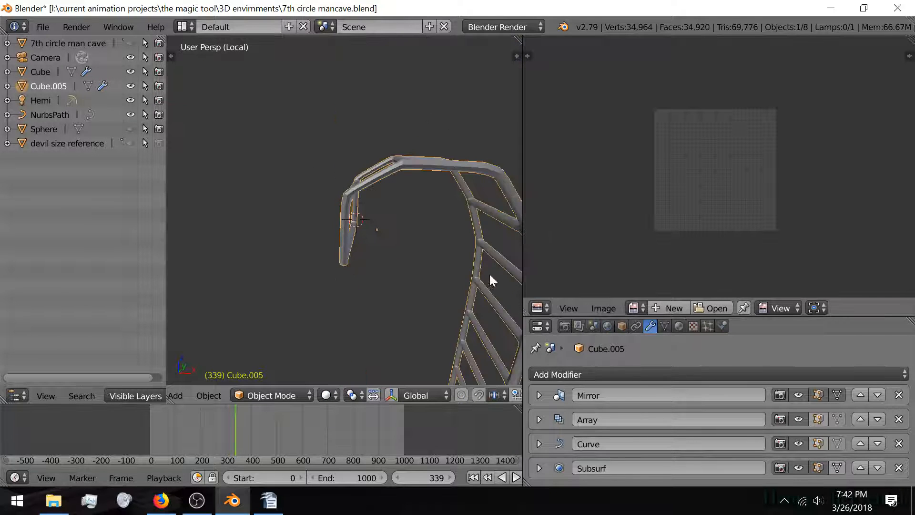
Step: Show the array copies in edit mode, turn off Mirror on-cage, and exit local view
middle_drag(490, 275, 373, 234)
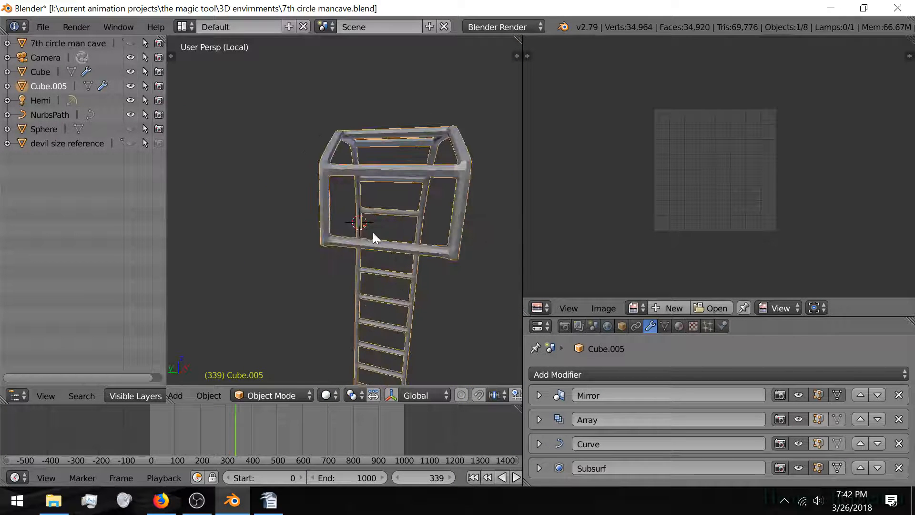
scroll(371, 229, up, 2)
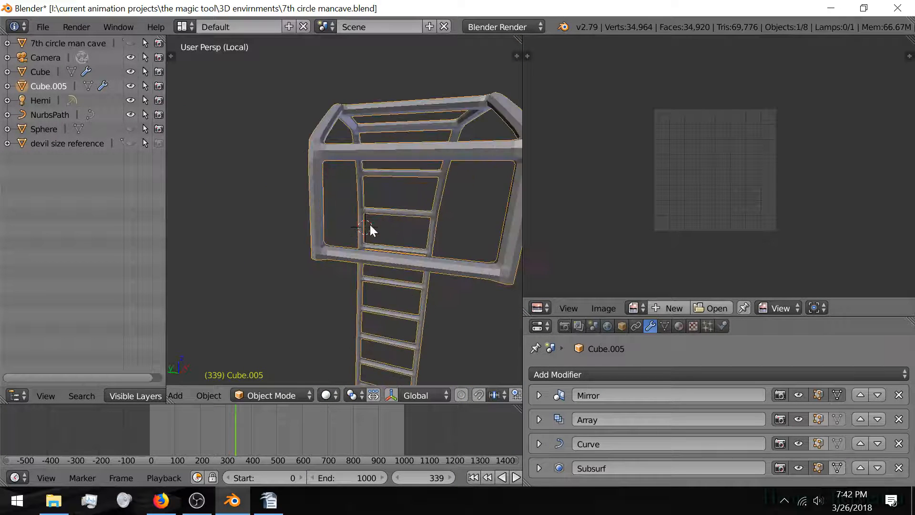
click(821, 419)
click(841, 419)
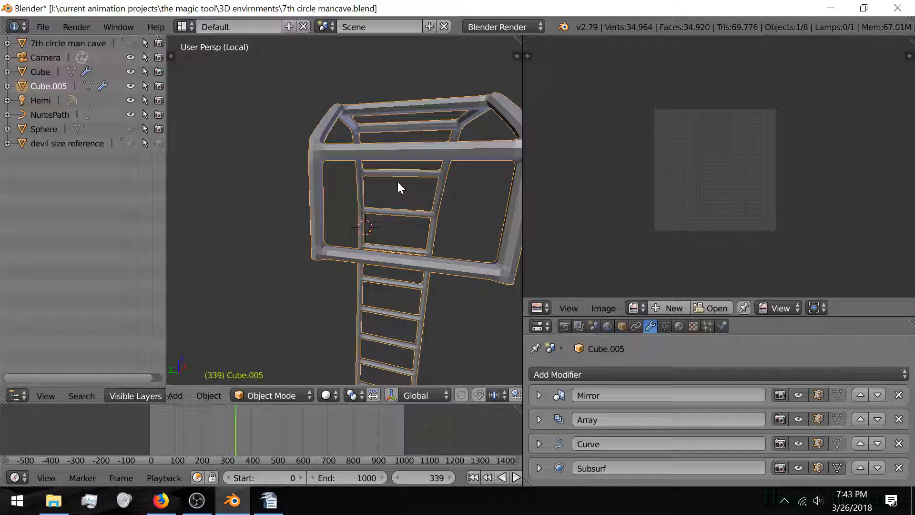
middle_drag(401, 192, 328, 199)
scroll(333, 196, down, 3)
key(KP_Divide)
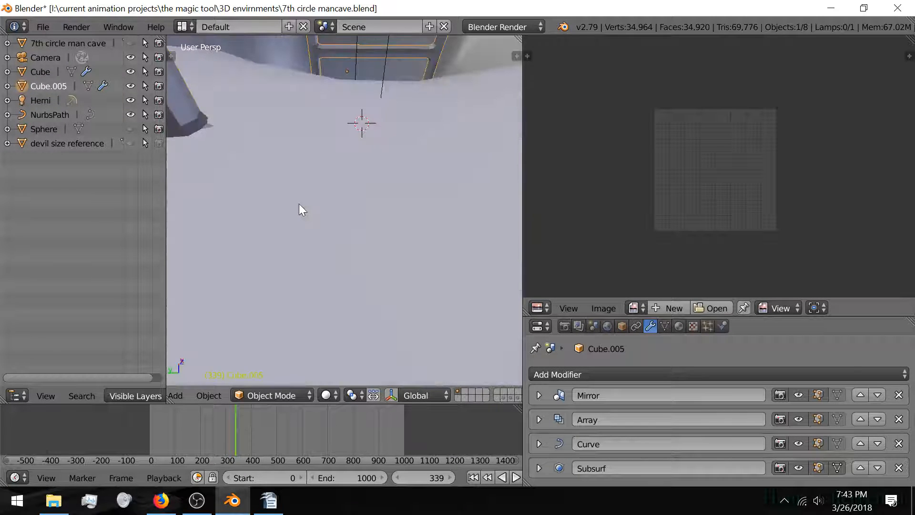
Step: Enter Edit Mode on the Cube.005 frame and view its top beam from above
scroll(301, 205, down, 6)
shift+middle_drag(307, 182, 364, 246)
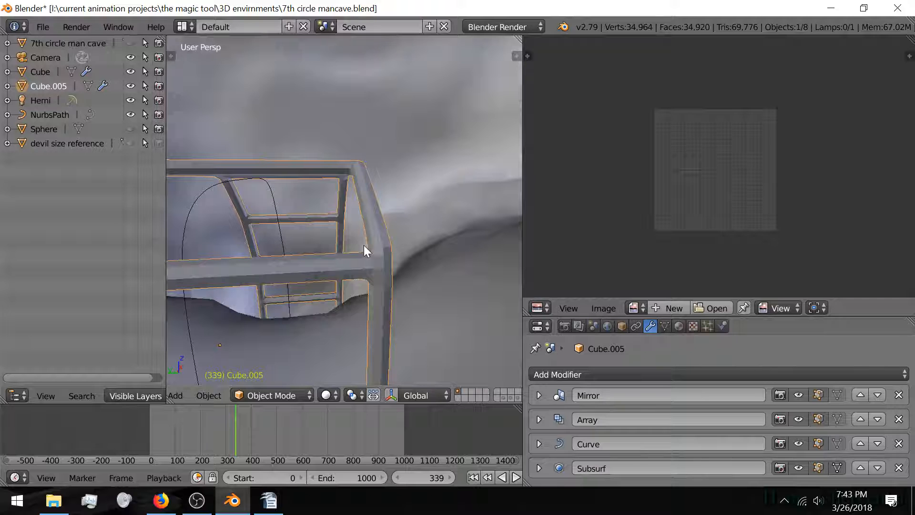
key(Tab)
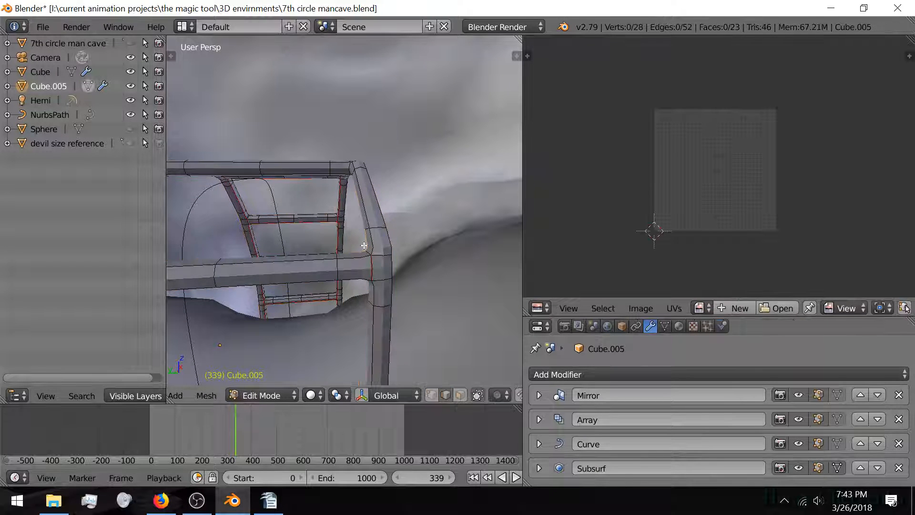
middle_drag(364, 246, 305, 300)
middle_drag(313, 254, 298, 191)
scroll(380, 237, up, 4)
scroll(353, 236, up, 2)
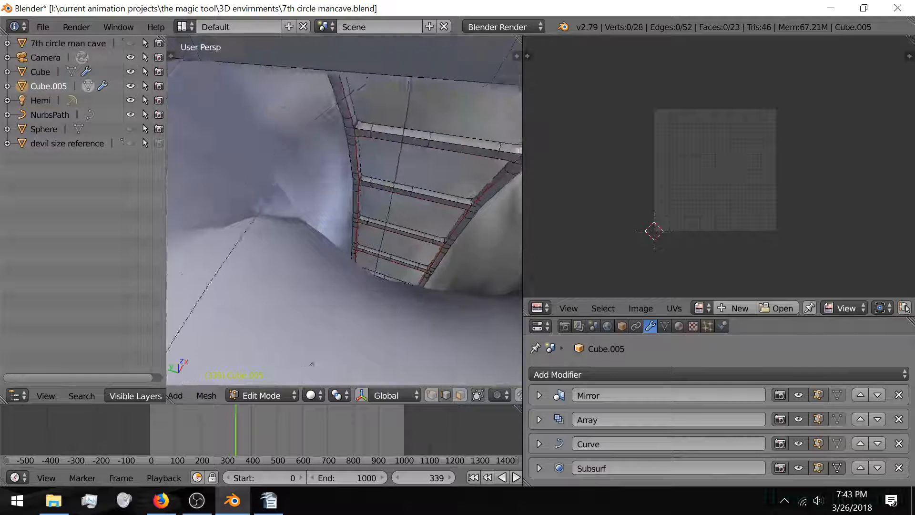
middle_drag(312, 364, 386, 247)
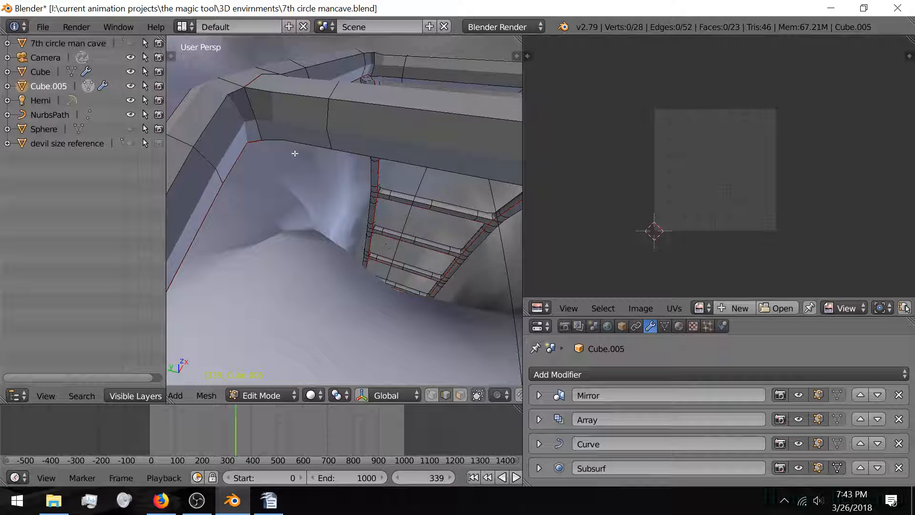
Step: Select the frame's vertical corner edge and mark it as a seam
right_click(256, 130)
key(ctrl+e)
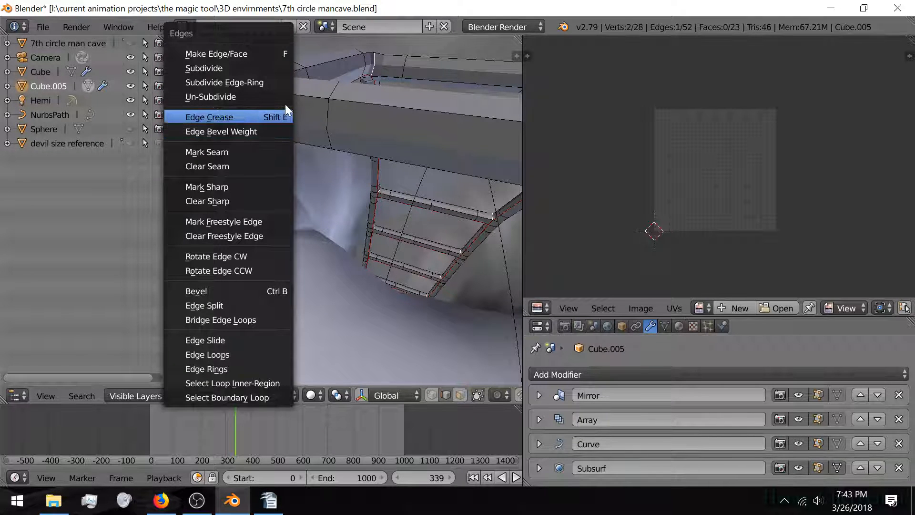
click(242, 151)
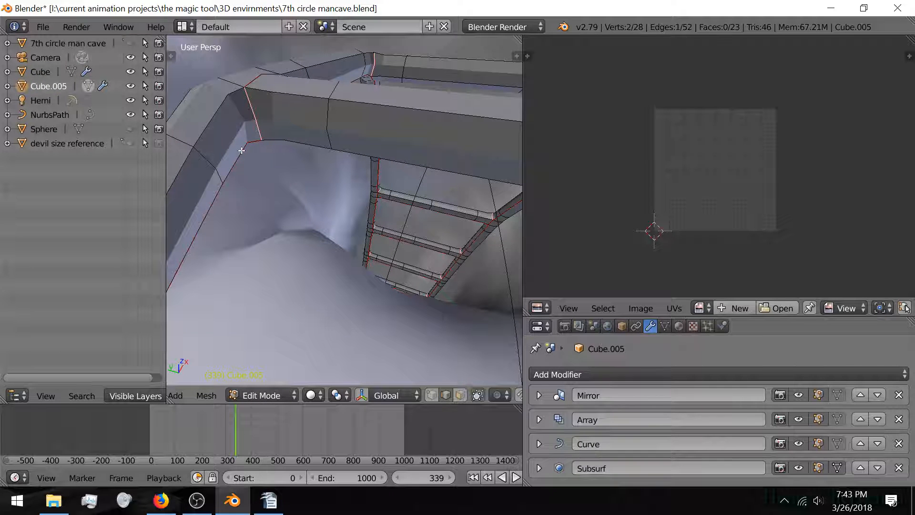
key(ctrl+e)
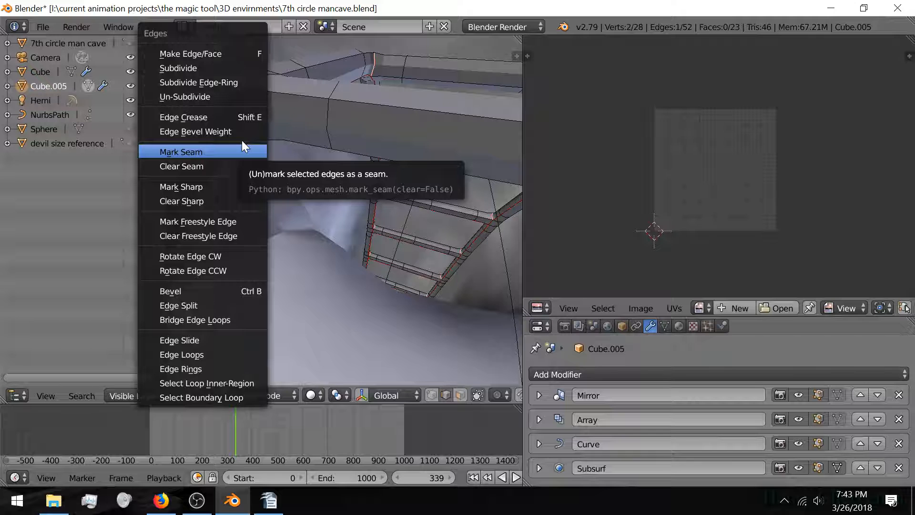
click(242, 143)
key(Tab)
key(Tab)
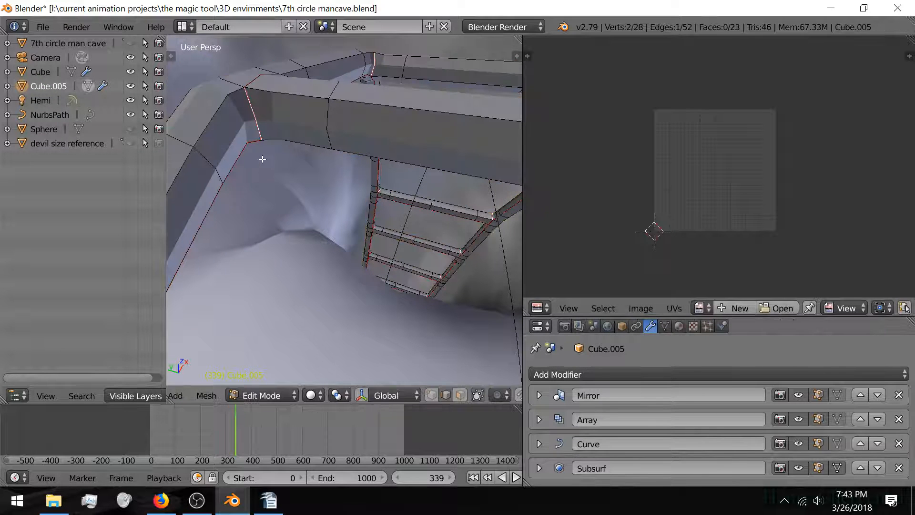
Step: Deselect the edges, inspect the frame from above, then return to Object Mode
key(a)
middle_drag(263, 159, 398, 205)
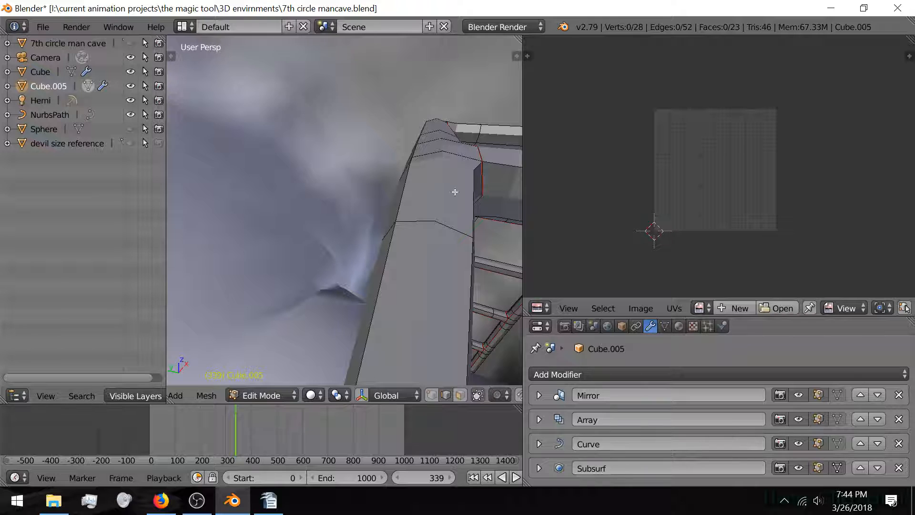
scroll(454, 192, down, 3)
middle_drag(454, 191, 261, 253)
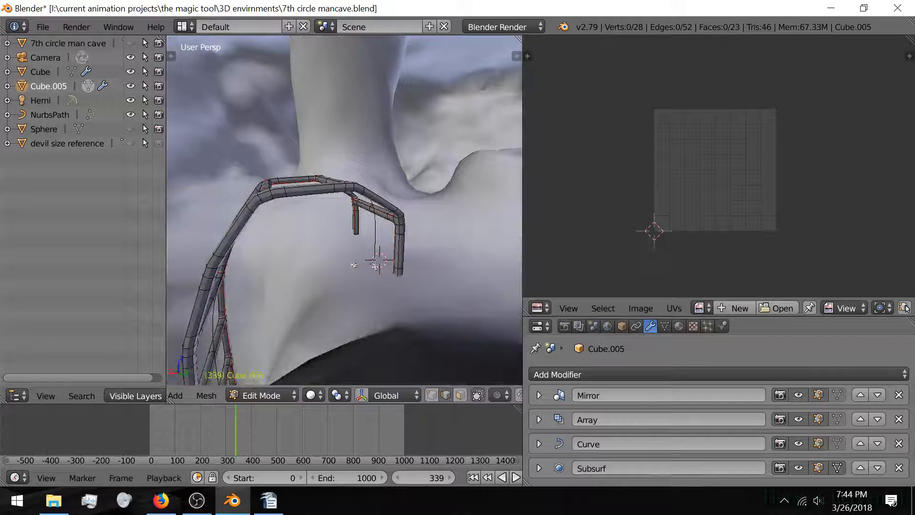
middle_drag(354, 265, 281, 237)
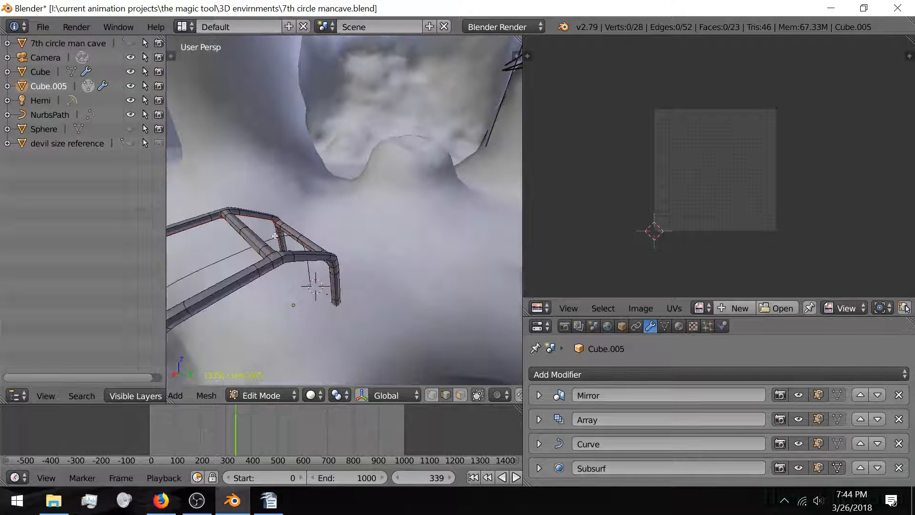
key(a)
key(Tab)
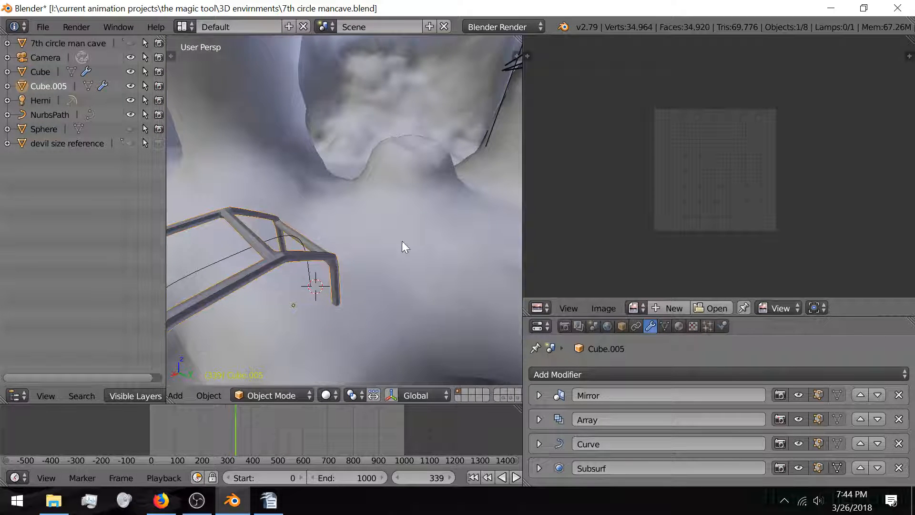
Step: Tilt the view onto the cave floor and widen the 3D view area
mouse_move(403, 242)
middle_down()
mouse_move(339, 259)
mouse_move(370, 220)
mouse_move(249, 245)
mouse_move(288, 230)
mouse_move(379, 222)
mouse_move(249, 248)
mouse_move(427, 245)
mouse_move(268, 267)
mouse_move(390, 247)
mouse_move(249, 234)
mouse_move(517, 234)
mouse_move(322, 217)
mouse_move(458, 213)
middle_up()
drag(525, 209, 658, 203)
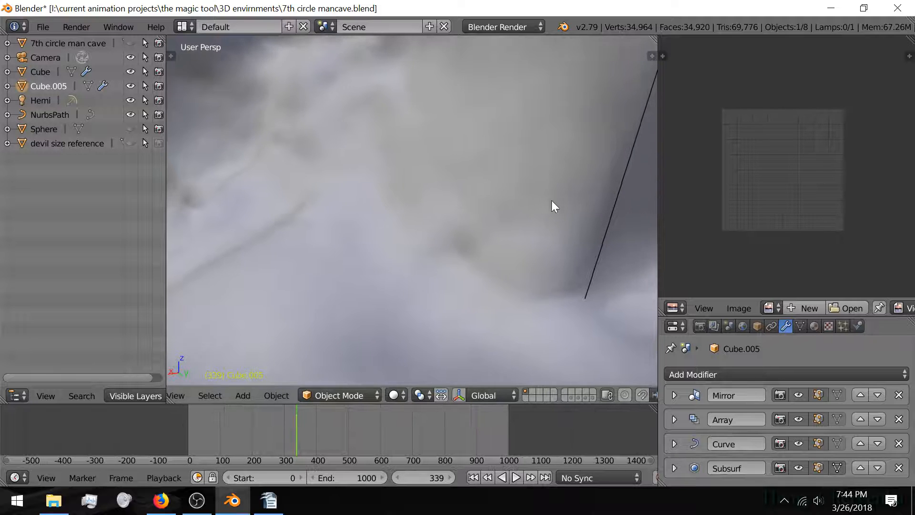
middle_drag(553, 206, 454, 188)
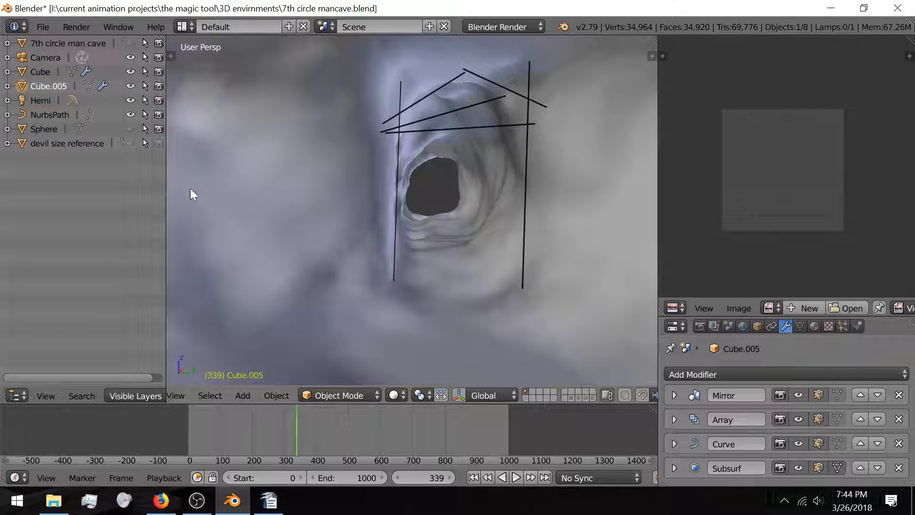
Step: Show the Grease Pencil tool shelf in Blender, then switch to OBS Studio
key(t)
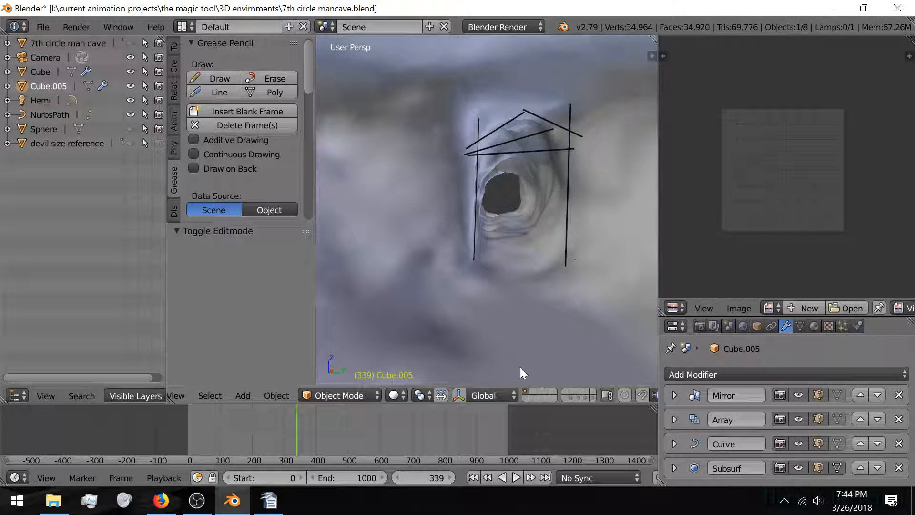
click(197, 501)
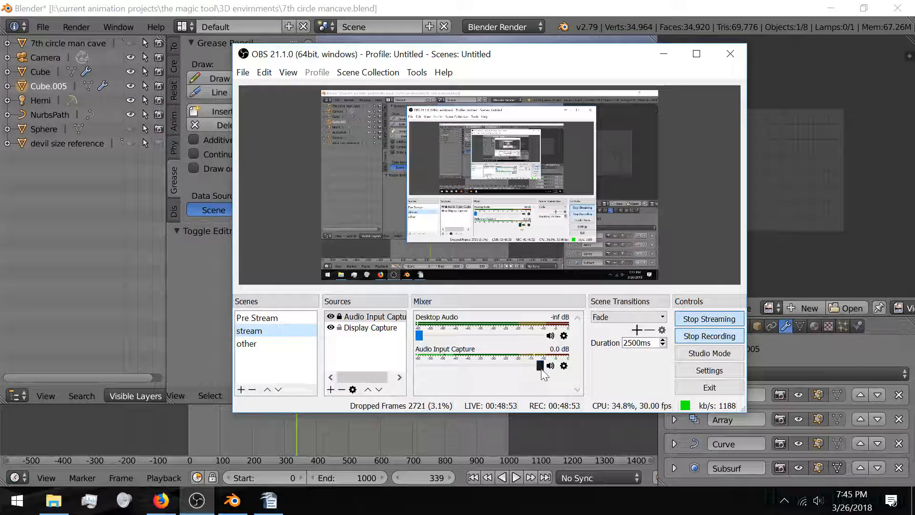
Step: Raise the Audio Input Capture volume from -inf to 0.0 dB, then return to Blender
drag(541, 365, 397, 373)
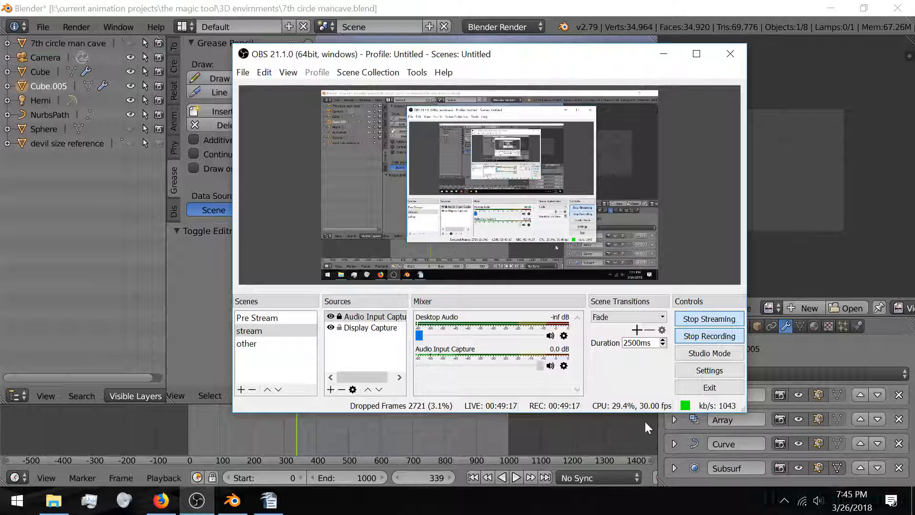
click(630, 11)
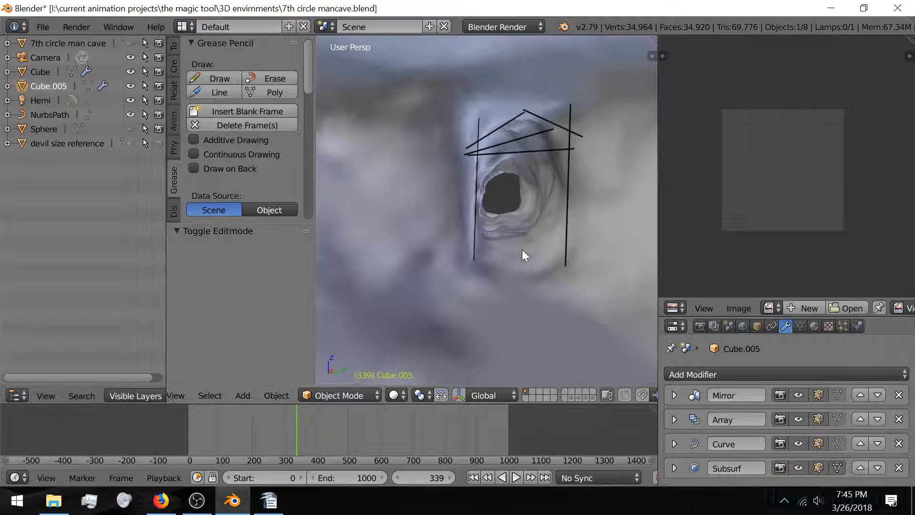
Step: Orbit to centre the cave hole, then delete the grease-pencil sketch frame
mouse_move(533, 229)
middle_down()
mouse_move(512, 231)
mouse_move(540, 251)
mouse_move(506, 256)
mouse_move(498, 253)
mouse_move(520, 229)
mouse_move(469, 218)
mouse_move(411, 251)
mouse_move(529, 268)
mouse_move(445, 229)
mouse_move(409, 223)
mouse_move(416, 246)
mouse_move(459, 242)
mouse_move(392, 241)
mouse_move(639, 338)
middle_up()
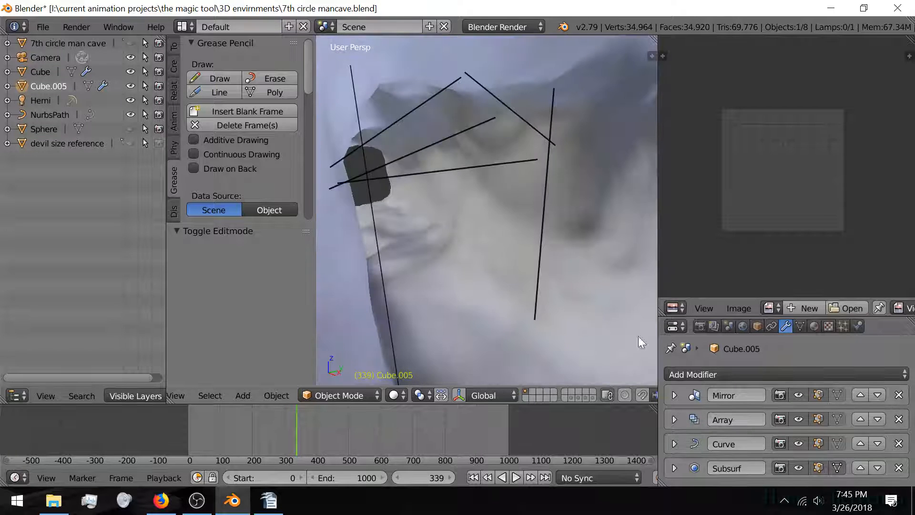
middle_drag(546, 249, 476, 252)
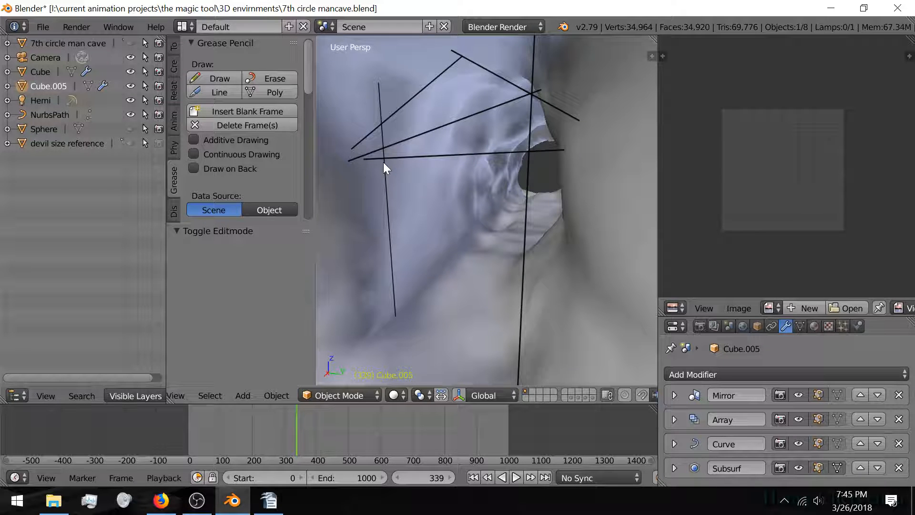
middle_drag(383, 162, 413, 164)
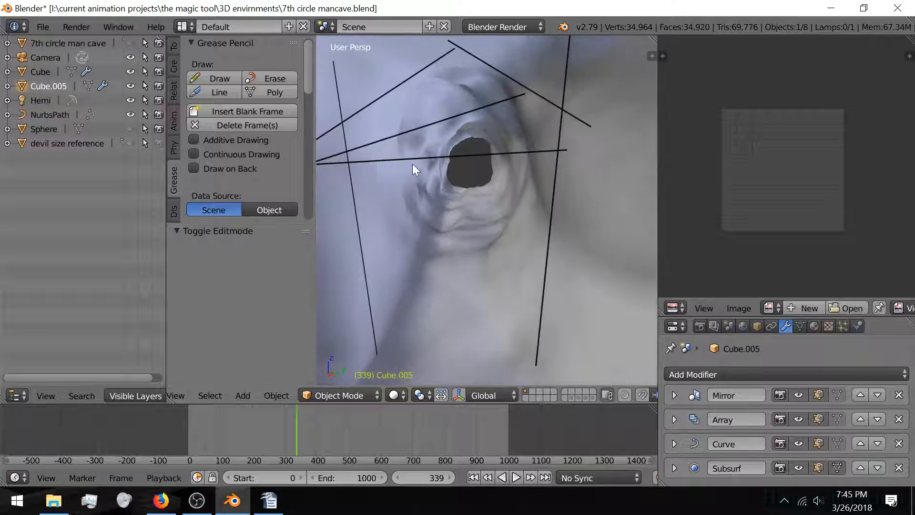
click(217, 125)
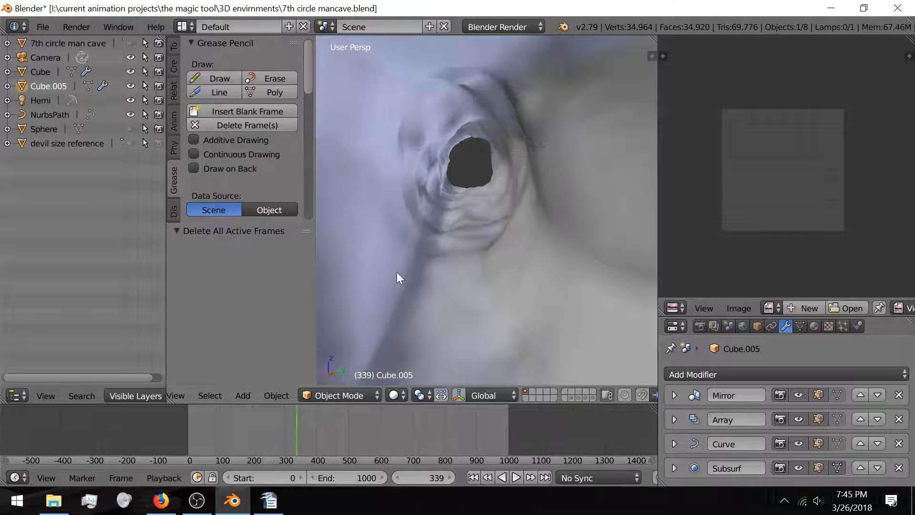
middle_drag(450, 294, 472, 249)
scroll(435, 249, up, 3)
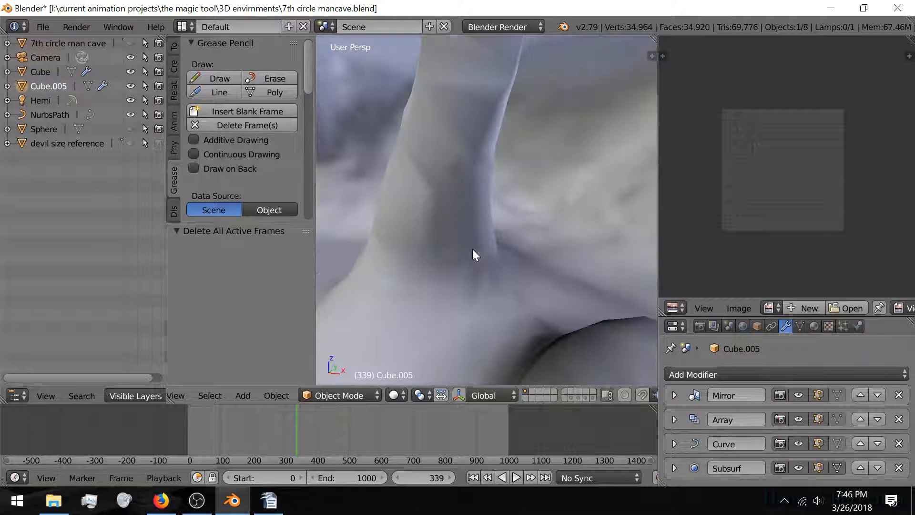
scroll(473, 249, down, 2)
scroll(473, 249, down, 1)
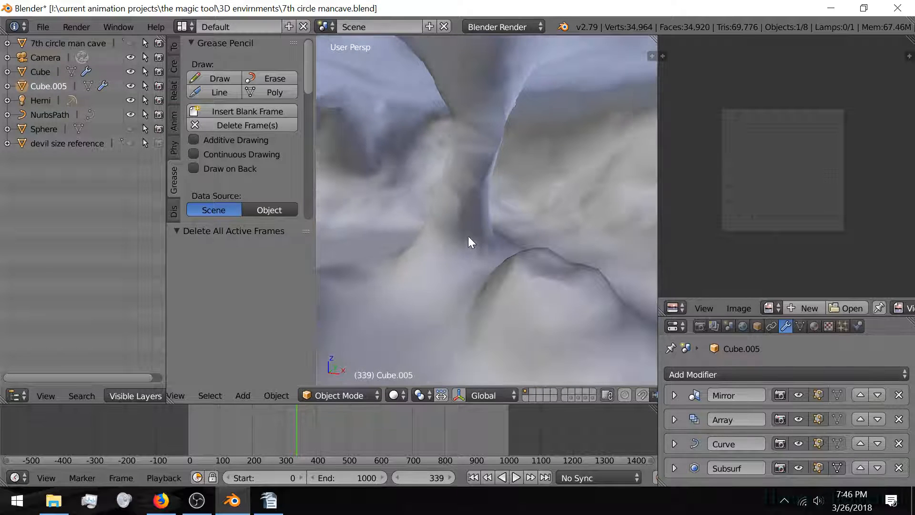
right_click(468, 236)
scroll(830, 422, down, 3)
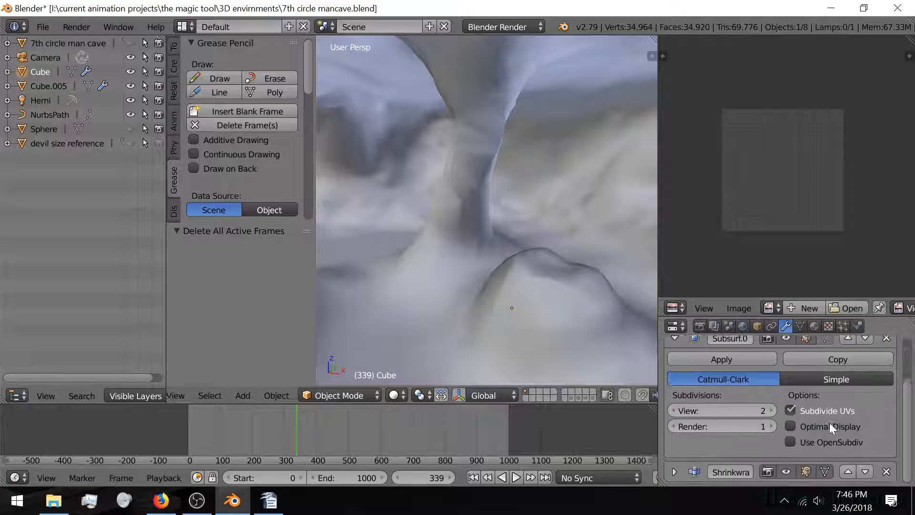
click(772, 408)
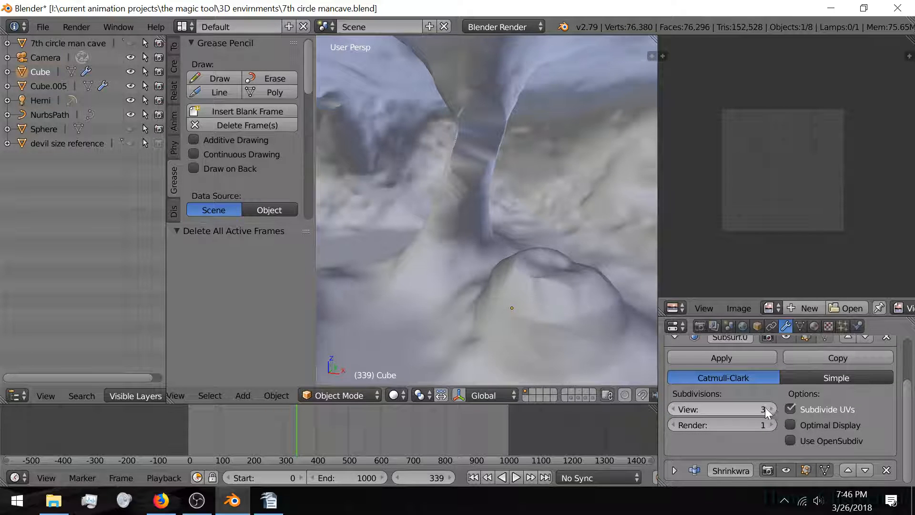
click(674, 408)
click(674, 408)
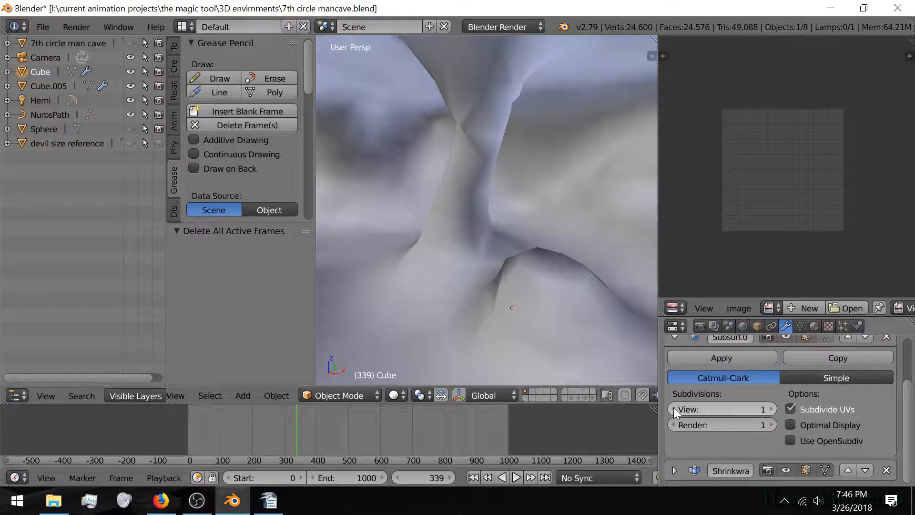
click(771, 409)
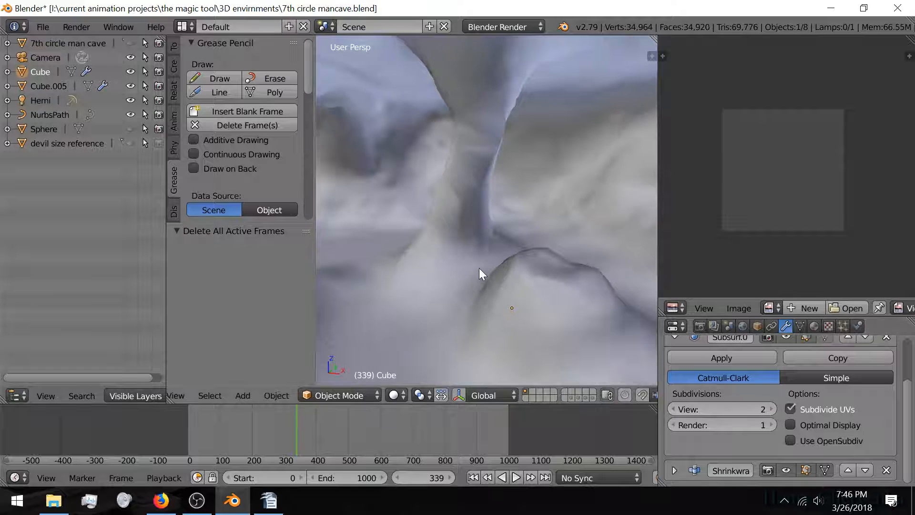
middle_drag(479, 268, 528, 268)
middle_drag(468, 268, 447, 268)
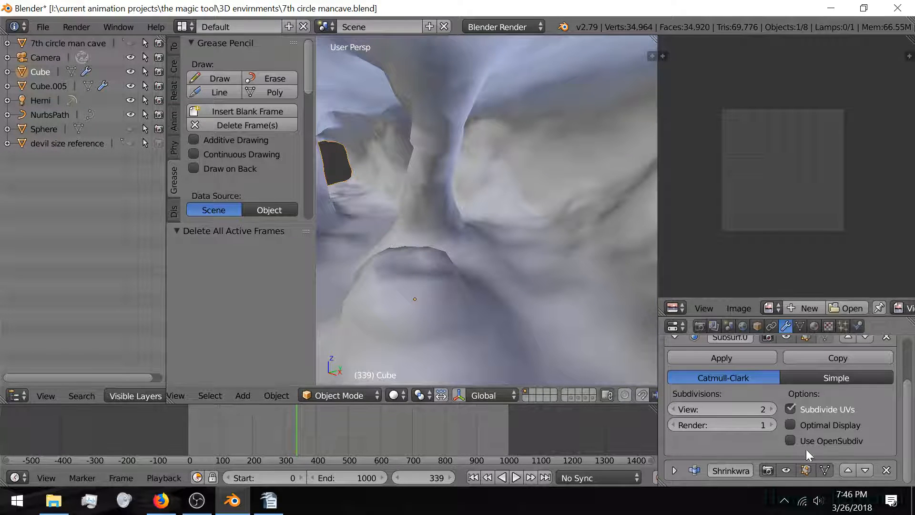
click(786, 470)
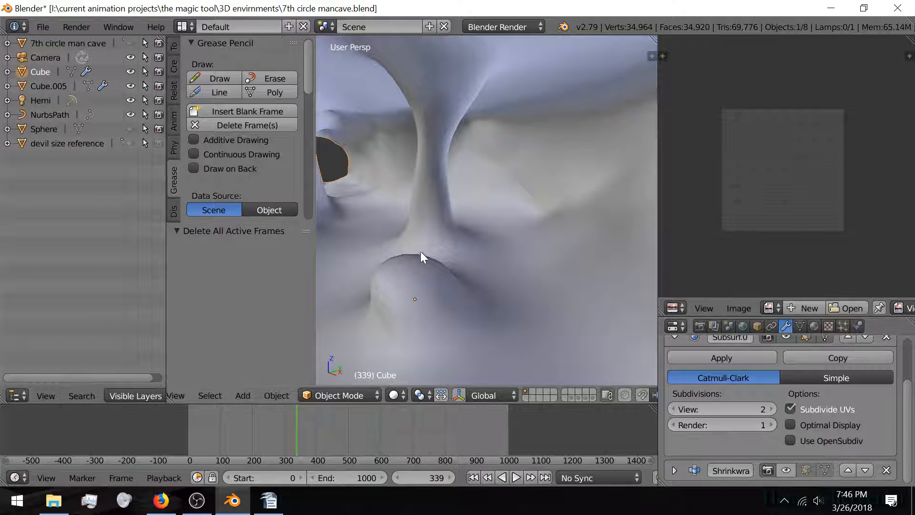
mouse_move(421, 251)
middle_down()
mouse_move(488, 238)
mouse_move(388, 232)
mouse_move(516, 258)
mouse_move(473, 253)
mouse_move(518, 293)
middle_up()
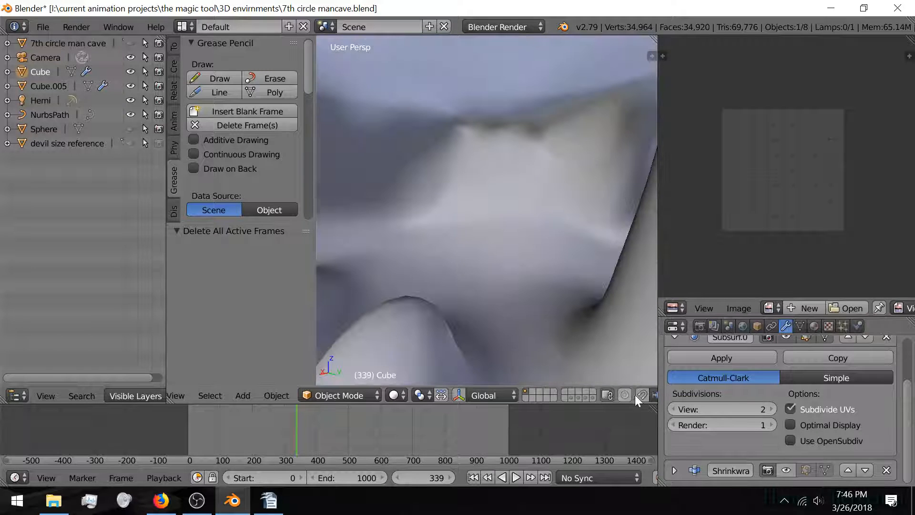
click(791, 473)
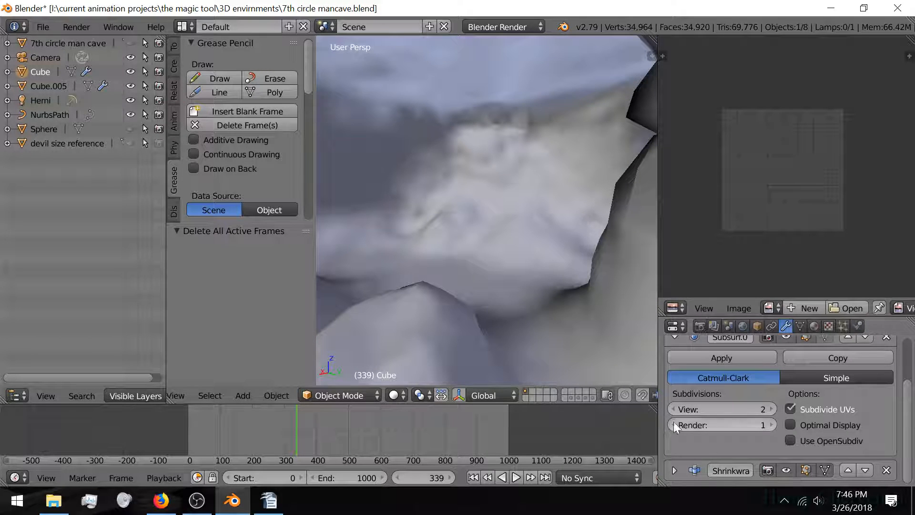
mouse_move(454, 269)
middle_down()
mouse_move(417, 266)
mouse_move(503, 266)
mouse_move(449, 240)
middle_up()
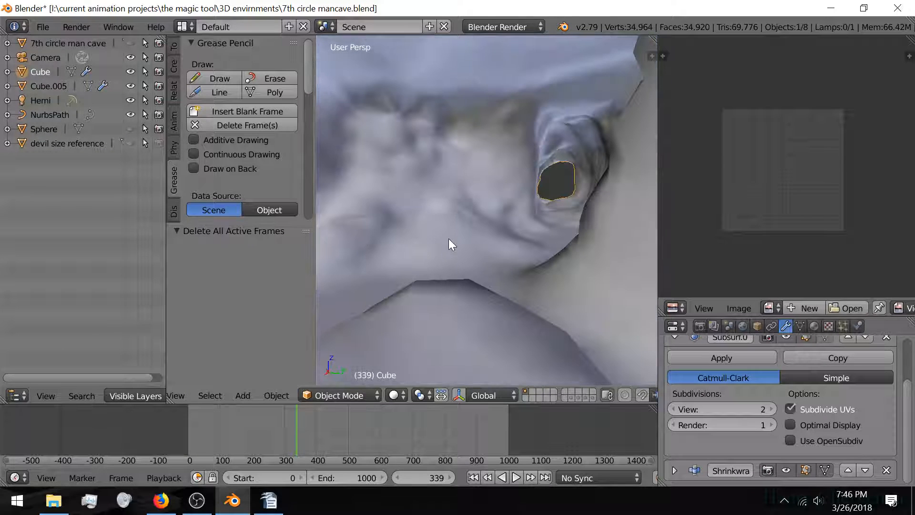
mouse_move(543, 262)
middle_down()
mouse_move(490, 284)
mouse_move(532, 281)
mouse_move(509, 284)
middle_up()
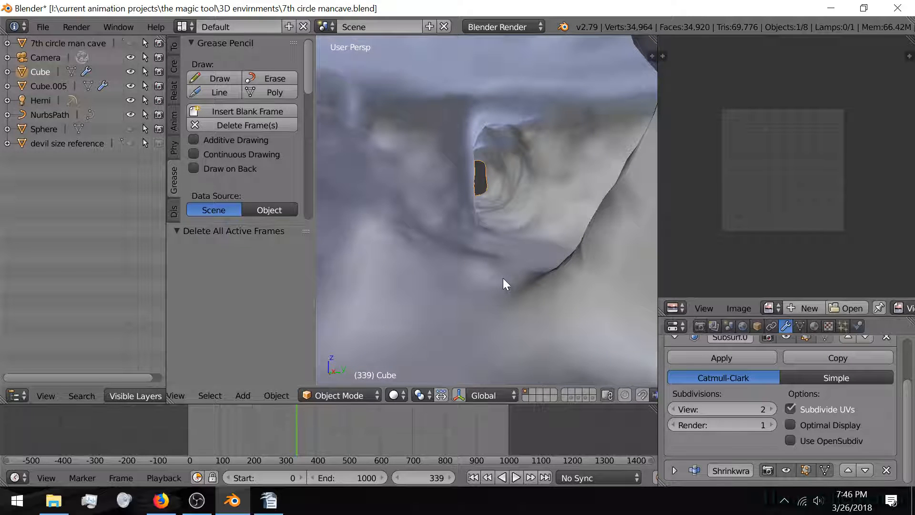
key(shift+z)
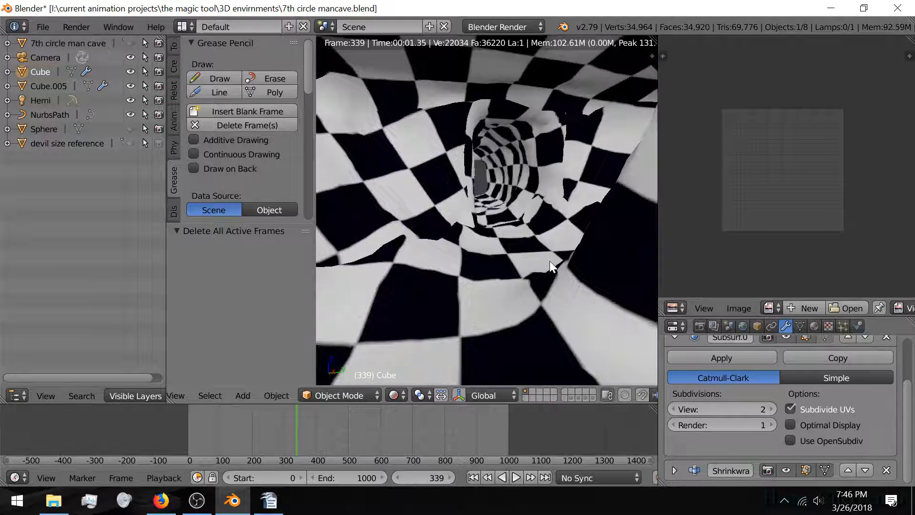
middle_drag(550, 261, 492, 269)
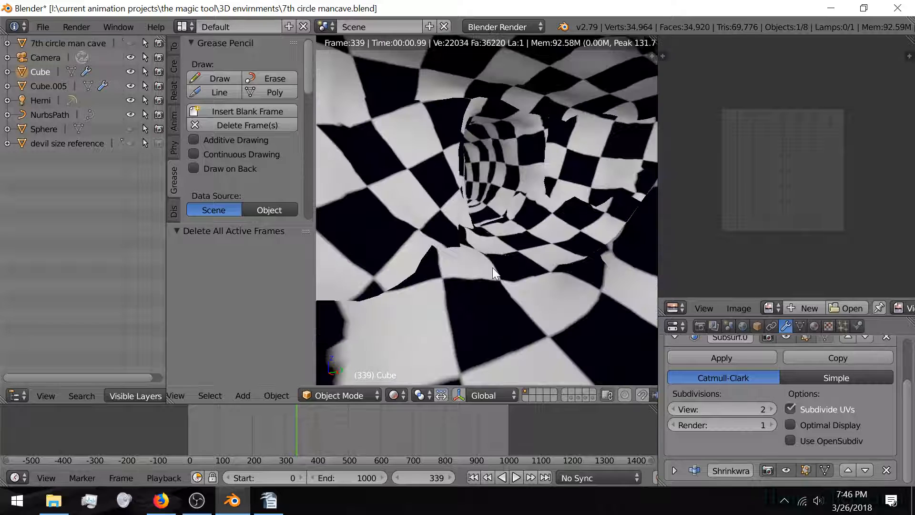
key(shift+z)
click(394, 395)
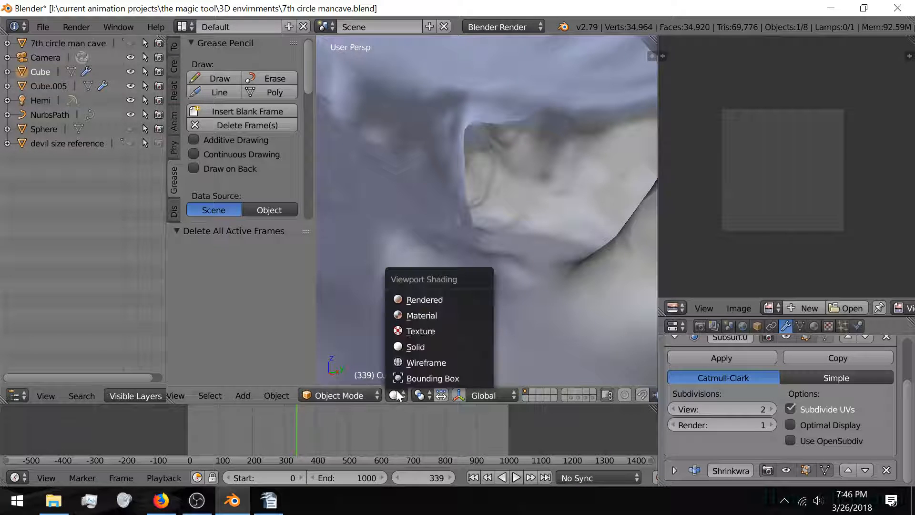
click(424, 315)
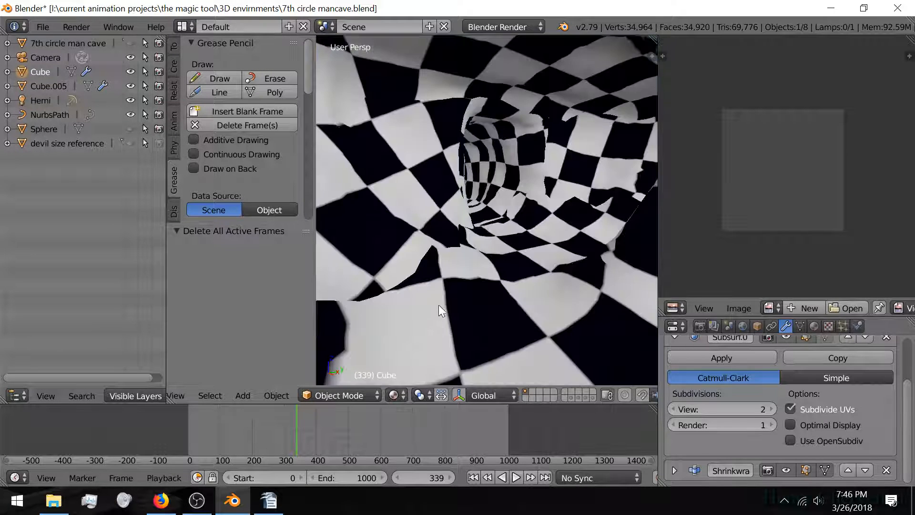
middle_drag(496, 279, 426, 272)
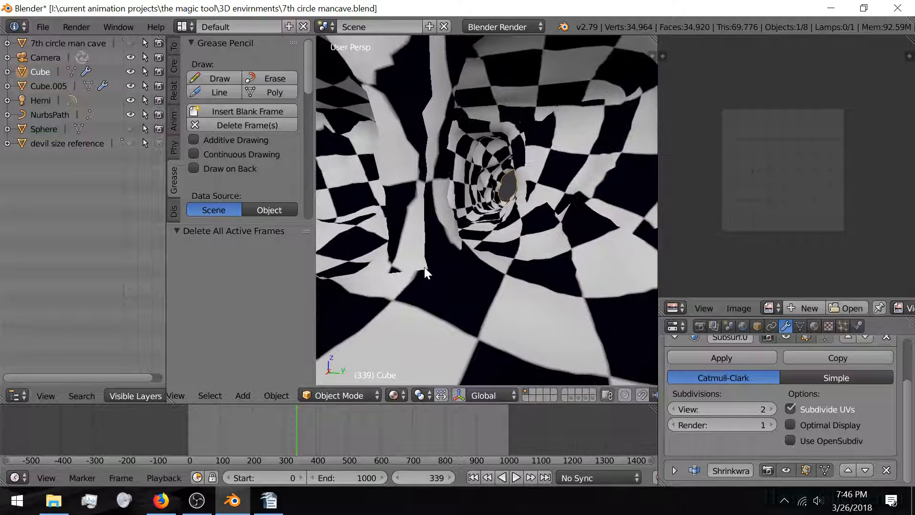
click(393, 396)
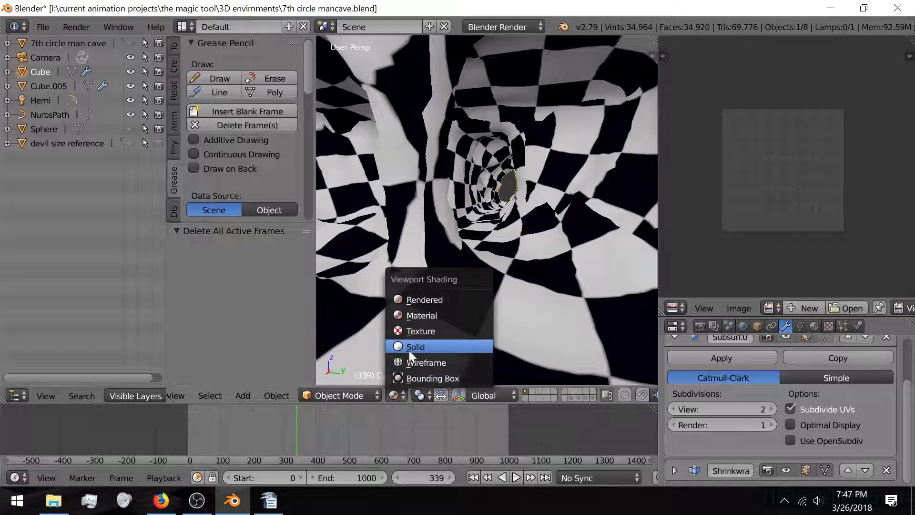
click(409, 347)
mouse_move(483, 275)
middle_down()
mouse_move(439, 273)
mouse_move(422, 287)
middle_up()
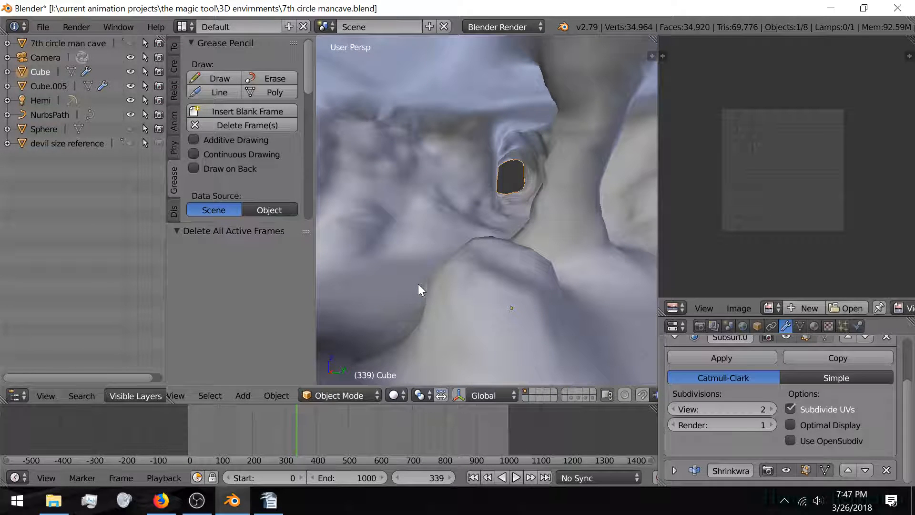
Step: Unhide the Sphere in the Outliner and orbit to look down on the cage
click(131, 129)
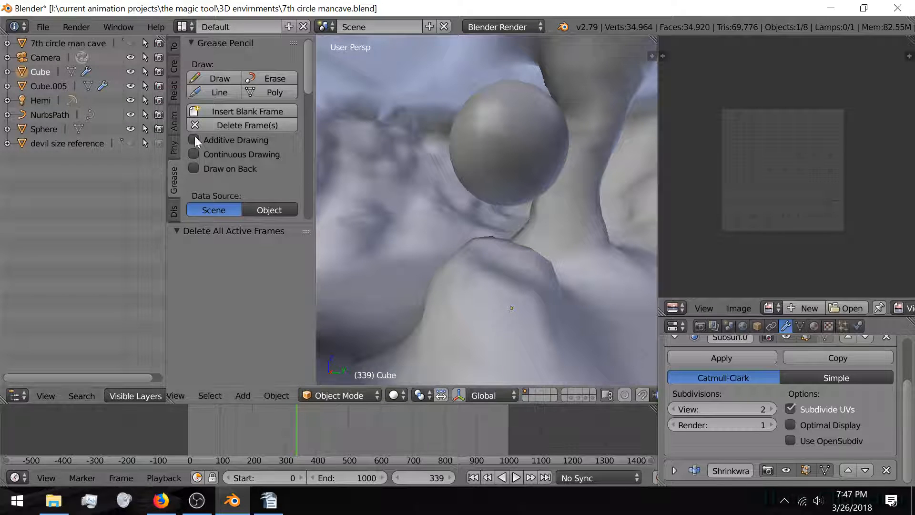
middle_drag(477, 248, 520, 247)
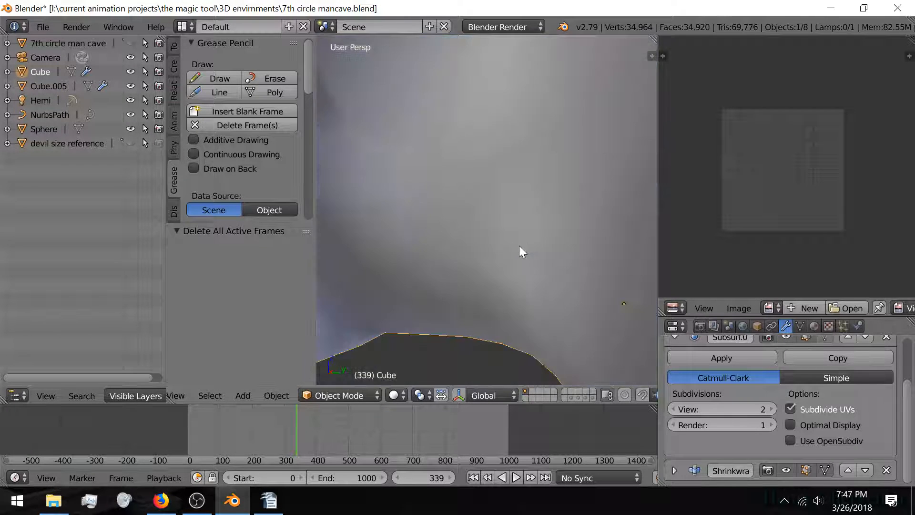
scroll(479, 250, down, 10)
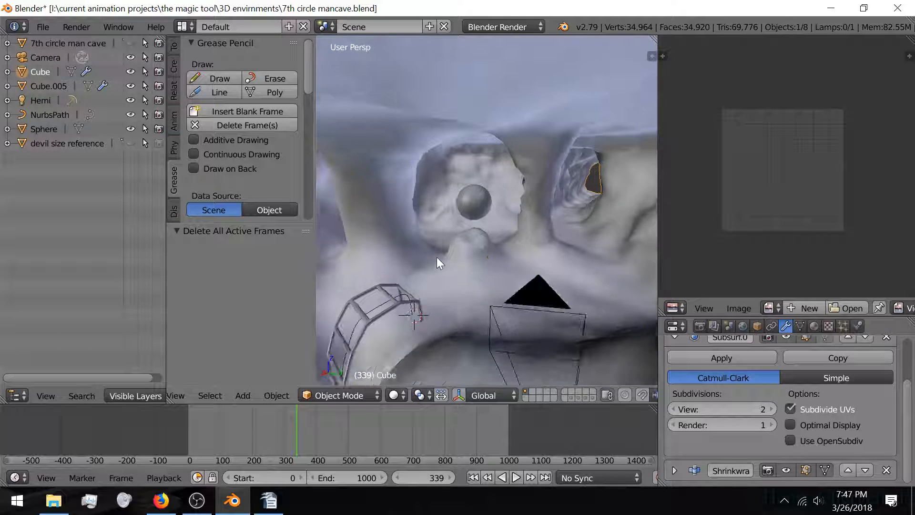
middle_drag(436, 257, 448, 274)
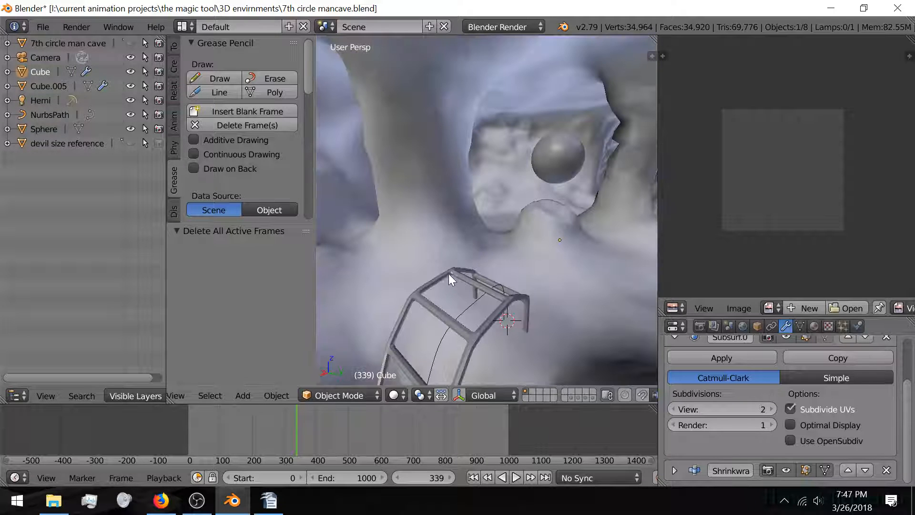
Step: Select the Cube.005 wire cage and assign it 'test material' from the Material tab
right_click(448, 274)
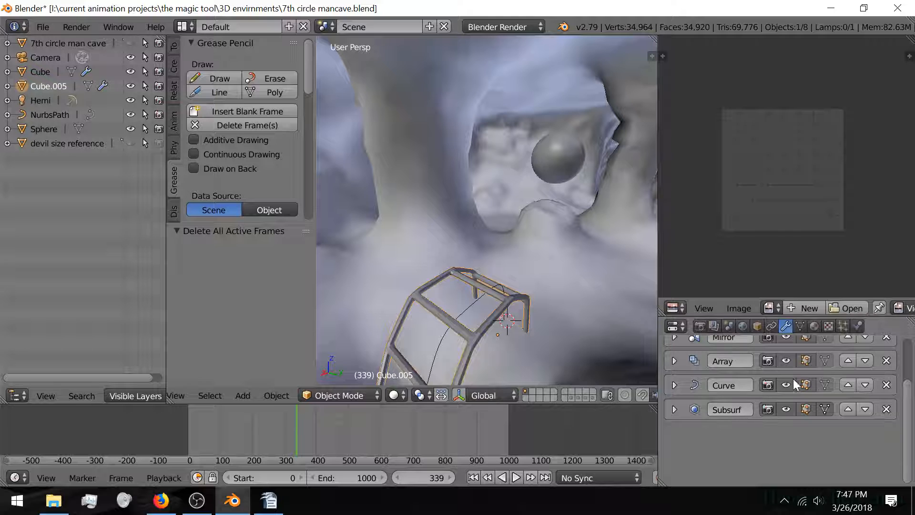
scroll(823, 405, up, 3)
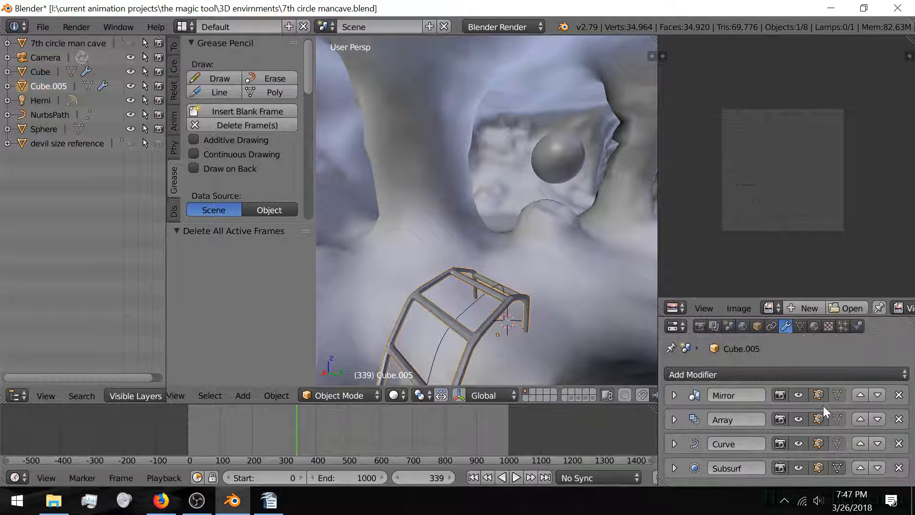
click(802, 325)
click(815, 324)
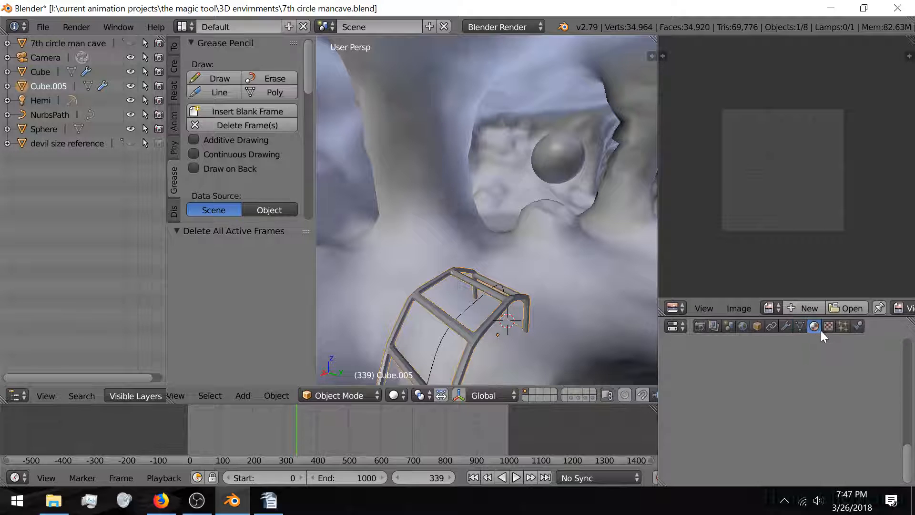
scroll(794, 415, up, 5)
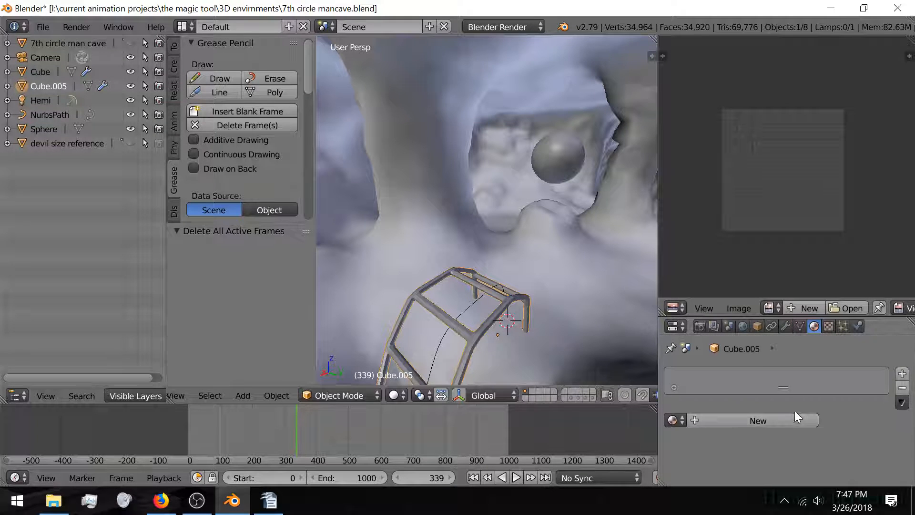
click(673, 419)
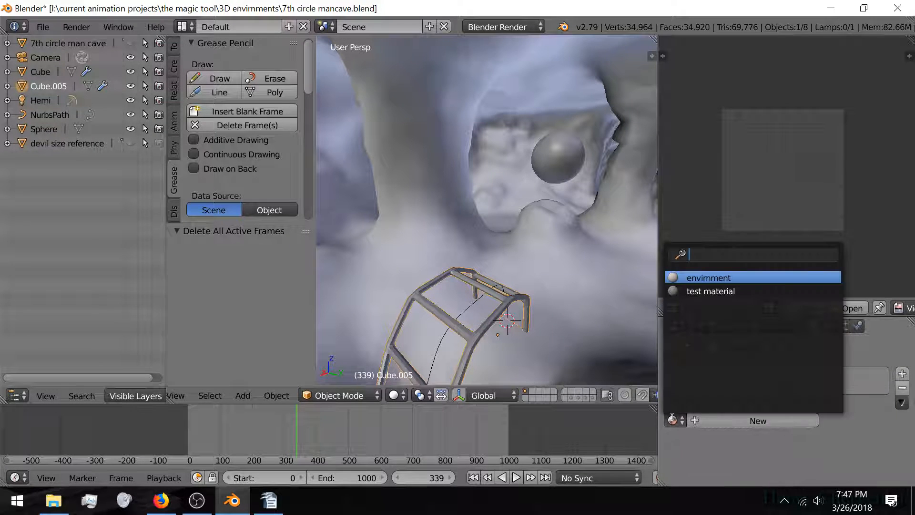
click(706, 291)
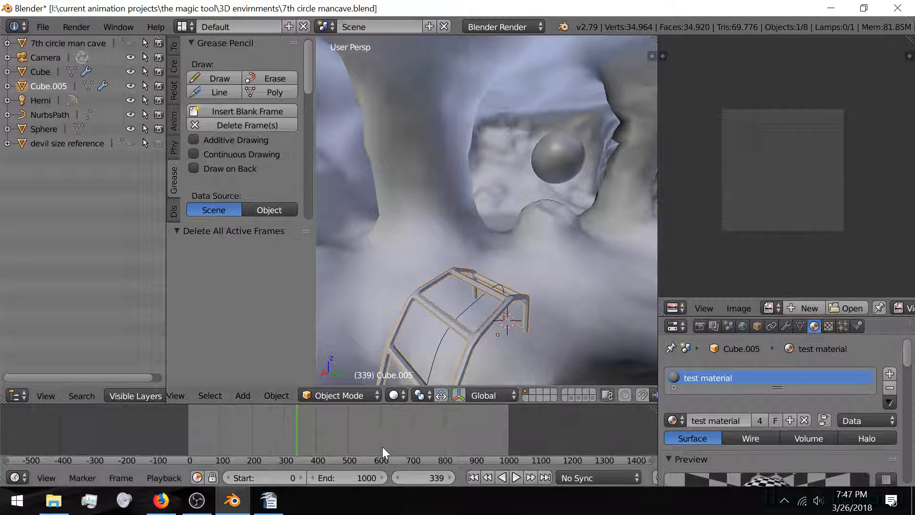
click(393, 396)
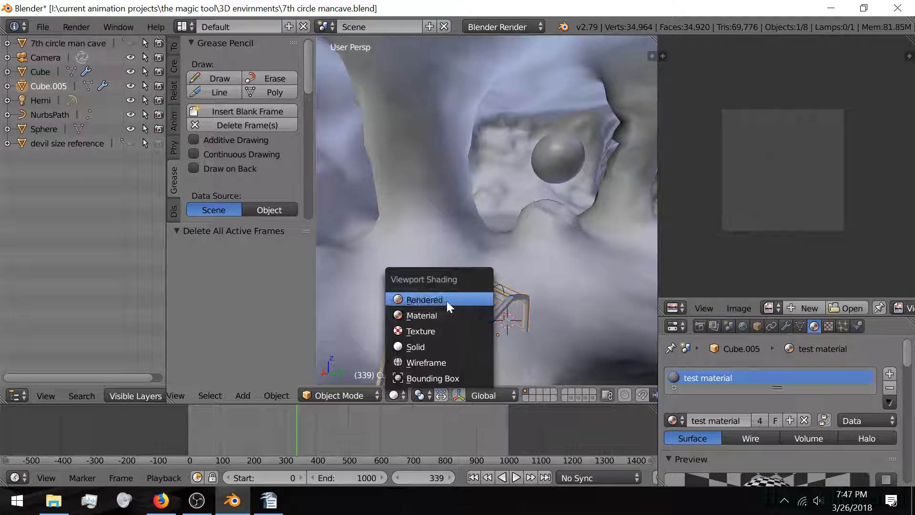
Step: Switch to Material shading, inspect the checkered cave, then remove Cube.005's material slot
click(443, 315)
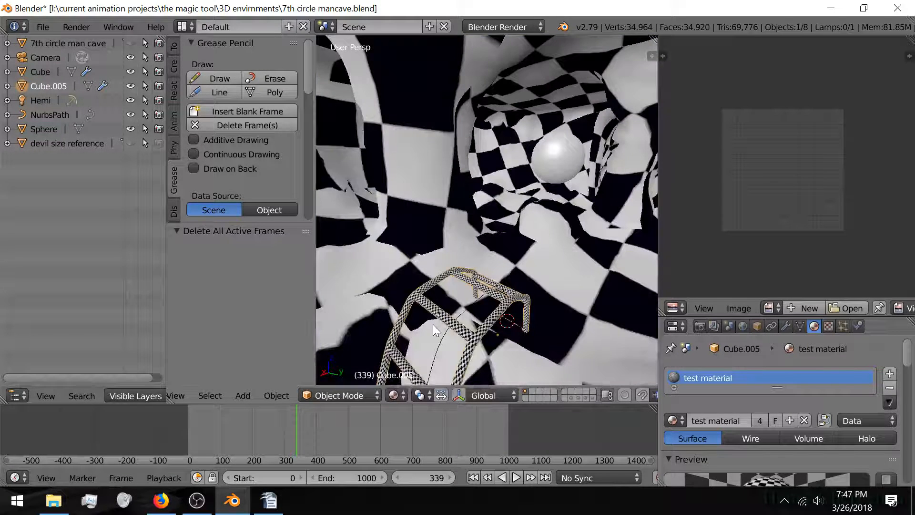
mouse_move(433, 324)
shift+middle_down()
mouse_move(464, 288)
mouse_move(436, 311)
shift+middle_up()
scroll(438, 307, up, 3)
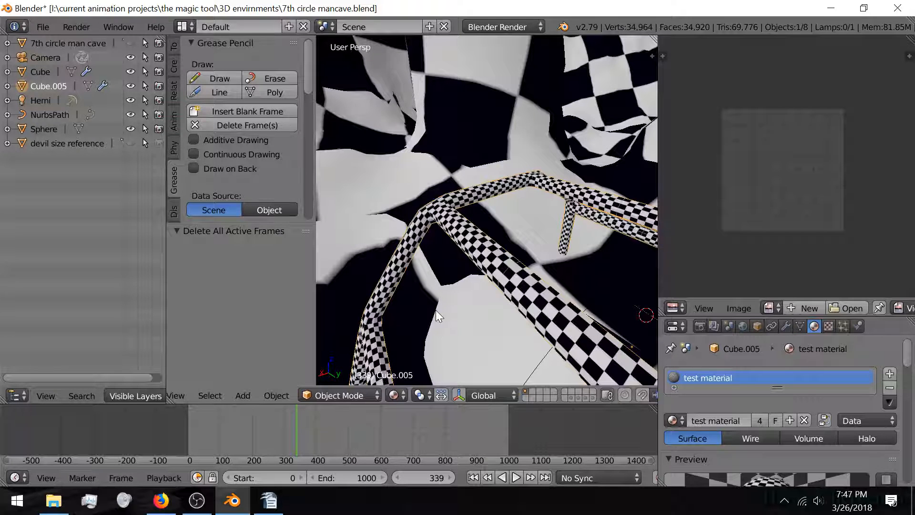
scroll(438, 314, down, 5)
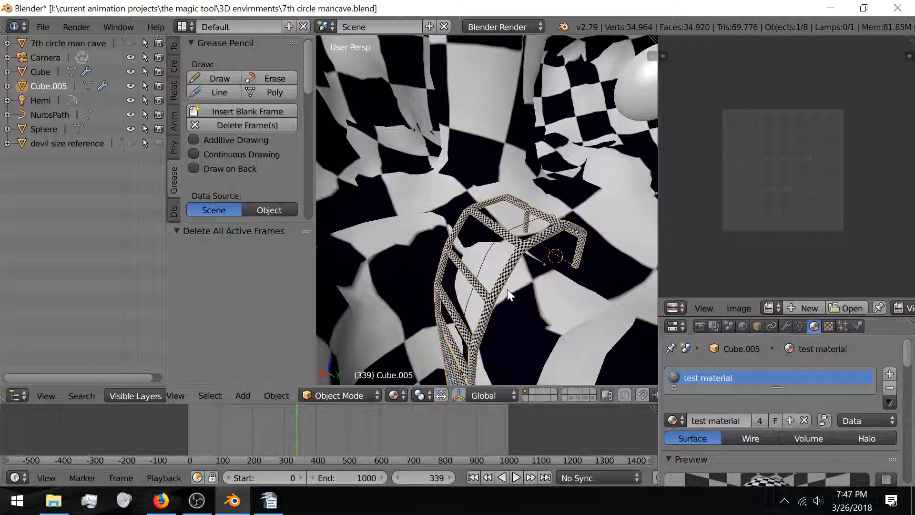
scroll(478, 276, up, 4)
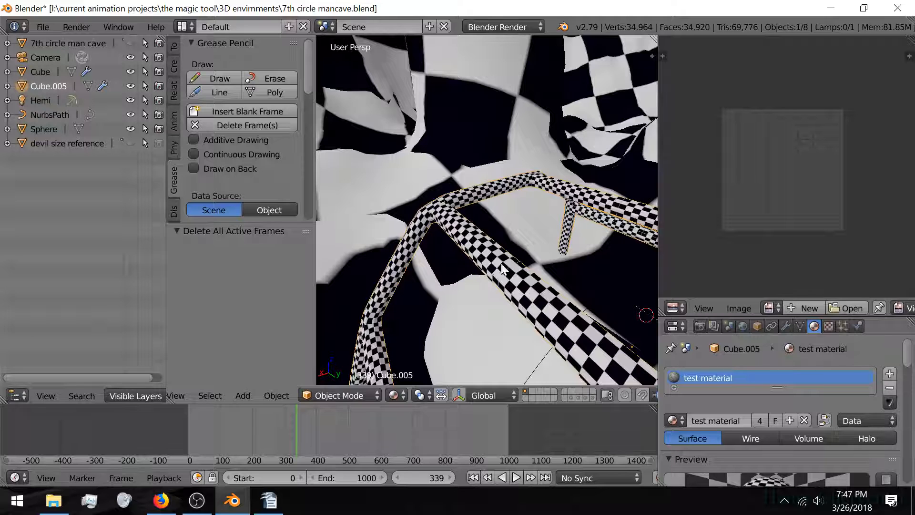
scroll(513, 301, down, 7)
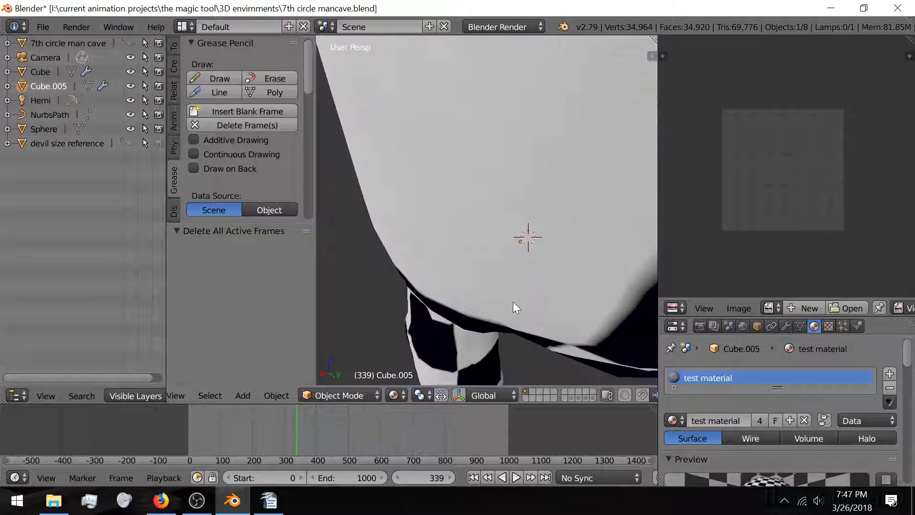
scroll(514, 297, up, 5)
middle_drag(513, 293, 482, 285)
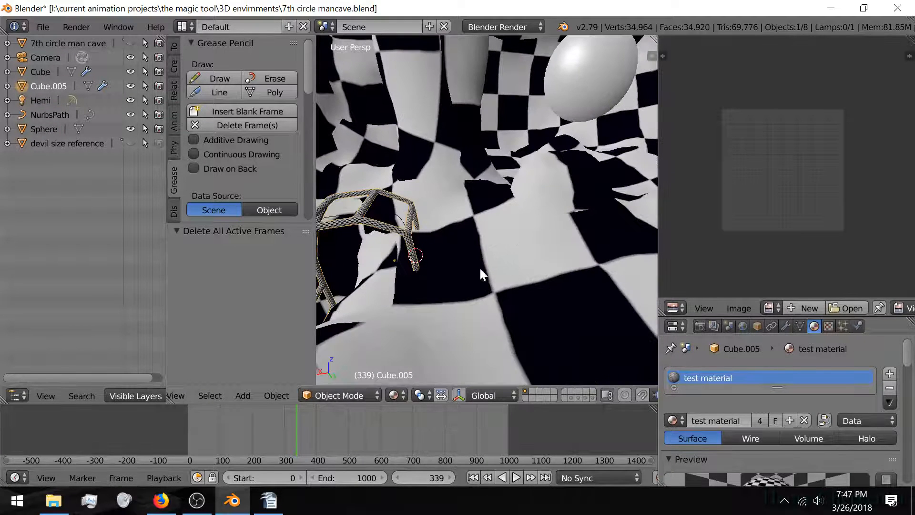
click(887, 391)
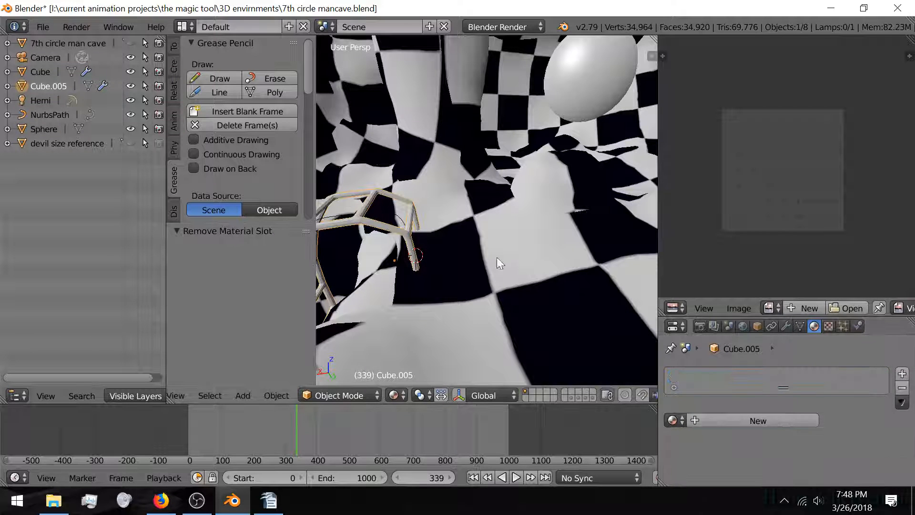
Step: Select the cave mesh Cube, orbit until the sphere shows, and bring up viewport shading modes
right_click(470, 250)
middle_drag(547, 241, 559, 285)
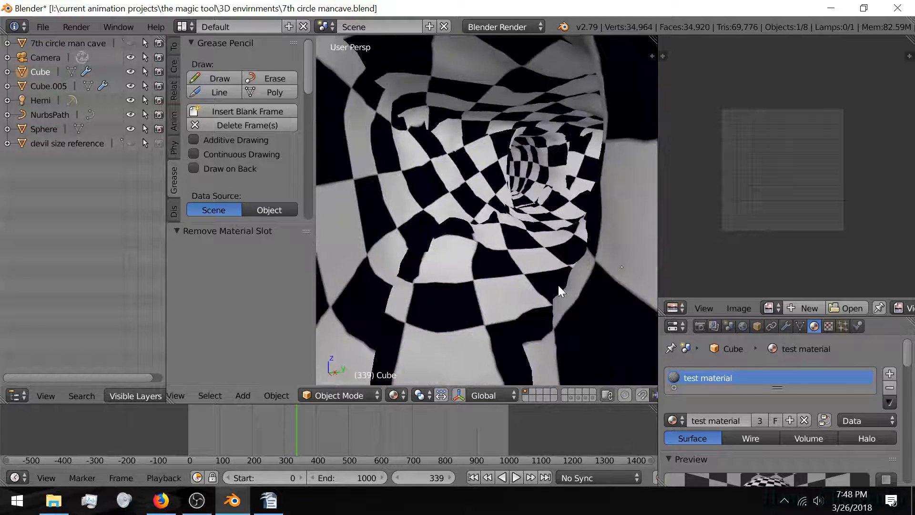
scroll(885, 412, down, 3)
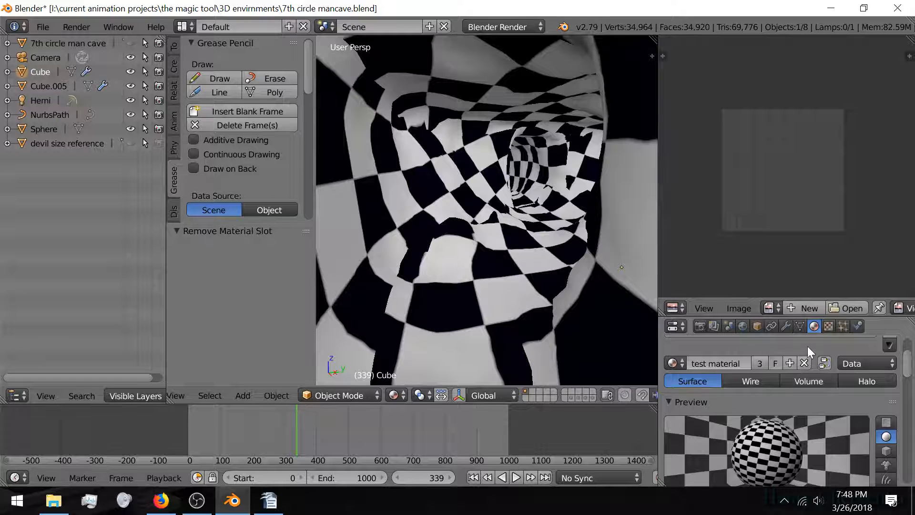
scroll(808, 347, up, 3)
middle_drag(532, 276, 493, 269)
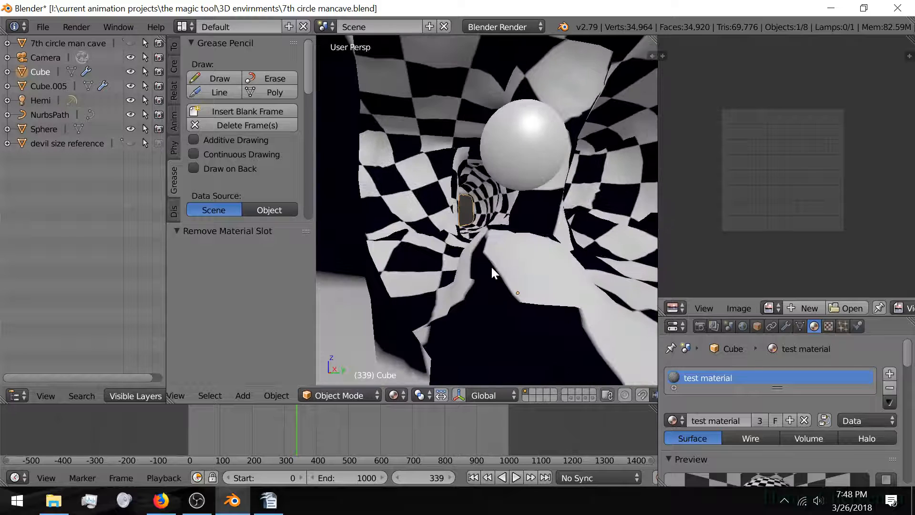
click(573, 396)
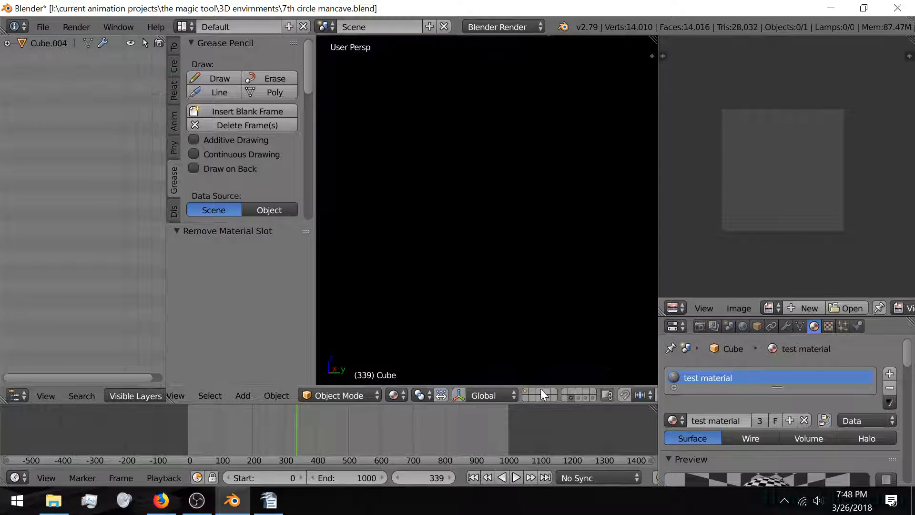
click(526, 392)
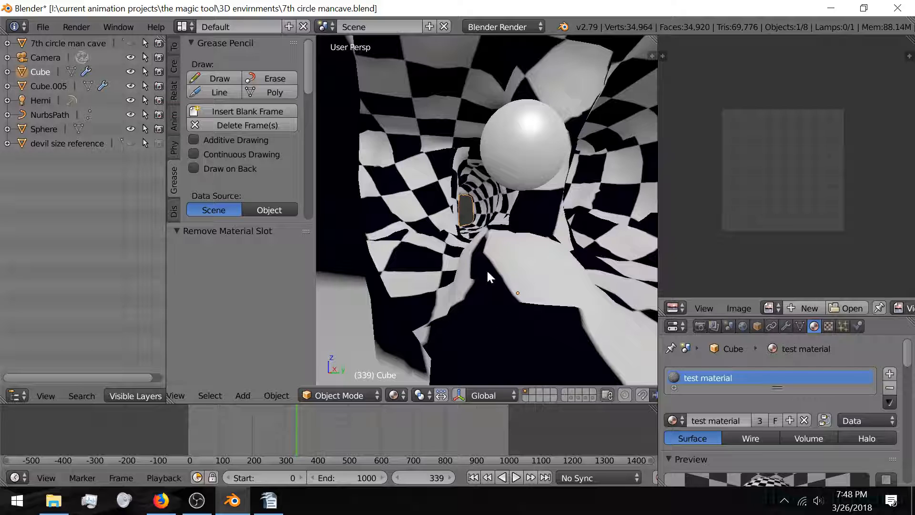
click(395, 396)
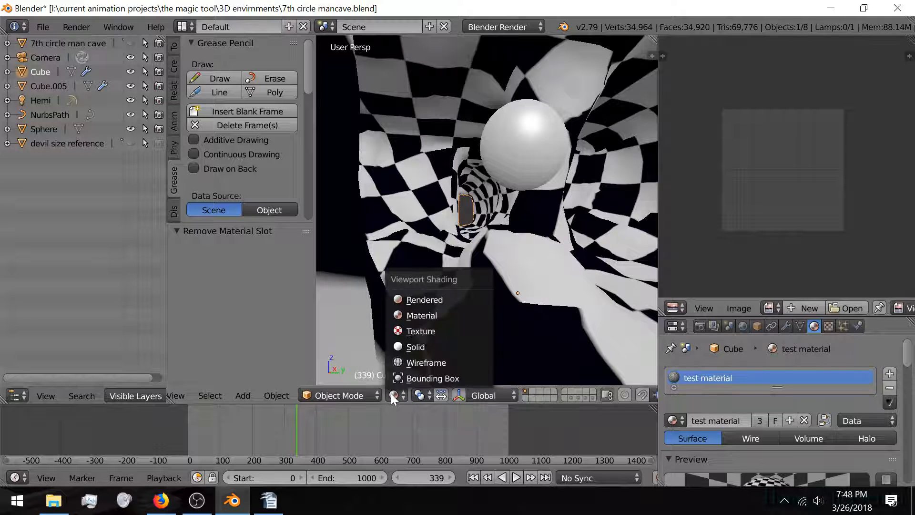
Step: Switch the cave viewport to Solid shading, orbit around the interior, and enter Edit Mode on the Cube
click(411, 347)
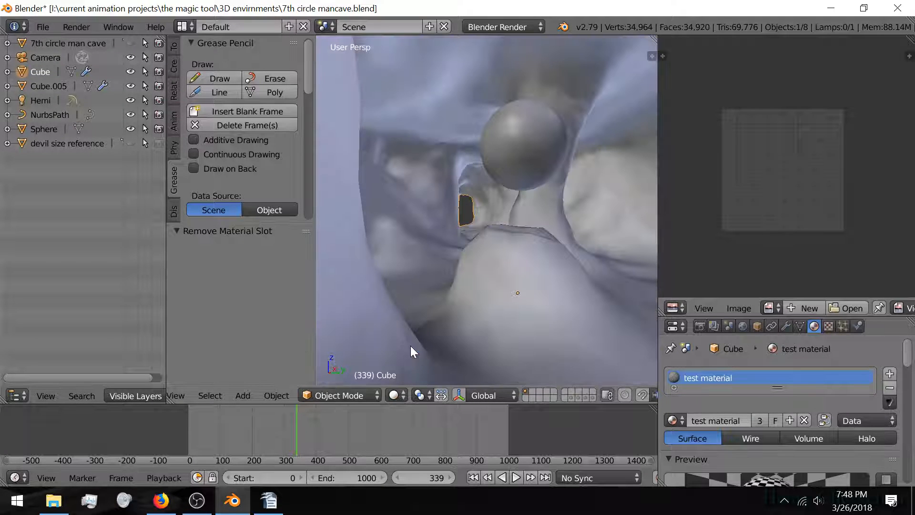
middle_drag(496, 320, 533, 332)
middle_drag(577, 263, 553, 262)
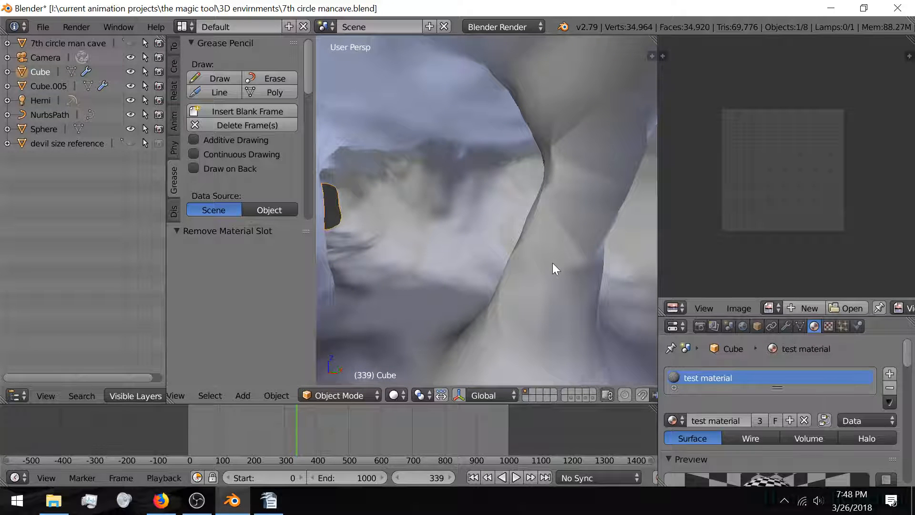
key(Tab)
scroll(540, 263, down, 2)
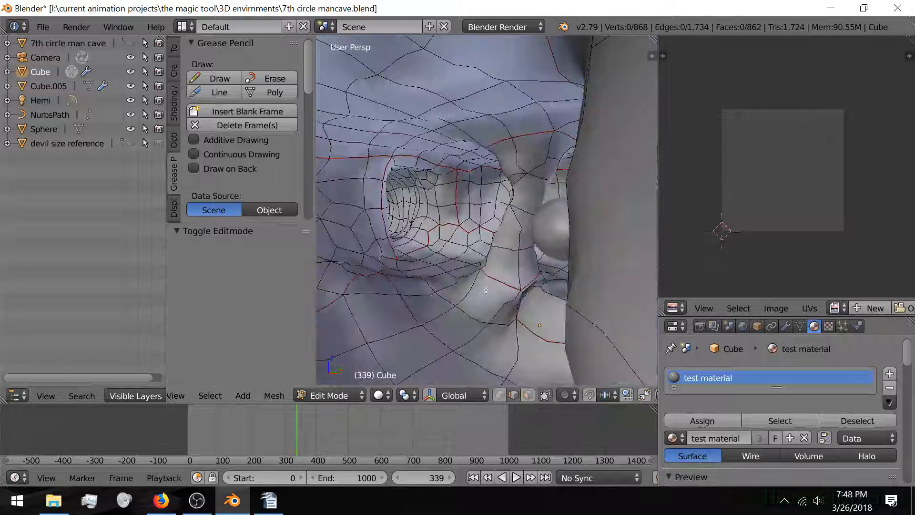
Step: Hide the Subsurf and Shrinkwrap modifiers' viewport display in the Cube's modifier stack
middle_drag(516, 298, 489, 303)
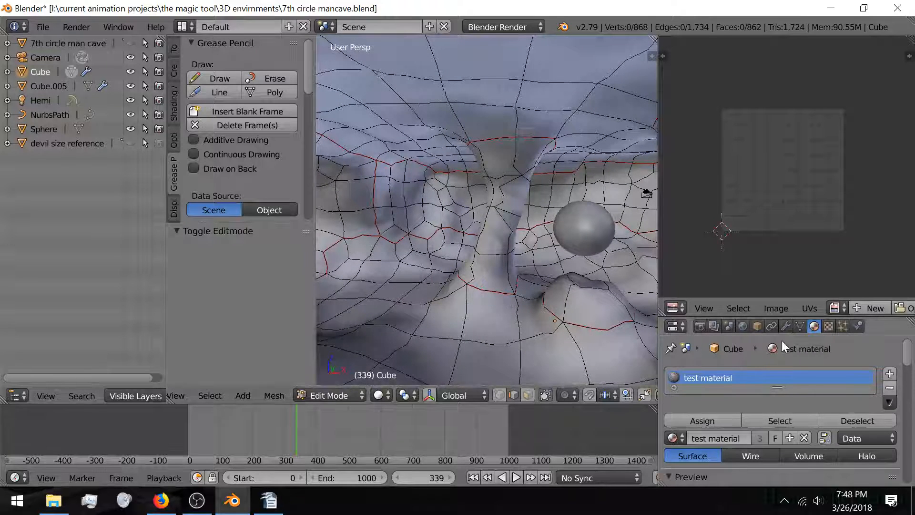
click(800, 327)
click(787, 326)
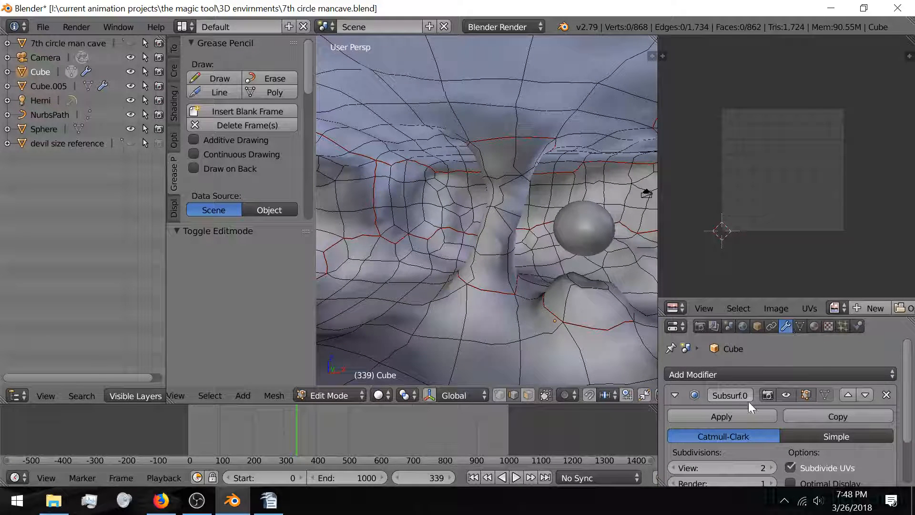
click(675, 395)
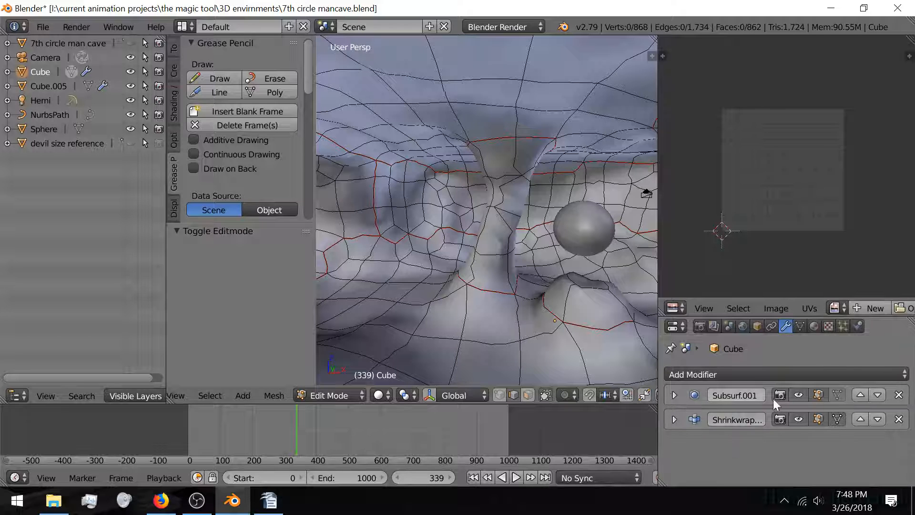
click(678, 394)
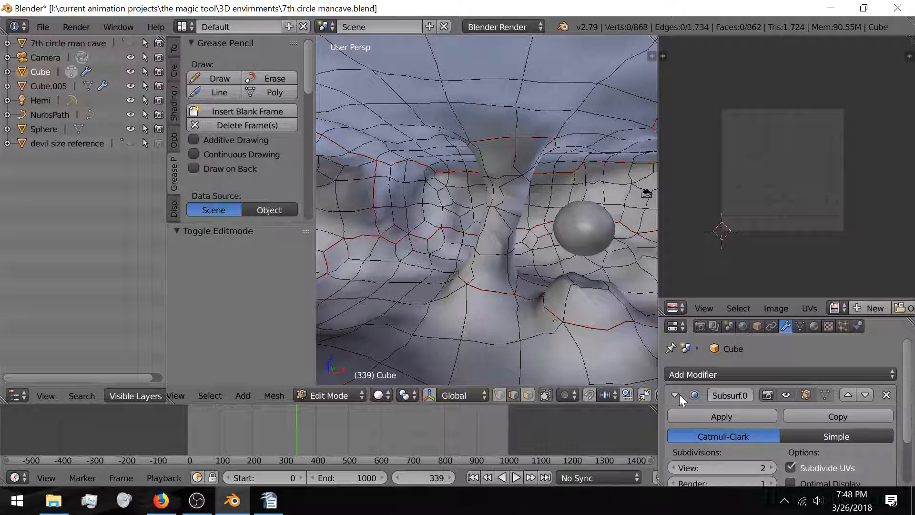
click(678, 394)
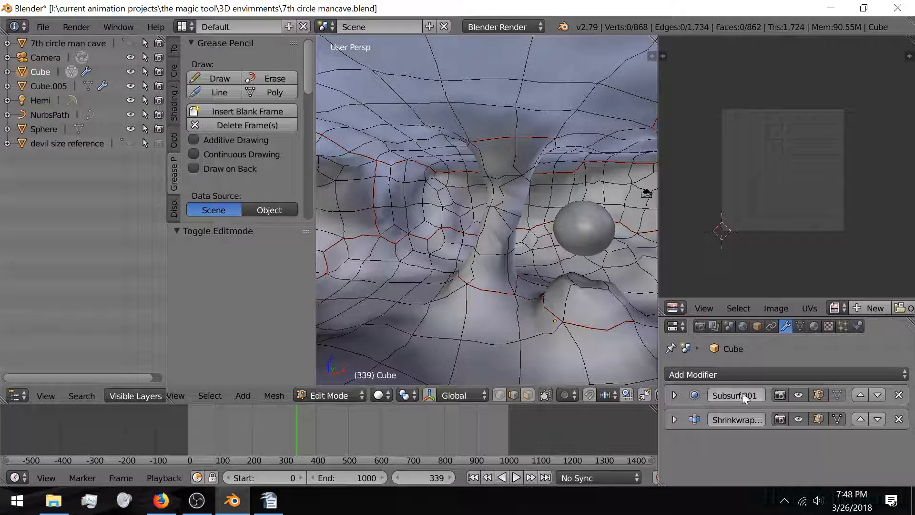
click(799, 395)
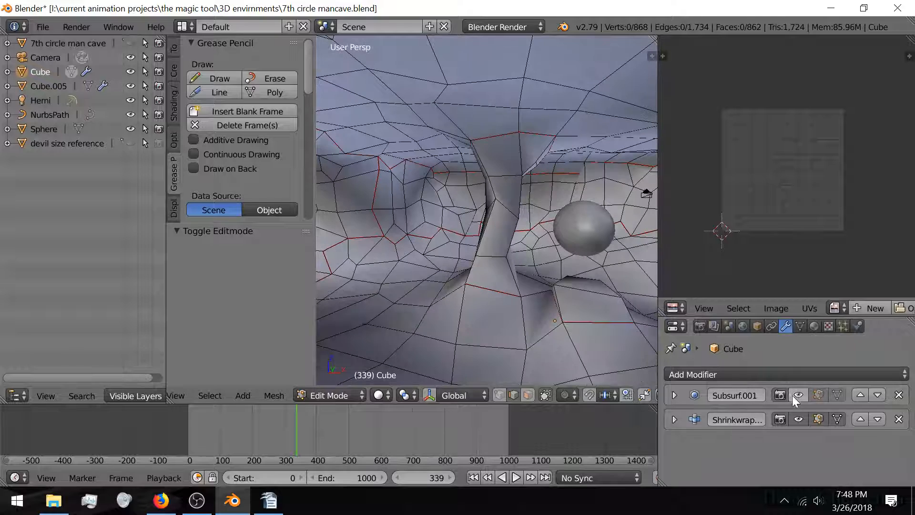
click(798, 419)
scroll(535, 307, up, 4)
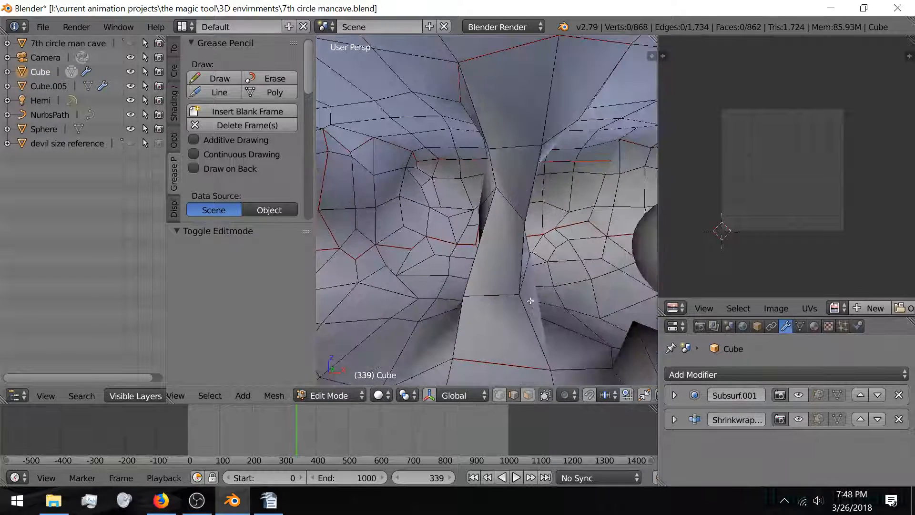
mouse_move(520, 296)
middle_down()
mouse_move(490, 299)
mouse_move(530, 296)
middle_up()
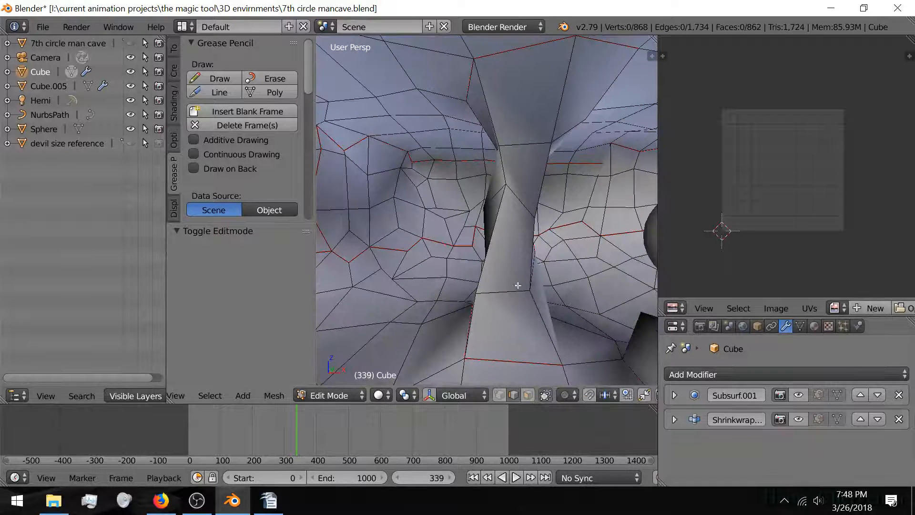
Step: Add a centred loop cut running up the cave pillar, deselect, and return to Object Mode
key(ctrl+r)
click(518, 284)
right_click(518, 284)
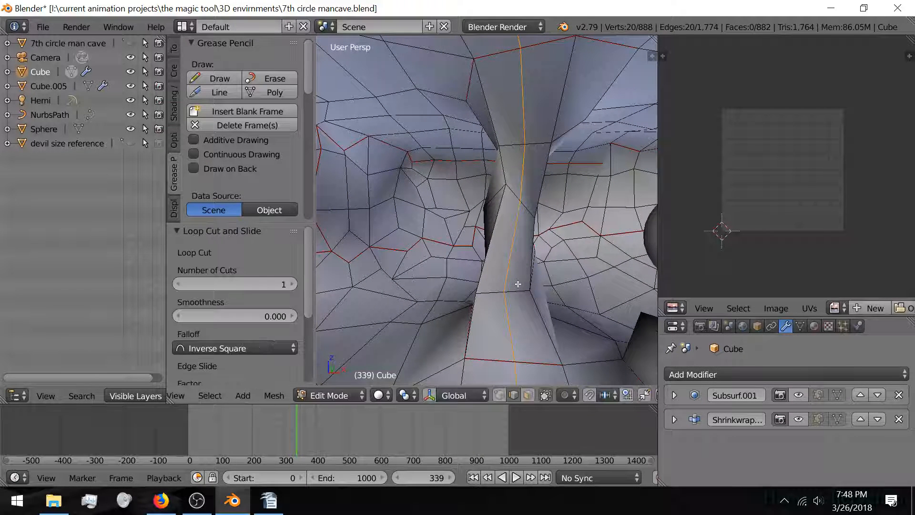
key(a)
key(Tab)
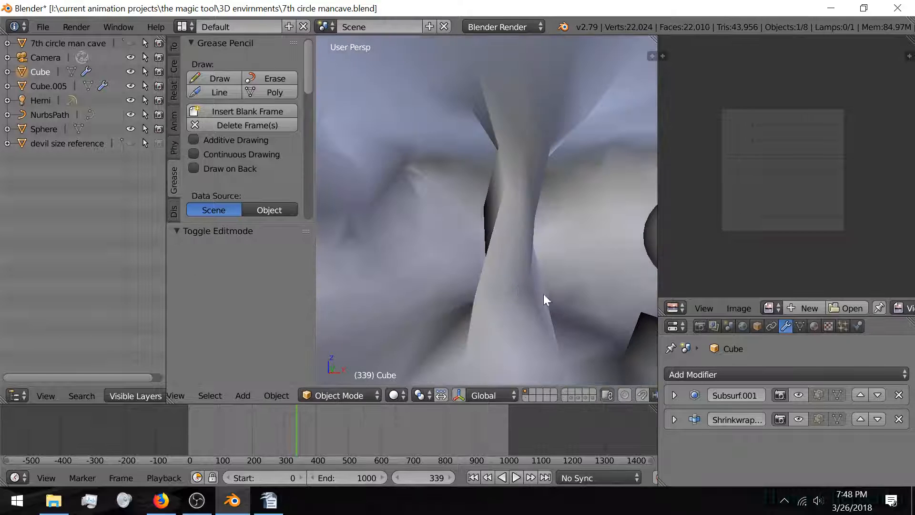
Step: Turn the Subsurf and Shrinkwrap viewport previews back on and view the smoothed pillar
click(798, 395)
click(799, 421)
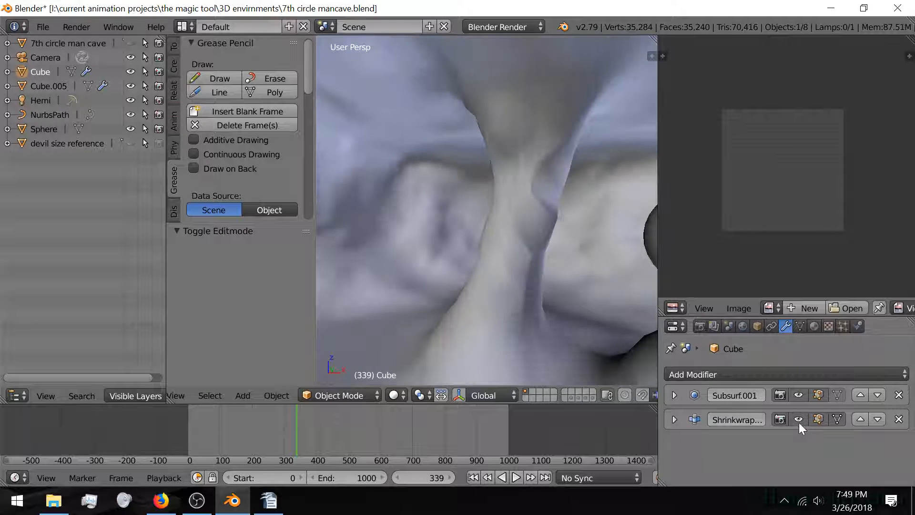
mouse_move(510, 315)
middle_down()
mouse_move(551, 319)
mouse_move(497, 316)
middle_up()
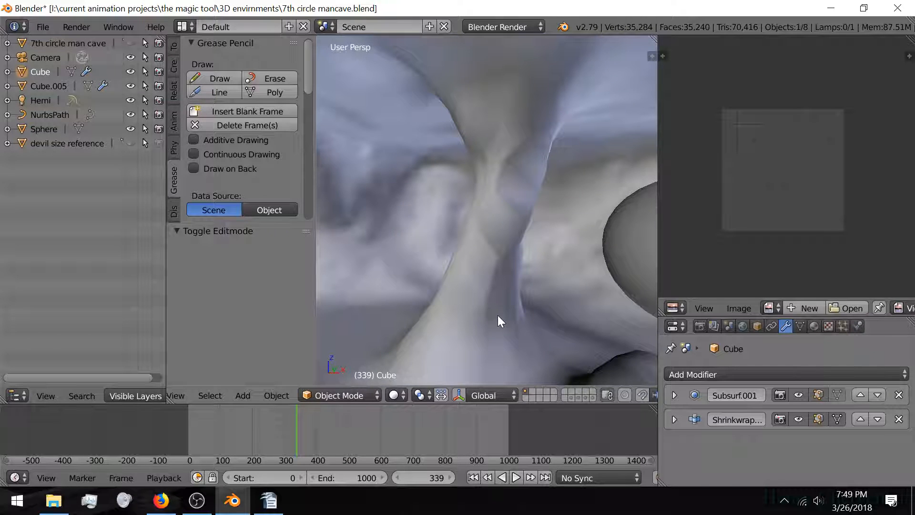
Step: In Edit Mode, hide both modifier previews and dissolve the vertical edge loop up the pillar
key(Tab)
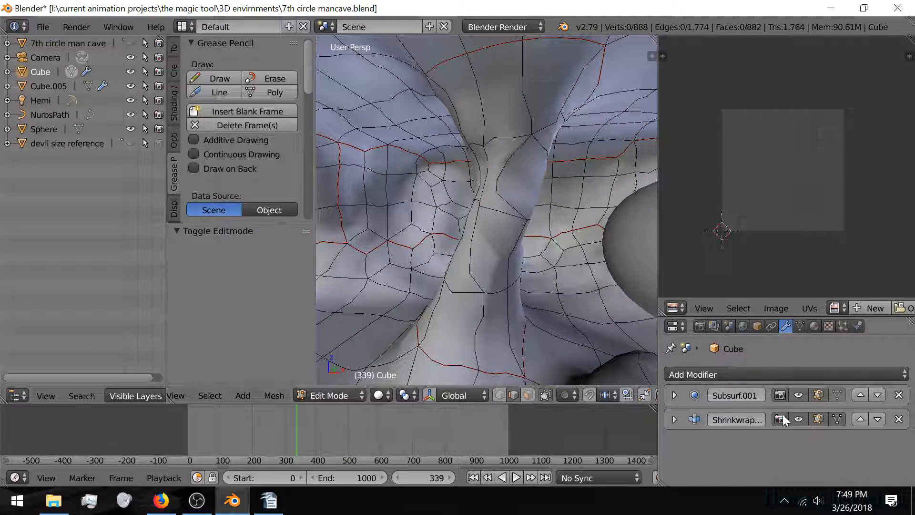
click(819, 419)
click(818, 395)
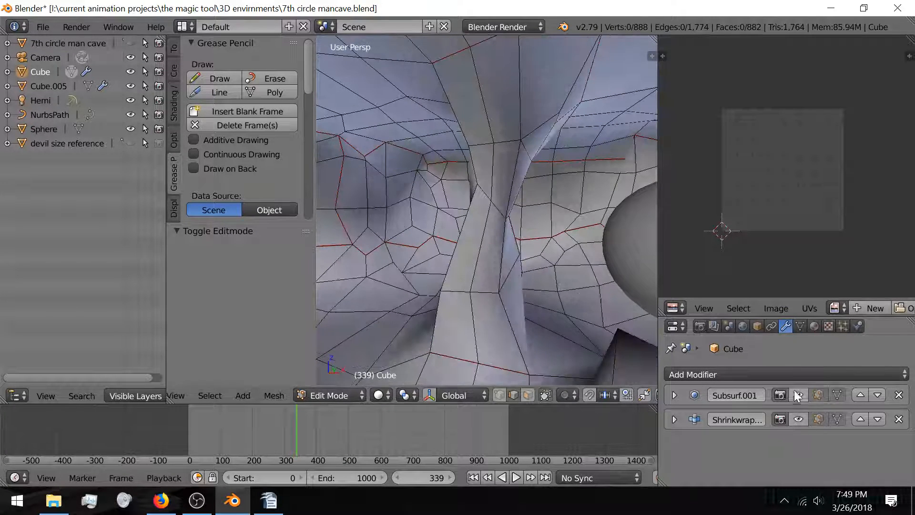
alt+right_click(473, 251)
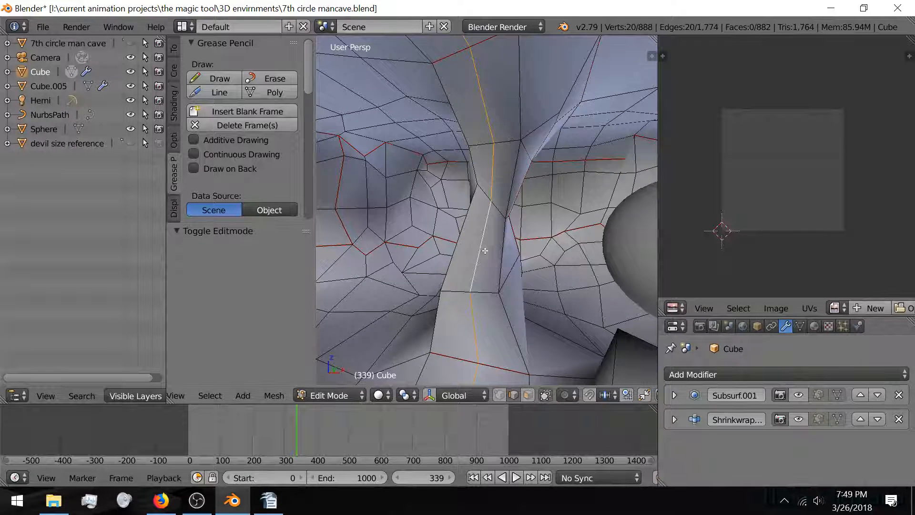
key(ctrl+x)
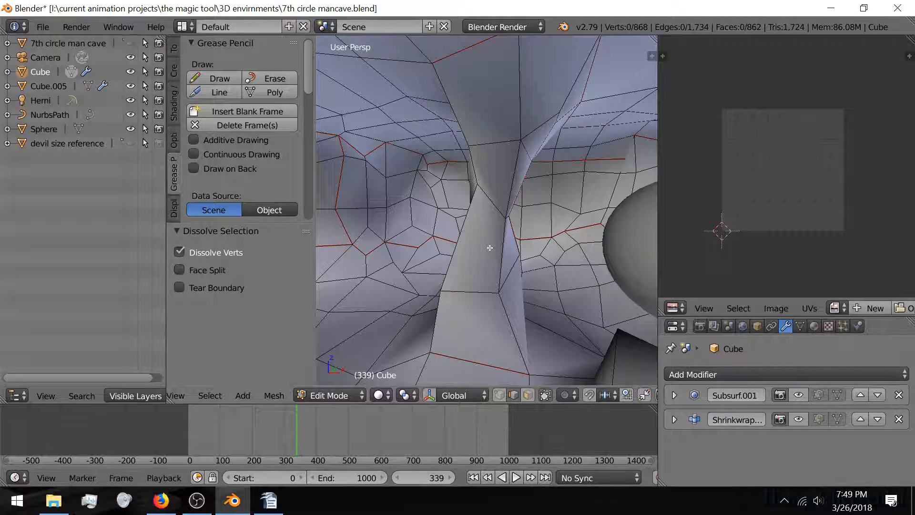
key(ctrl+z)
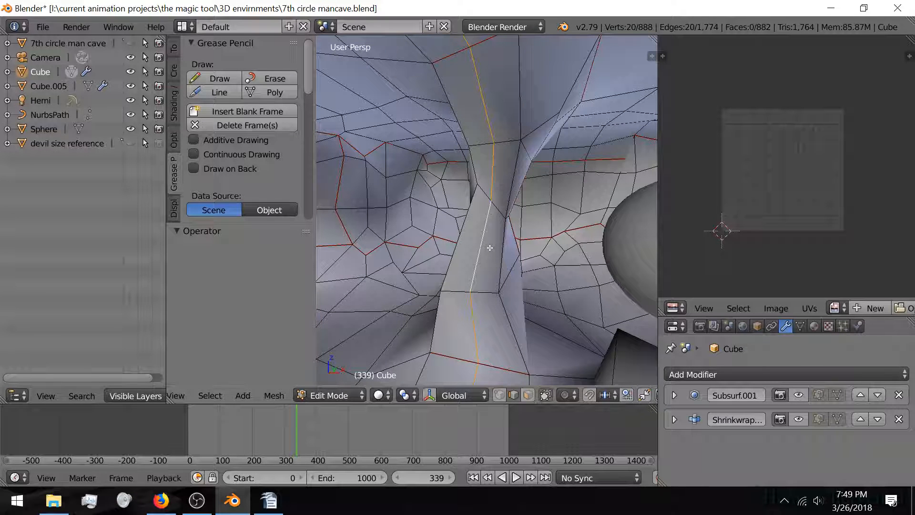
key(ctrl+x)
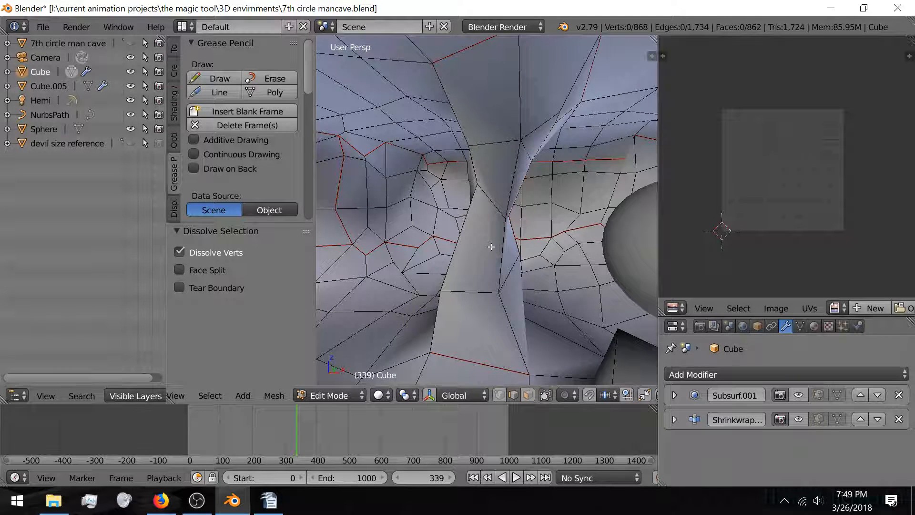
Step: Cancel a trial edge move, return to Object Mode, and show the subdivision preview again
right_click(489, 233)
key(g)
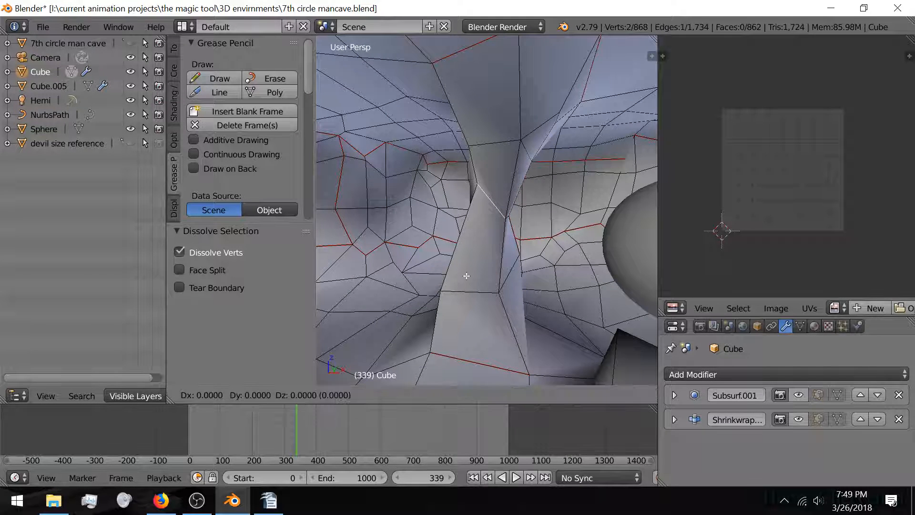
right_click(522, 273)
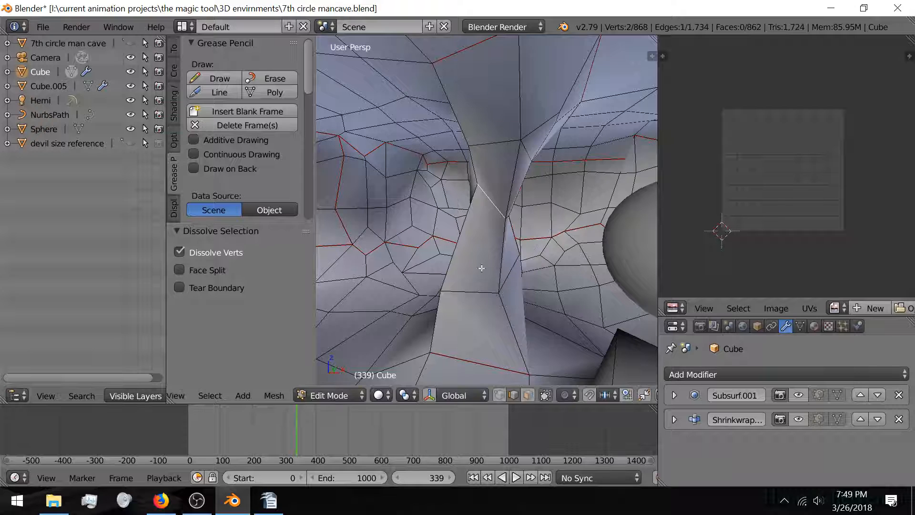
key(a)
key(Tab)
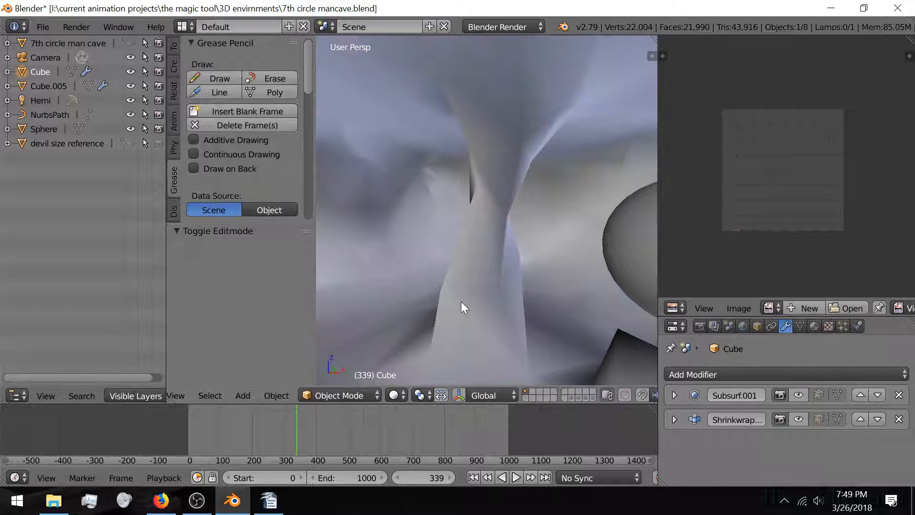
key(Tab)
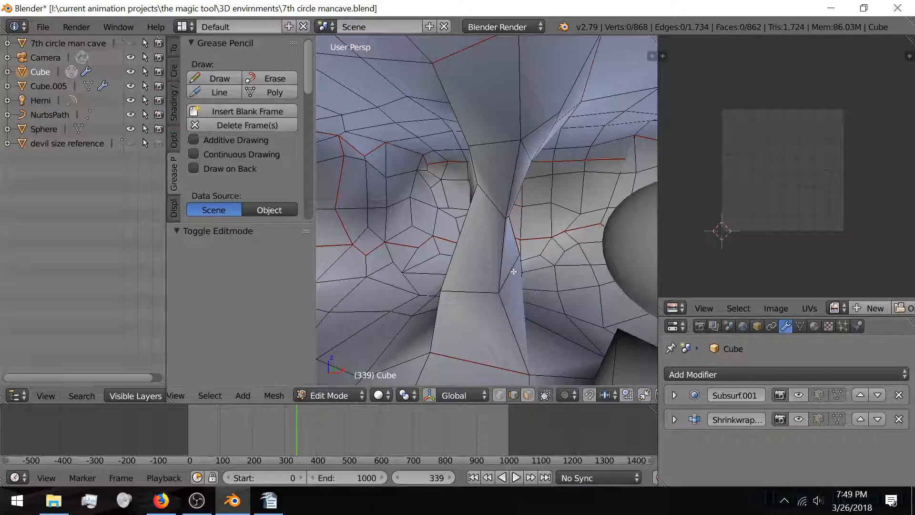
key(Tab)
click(799, 395)
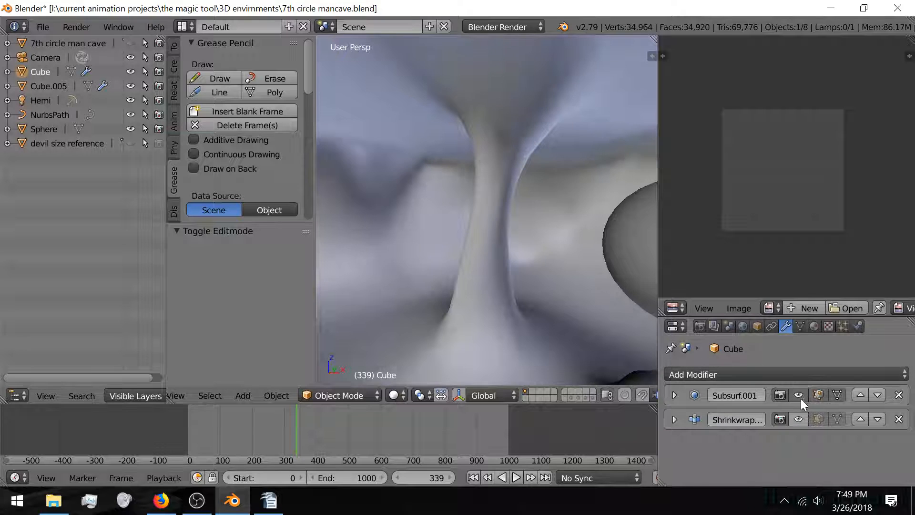
Step: Re-show the Shrinkwrap preview and tick Wire under the Cube's Object Display settings
click(799, 419)
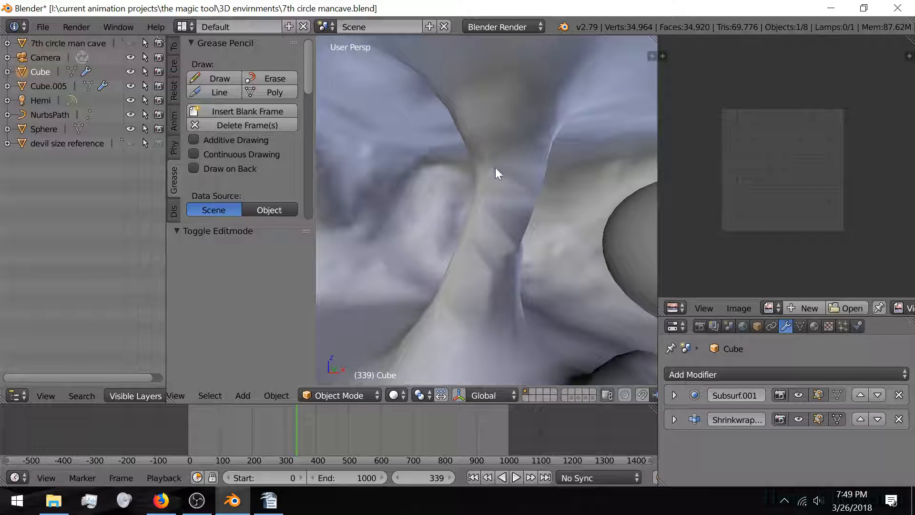
click(762, 323)
scroll(799, 376, down, 10)
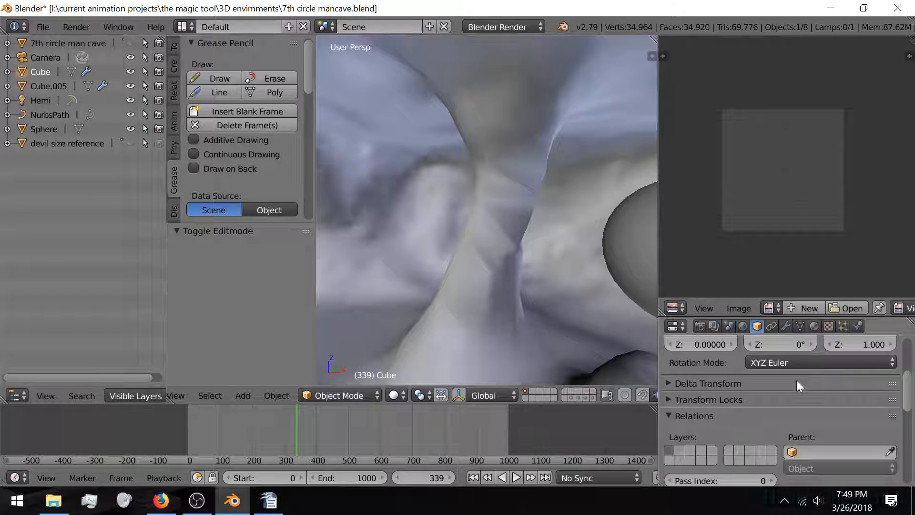
scroll(747, 422, down, 2)
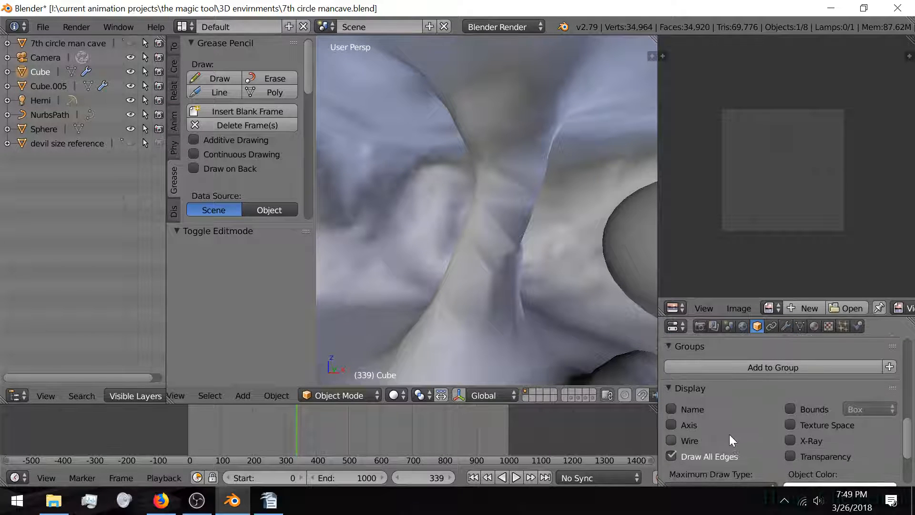
click(671, 440)
middle_drag(461, 280, 493, 250)
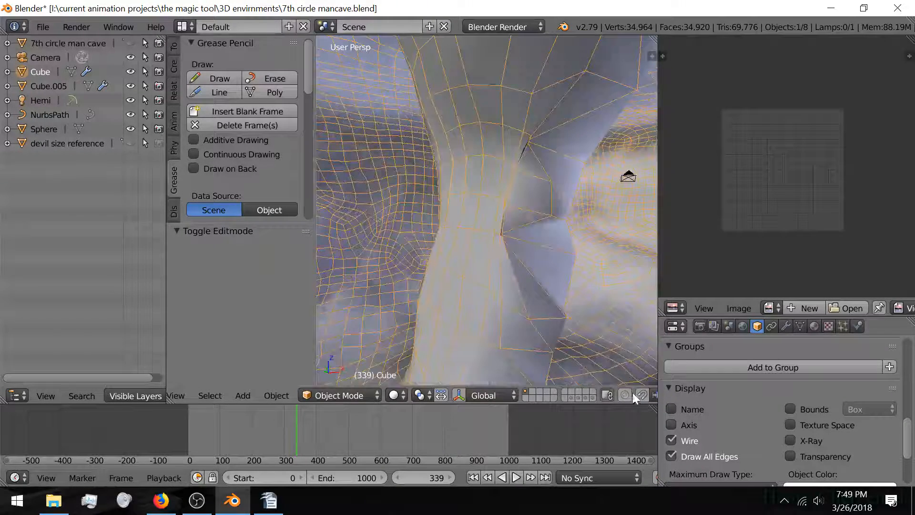
Step: Toggle the Shrinkwrap preview off and on to compare the pillar with and without it
click(814, 326)
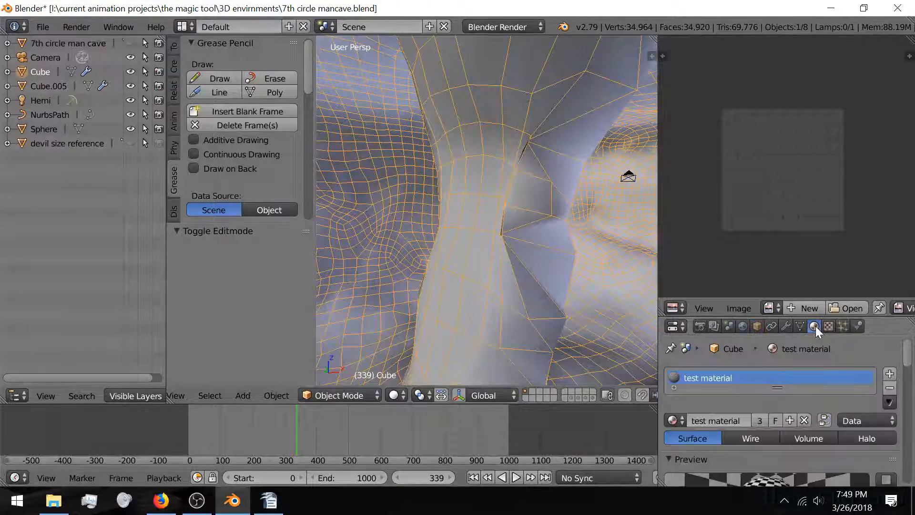
click(786, 327)
click(799, 419)
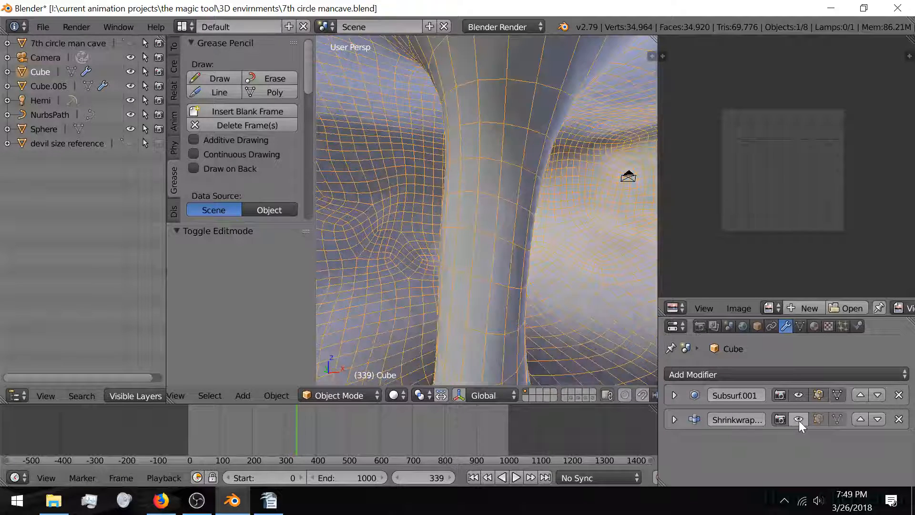
click(799, 419)
middle_drag(589, 282, 565, 301)
click(799, 420)
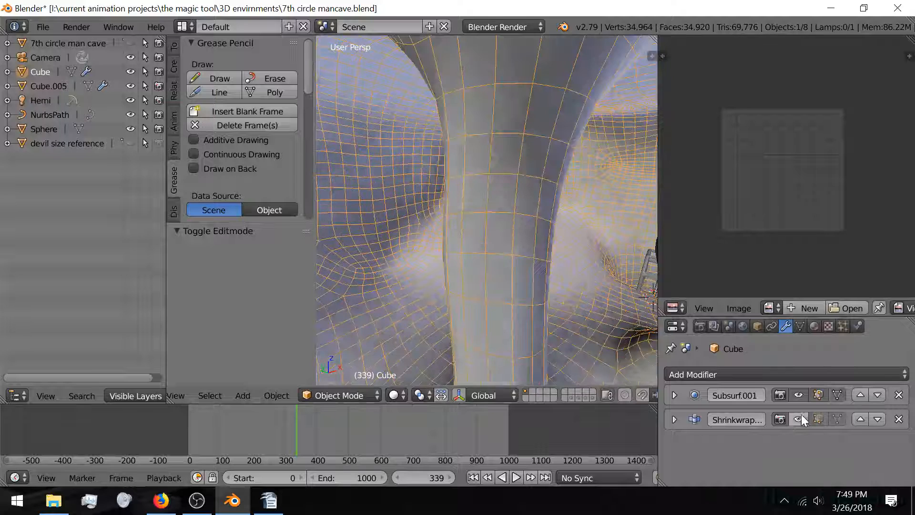
click(802, 414)
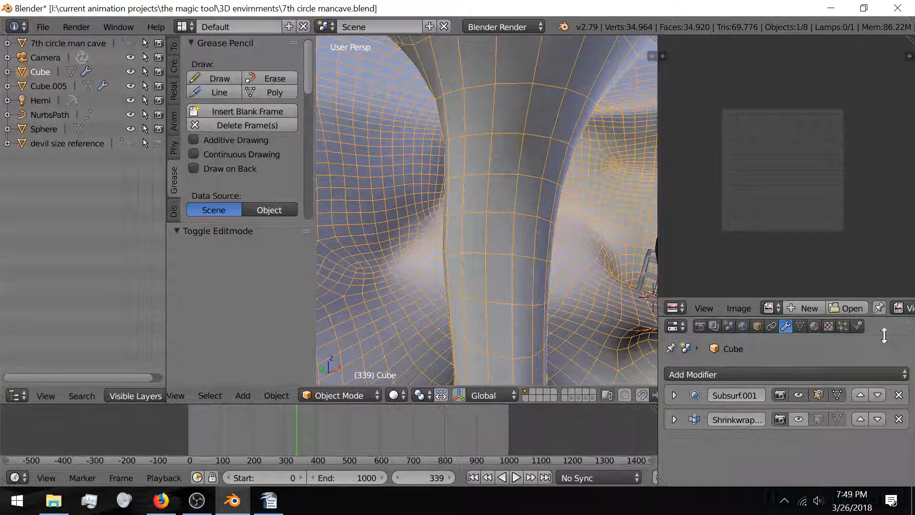
click(674, 419)
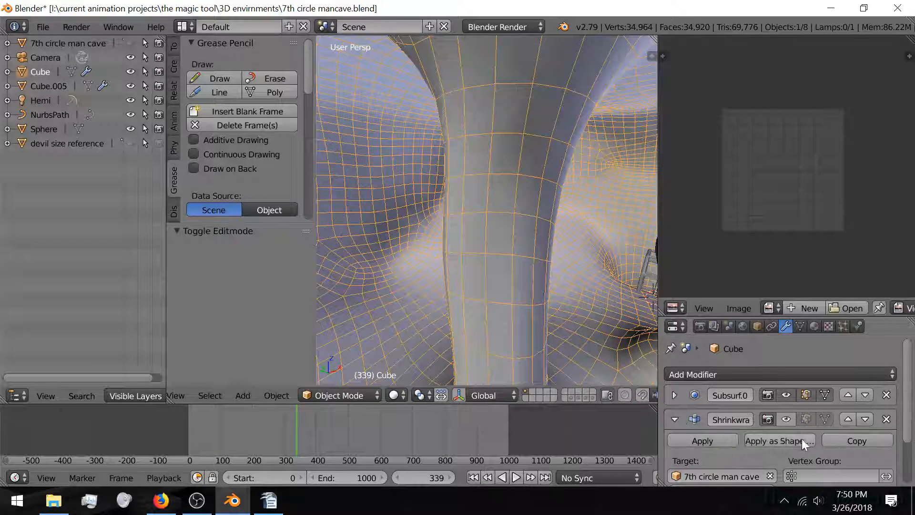
click(789, 420)
Step: Try Shrinkwrap mode Nearest Vertex, then Project with front and then back face culling
scroll(865, 472, down, 3)
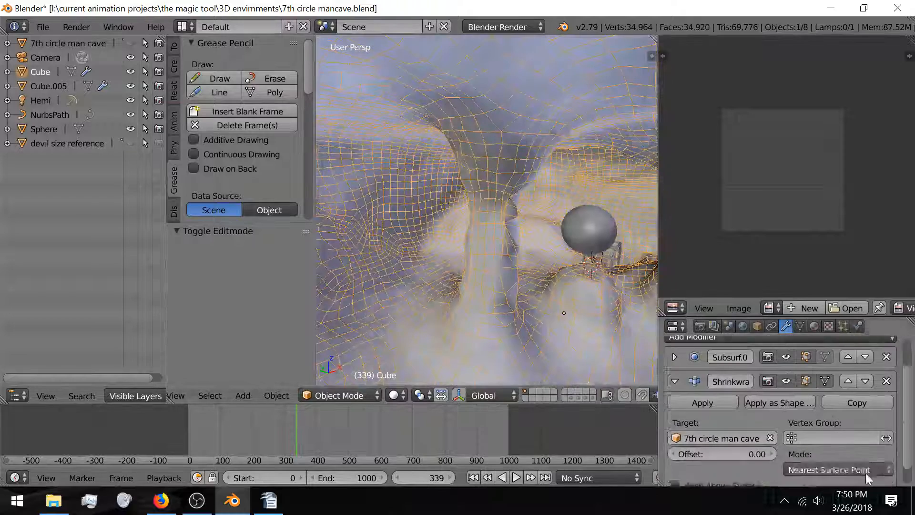
click(838, 447)
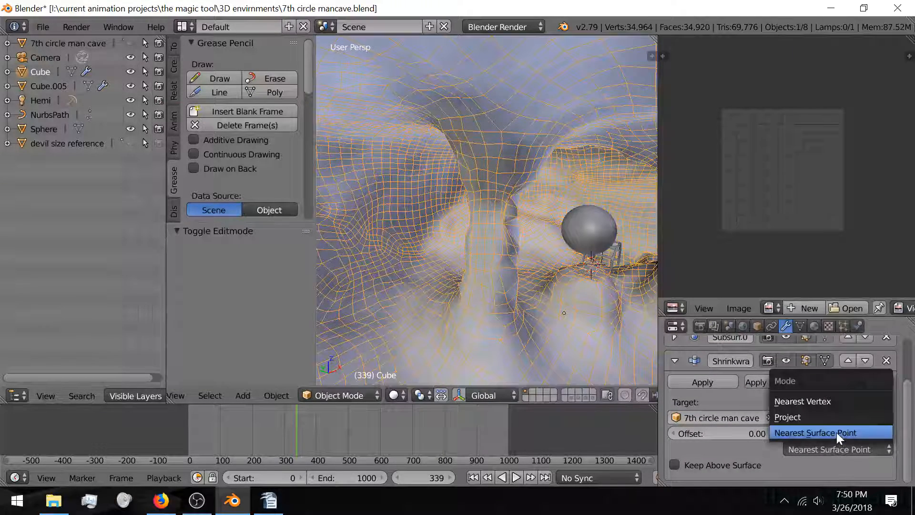
click(840, 401)
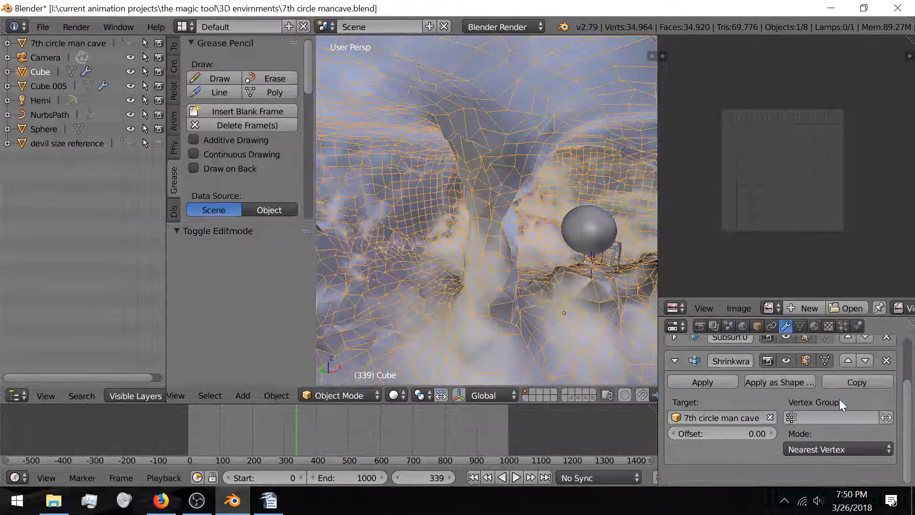
scroll(519, 267, up, 8)
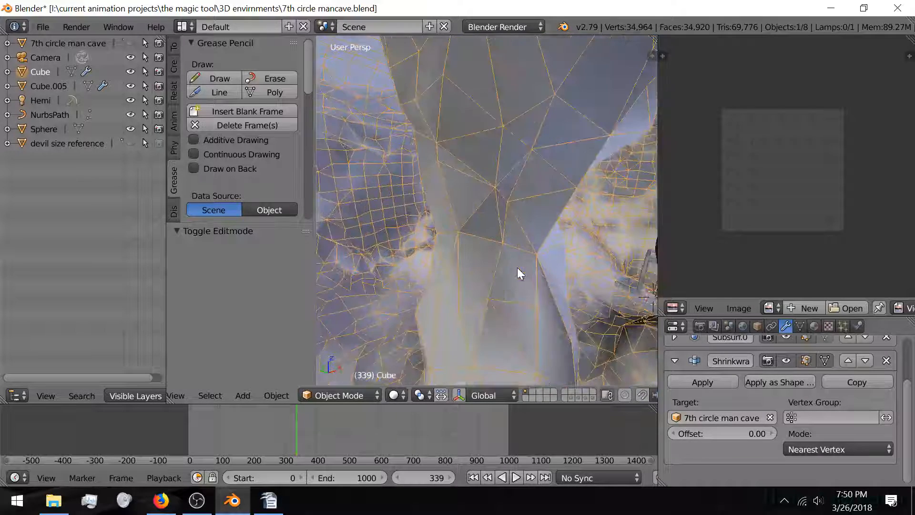
click(836, 448)
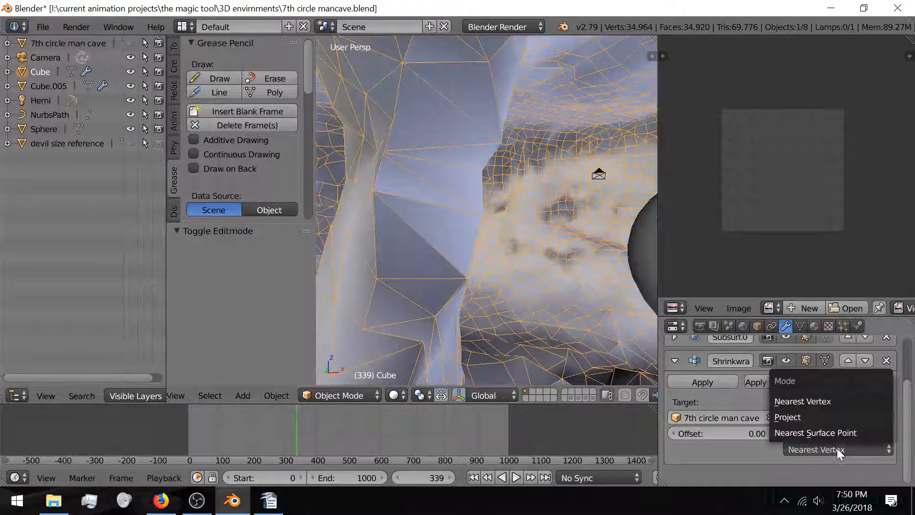
click(829, 416)
scroll(479, 267, down, 2)
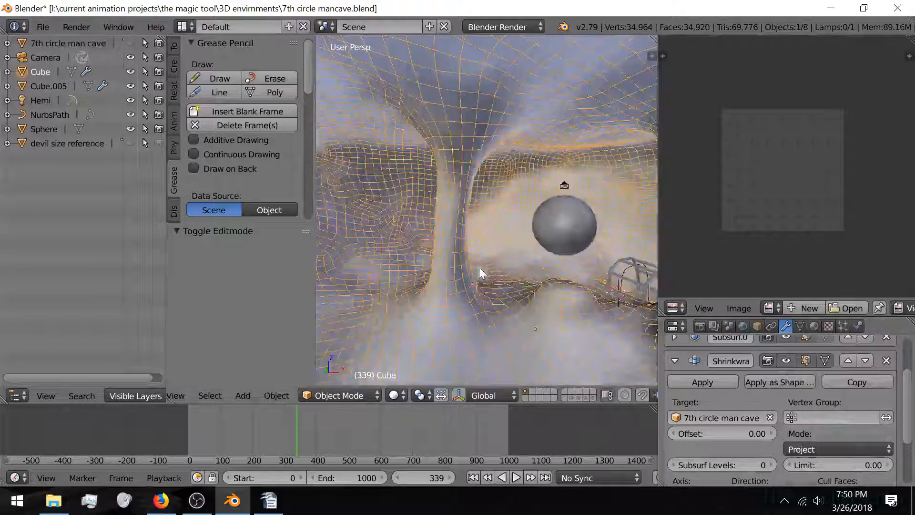
scroll(799, 410, down, 3)
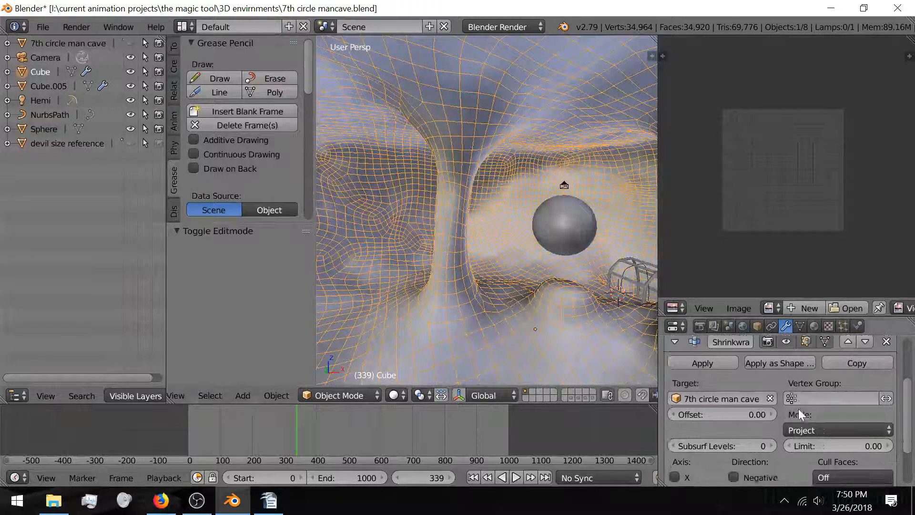
click(839, 439)
click(830, 454)
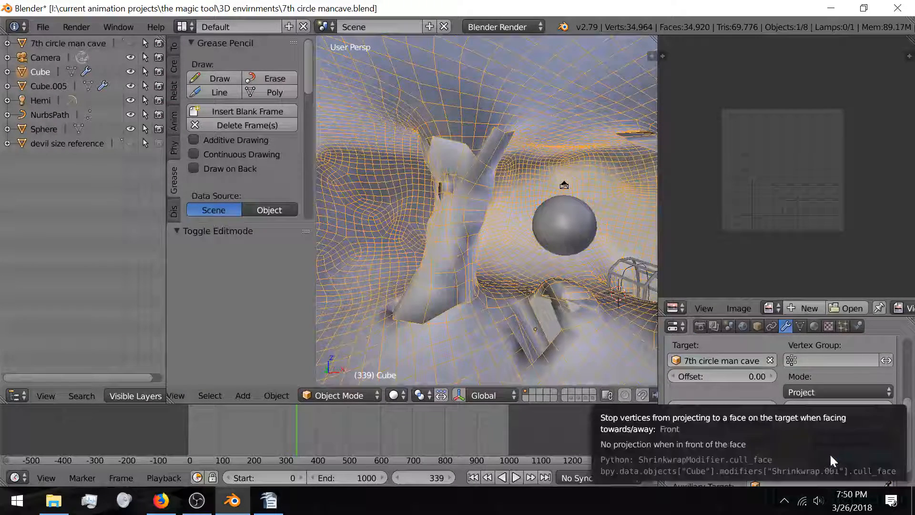
click(840, 466)
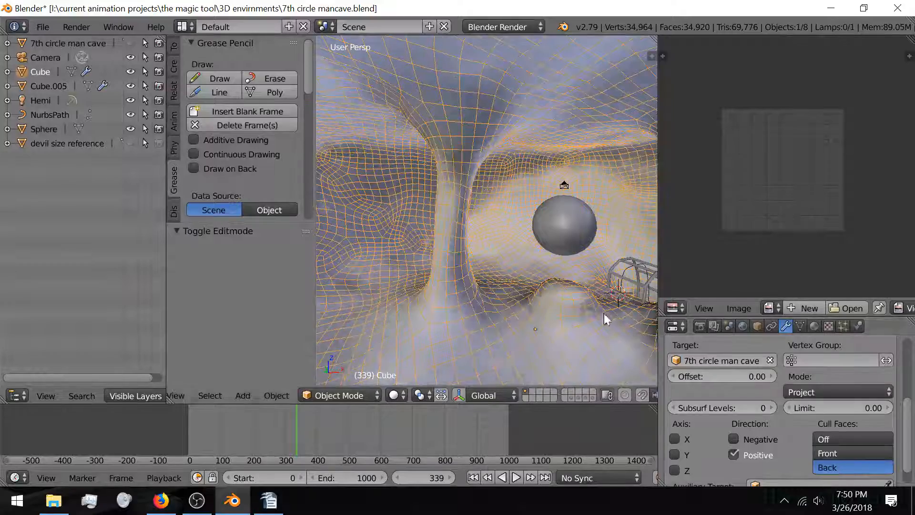
Step: Toggle the Cube's Object Display Wire overlay off and back on
key(a)
key(Tab)
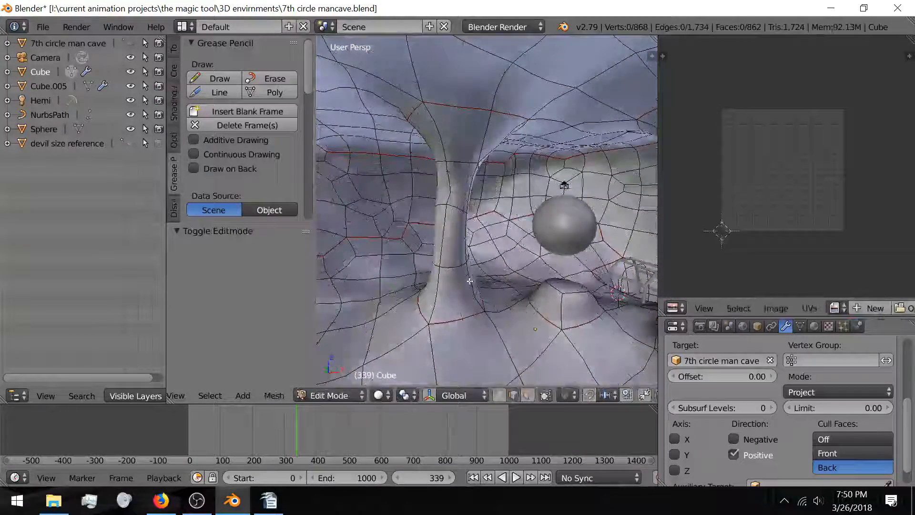
key(Tab)
key(a)
key(a)
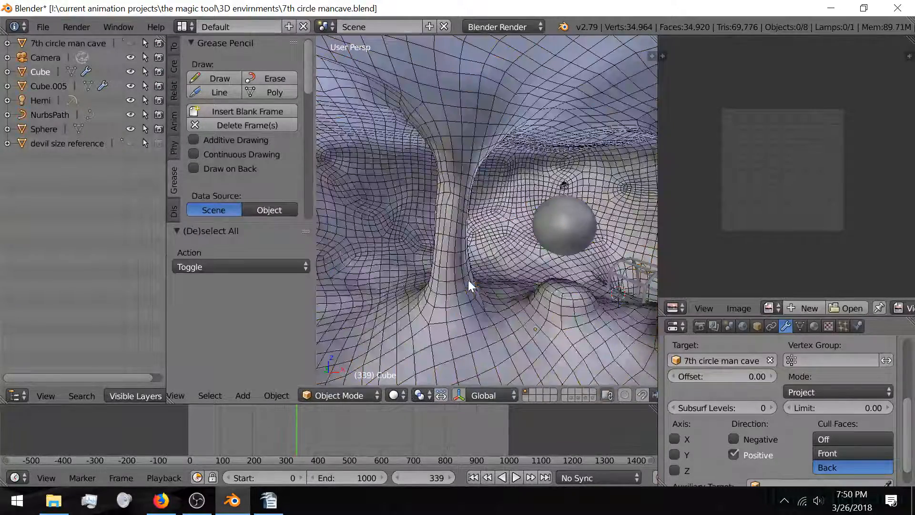
click(757, 326)
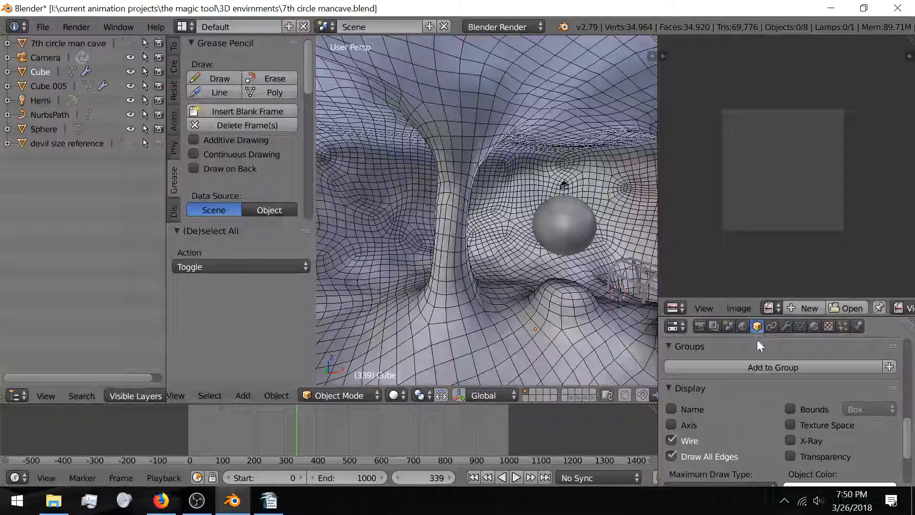
click(671, 440)
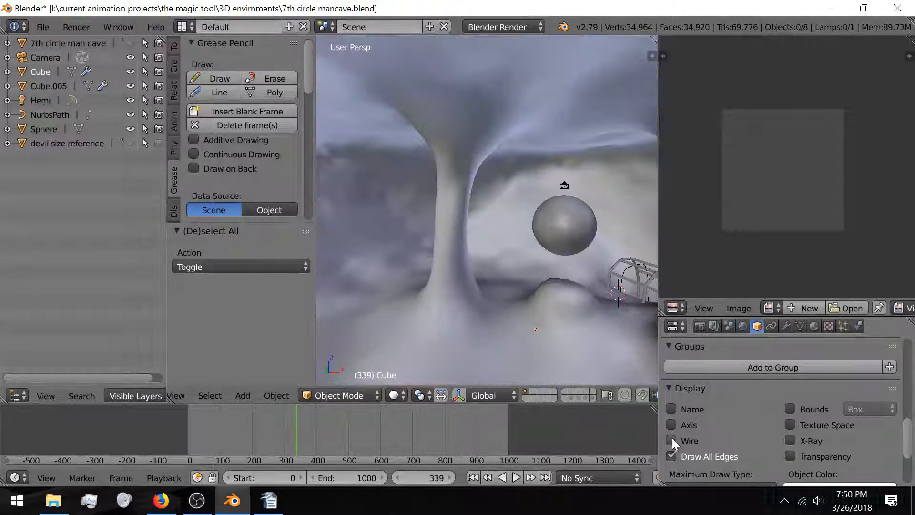
click(672, 440)
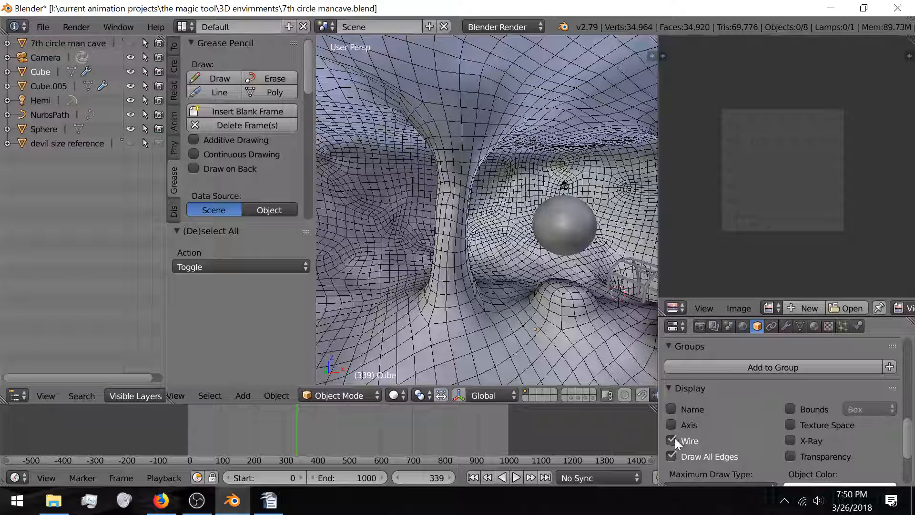
scroll(820, 416, down, 5)
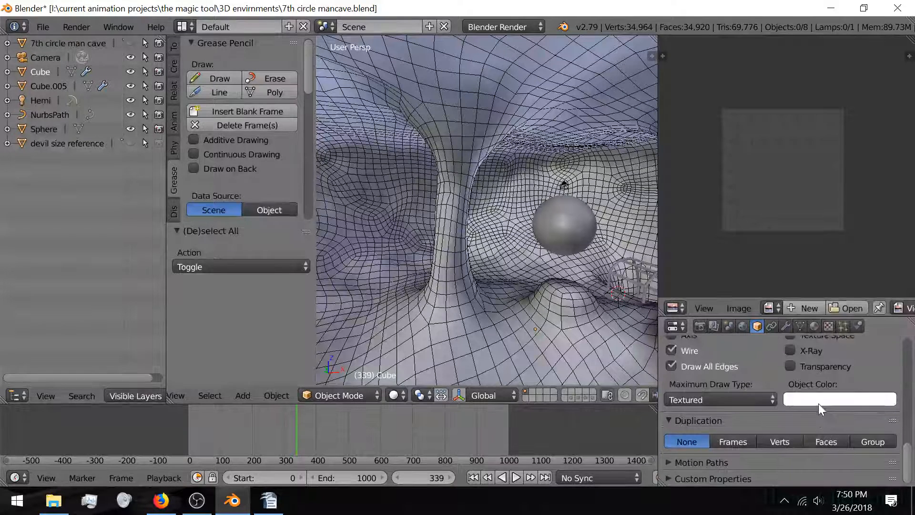
scroll(819, 403, up, 3)
Step: Set the Shrinkwrap mode to Nearest Surface Point and view the cave from outside
click(785, 327)
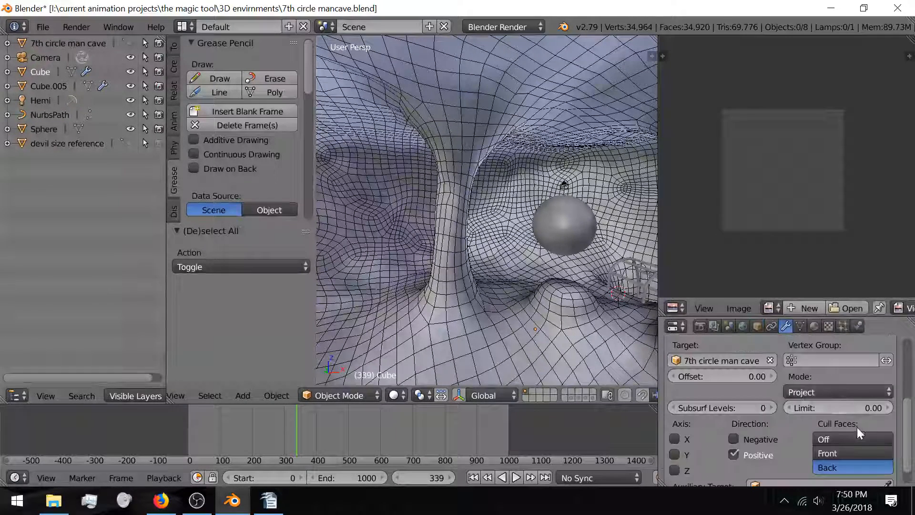
click(836, 393)
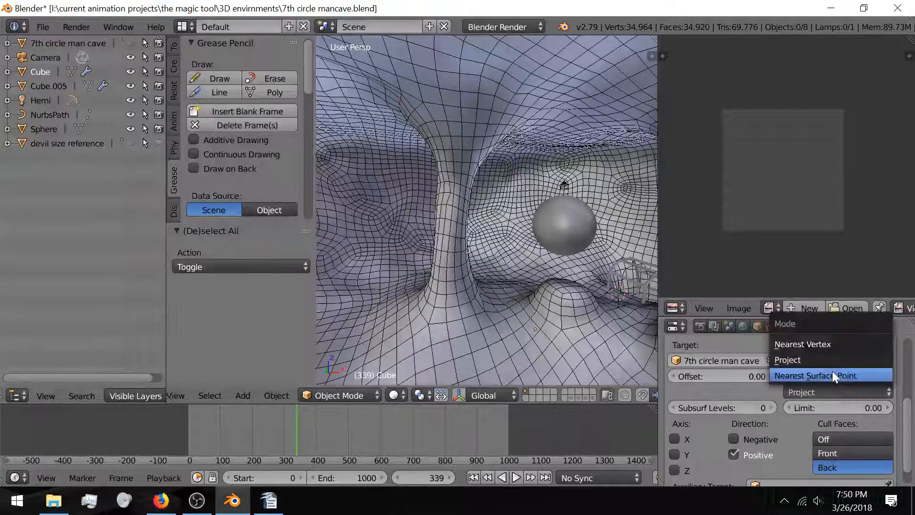
click(832, 372)
mouse_move(480, 280)
middle_down()
mouse_move(530, 293)
mouse_move(494, 287)
middle_up()
scroll(492, 282, down, 5)
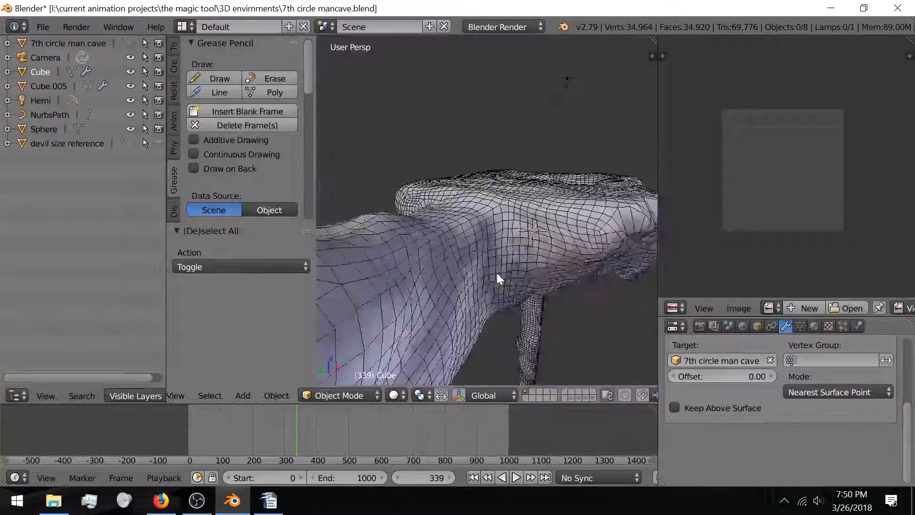
Step: Unhide and select the 7th circle man cave mesh and make its normals double sided
key(Tab)
key(Tab)
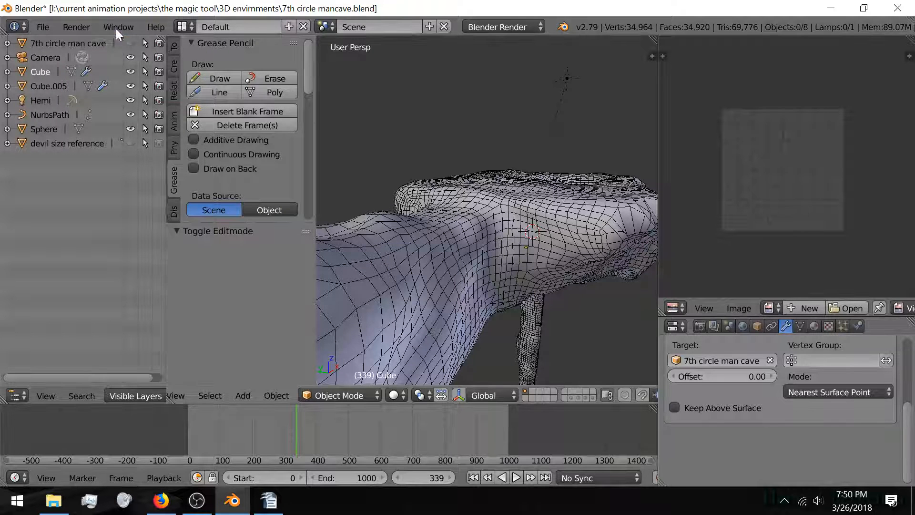
click(130, 43)
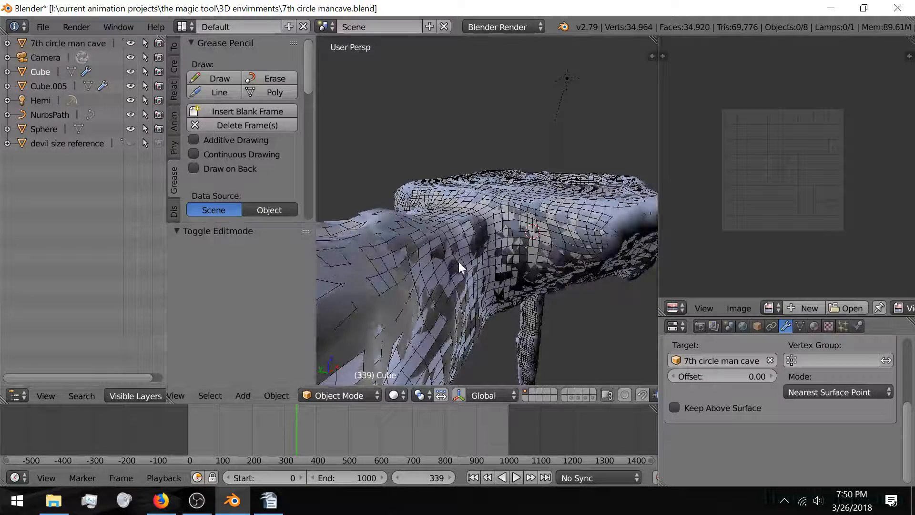
right_click(505, 235)
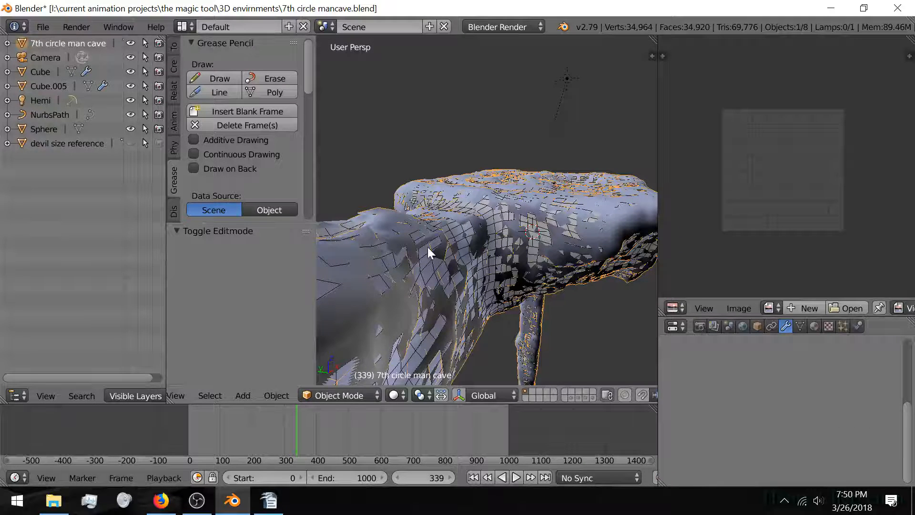
key(g)
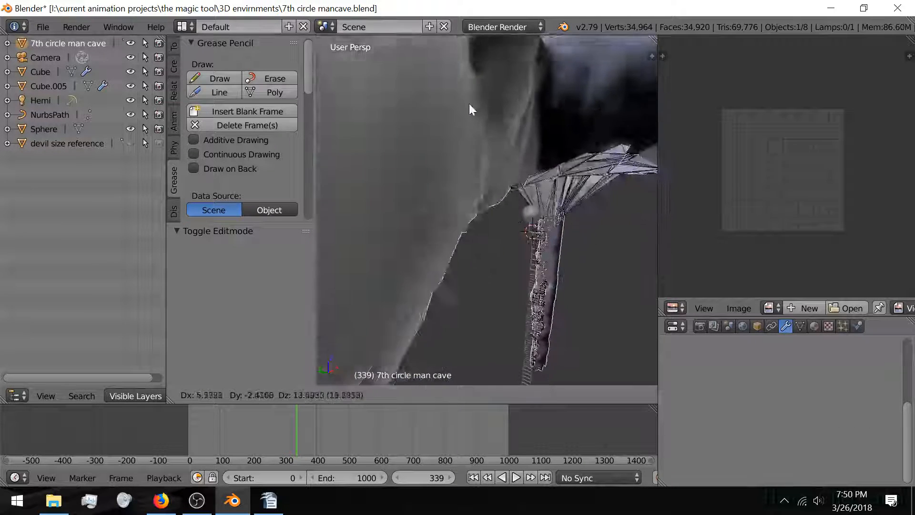
right_click(468, 362)
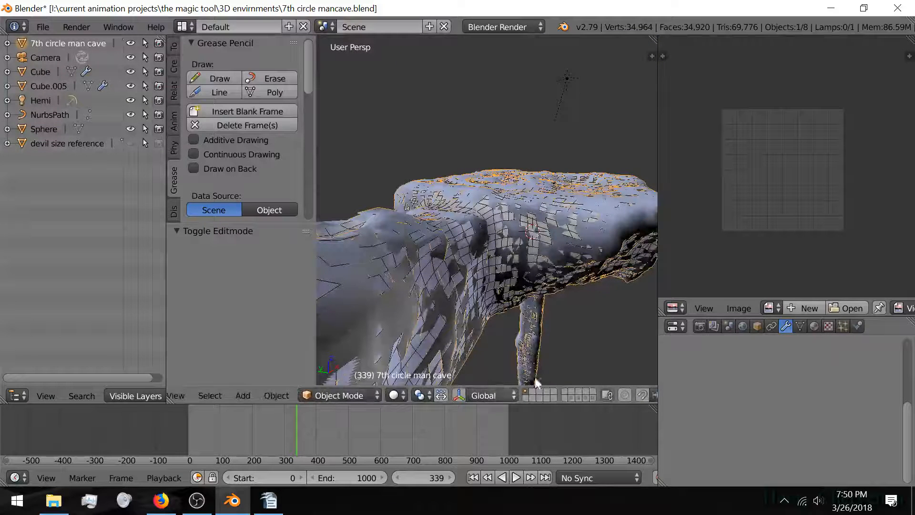
click(805, 324)
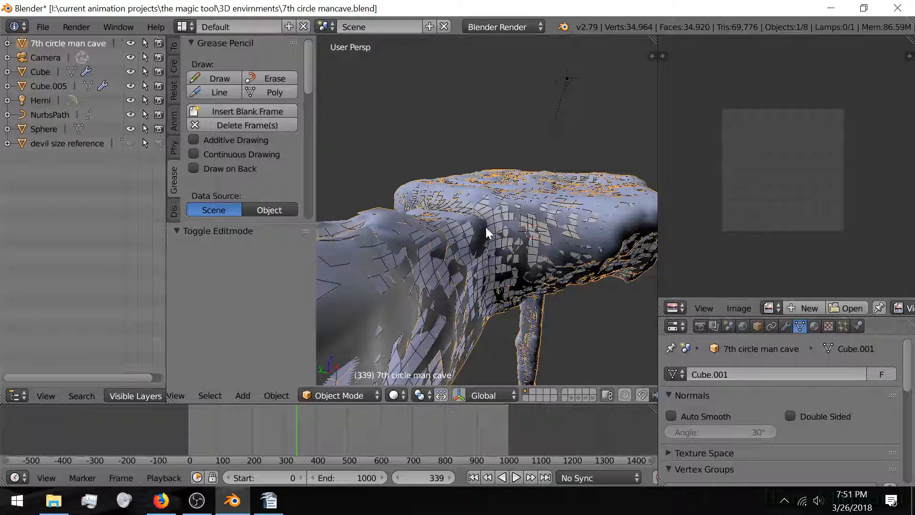
click(794, 416)
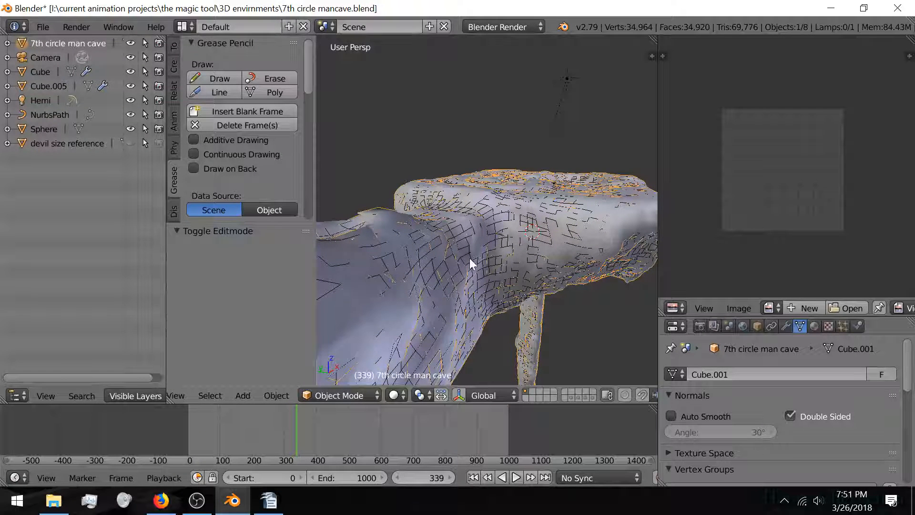
Step: Select all of the cave mesh in Edit Mode and recalculate its normals consistently
key(Tab)
key(a)
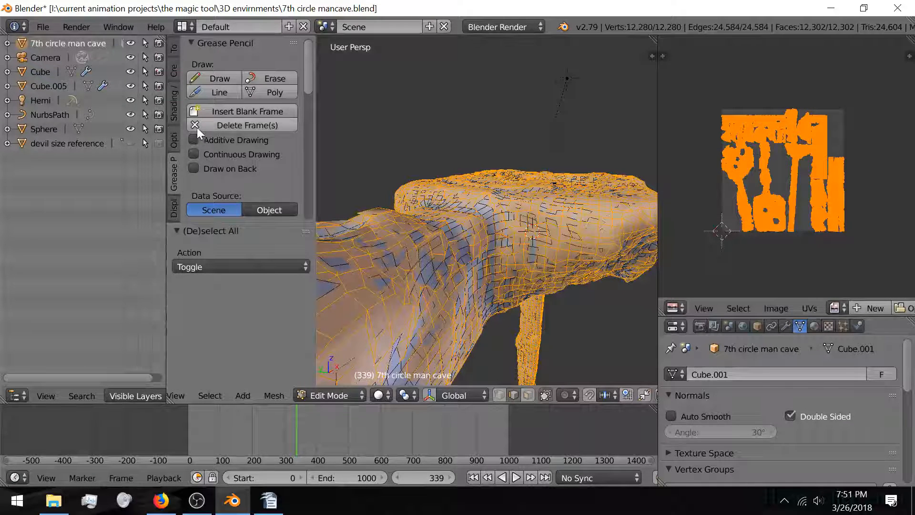
scroll(177, 129, up, 1)
scroll(176, 130, up, 1)
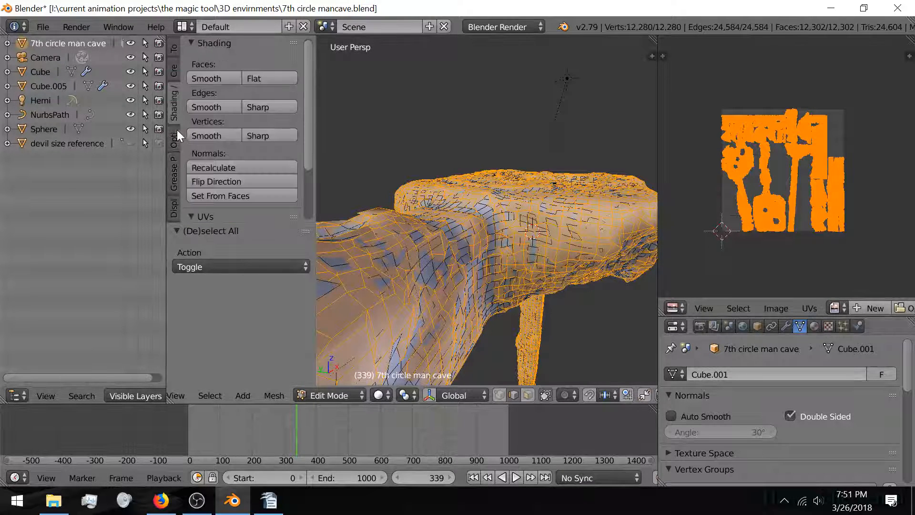
click(222, 165)
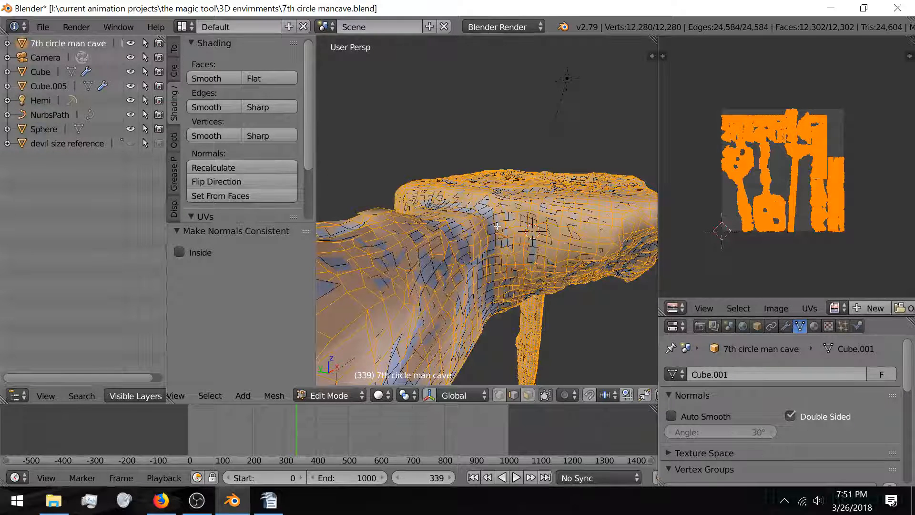
Step: Select the whole cave mesh to inspect its UV islands, then leave Edit Mode
key(Tab)
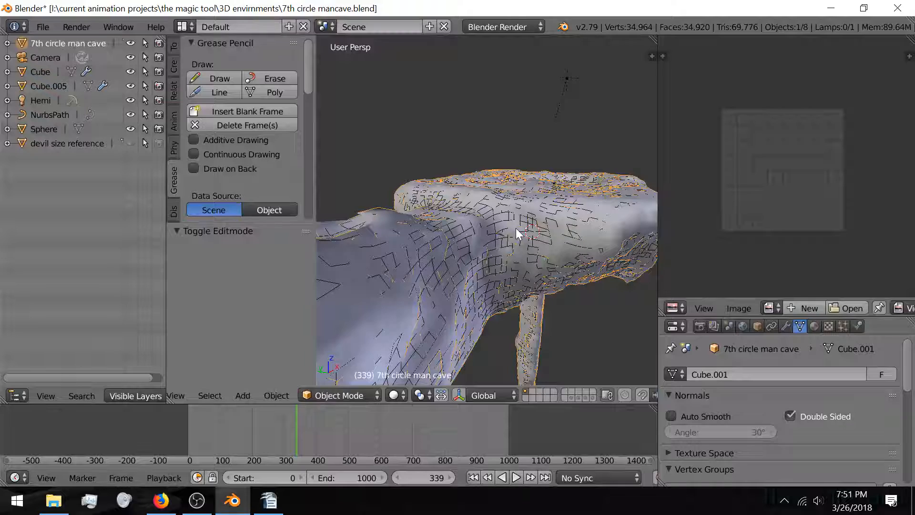
key(Tab)
key(Tab)
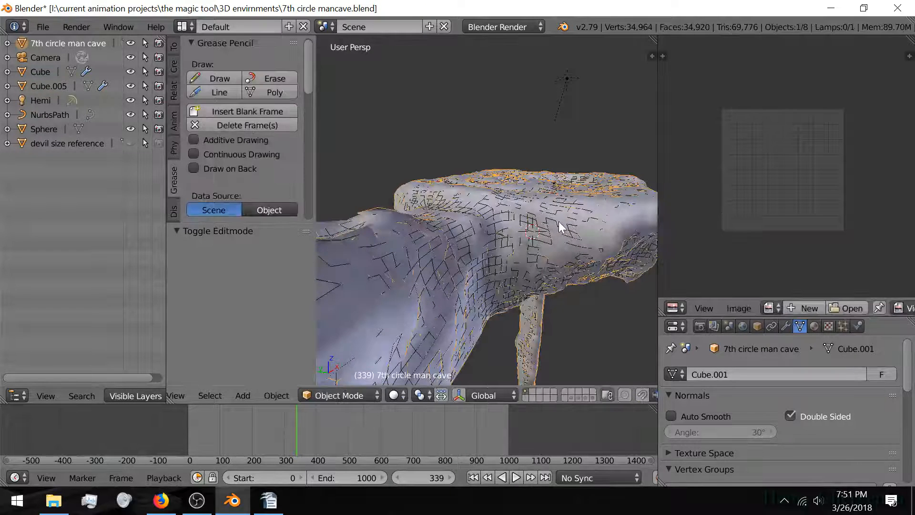
key(Tab)
key(a)
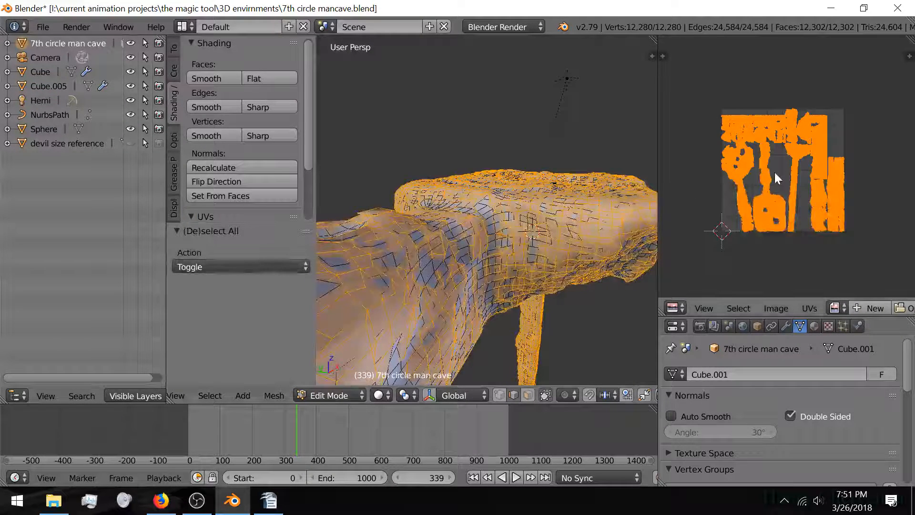
scroll(775, 176, up, 5)
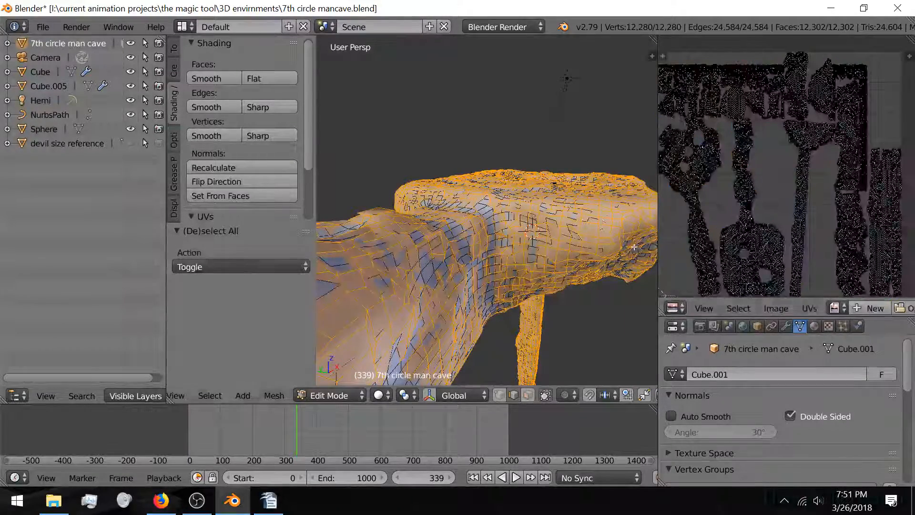
key(Tab)
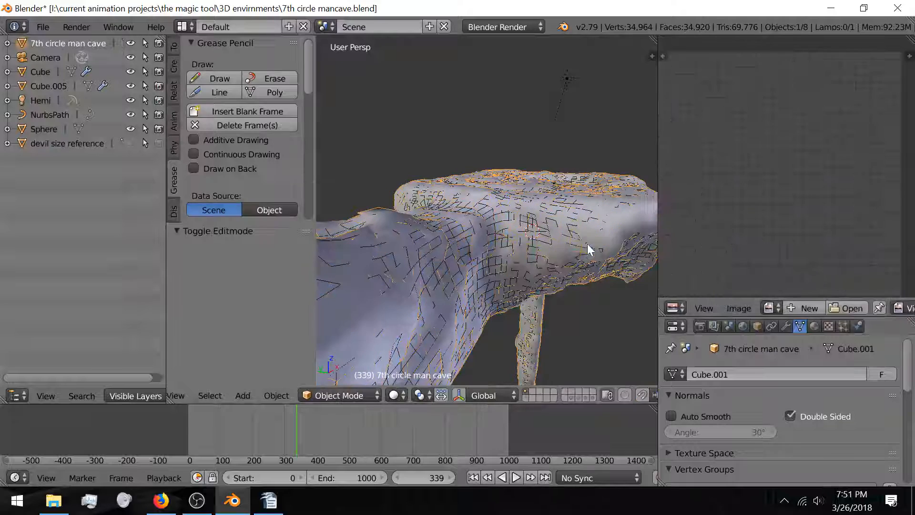
Step: Hide the cave mesh, select the Cube pillar, and enter Edit Mode with everything selected
key(h)
right_click(525, 230)
key(Tab)
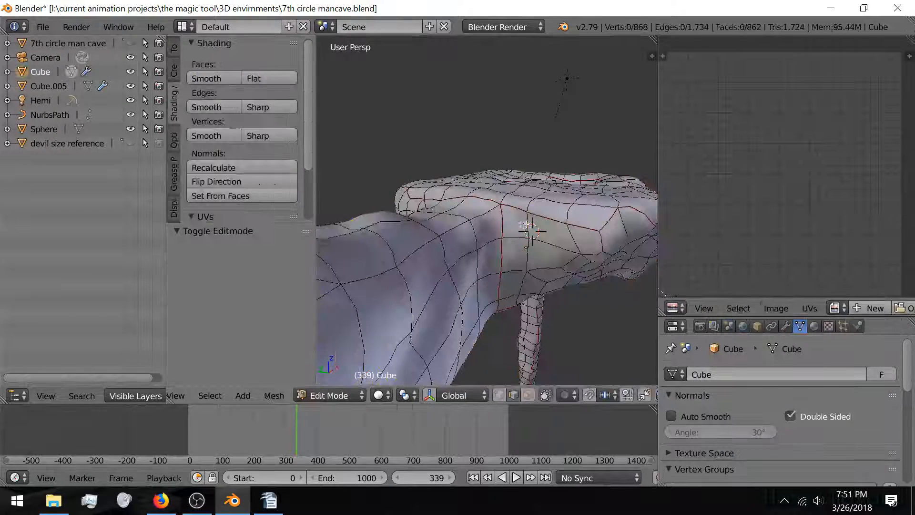
key(a)
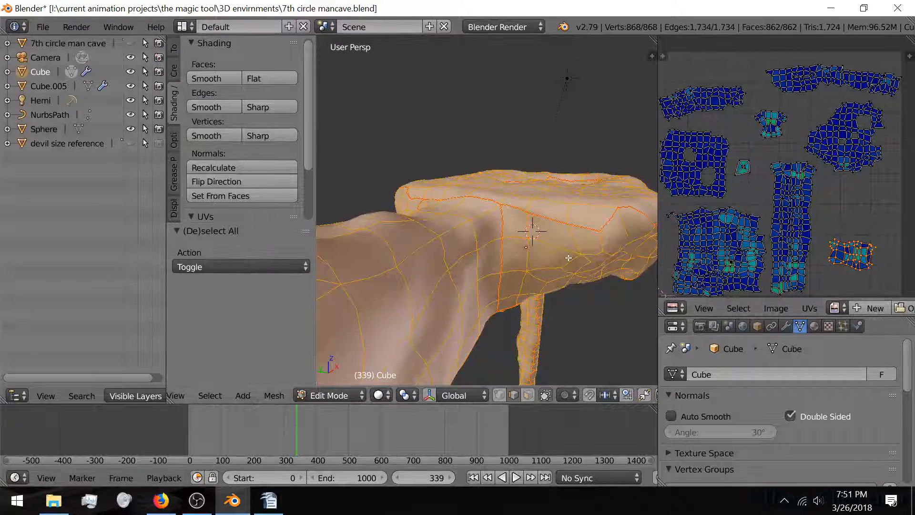
scroll(566, 253, up, 5)
middle_drag(539, 251, 484, 242)
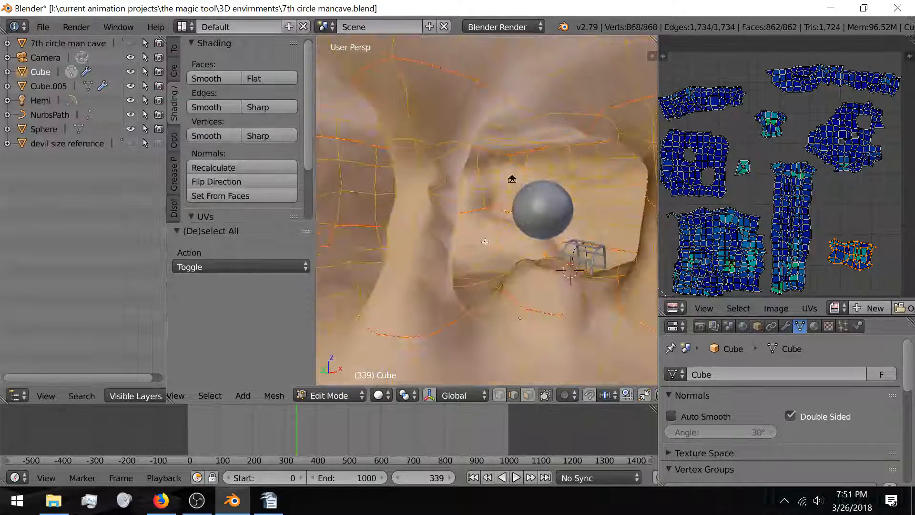
key(Tab)
key(Tab)
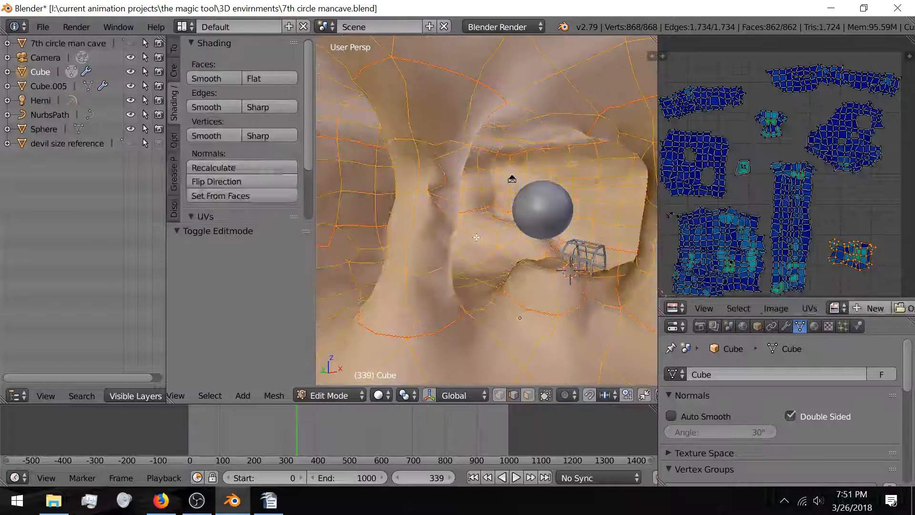
Step: Switch between Edit and Object Mode to compare the pillar cage with its smoothed shape
key(Tab)
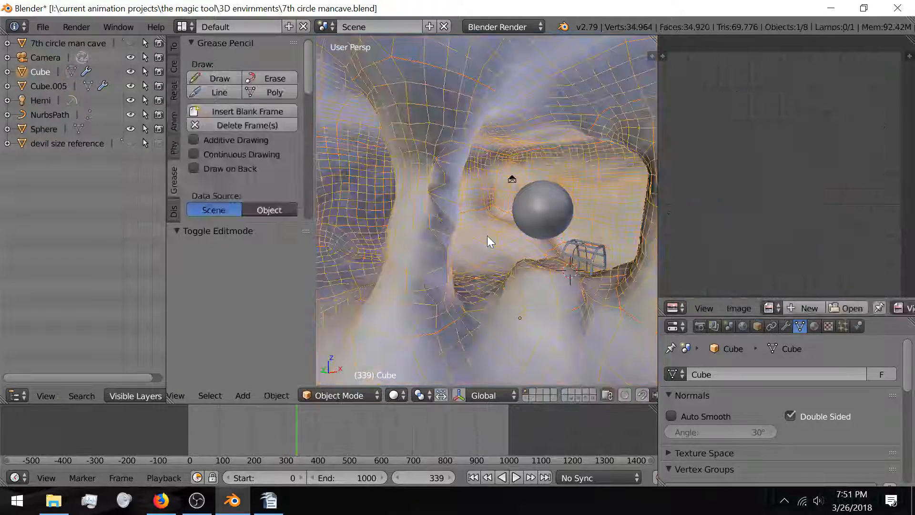
middle_drag(439, 247, 448, 253)
key(Tab)
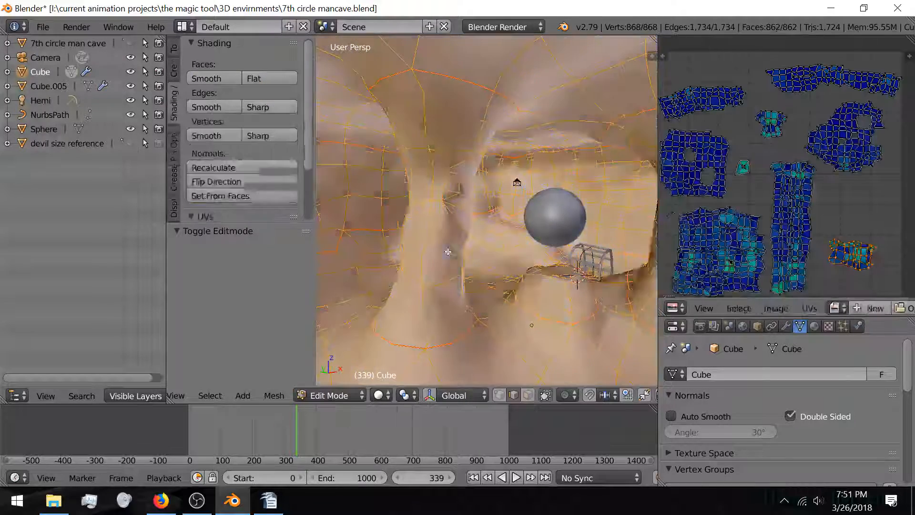
scroll(444, 190, up, 4)
key(Tab)
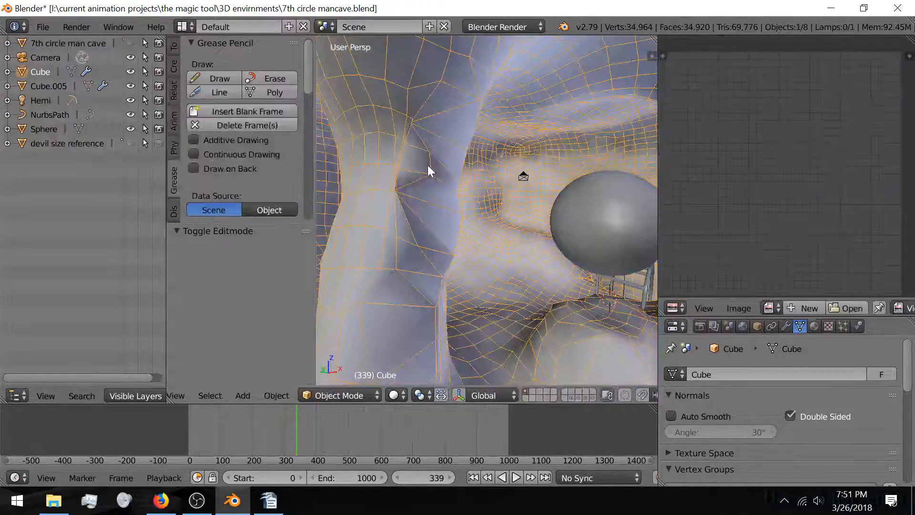
key(Tab)
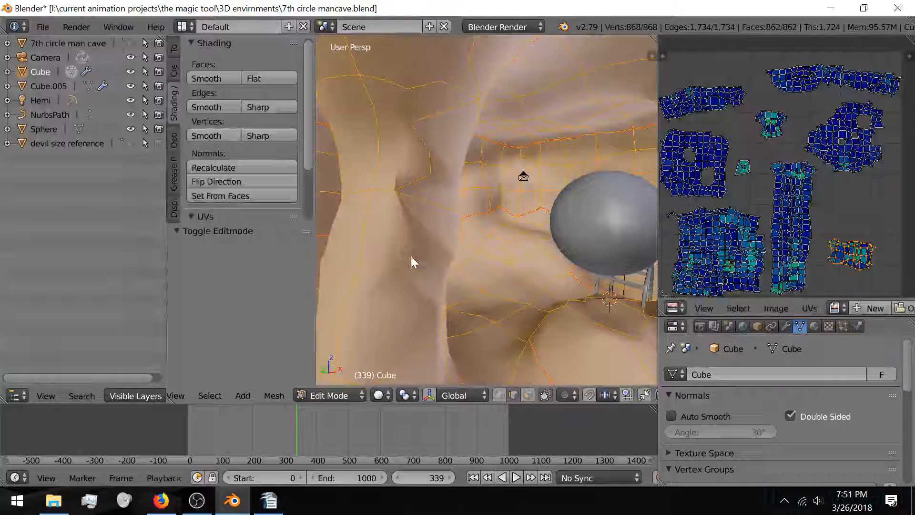
key(Tab)
key(Tab)
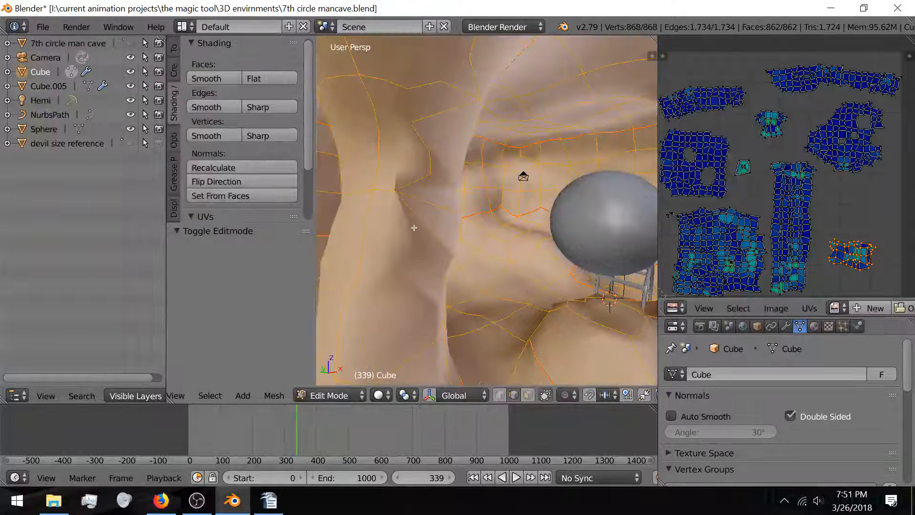
Step: Select a single pillar edge, move it down, and preview the smoothed result
right_click(430, 163)
middle_drag(430, 163, 448, 187)
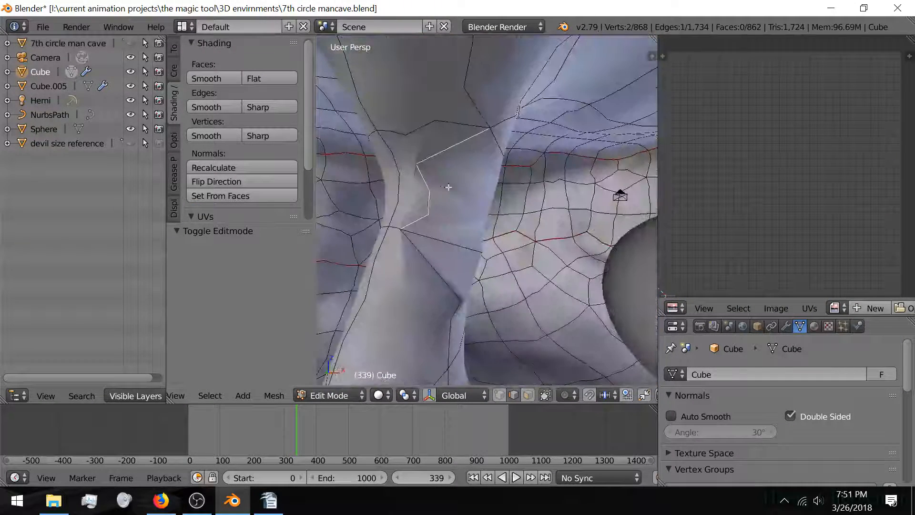
key(g)
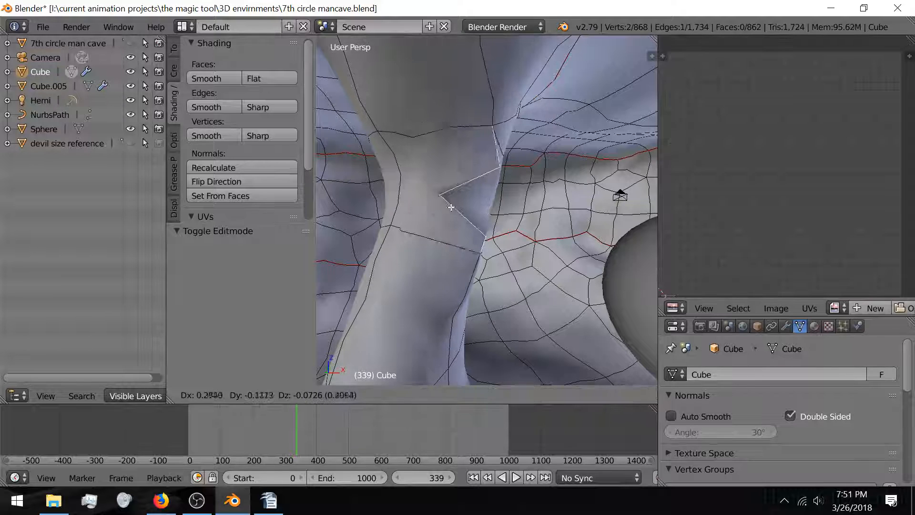
click(445, 207)
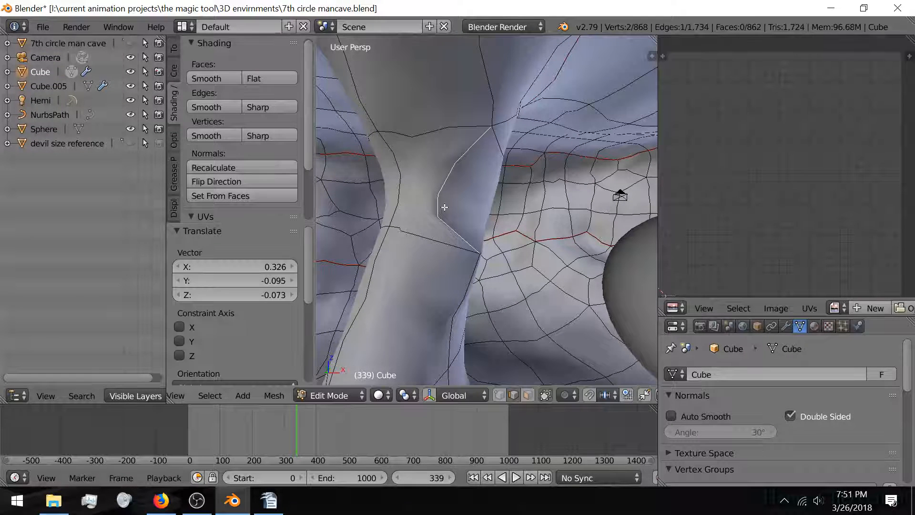
key(Tab)
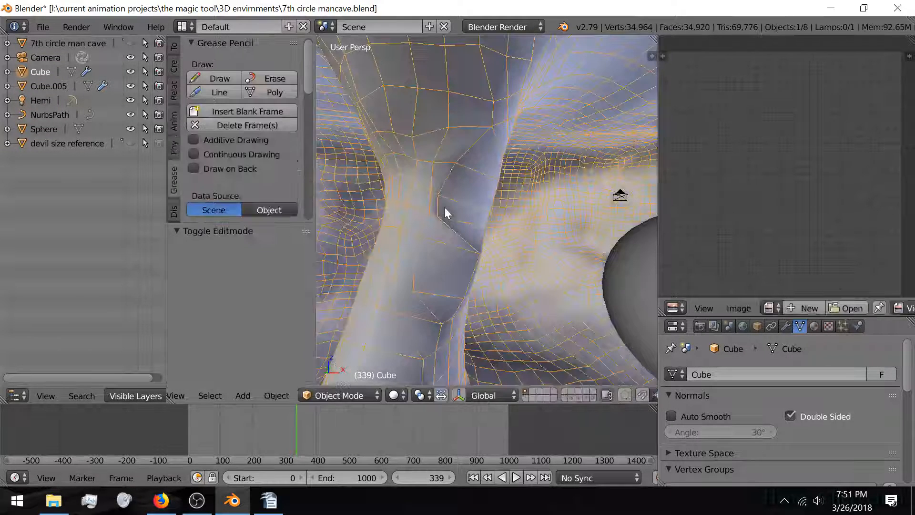
key(Tab)
Step: Move the selected edge rightward and check the adjusted pillar shape from several angles
middle_drag(435, 219, 400, 220)
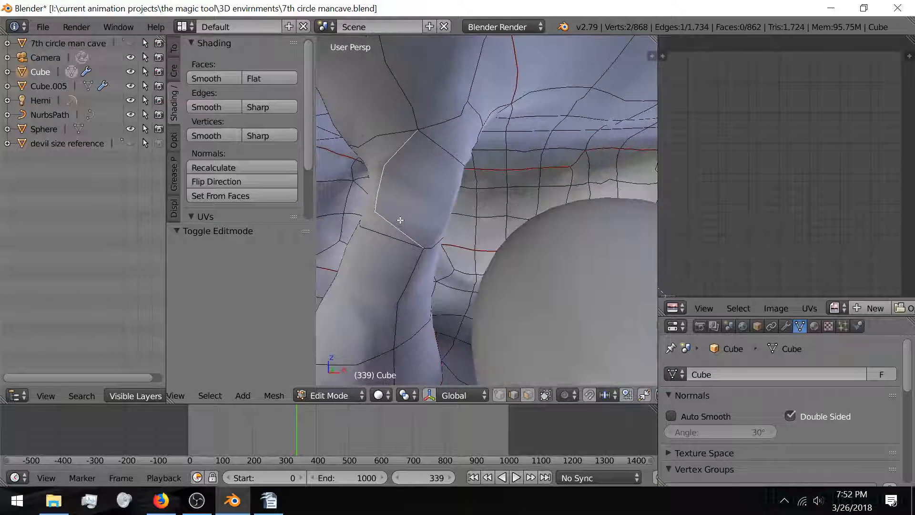
key(g)
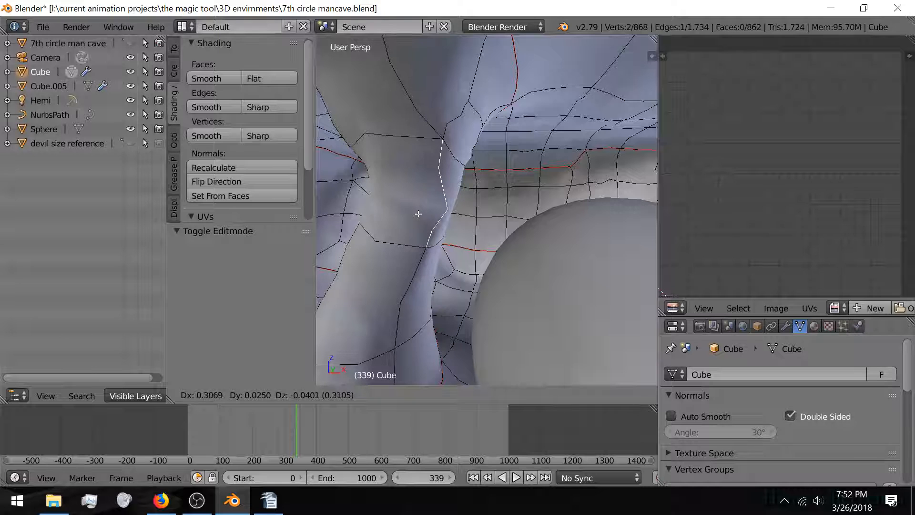
click(414, 214)
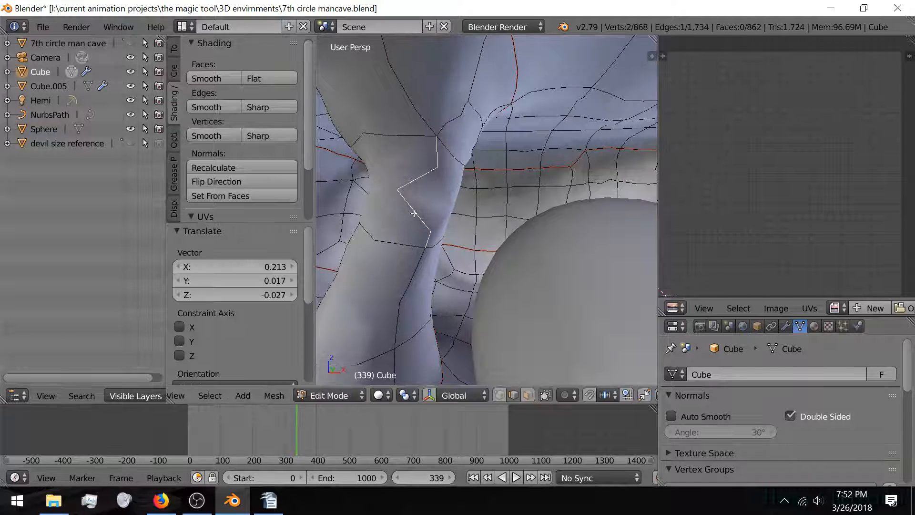
key(Tab)
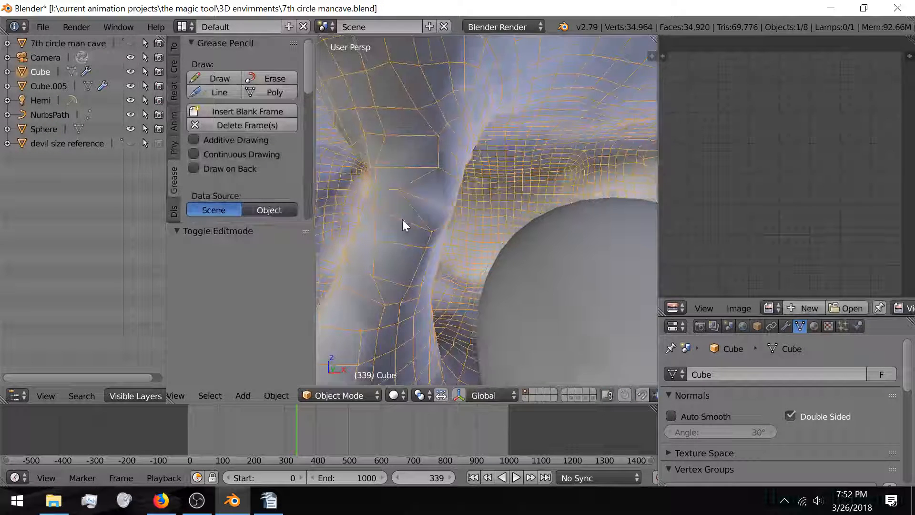
middle_drag(403, 219, 462, 225)
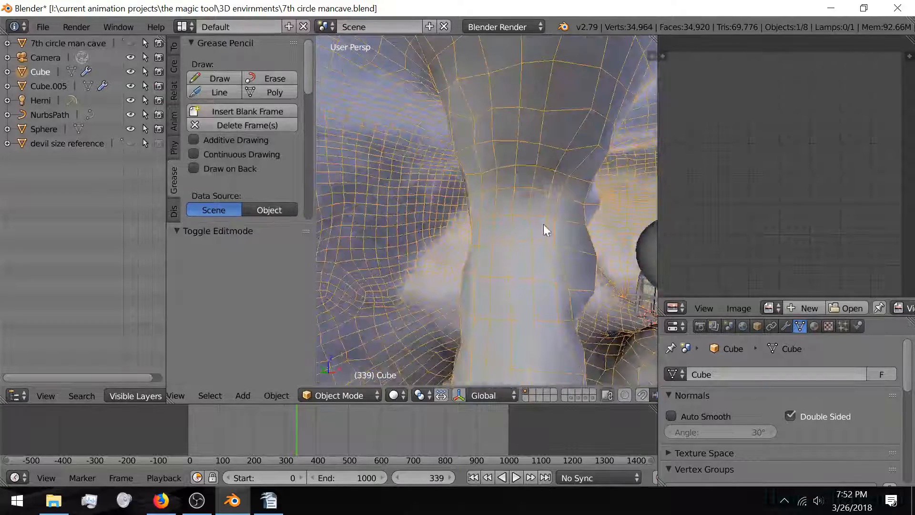
key(Tab)
key(Tab)
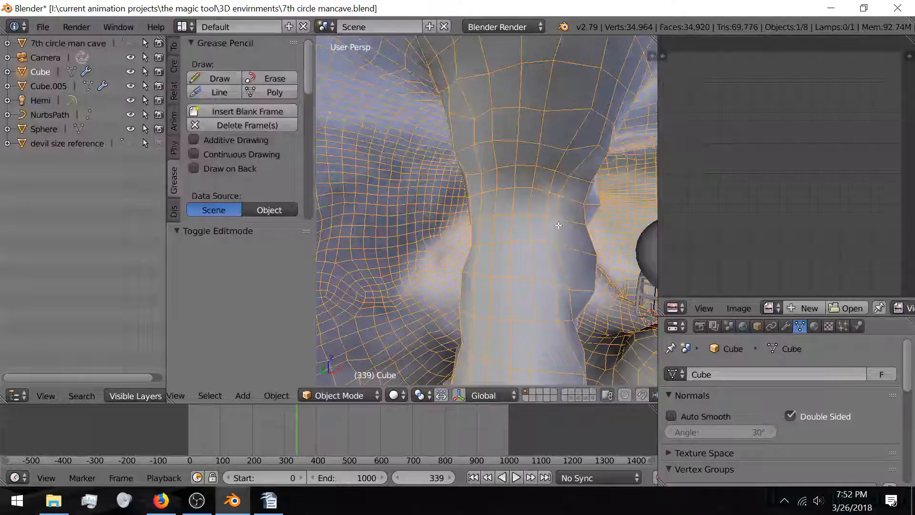
key(Tab)
mouse_move(558, 225)
middle_down()
mouse_move(599, 188)
mouse_move(480, 257)
mouse_move(523, 257)
mouse_move(470, 253)
mouse_move(428, 281)
mouse_move(512, 223)
mouse_move(496, 219)
mouse_move(460, 245)
mouse_move(541, 219)
mouse_move(471, 221)
mouse_move(483, 241)
mouse_move(515, 237)
mouse_move(439, 255)
mouse_move(491, 199)
mouse_move(421, 298)
mouse_move(544, 255)
mouse_move(474, 251)
middle_up()
key(Tab)
key(Tab)
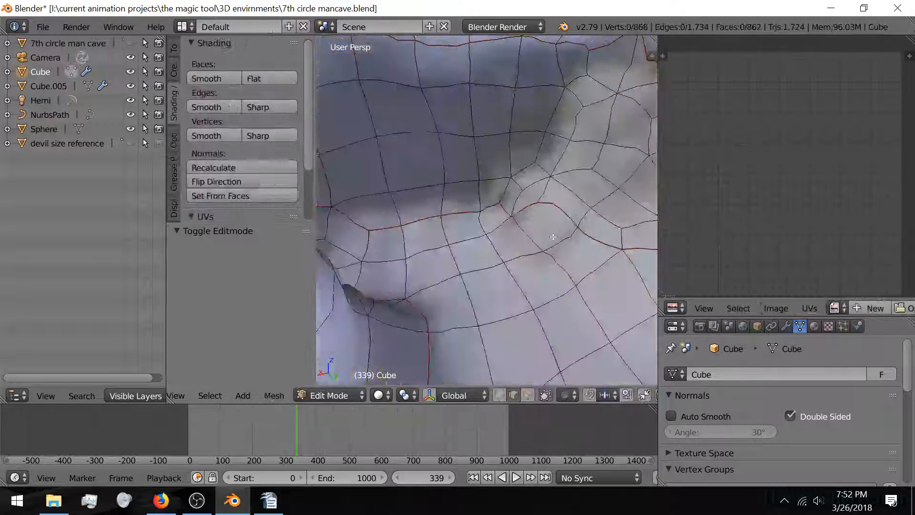
Step: Reposition a vertex and the edge beside the red seam to fit the cave surface
mouse_move(496, 248)
middle_down()
mouse_move(481, 245)
mouse_move(533, 259)
middle_up()
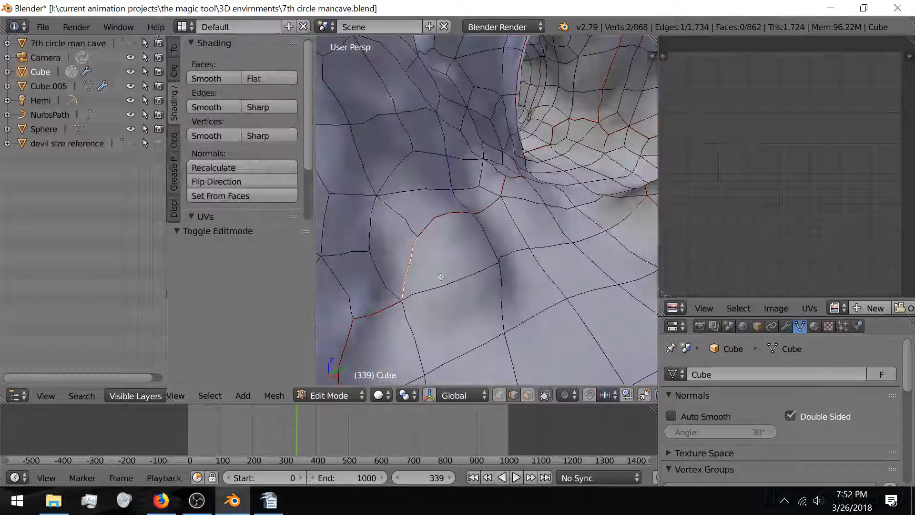
key(g)
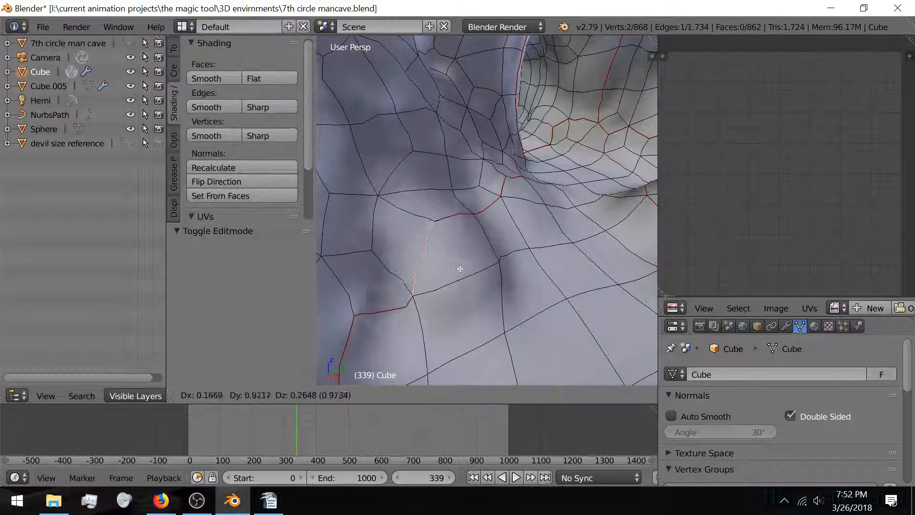
click(470, 269)
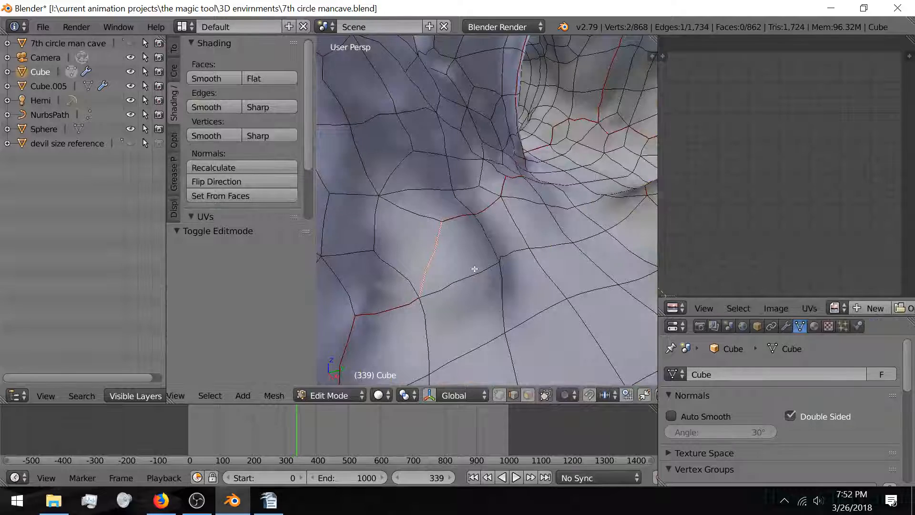
scroll(436, 262, up, 3)
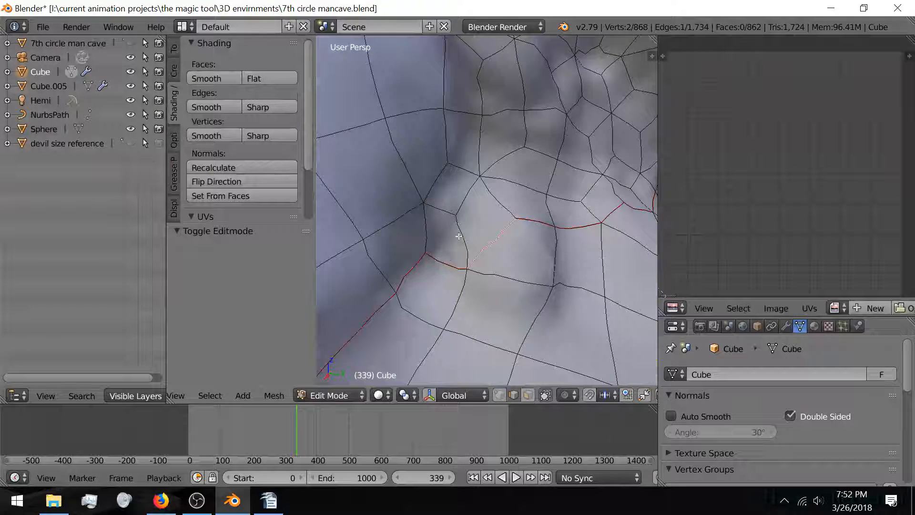
right_click(461, 232)
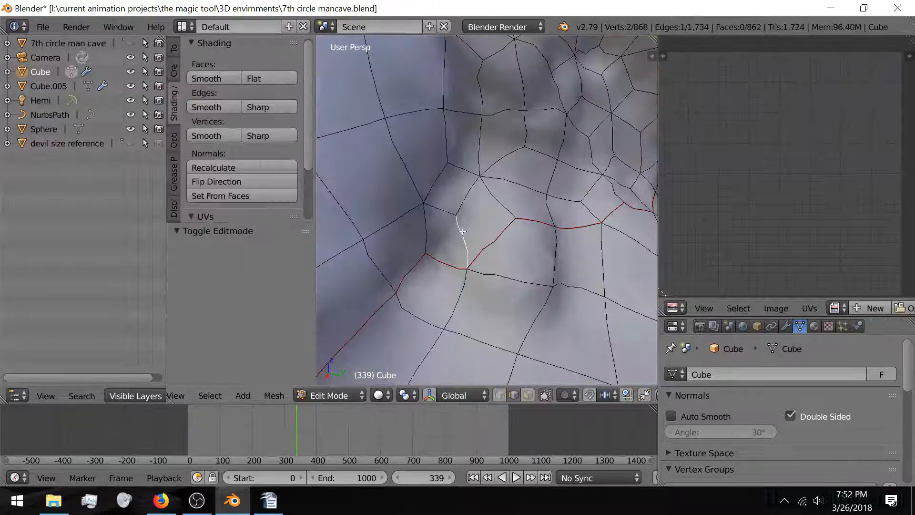
key(g)
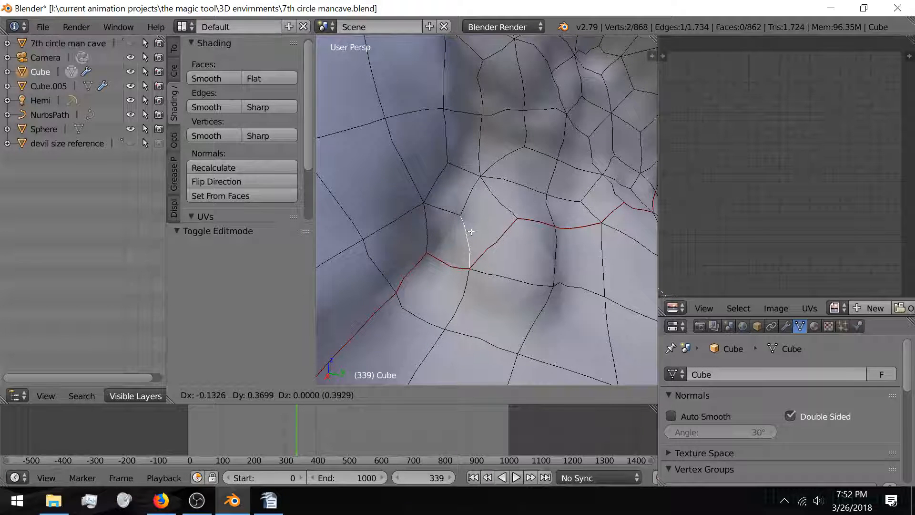
click(476, 231)
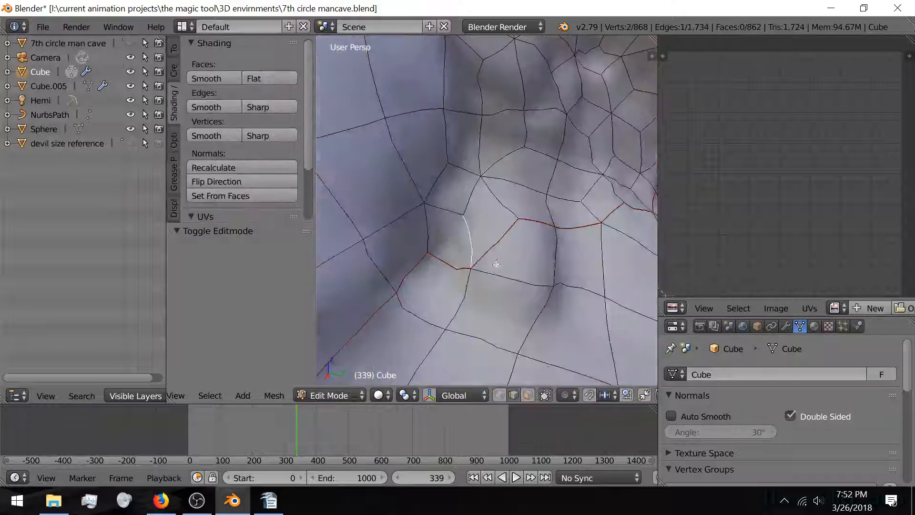
middle_drag(443, 258, 587, 226)
scroll(572, 226, down, 5)
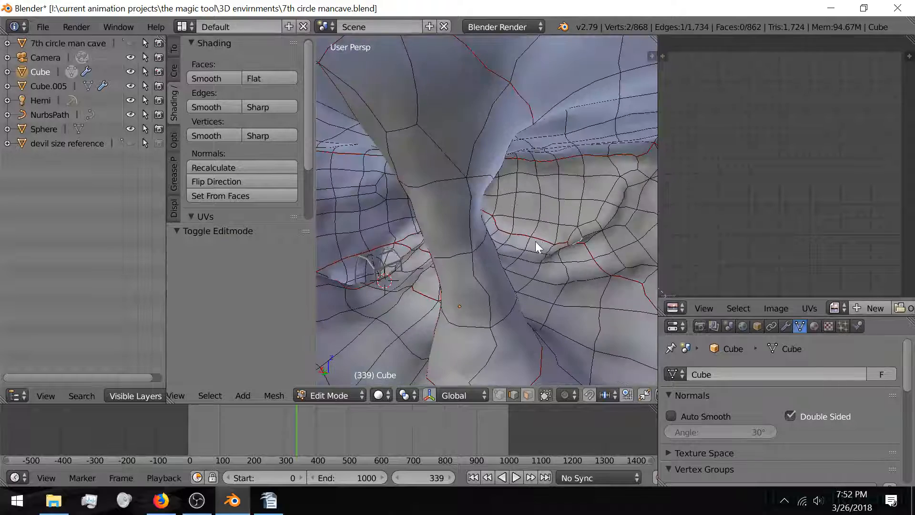
Step: Back in Object Mode, untick Draw All Edges on the pillar and toggle Wire off and on
key(Tab)
key(Tab)
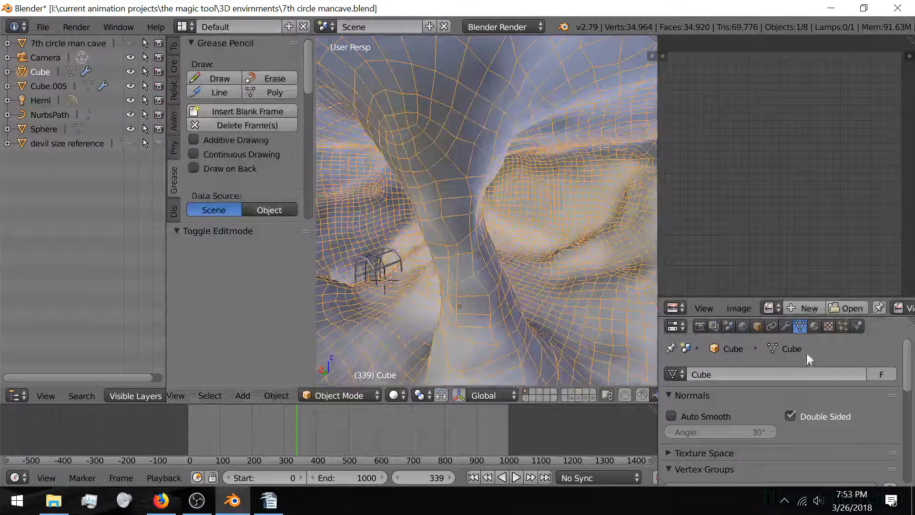
scroll(807, 386, down, 4)
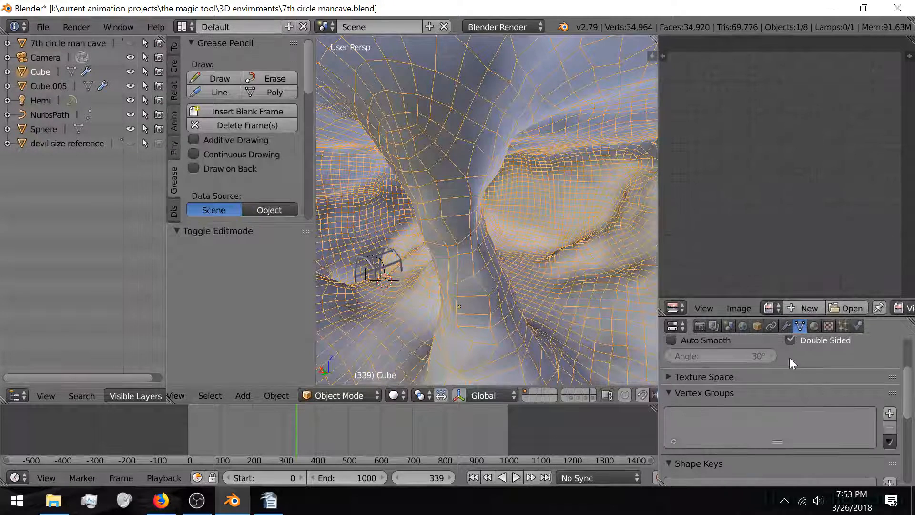
click(757, 326)
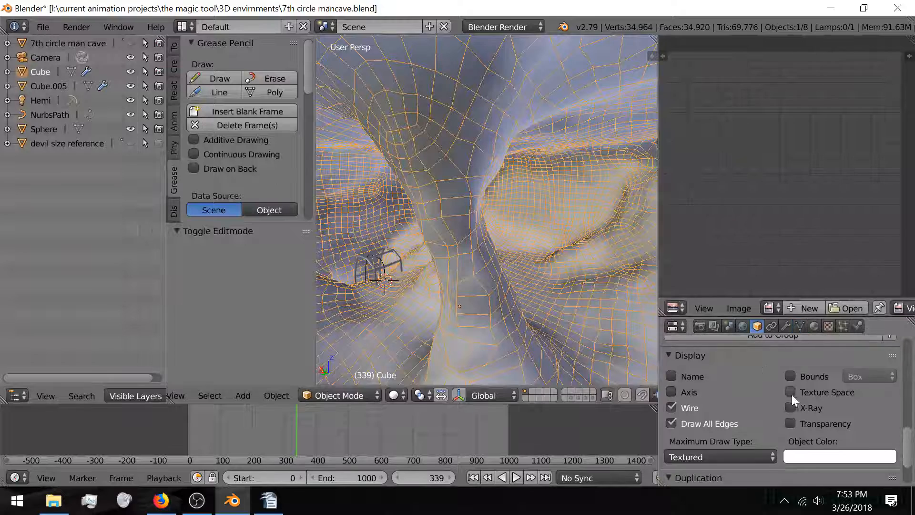
click(674, 422)
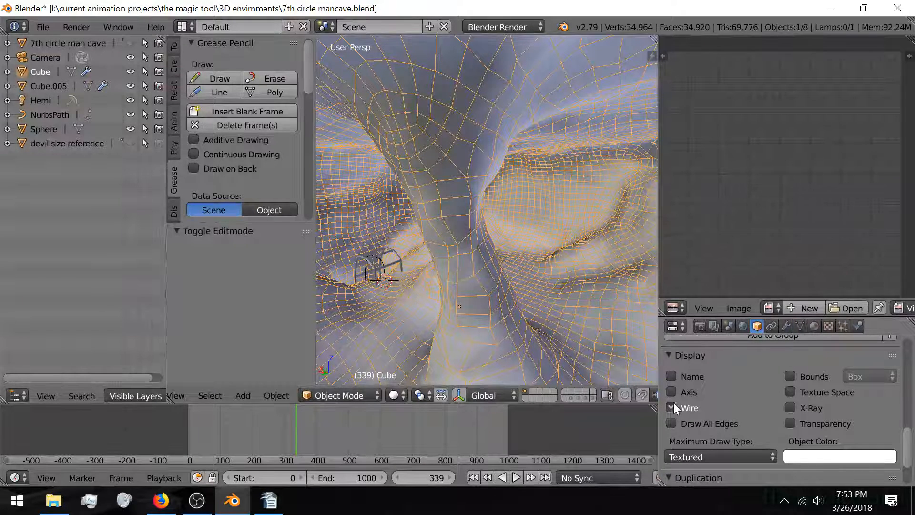
click(672, 408)
click(672, 408)
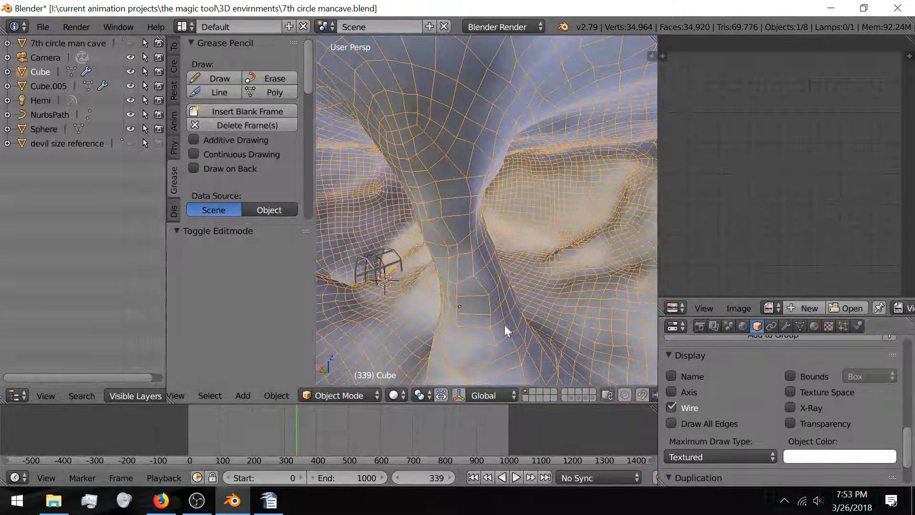
Step: Show the pillar's modifier stack with the Shrinkwrap targeting 7th circle man cave
click(787, 327)
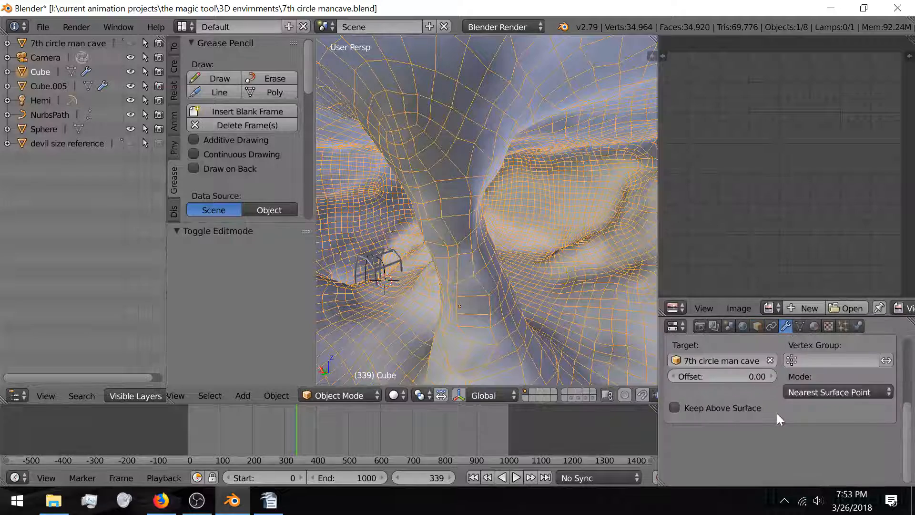
scroll(771, 391, up, 4)
scroll(770, 393, down, 1)
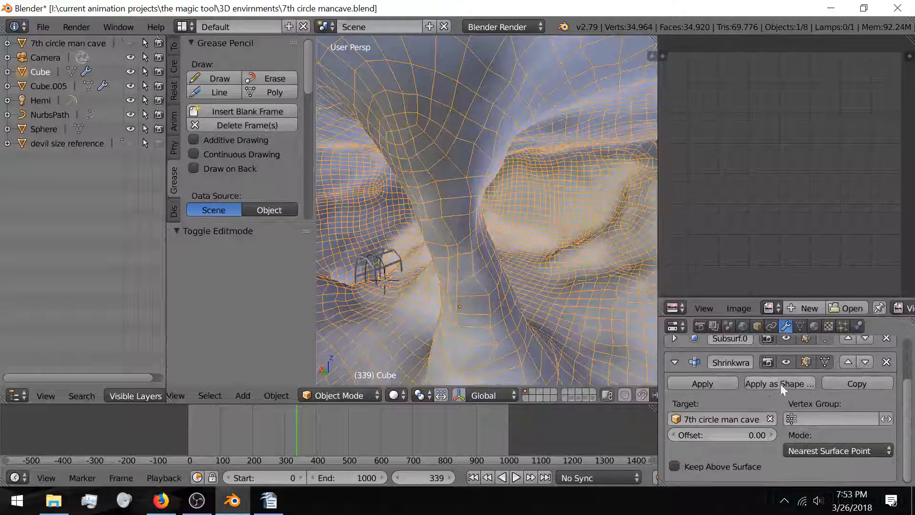
Step: Toggle Shrinkwrap's viewport preview off and on, then try Subsurf view levels 1, 0 and 1
click(786, 362)
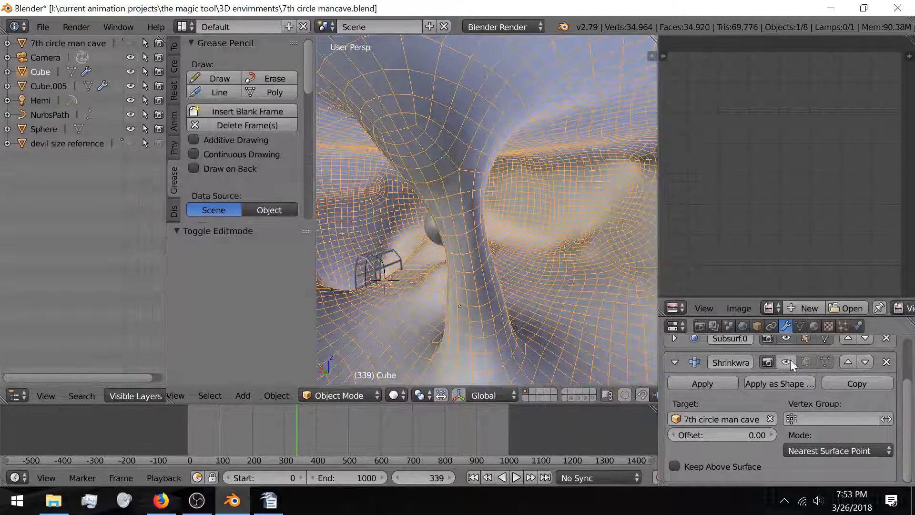
click(787, 361)
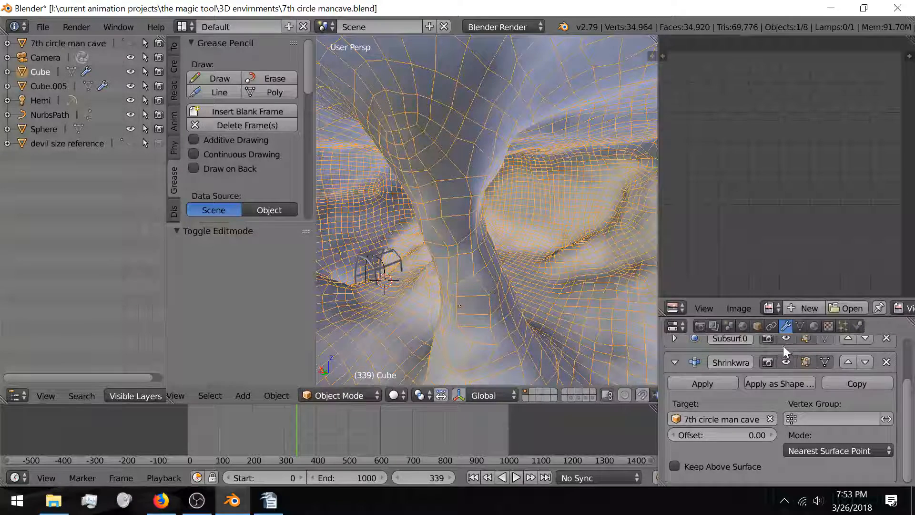
click(674, 338)
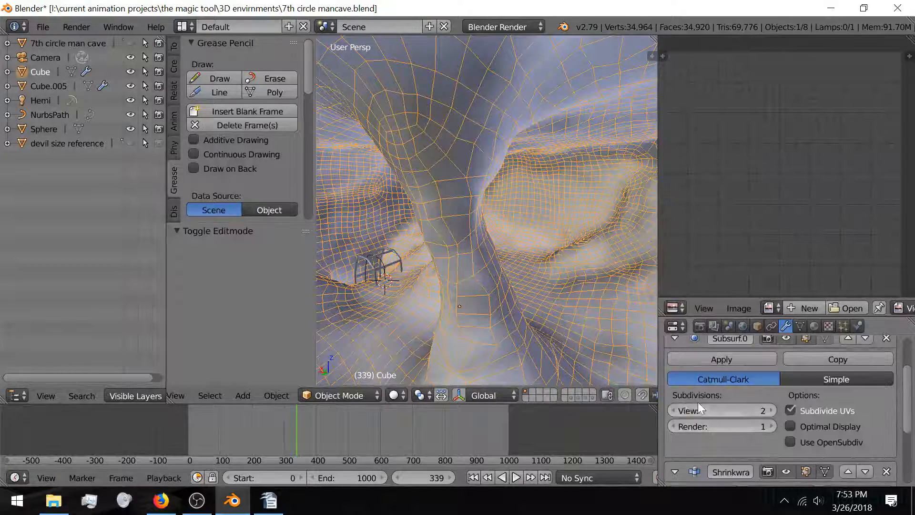
click(676, 407)
click(676, 407)
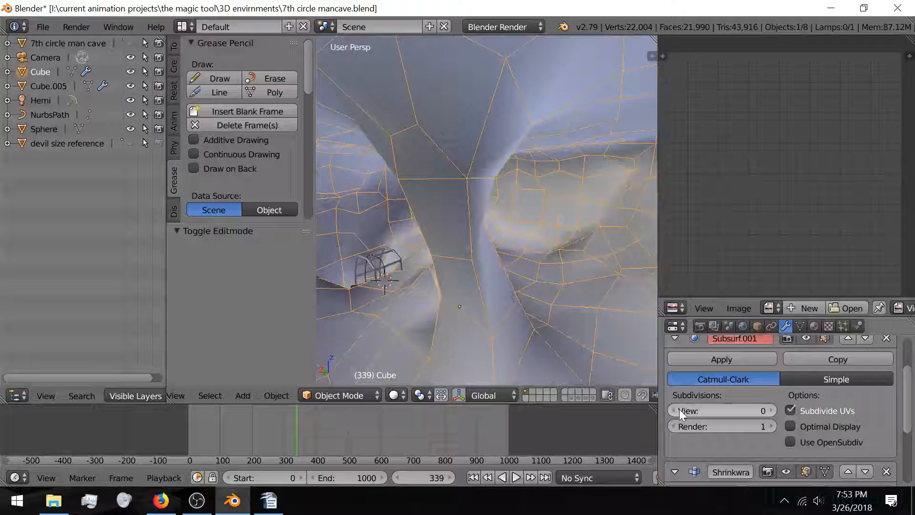
click(771, 410)
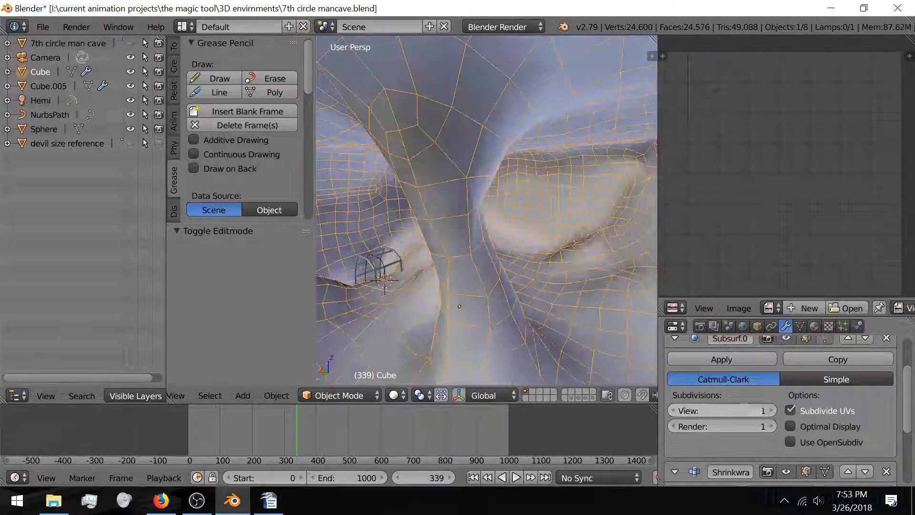
Step: Inspect the base mesh in Edit Mode, deselect everything, and return Subsurf view subdivisions to 2
key(Tab)
mouse_move(497, 312)
middle_down()
mouse_move(575, 314)
mouse_move(493, 317)
mouse_move(447, 303)
mouse_move(451, 286)
mouse_move(439, 277)
middle_up()
scroll(575, 314, up, 3)
key(Tab)
key(Tab)
key(Tab)
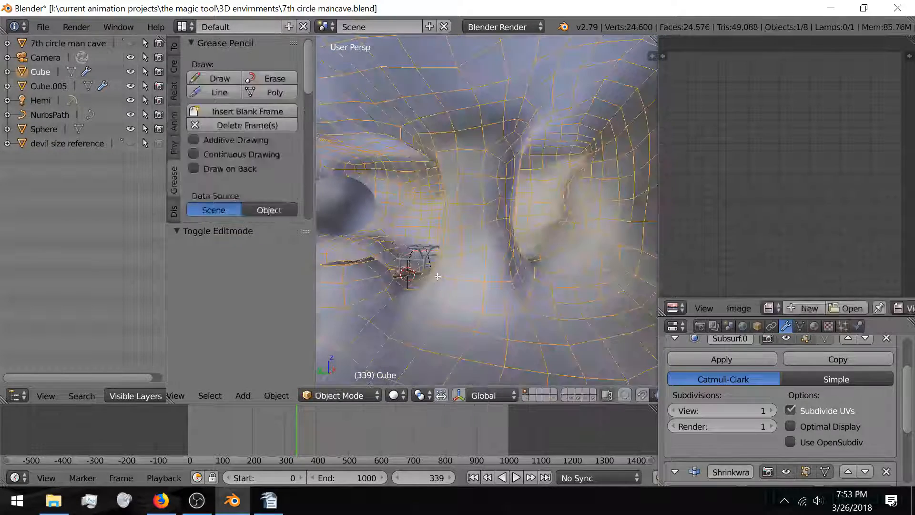
key(Tab)
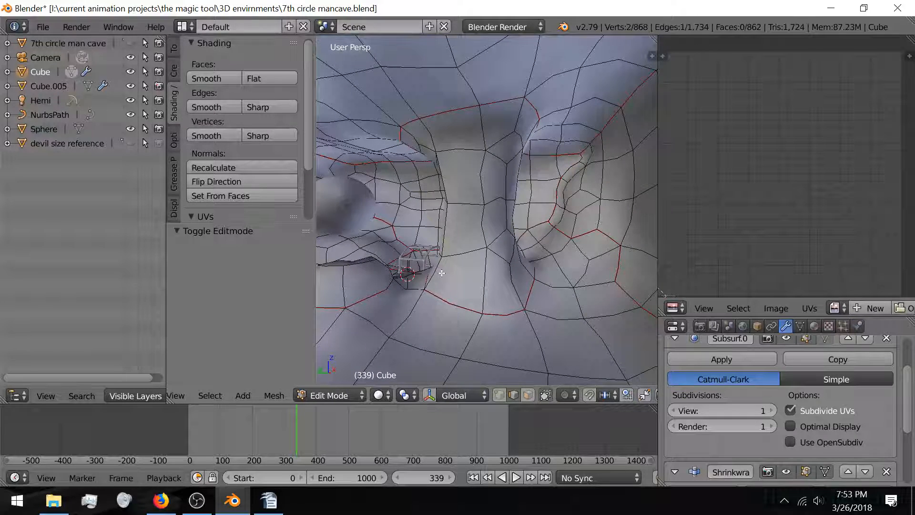
key(Tab)
key(a)
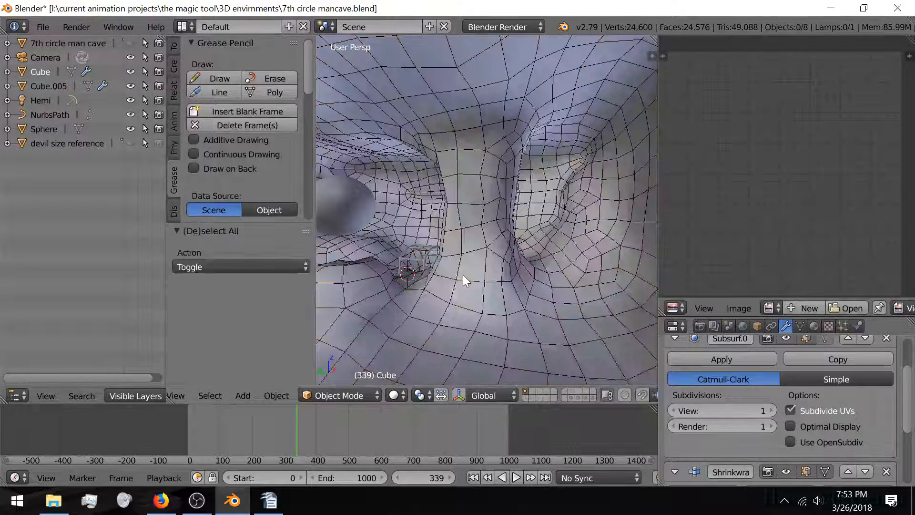
middle_drag(439, 283, 456, 286)
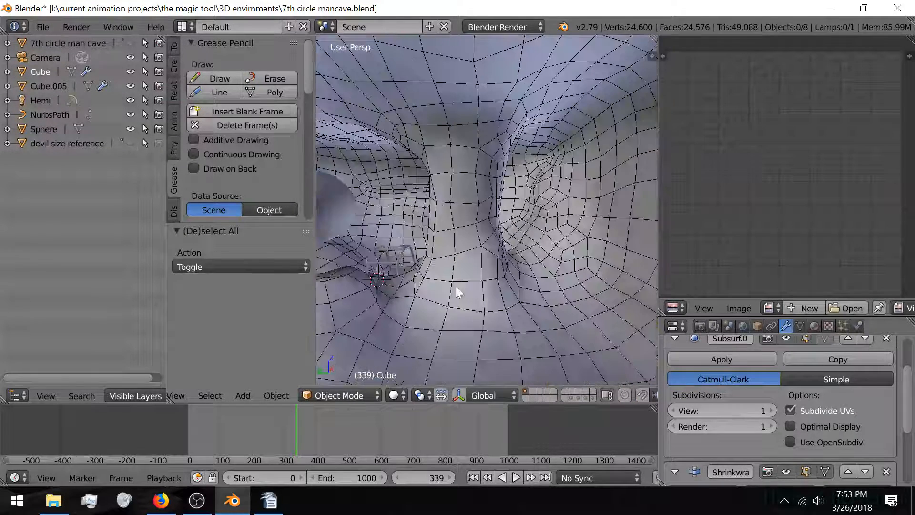
click(772, 411)
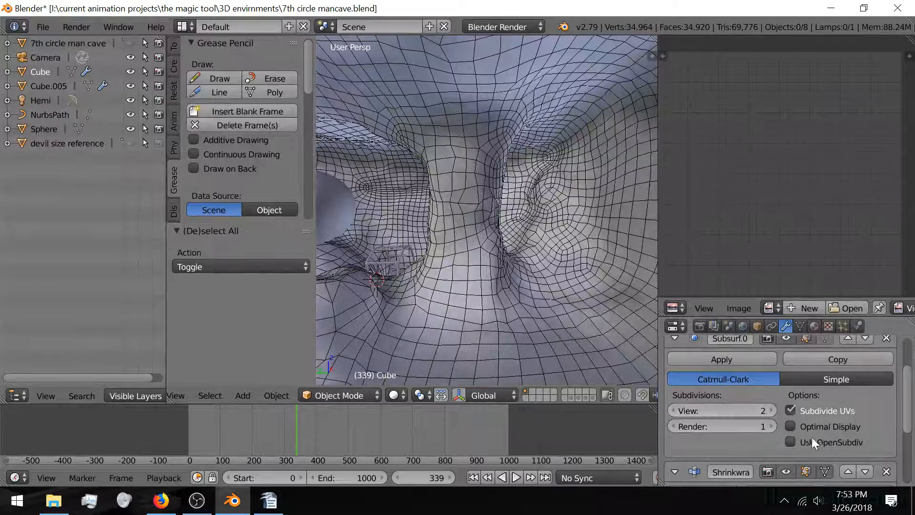
click(760, 326)
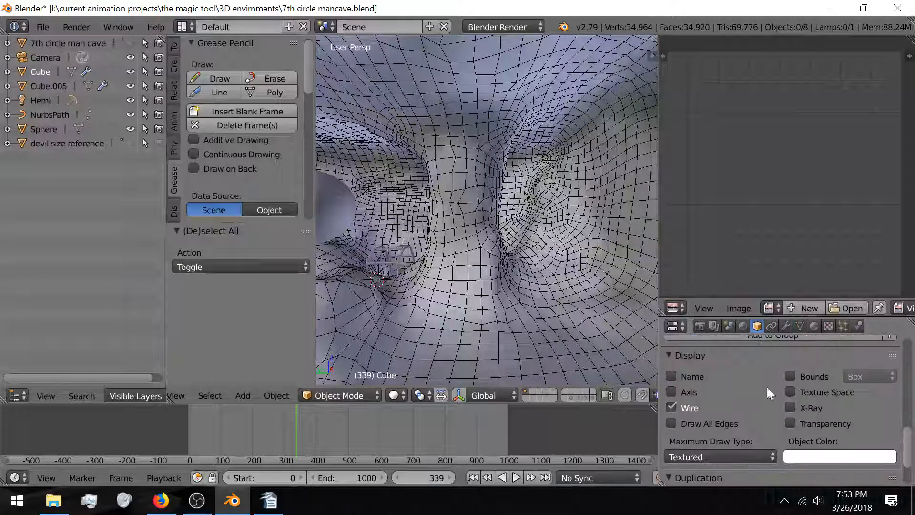
Step: Untick Wire in the pillar's Display panel and orbit in to inspect the solid-shaded pillar
click(697, 408)
middle_drag(465, 301, 639, 283)
middle_drag(547, 289, 490, 296)
scroll(542, 289, down, 3)
mouse_move(560, 284)
middle_down()
mouse_move(451, 297)
mouse_move(547, 295)
mouse_move(417, 274)
mouse_move(510, 250)
mouse_move(516, 265)
mouse_move(441, 280)
mouse_move(561, 268)
middle_up()
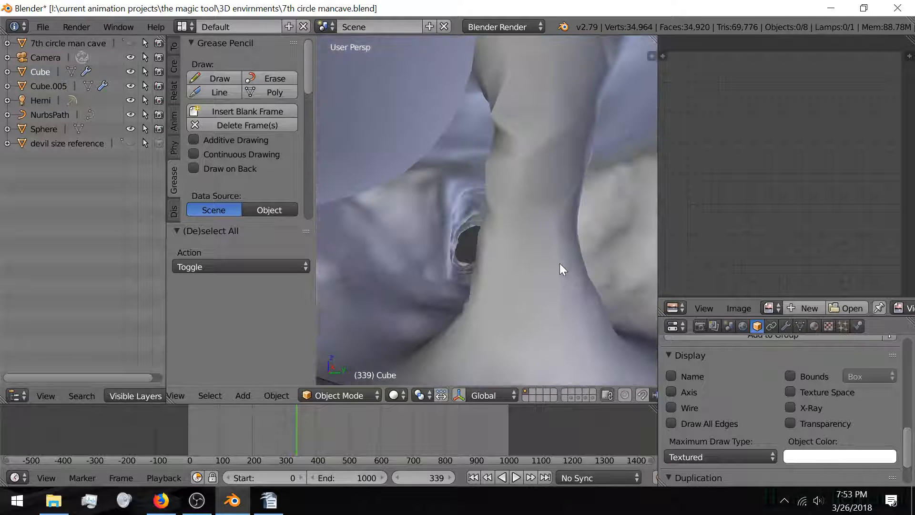
click(160, 501)
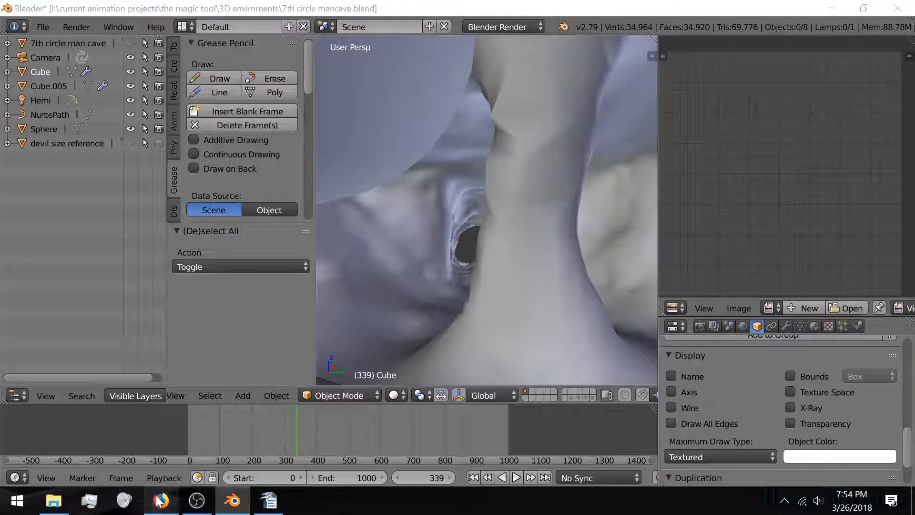
Step: Scroll the Live Dashboard to check the stream preview, then bring OBS Studio to the front
scroll(719, 368, down, 5)
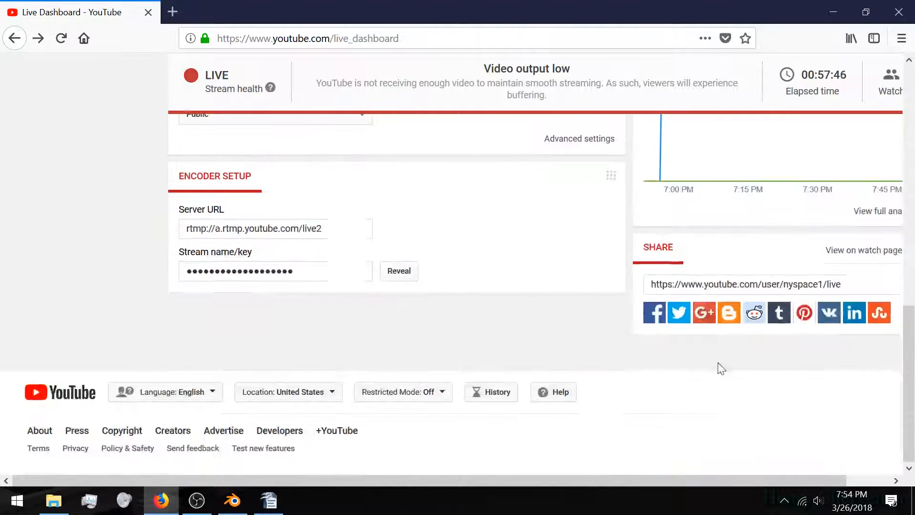
scroll(719, 368, up, 8)
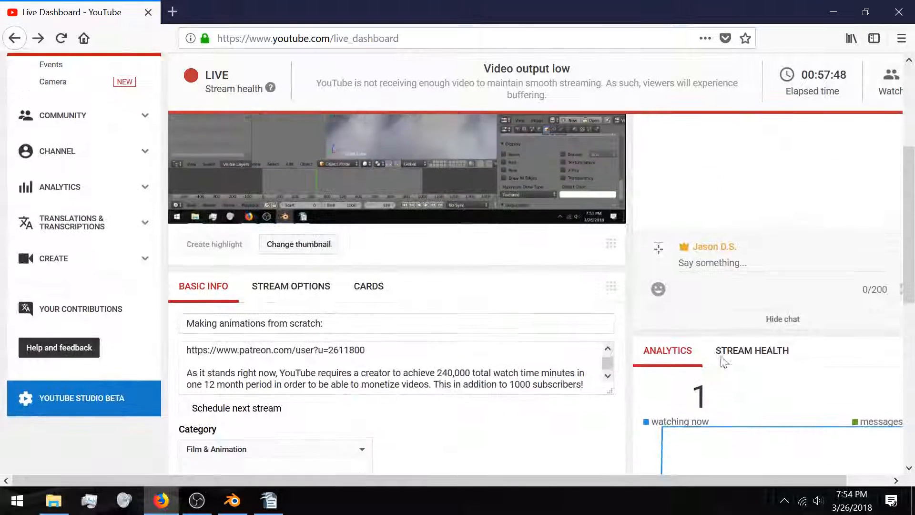
scroll(721, 361, up, 3)
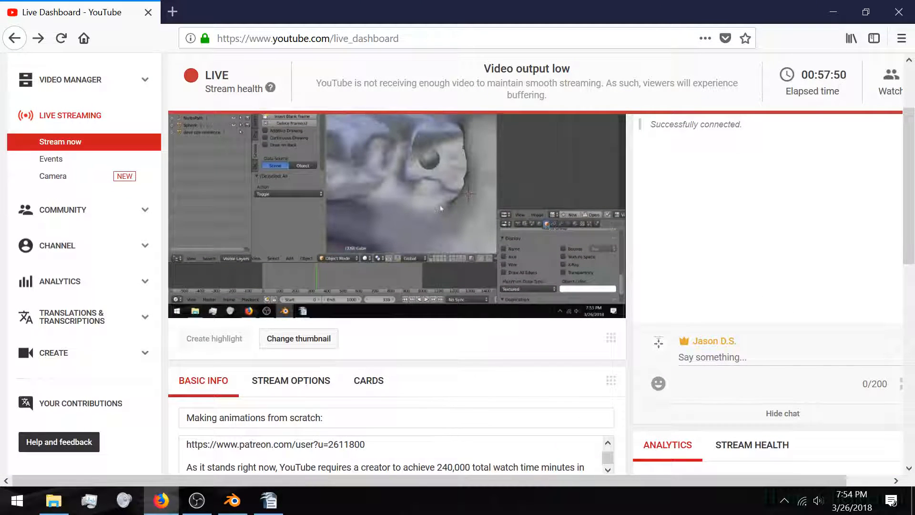
mouse_move(202, 509)
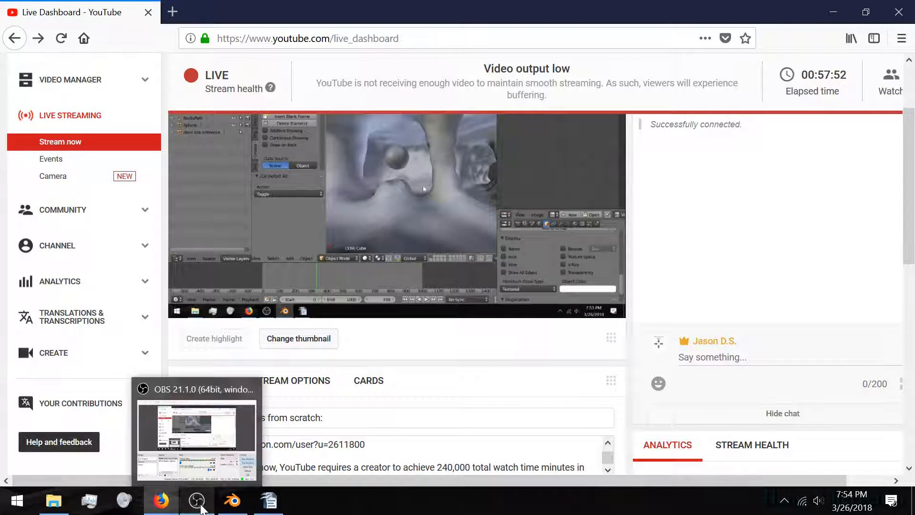
mouse_move(158, 507)
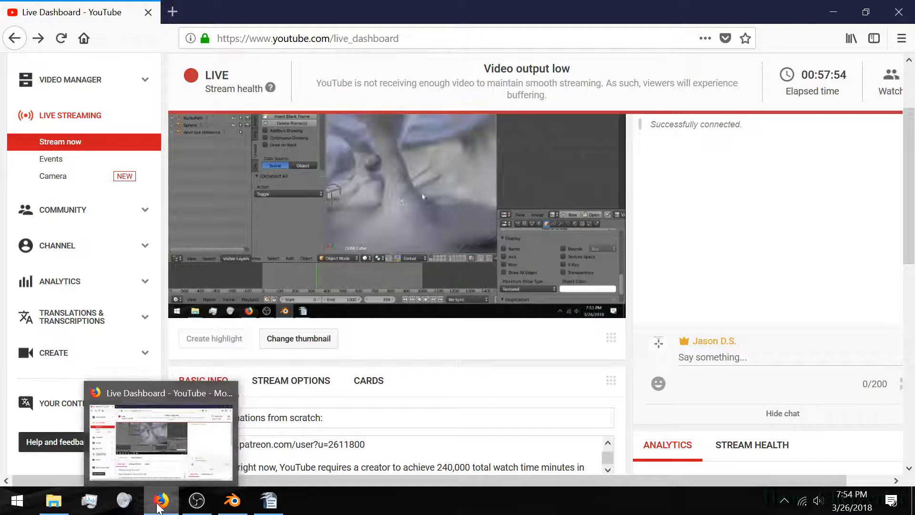
click(197, 500)
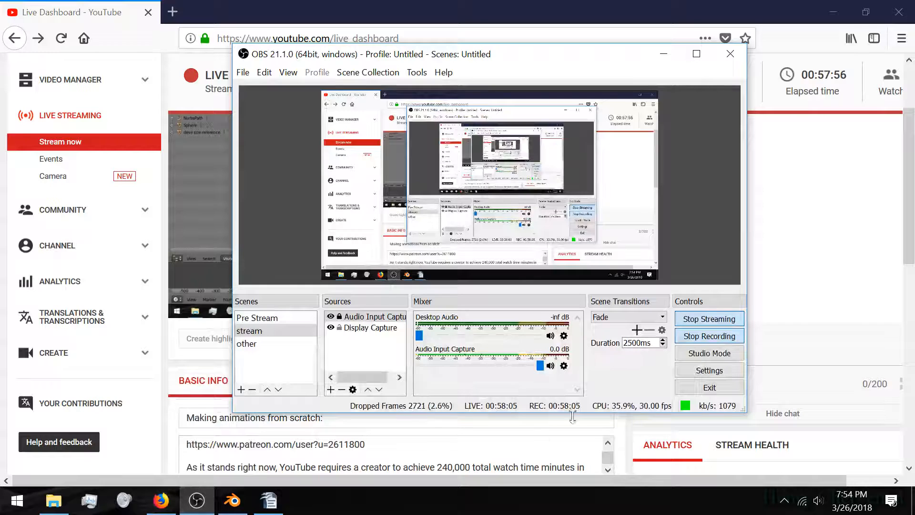